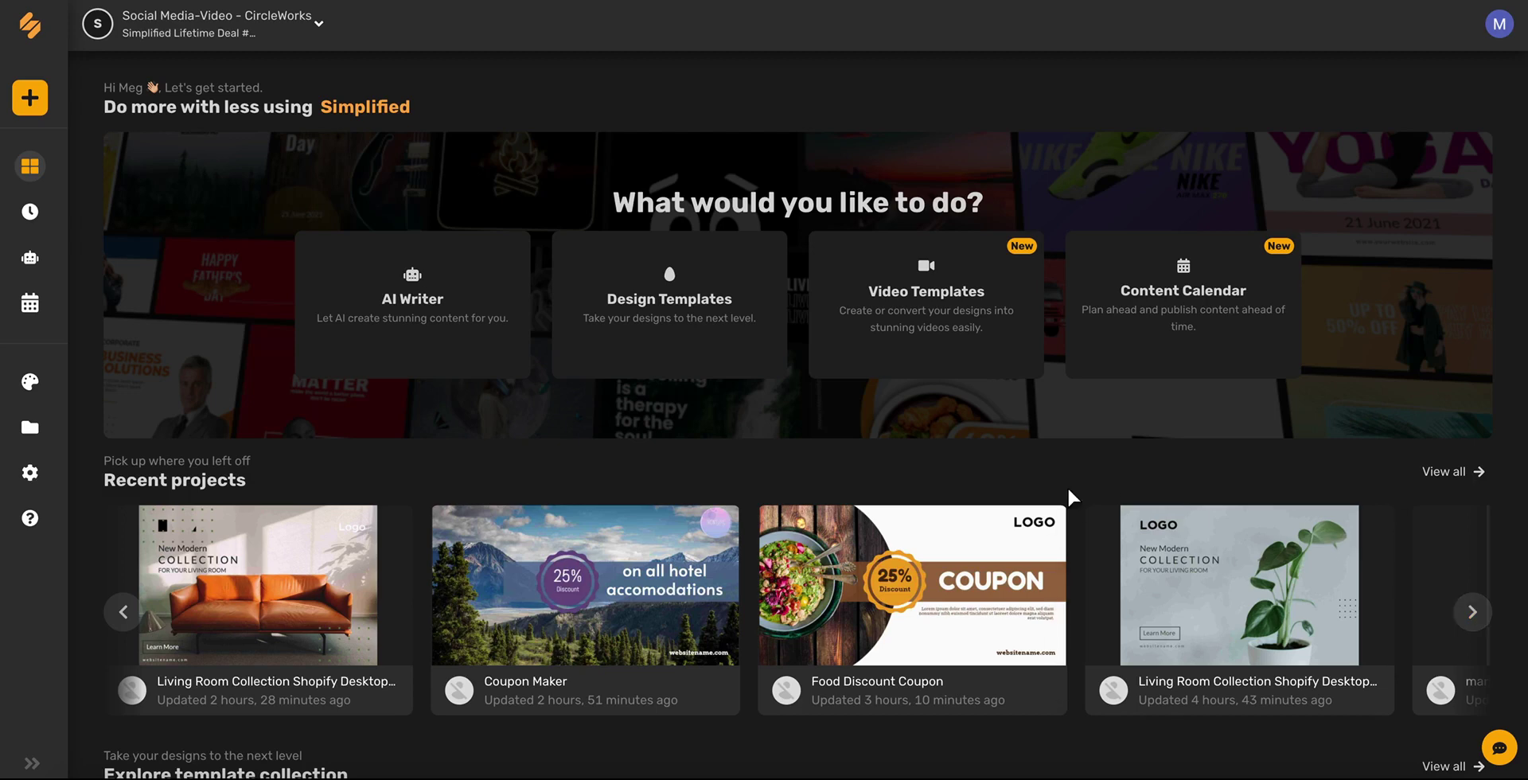
# - Open the brand kits and review the logos, fonts and color palettes of the Simplified and Flora Flowers kits
pyautogui.moveTo(681, 350)
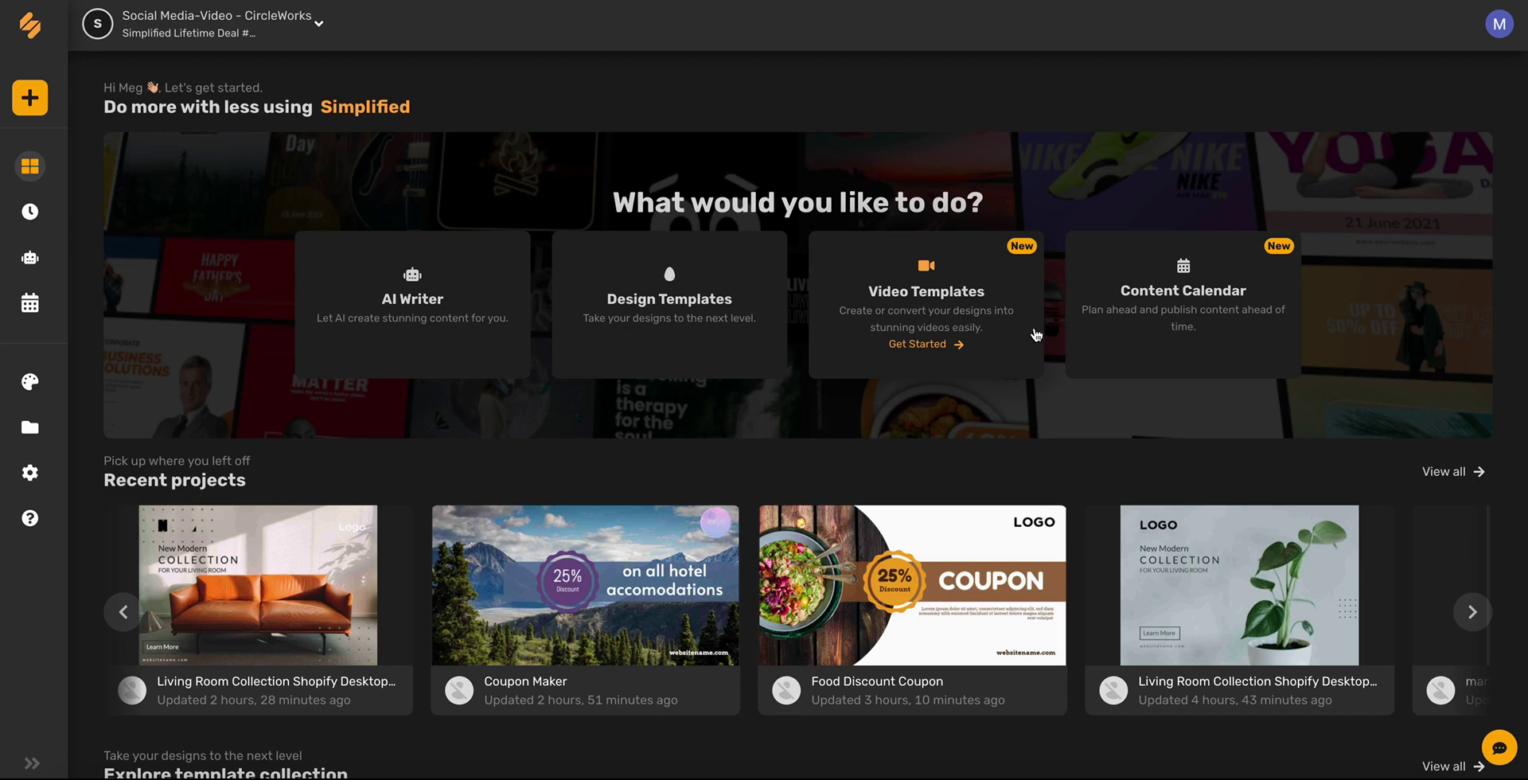
pyautogui.moveTo(1196, 345)
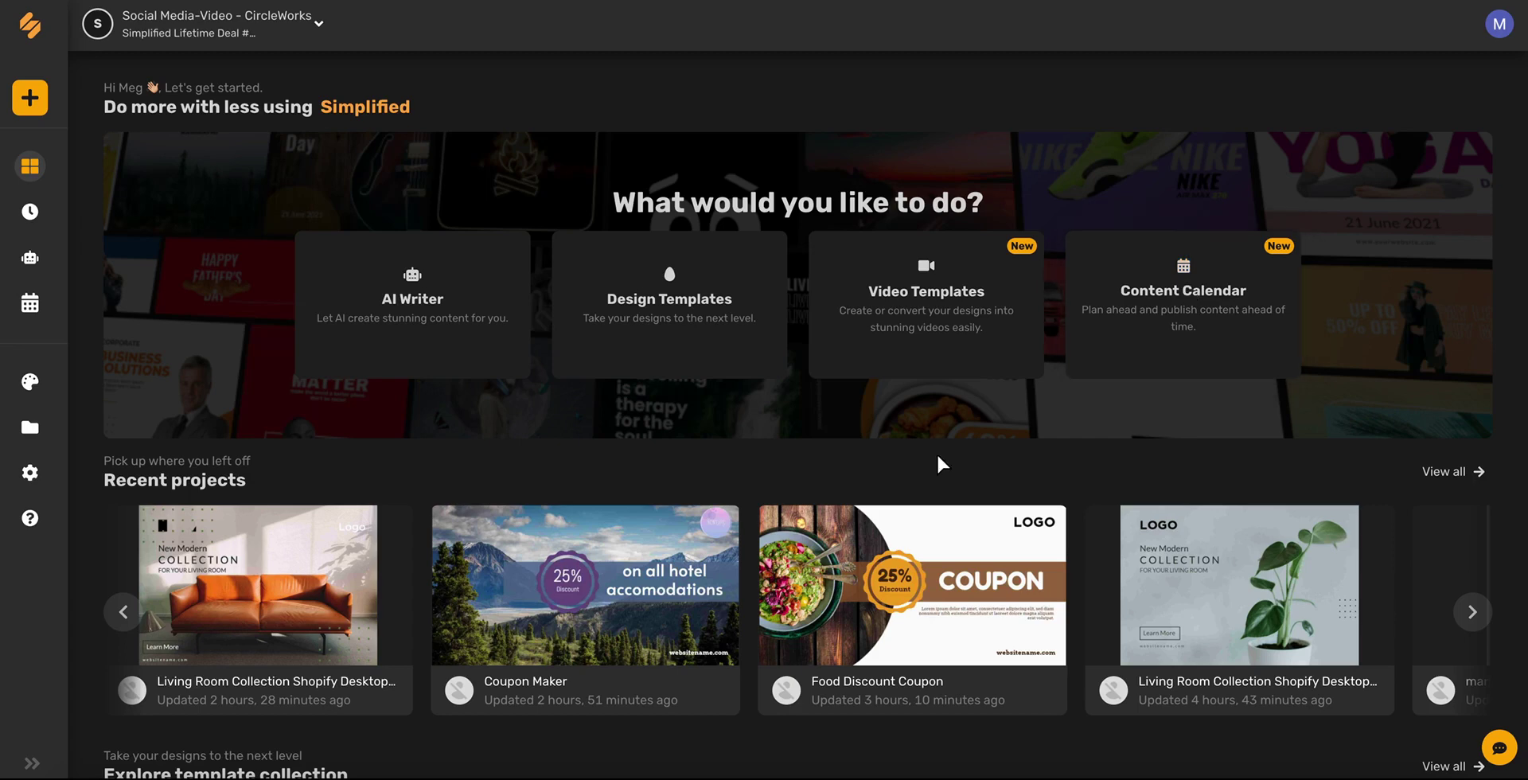
pyautogui.click(30, 383)
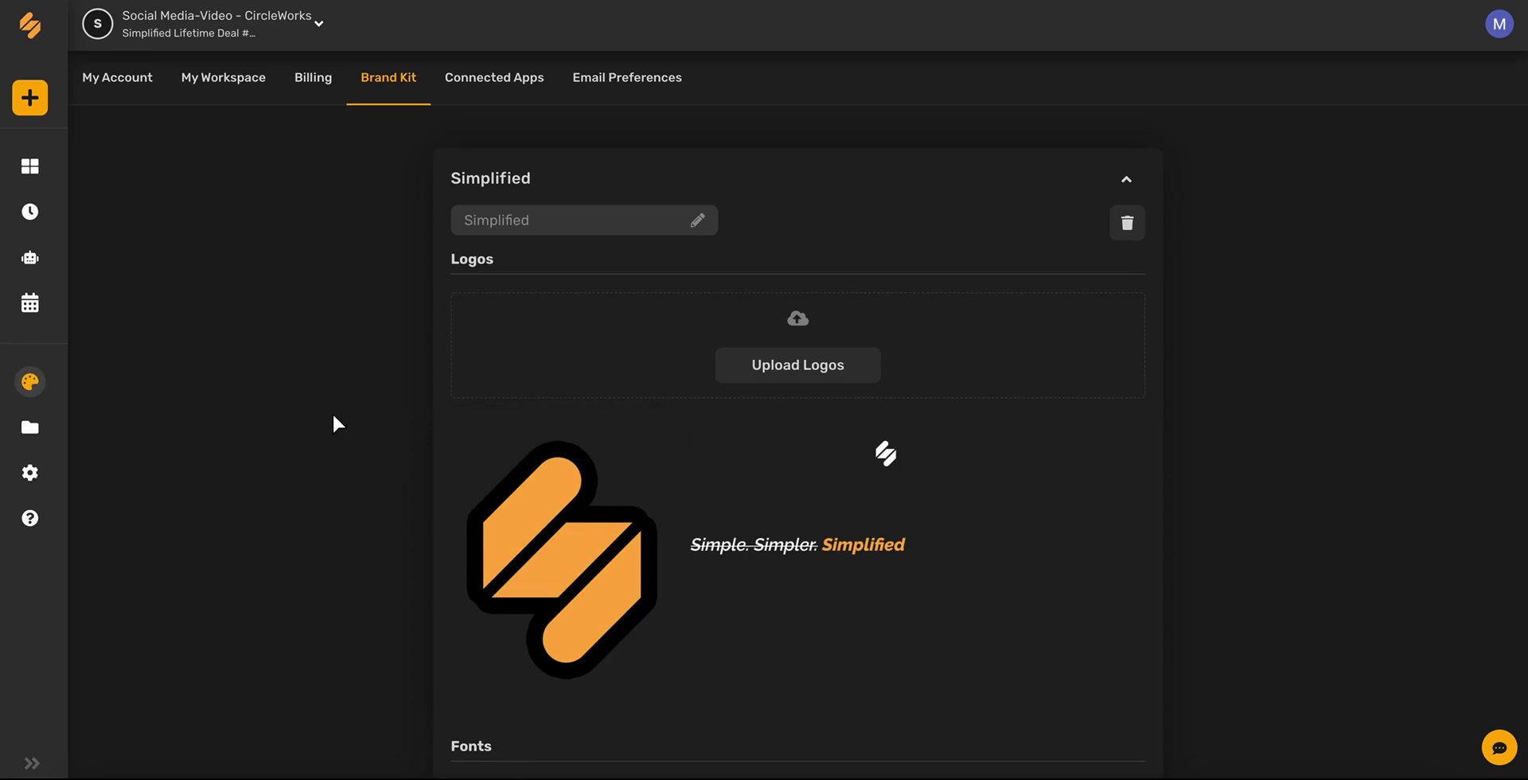
pyautogui.scroll(-8, 385, 408)
pyautogui.scroll(-5, 385, 409)
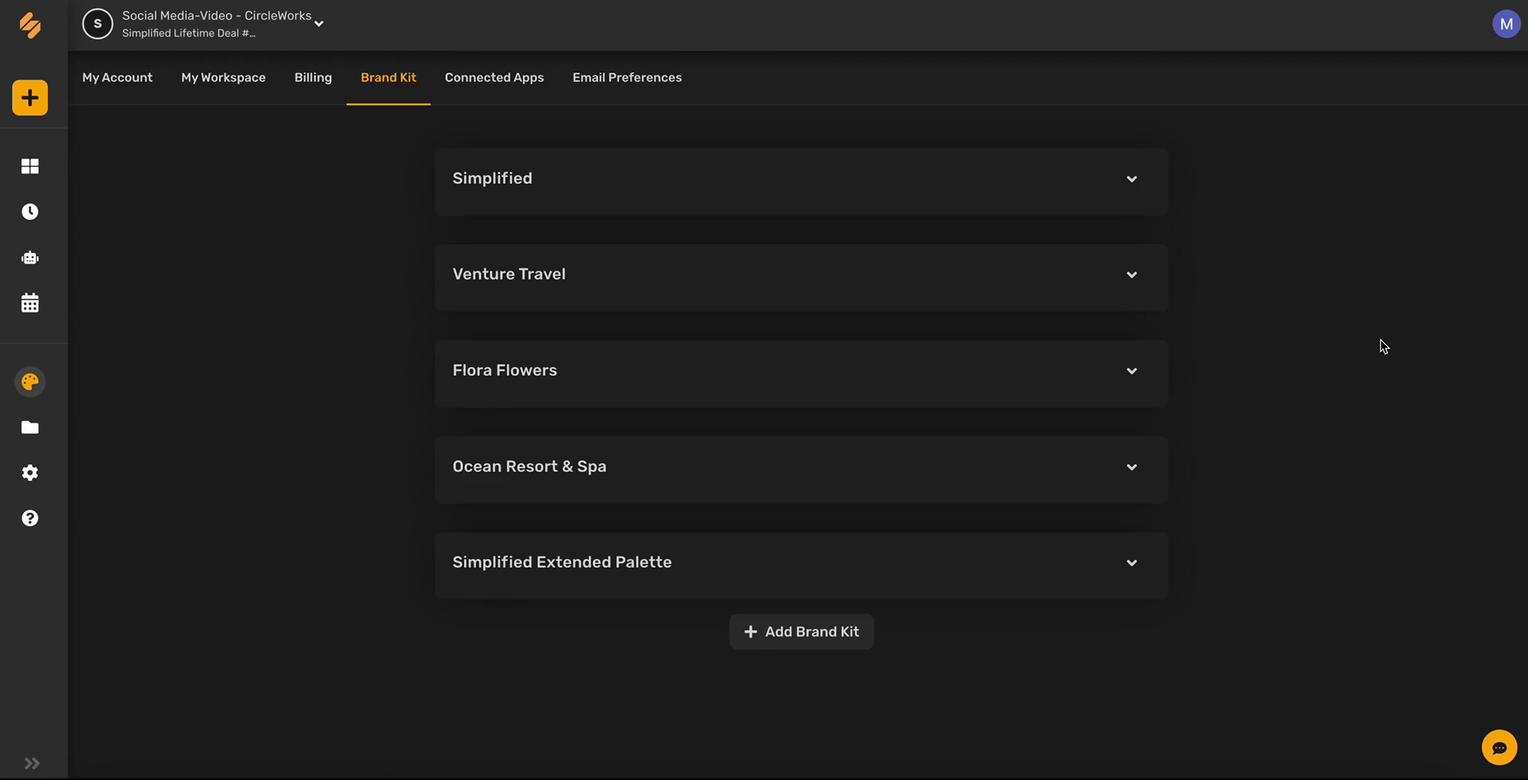
pyautogui.click(1132, 183)
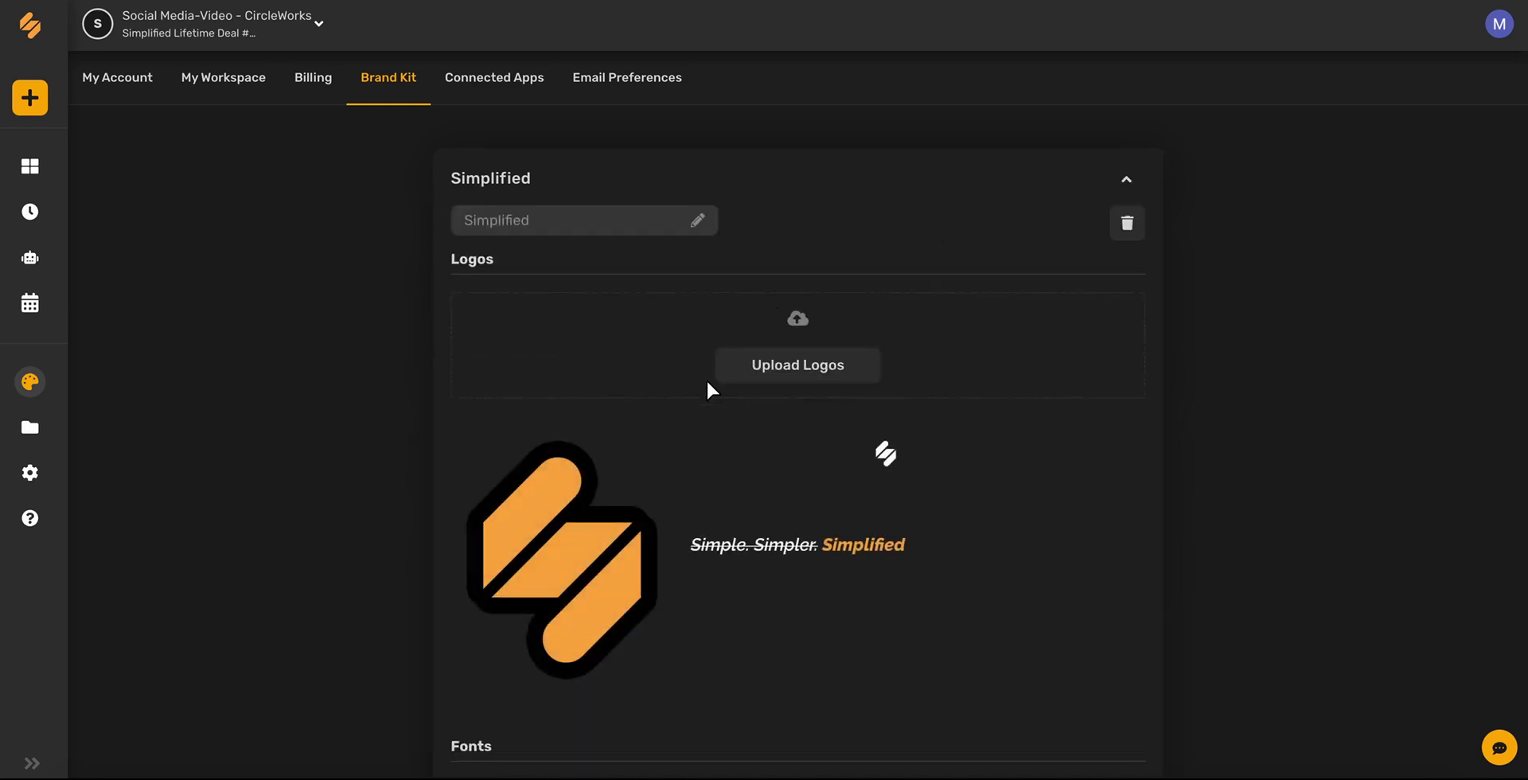
pyautogui.scroll(-8, 859, 484)
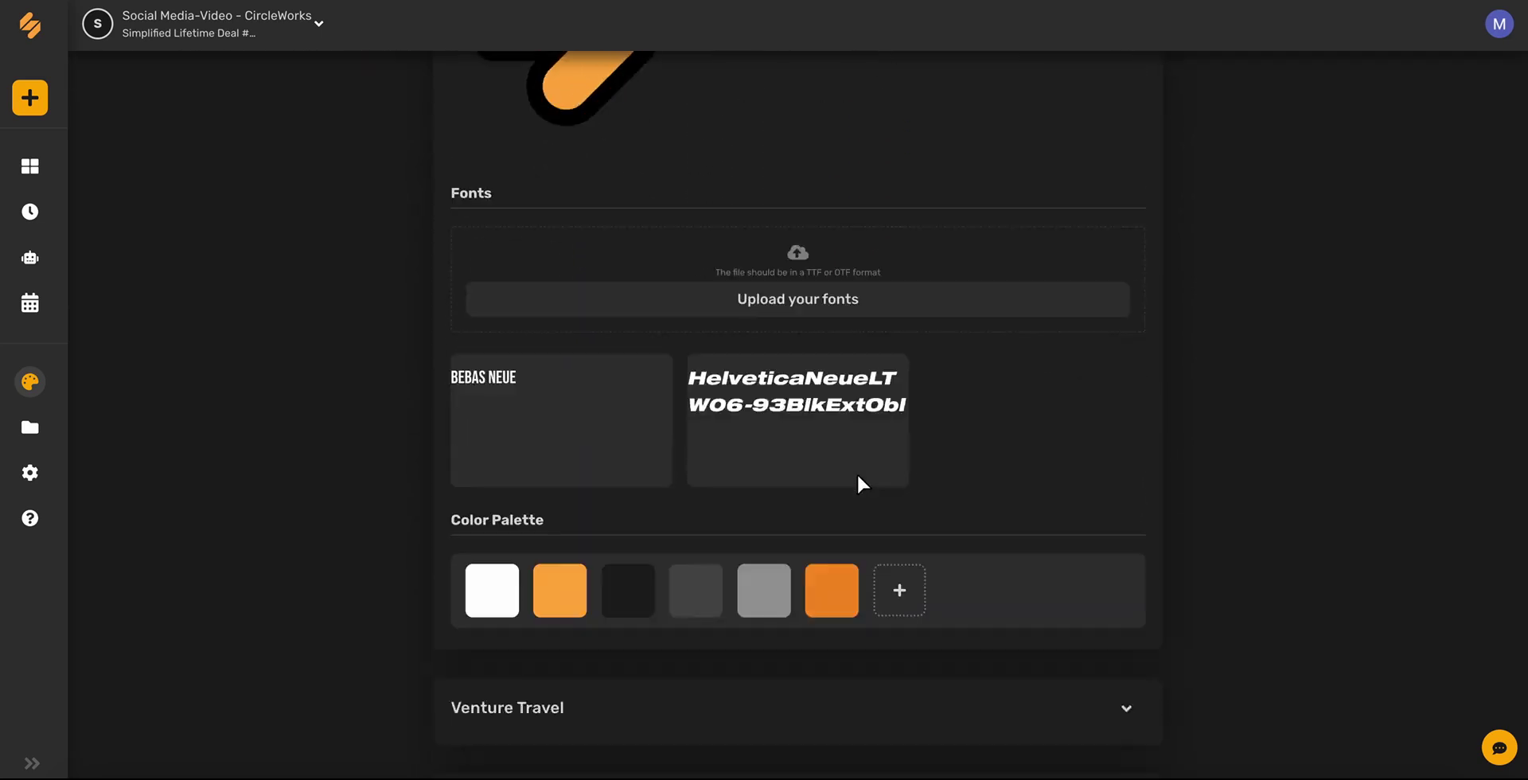
pyautogui.scroll(-3, 805, 547)
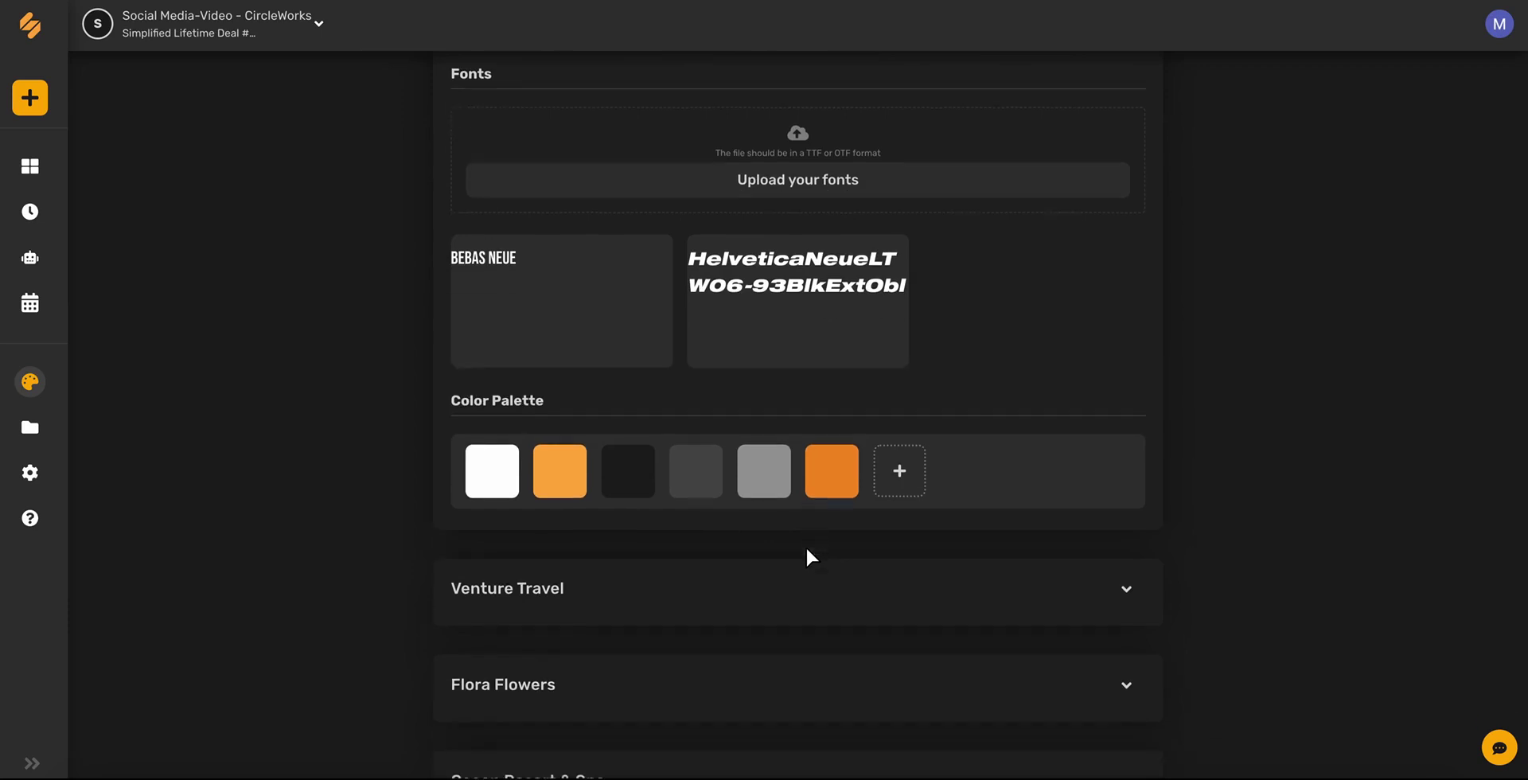
pyautogui.click(1127, 493)
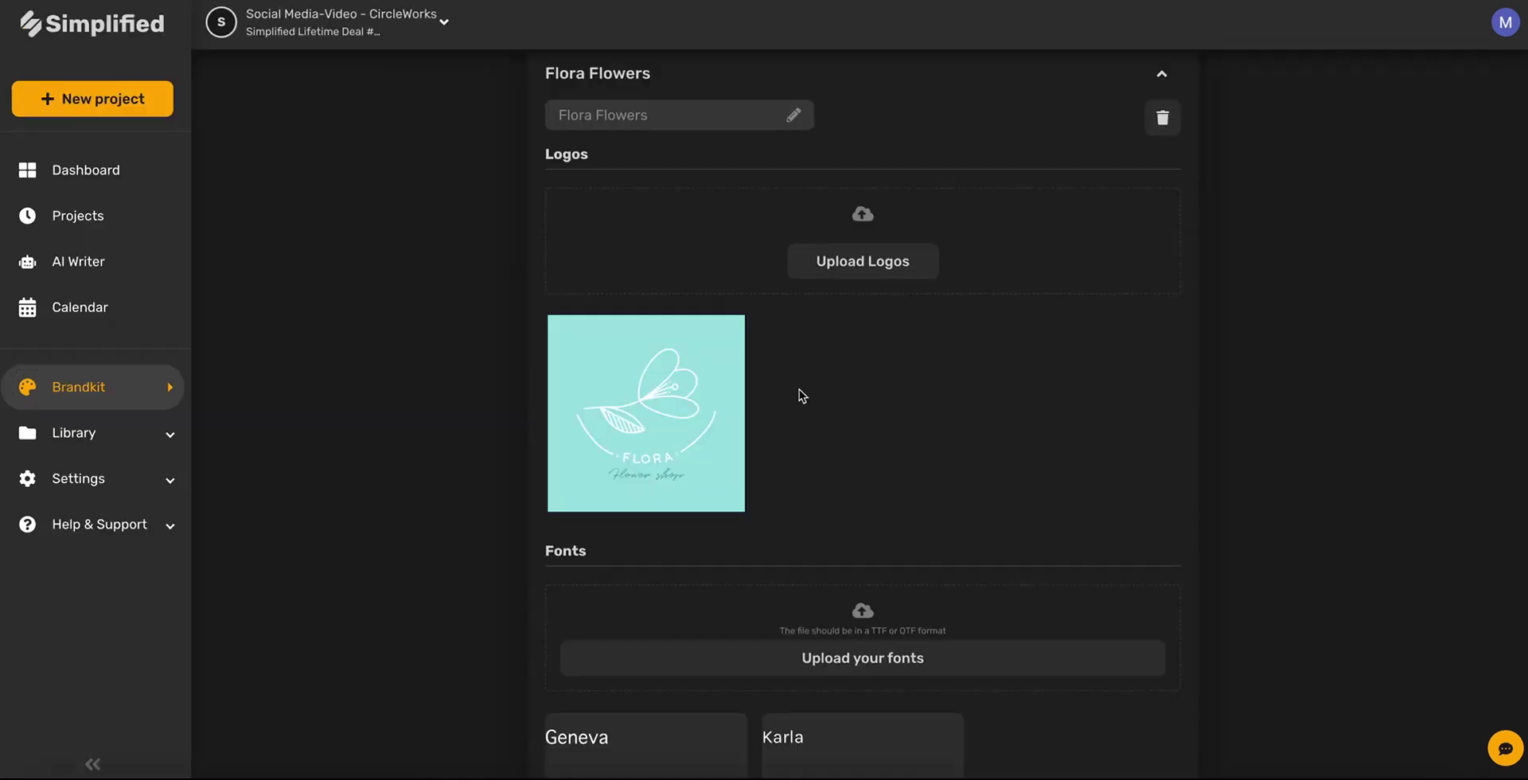
pyautogui.scroll(-20, 802, 395)
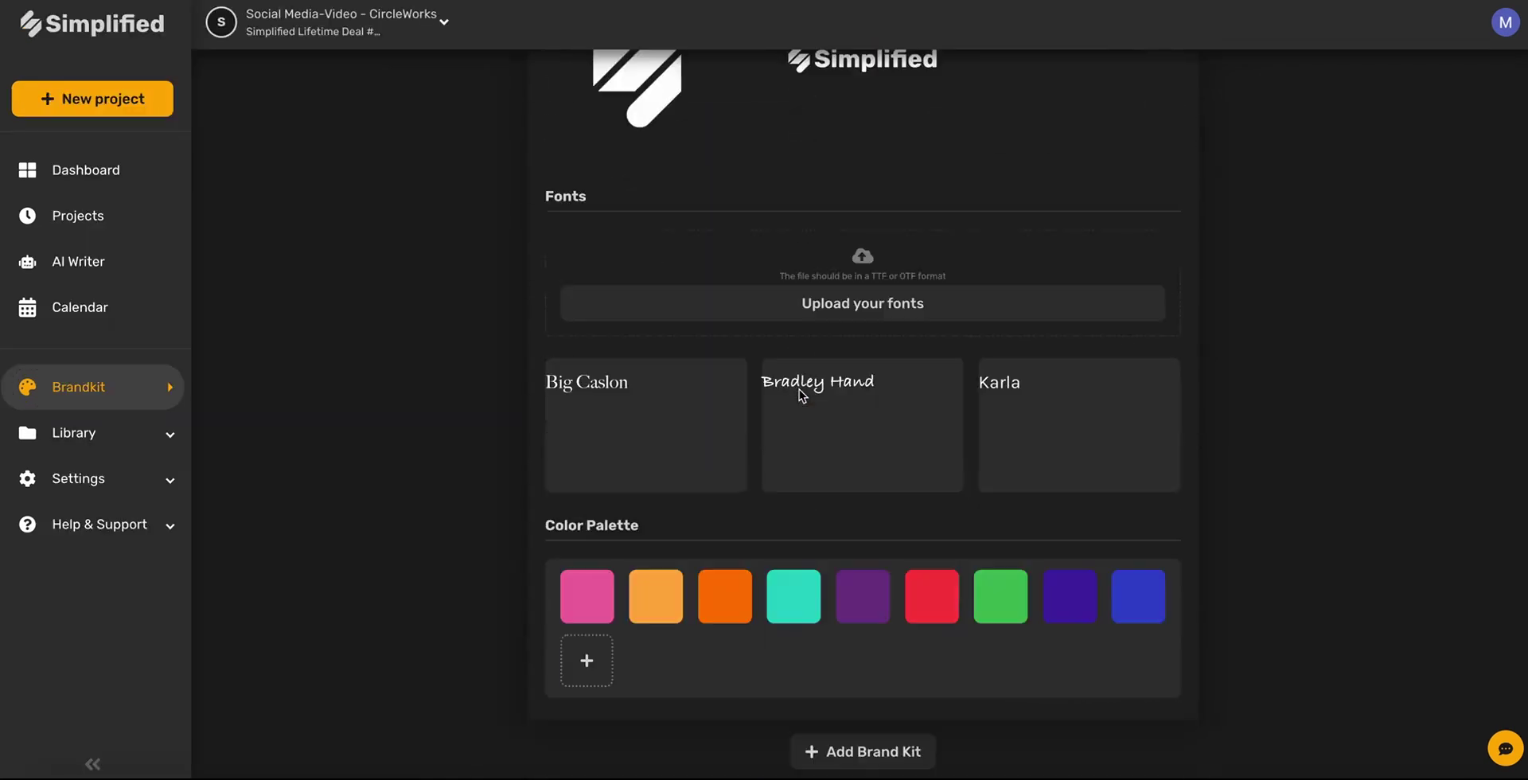
# - Add a brand kit named Amazon Products and upload the white Simplified logo and the Geneva font to it
pyautogui.click(861, 752)
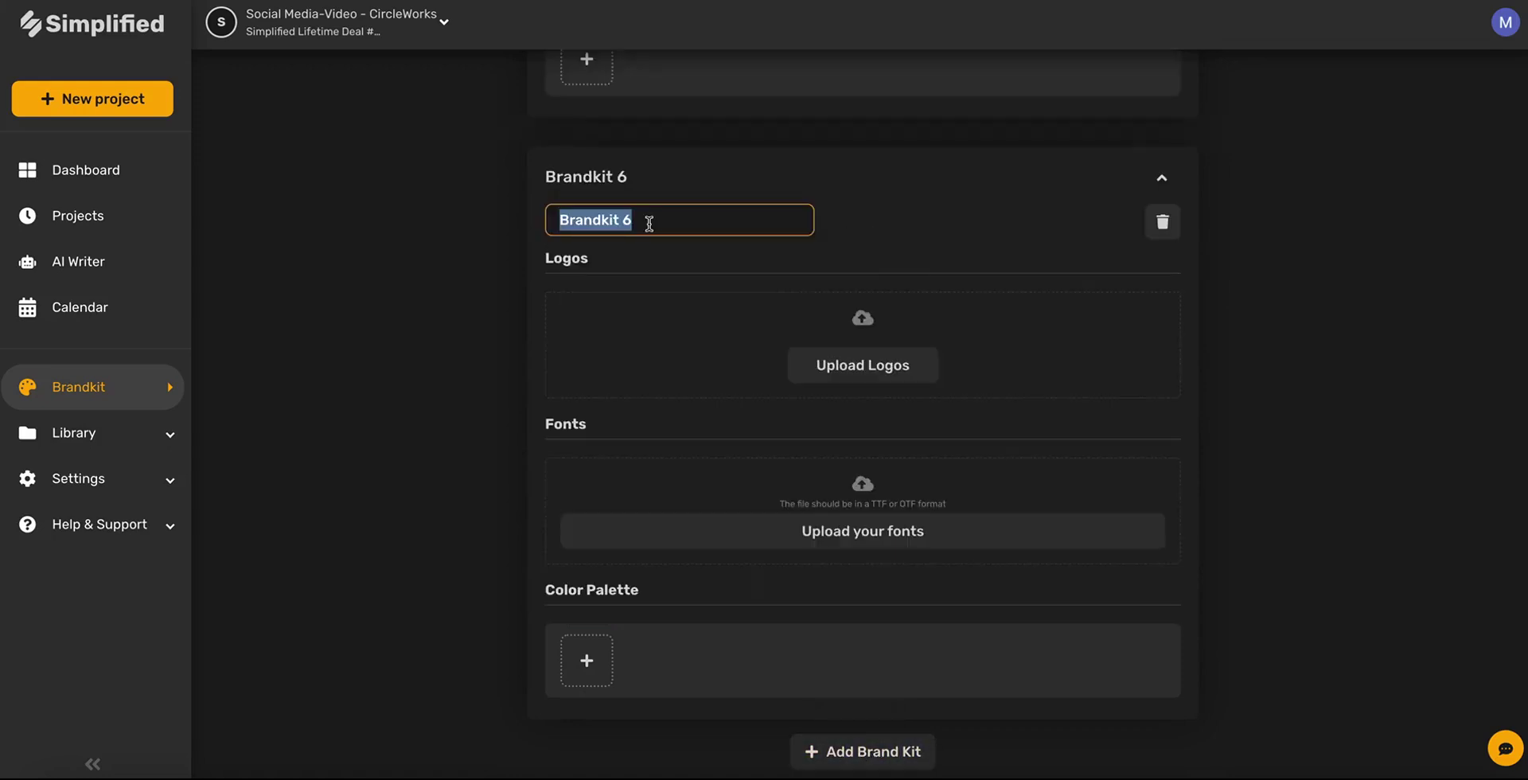
pyautogui.write('Amazon Products')
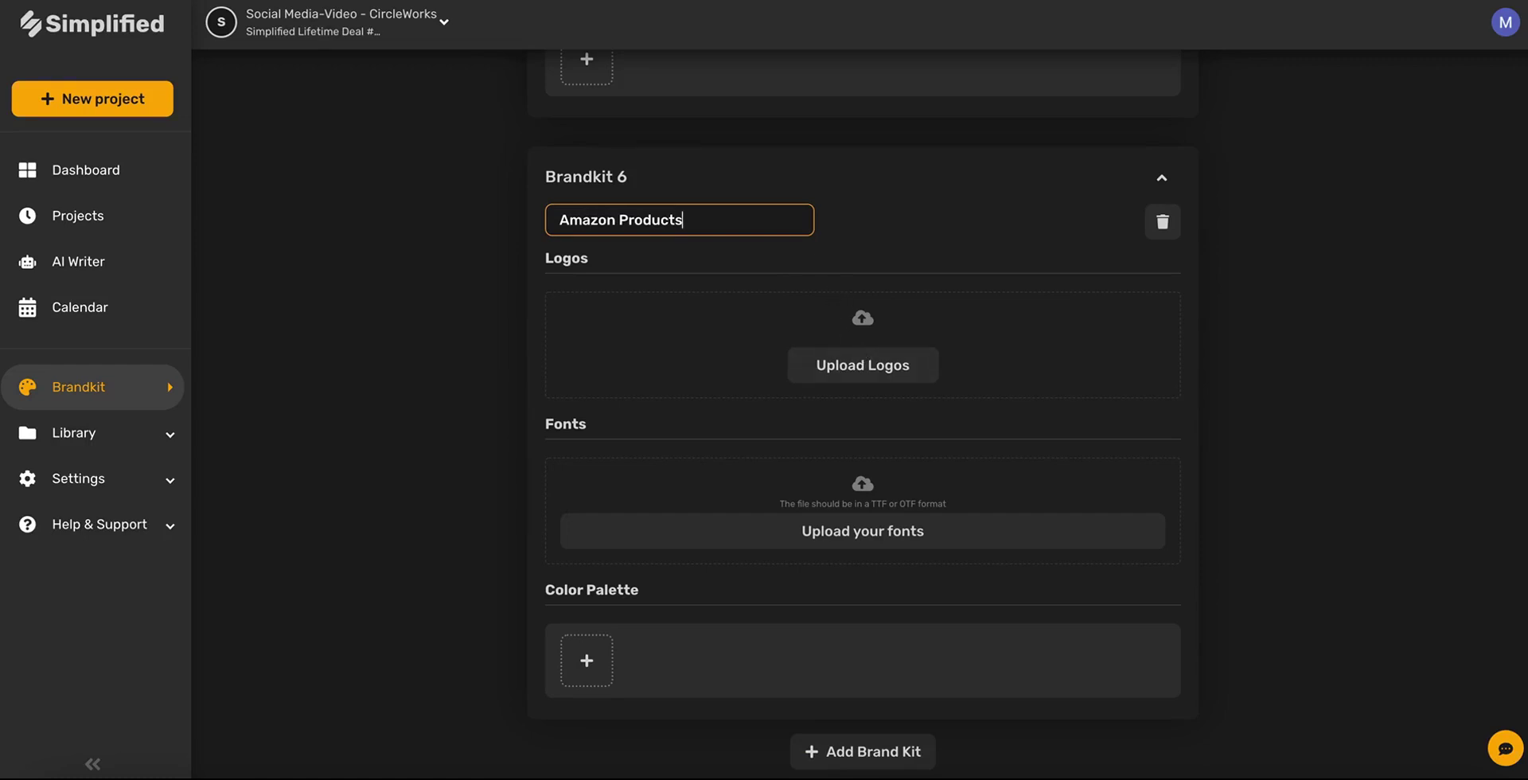
pyautogui.moveTo(350, 217); pyautogui.dragTo(859, 351)
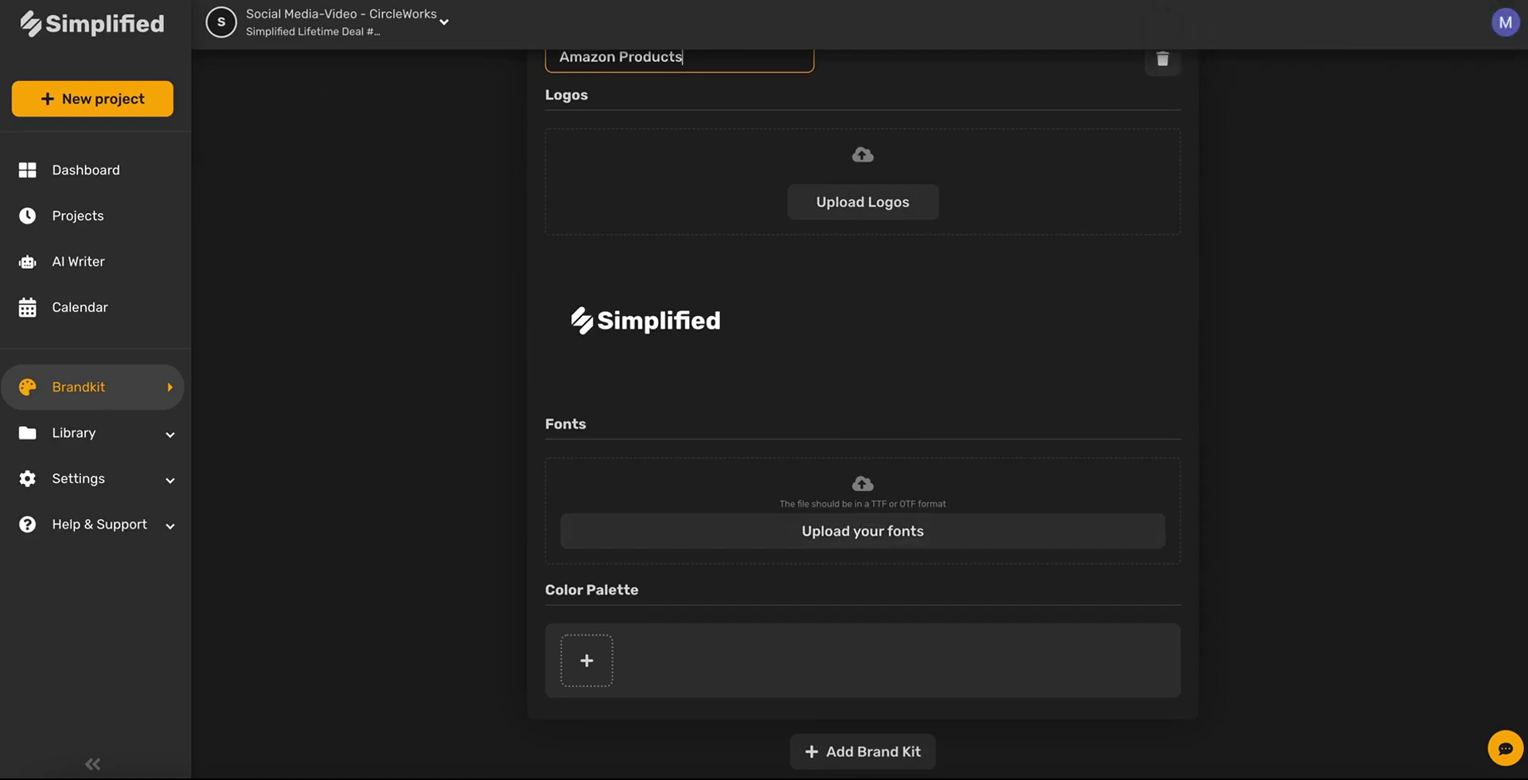
pyautogui.moveTo(537, 263); pyautogui.dragTo(869, 513)
pyautogui.click(901, 473)
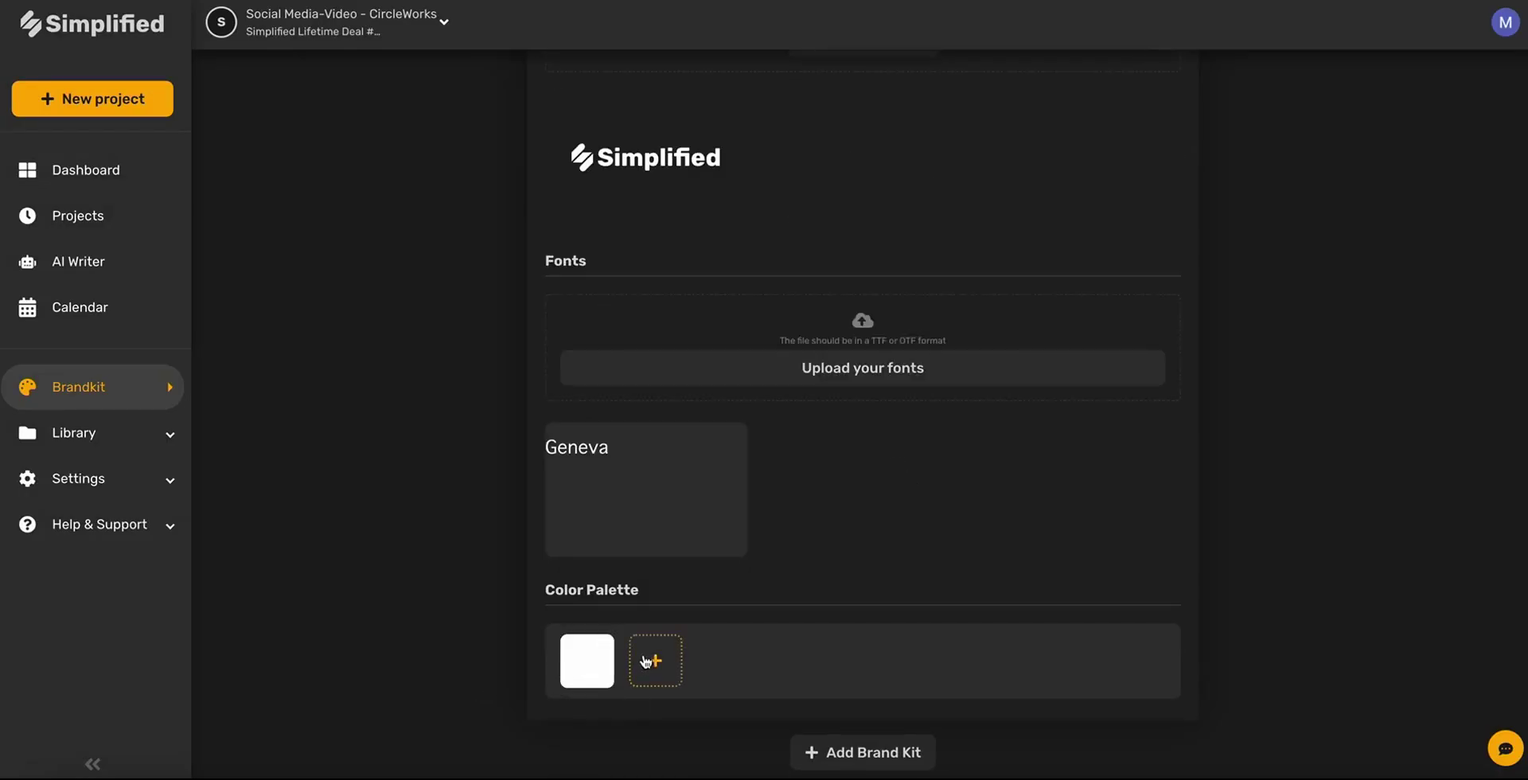
# - Add slate blue 6D7BB3, coral, lavender and navy to the color palette of the Amazon Products kit
pyautogui.click(646, 660)
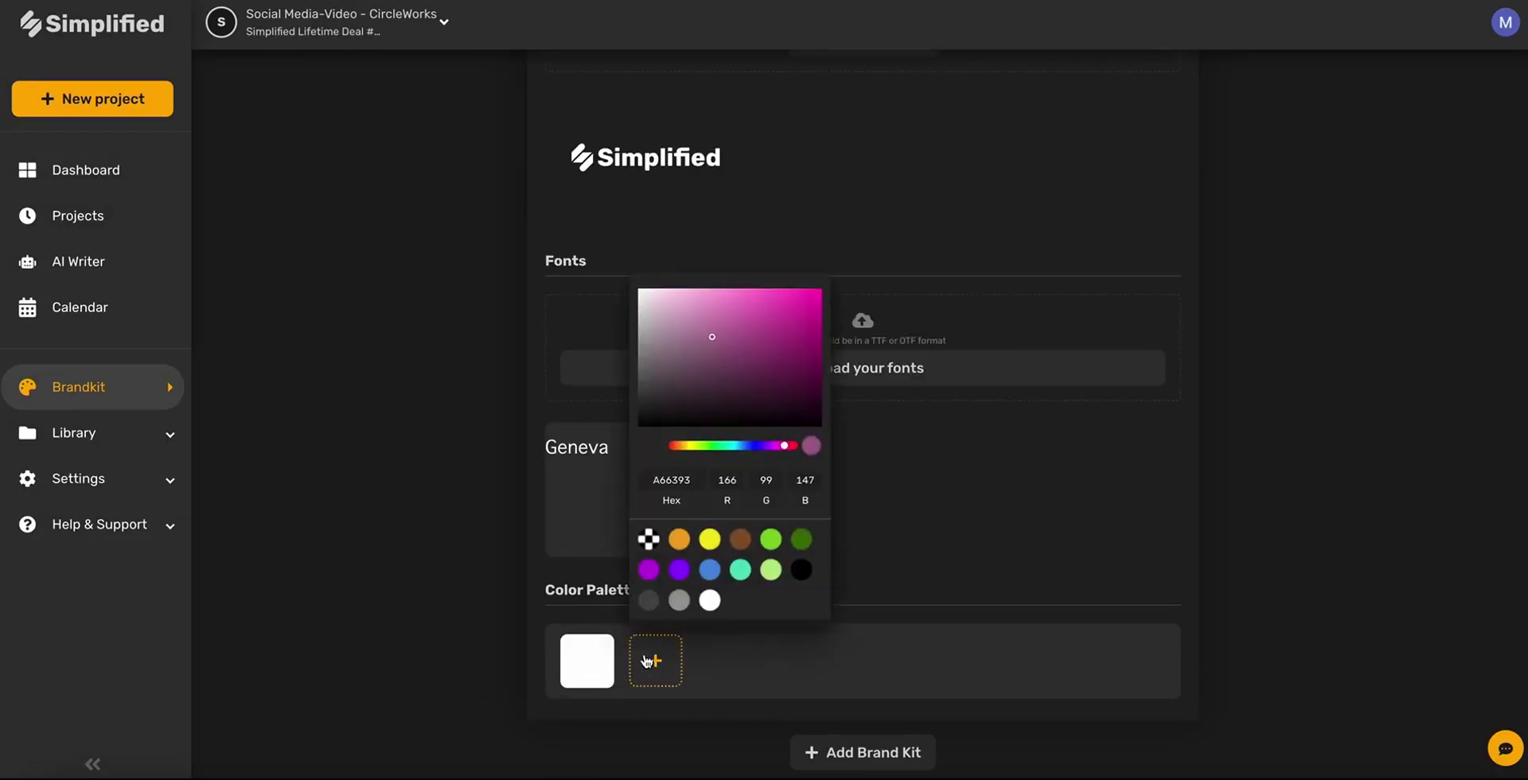
pyautogui.doubleClick(672, 480)
pyautogui.write('66')
pyautogui.write('6d7bb3')
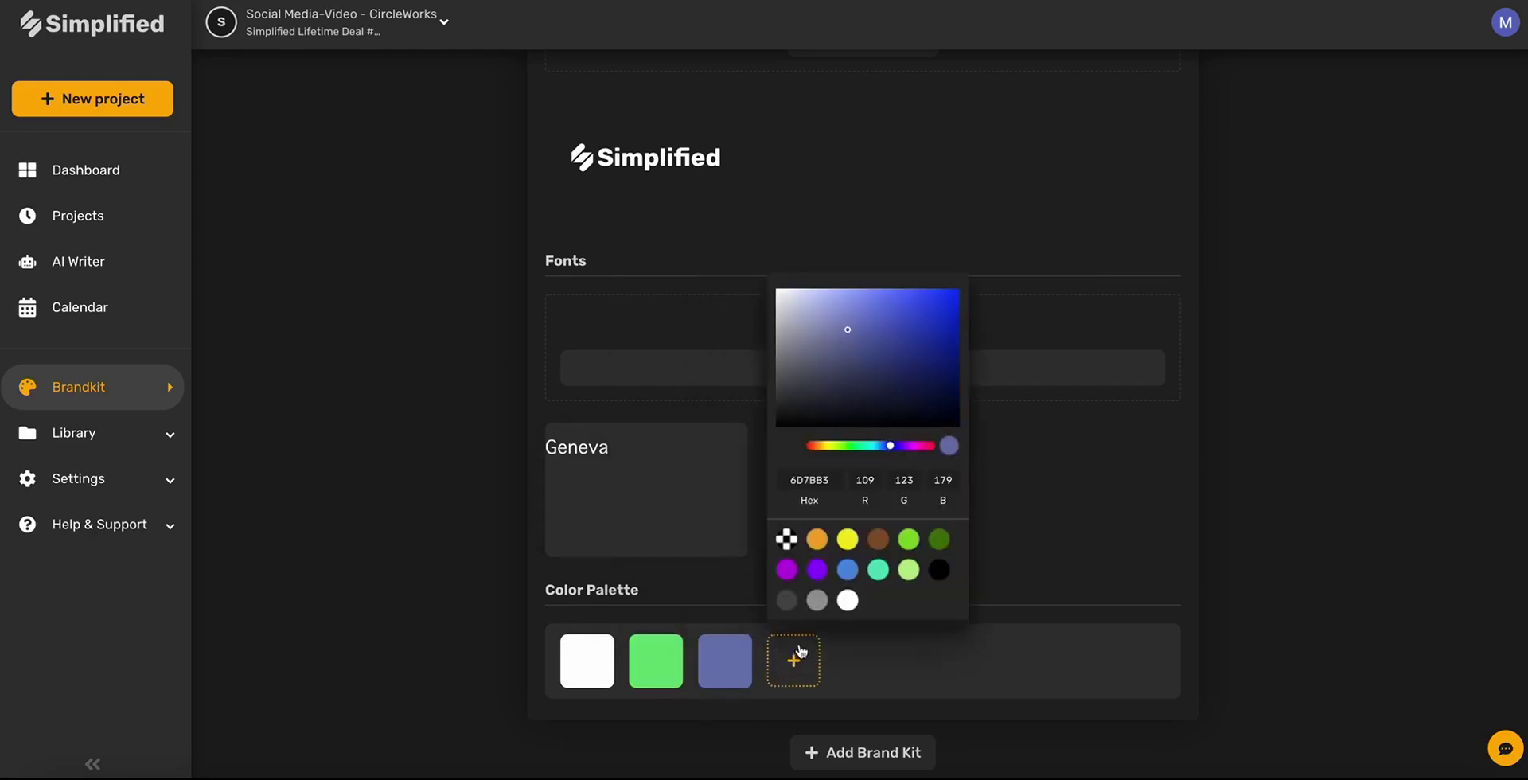
pyautogui.doubleClick(800, 480)
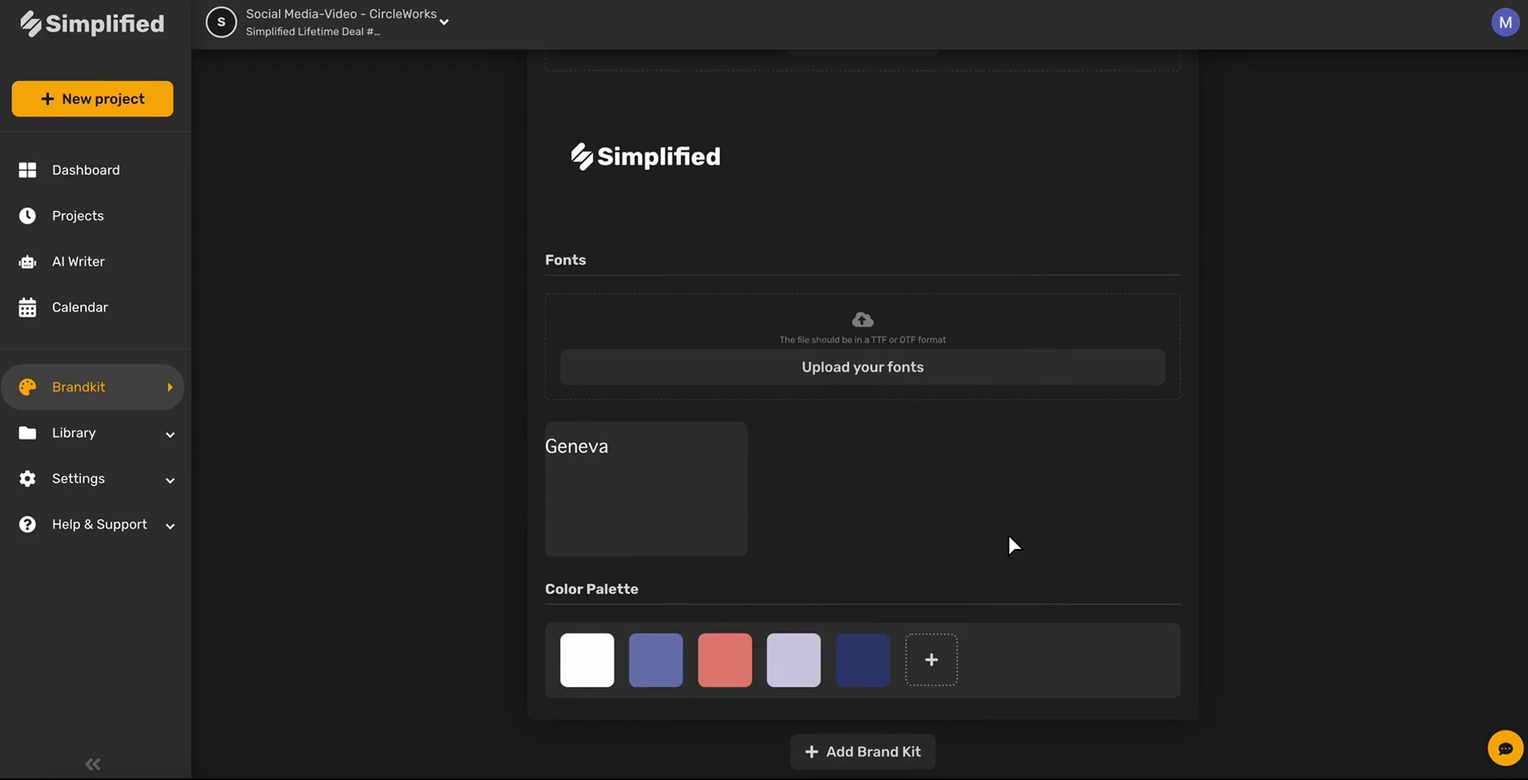
pyautogui.scroll(1, 1009, 538)
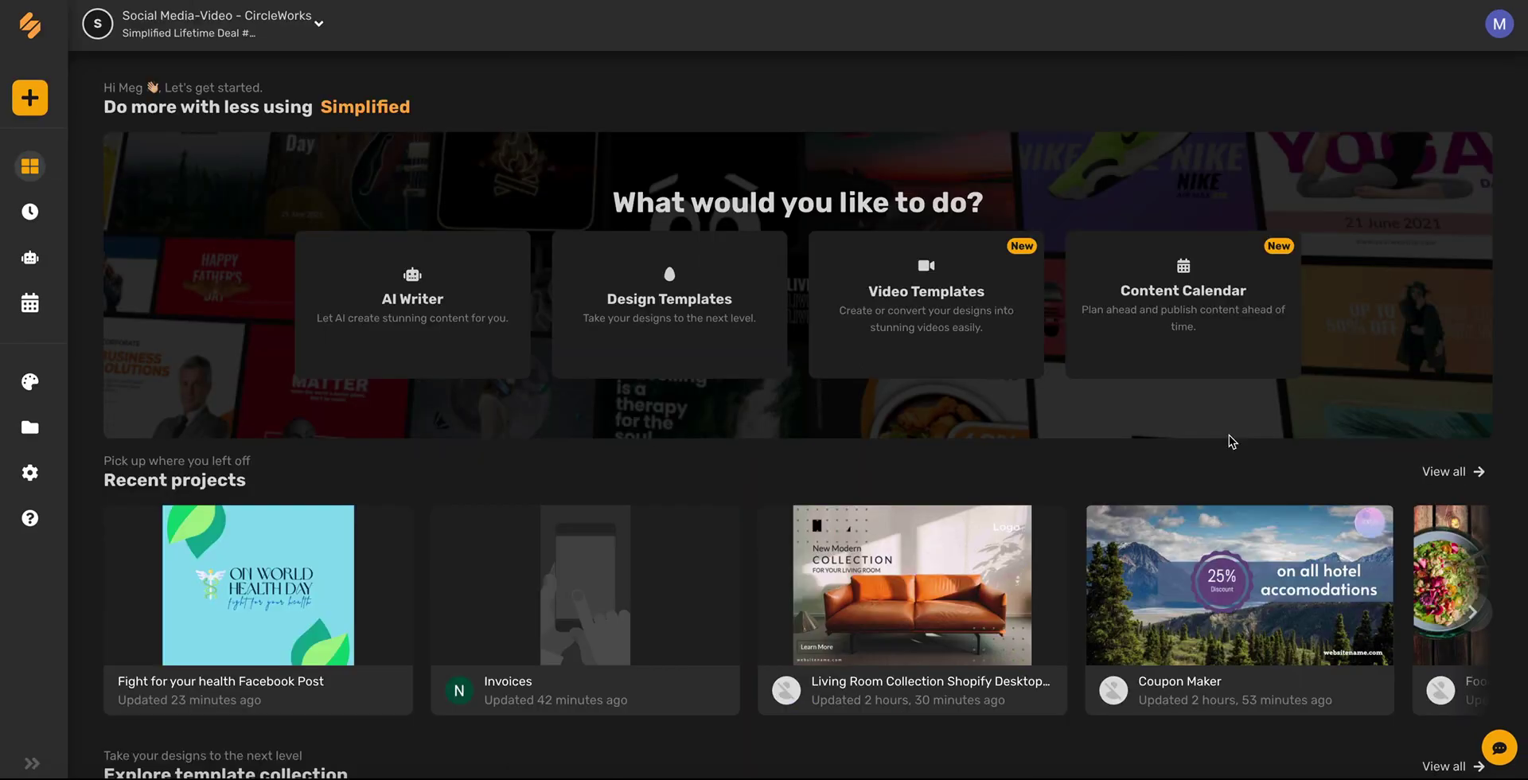
# - Open the design templates and show the eCommerce formats
pyautogui.click(677, 310)
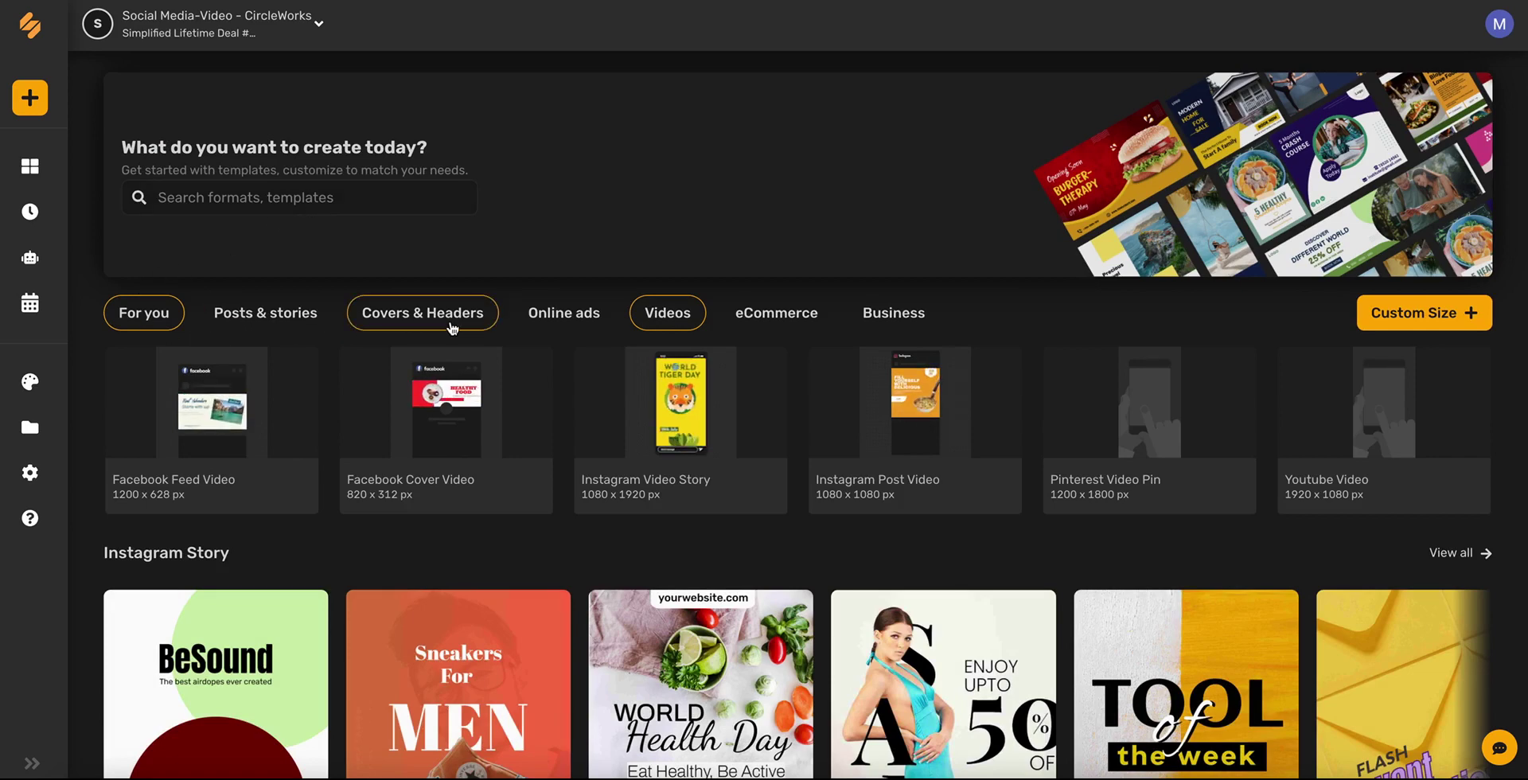
pyautogui.click(750, 321)
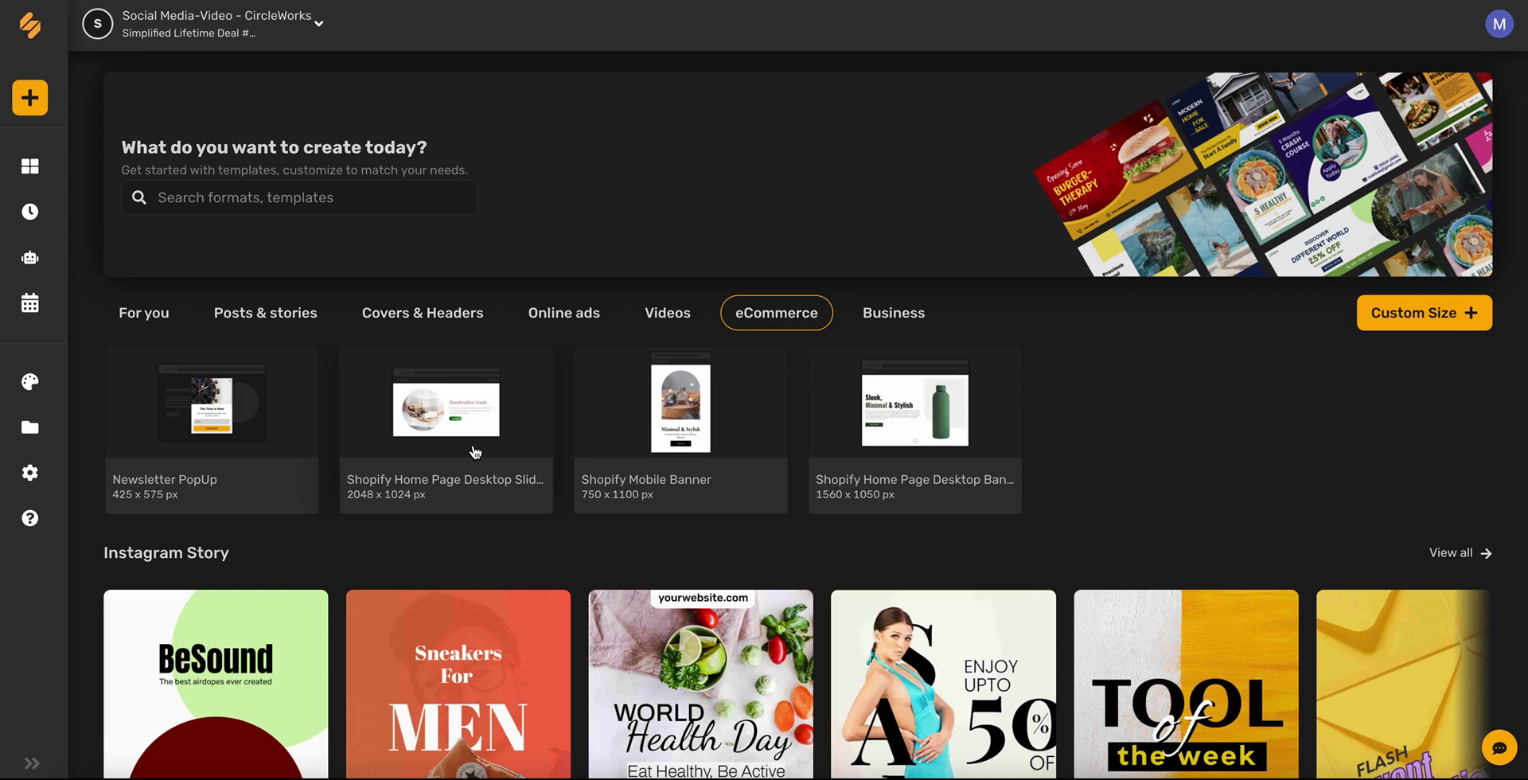
# - Look through the Newsletter PopUp templates and return to the eCommerce formats
pyautogui.click(270, 484)
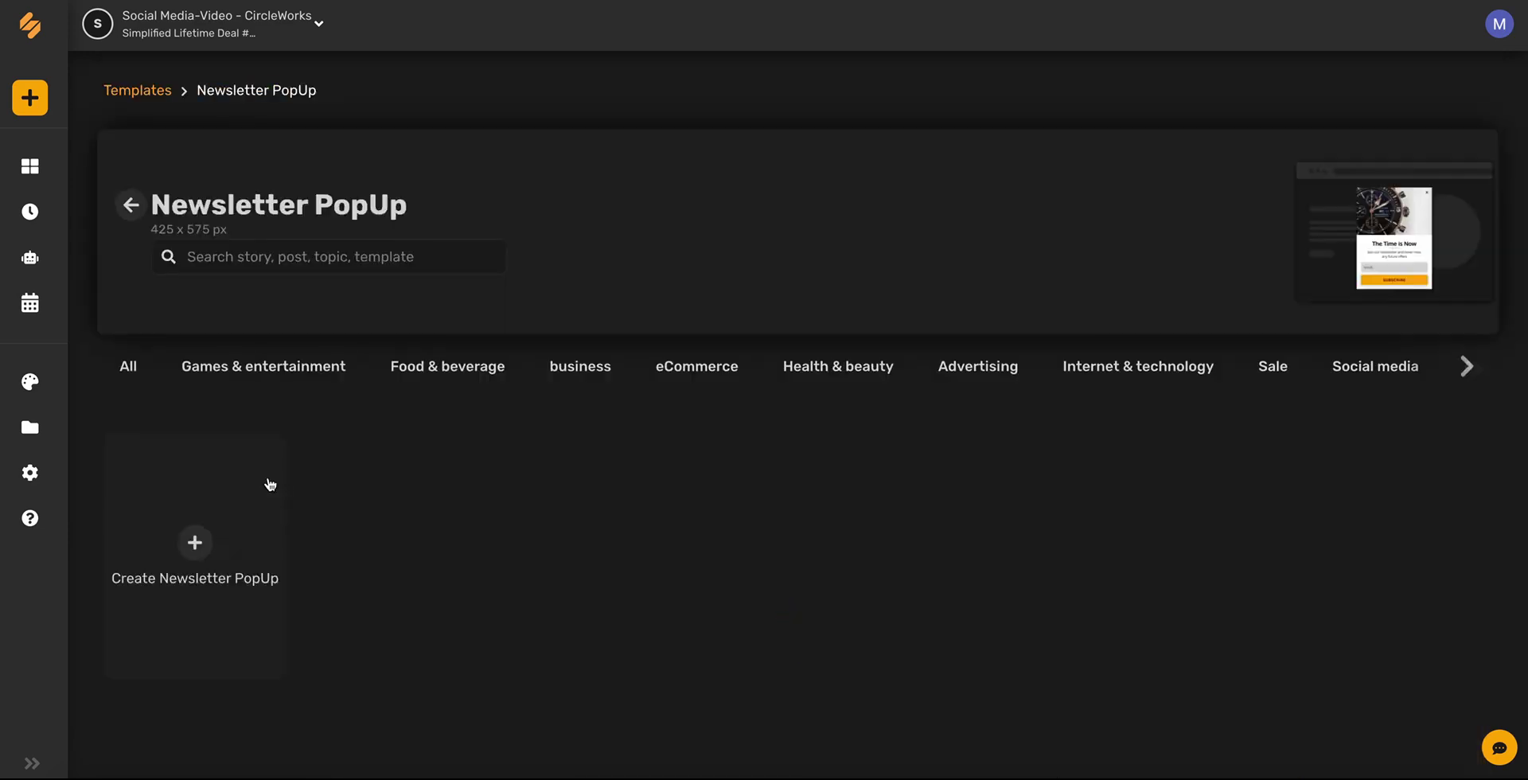
pyautogui.scroll(-5, 270, 482)
pyautogui.scroll(5, 270, 482)
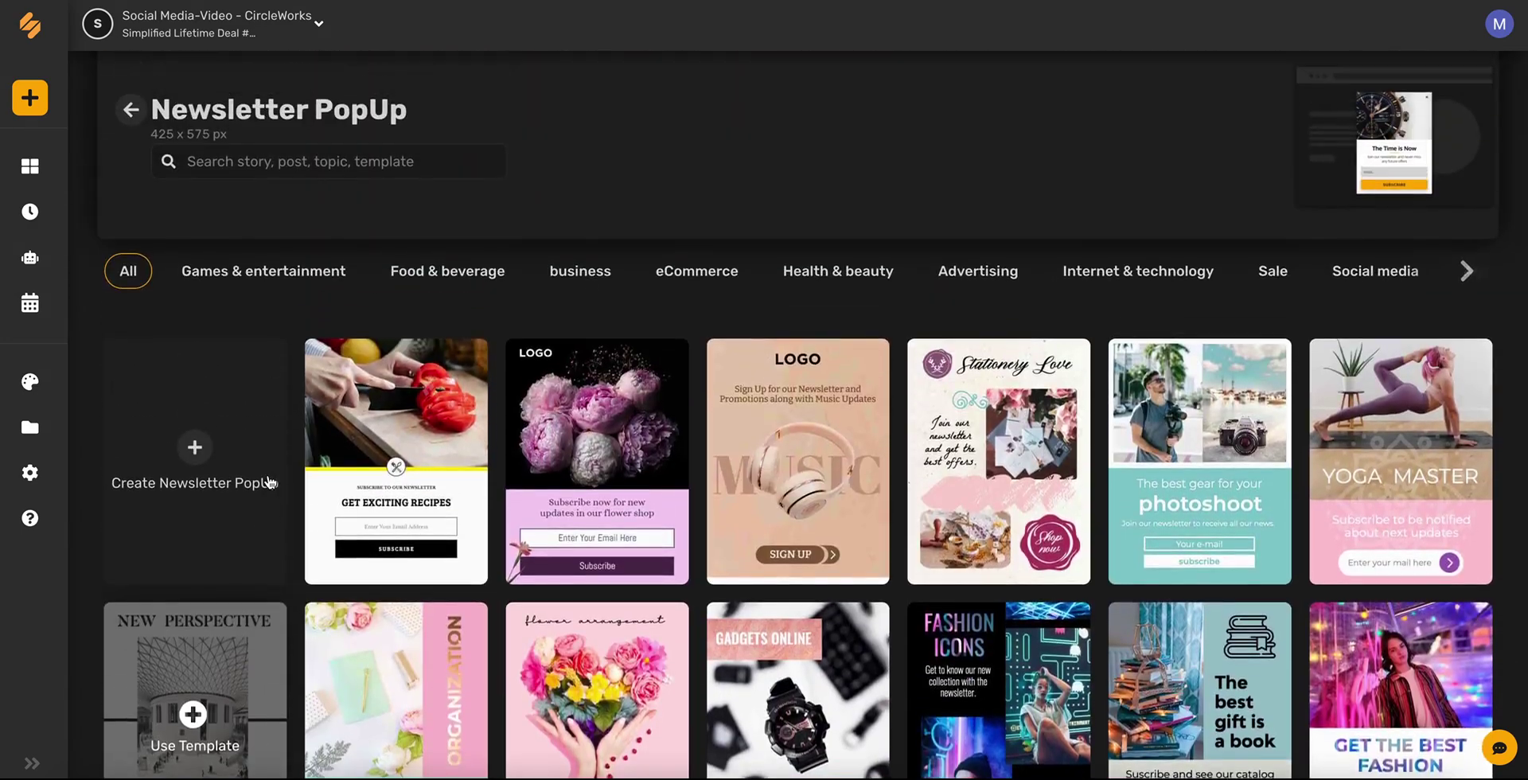
pyautogui.click(127, 137)
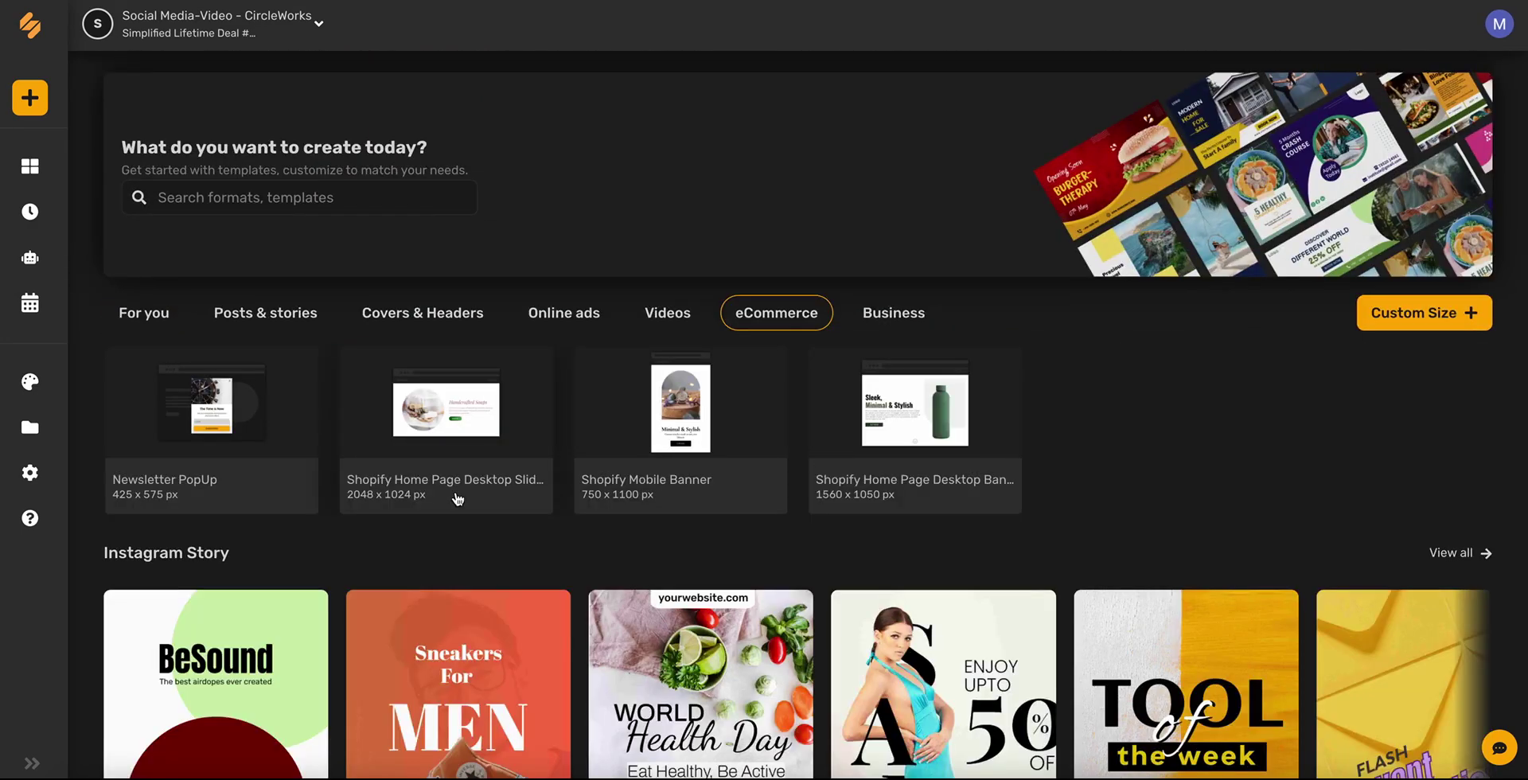
# - Browse the Shopify home page desktop slider templates
pyautogui.click(435, 497)
pyautogui.scroll(-1, 435, 496)
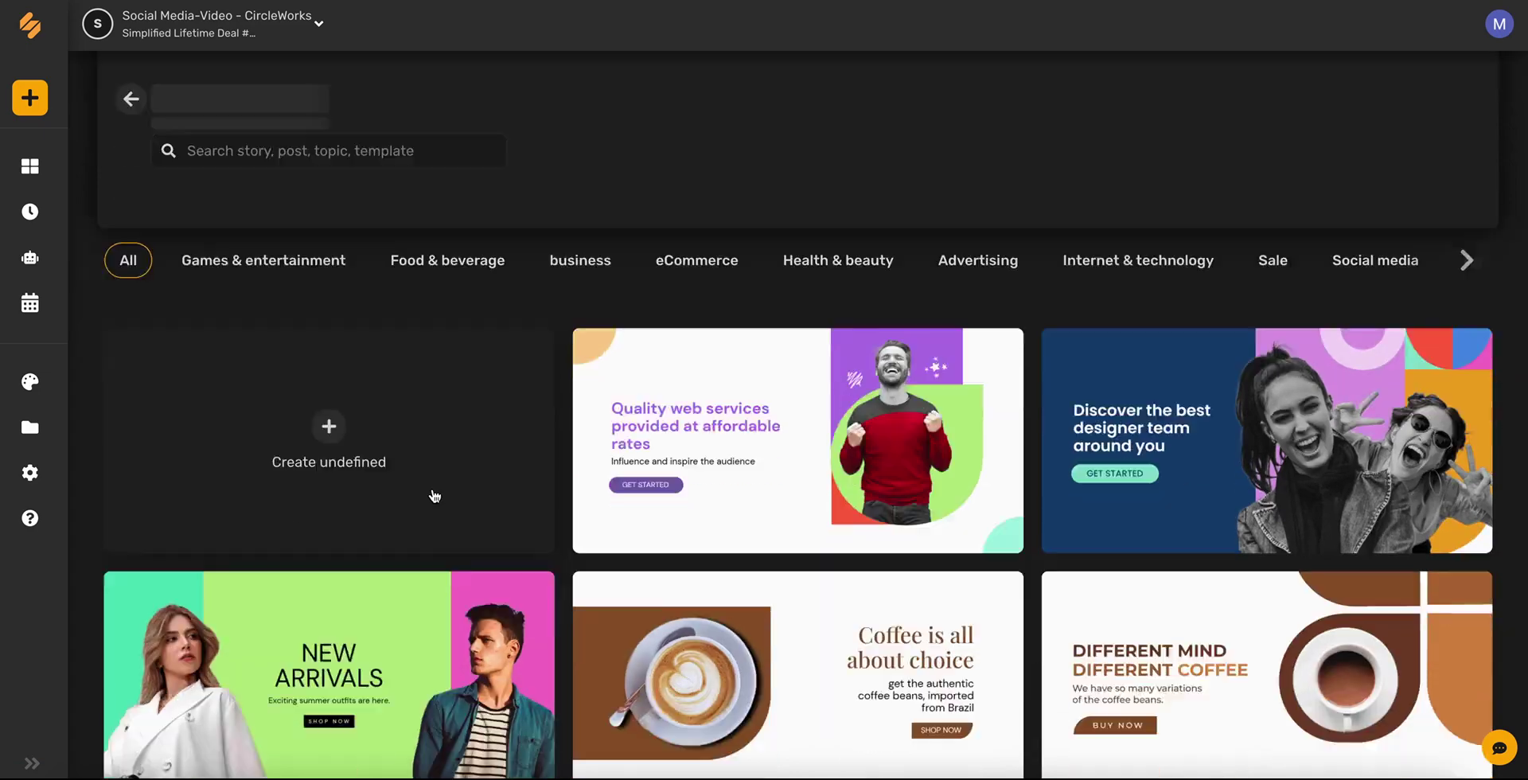
pyautogui.scroll(-15, 434, 497)
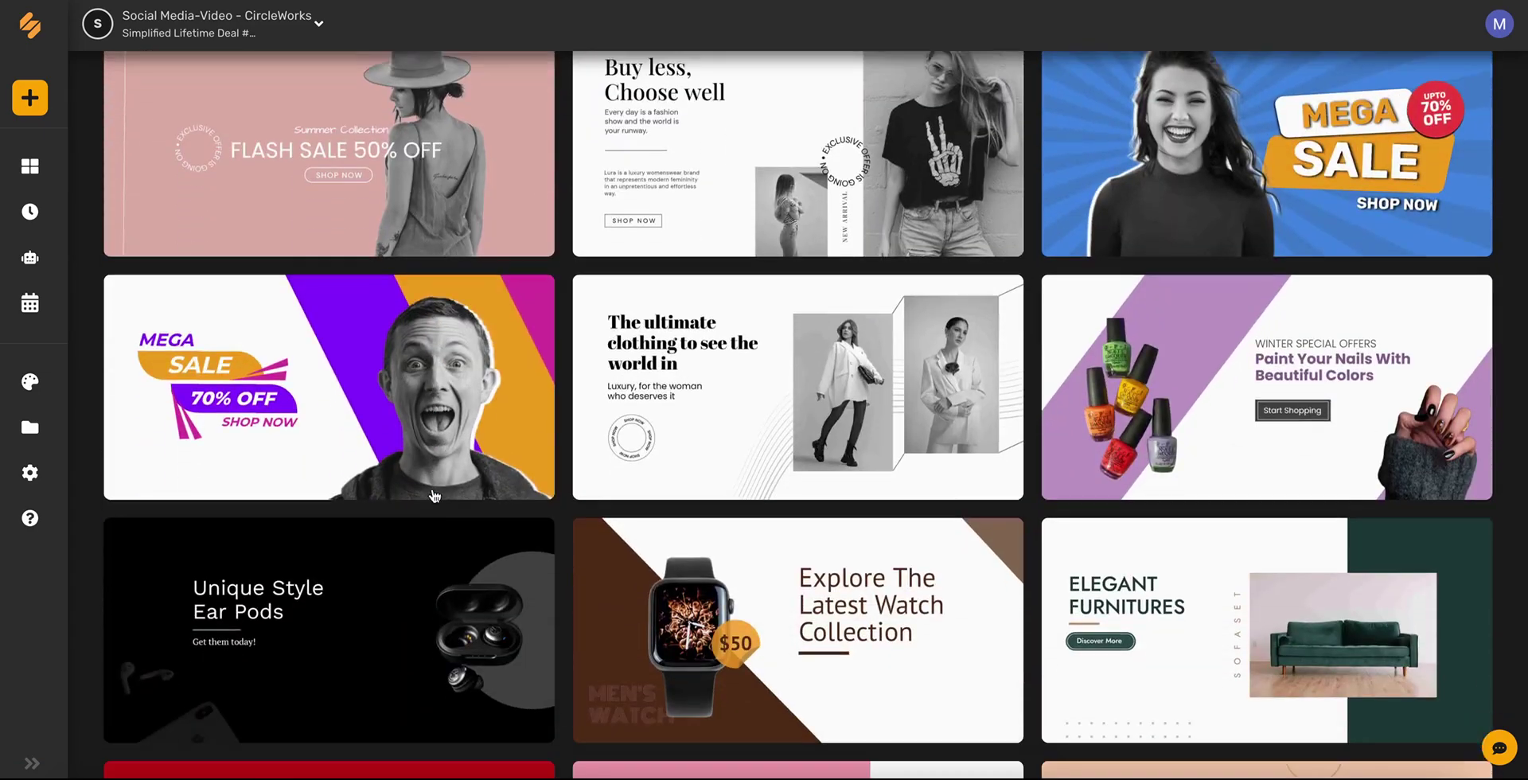
pyautogui.scroll(-8, 435, 497)
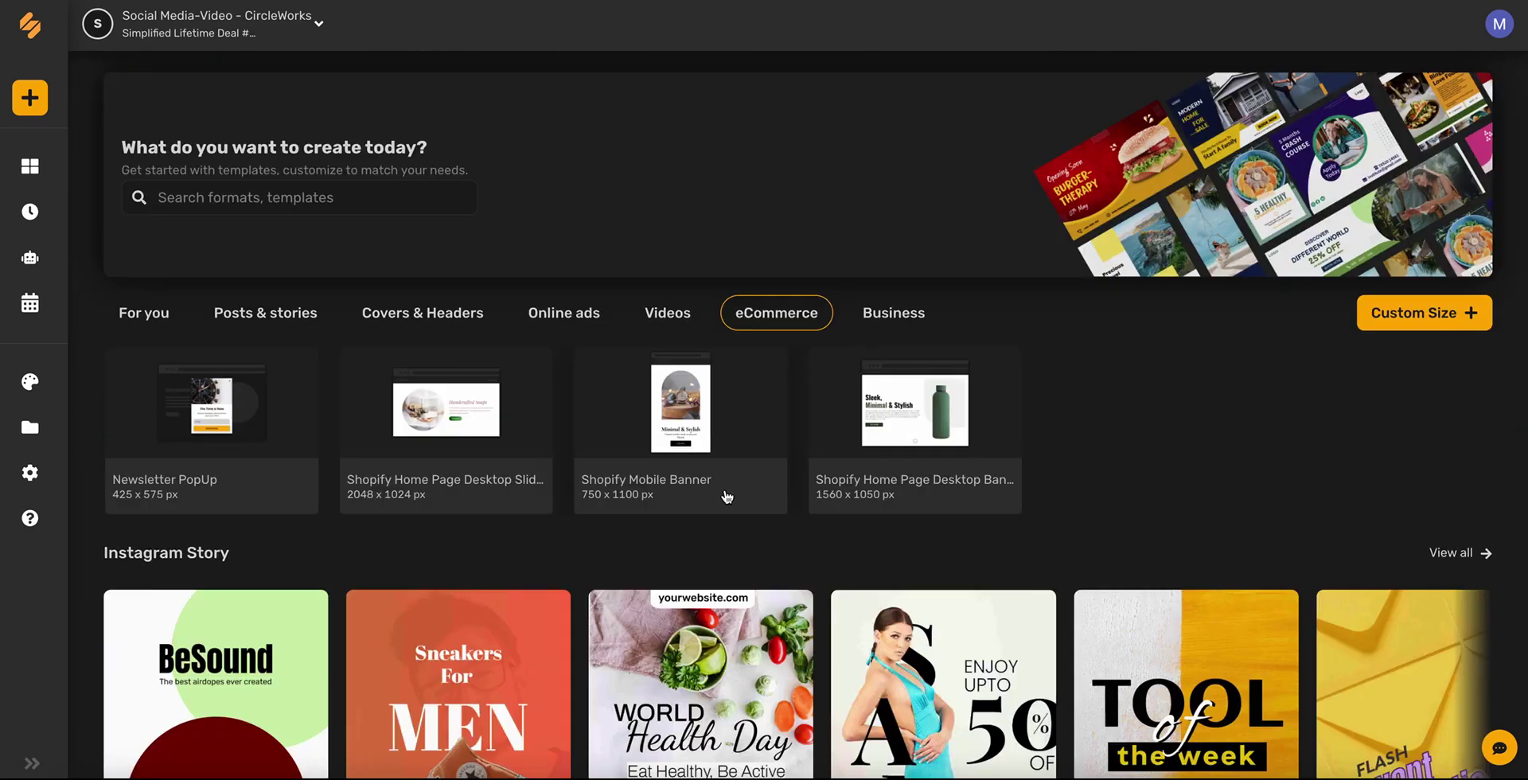
# - Browse the Shopify Mobile Banner templates and return to the eCommerce formats
pyautogui.click(726, 497)
pyautogui.scroll(-8, 727, 496)
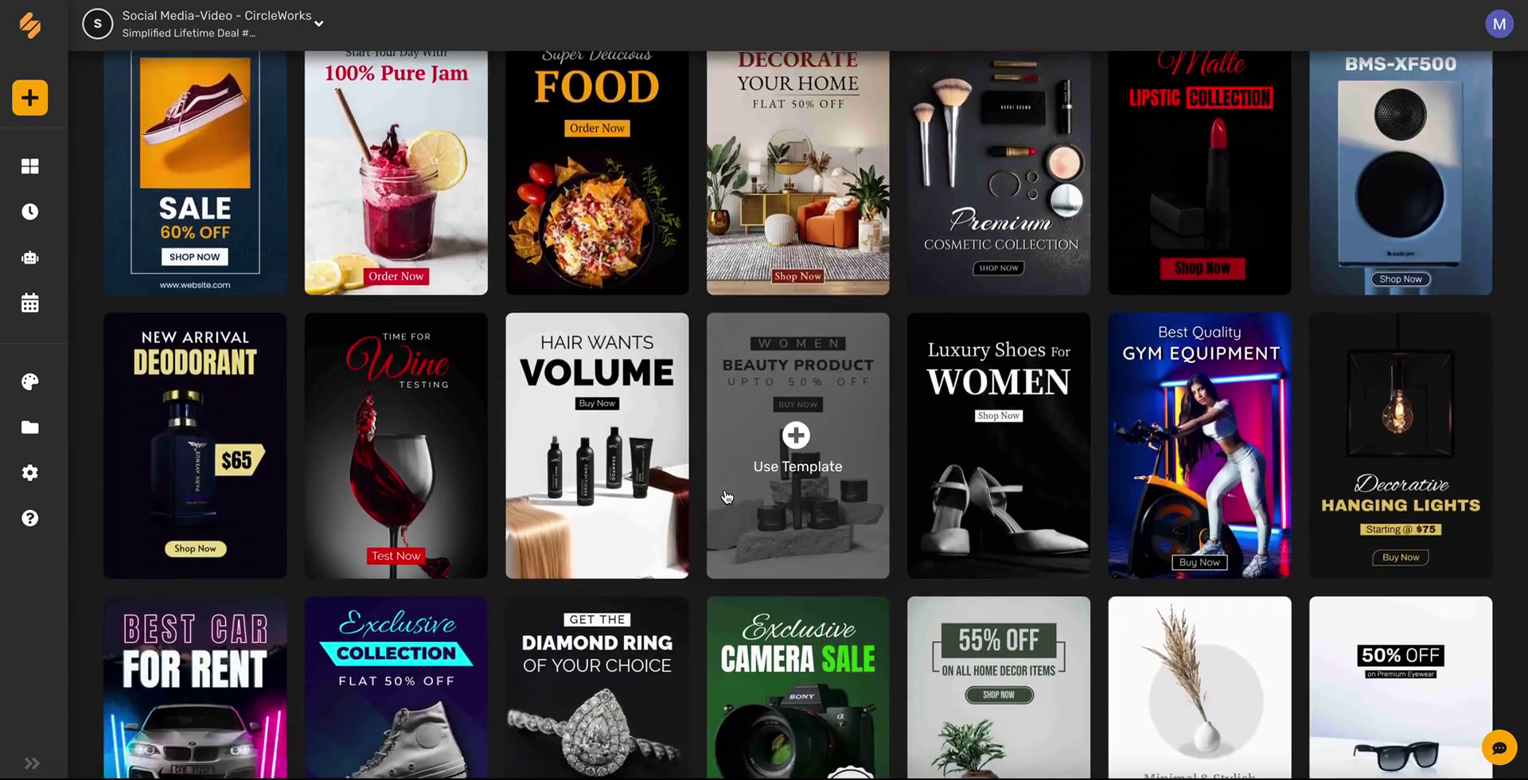
pyautogui.scroll(-12, 727, 496)
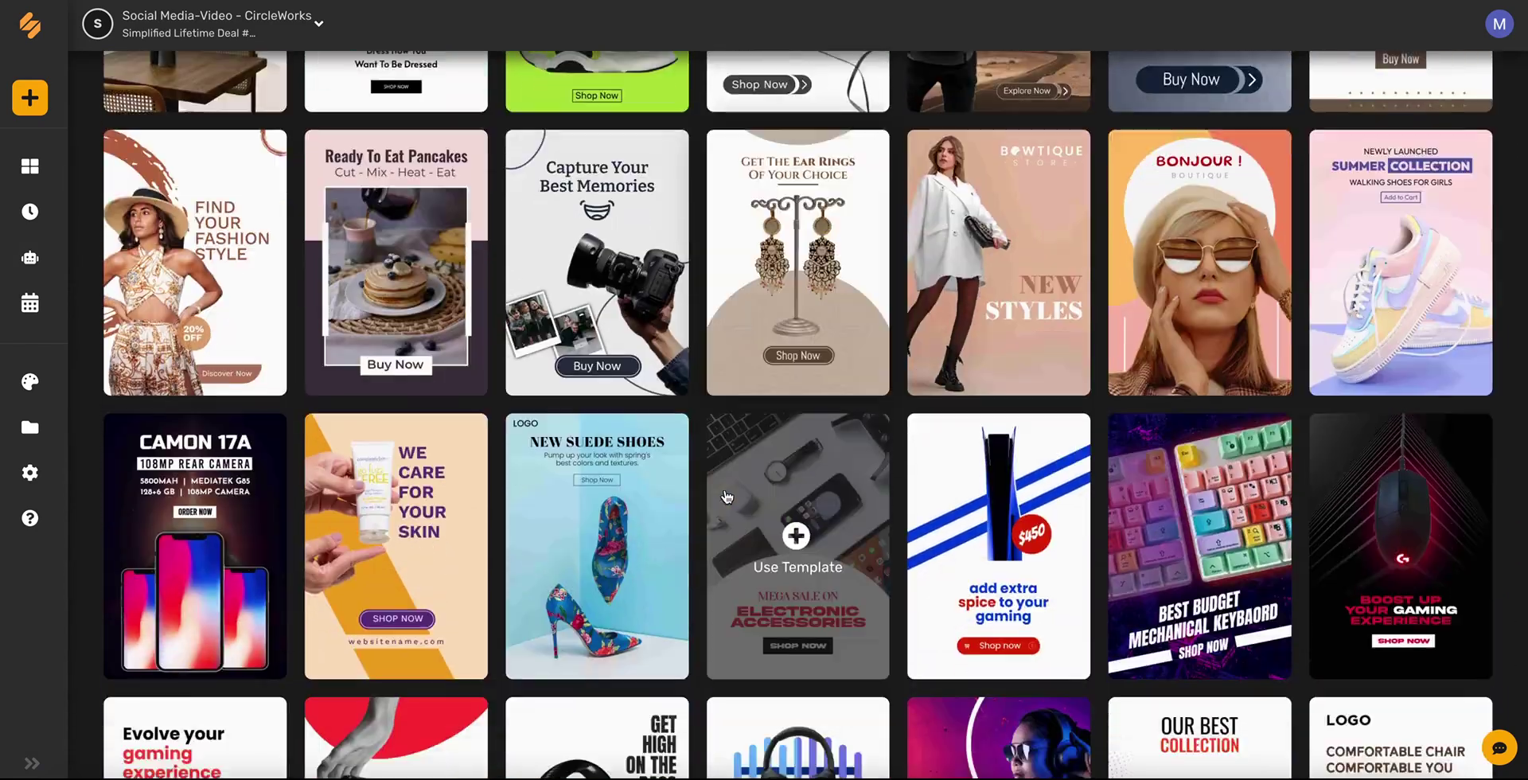
pyautogui.scroll(-10, 726, 496)
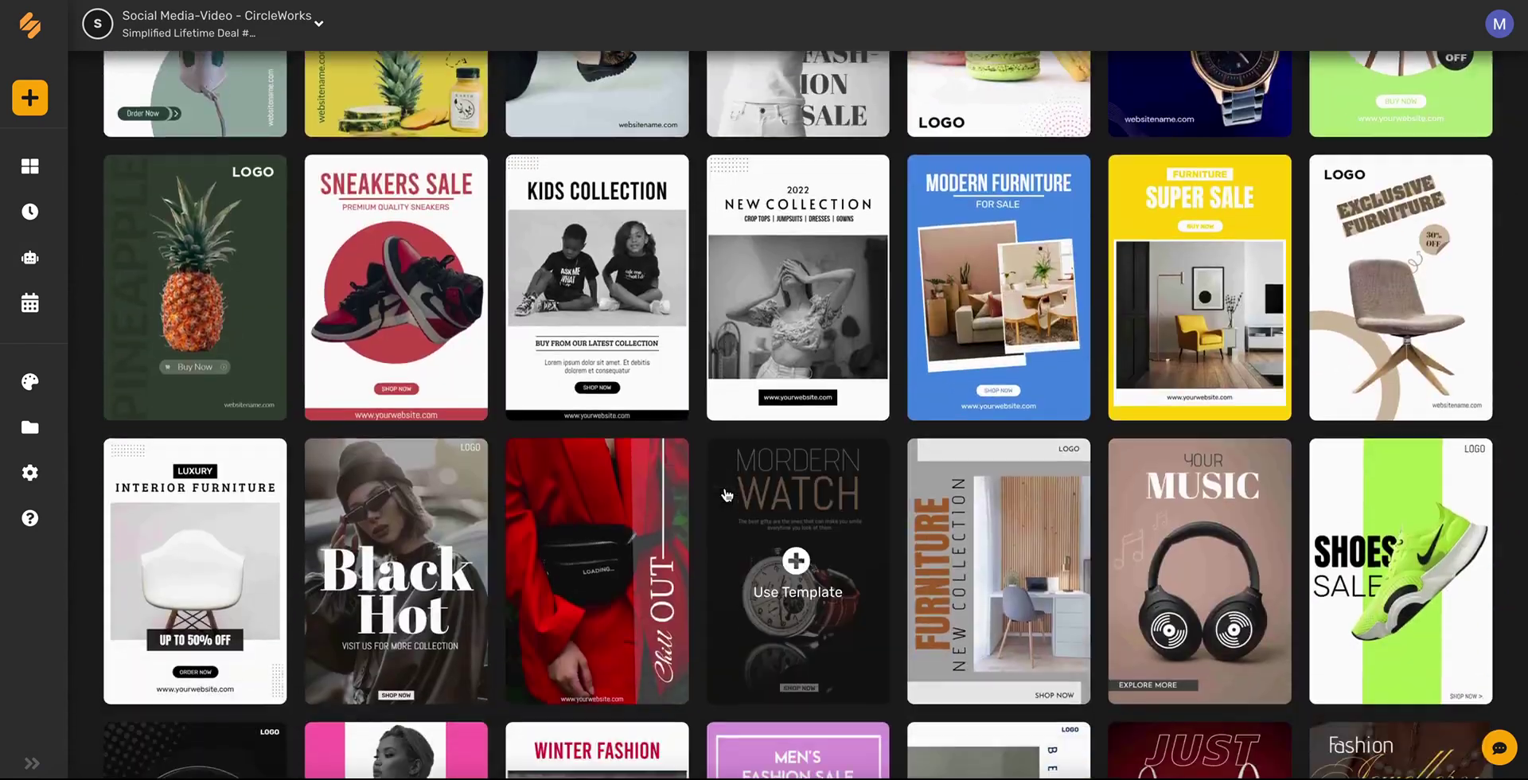
pyautogui.scroll(-12, 726, 496)
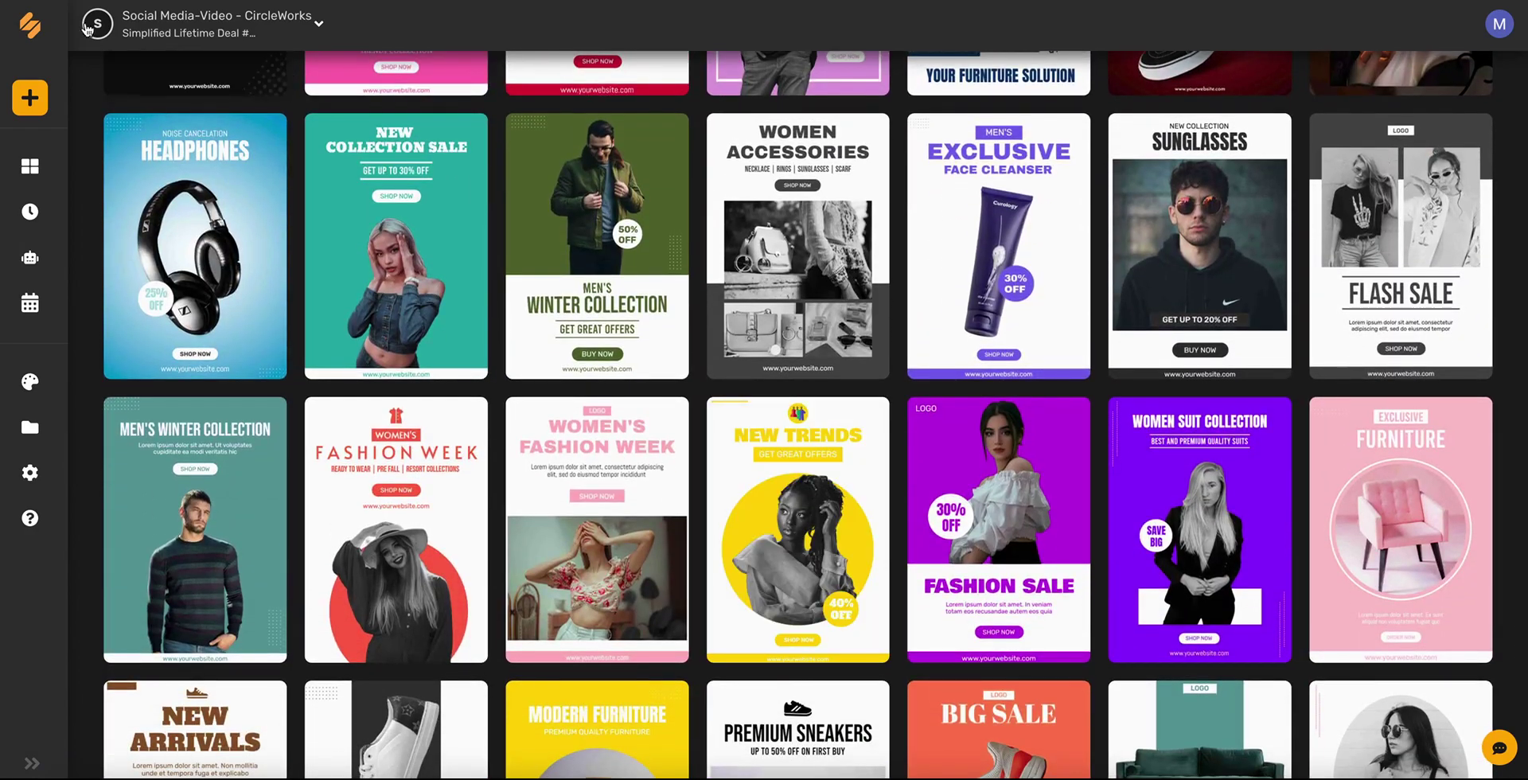
pyautogui.click(30, 26)
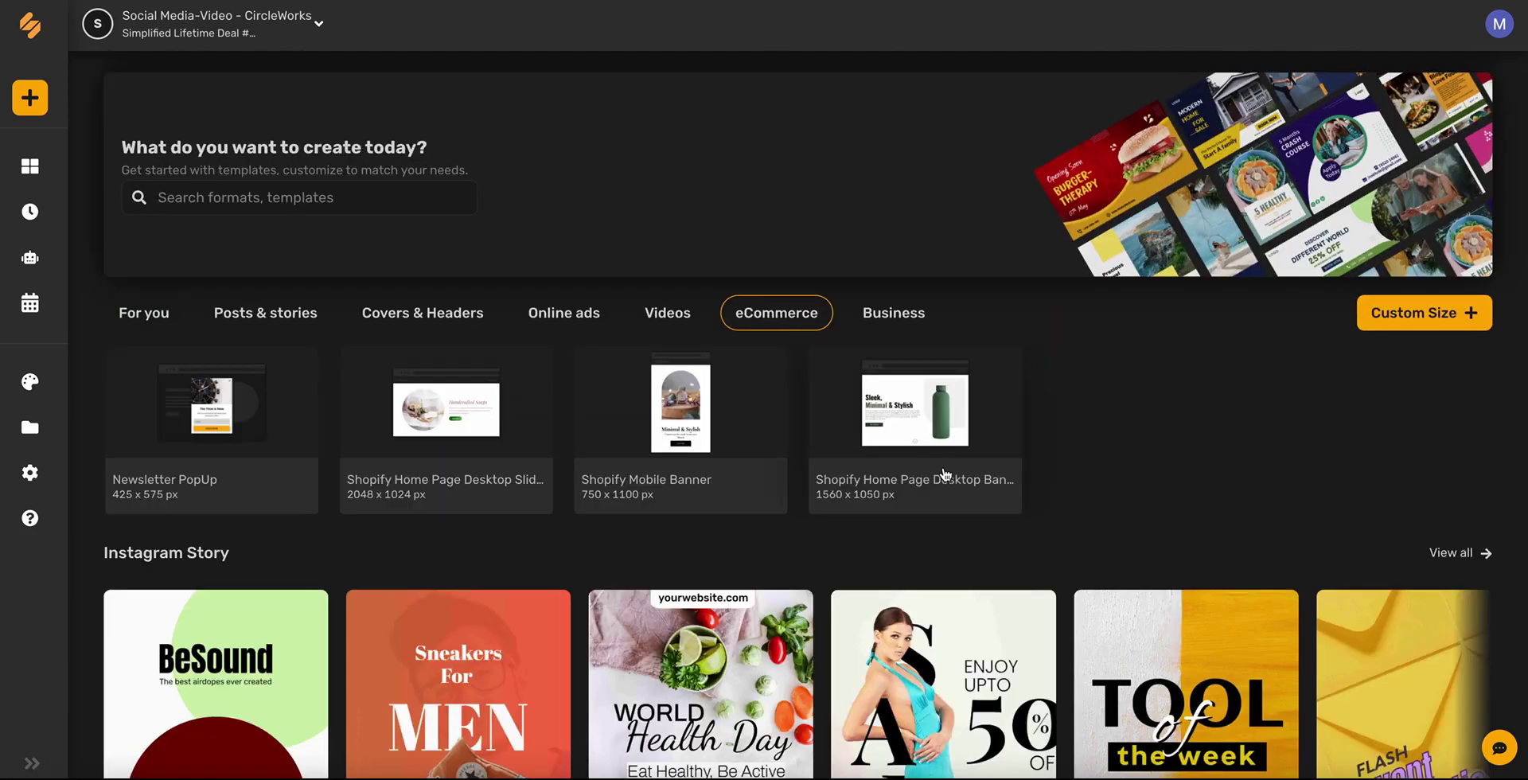
# - Start a design from the pink "Taste of Heaven on Earth" ice-cream template among the Shopify home page desktop banners
pyautogui.click(945, 475)
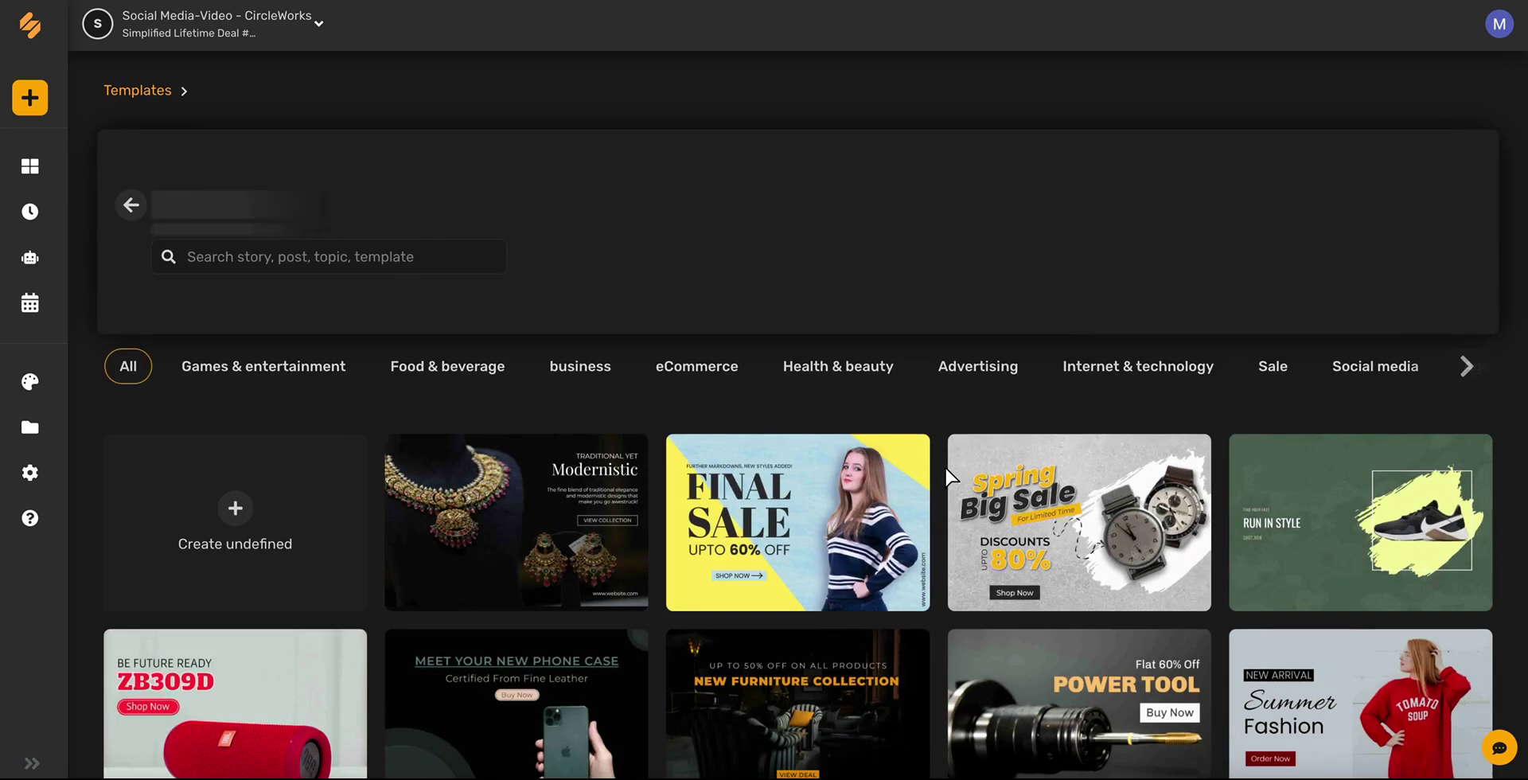
pyautogui.scroll(-9, 947, 476)
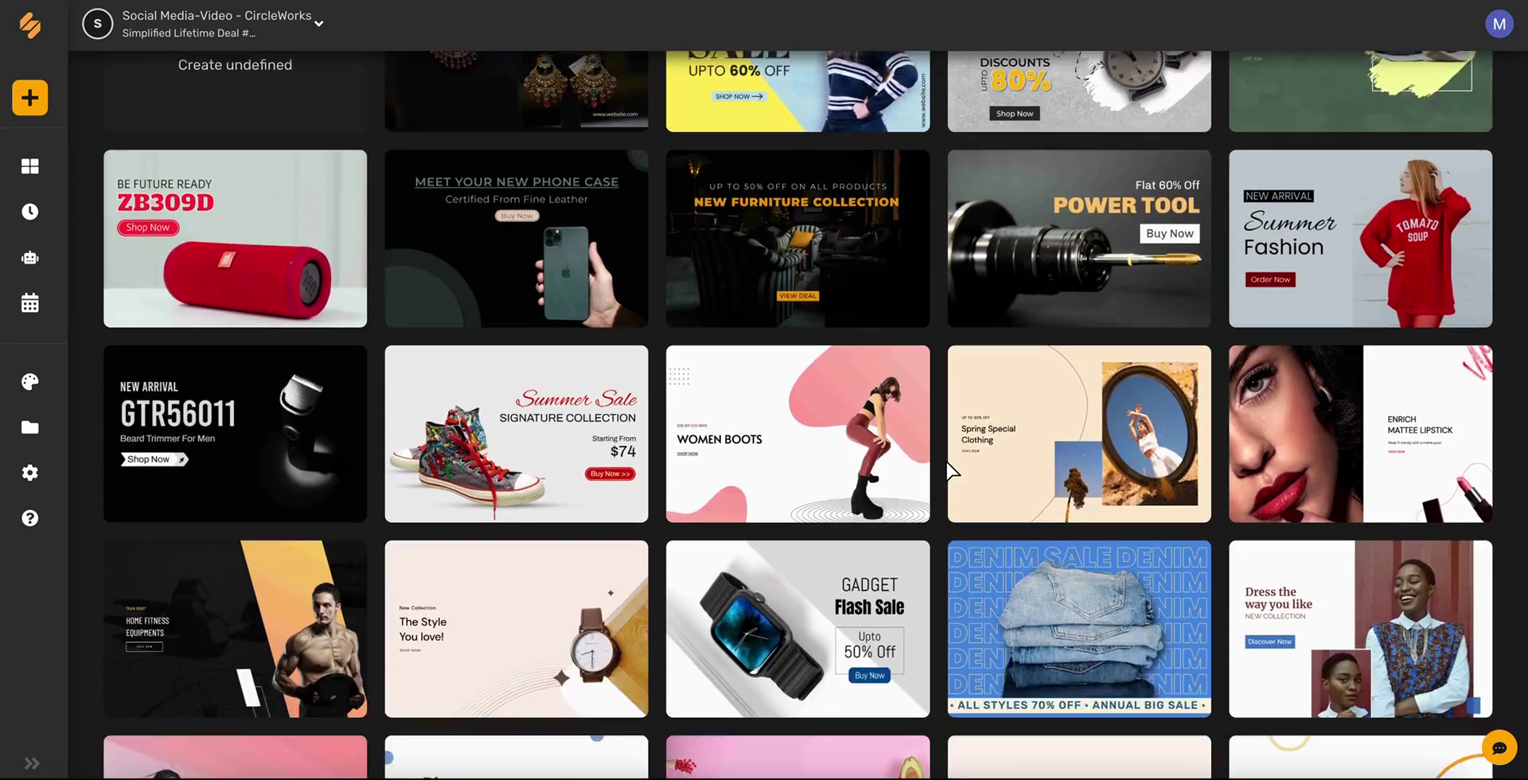
pyautogui.scroll(-10, 948, 463)
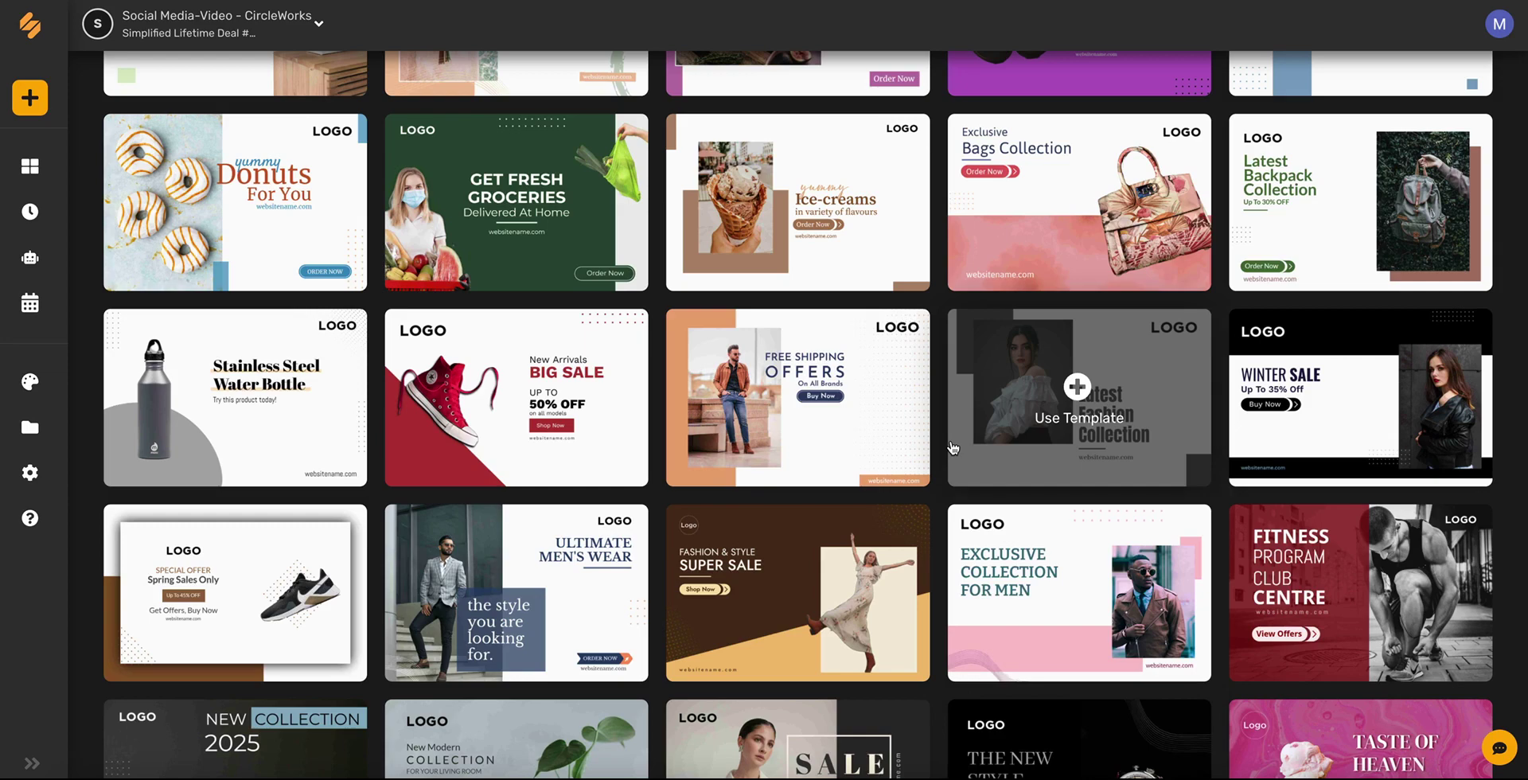
pyautogui.scroll(-3, 952, 448)
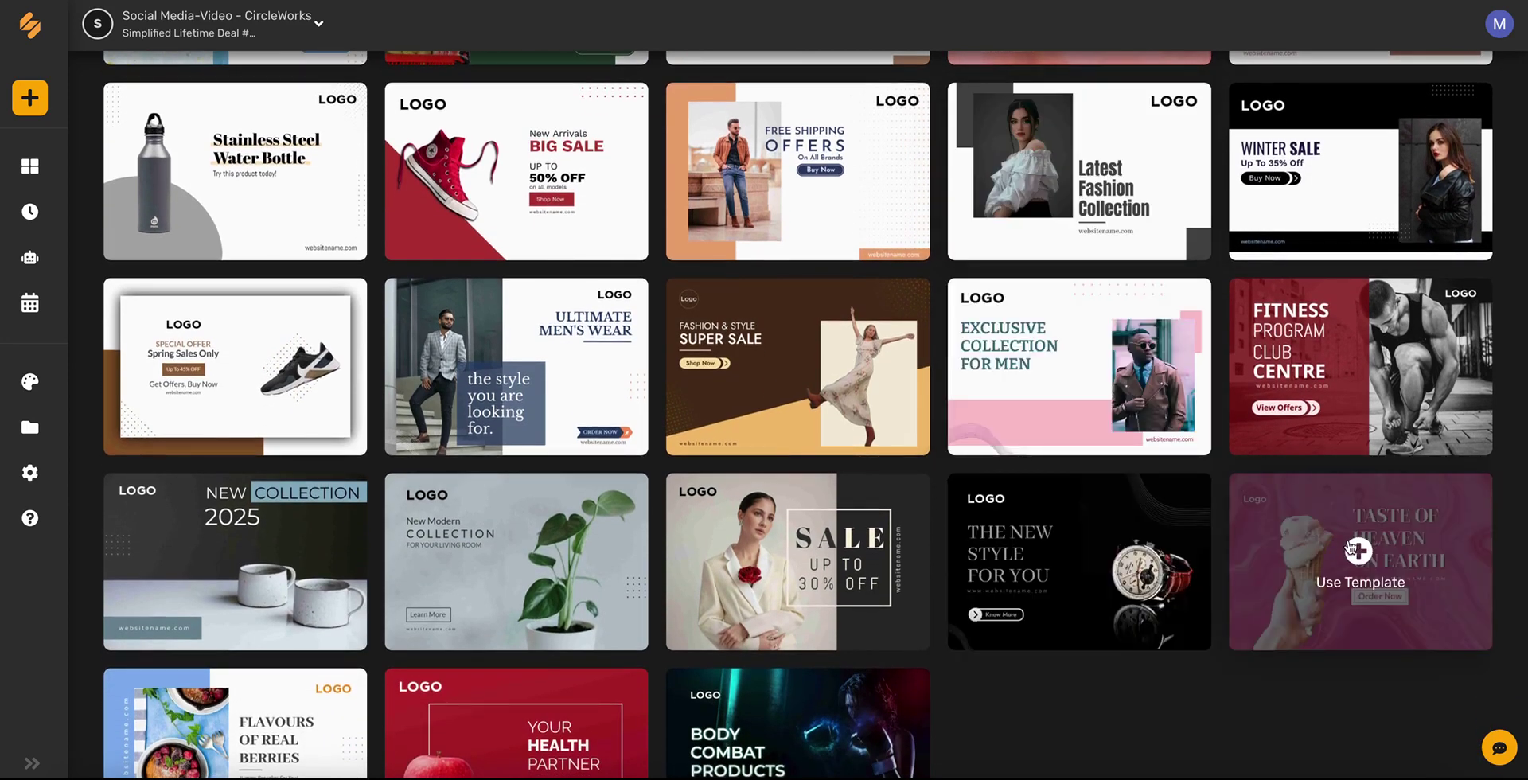
pyautogui.click(1356, 551)
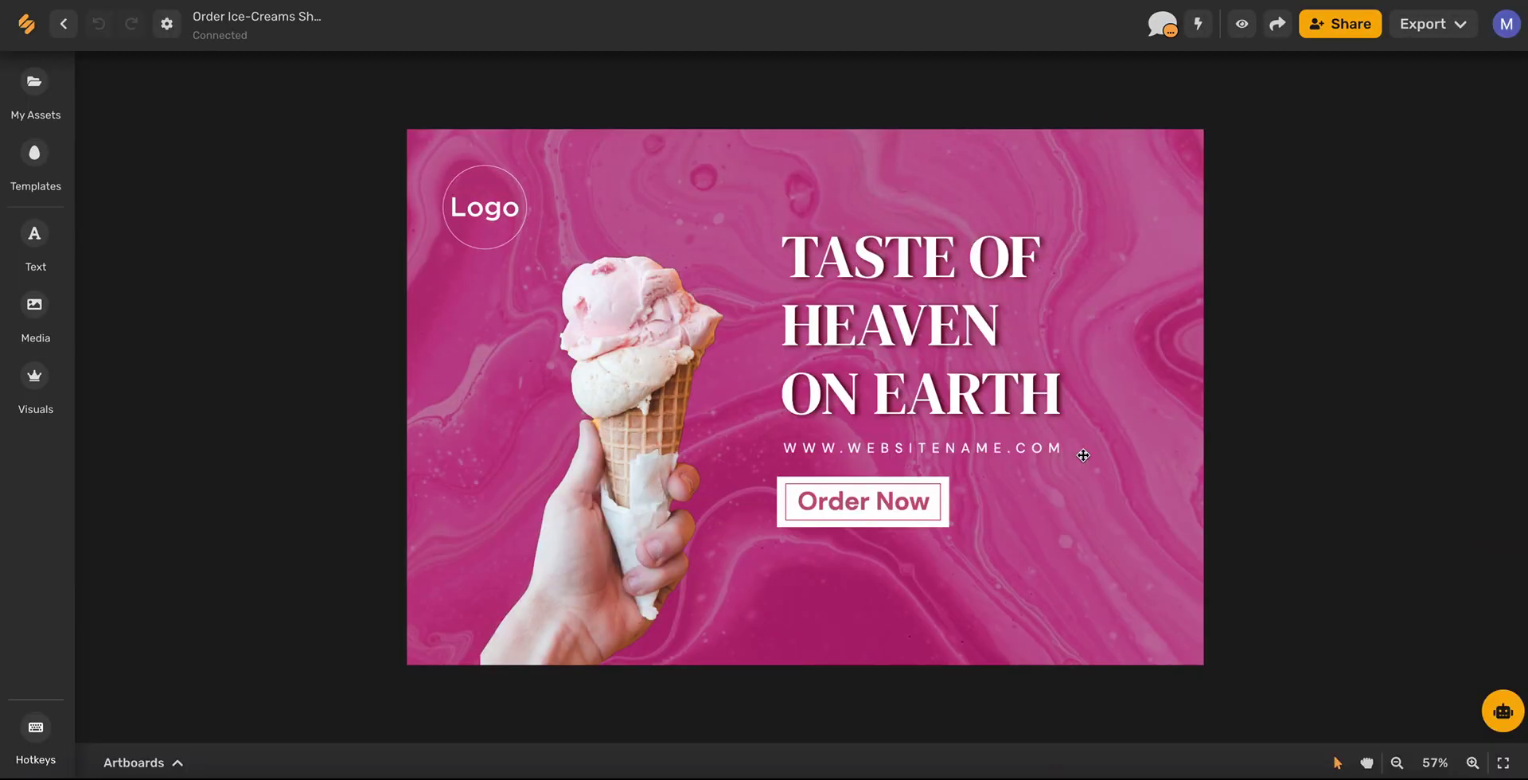
# - Replace the banner's placeholder logo with the Flora flower shop logo from the uploaded assets
pyautogui.click(488, 209)
pyautogui.press('Delete')
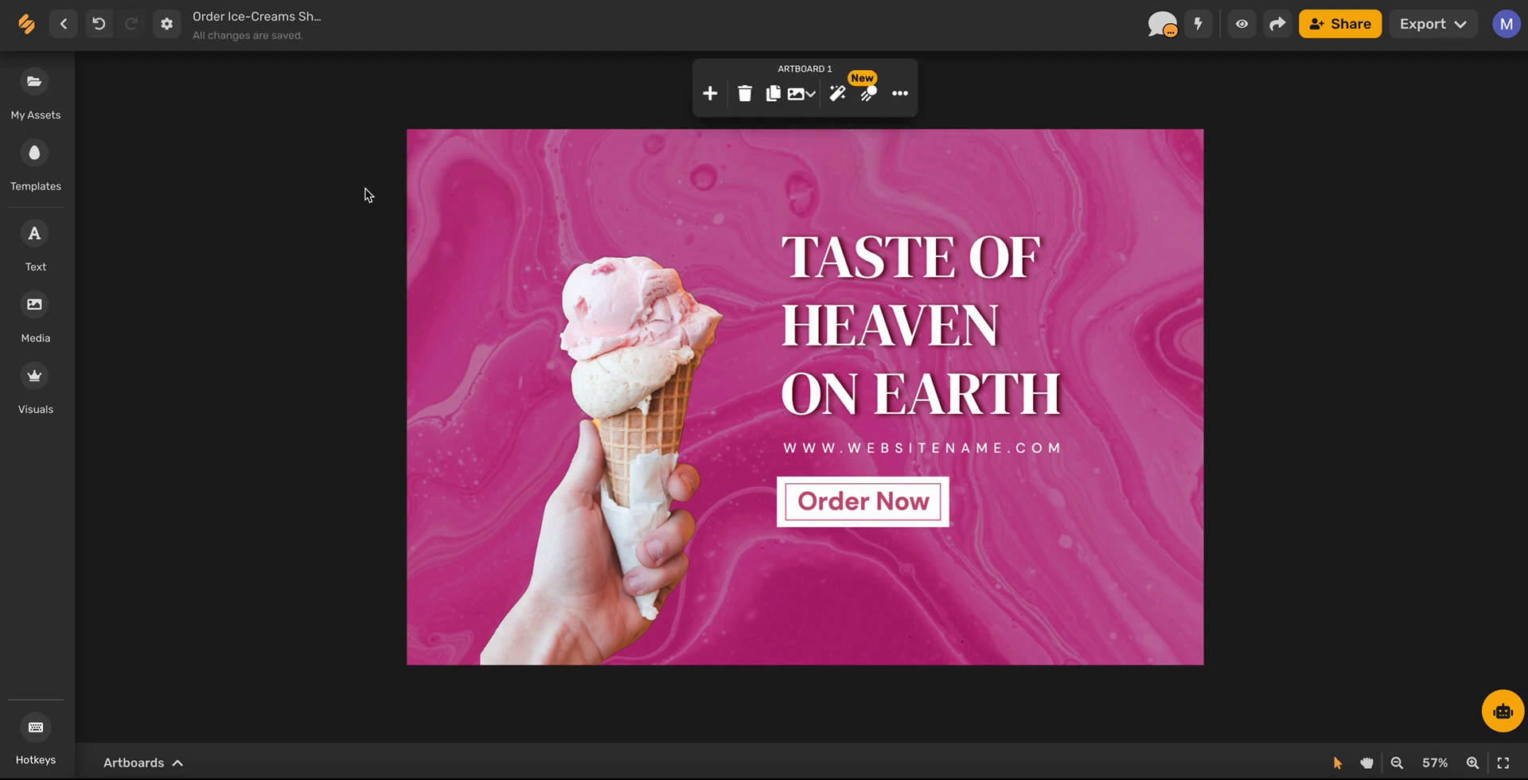
pyautogui.click(40, 99)
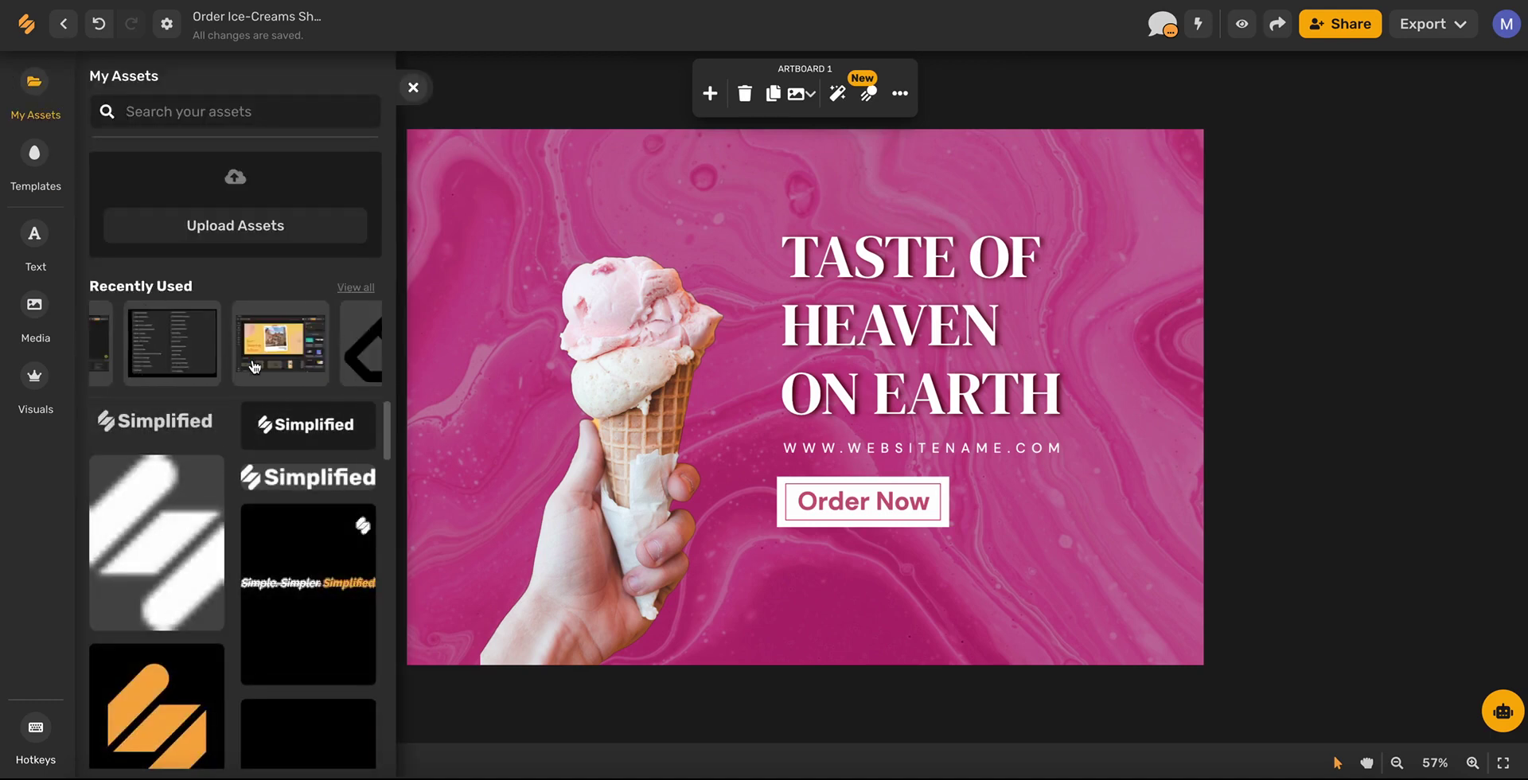
pyautogui.scroll(-2, 231, 537)
pyautogui.scroll(-10, 231, 537)
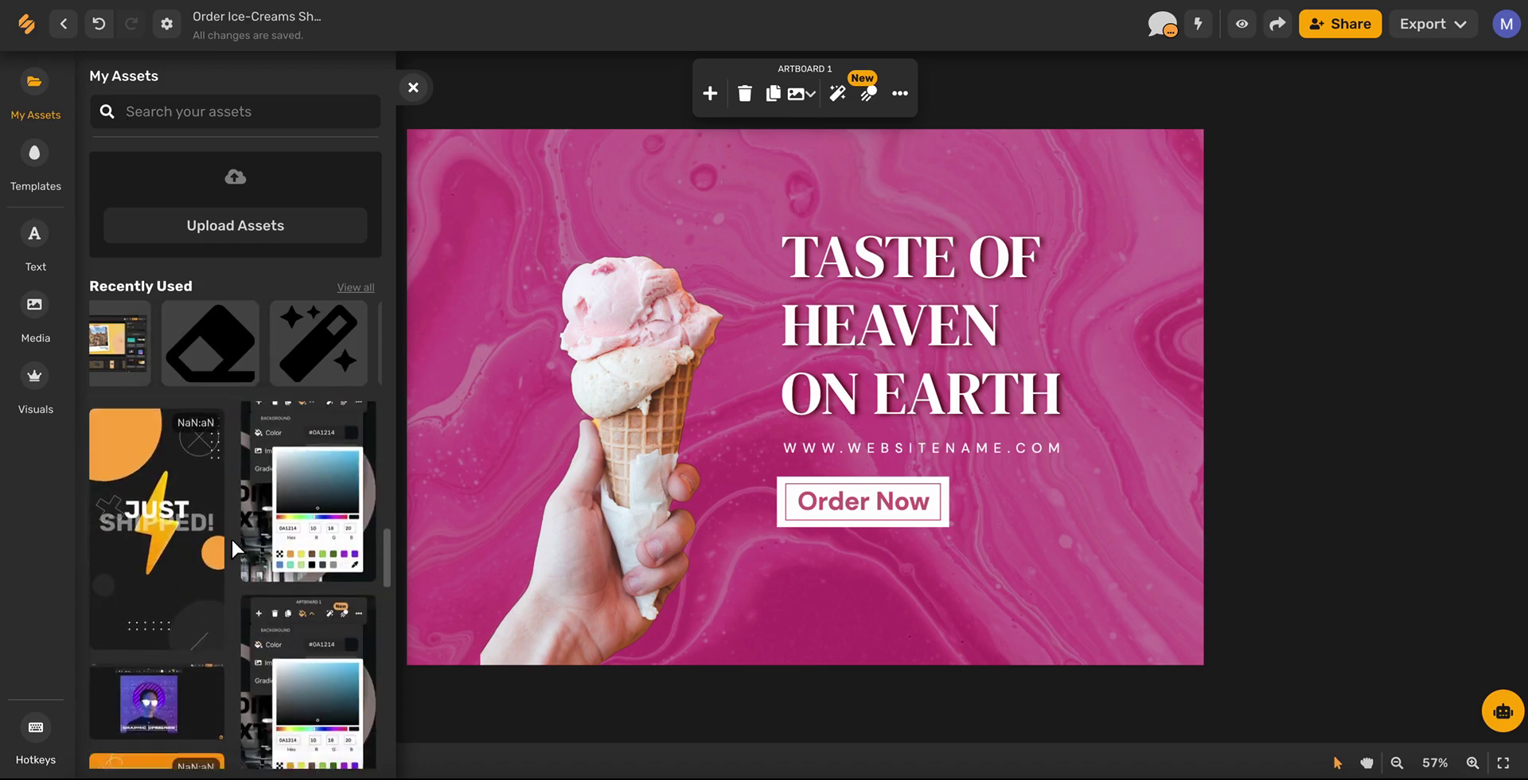
pyautogui.click(231, 537)
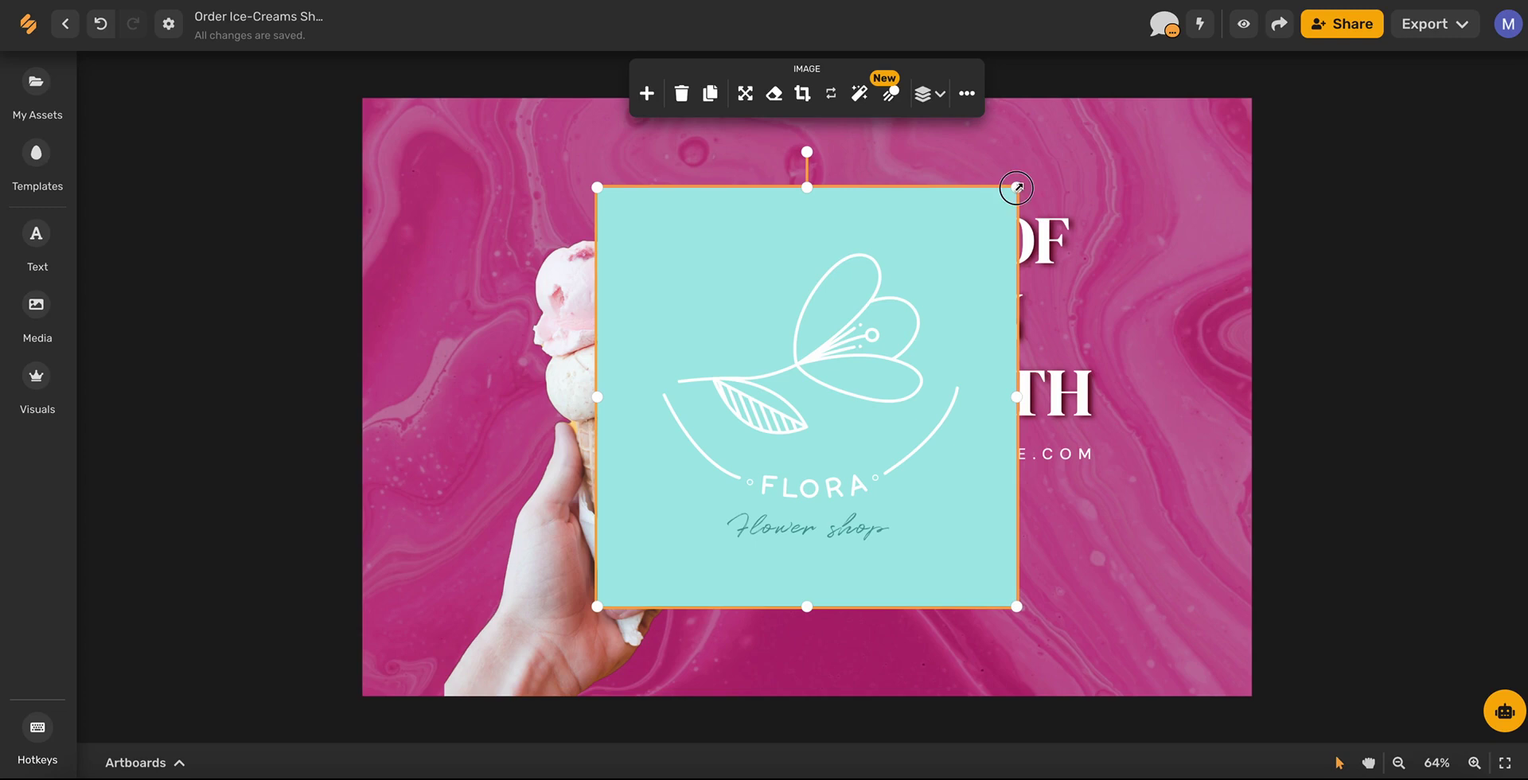
# - Shrink the Flora logo into the banner's upper-left corner and remove its background
pyautogui.moveTo(1015, 189); pyautogui.dragTo(816, 387)
pyautogui.moveTo(695, 543); pyautogui.dragTo(479, 277)
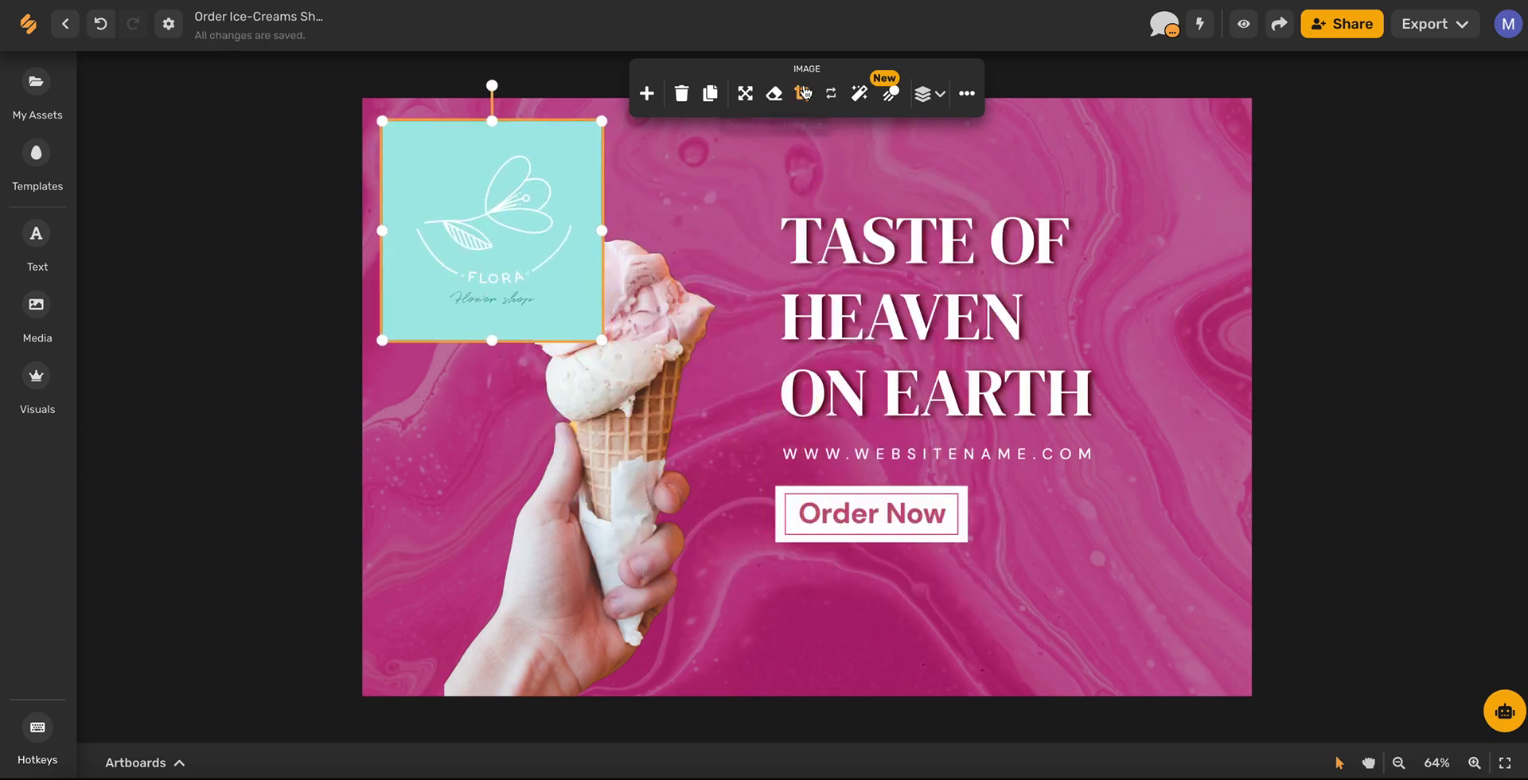
pyautogui.click(771, 101)
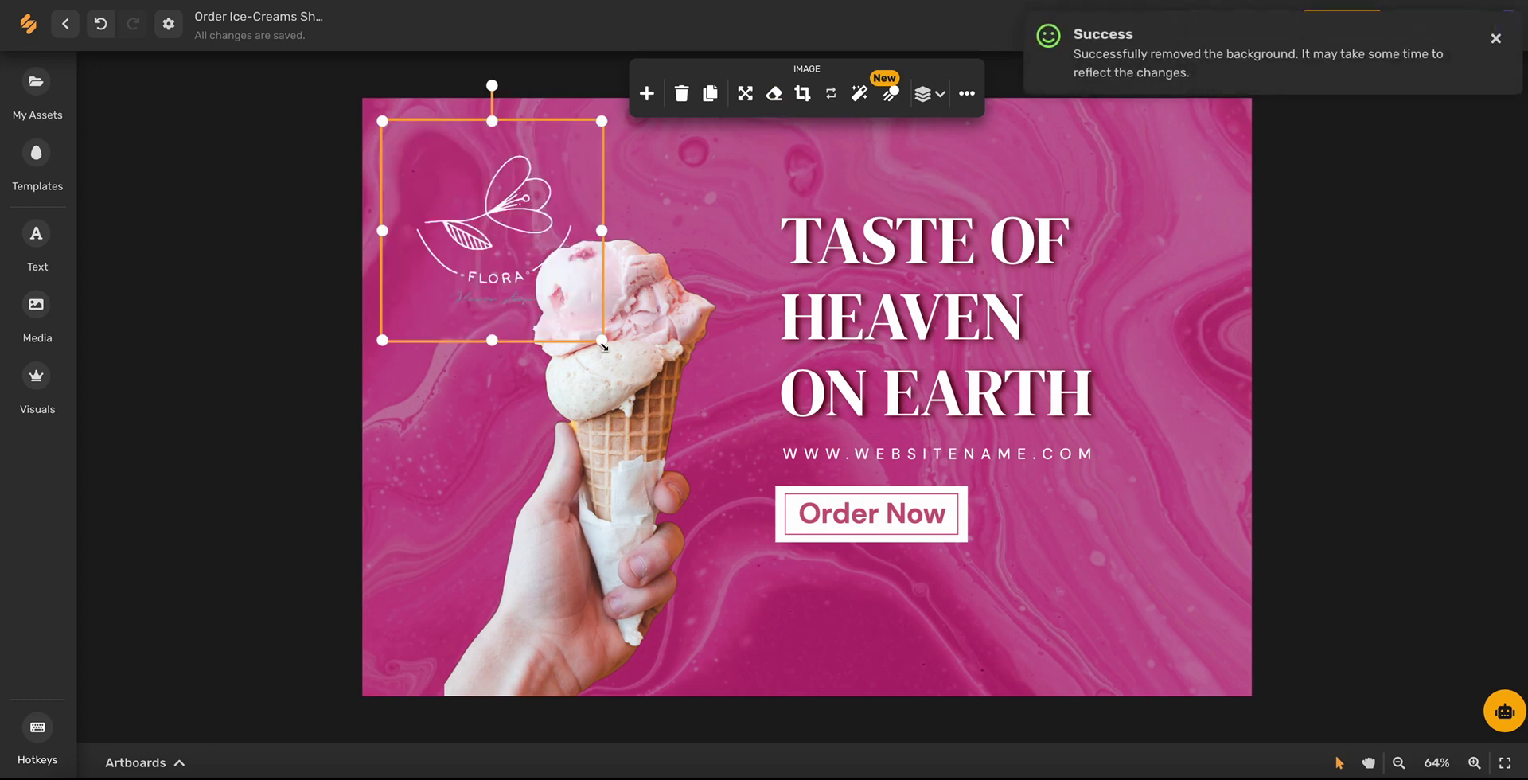
pyautogui.moveTo(602, 340); pyautogui.dragTo(477, 221)
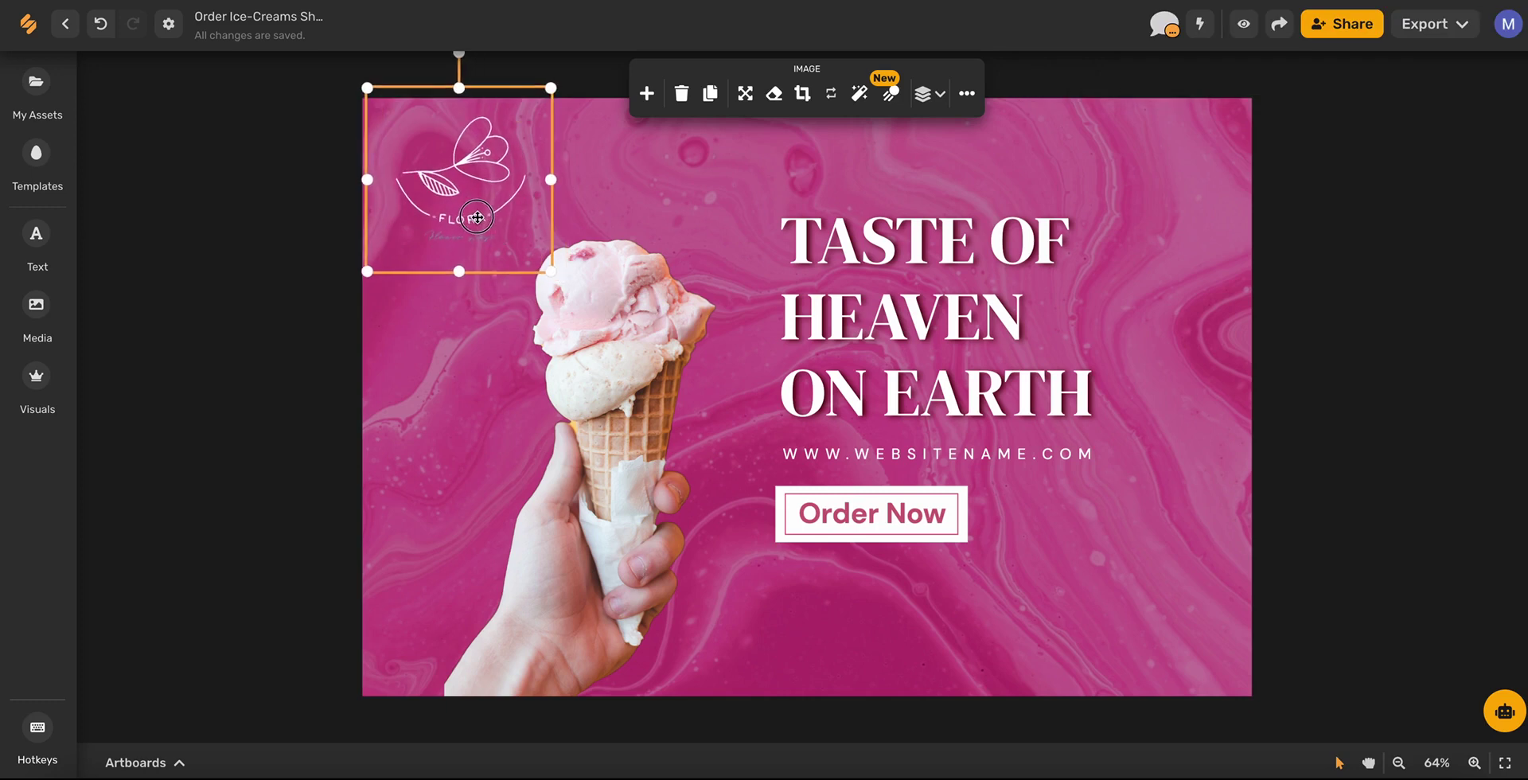
pyautogui.click(672, 220)
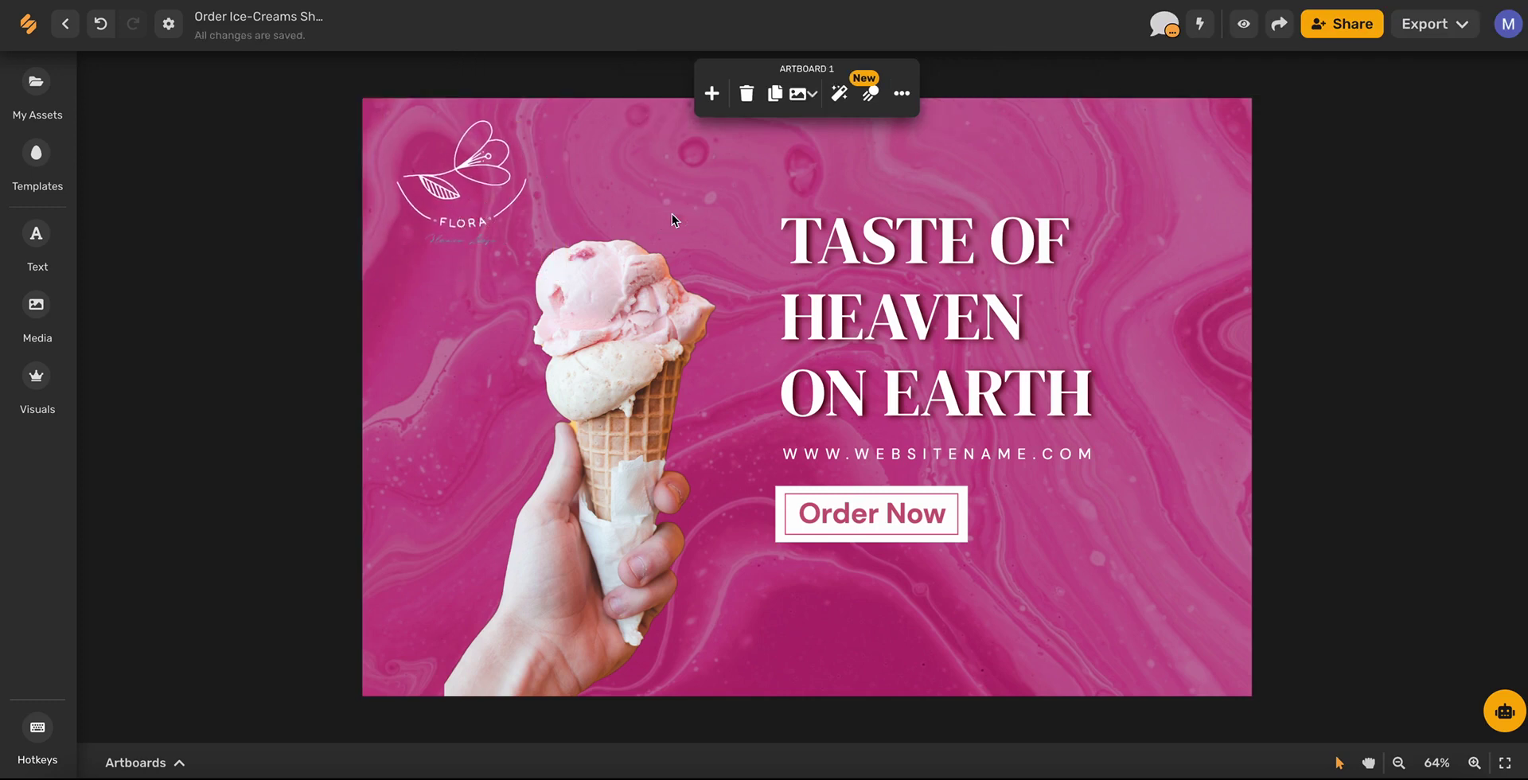
# - Search the Unsplash photos for "flower bouquets"
pyautogui.click(653, 424)
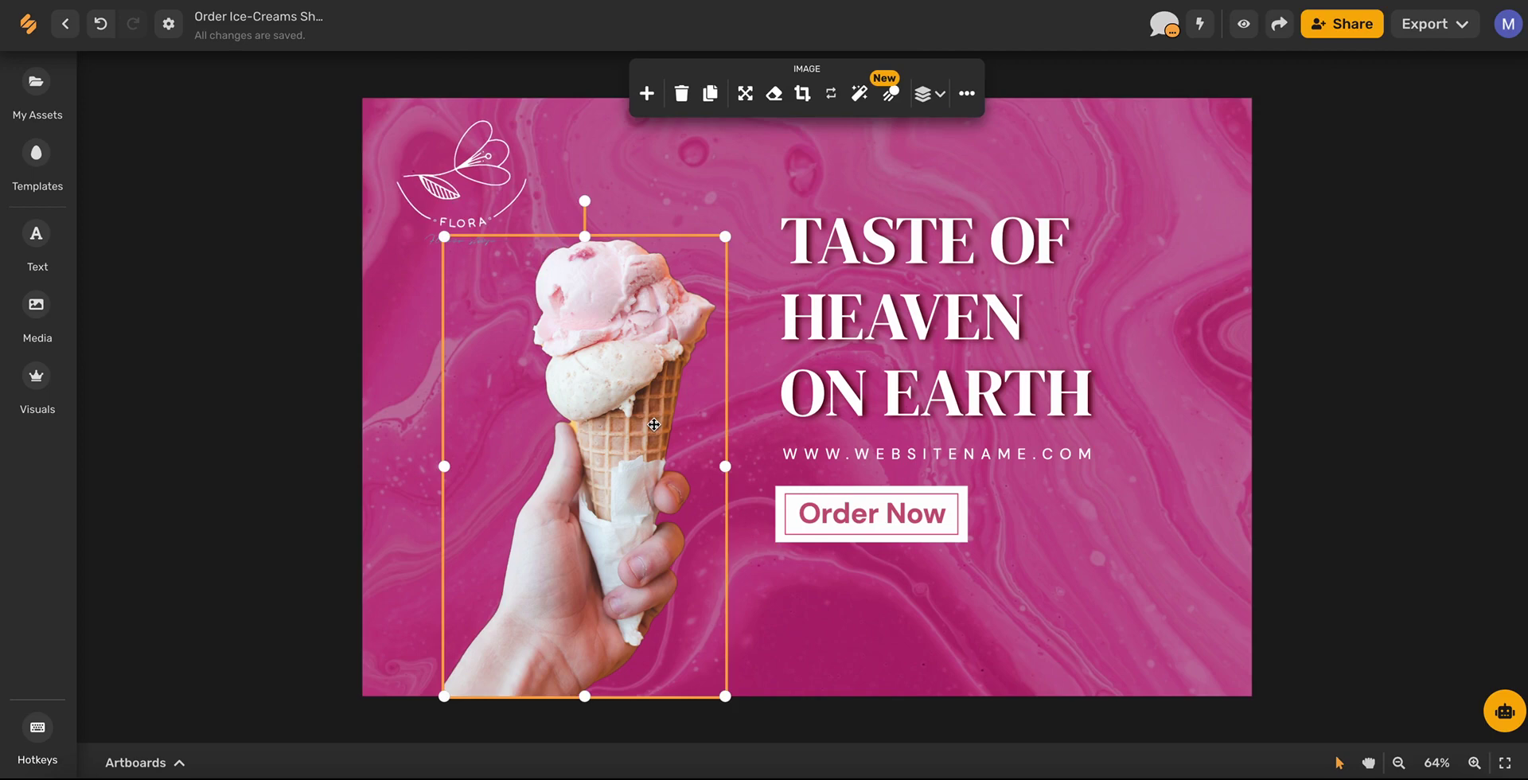
pyautogui.click(37, 80)
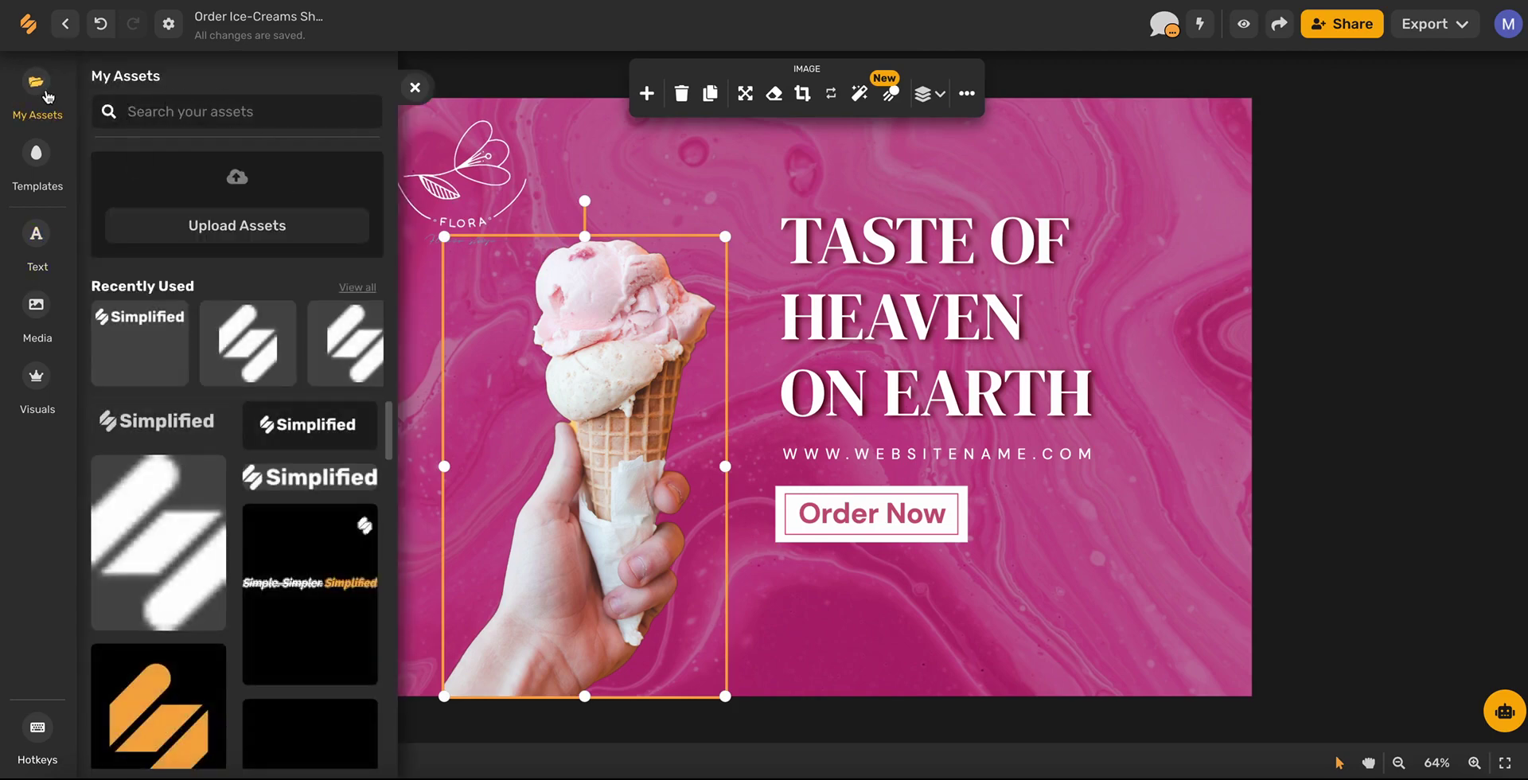
pyautogui.click(412, 89)
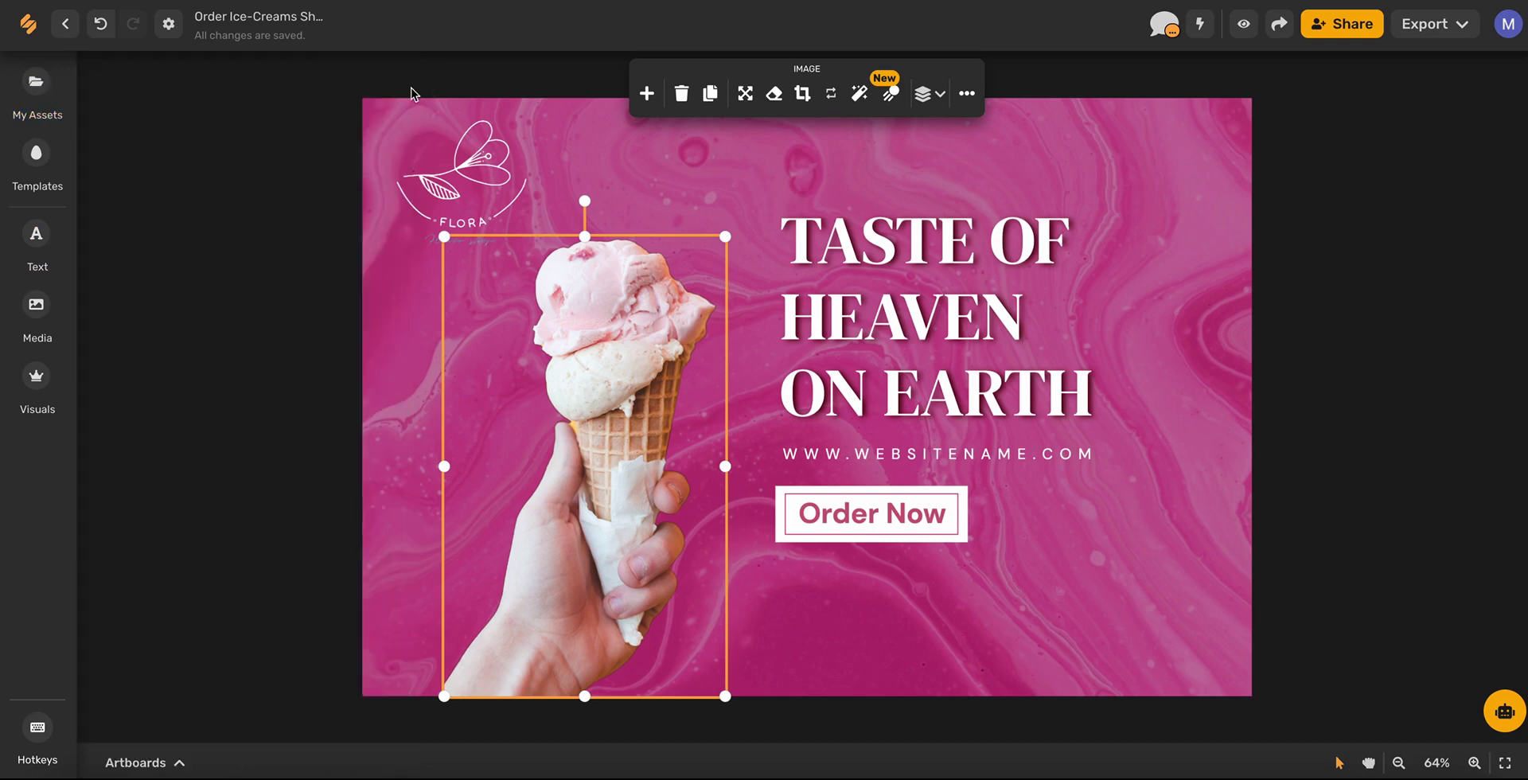
pyautogui.click(44, 316)
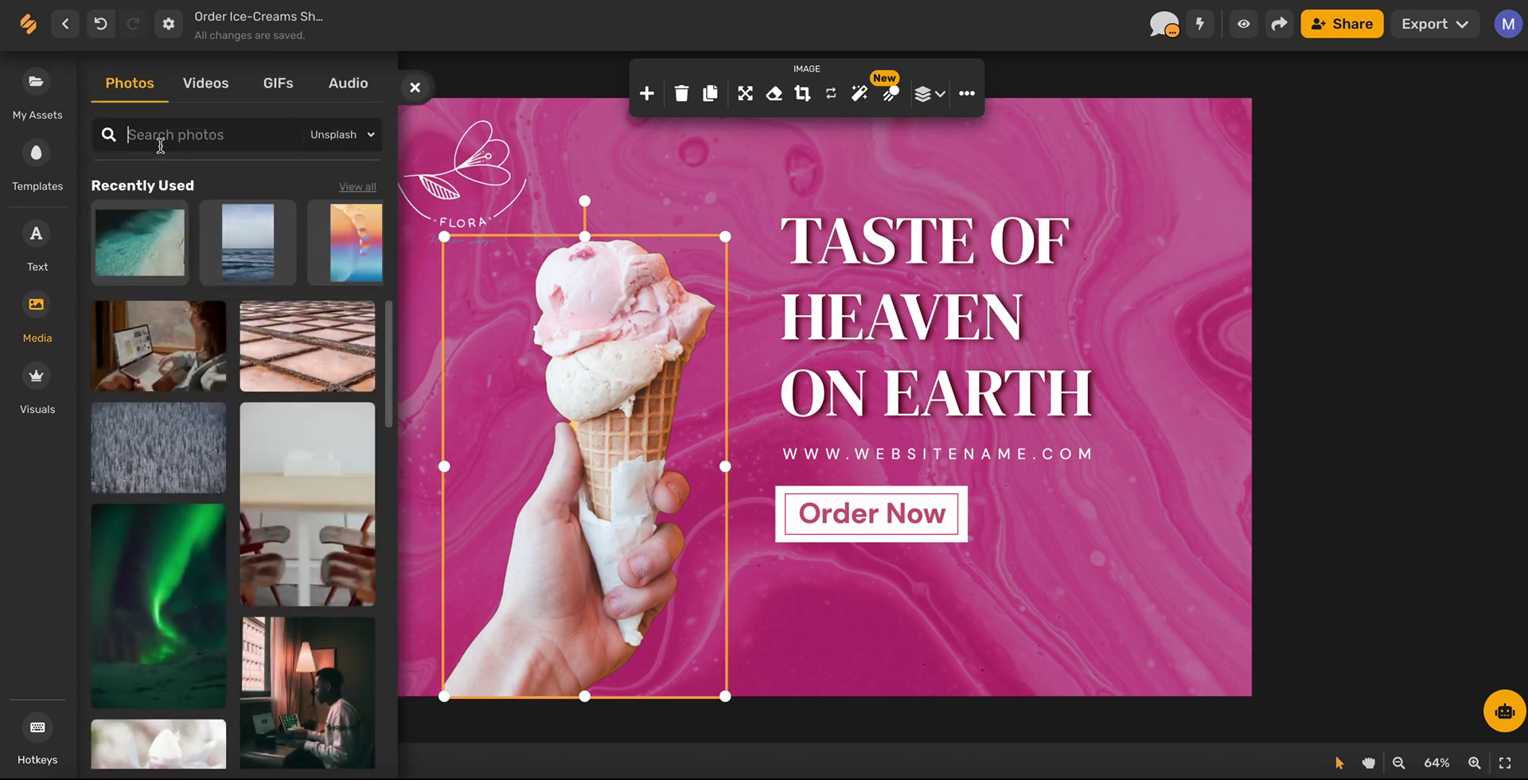
pyautogui.write('flower')
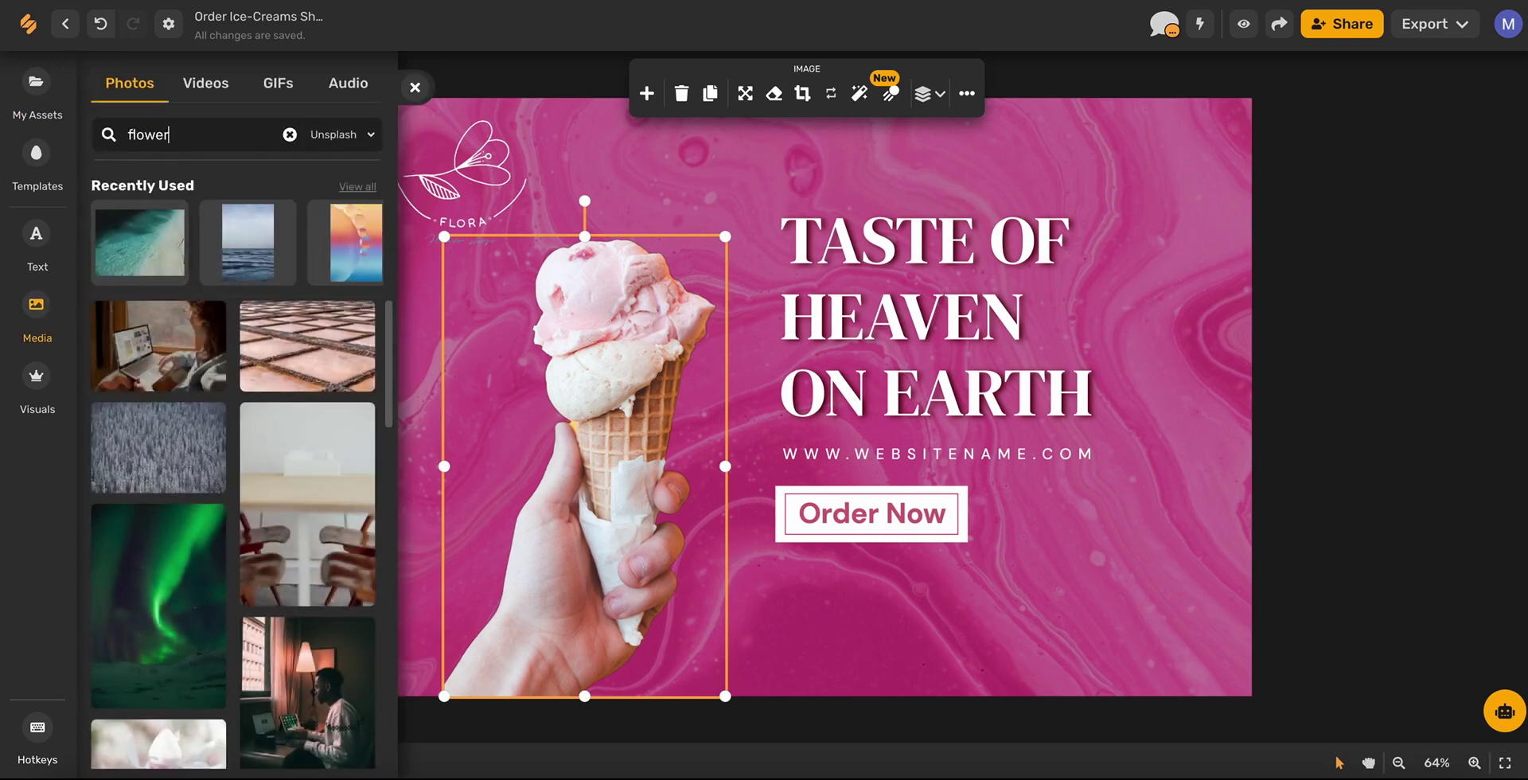
pyautogui.write(' bouquets')
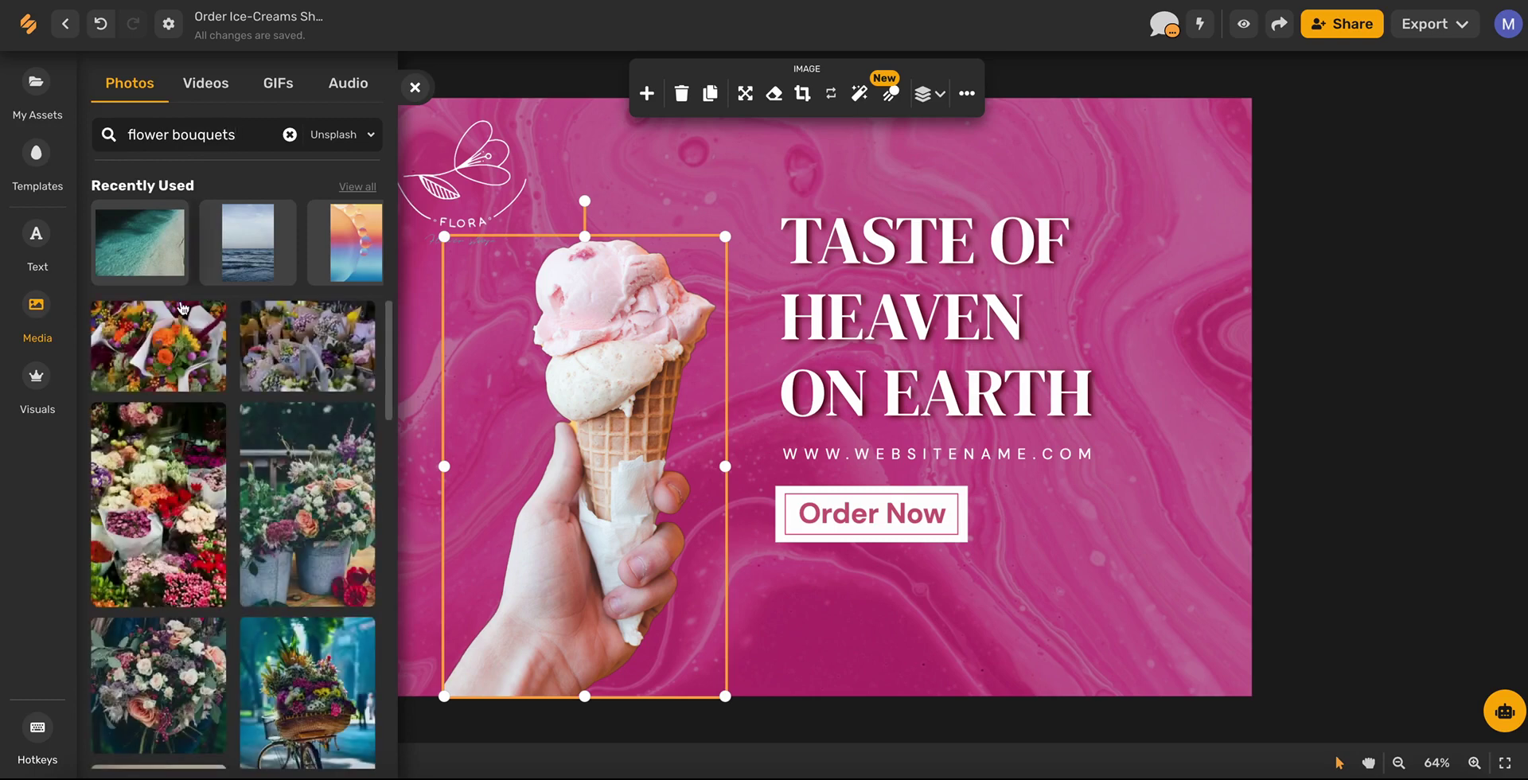
# - Add the pink peony bouquet photo to the banner, remove its background and shift it toward the lower right
pyautogui.scroll(-2, 211, 428)
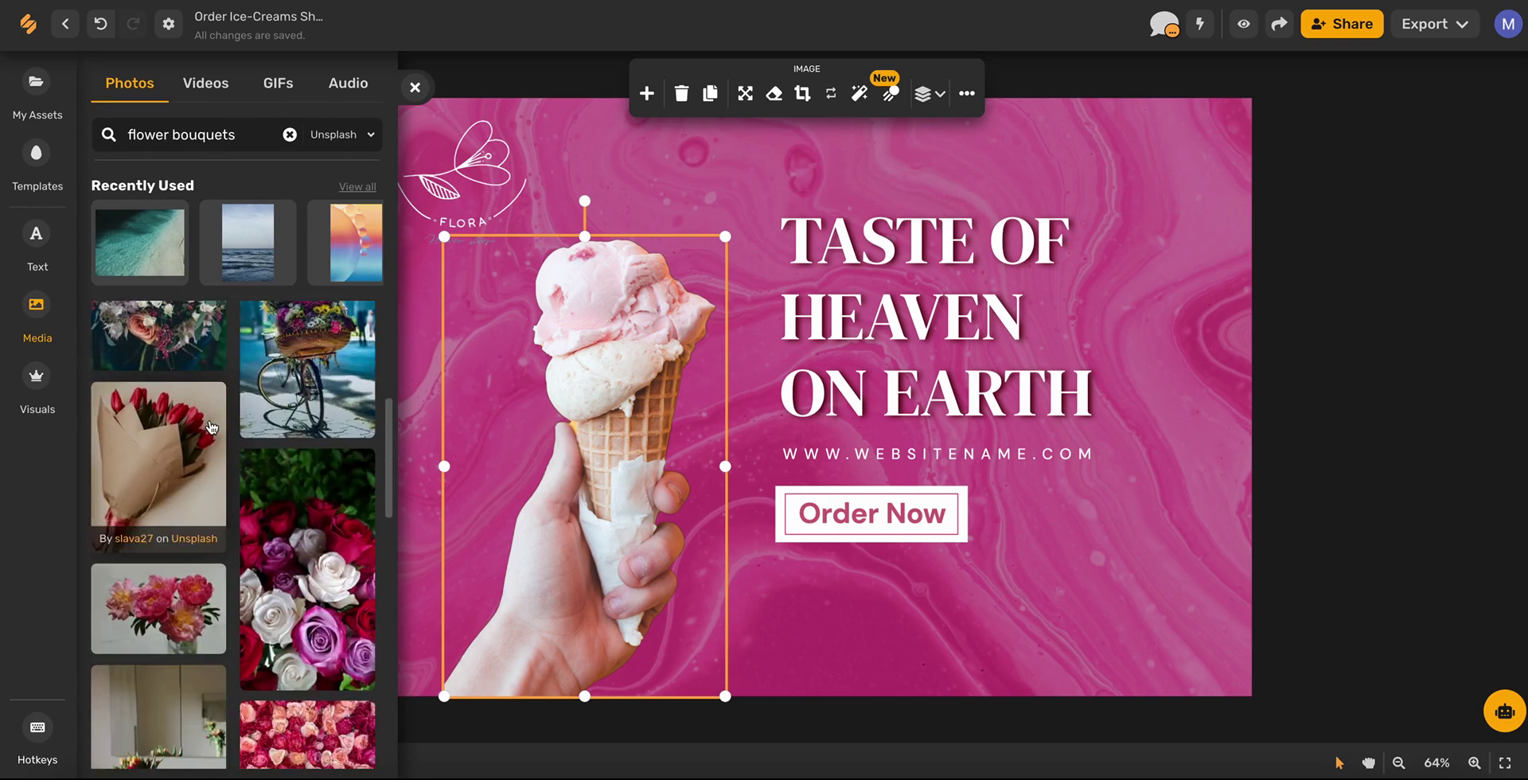
pyautogui.scroll(-2, 211, 428)
pyautogui.click(177, 440)
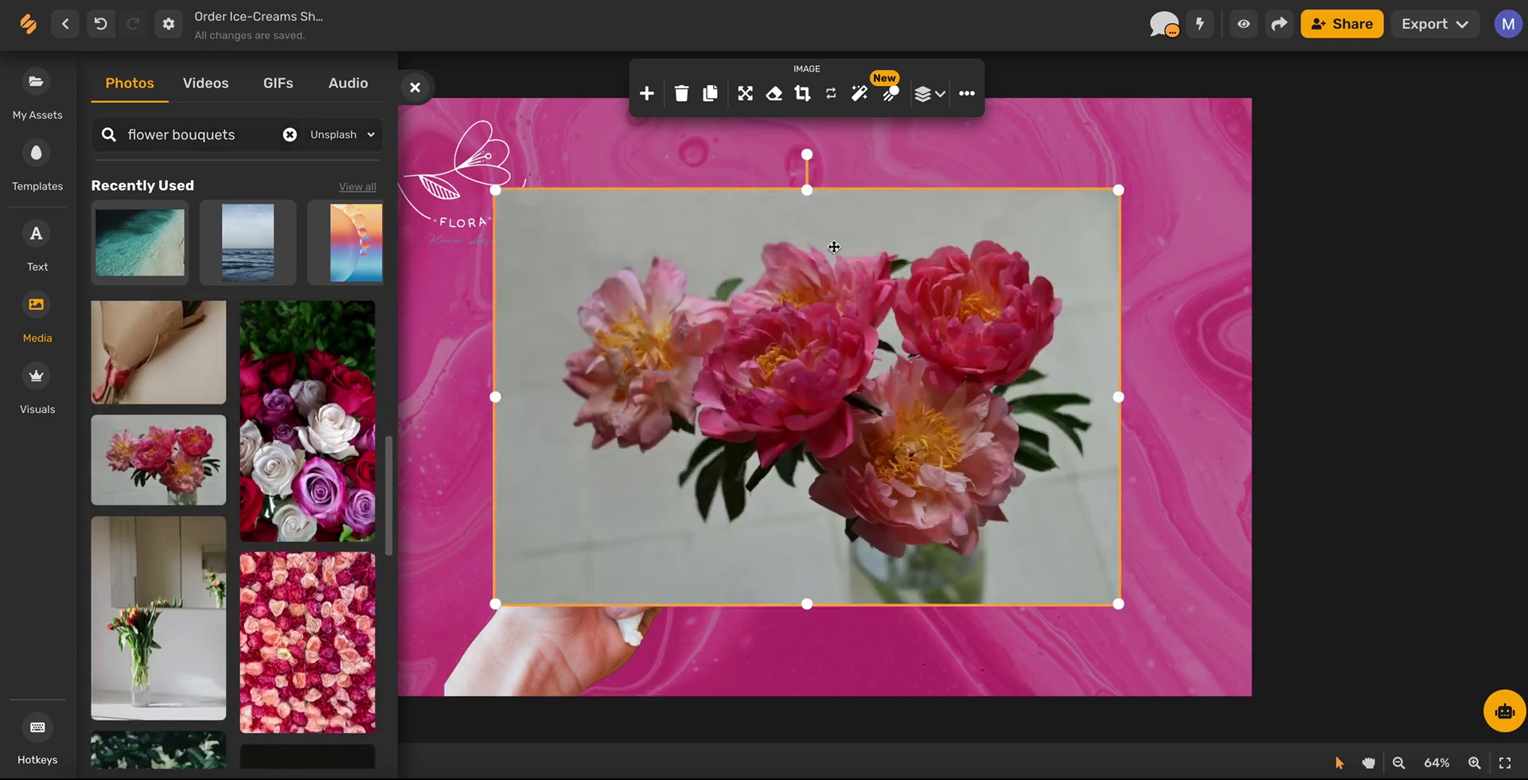
pyautogui.click(772, 97)
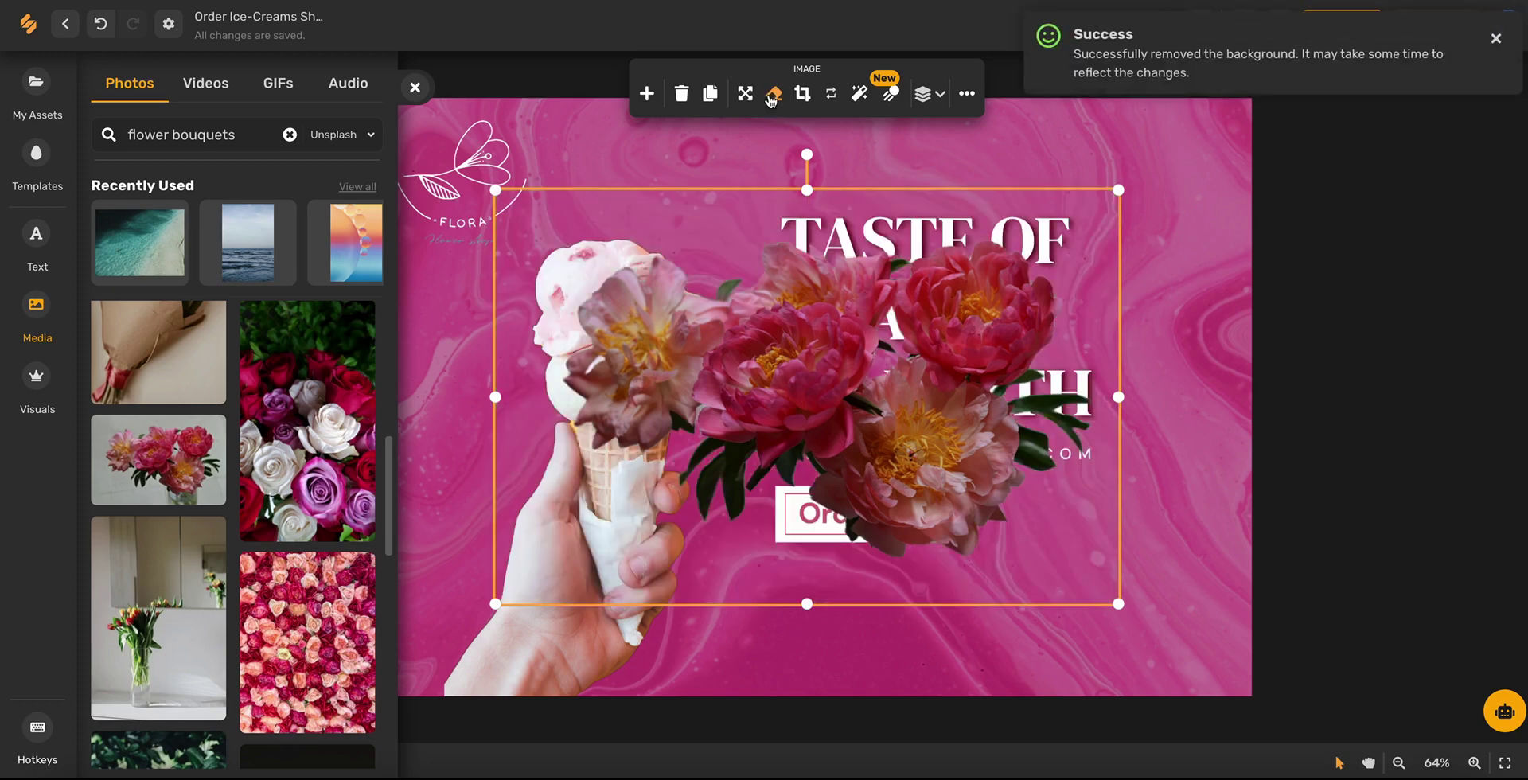
pyautogui.moveTo(967, 359); pyautogui.dragTo(1054, 452)
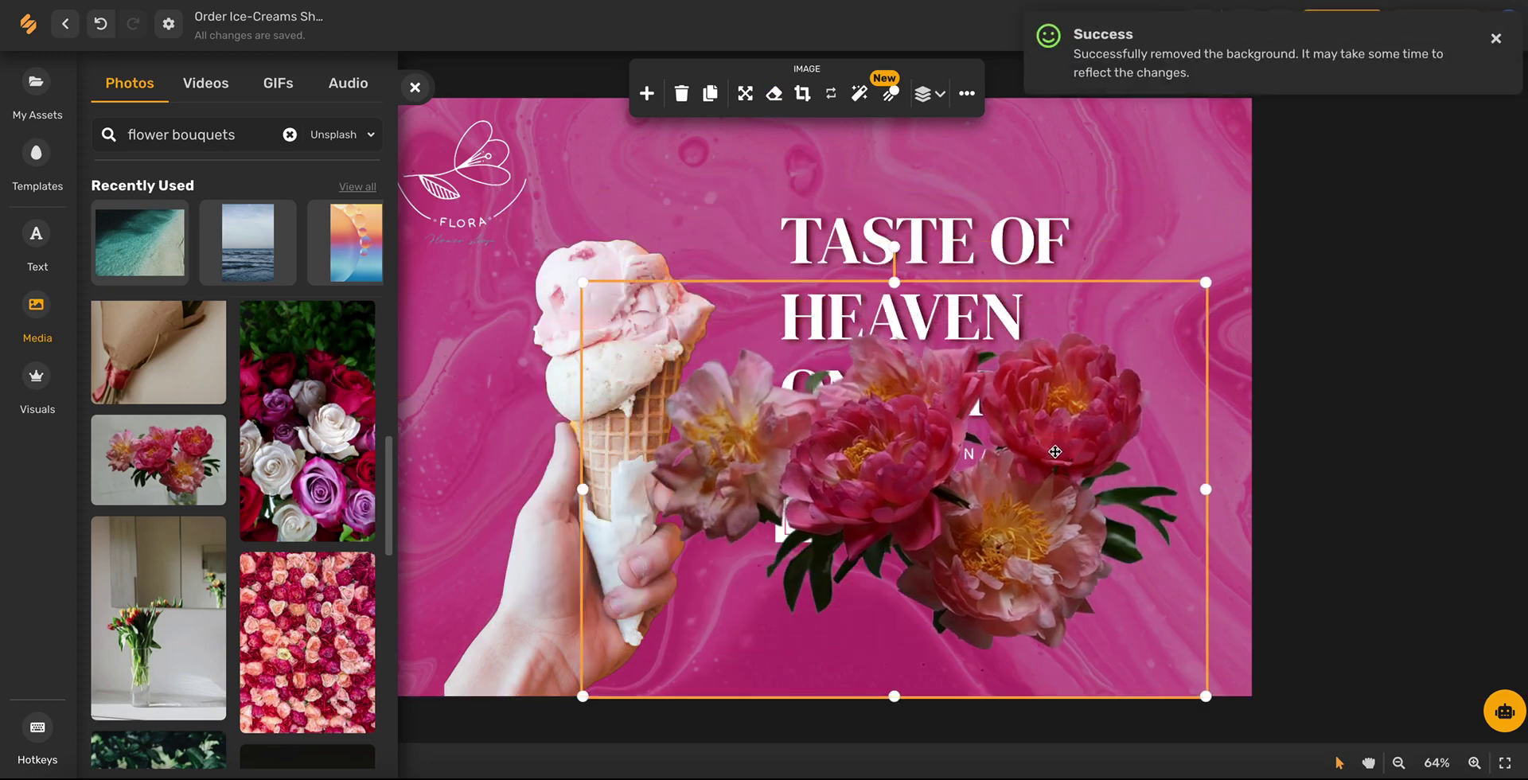
# - Delete the image of the hand holding the ice-cream cone from the banner
pyautogui.click(574, 363)
pyautogui.press('Delete')
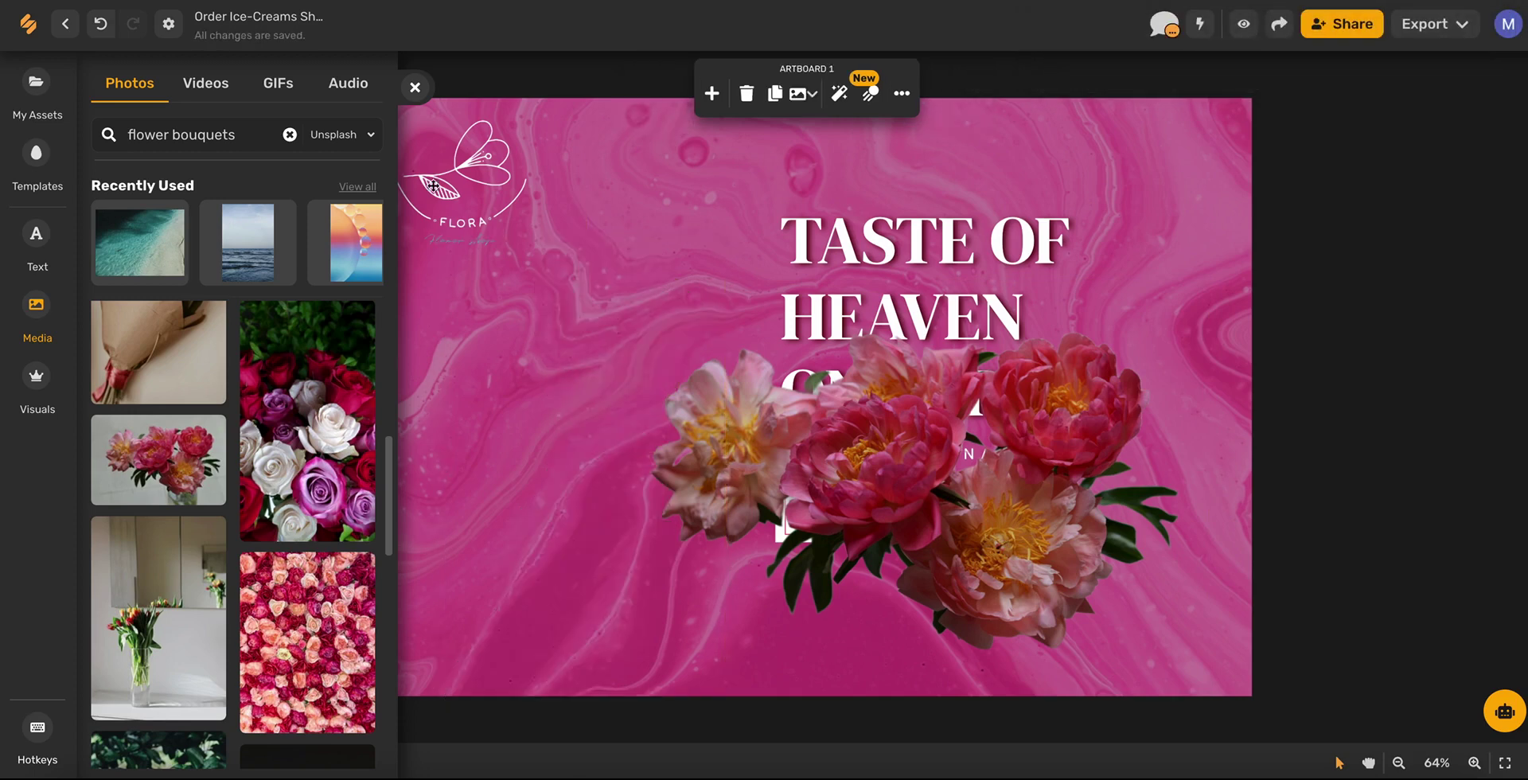
# - Move the peony image to the banner's left side and rotate it so the flowers stand upright below the logo
pyautogui.click(414, 87)
pyautogui.moveTo(1025, 471); pyautogui.dragTo(686, 471)
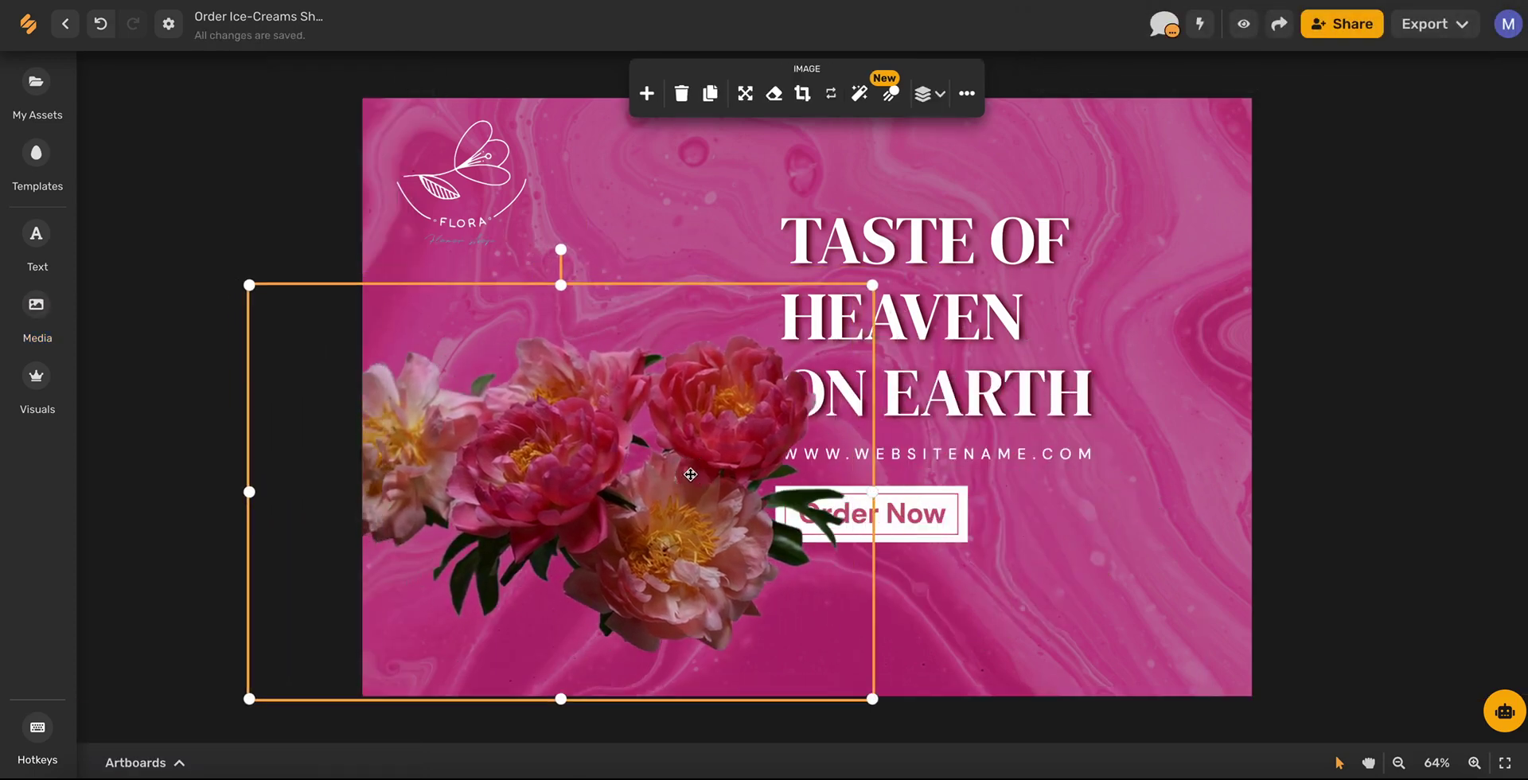
pyautogui.moveTo(559, 248); pyautogui.dragTo(859, 399)
pyautogui.click(972, 660)
pyautogui.click(531, 492)
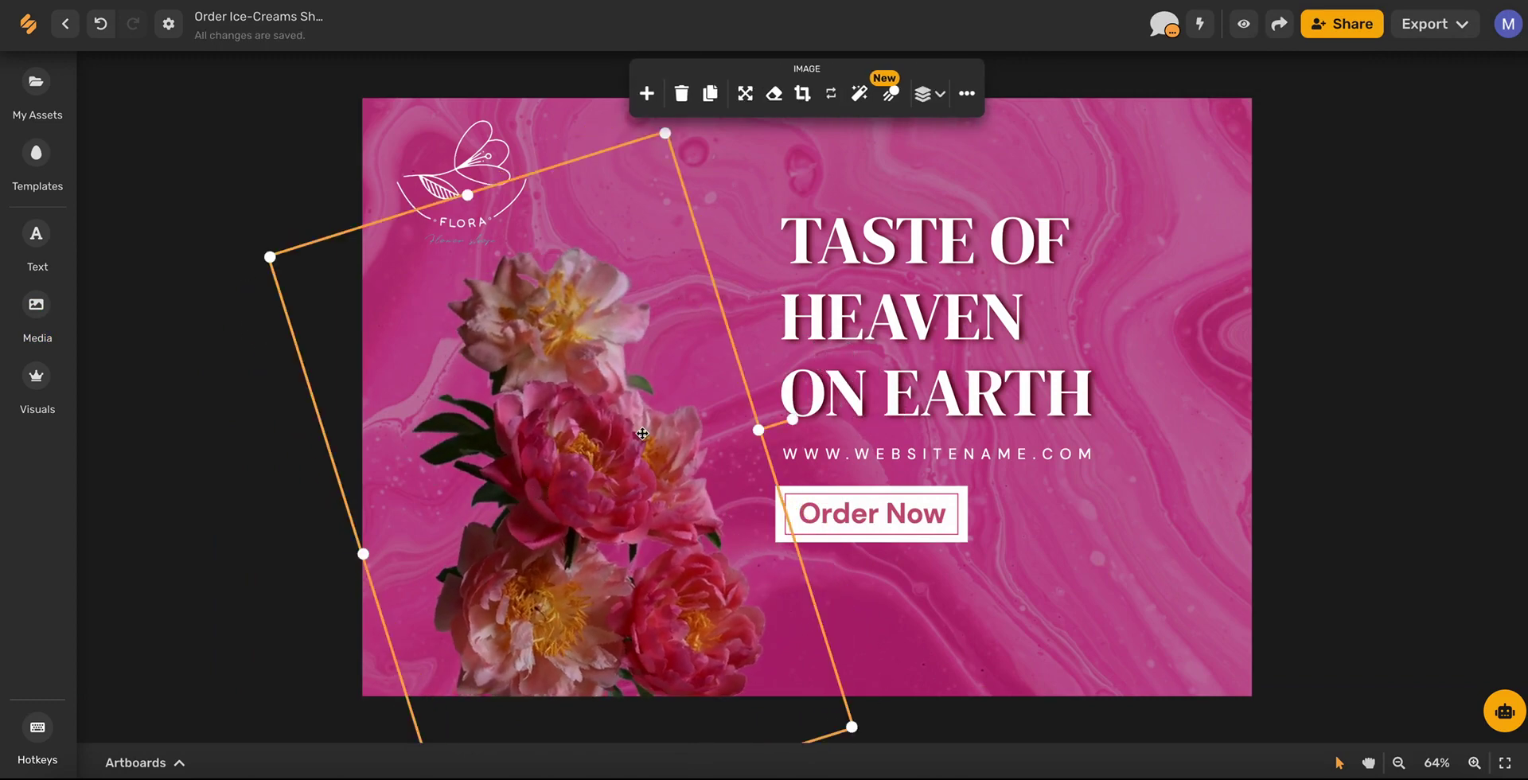
# - Set the artboard's background color to the coral #FA9584 from the Flora Flowers brand palette
pyautogui.click(1148, 171)
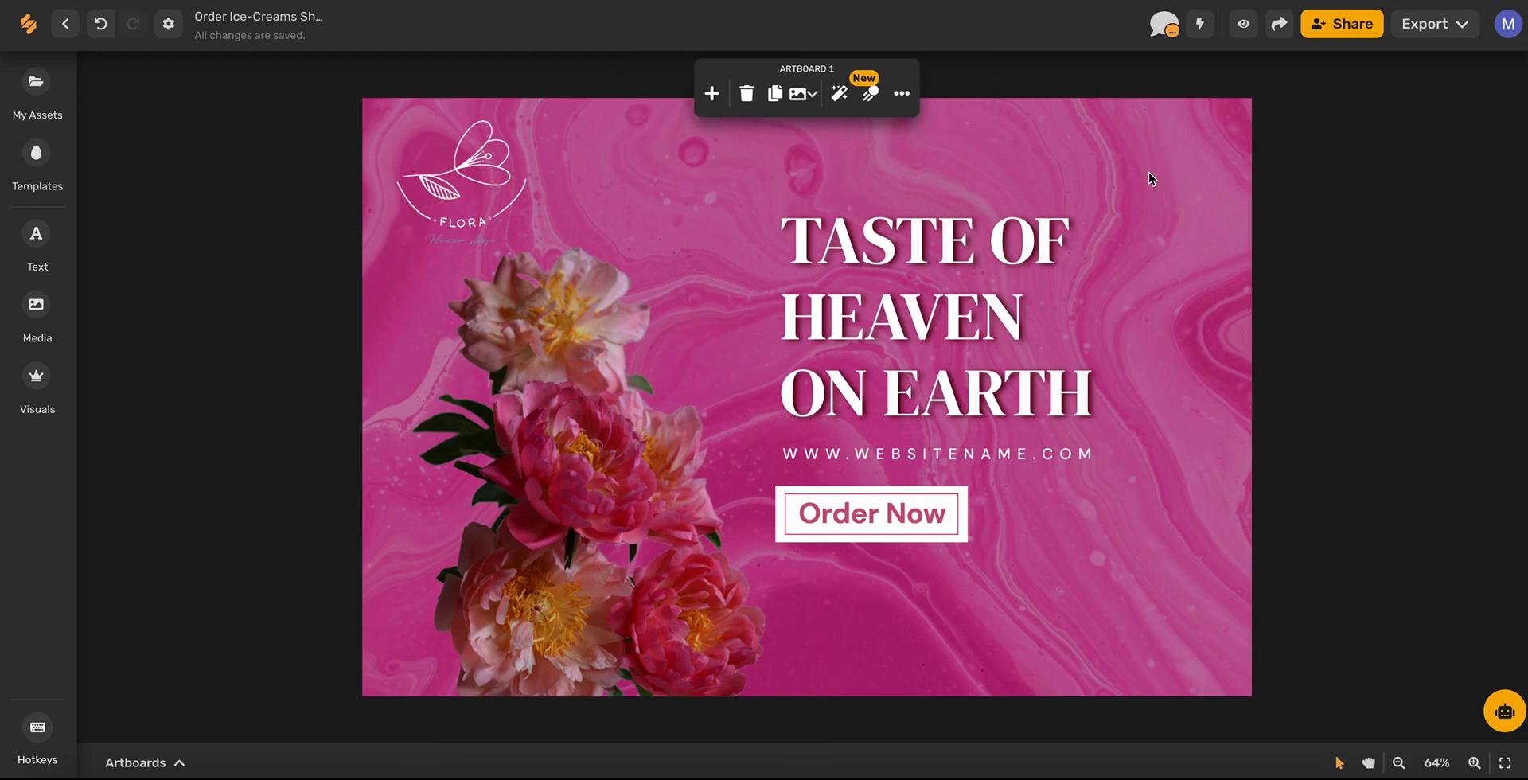
pyautogui.click(812, 97)
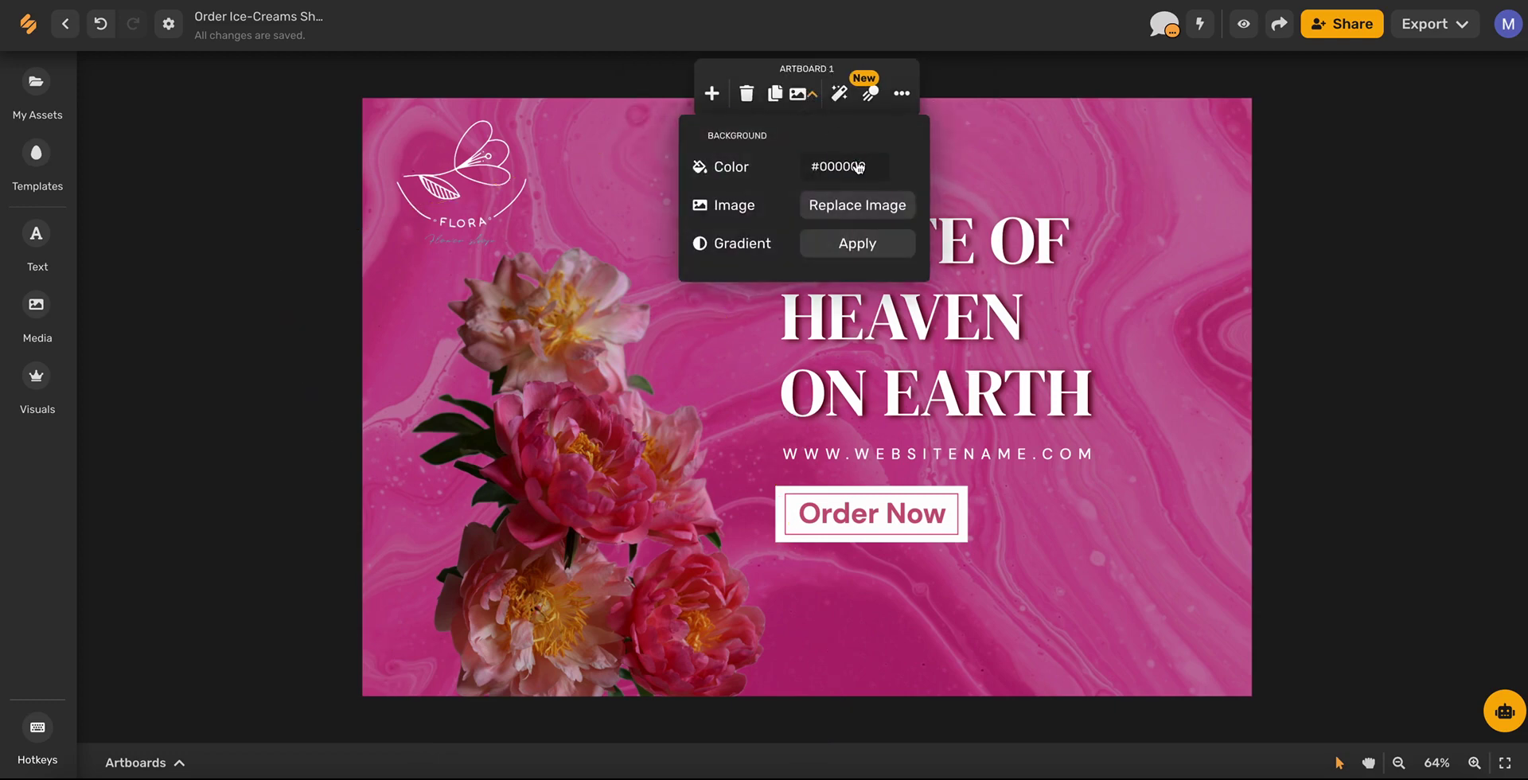
pyautogui.click(896, 169)
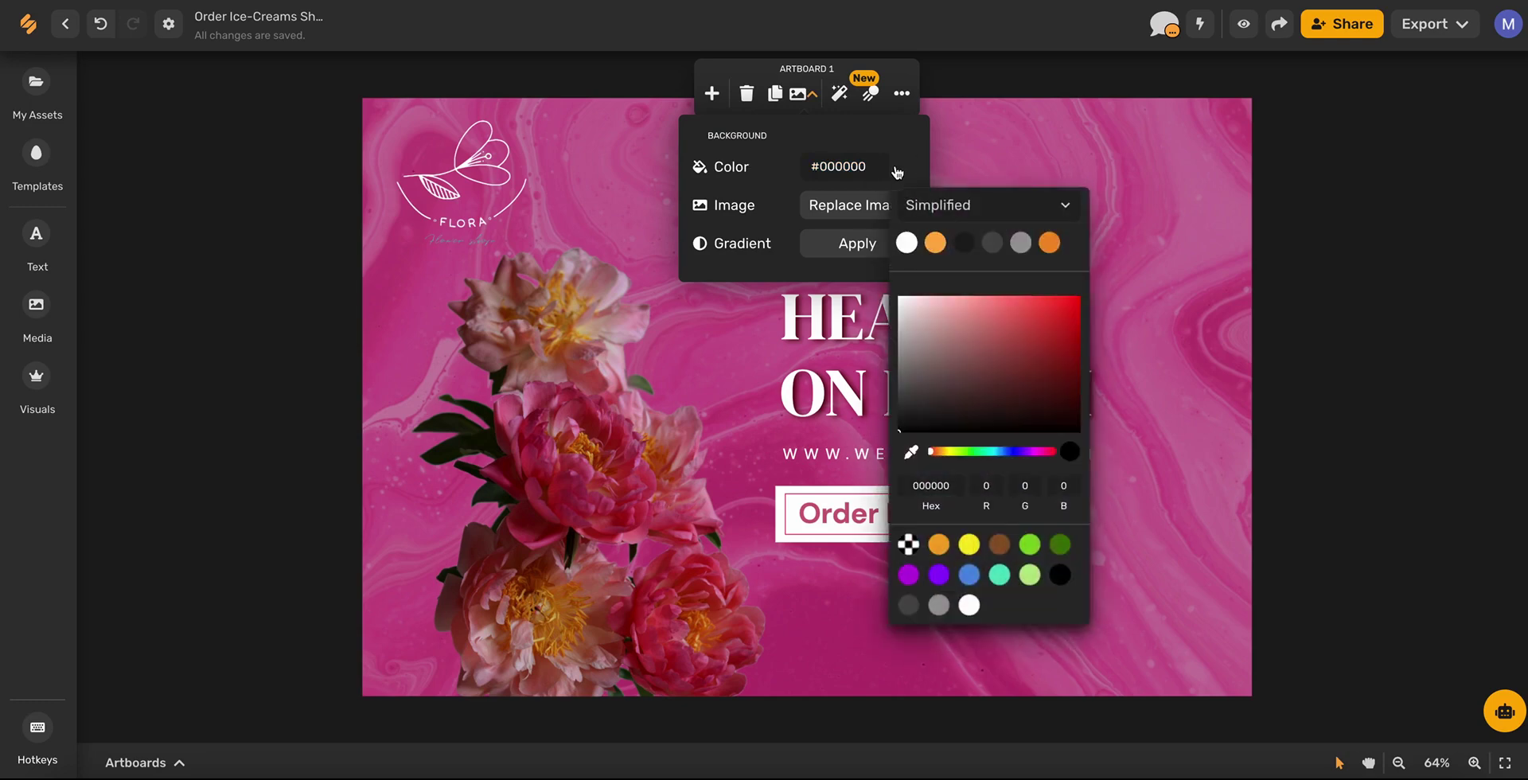
pyautogui.click(896, 170)
pyautogui.click(897, 170)
pyautogui.click(1070, 204)
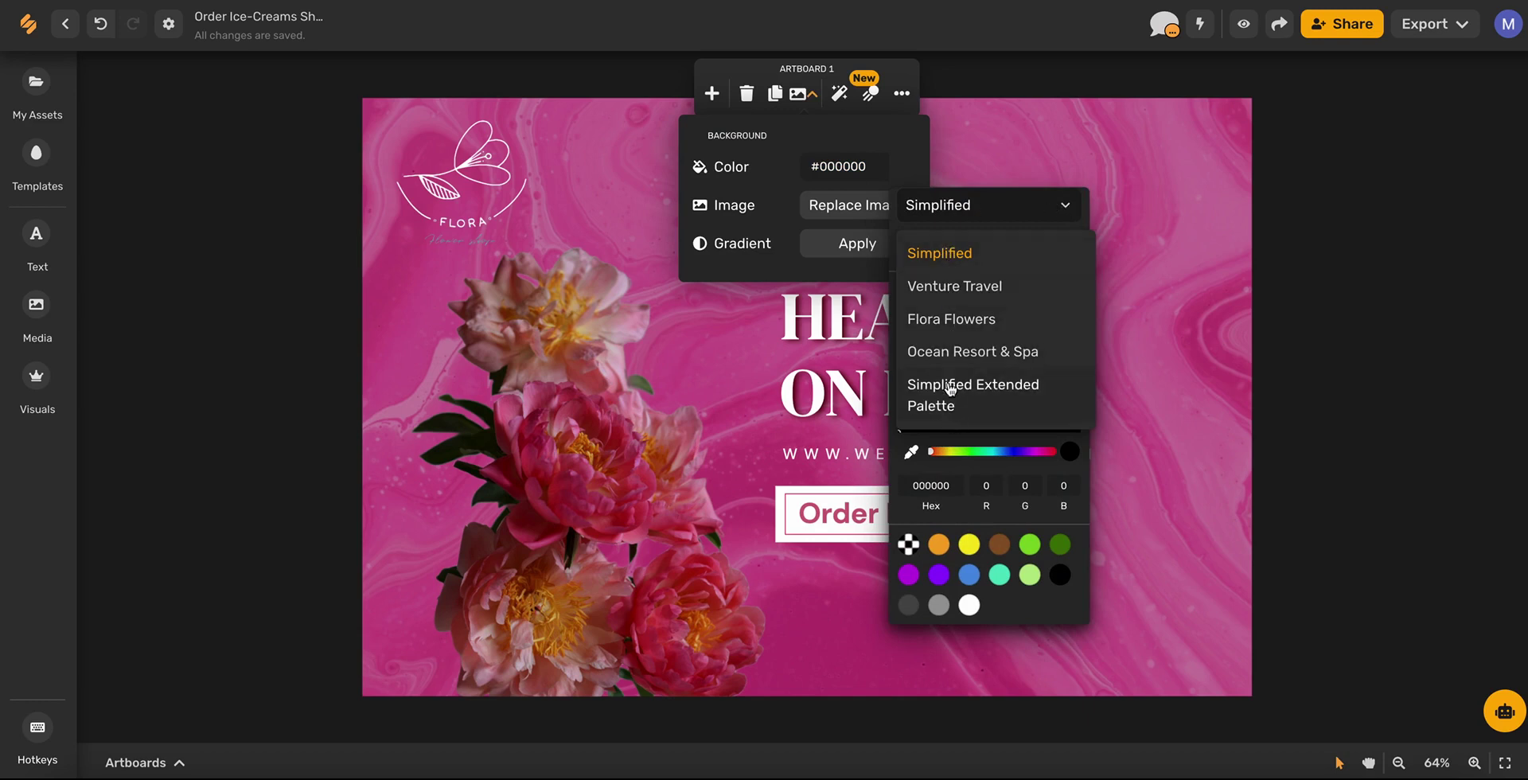
pyautogui.click(944, 326)
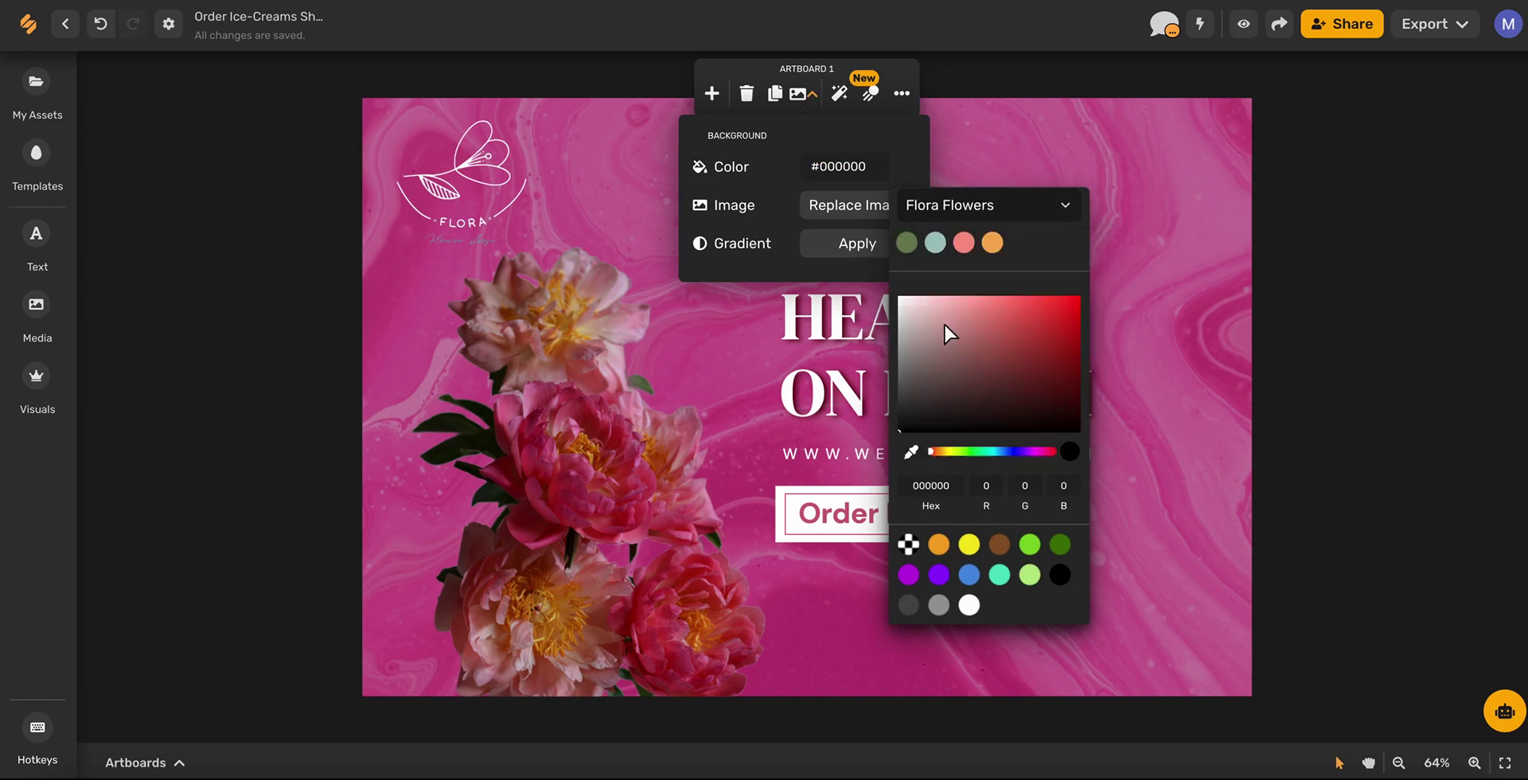
pyautogui.click(961, 247)
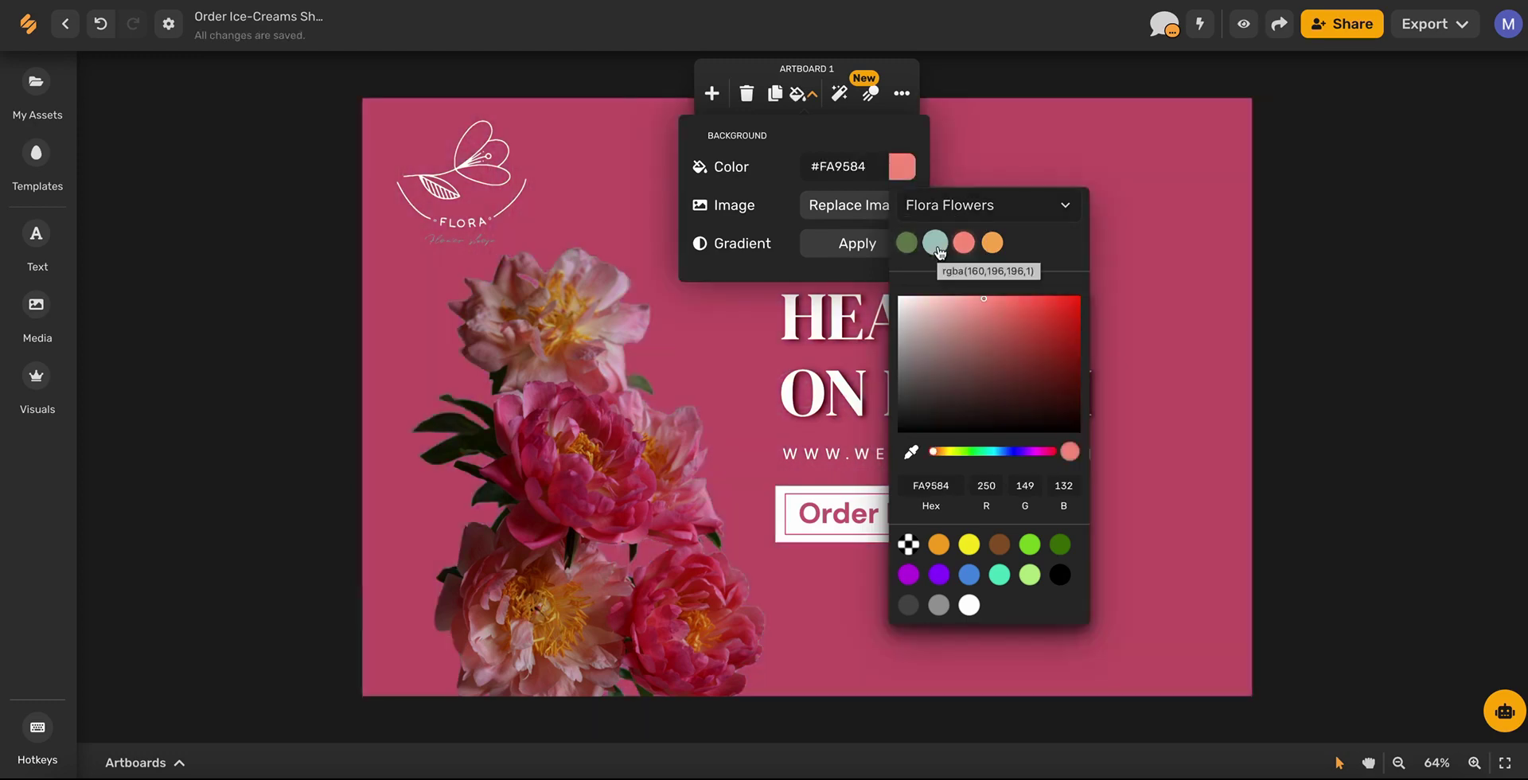
pyautogui.click(1293, 310)
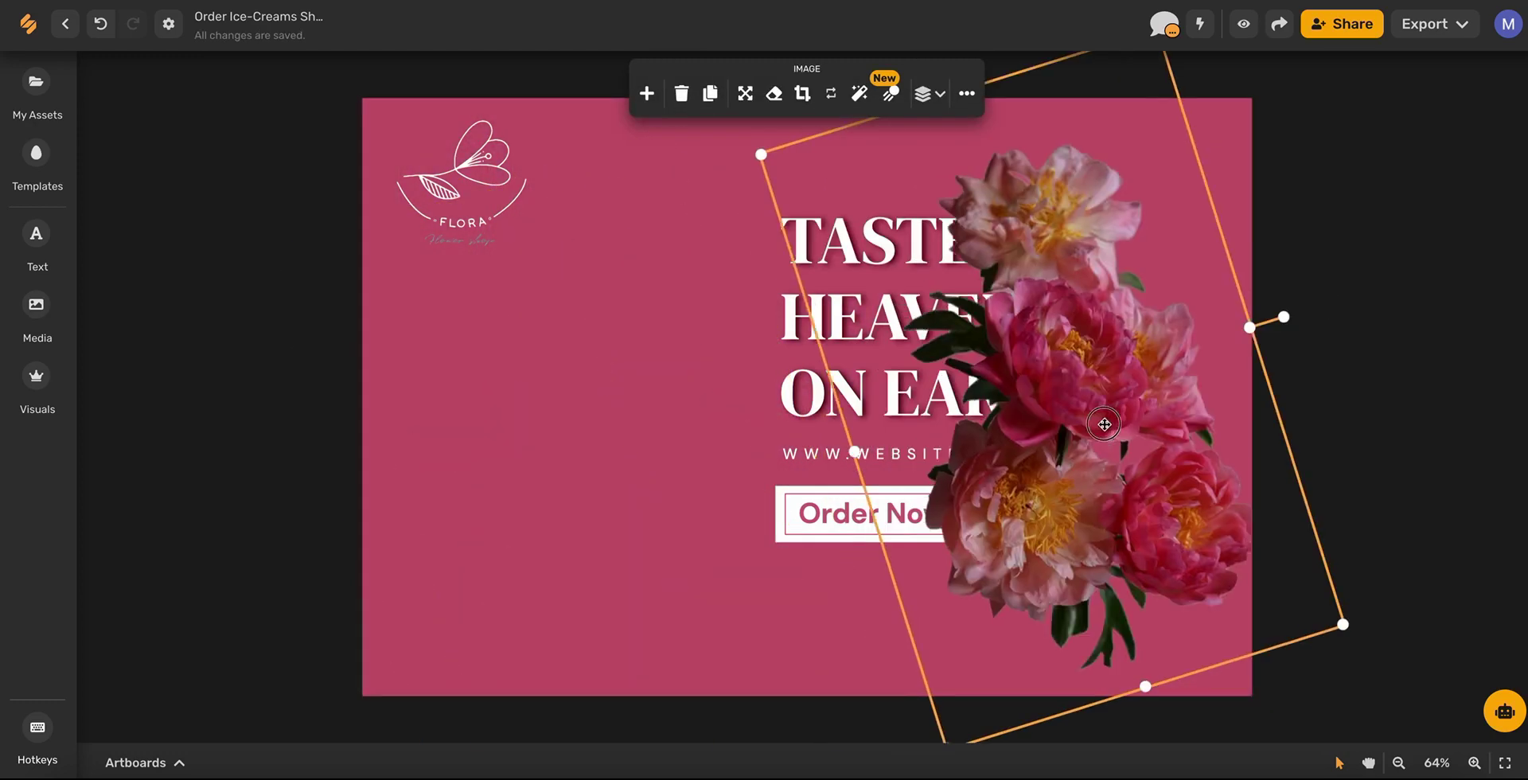
# - Rotate the peonies into the banner's upper-right corner and place a second copy in the lower-left corner
pyautogui.moveTo(1285, 319); pyautogui.dragTo(1153, 247)
pyautogui.moveTo(1106, 413); pyautogui.dragTo(488, 604)
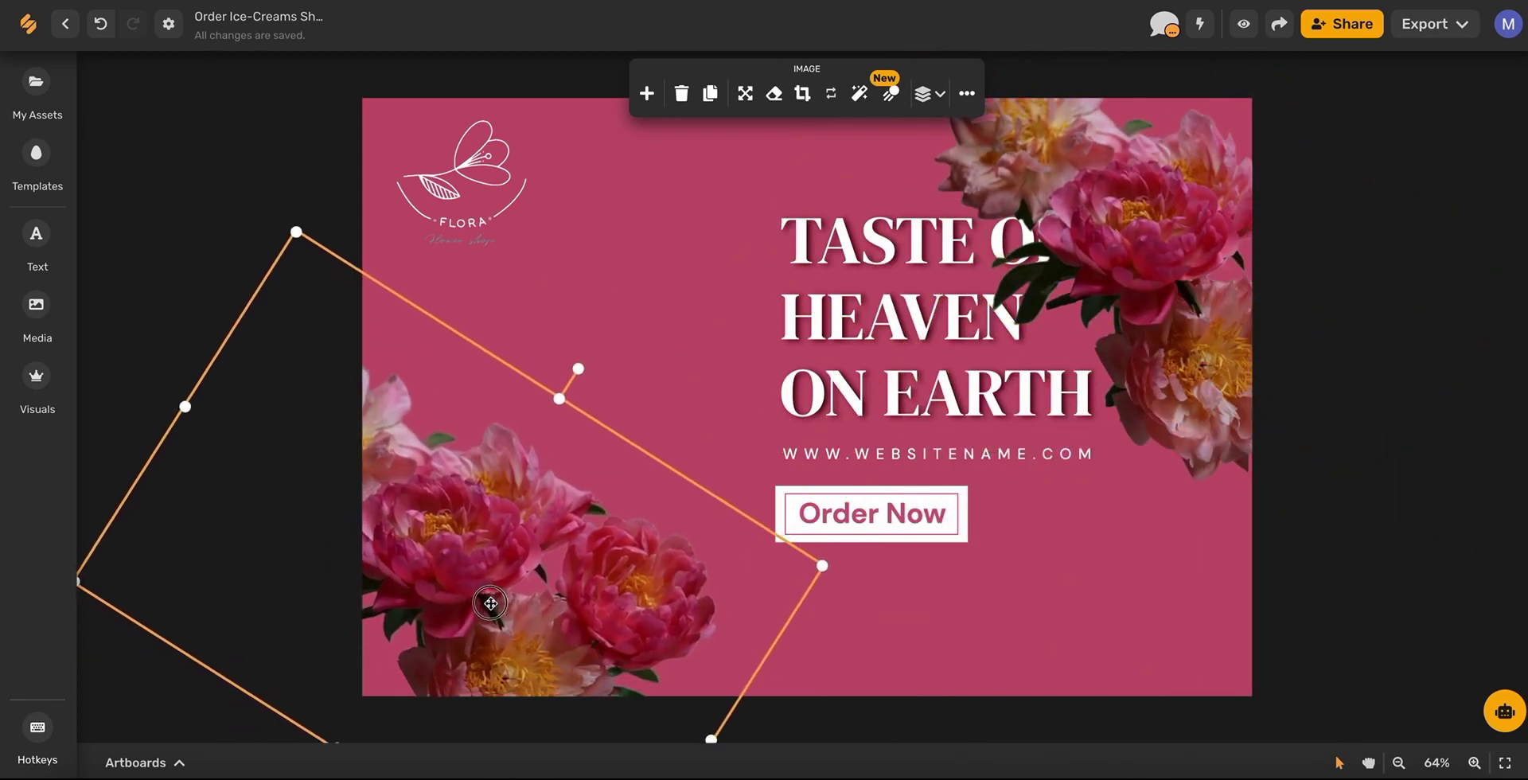
pyautogui.click(1280, 587)
pyautogui.click(848, 322)
# - Delete both peony images from the corners of the banner
pyautogui.click(1205, 215)
pyautogui.press('Delete')
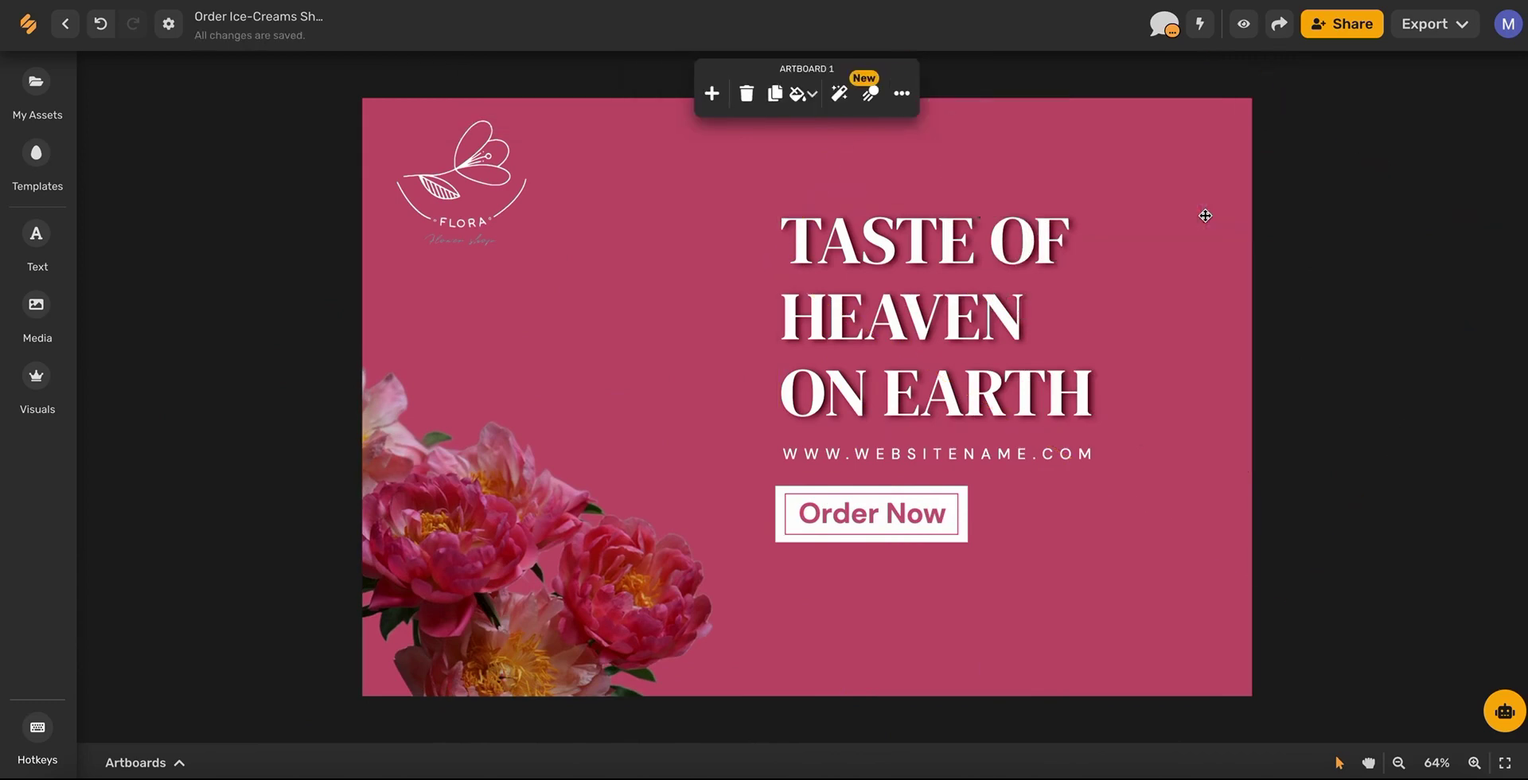
pyautogui.click(535, 586)
pyautogui.moveTo(535, 586); pyautogui.dragTo(487, 612)
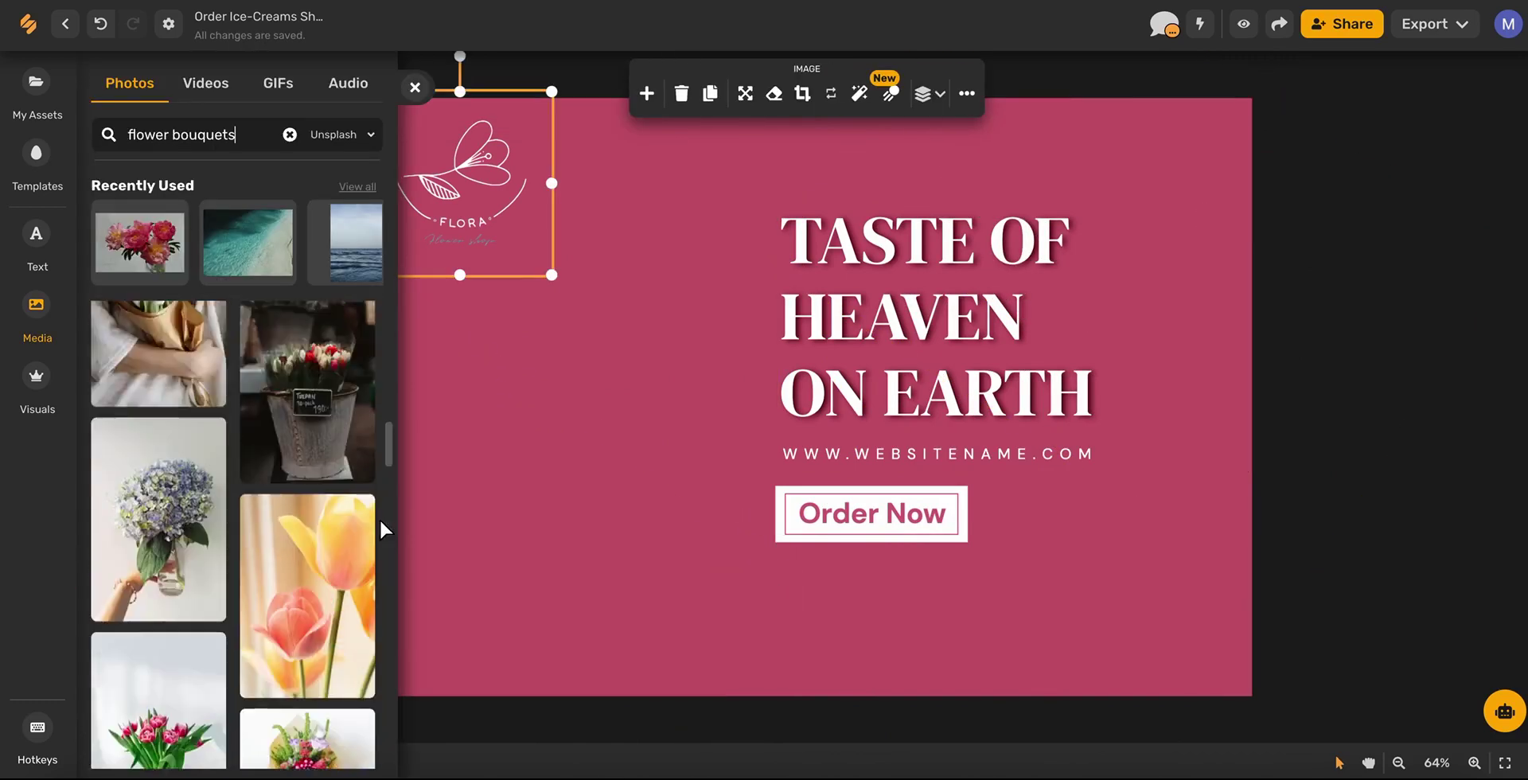
# - Look at the Pixabay photos for "flower bouquets" and switch the photo source to Shopify
pyautogui.click(367, 136)
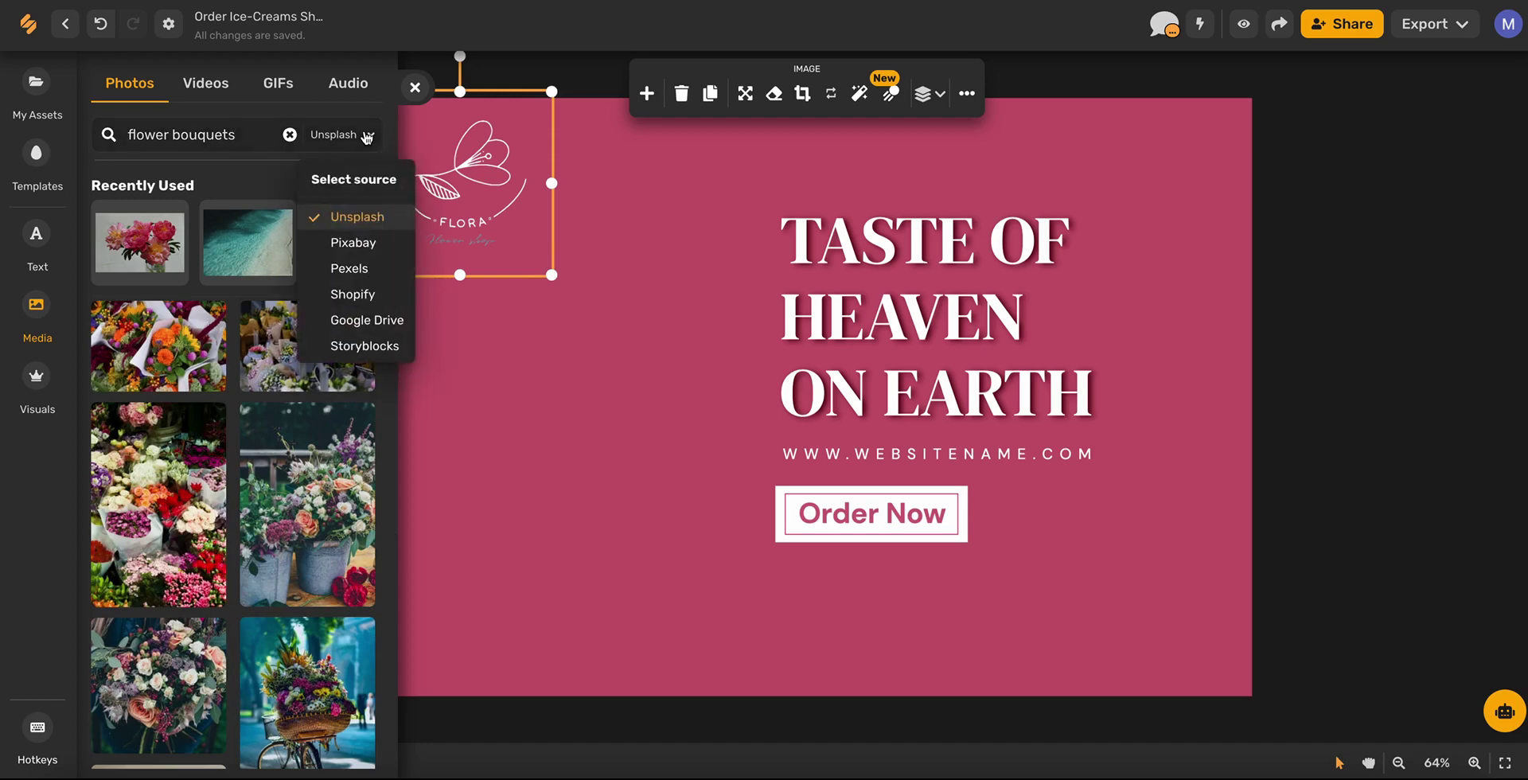
pyautogui.click(355, 242)
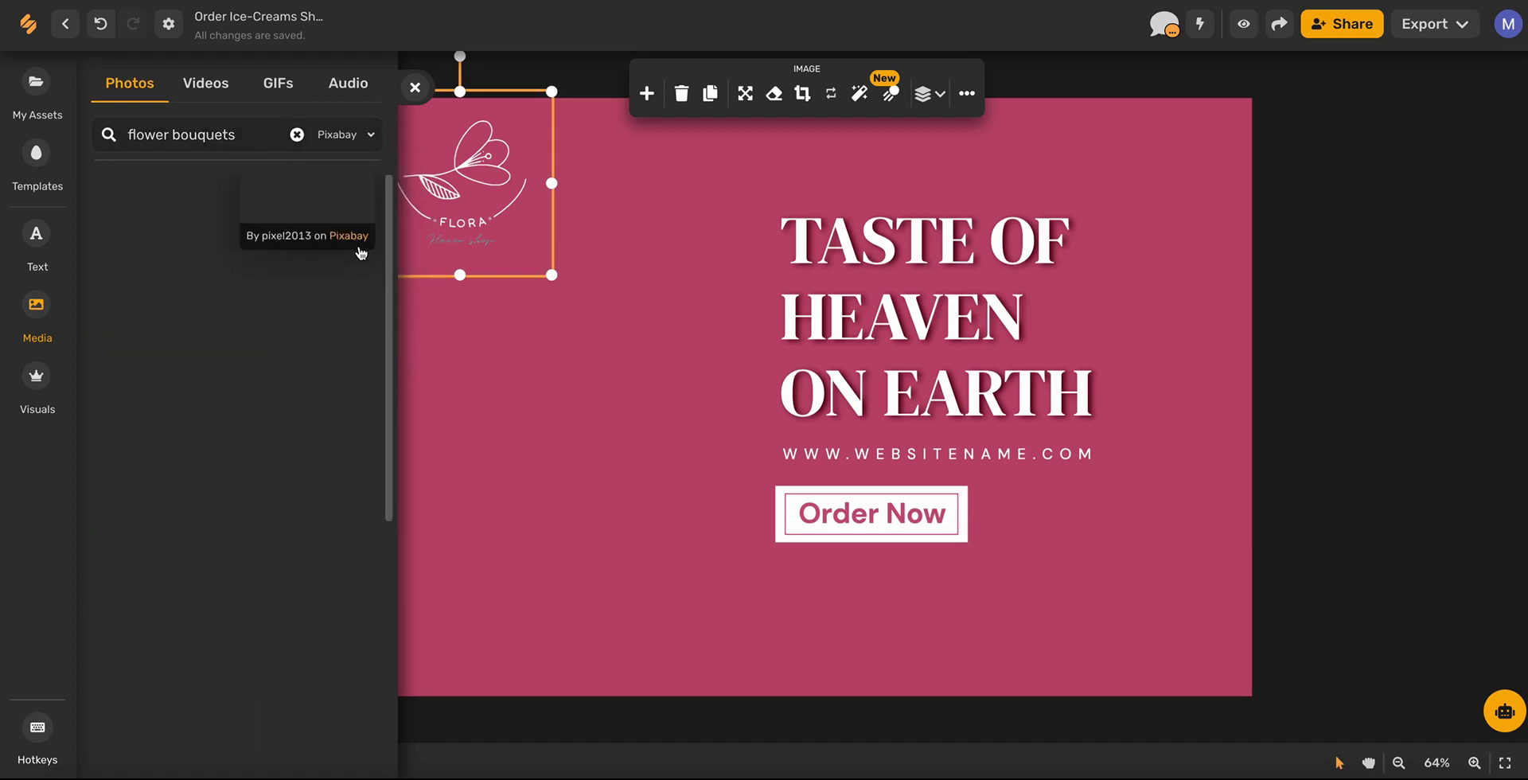
pyautogui.click(367, 135)
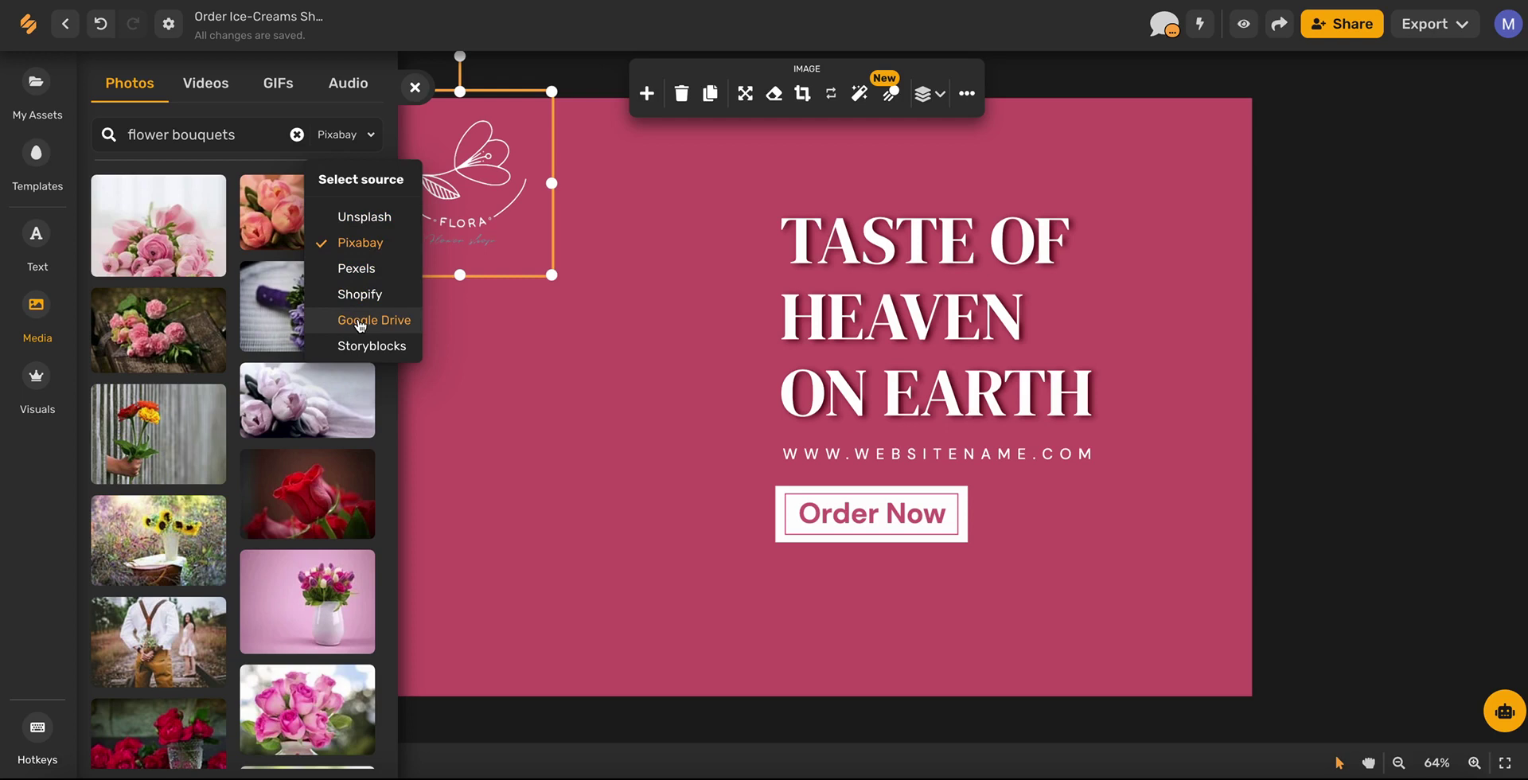
pyautogui.click(363, 294)
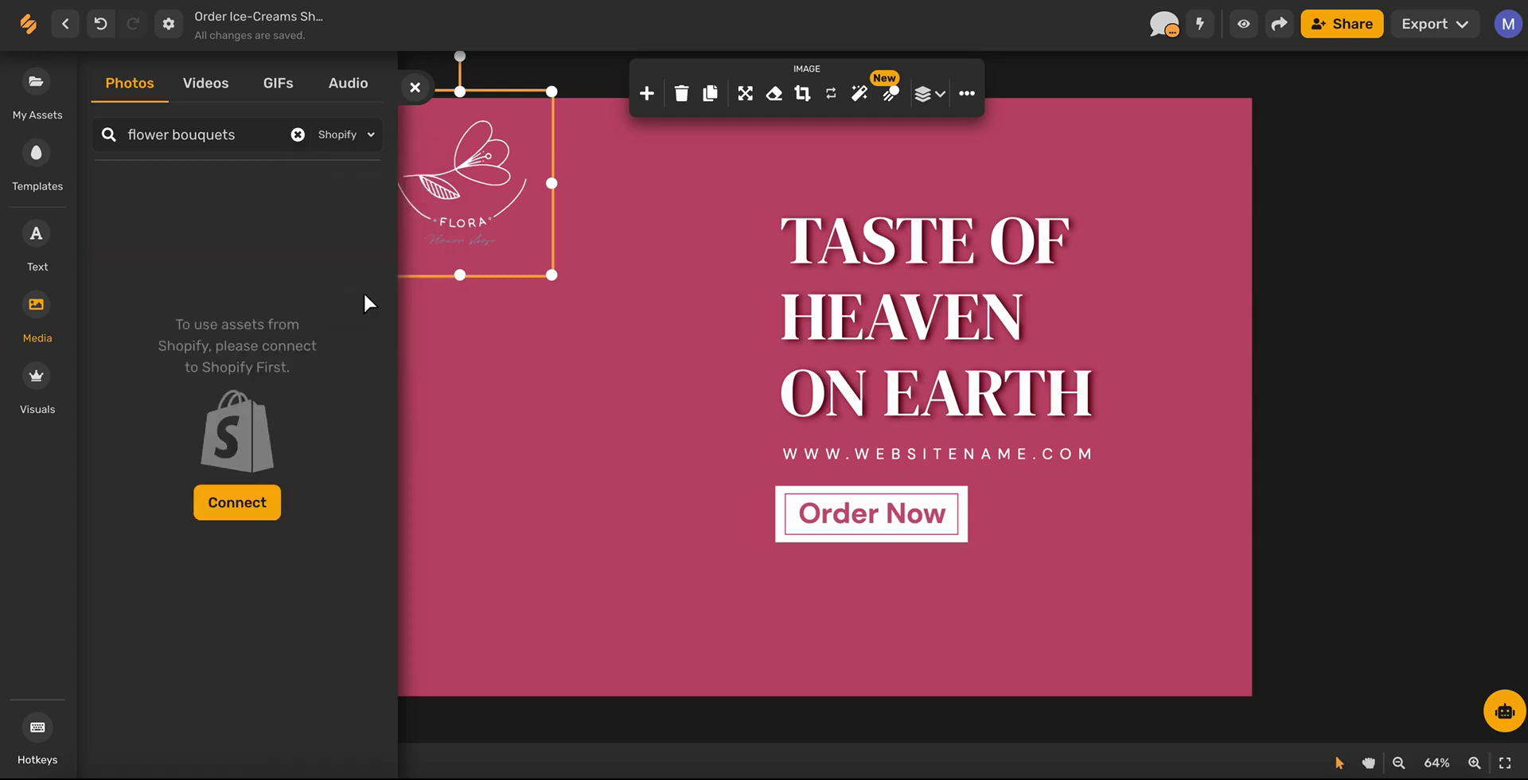
# - Start a new Shopify connection from the connected apps page and go to the store username entry
pyautogui.click(231, 509)
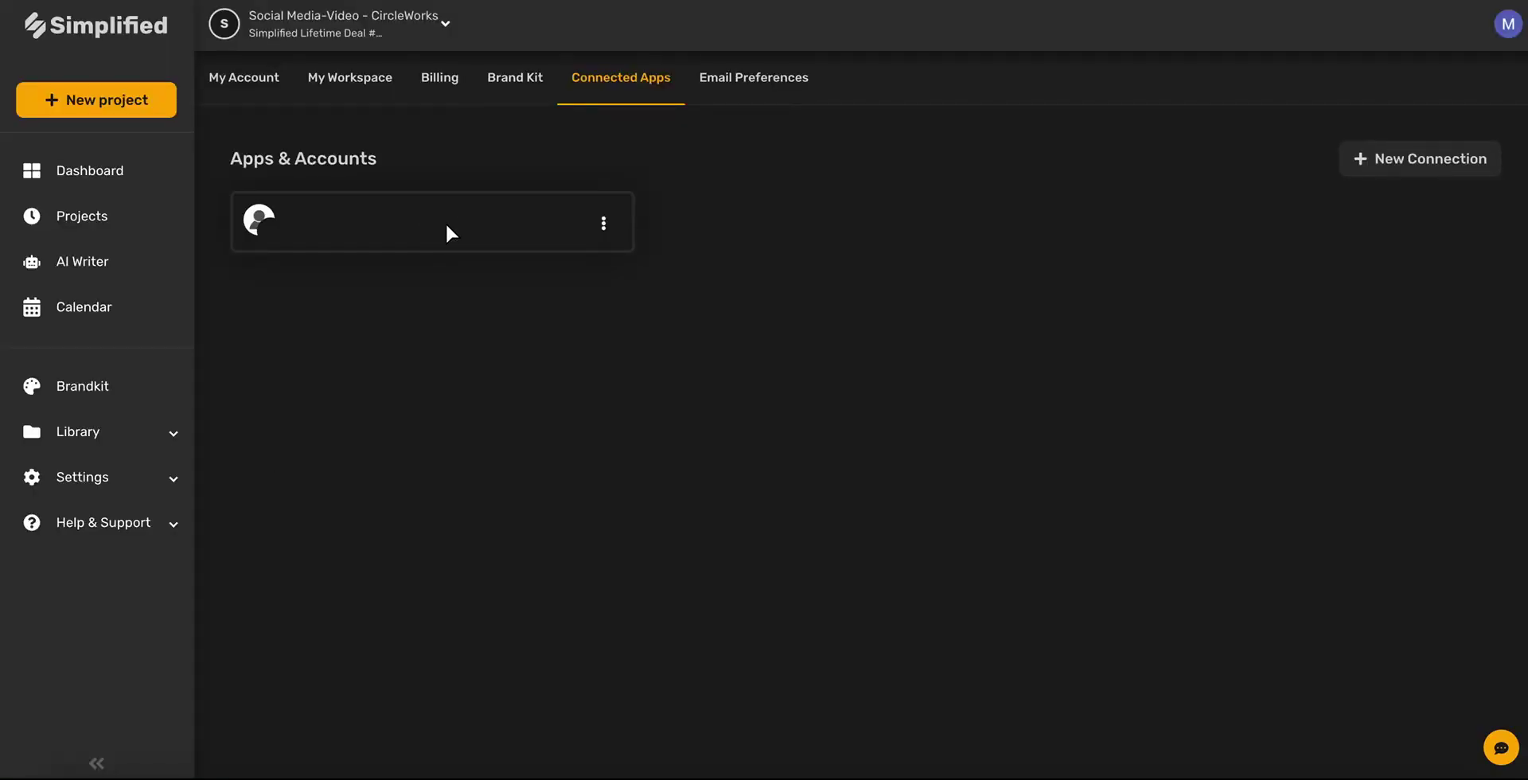
pyautogui.click(1356, 153)
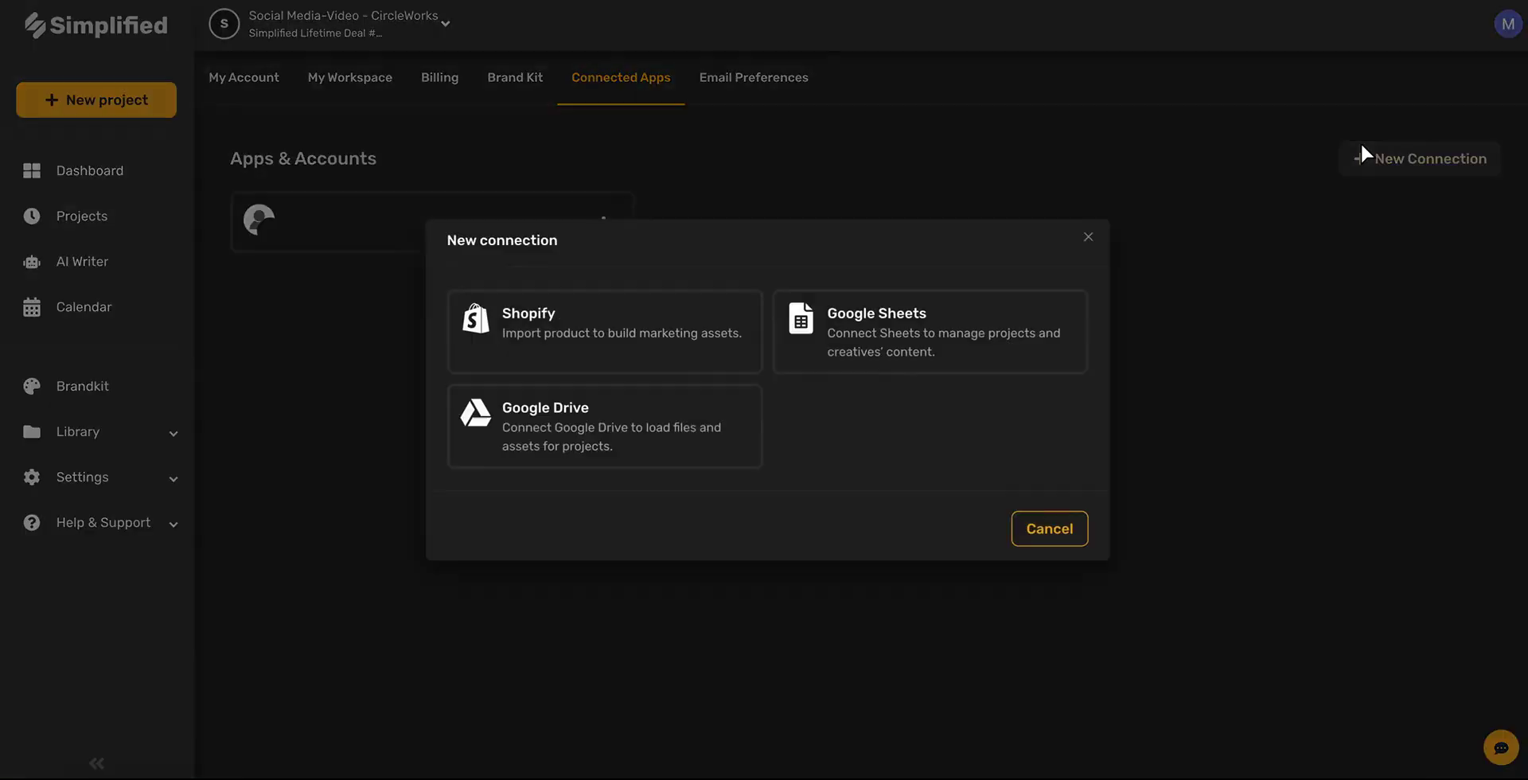
pyautogui.click(586, 356)
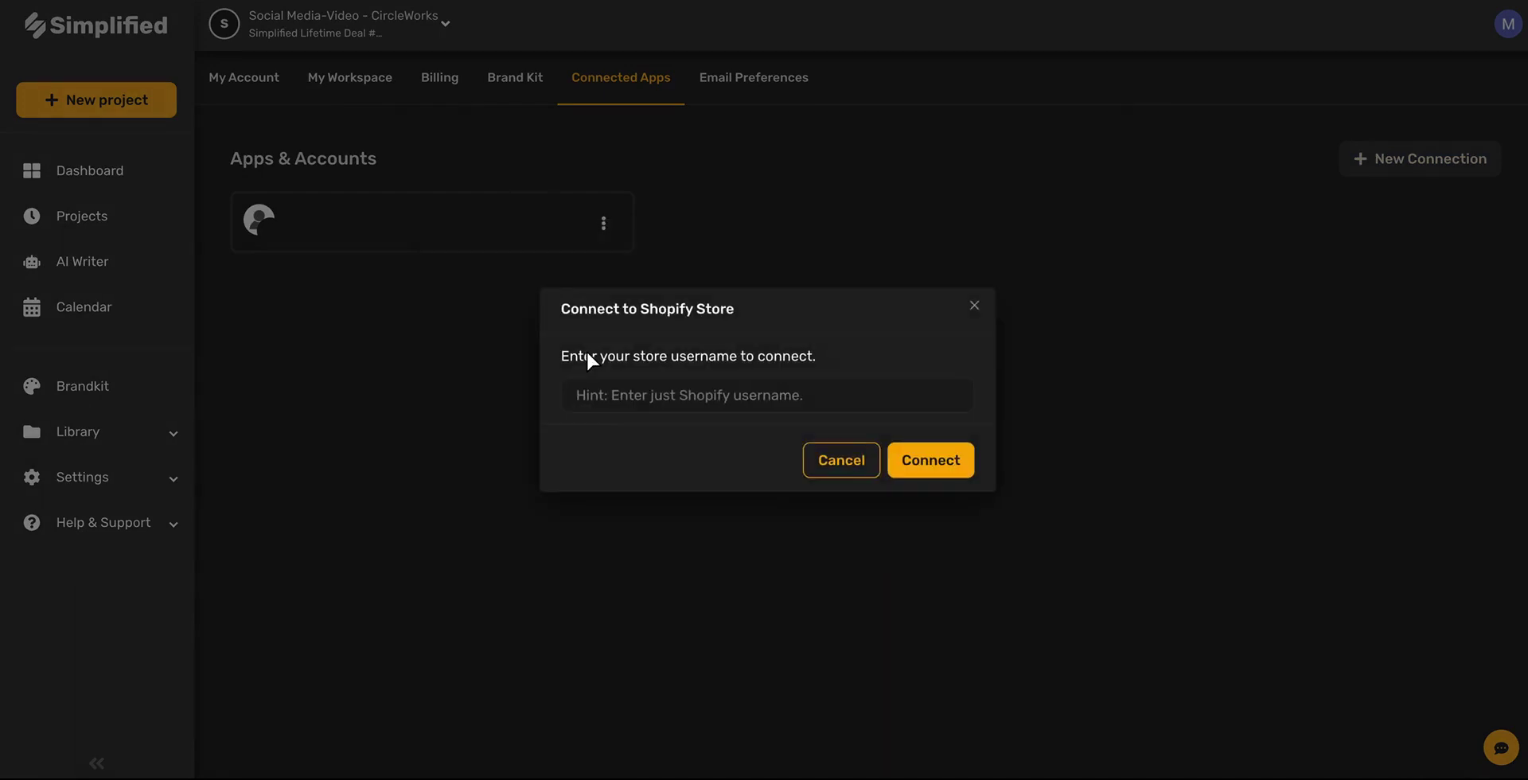
pyautogui.click(613, 398)
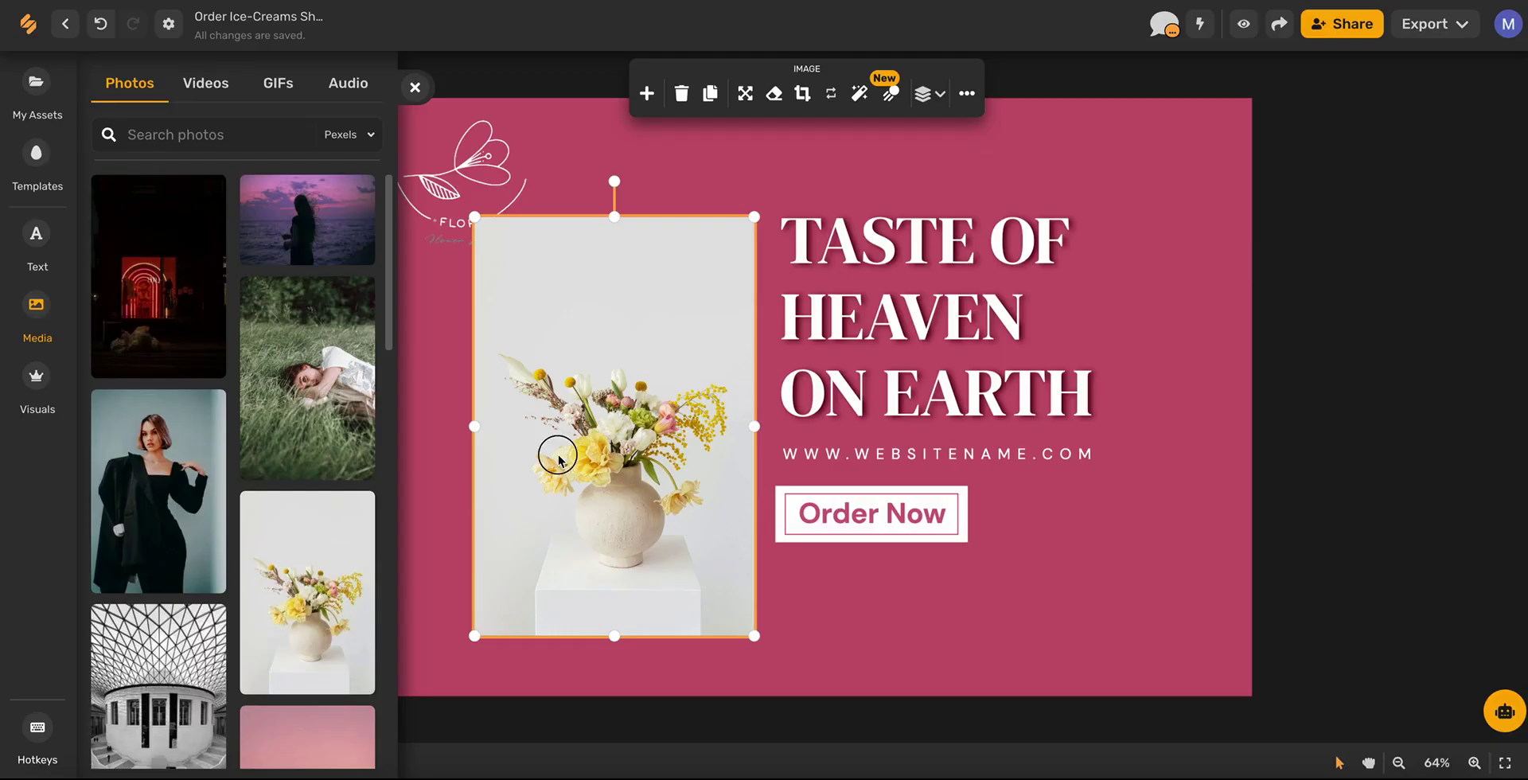
# - Remove the background of the flower vase photo, crop it closely around the bouquet and vase, and place it beside the headline
pyautogui.click(775, 95)
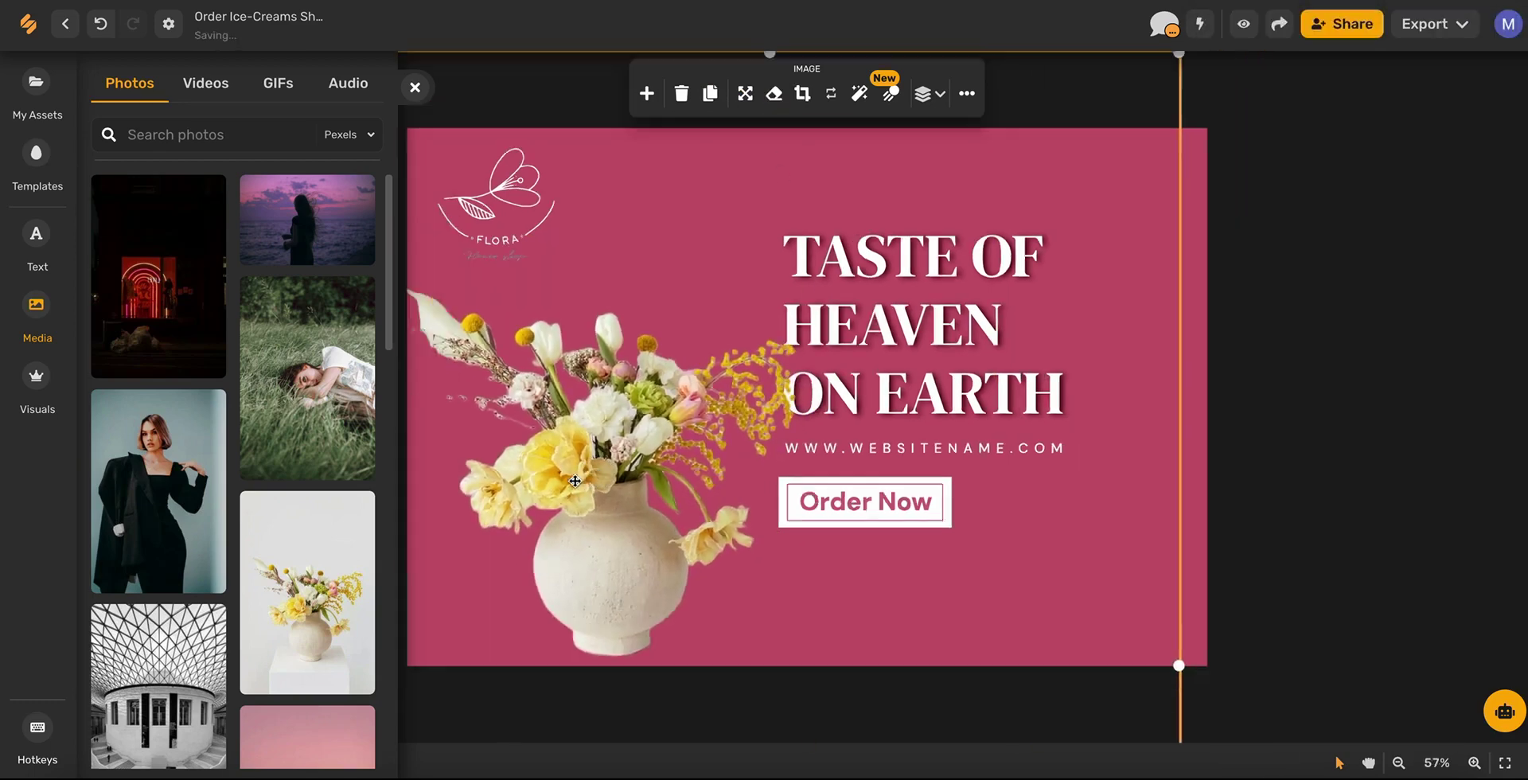
pyautogui.click(802, 93)
pyautogui.moveTo(1091, 570); pyautogui.dragTo(840, 570)
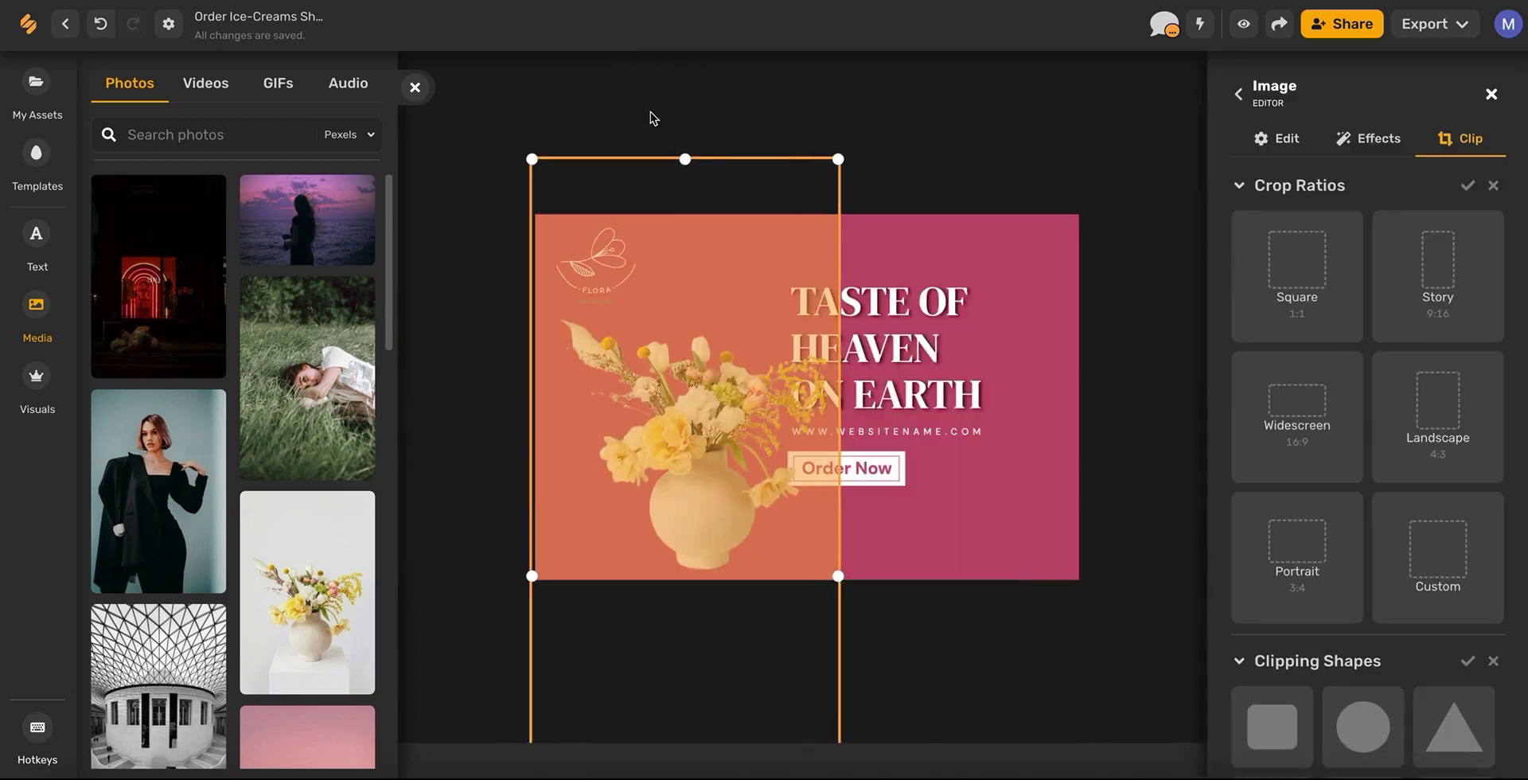
pyautogui.moveTo(685, 153); pyautogui.dragTo(700, 315)
pyautogui.scroll(-5, 735, 700)
pyautogui.moveTo(736, 729); pyautogui.dragTo(736, 501)
pyautogui.press('Return')
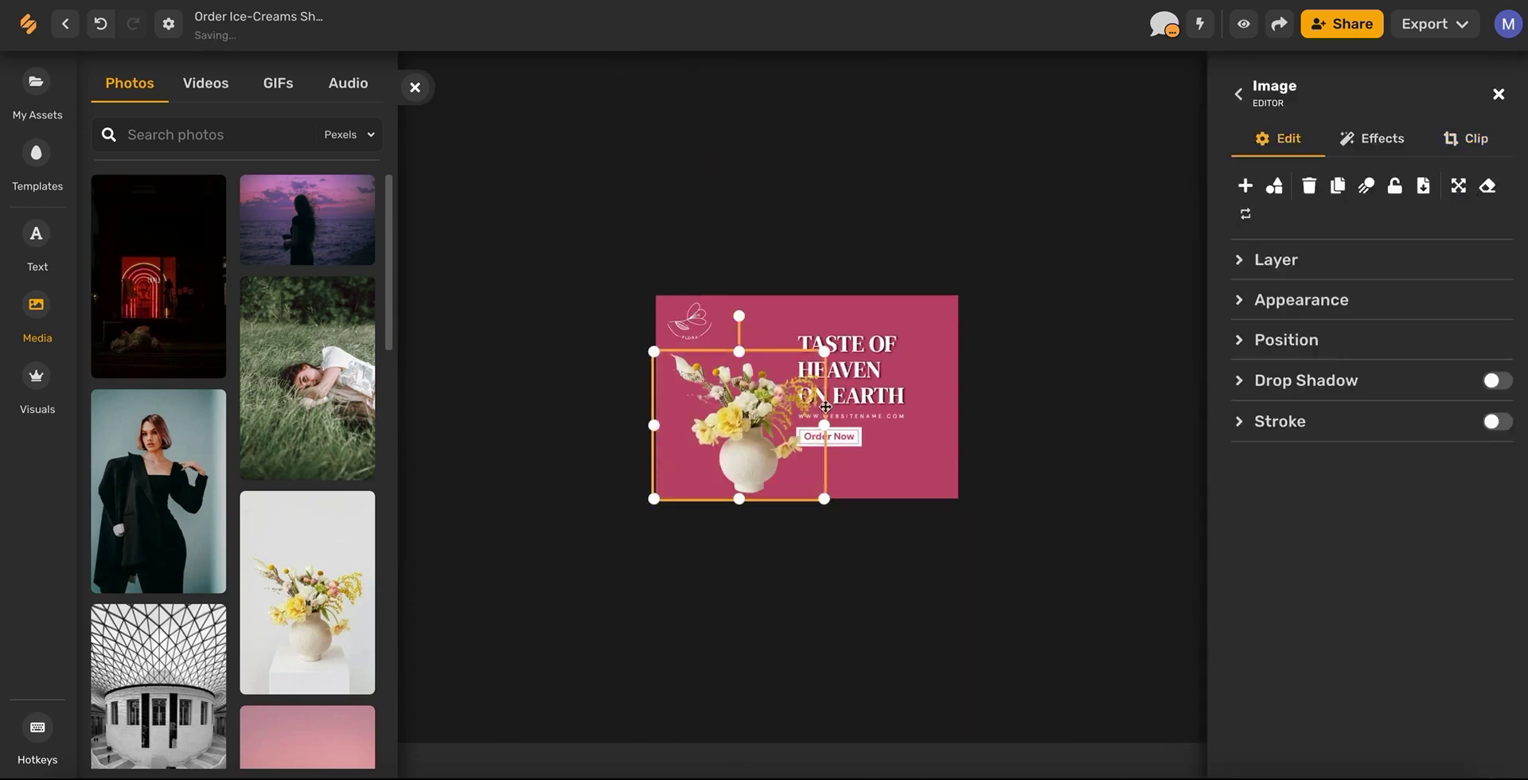
pyautogui.scroll(5, 663, 467)
pyautogui.moveTo(663, 467); pyautogui.dragTo(640, 467)
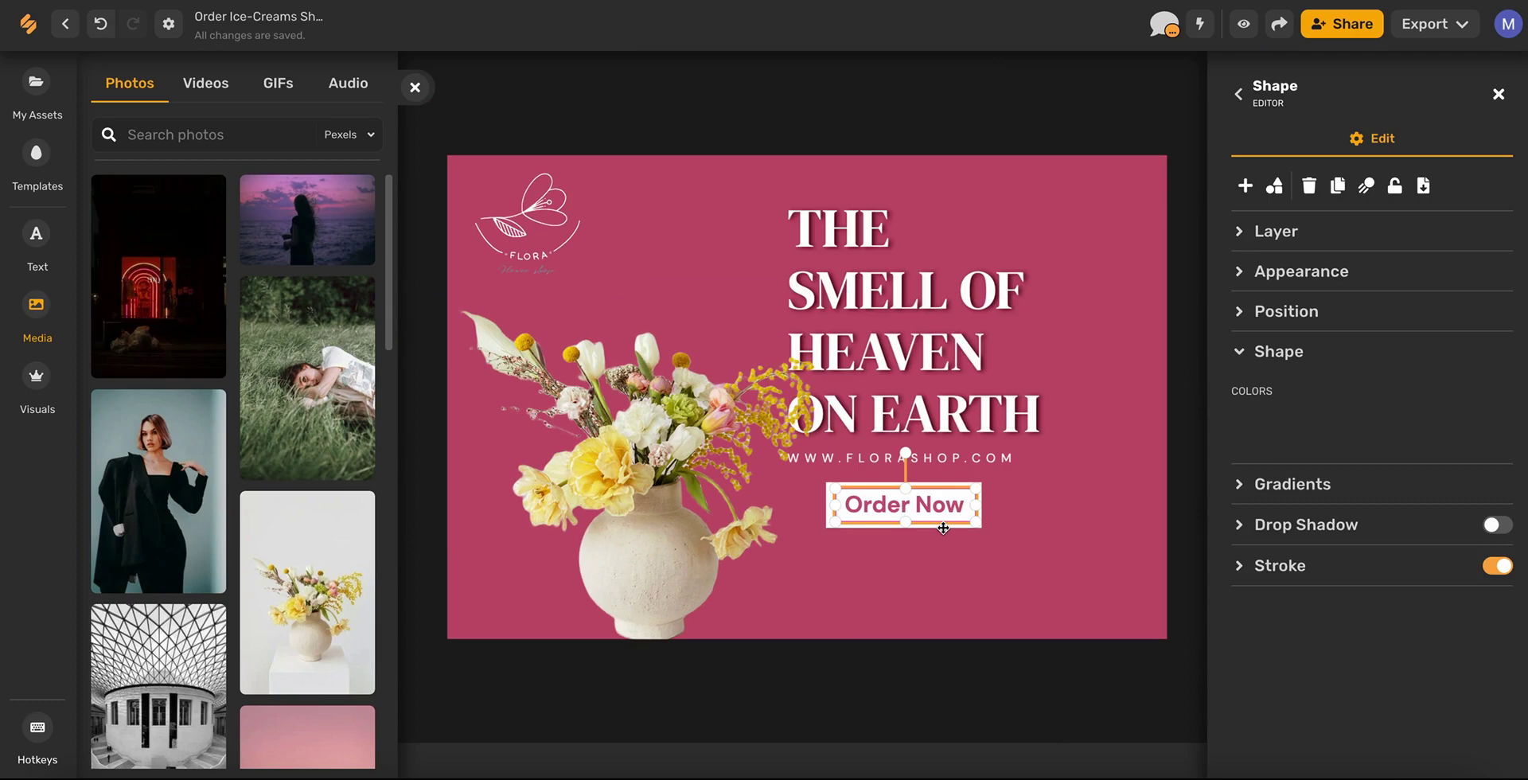
# - Move the Order Now button toward the banner's lower-right corner and shift the website address and headline down and right, clear of the flowers
pyautogui.click(943, 529)
pyautogui.moveTo(939, 505); pyautogui.dragTo(1061, 576)
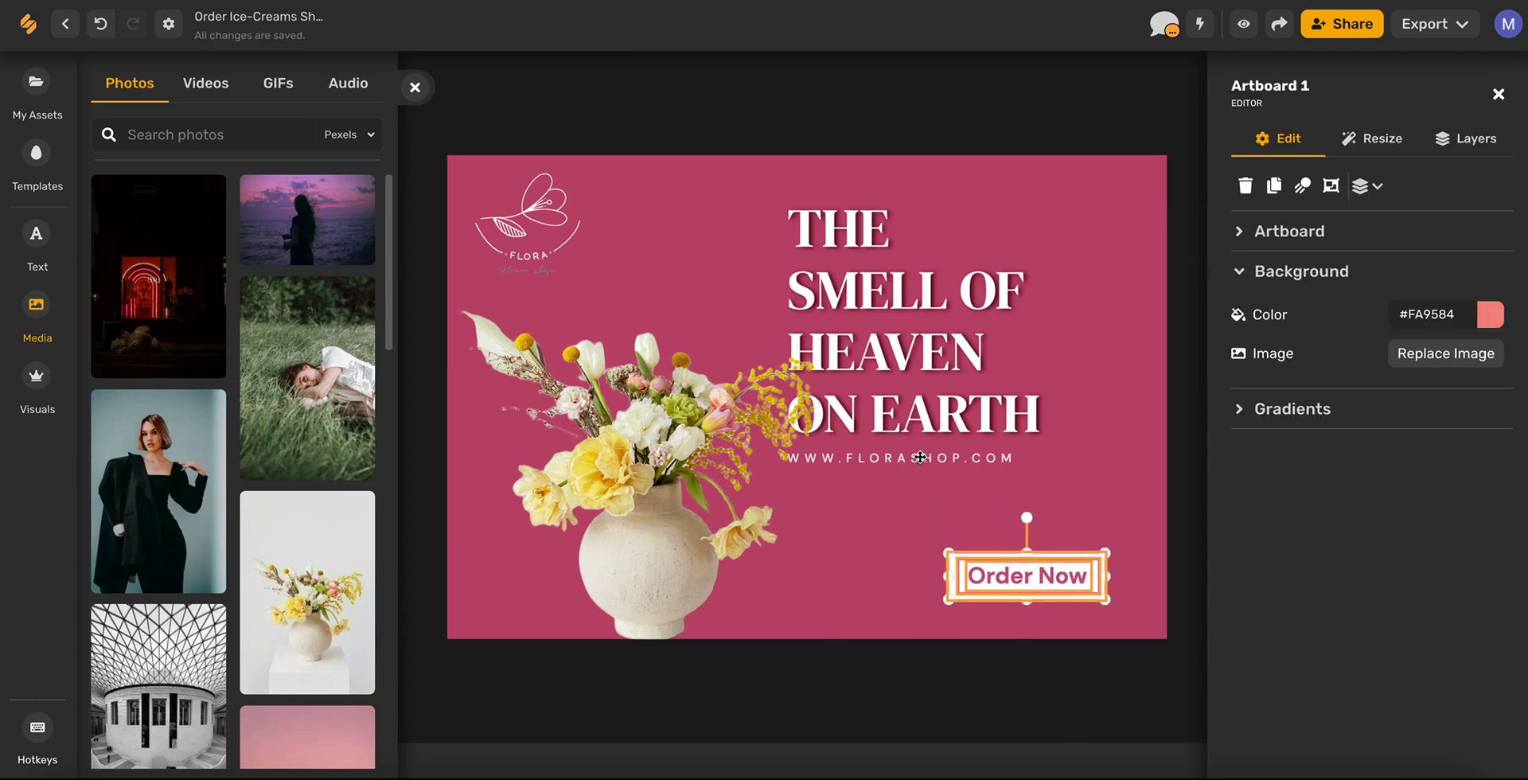
pyautogui.moveTo(920, 457); pyautogui.dragTo(944, 515)
pyautogui.moveTo(938, 382); pyautogui.dragTo(969, 423)
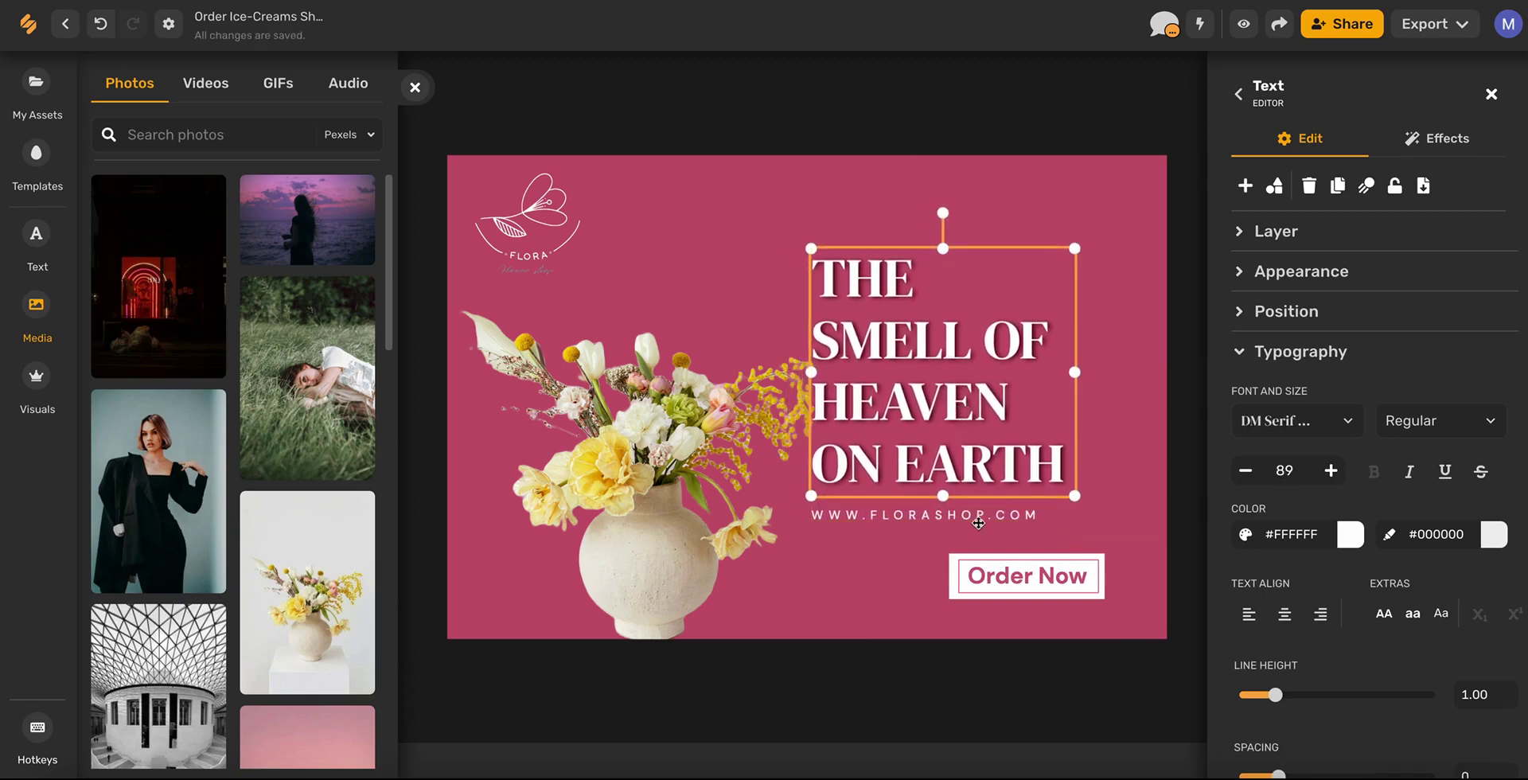
# - Place the Order Now button with its frame and text under the website address, aligned with the headline's left edge
pyautogui.click(943, 569)
pyautogui.click(960, 572)
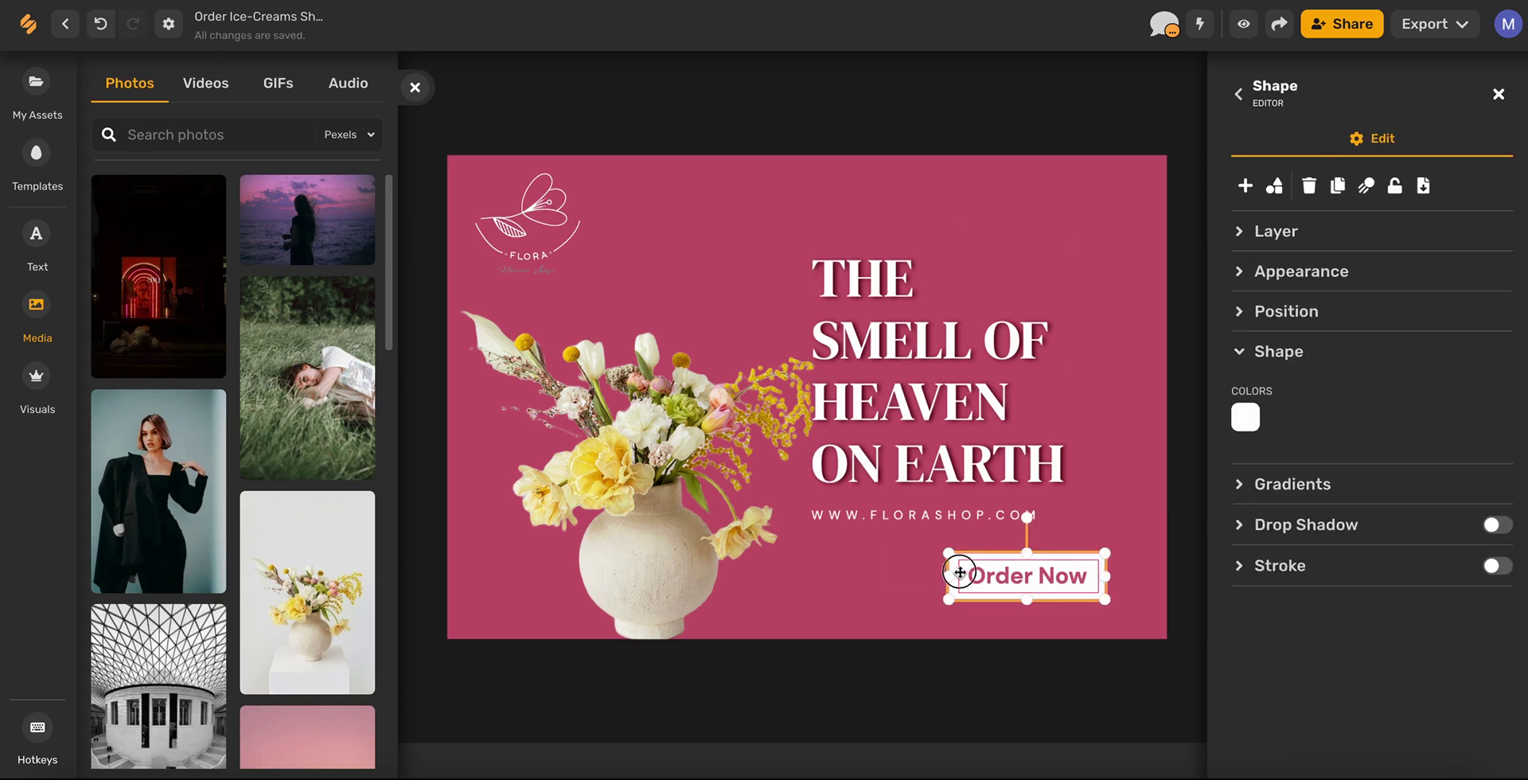
pyautogui.moveTo(960, 572); pyautogui.dragTo(846, 568)
pyautogui.click(904, 569)
pyautogui.click(904, 572)
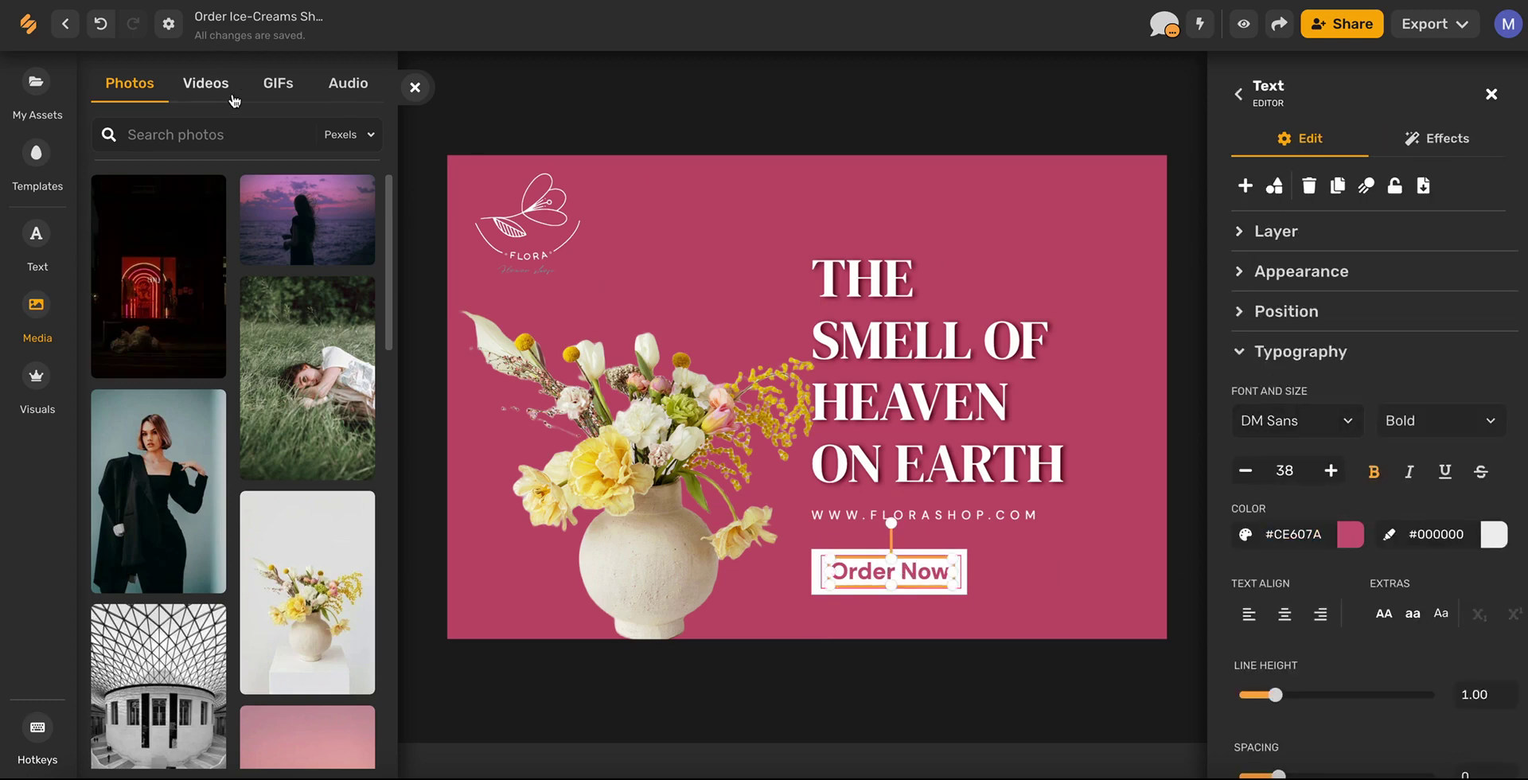
# - Add an "Order Now" text to the banner in the adelia script font from the font library
pyautogui.click(36, 245)
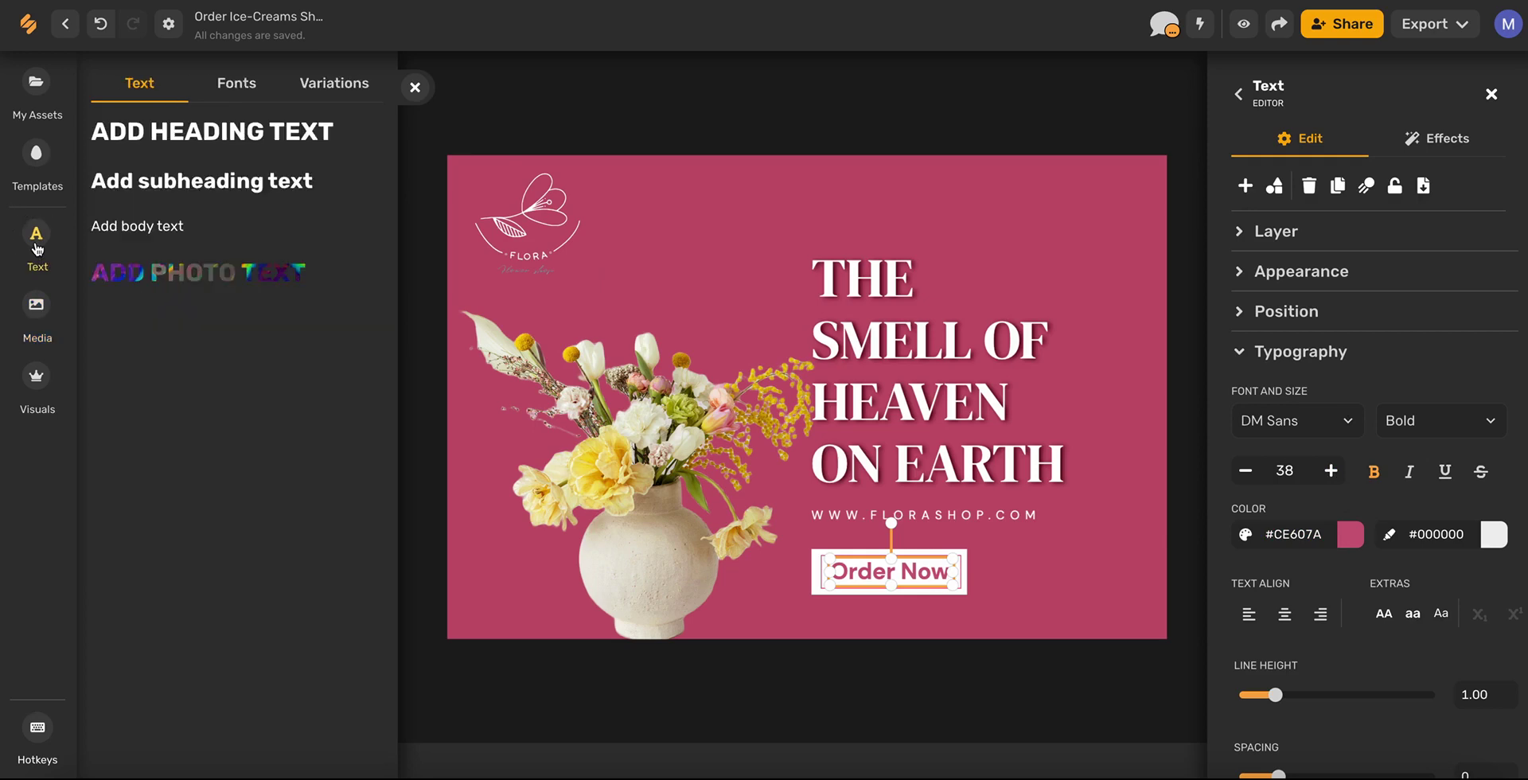
pyautogui.click(248, 82)
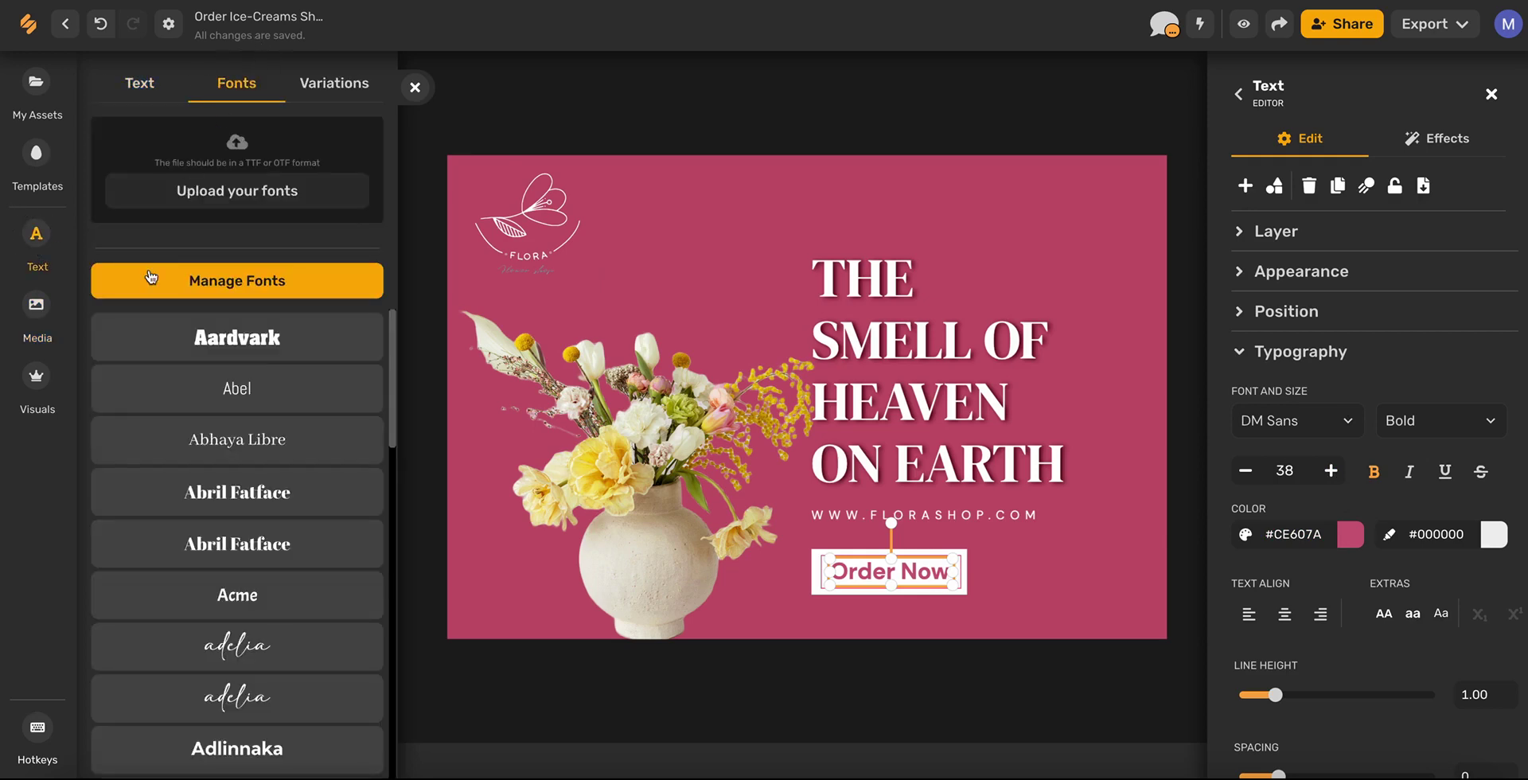
pyautogui.scroll(-10, 216, 418)
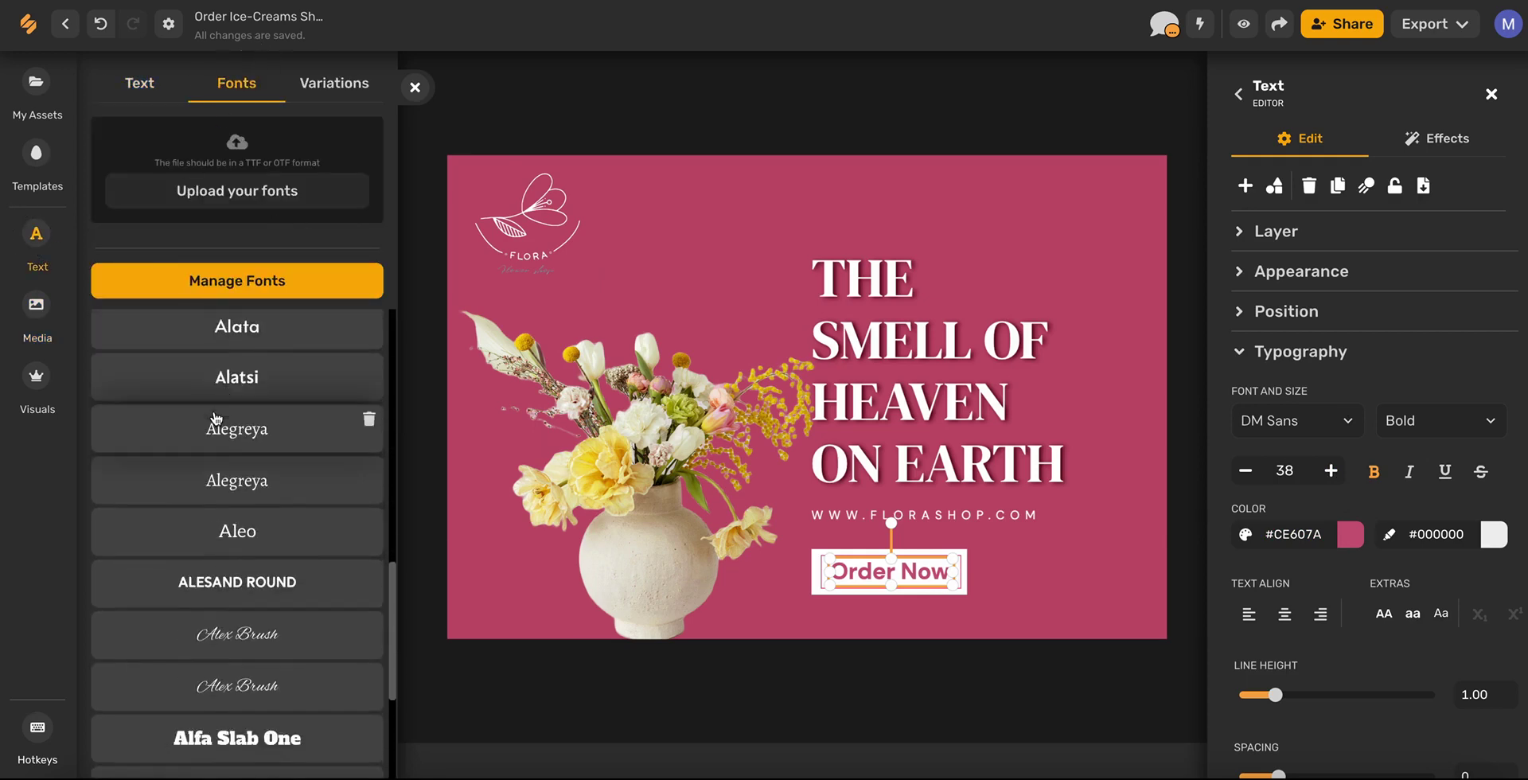
pyautogui.scroll(-3, 216, 418)
pyautogui.click(237, 481)
# - Delete the button's bold Order Now text and fit the adelia text inside the white button at font size 30
pyautogui.click(726, 456)
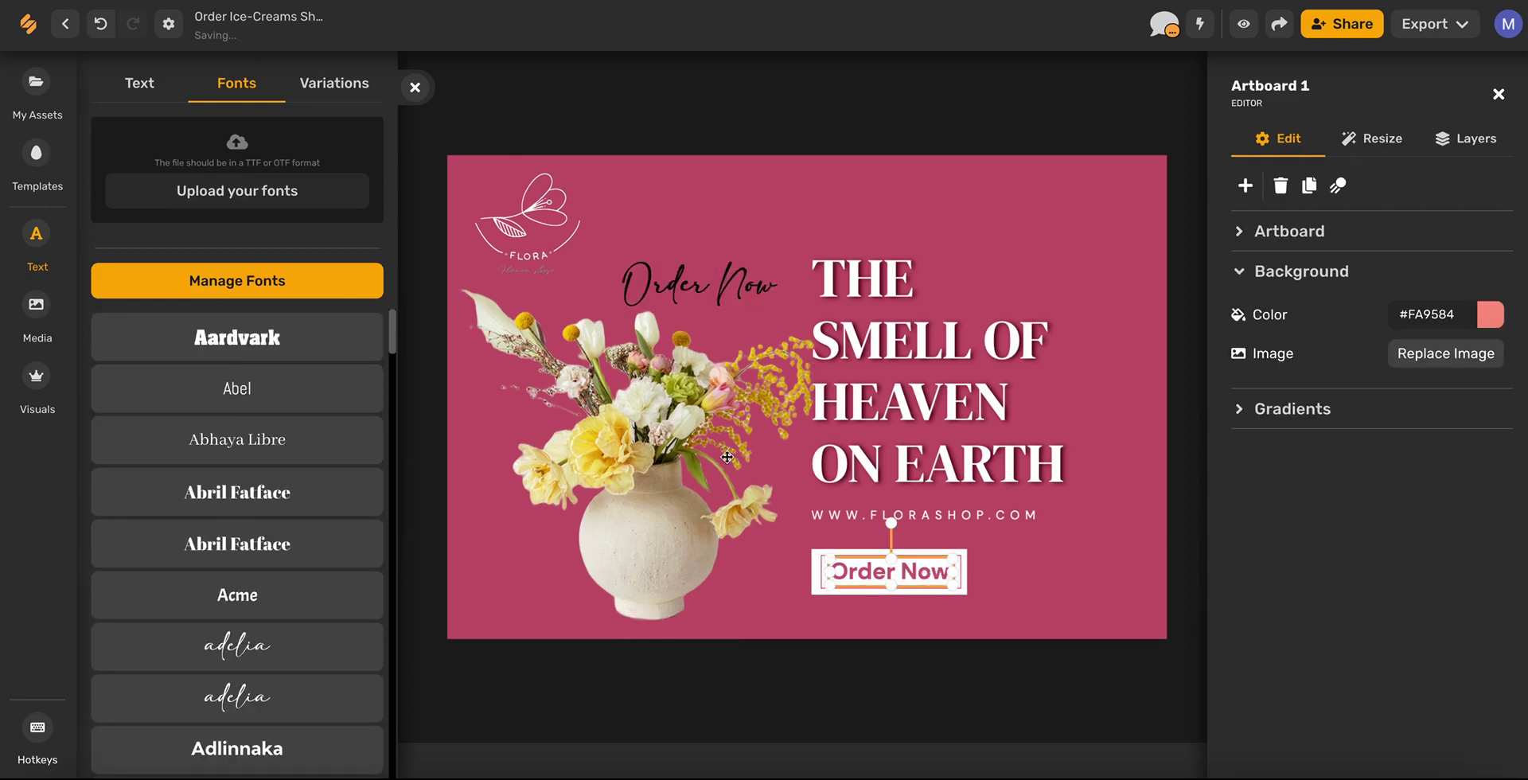
pyautogui.press('Delete')
pyautogui.moveTo(661, 298); pyautogui.dragTo(902, 579)
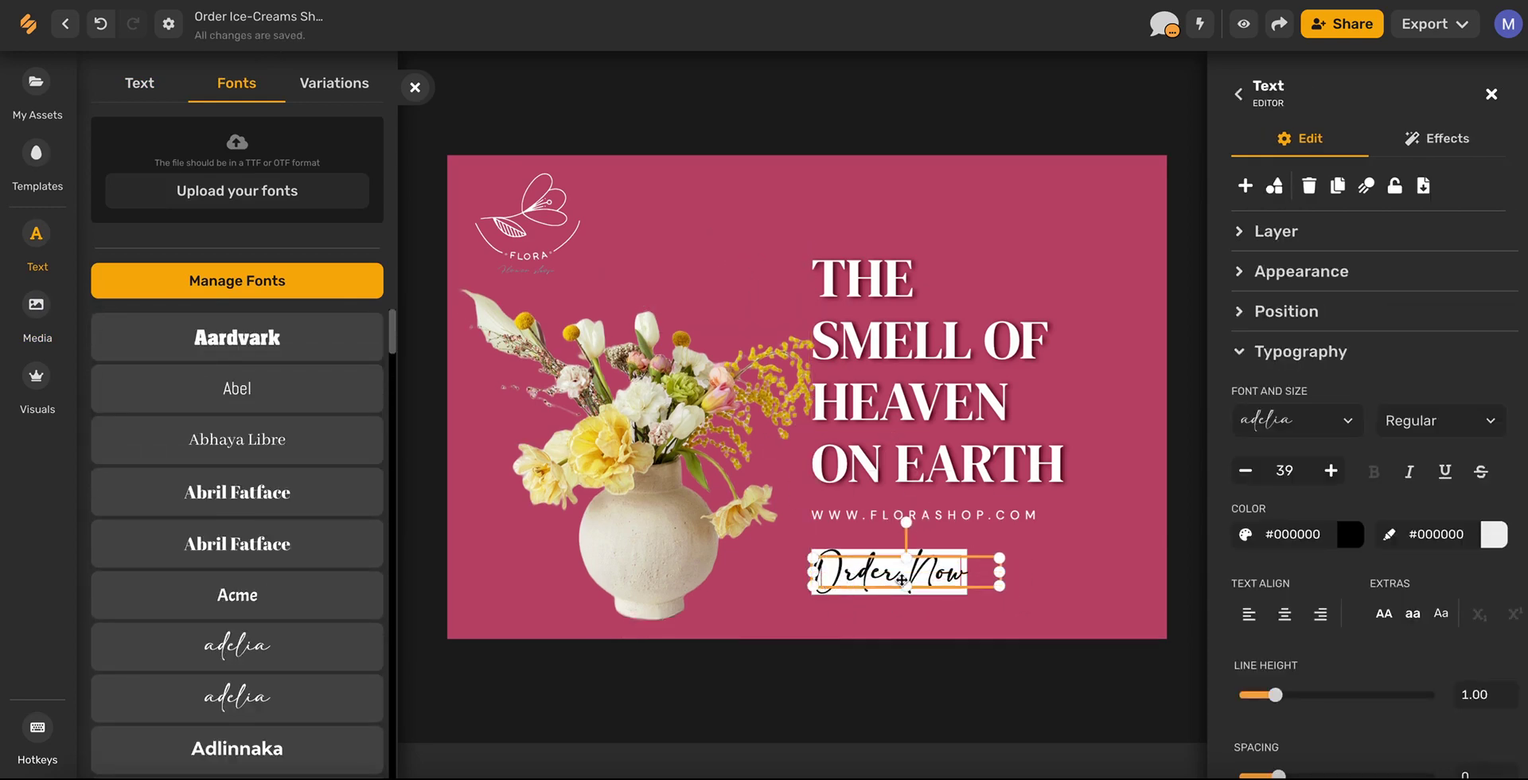
pyautogui.moveTo(1000, 557); pyautogui.dragTo(964, 562)
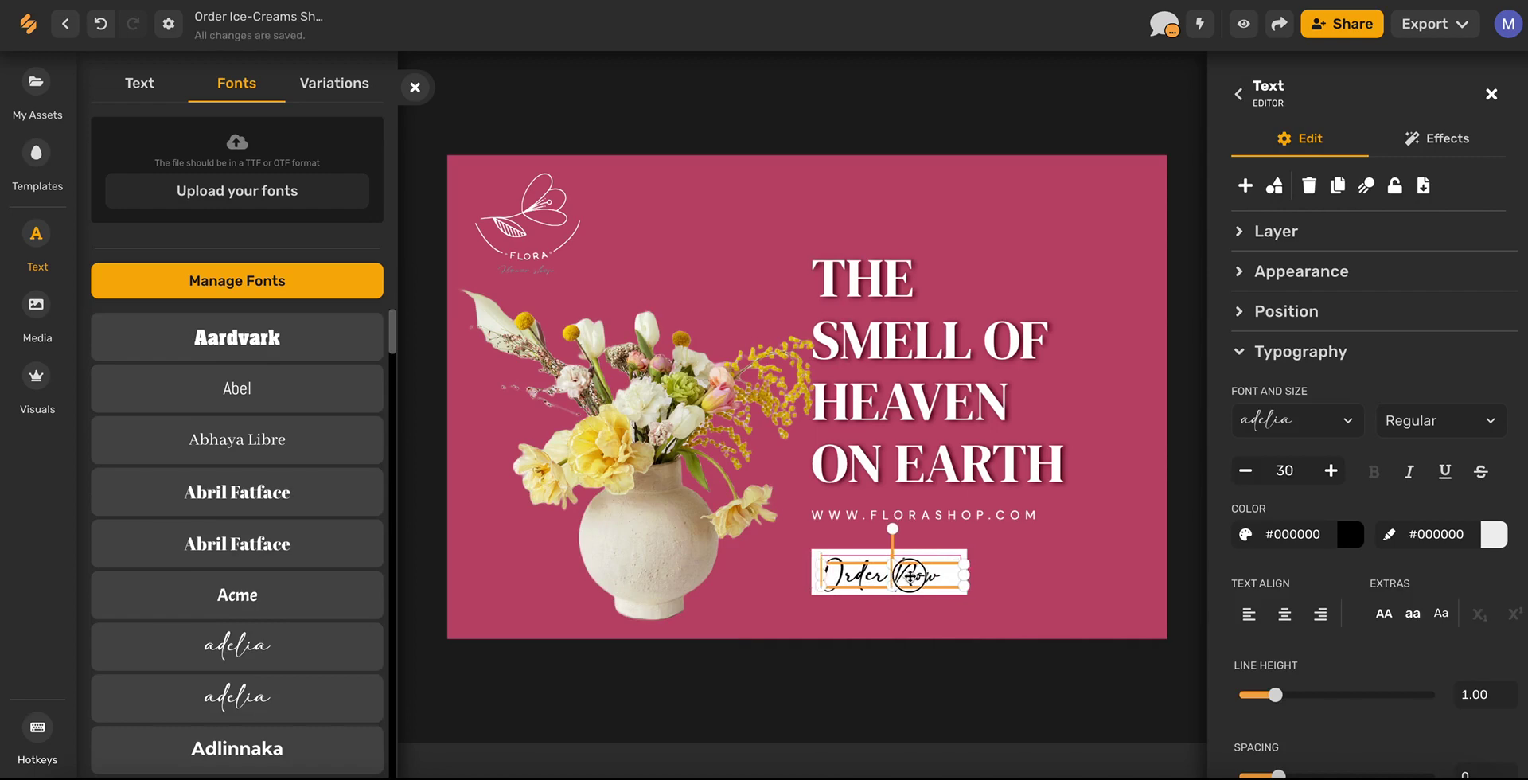
pyautogui.click(1053, 533)
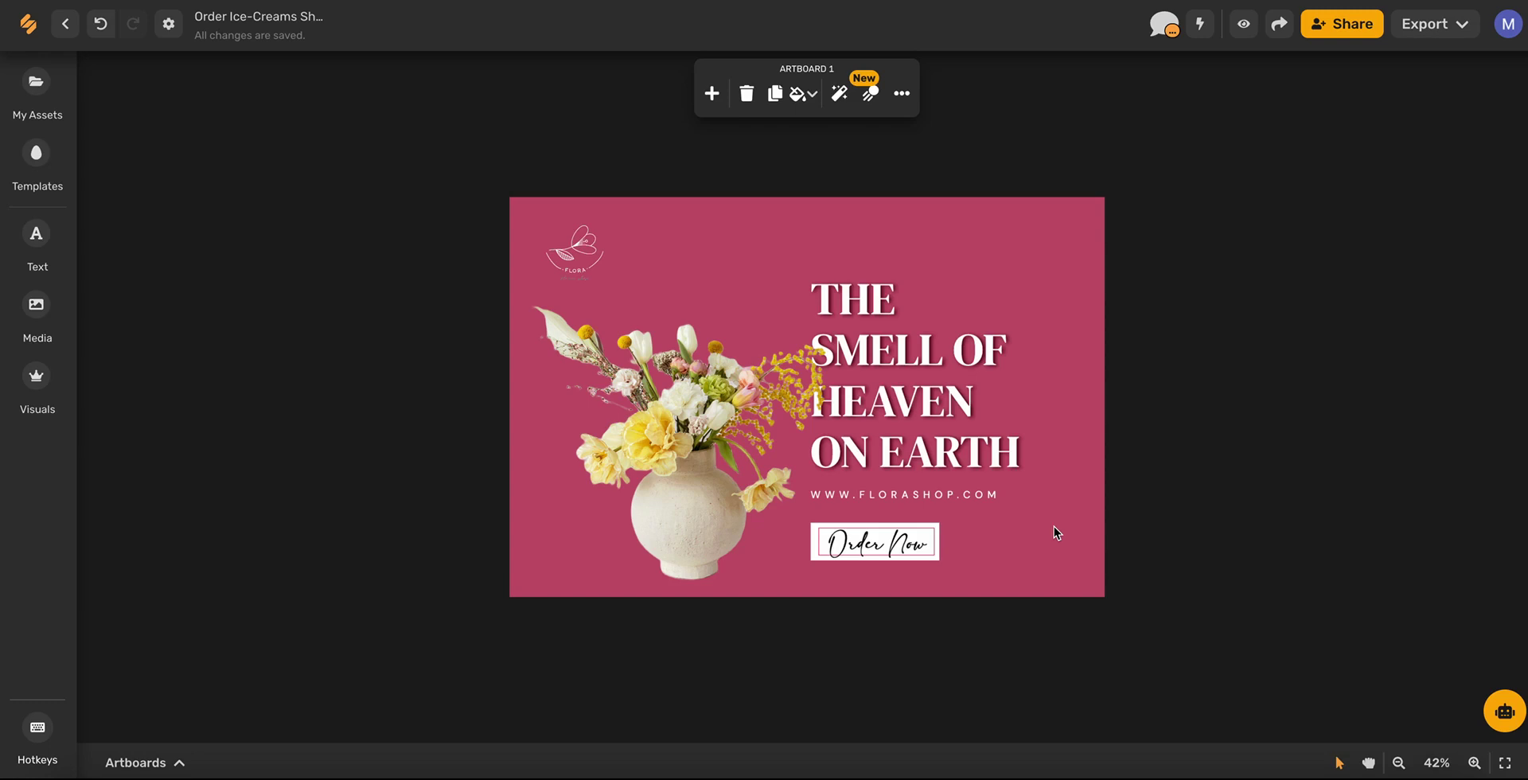
# - Show the artboards overview, add a blank second artboard and delete it again
pyautogui.hotkey('ctrl', '+')
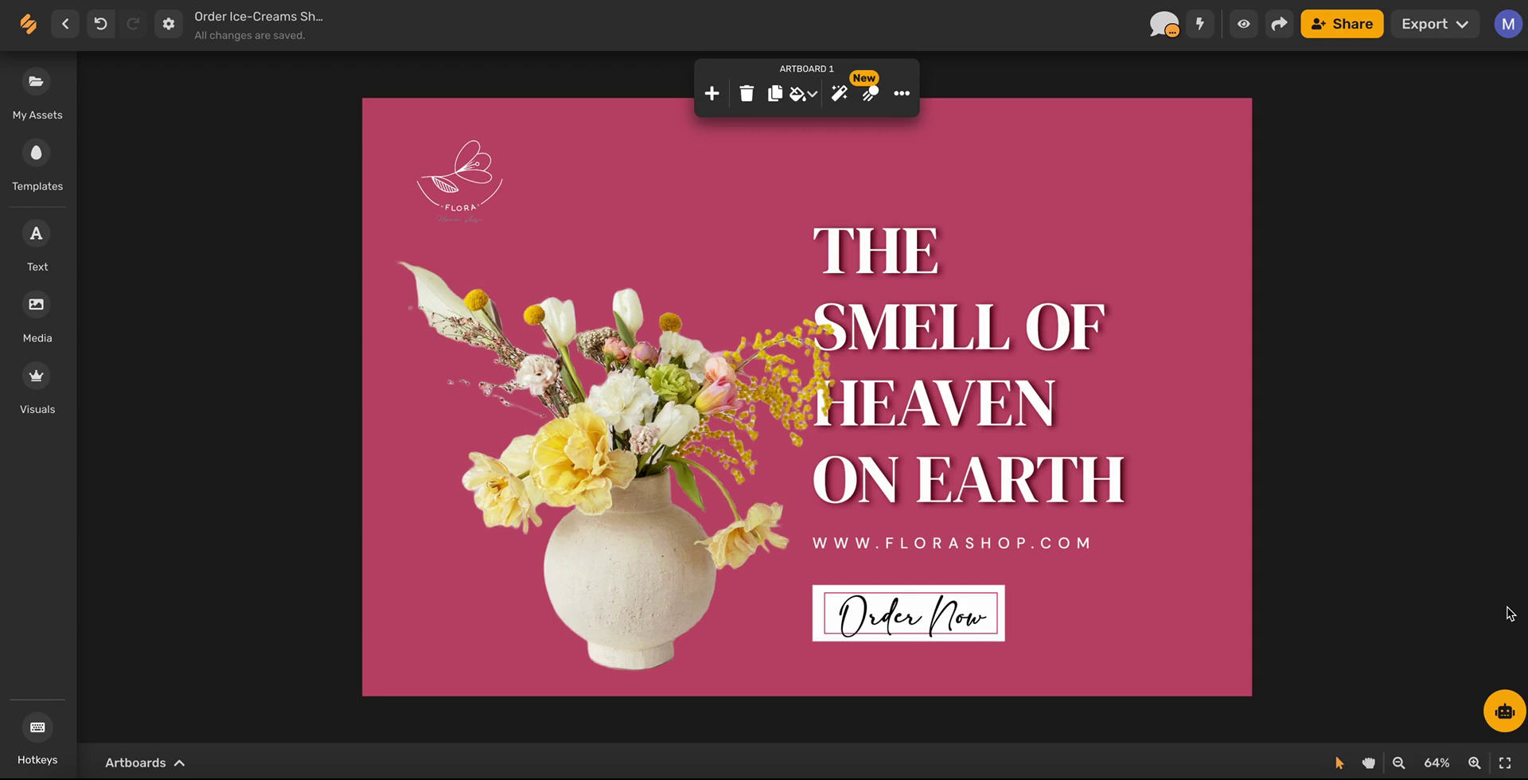
pyautogui.click(169, 766)
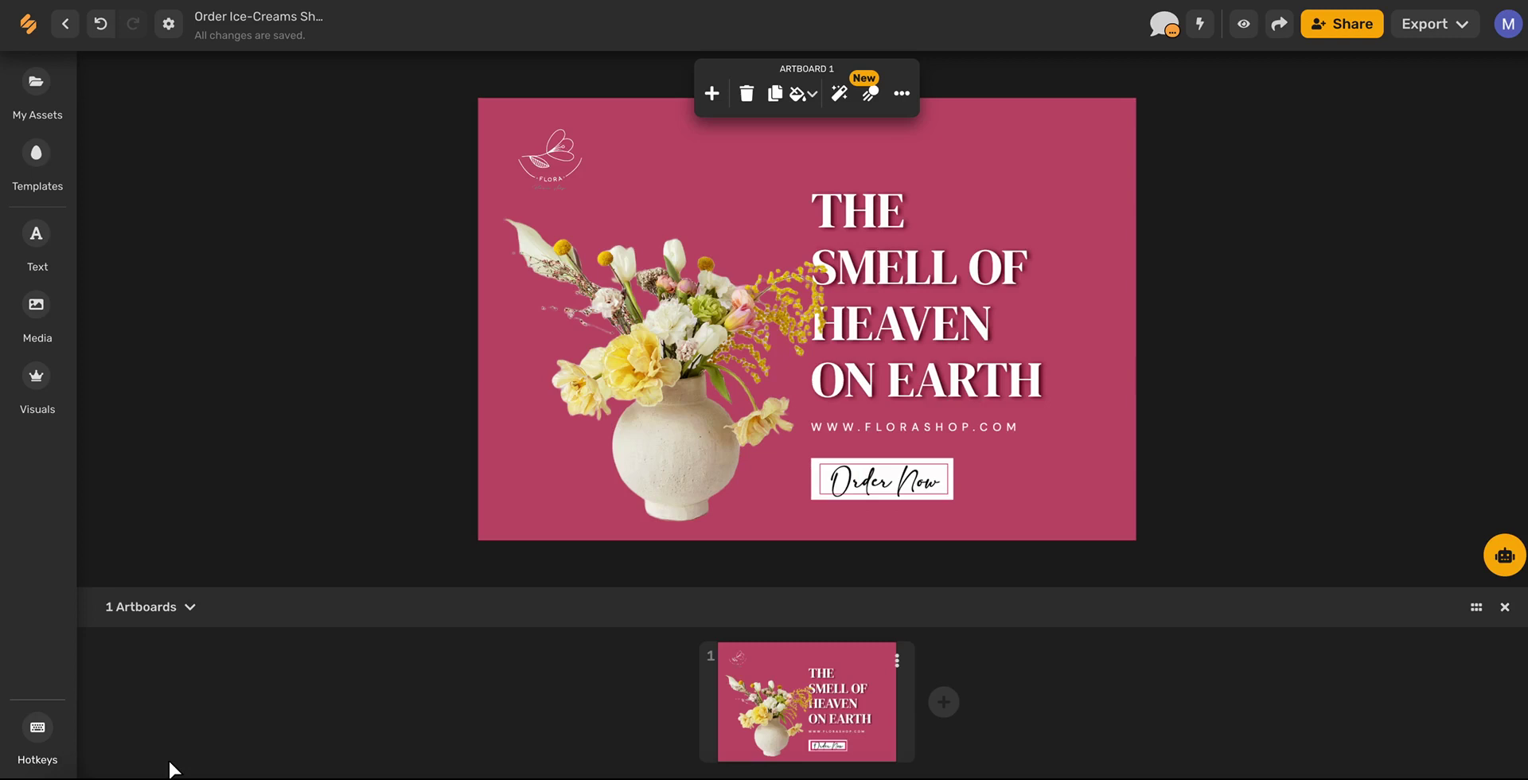
pyautogui.click(944, 703)
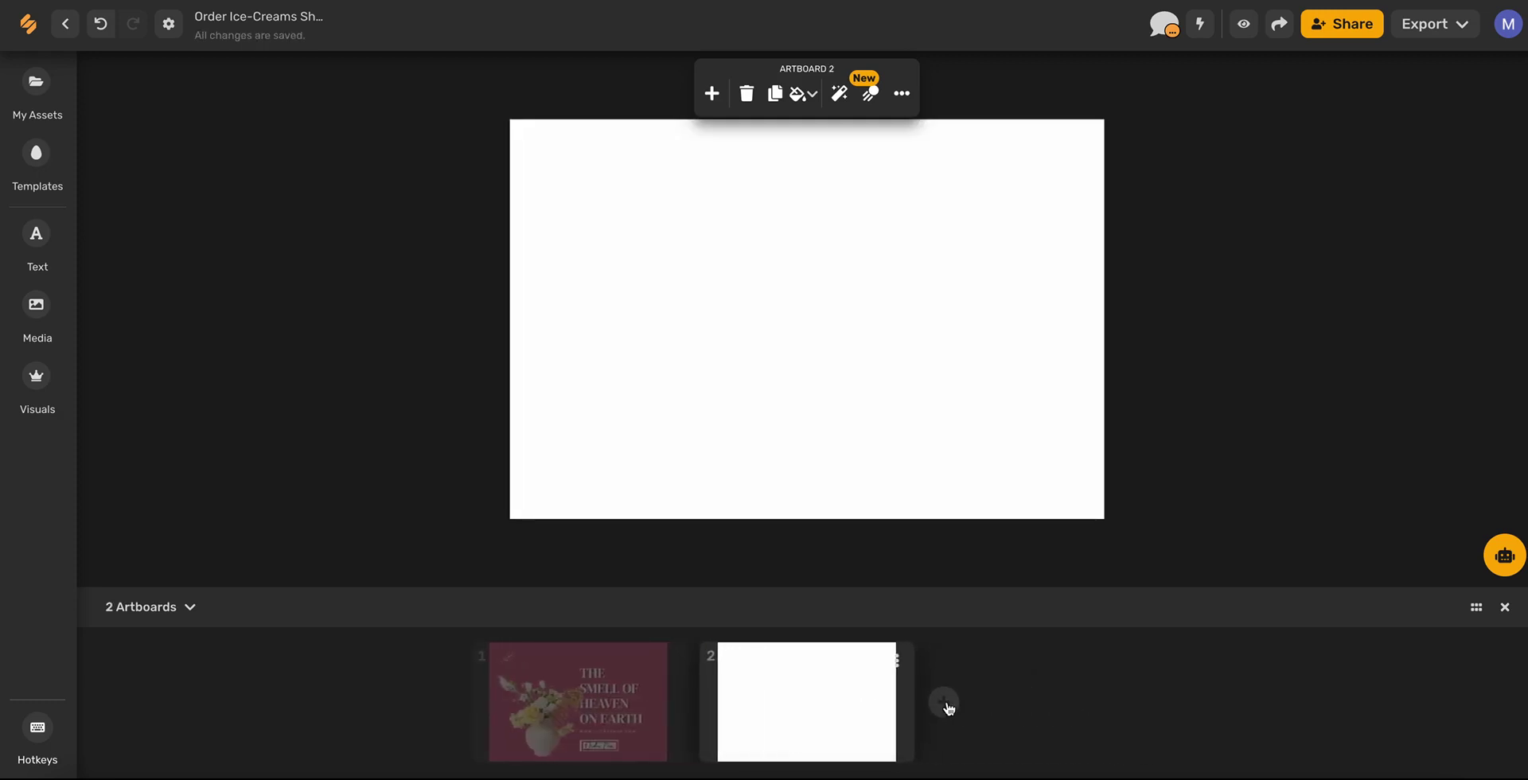
pyautogui.click(898, 662)
pyautogui.click(836, 737)
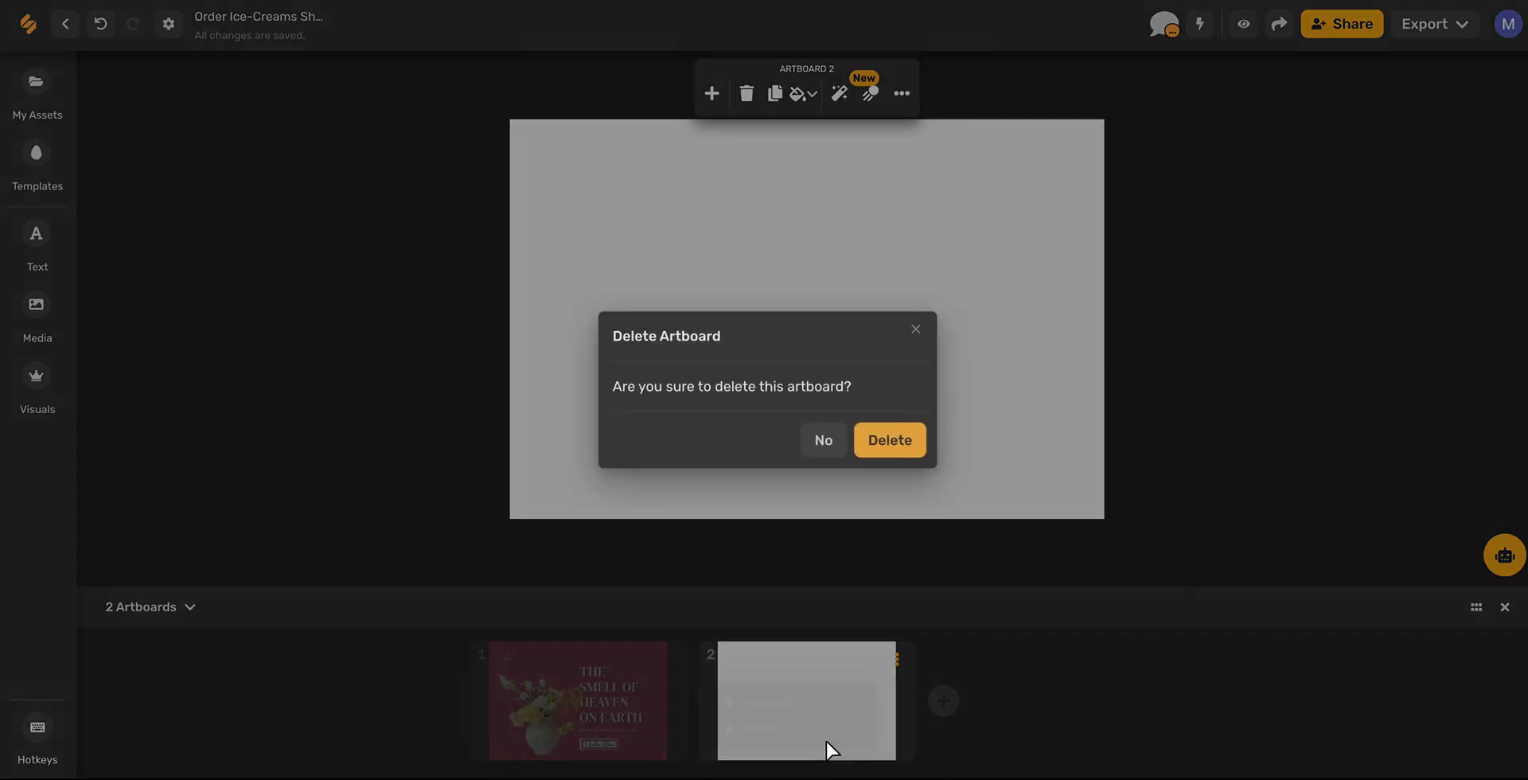
pyautogui.click(896, 456)
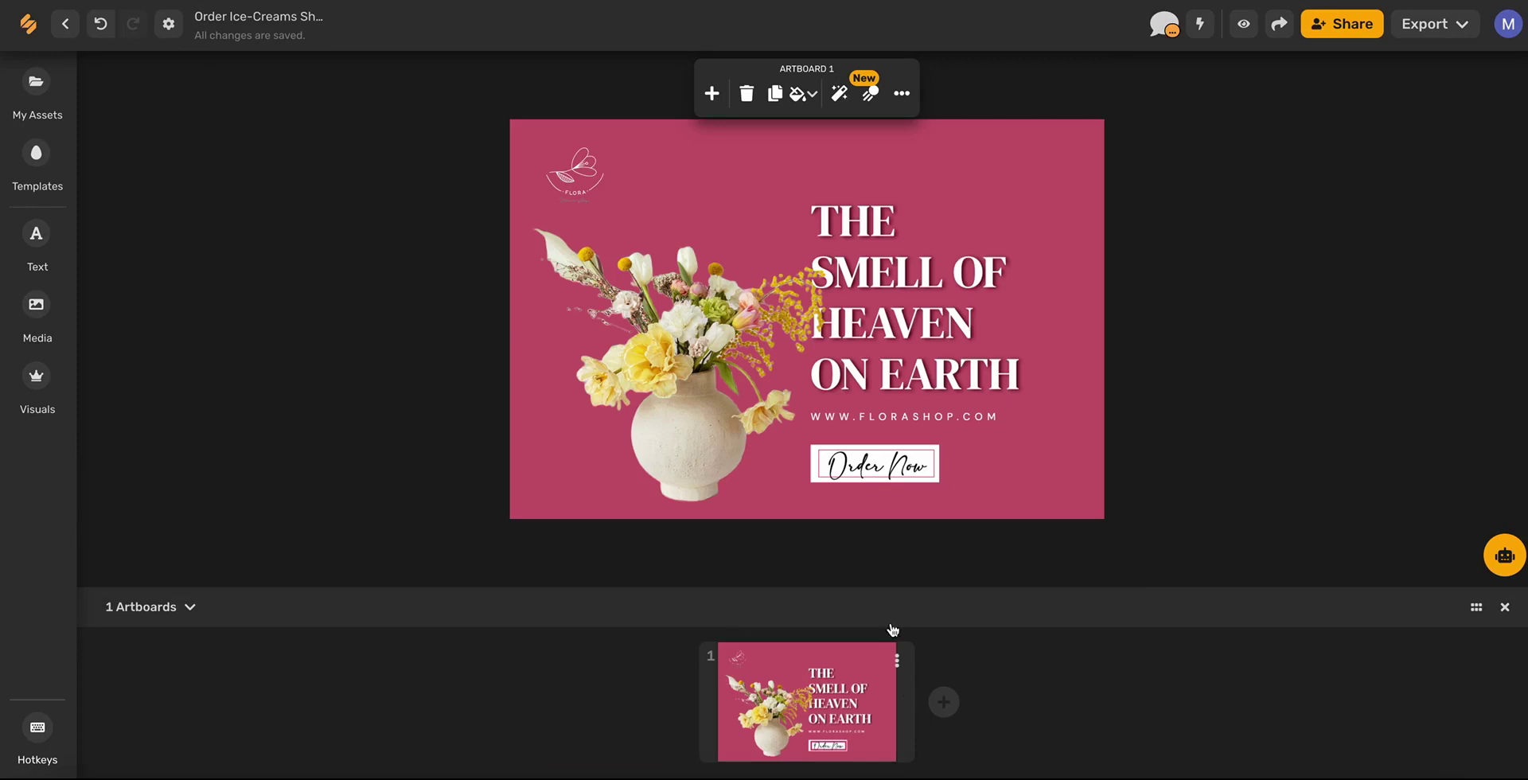
# - Duplicate the banner artboard and resize the copy to the Facebook Covers format, 820 x 312 px
pyautogui.click(903, 668)
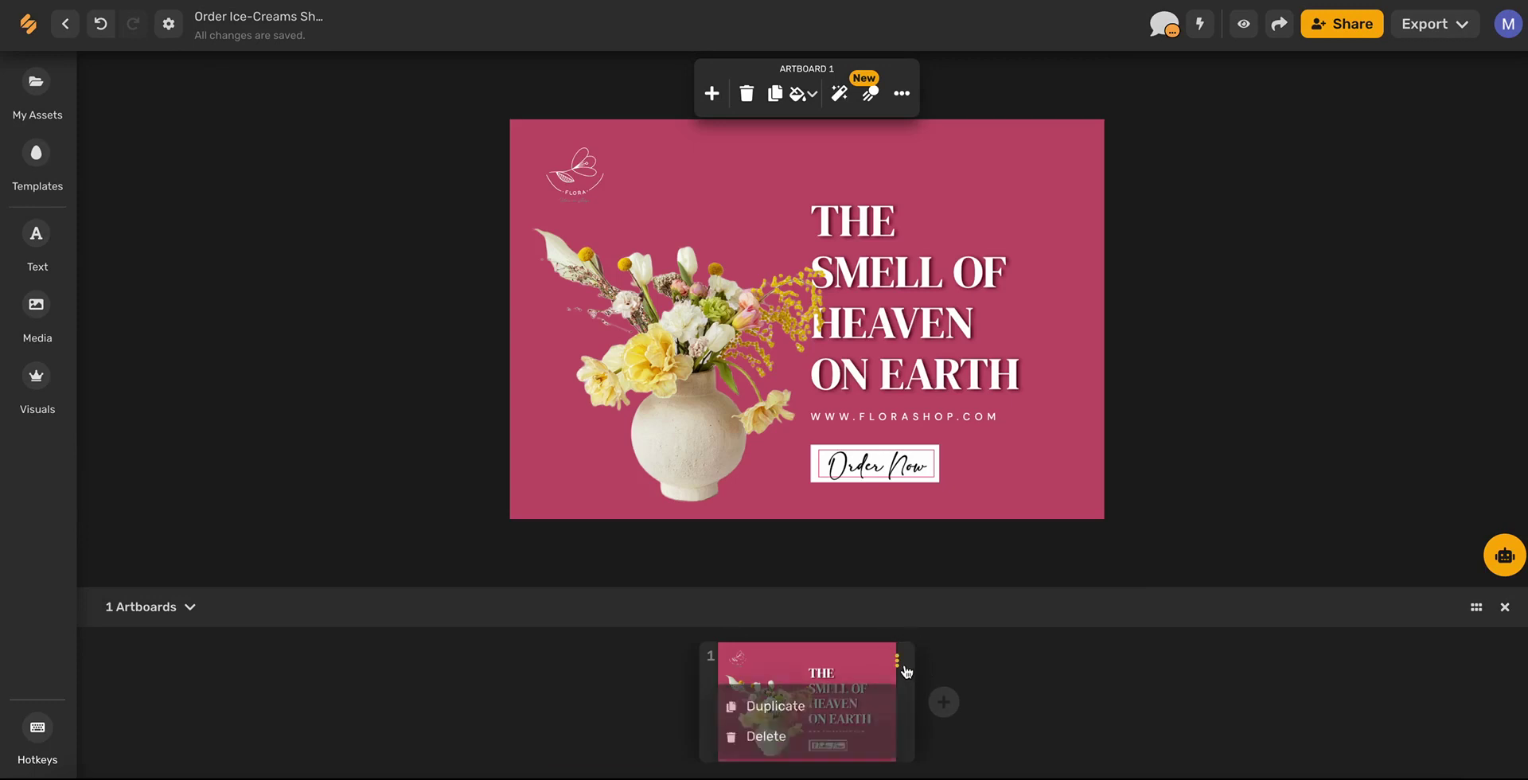
pyautogui.click(829, 715)
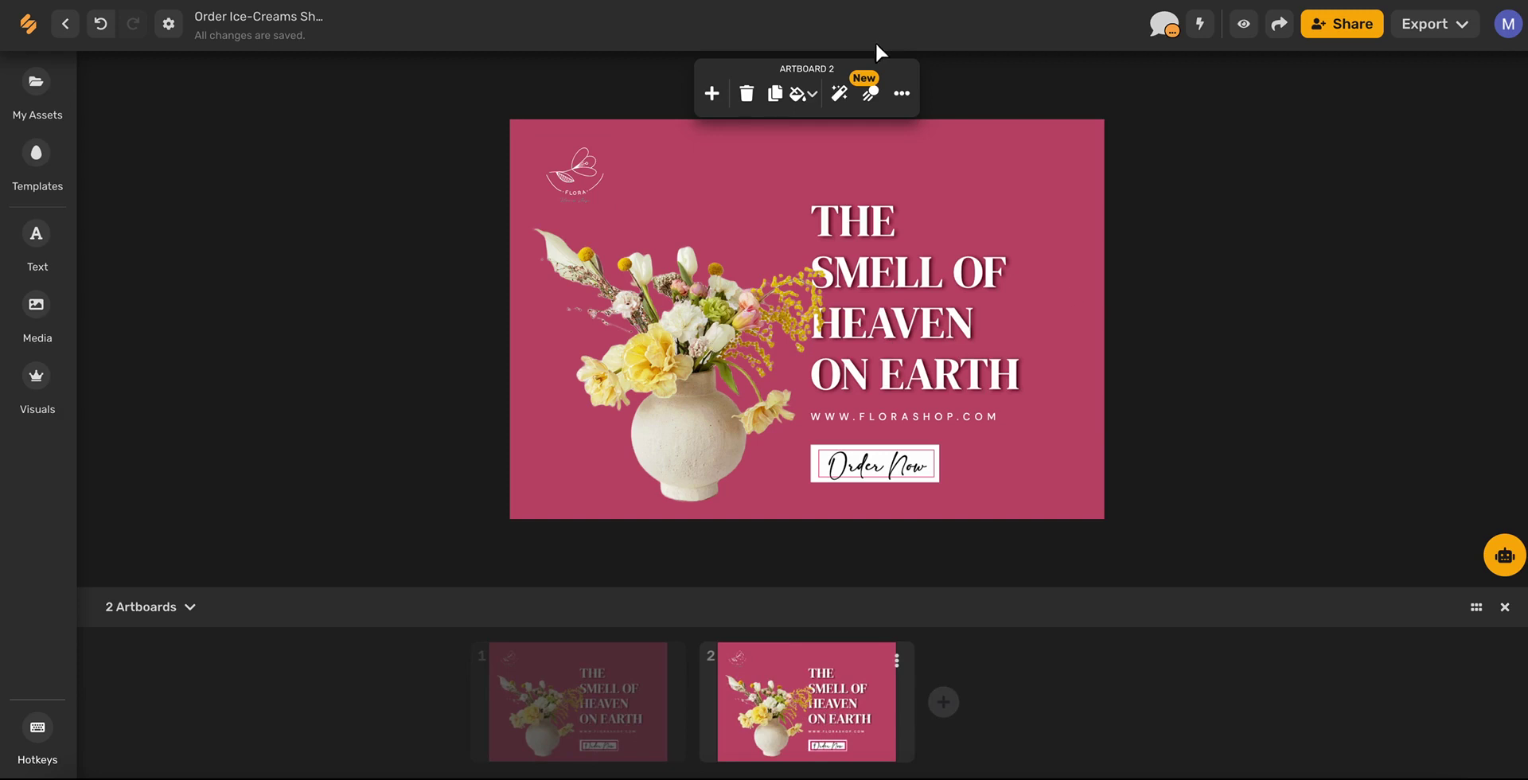
pyautogui.click(839, 94)
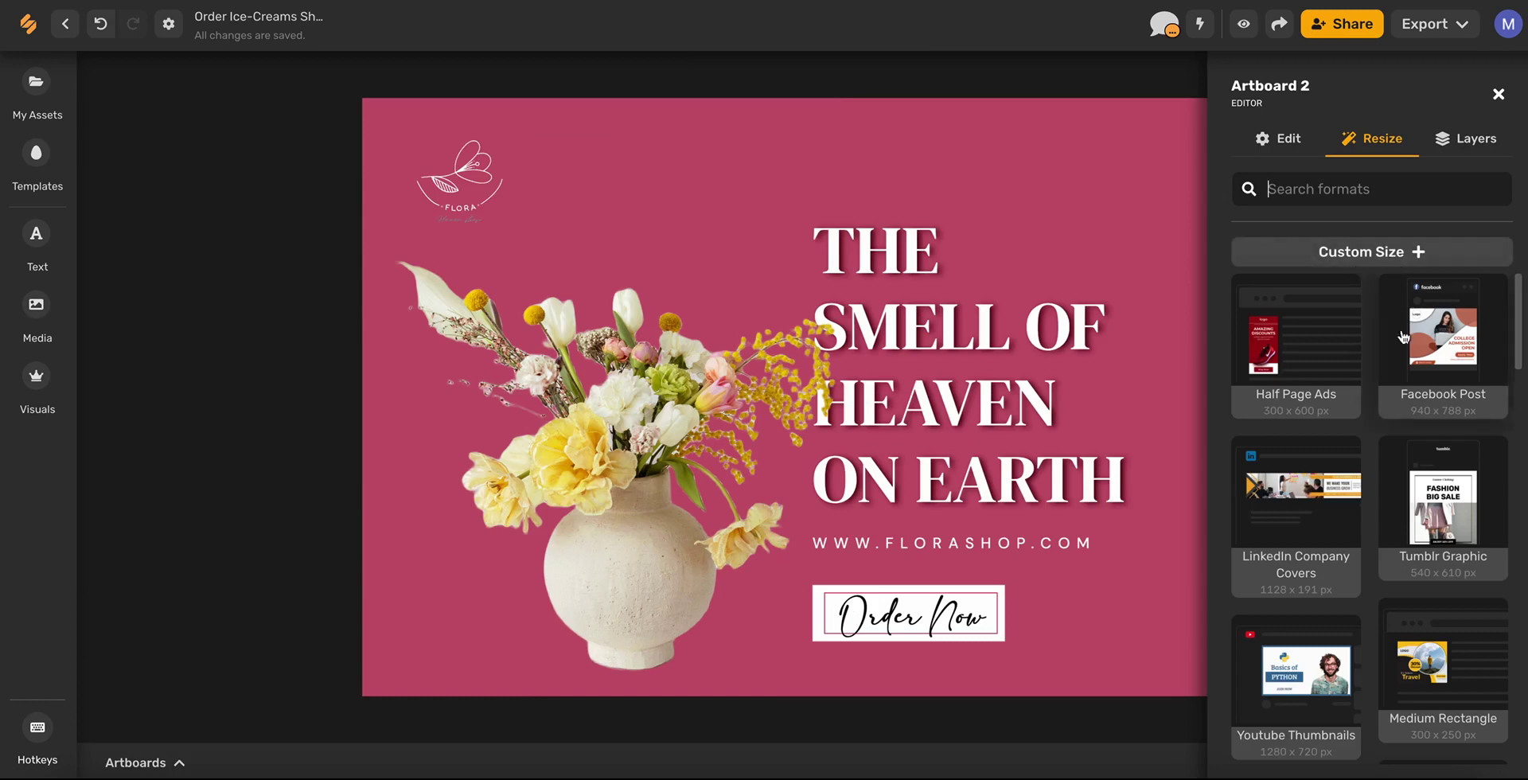
pyautogui.scroll(-5, 1404, 398)
pyautogui.scroll(-10, 1407, 459)
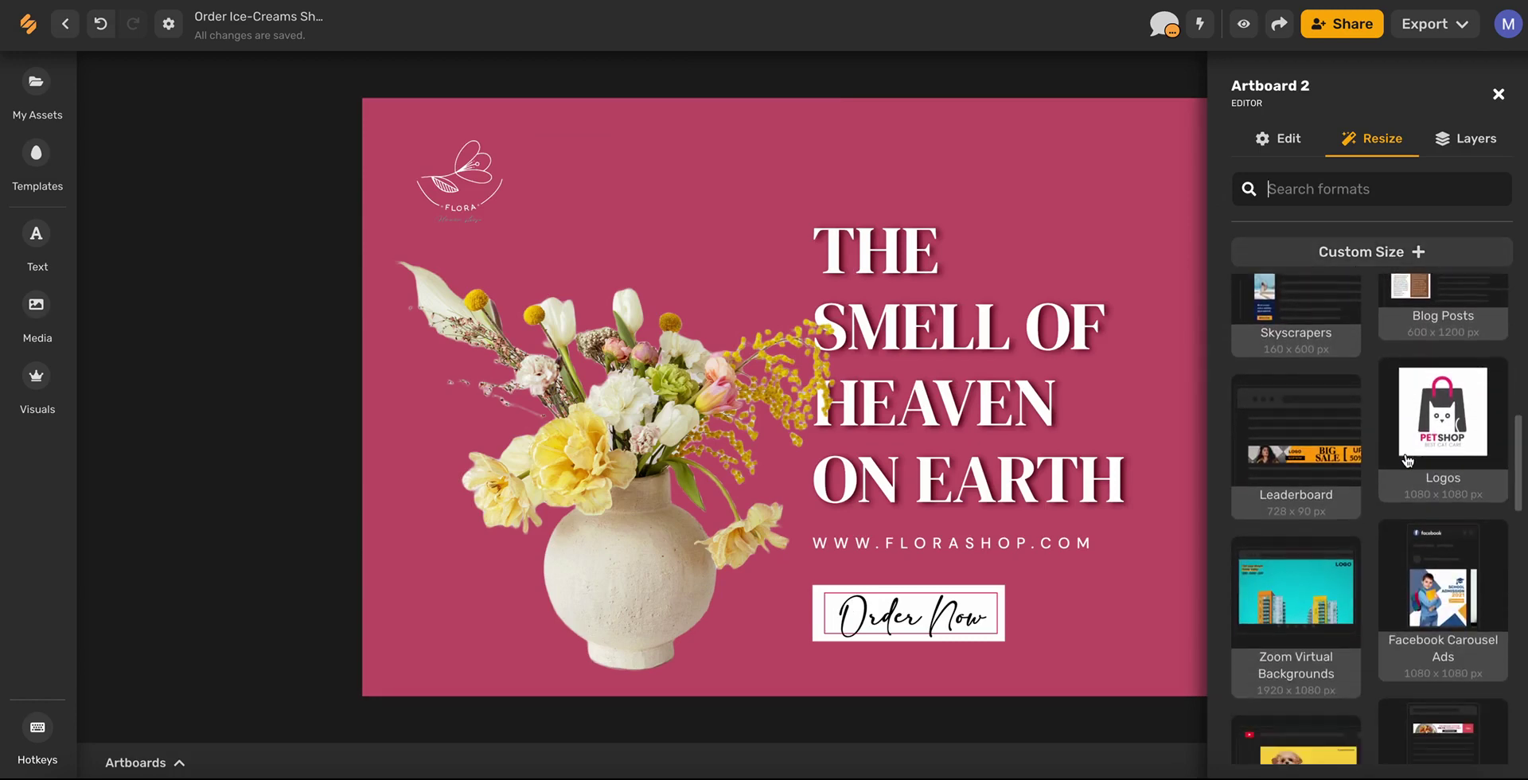
pyautogui.scroll(-10, 1406, 459)
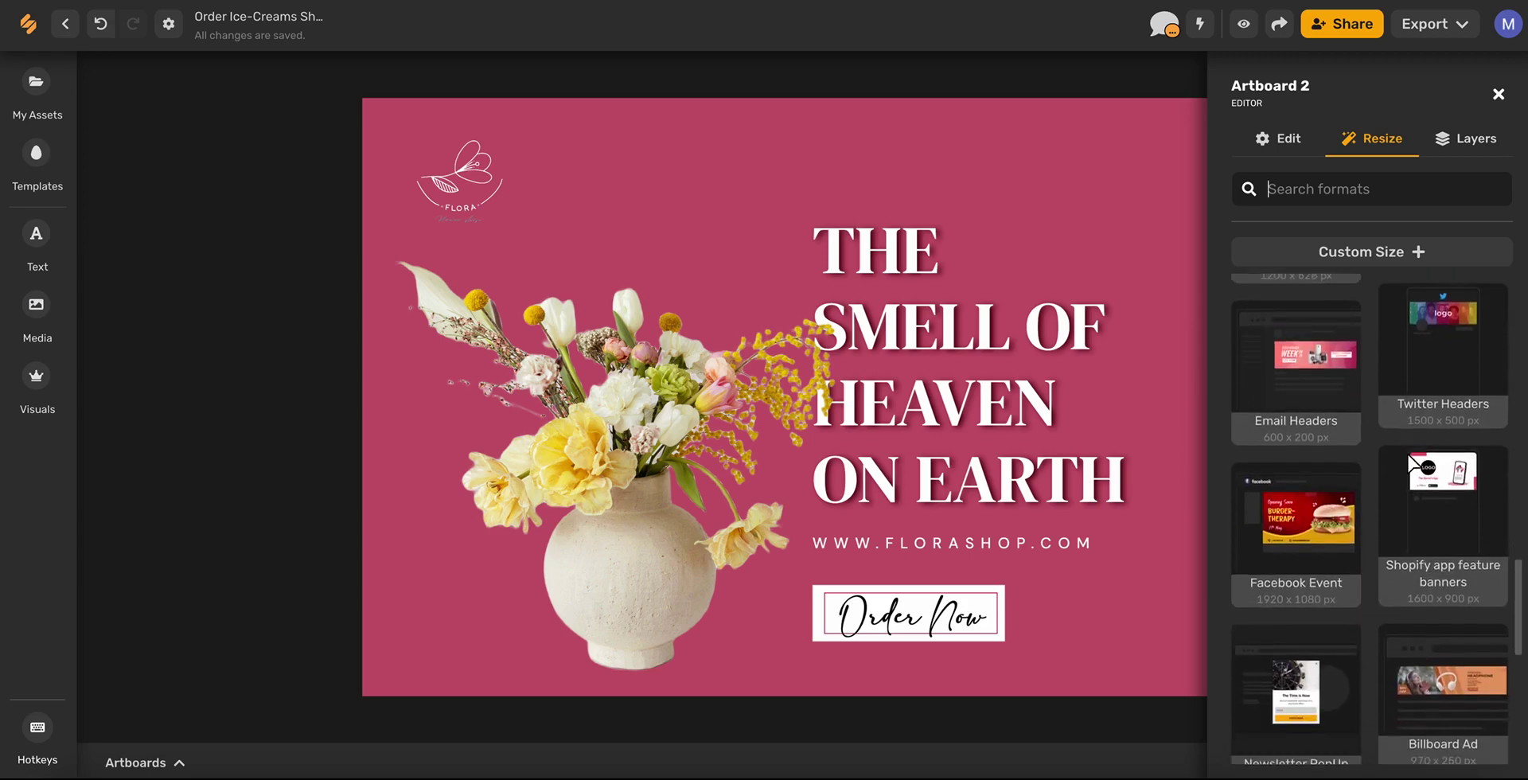
pyautogui.scroll(-2, 1406, 459)
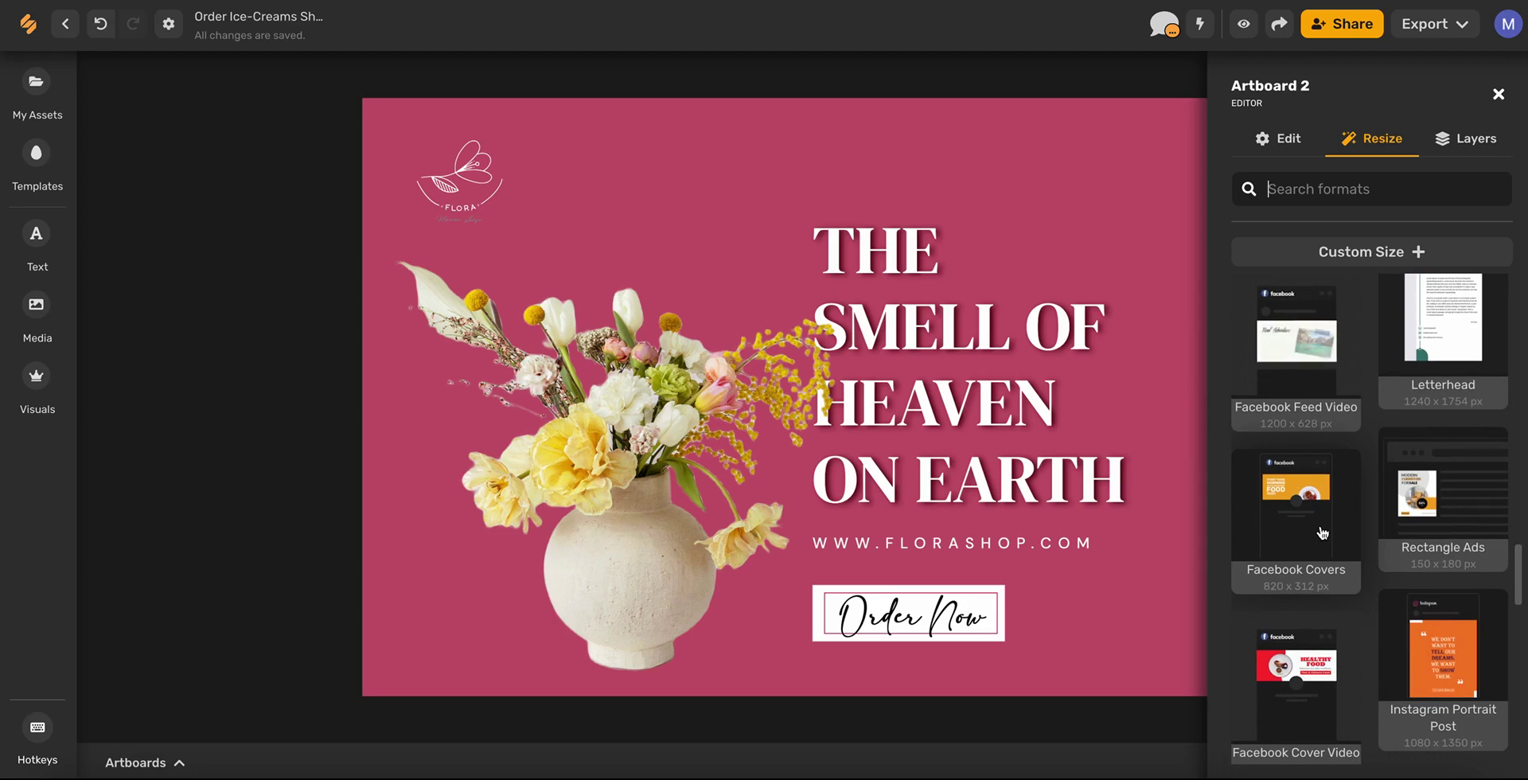
pyautogui.click(1321, 532)
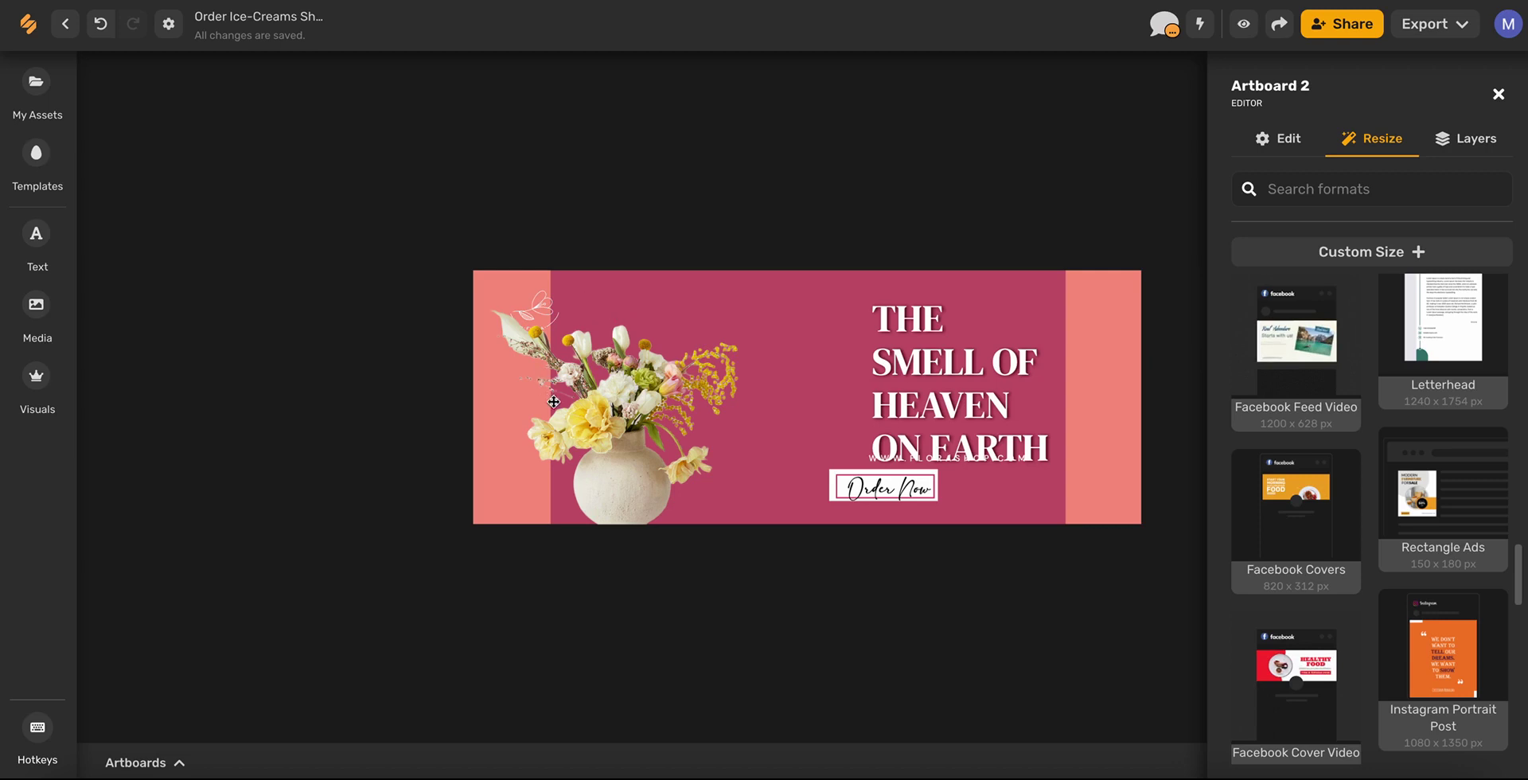
# - Move the flower vase right, clear of the logo, and shrink the headline to sit directly above the website address
pyautogui.moveTo(568, 501); pyautogui.dragTo(675, 476)
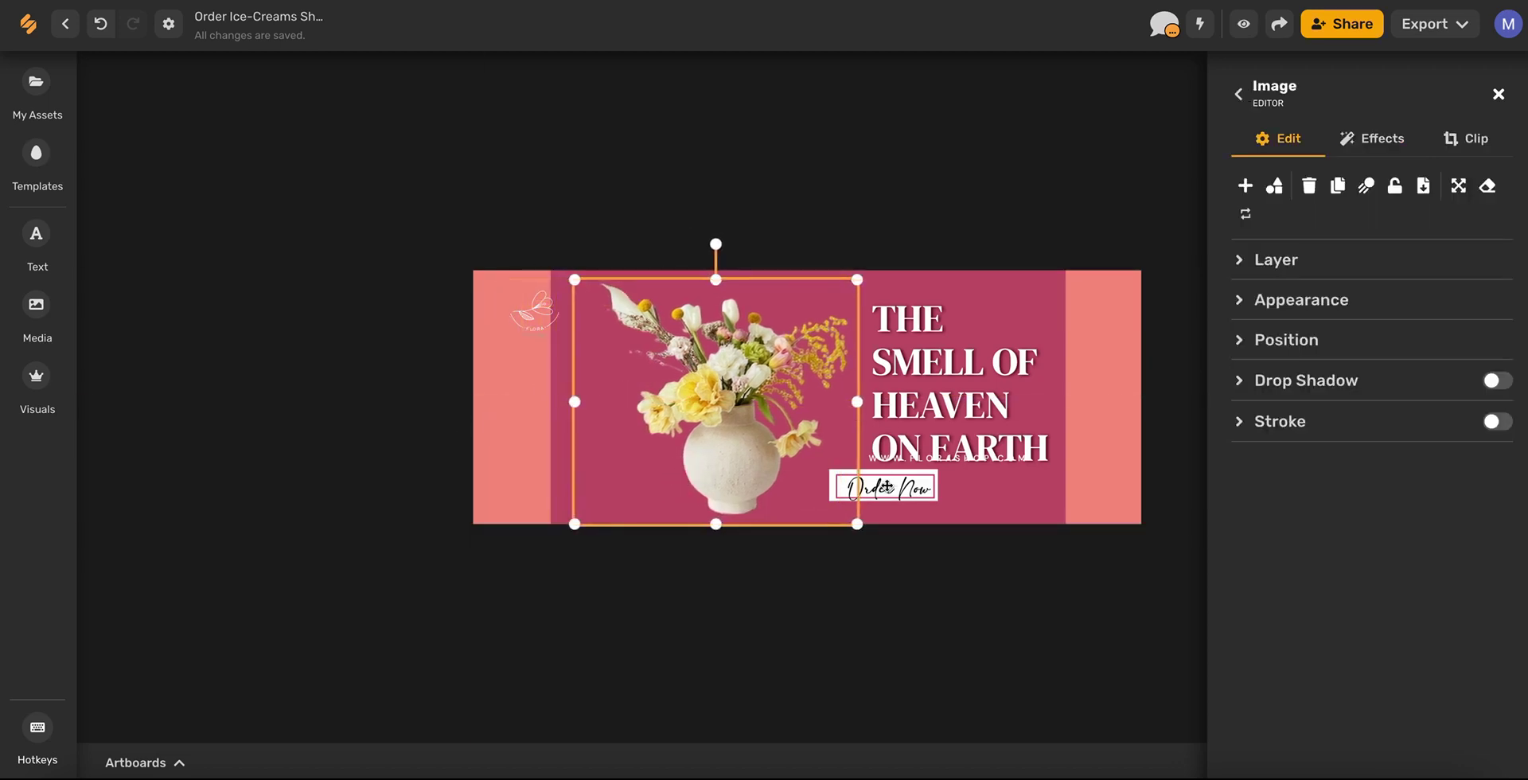
pyautogui.click(794, 486)
pyautogui.click(919, 368)
pyautogui.moveTo(919, 367); pyautogui.dragTo(904, 357)
pyautogui.moveTo(1037, 452); pyautogui.dragTo(1005, 422)
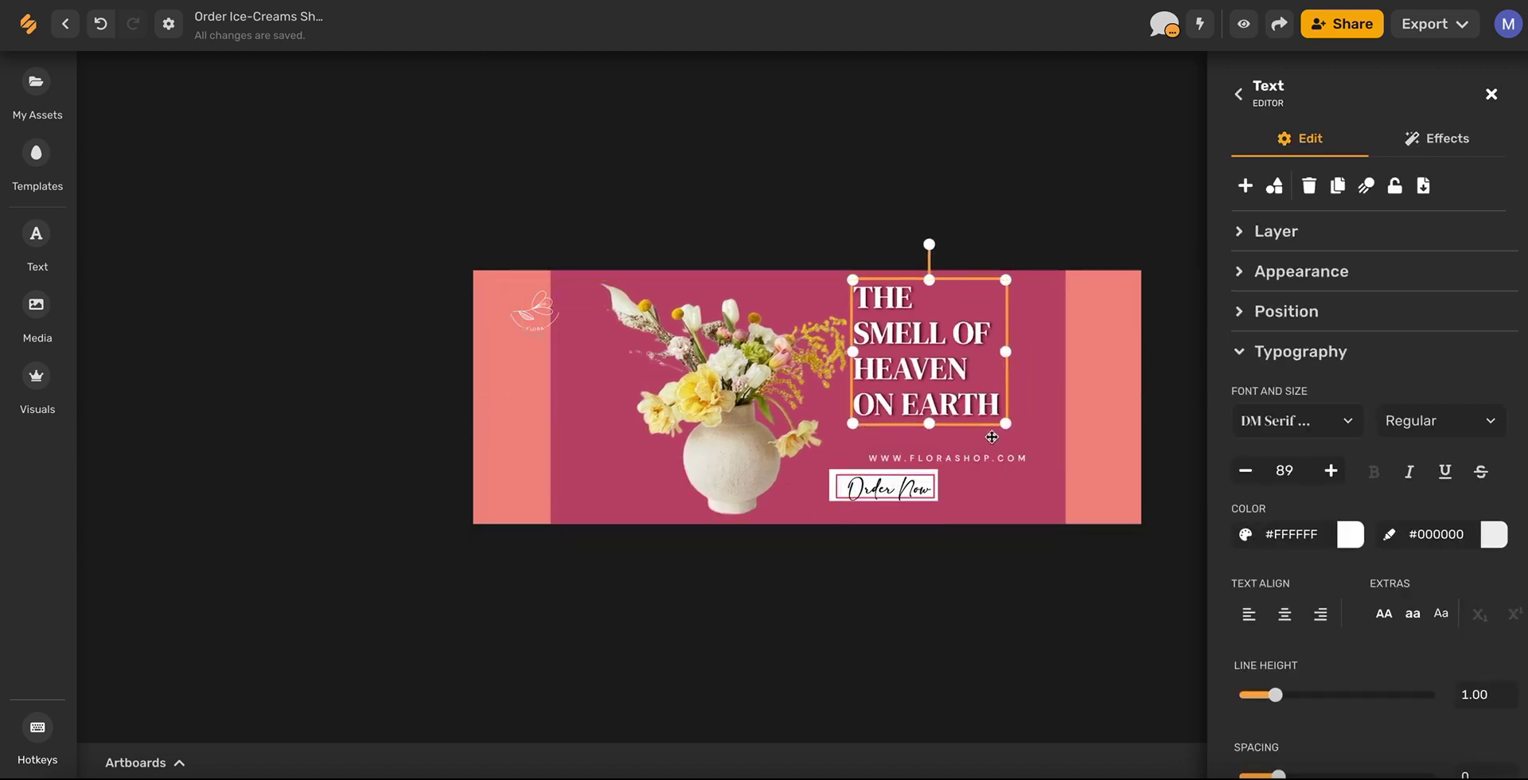
pyautogui.moveTo(923, 358); pyautogui.dragTo(939, 382)
# - Align the Order Now text, white box and inner frame as one button under the Facebook cover's website address
pyautogui.moveTo(888, 486)
pyautogui.mouseDown()
pyautogui.moveTo(914, 493)
pyautogui.moveTo(910, 481)
pyautogui.mouseUp()
pyautogui.click(846, 489)
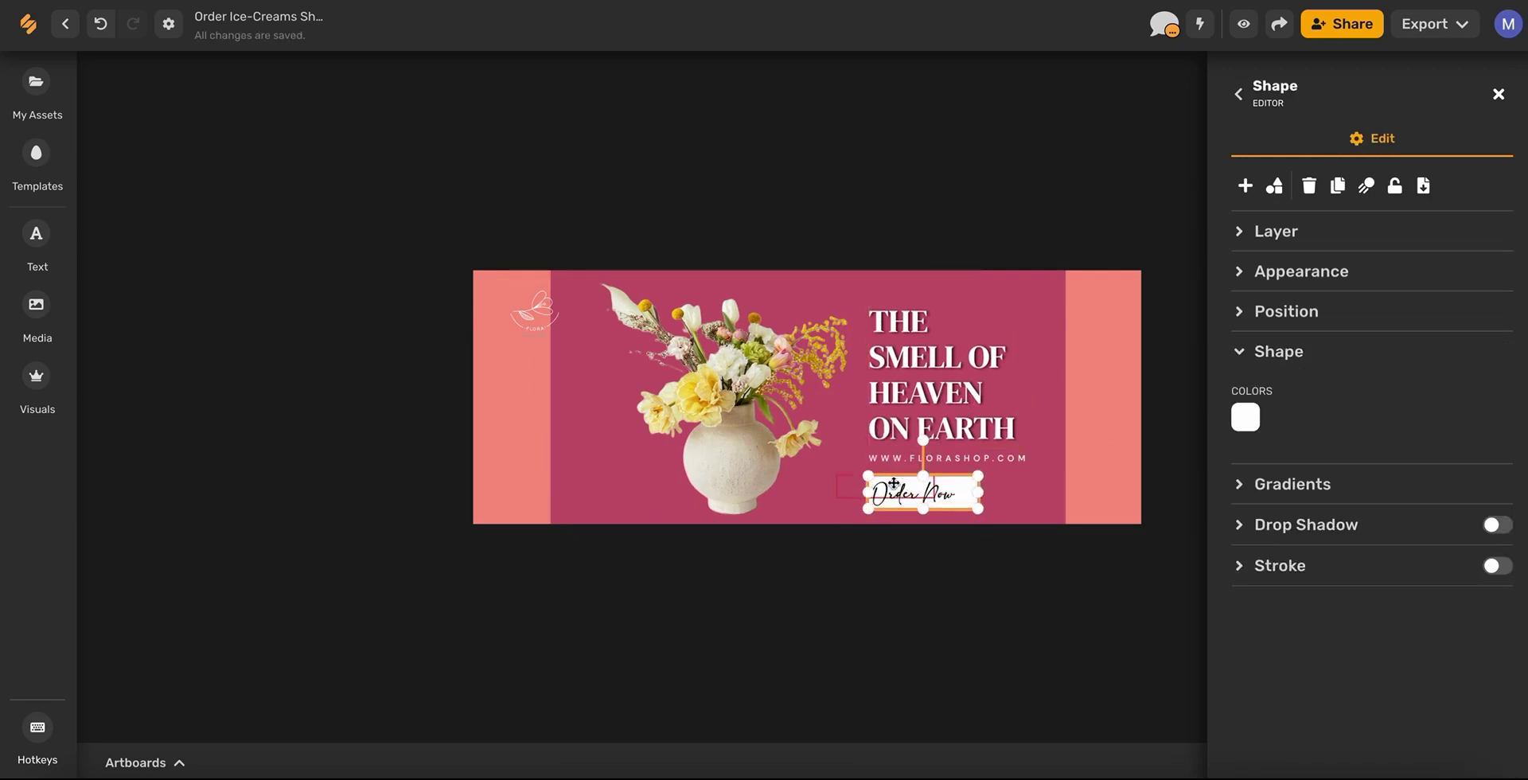
pyautogui.click(937, 498)
pyautogui.click(1018, 504)
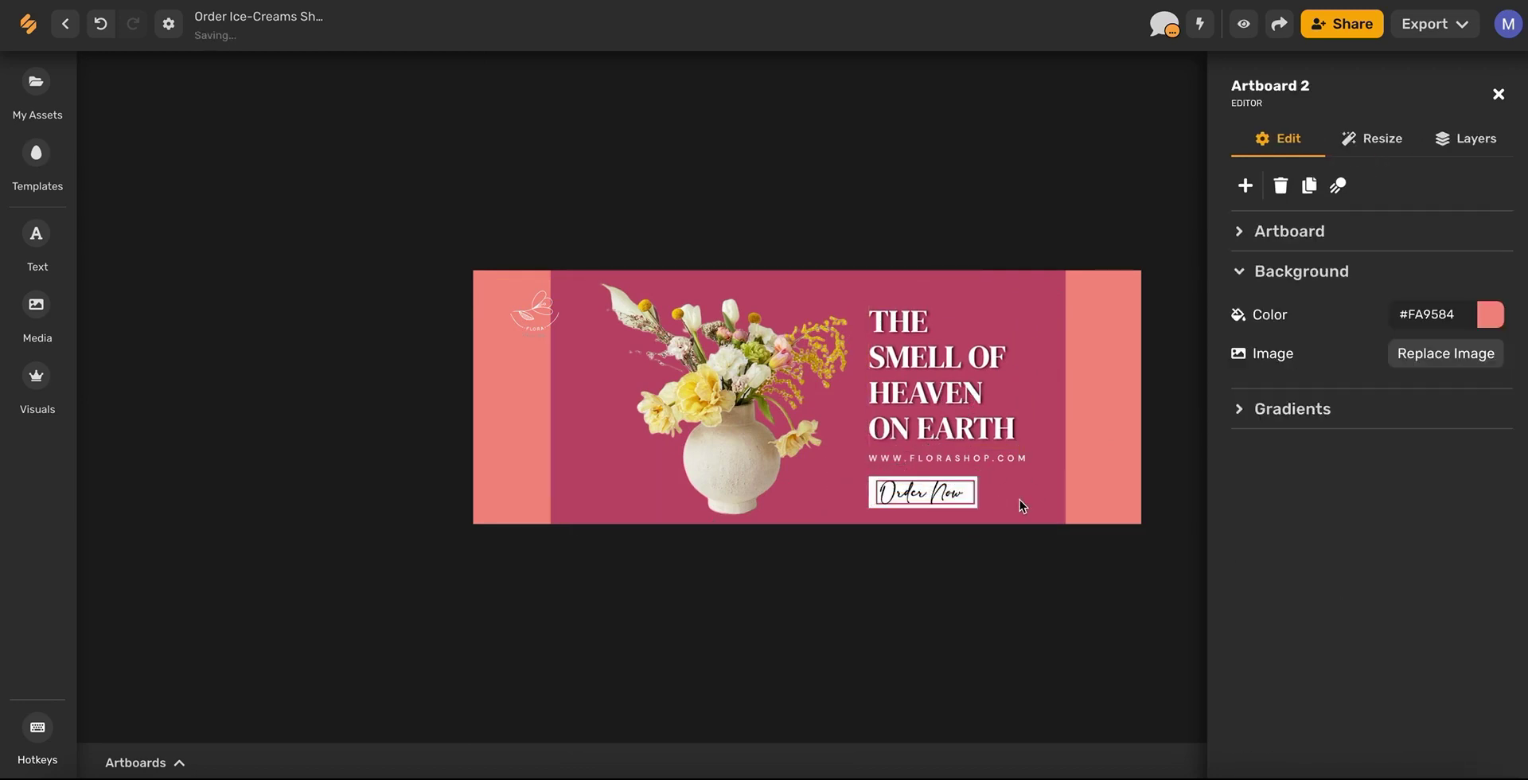
# - Adjust the inner frame so it sits evenly inside the white box around the Order Now text
pyautogui.click(955, 491)
pyautogui.moveTo(955, 491); pyautogui.dragTo(974, 500)
pyautogui.click(974, 499)
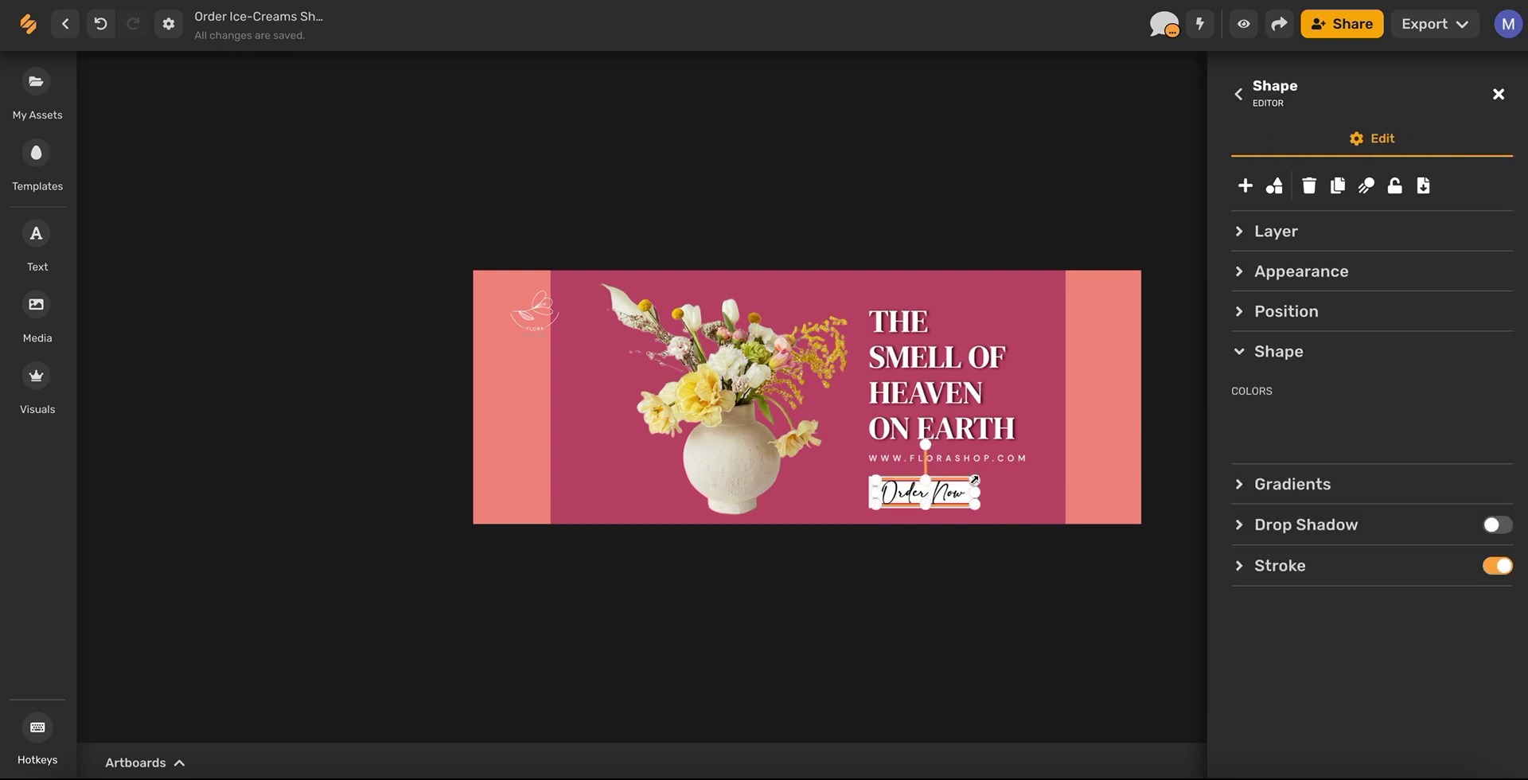
pyautogui.click(843, 501)
# - Delete the magenta rectangle covering the middle of the Facebook cover's coral background
pyautogui.click(533, 312)
pyautogui.click(1049, 280)
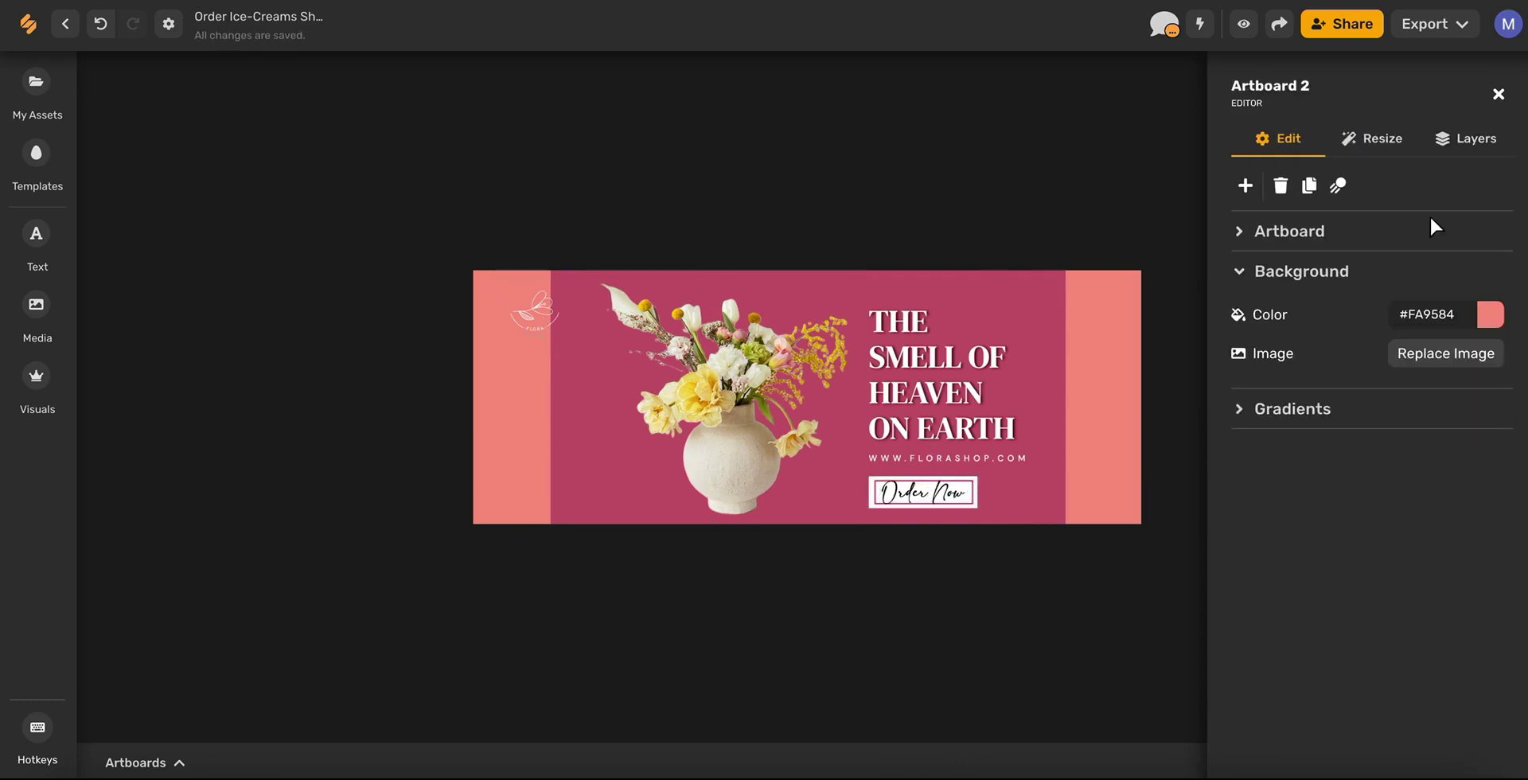
pyautogui.click(1466, 139)
pyautogui.click(1503, 608)
pyautogui.click(1046, 282)
pyautogui.press('Delete')
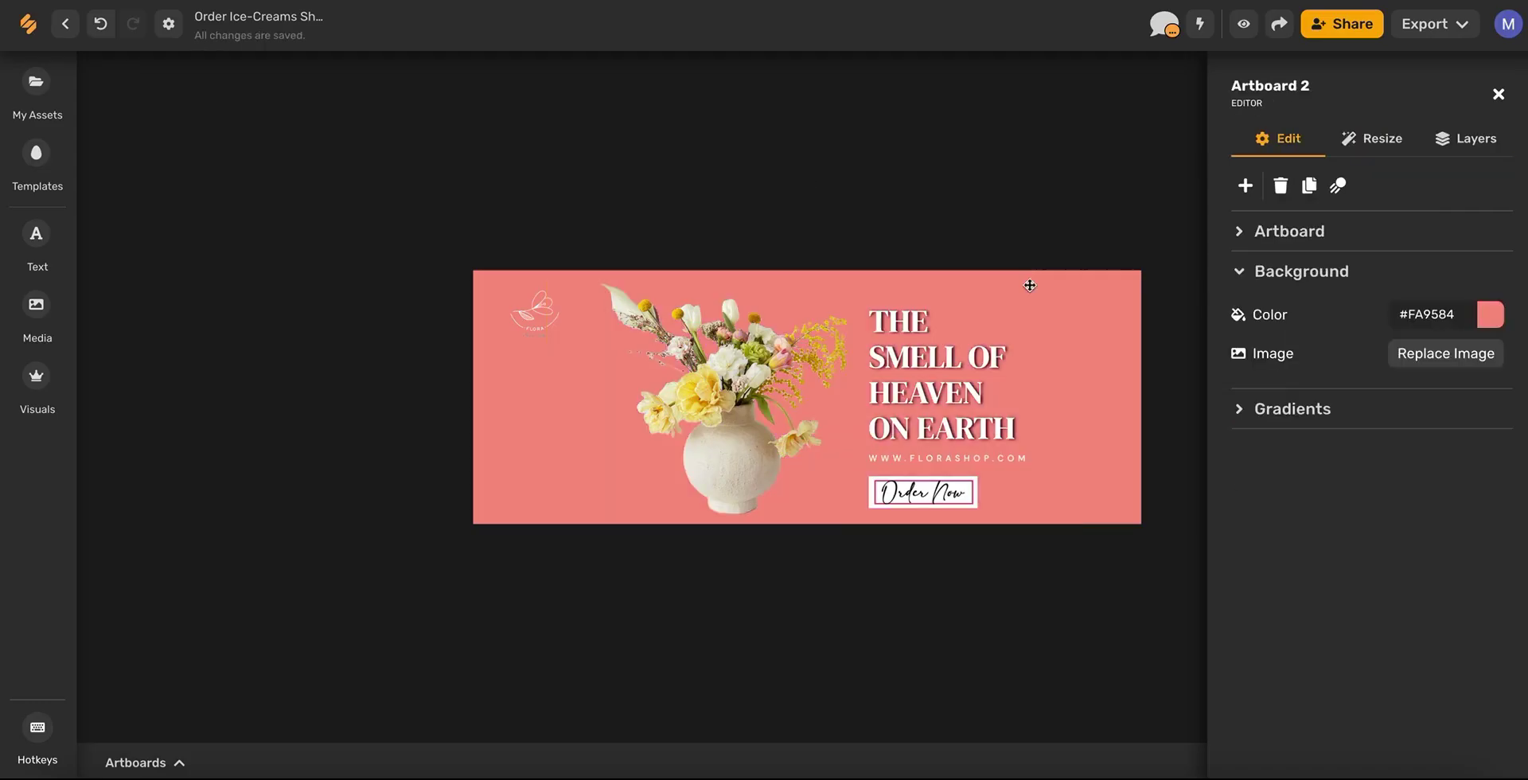
# - Nudge the flower vase slightly right and move the Flora logo closer to the cover's upper-left corner
pyautogui.click(736, 390)
pyautogui.moveTo(736, 390); pyautogui.dragTo(741, 387)
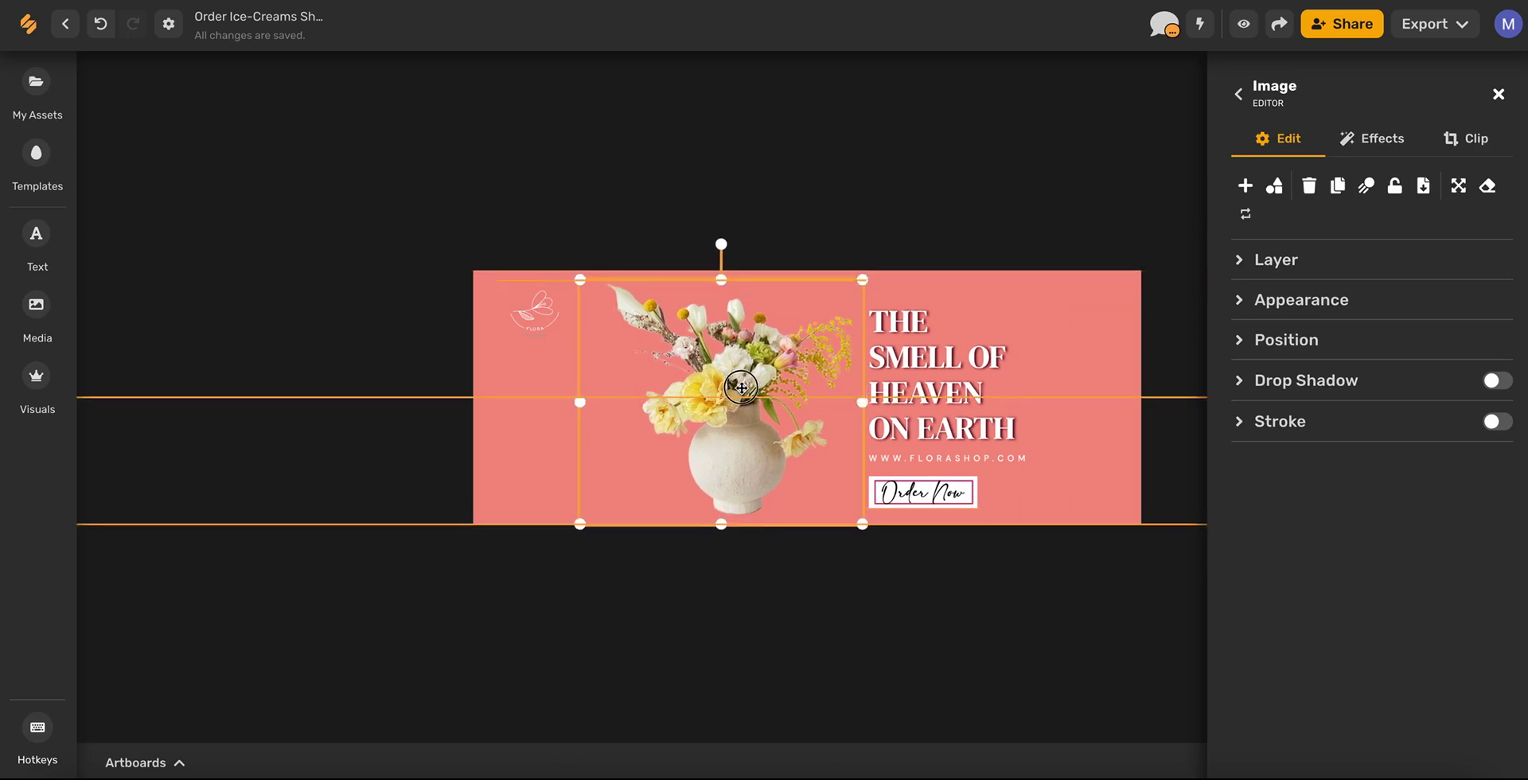
pyautogui.moveTo(533, 307); pyautogui.dragTo(518, 304)
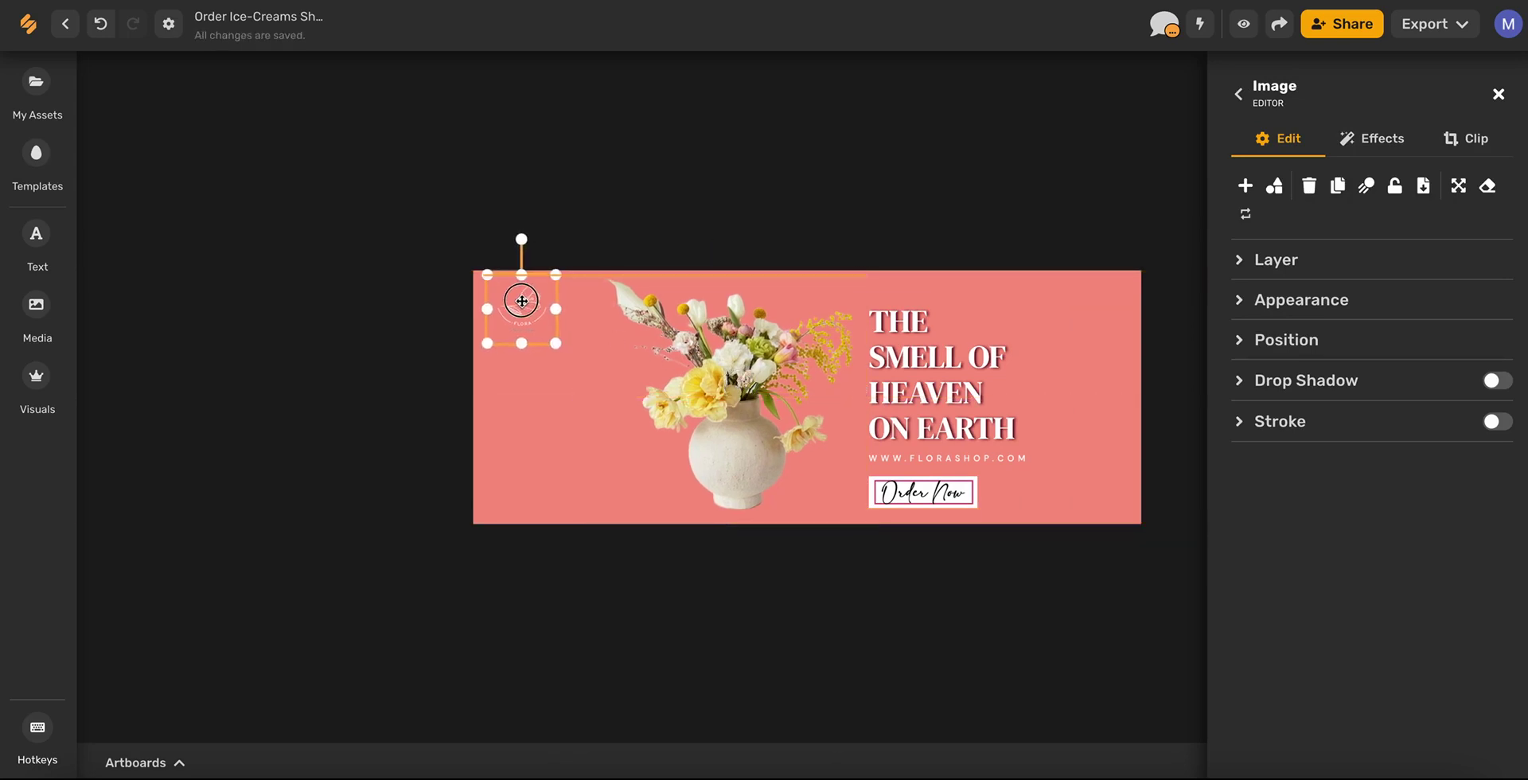
pyautogui.click(751, 183)
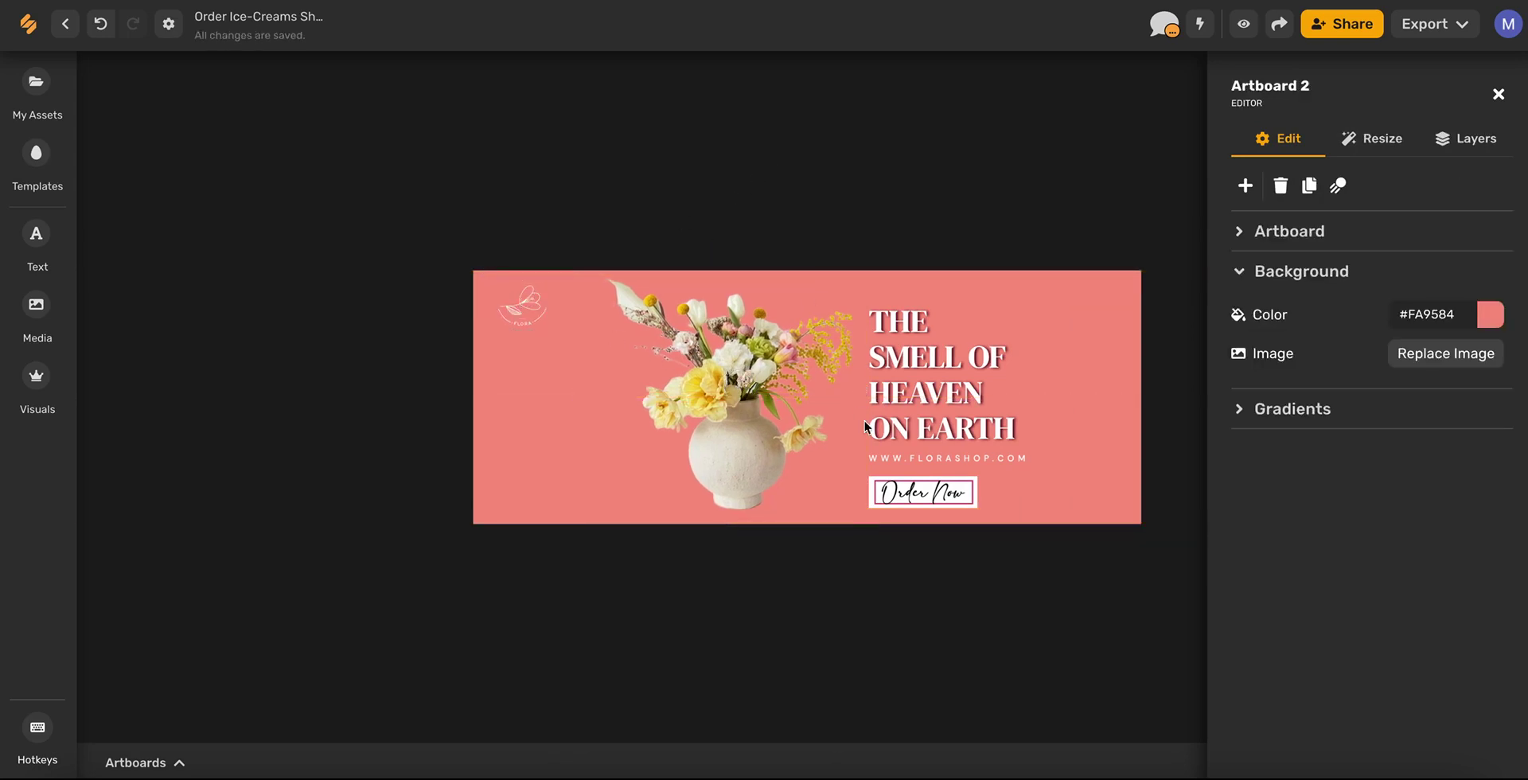
# - Duplicate the coral Facebook cover artboard and apply the Warm Flame gradient to the copy's background
pyautogui.click(170, 762)
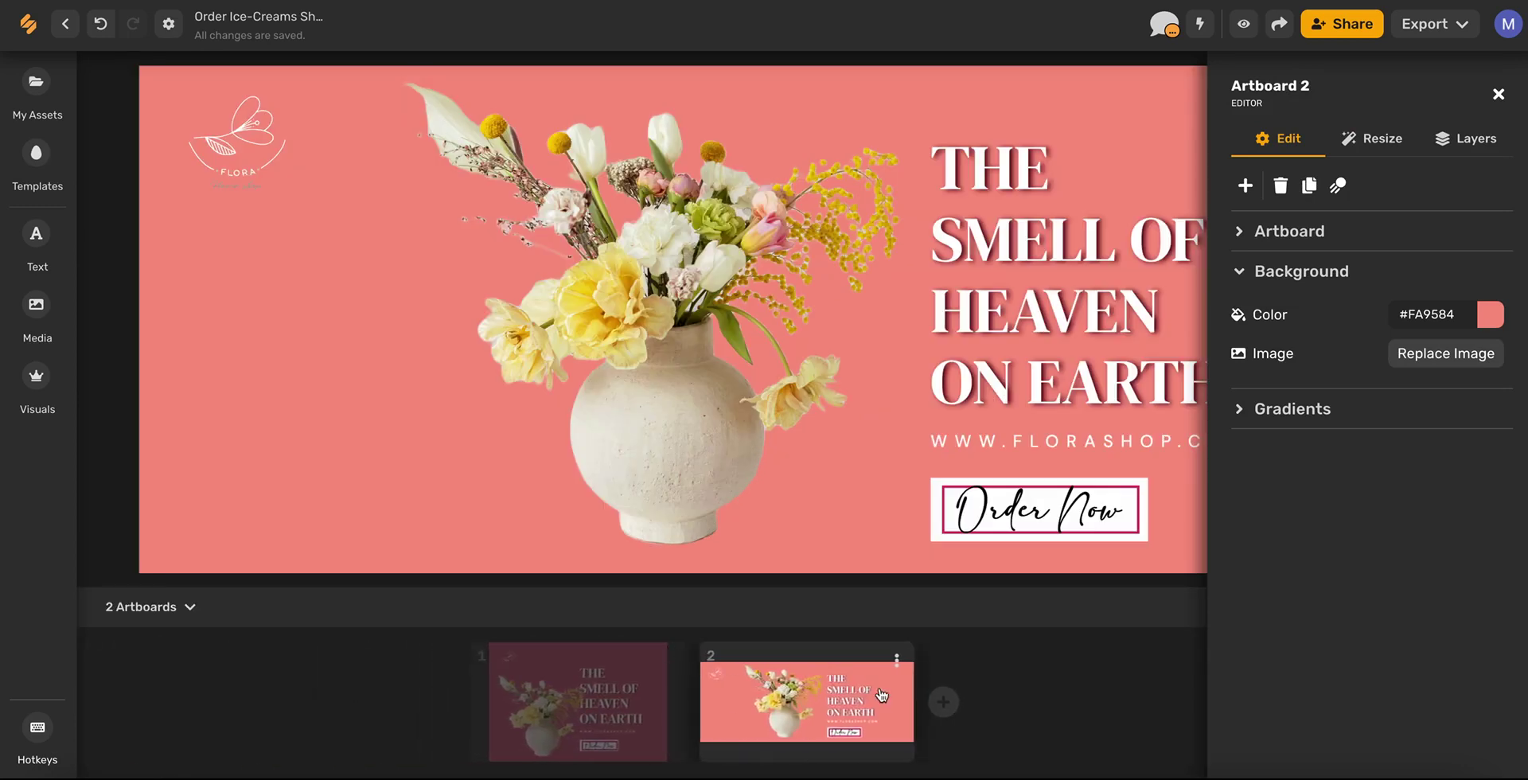
pyautogui.hotkey('ctrl', 'd')
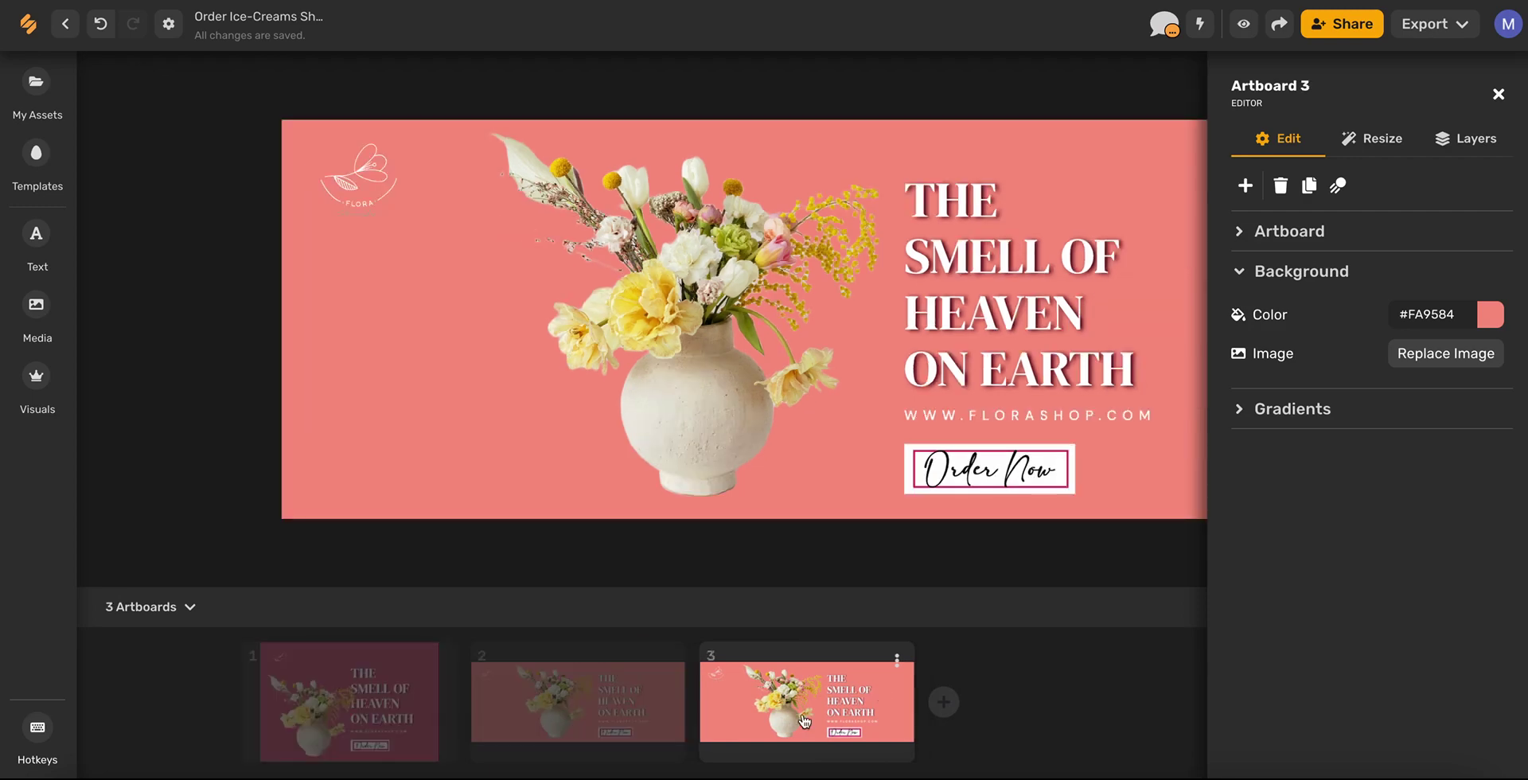
pyautogui.click(1292, 409)
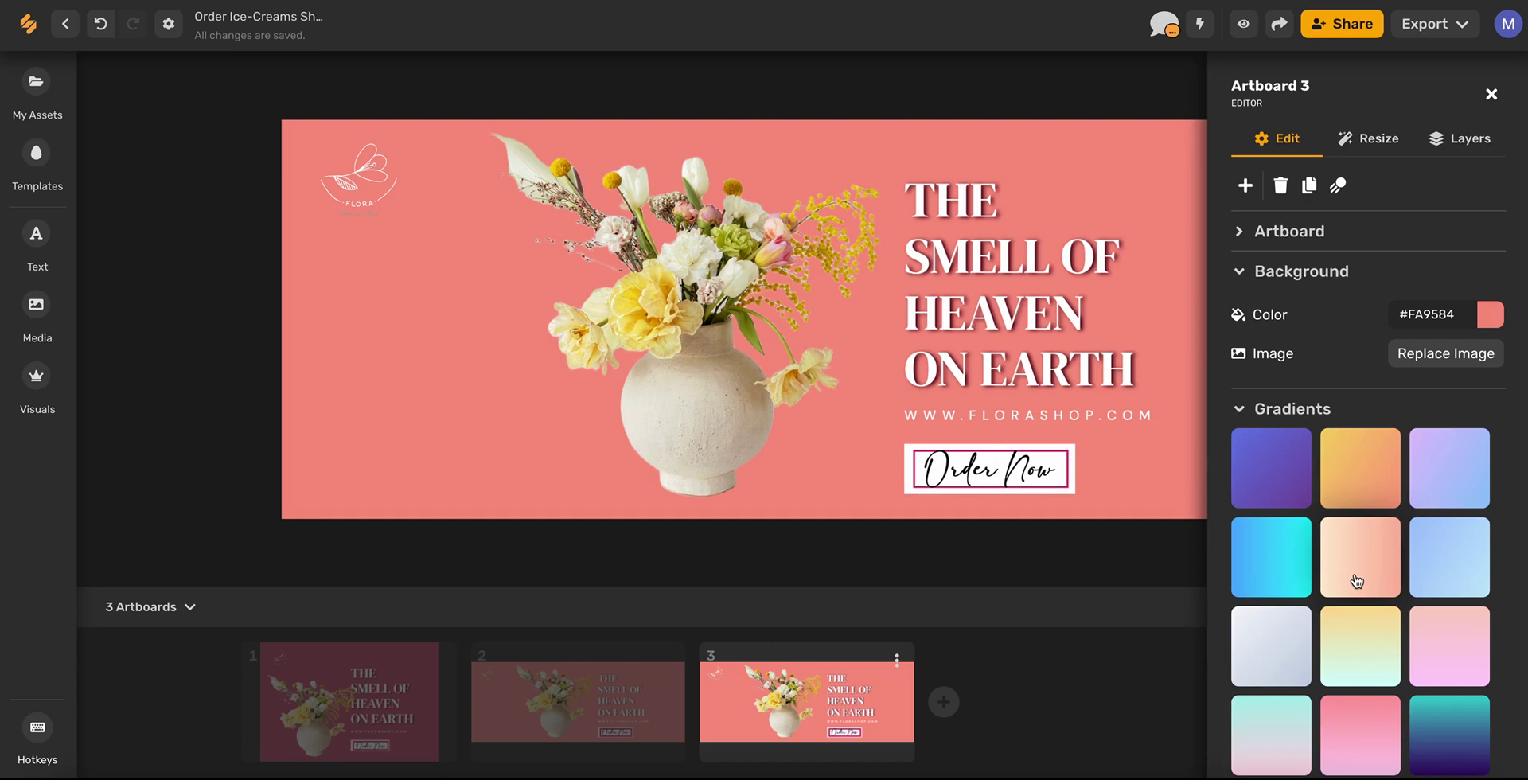
pyautogui.scroll(-5, 1356, 580)
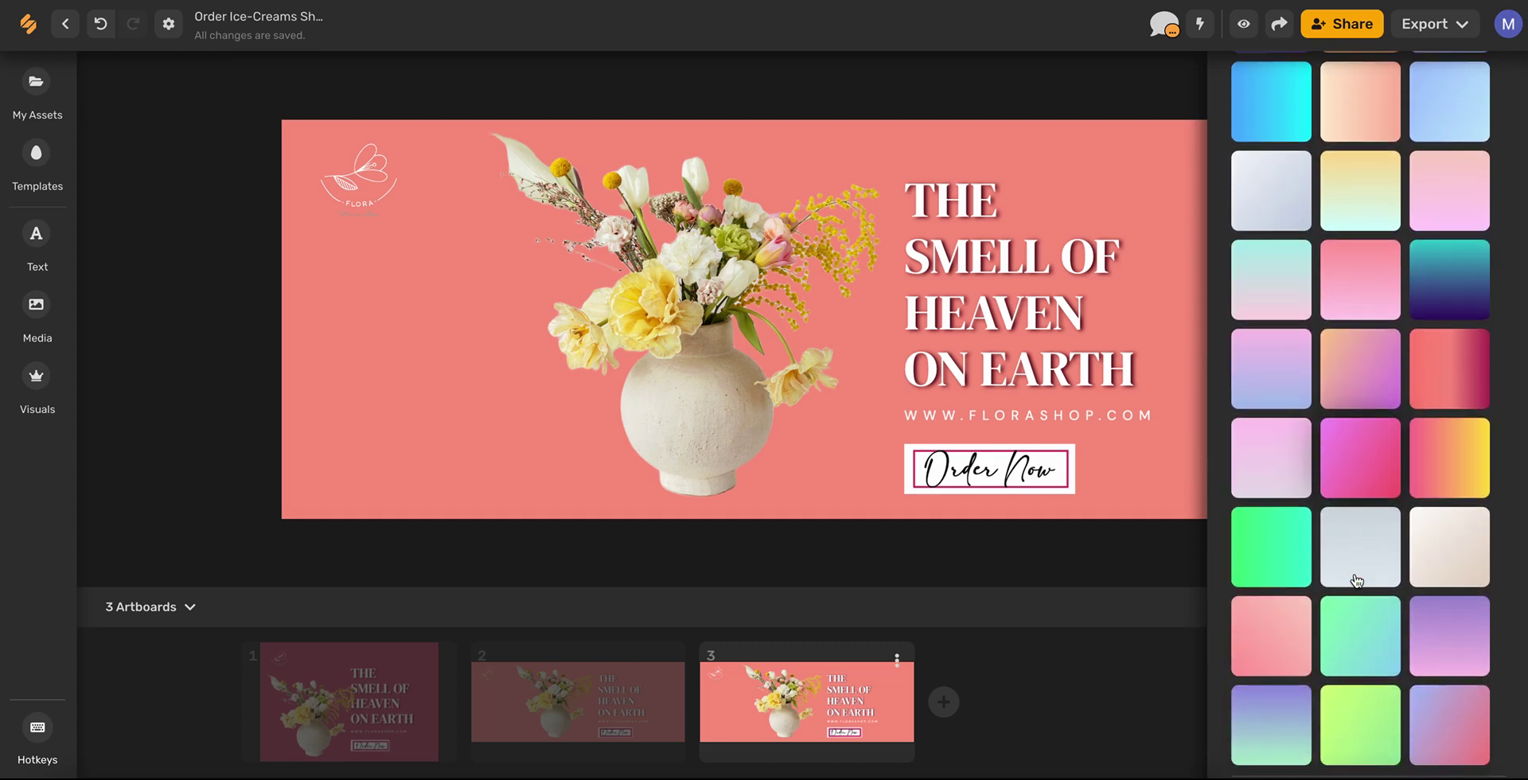
pyautogui.click(1277, 684)
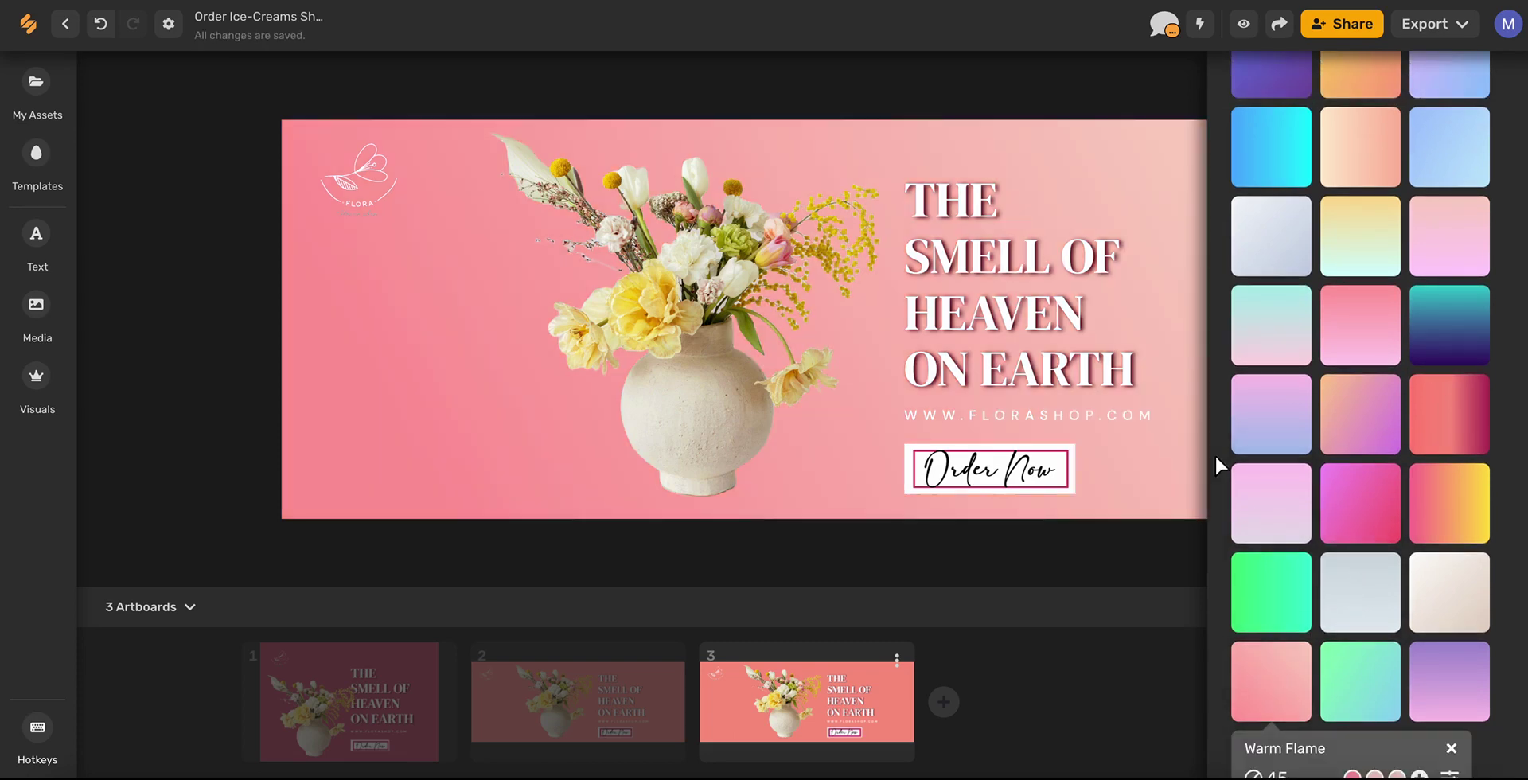
pyautogui.scroll(-2, 1043, 468)
pyautogui.scroll(2, 1298, 142)
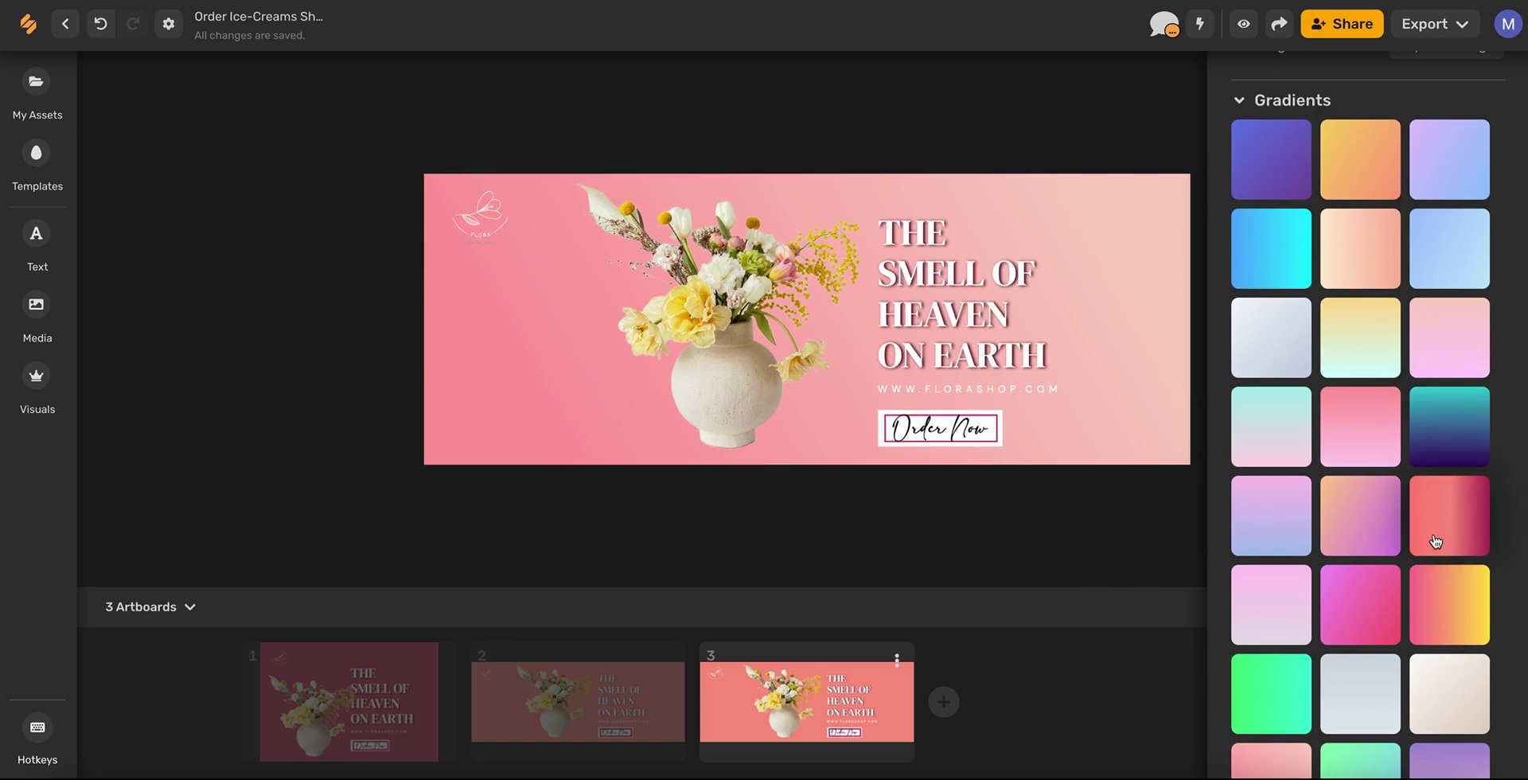
pyautogui.scroll(-3, 1435, 541)
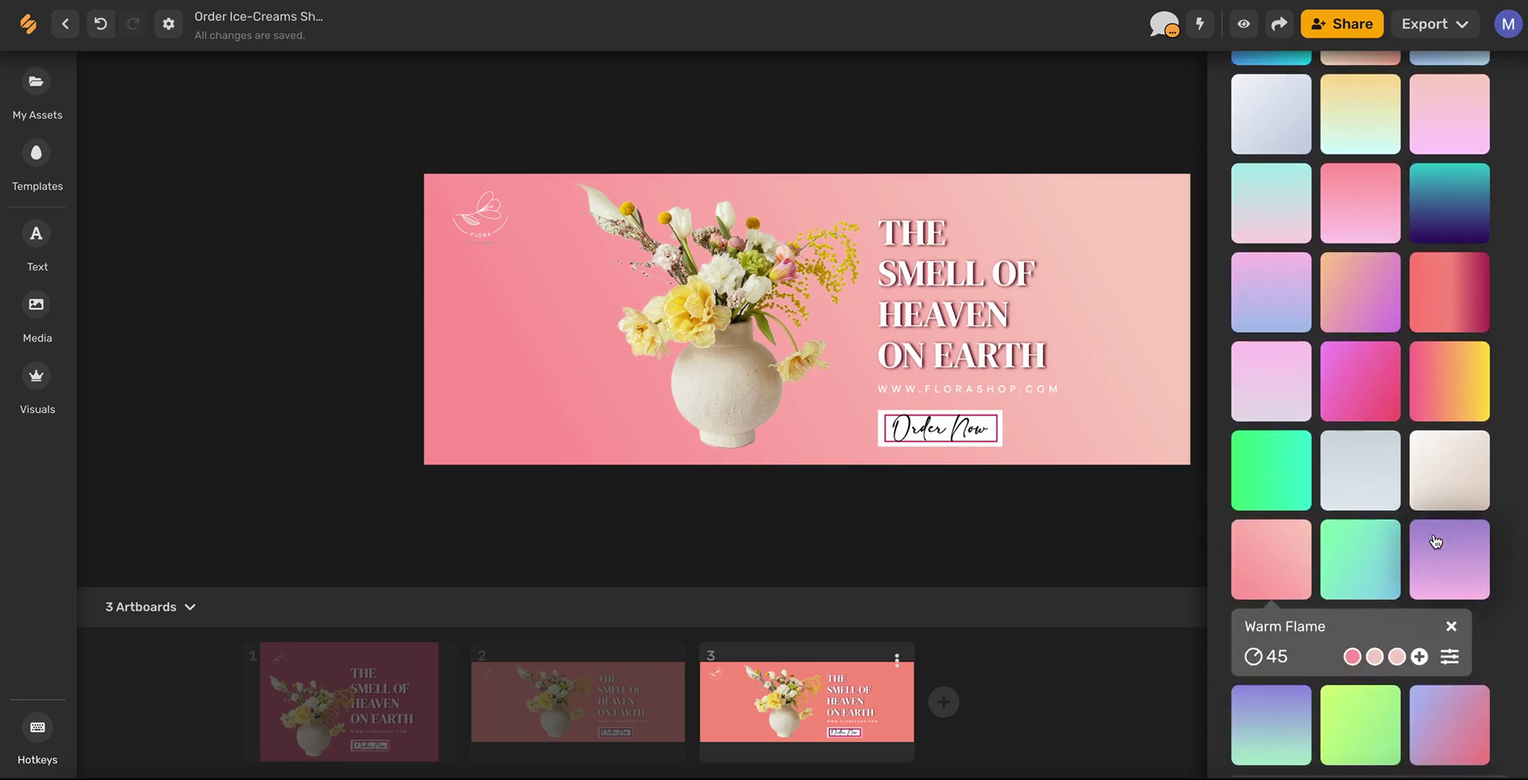
# - Recolour the Warm Flame gradient from the Flora Flowers palette, with orange F9AE54 as the first stop and coral for the other two
pyautogui.click(1352, 657)
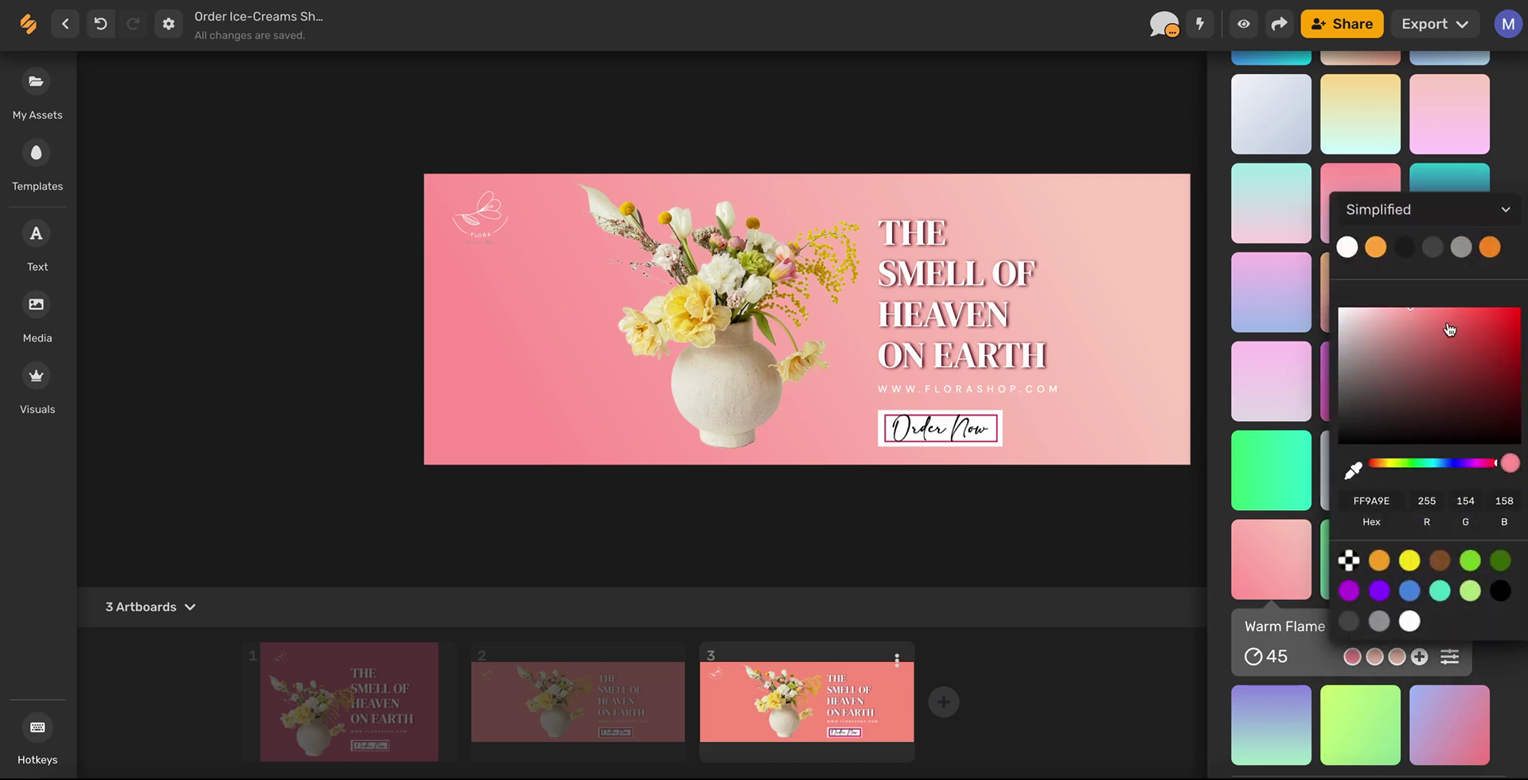
pyautogui.click(1506, 211)
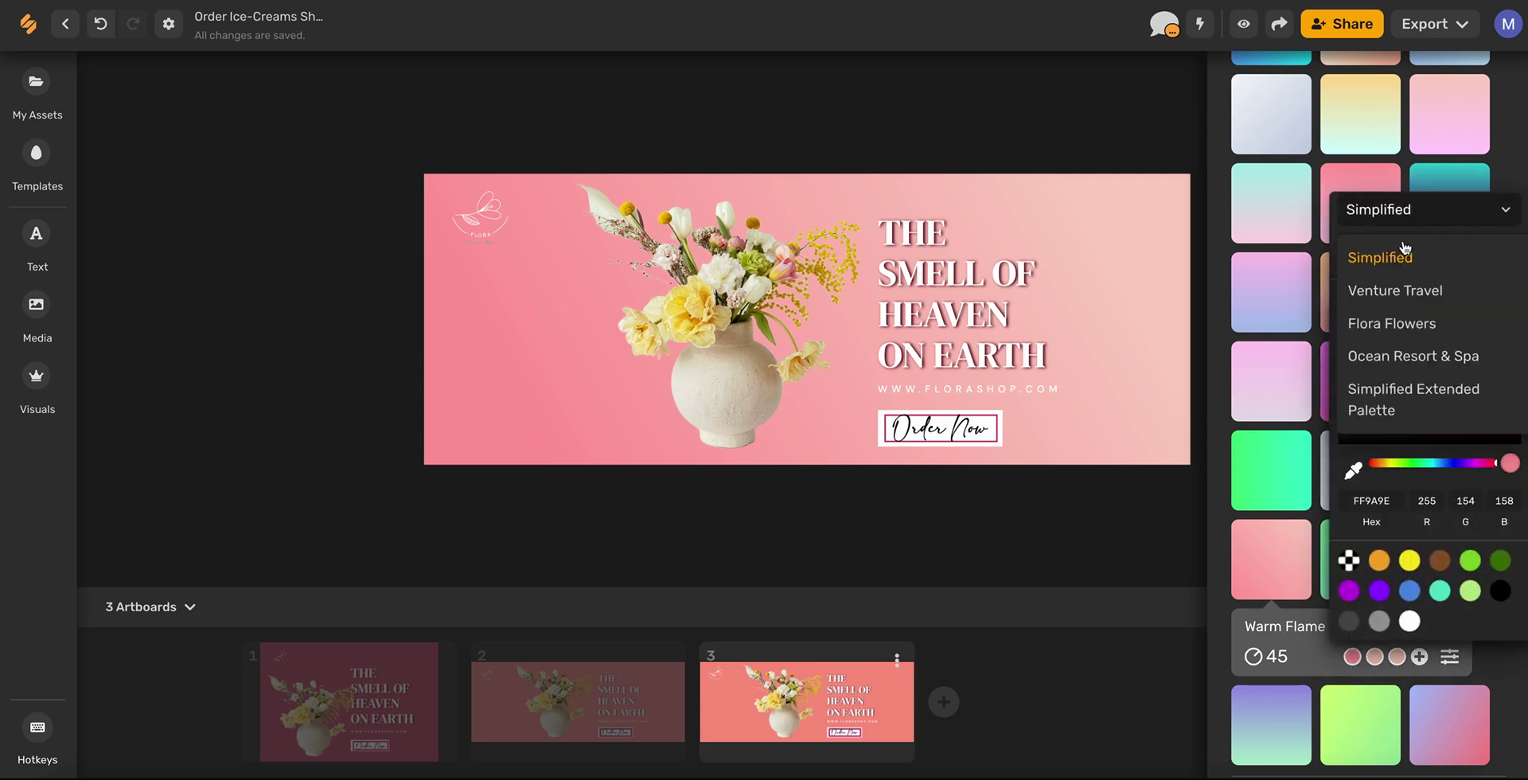
pyautogui.click(1389, 325)
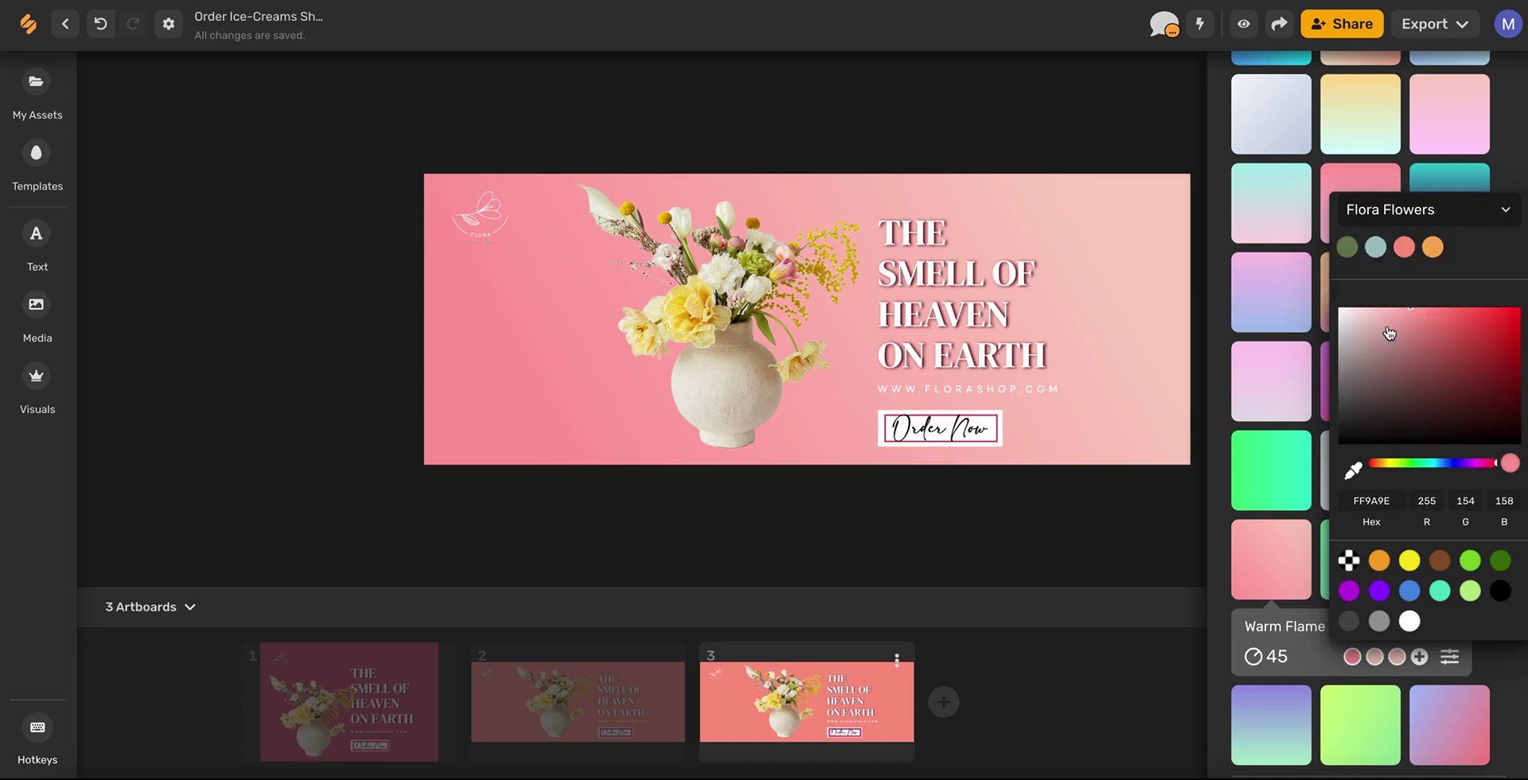
pyautogui.click(1353, 253)
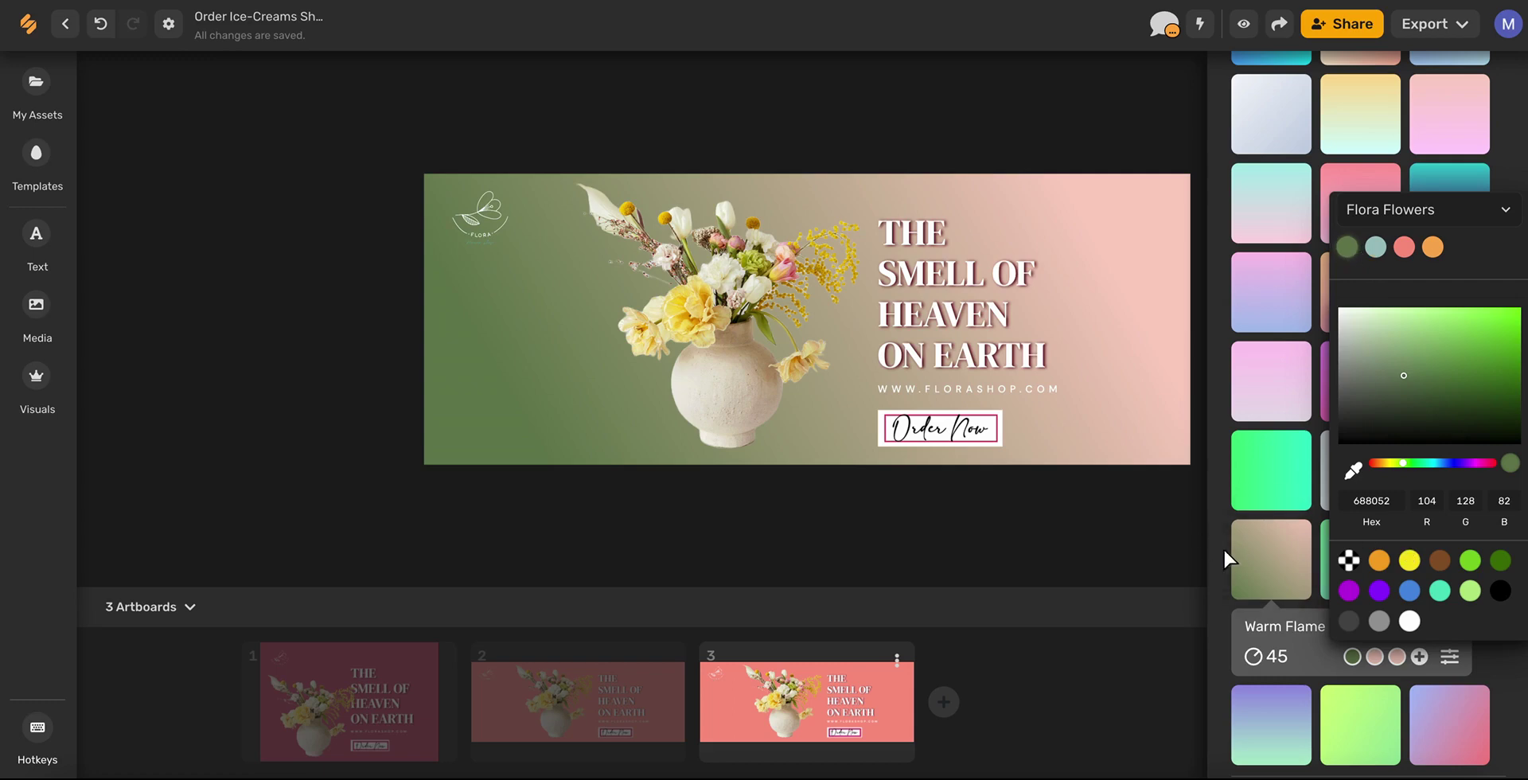
pyautogui.click(1432, 247)
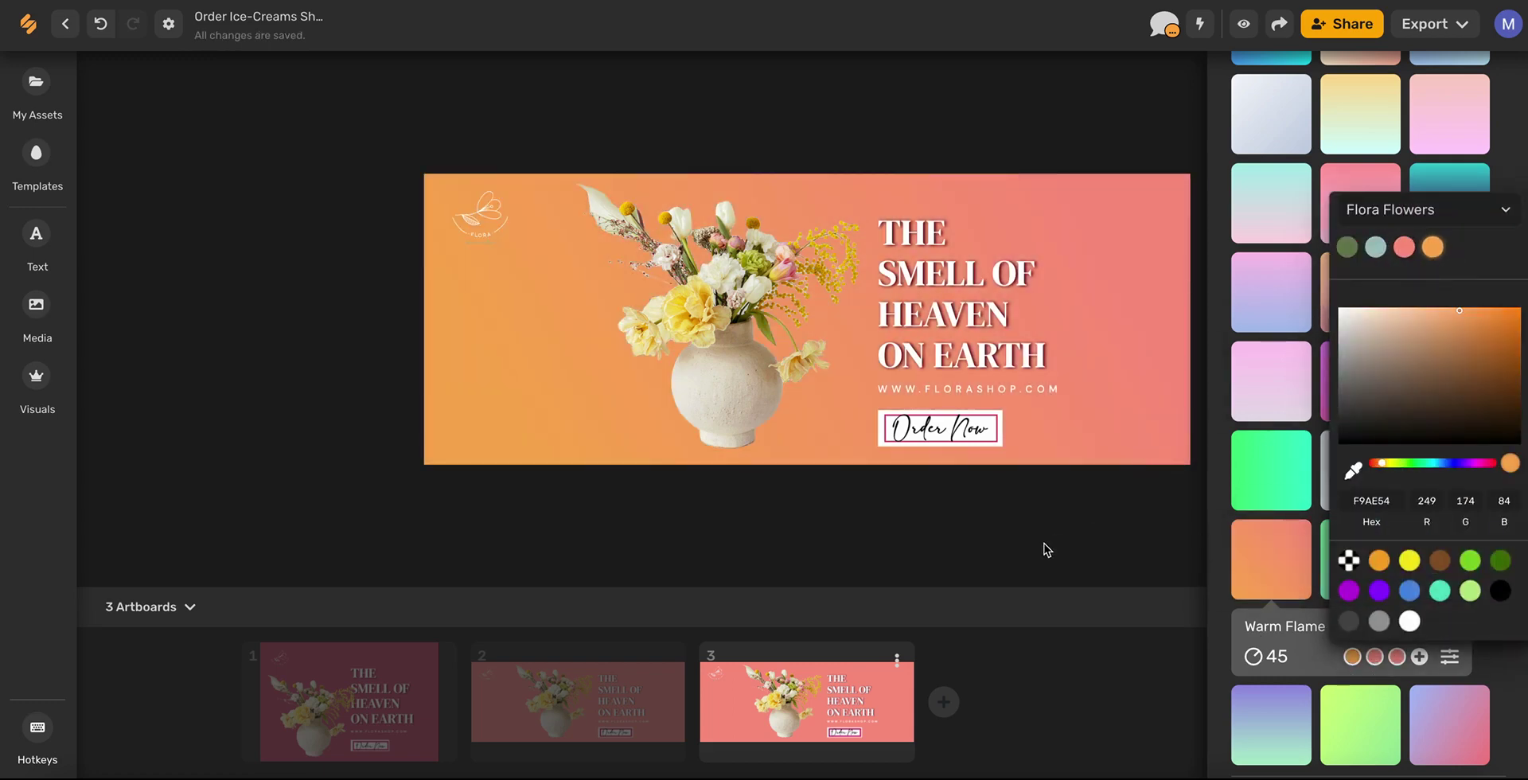
pyautogui.click(1315, 651)
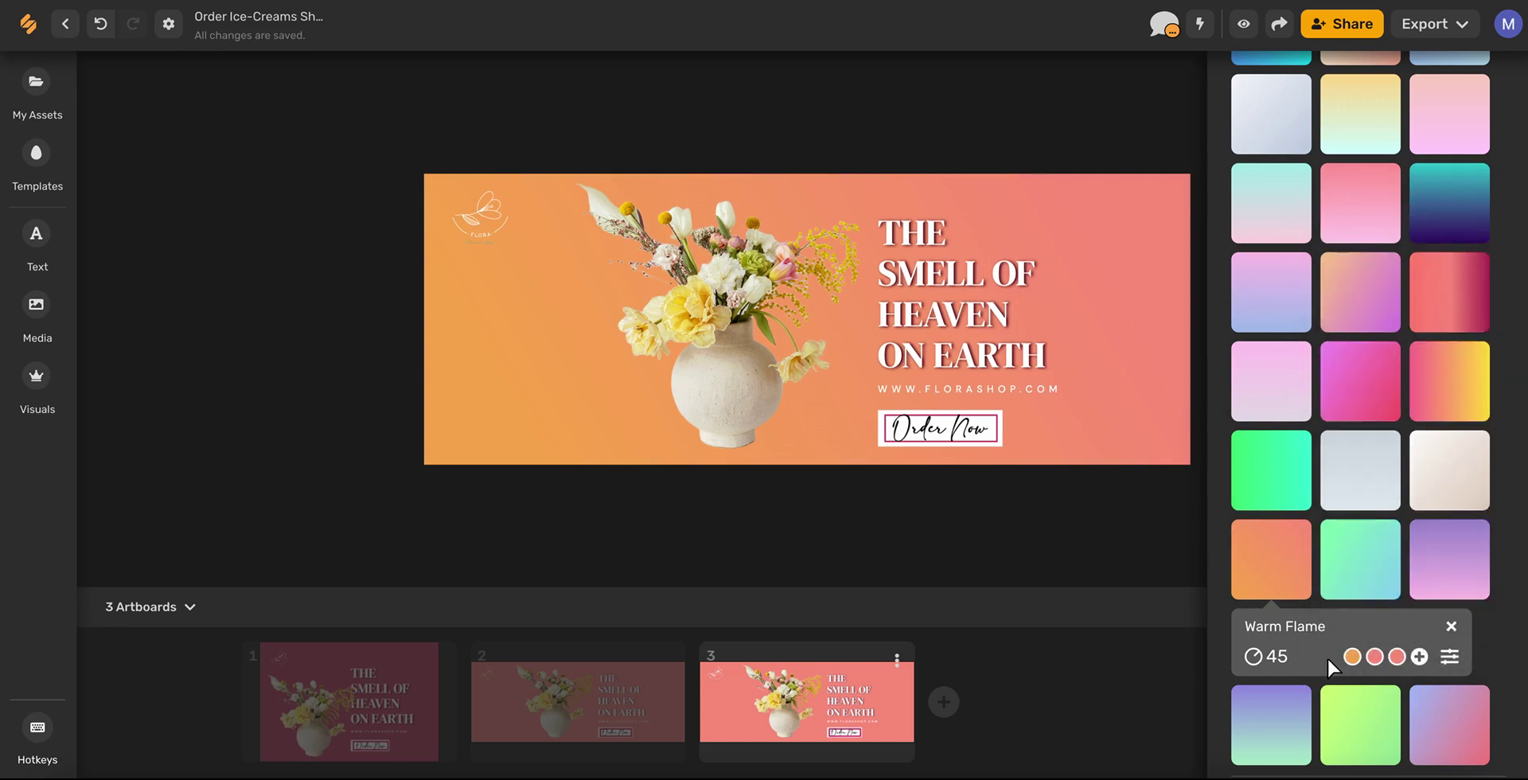
# - Set the Warm Flame gradient's angle to 203 and close the artboard's editing settings
pyautogui.click(1266, 661)
pyautogui.moveTo(1328, 658); pyautogui.dragTo(1384, 665)
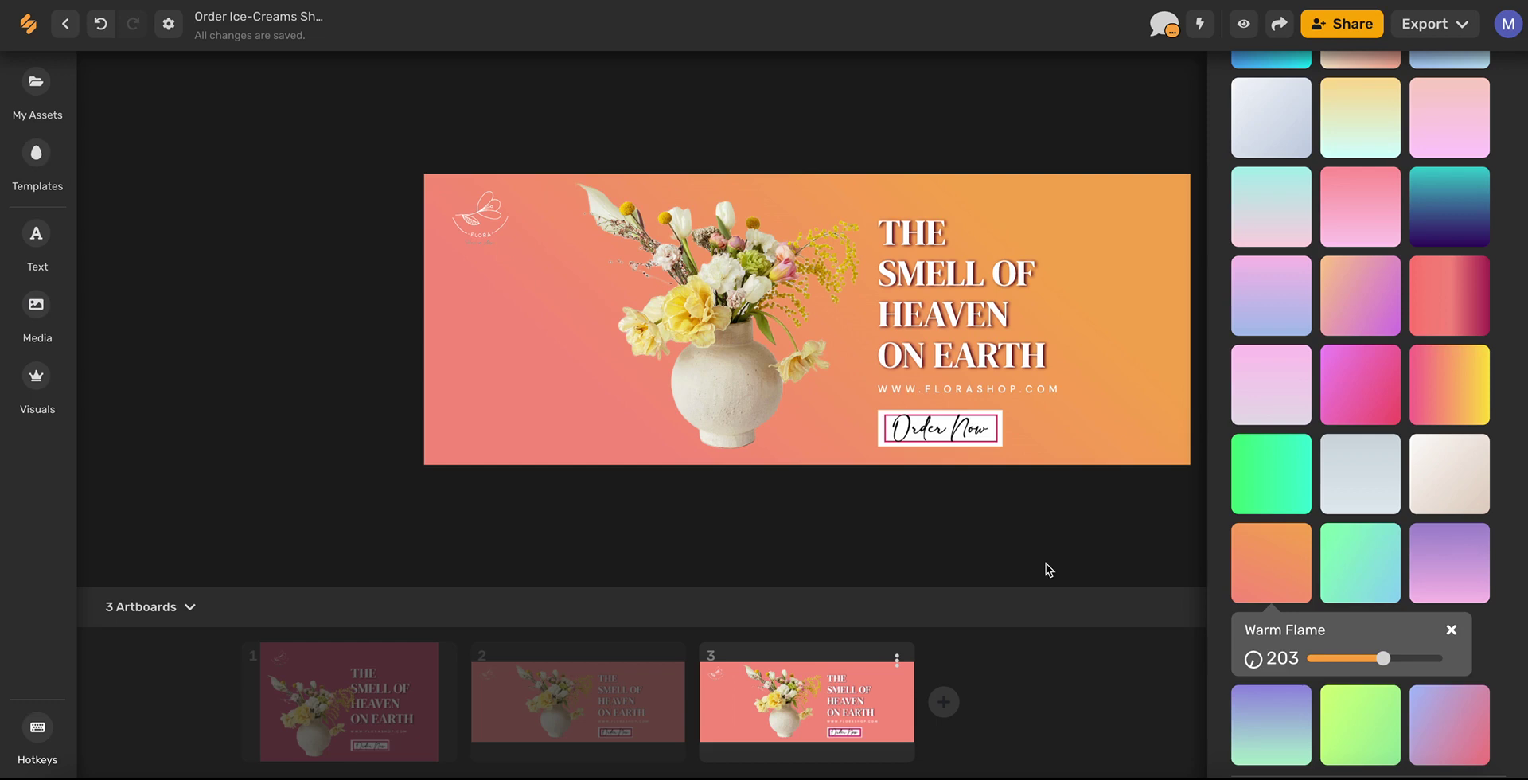
pyautogui.click(1452, 630)
pyautogui.scroll(2, 1103, 509)
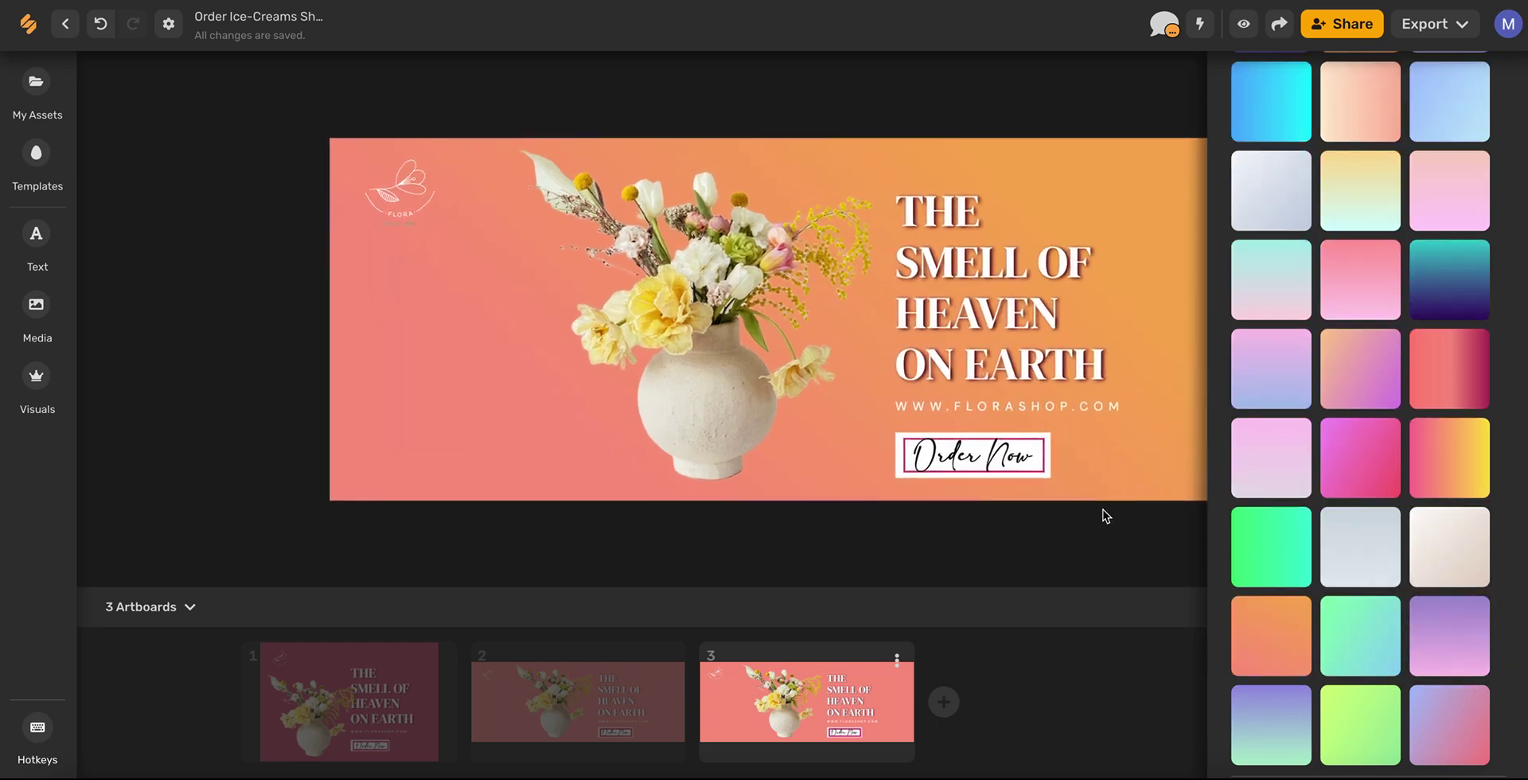
pyautogui.scroll(-3, 1102, 509)
pyautogui.scroll(6, 1487, 112)
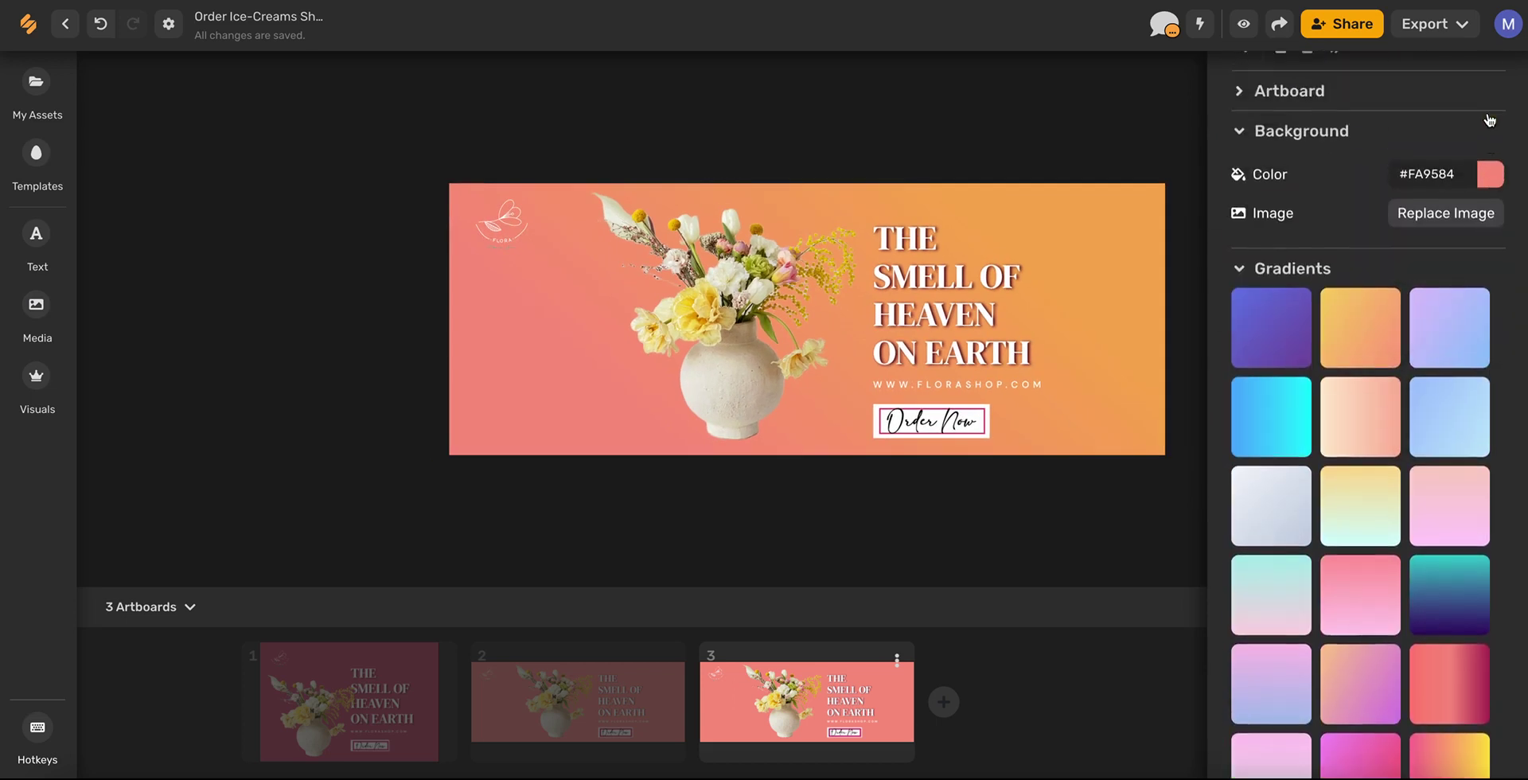
pyautogui.click(1491, 94)
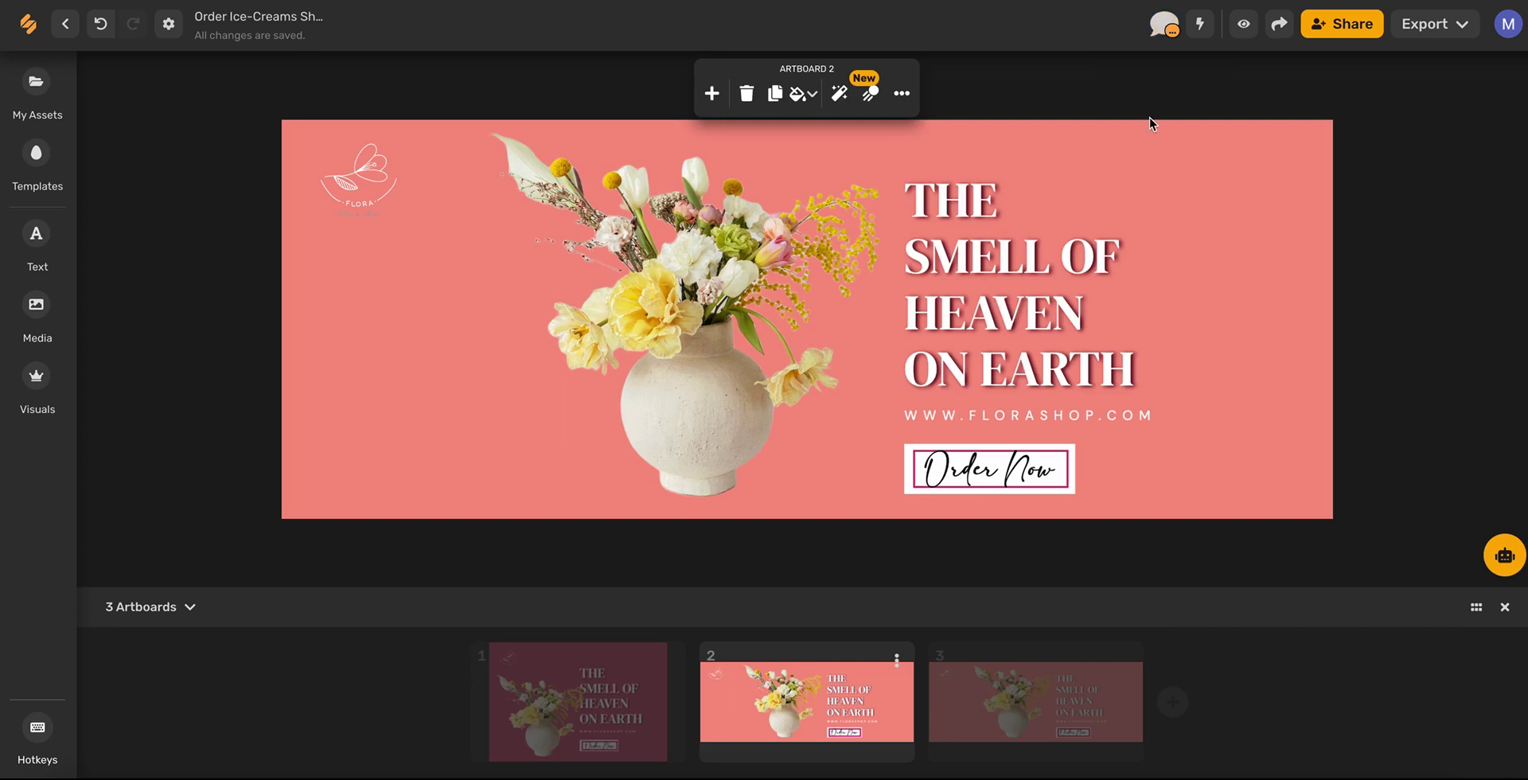
# - Turn on the project's web preview link for sharing and check the role available for invited guests
pyautogui.click(1164, 32)
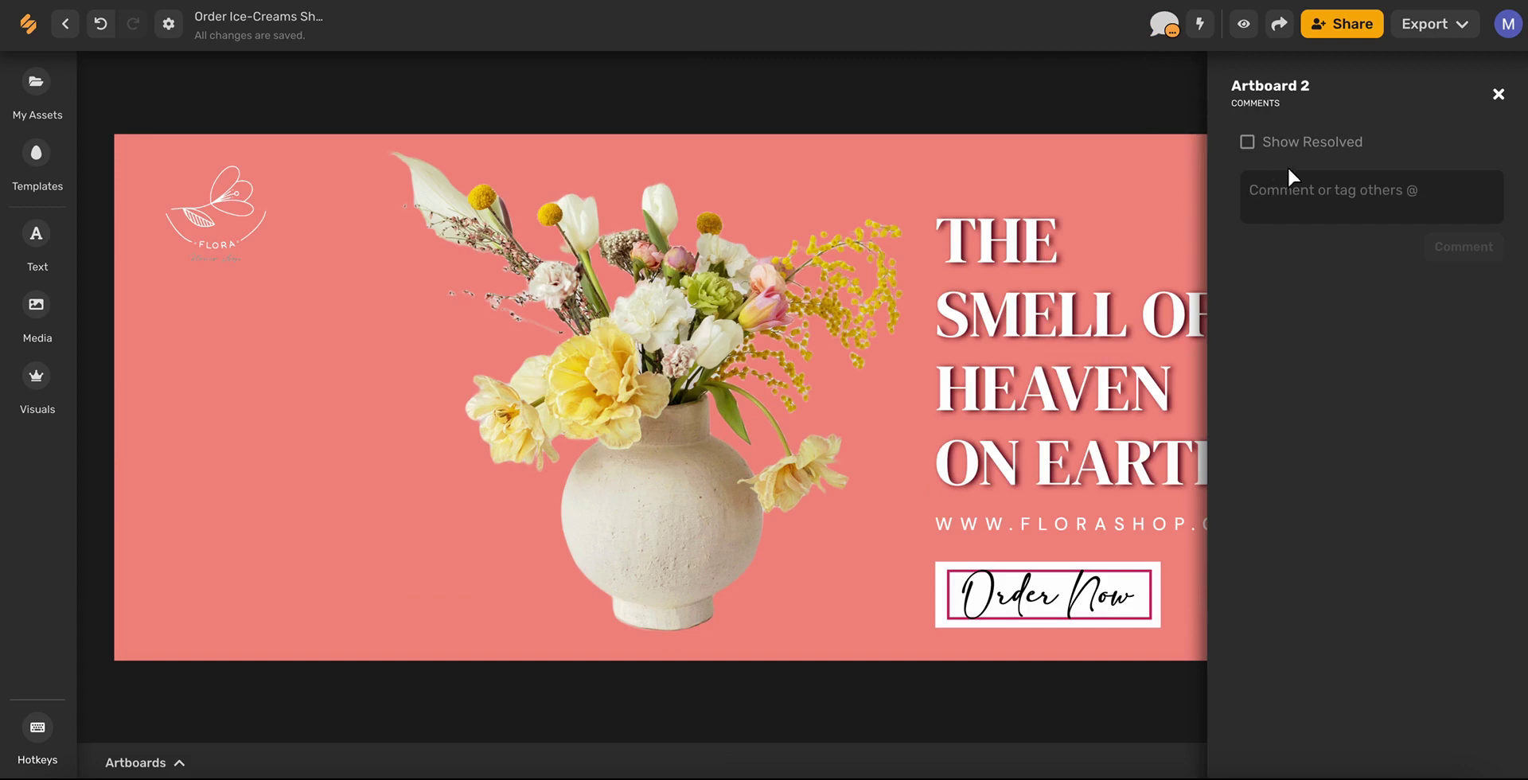
pyautogui.click(1340, 34)
pyautogui.click(965, 301)
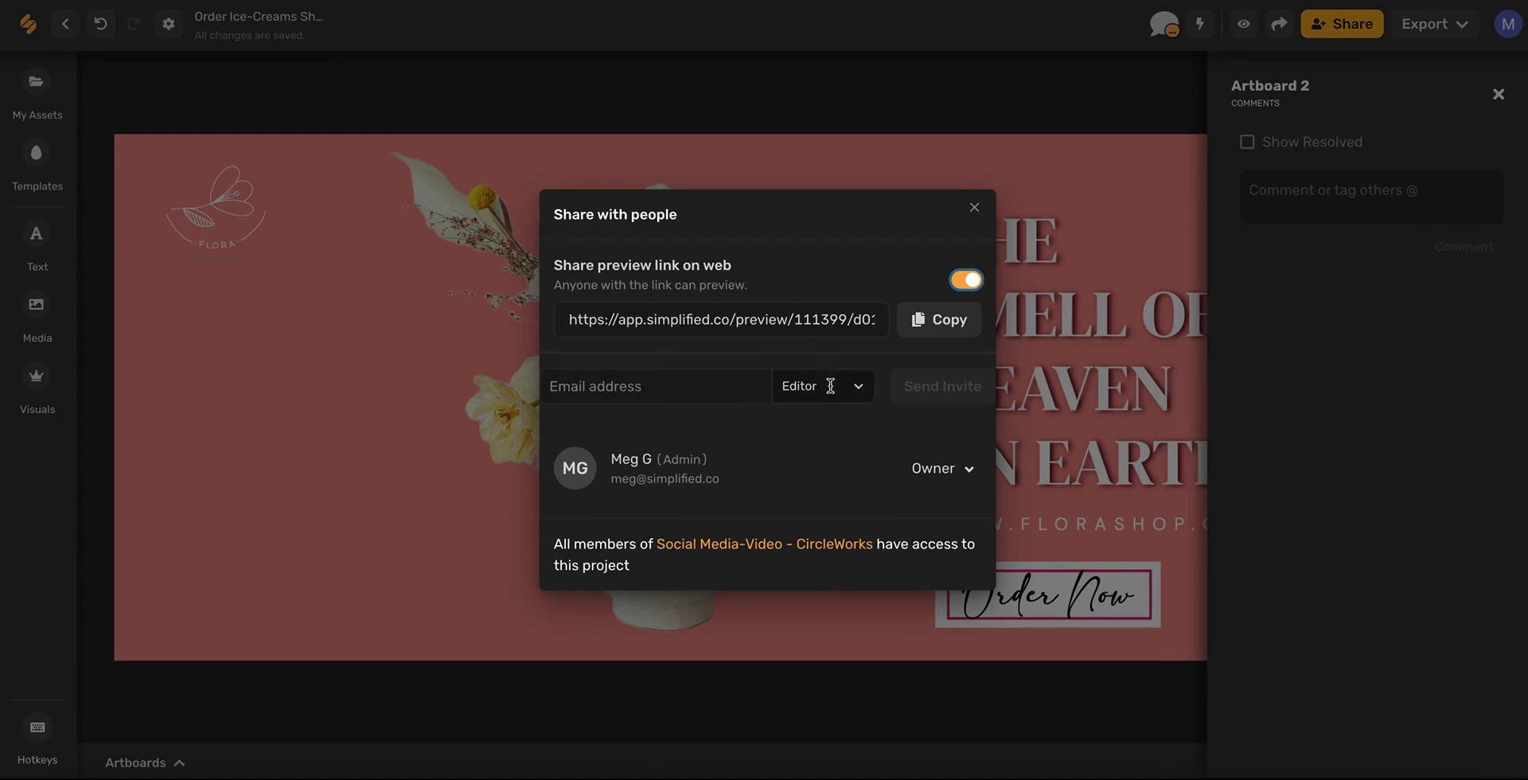
pyautogui.click(857, 386)
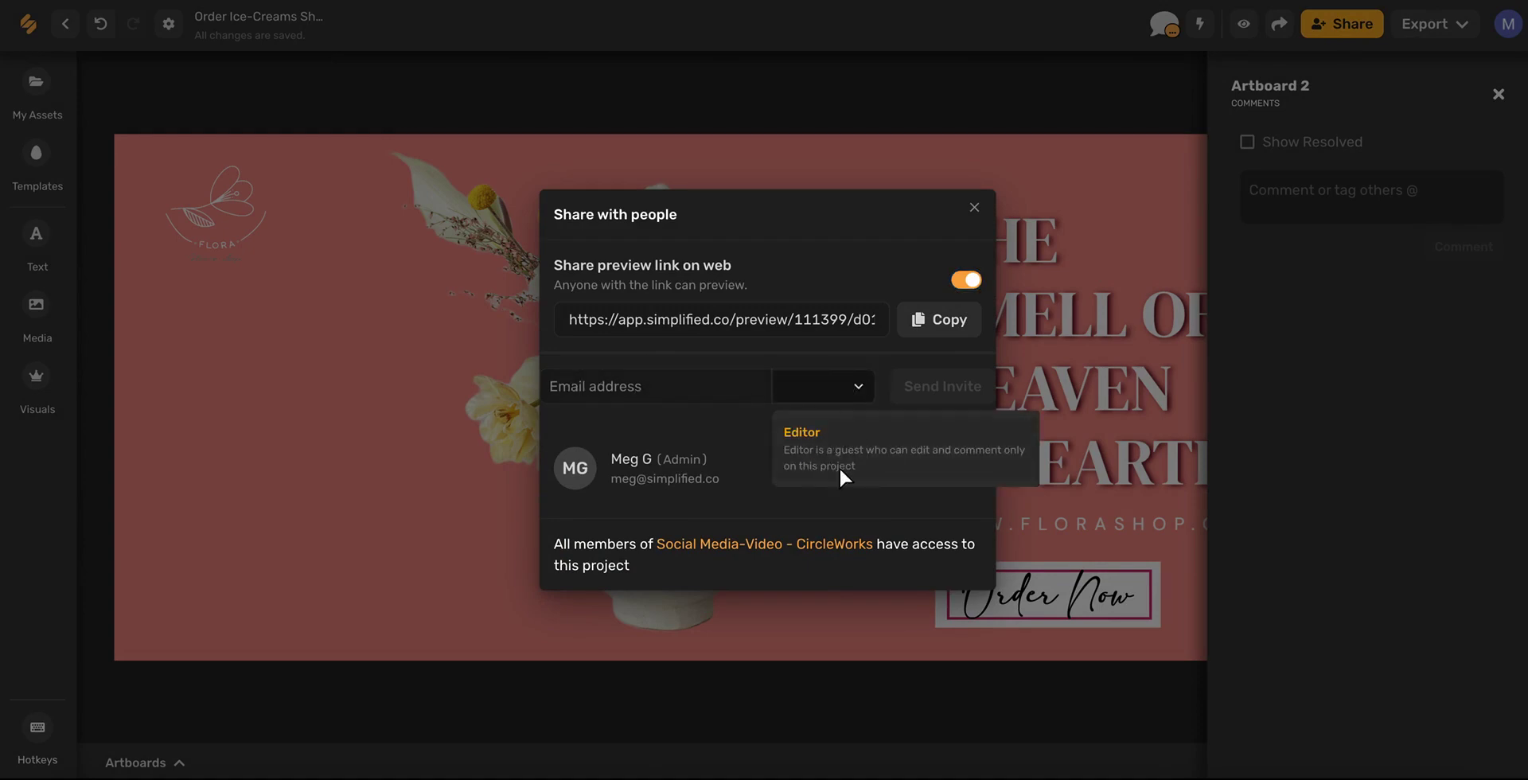
pyautogui.click(865, 385)
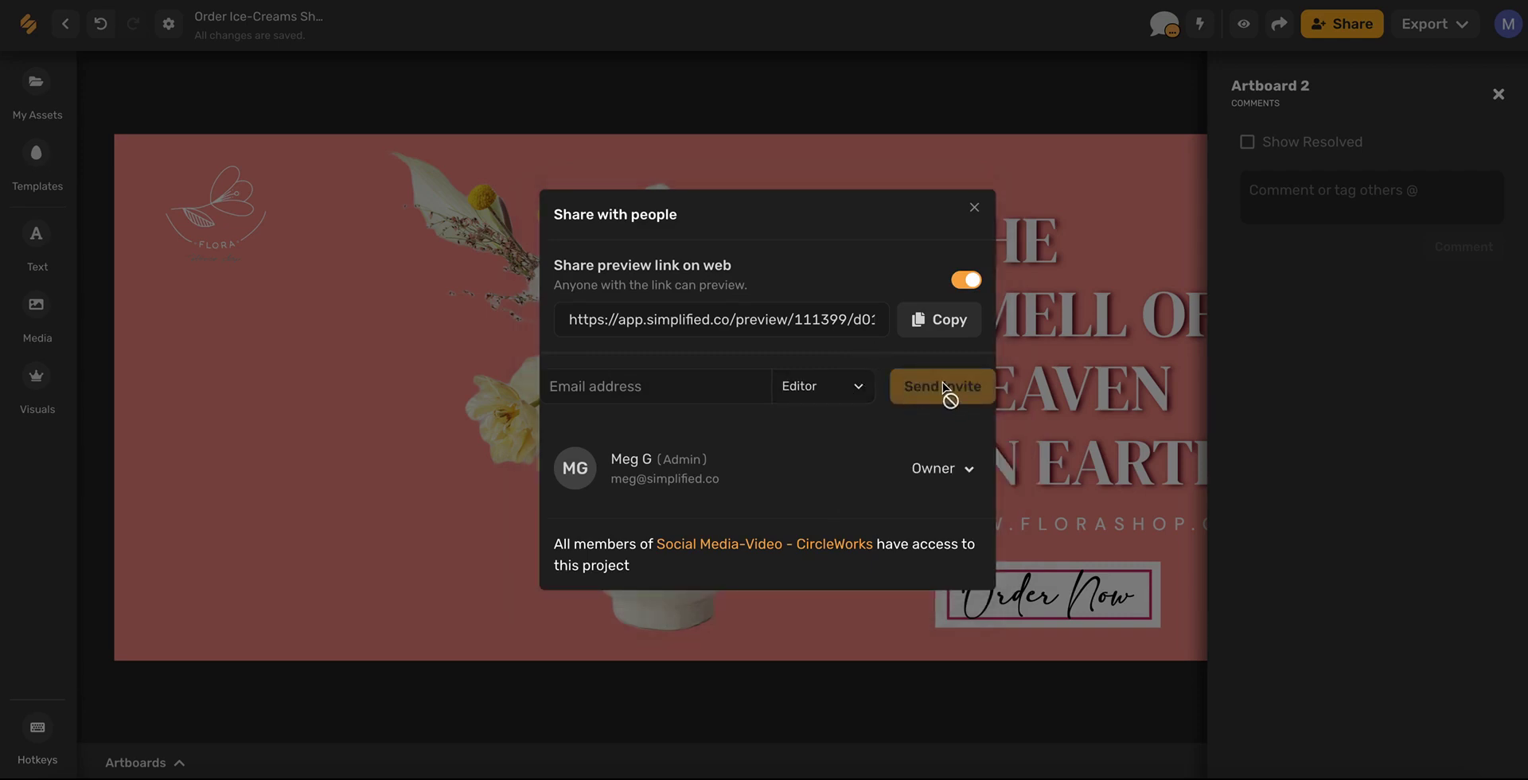
pyautogui.click(974, 208)
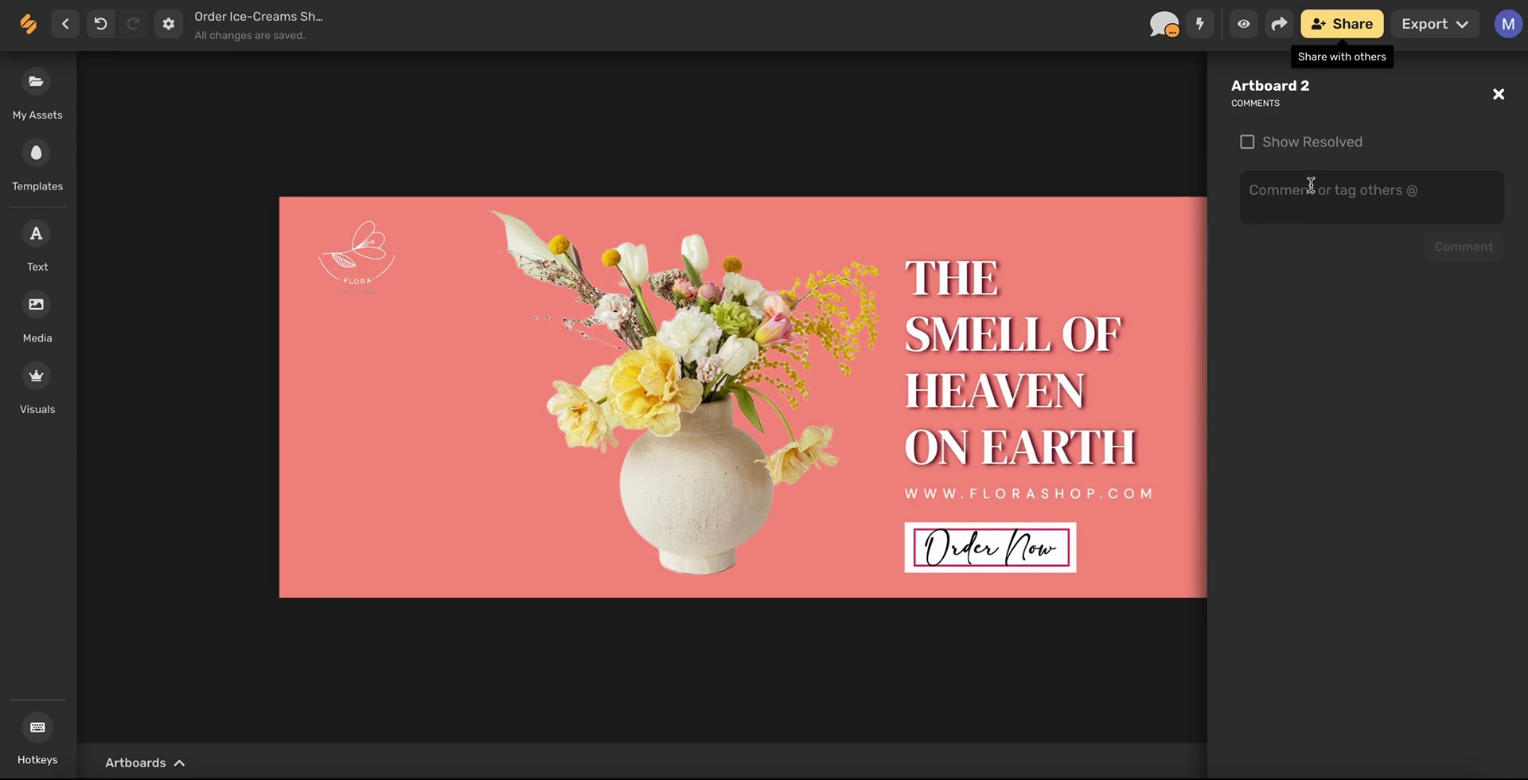
pyautogui.click(1498, 94)
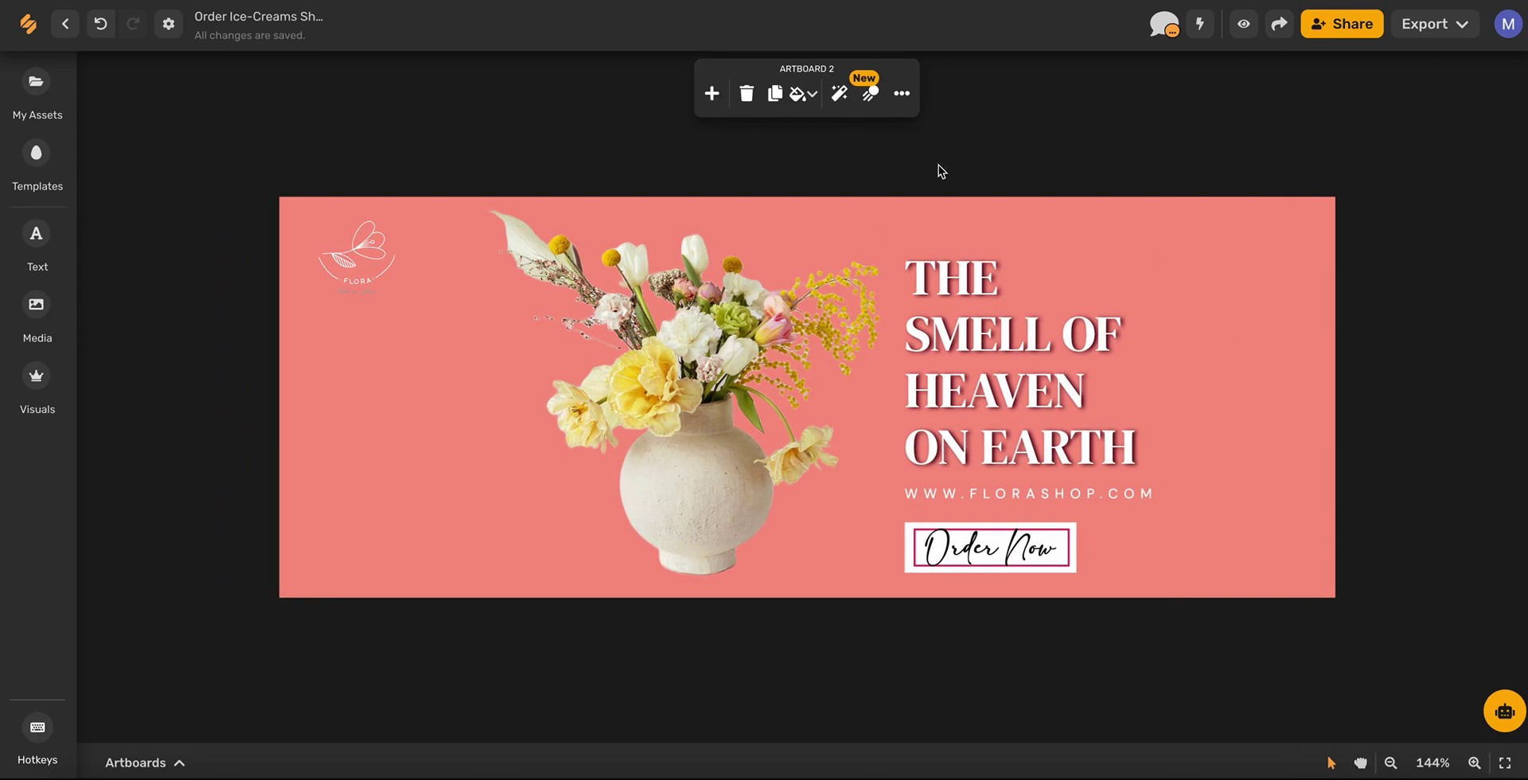
# - Animate the coral Facebook cover, trying the Pop quick preset and settling on Text Pop
pyautogui.click(869, 93)
pyautogui.click(1335, 334)
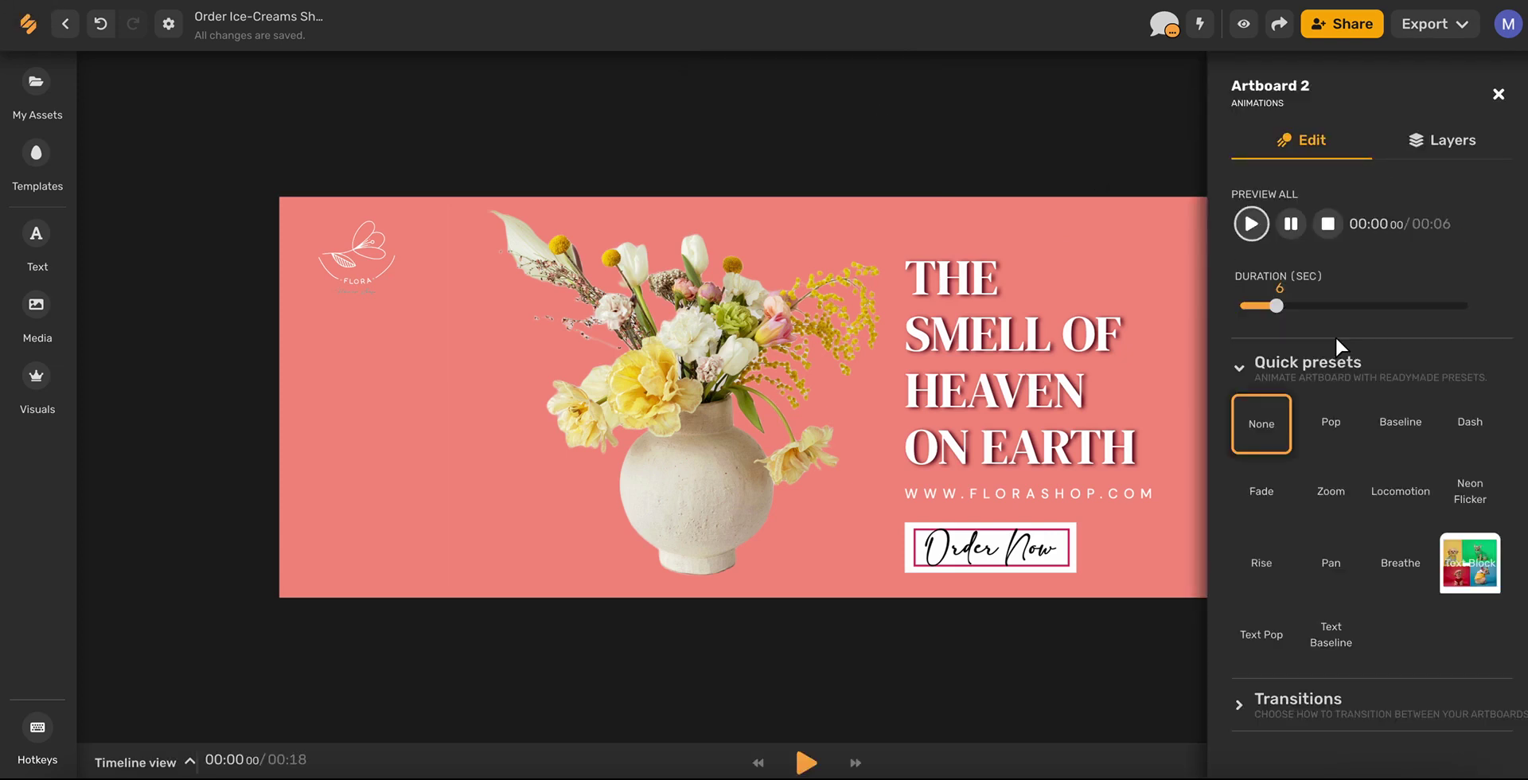
pyautogui.click(1340, 430)
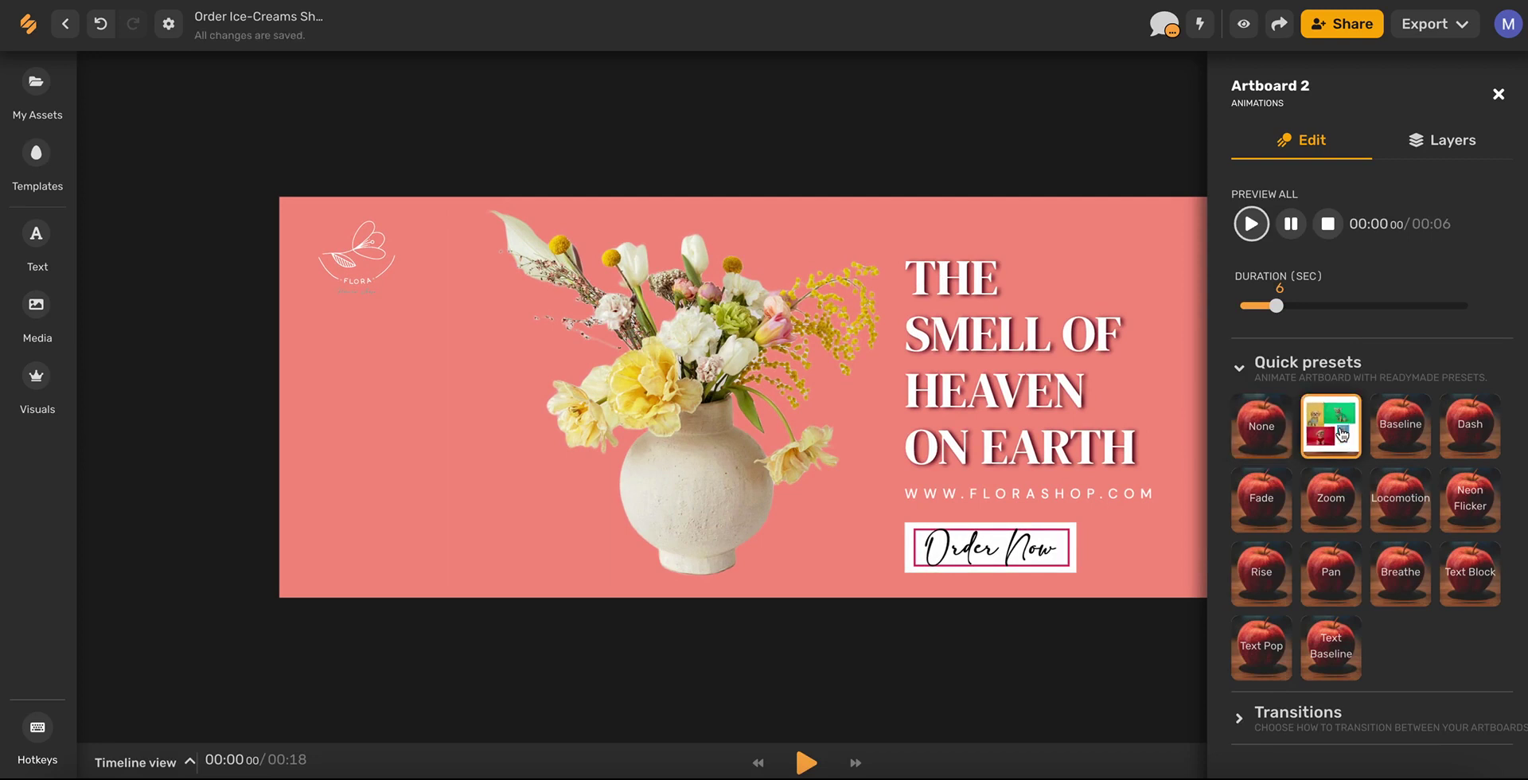
pyautogui.click(1271, 509)
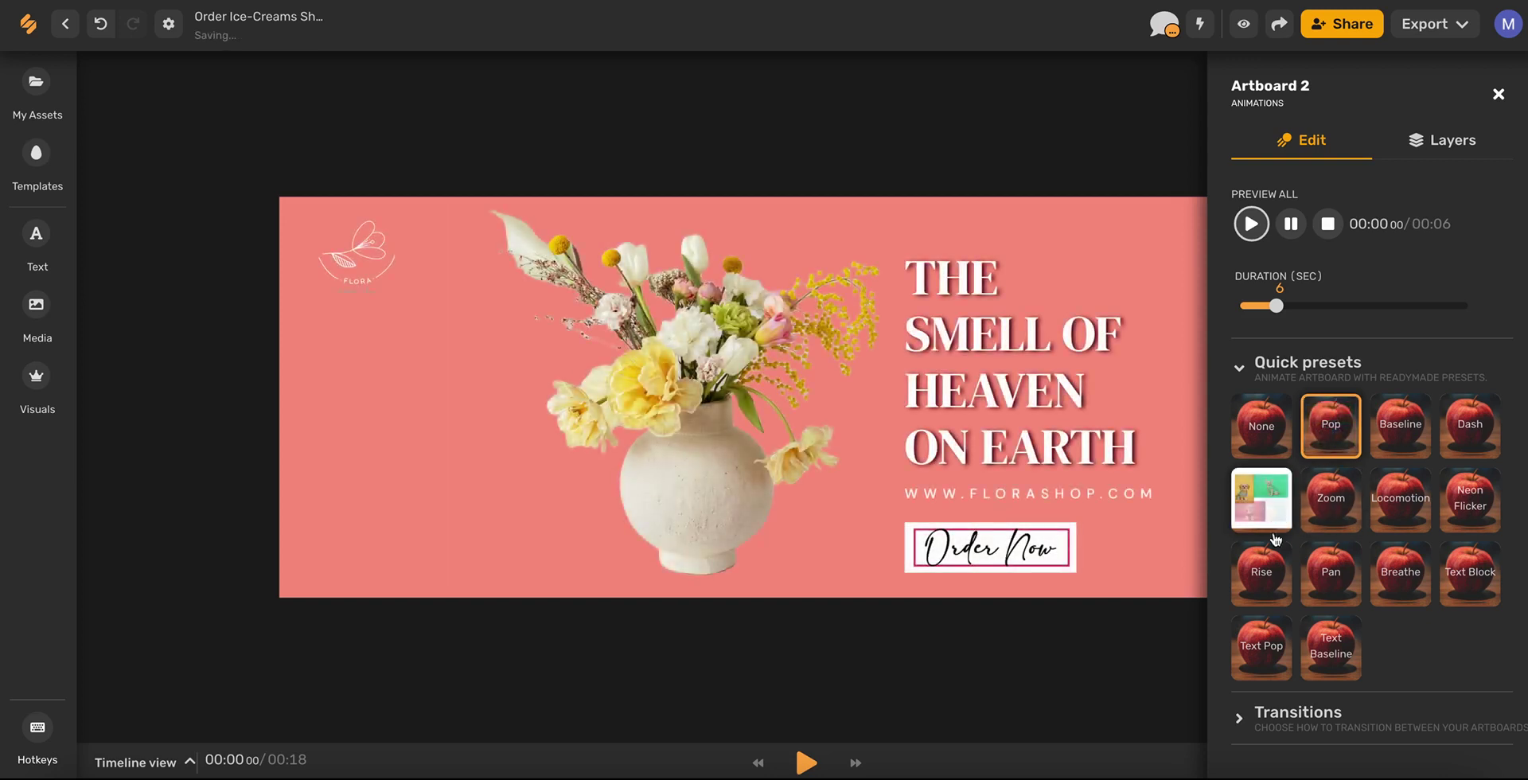
pyautogui.click(1259, 641)
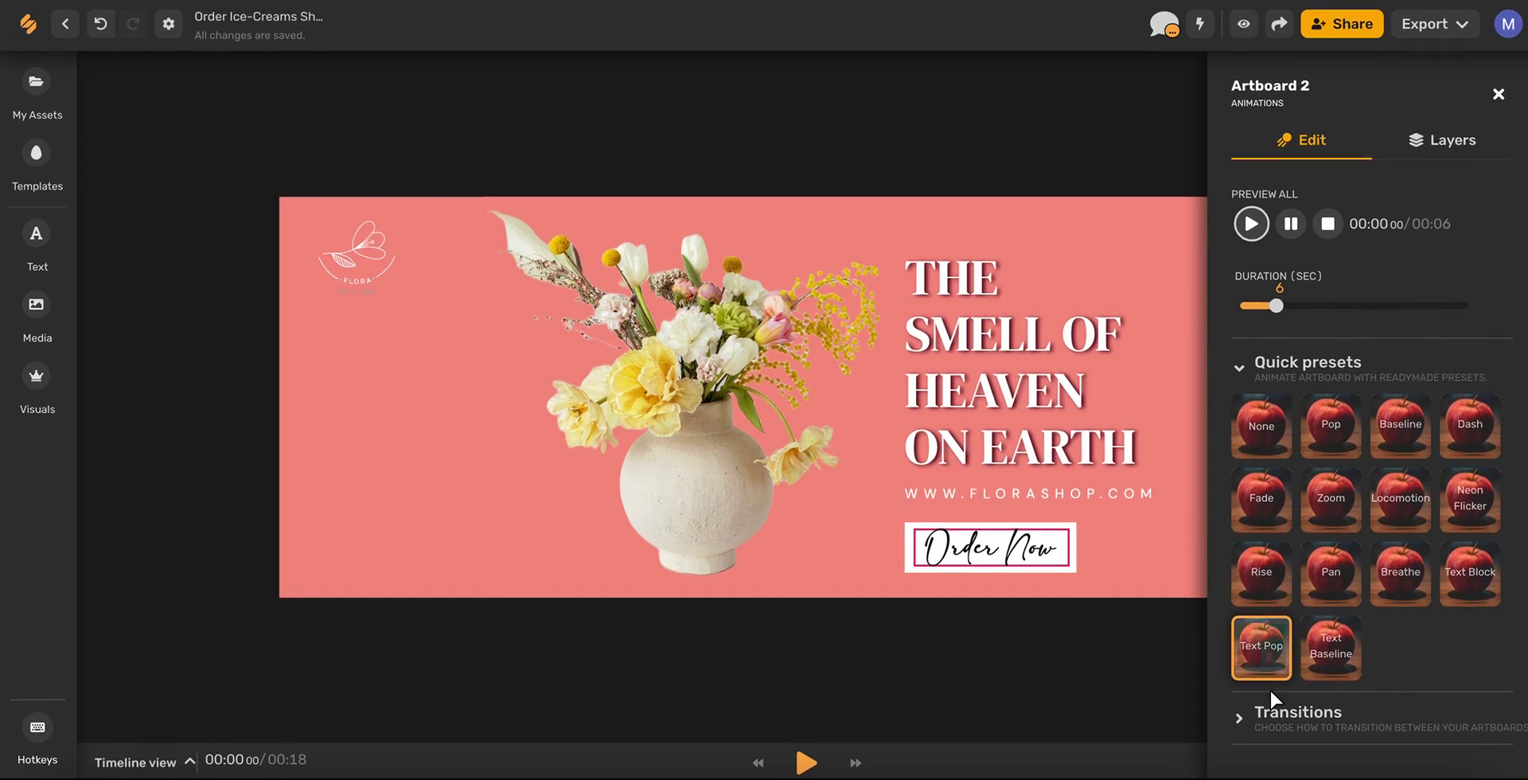
# - Show the transition presets and expand the timeline view of all artboards
pyautogui.click(1245, 714)
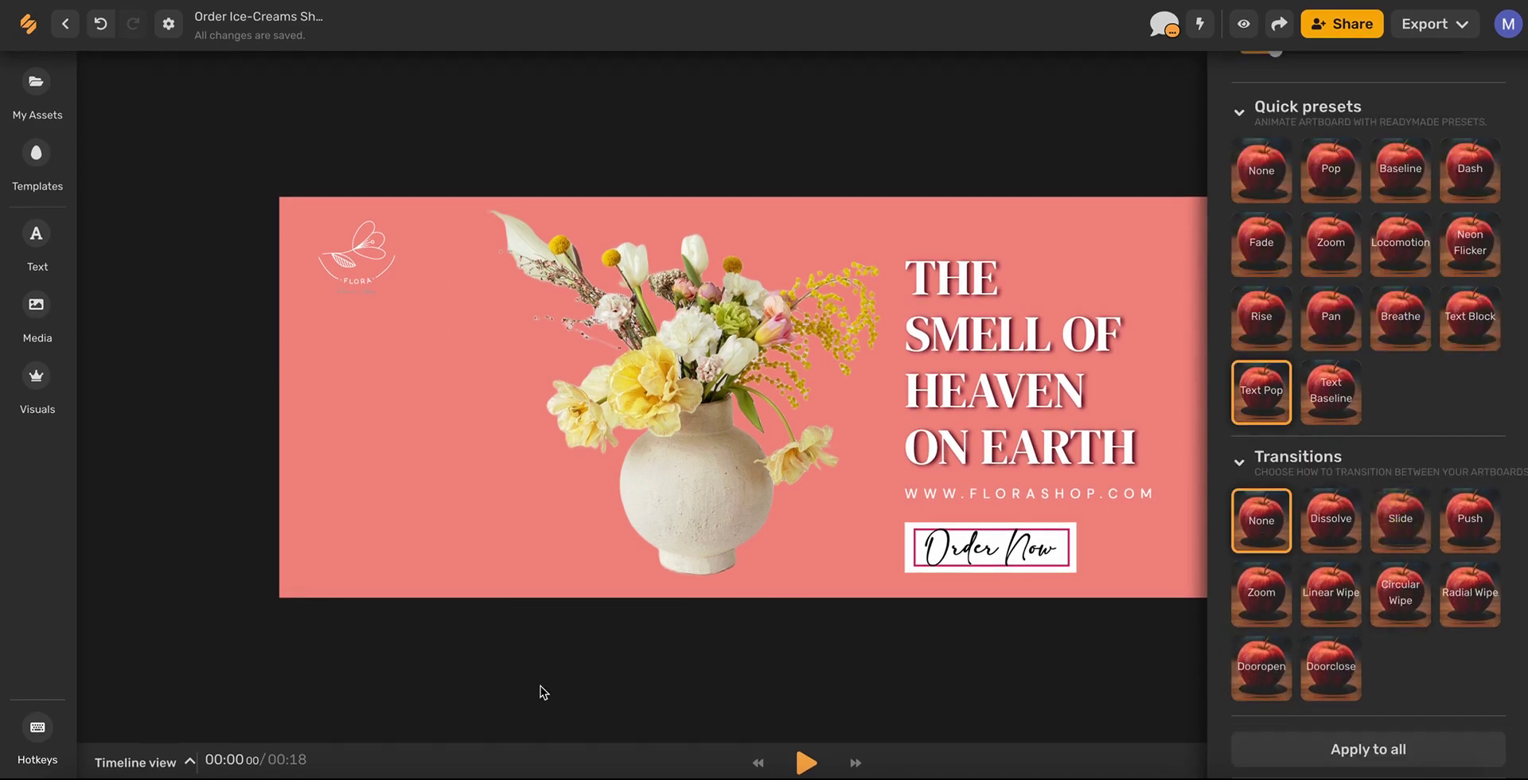
pyautogui.click(182, 763)
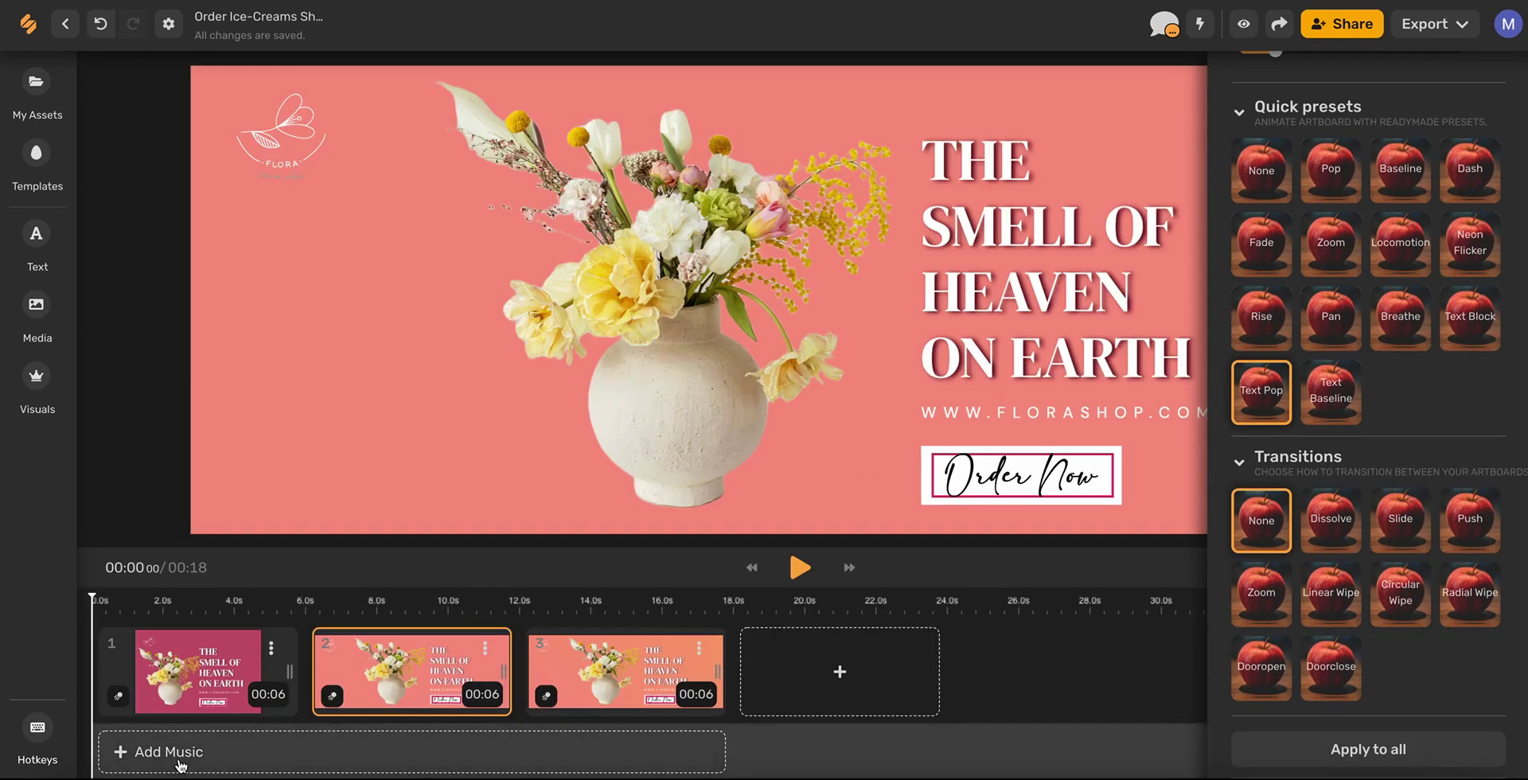
# - View the magenta artboard's individual layer tracks in the timeline and return to the overview of all artboards
pyautogui.click(196, 671)
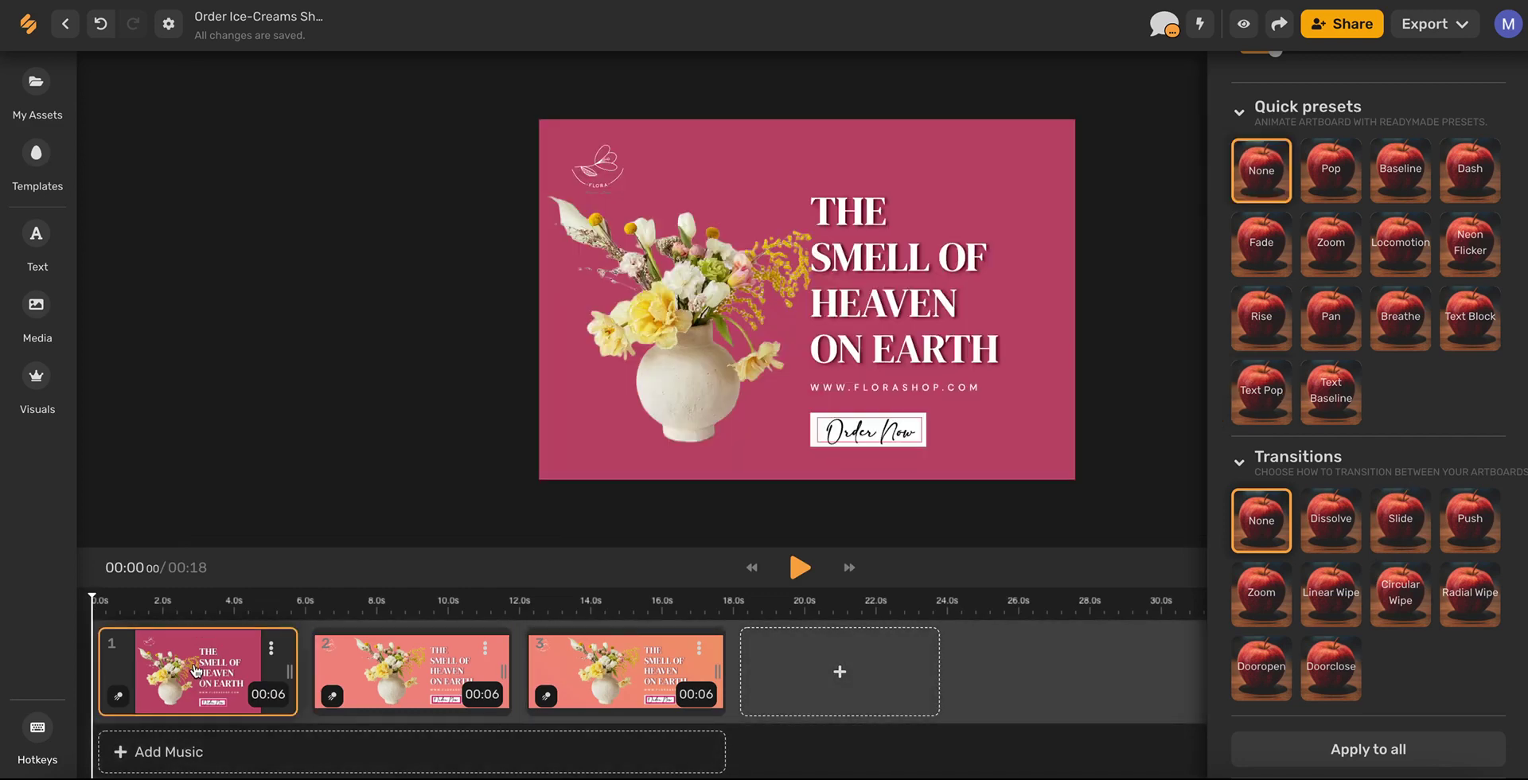
pyautogui.doubleClick(196, 670)
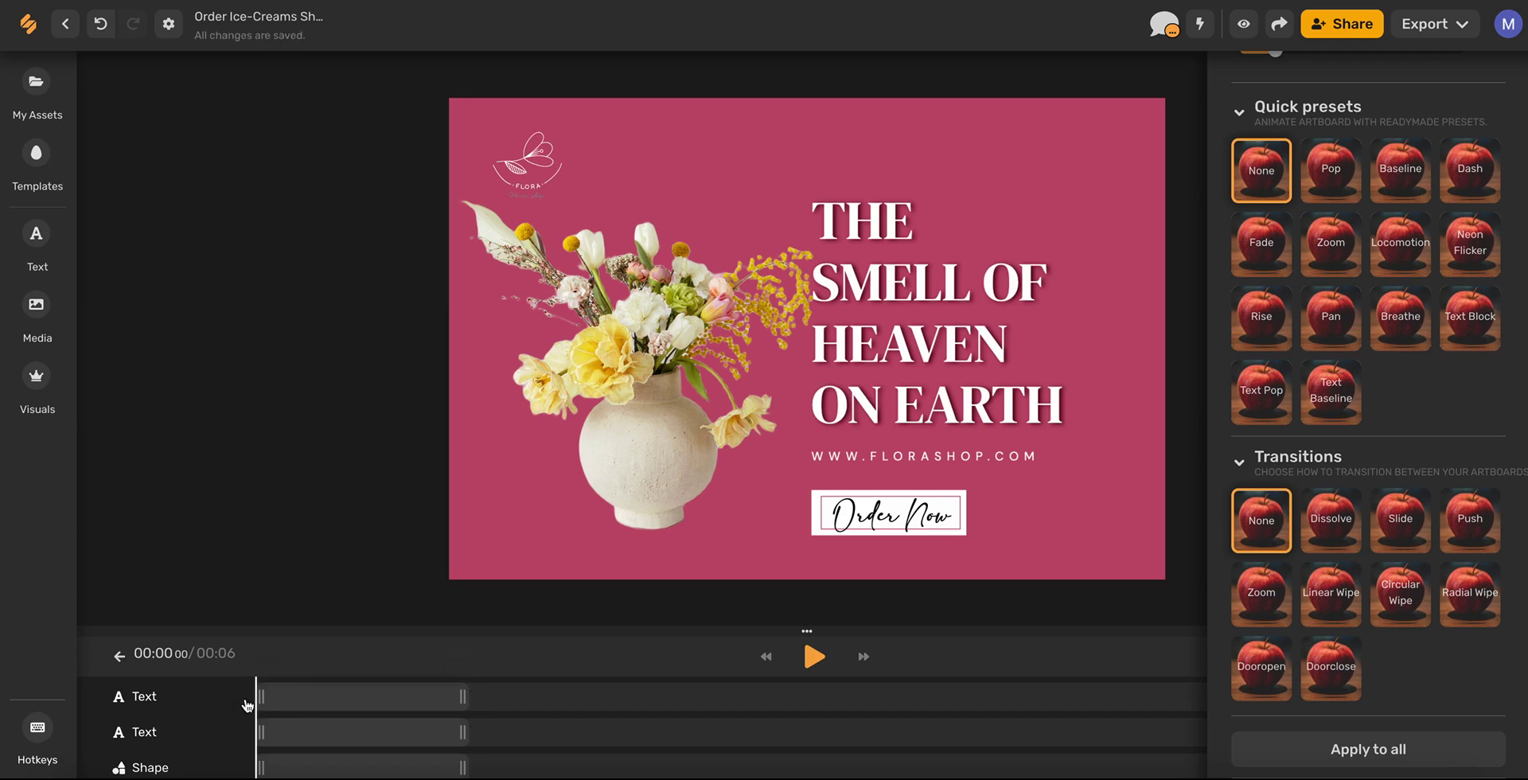
pyautogui.click(119, 655)
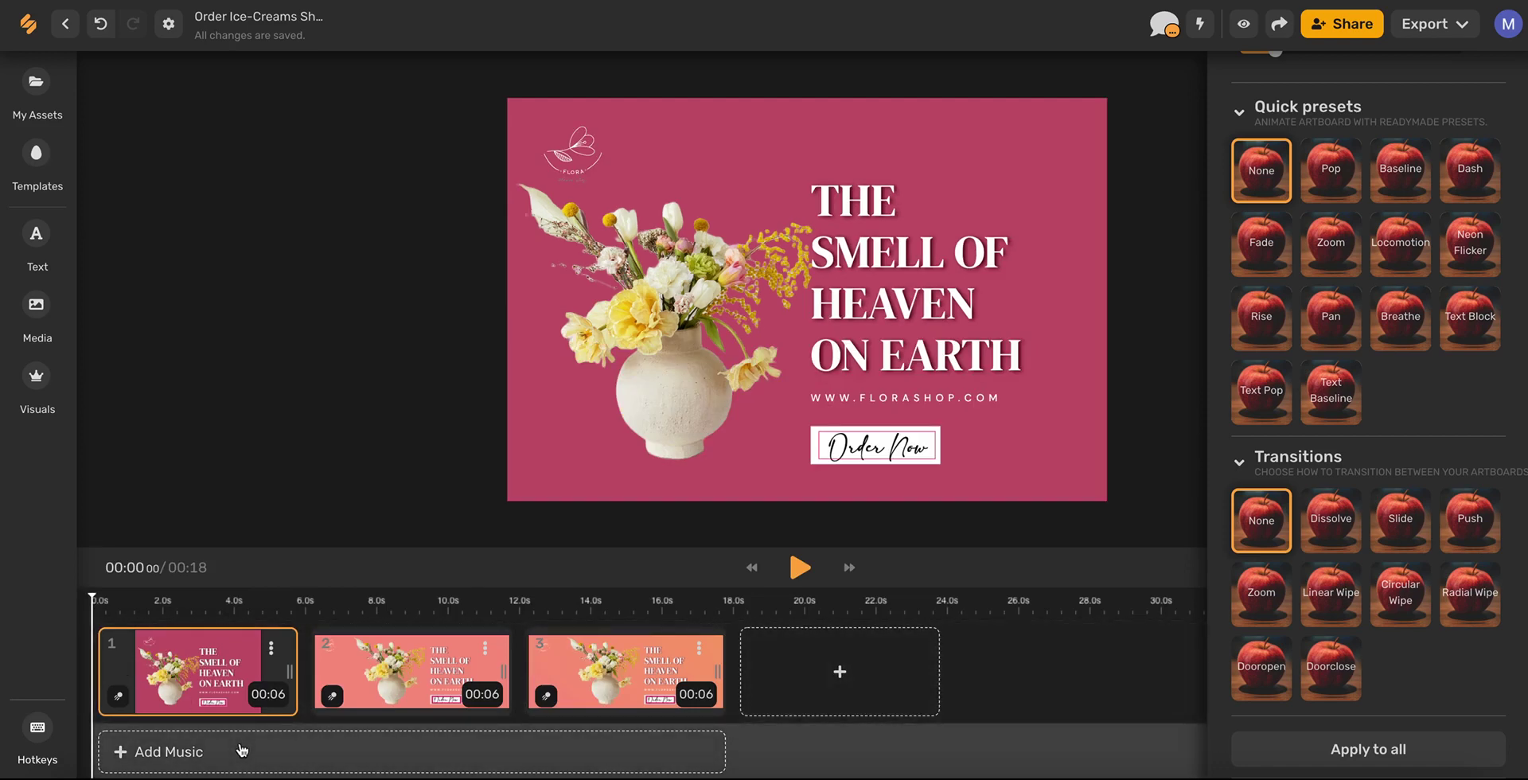
# - Browse the music library's mood, genre, instrument and Sfx categories for the project's soundtrack
pyautogui.click(241, 749)
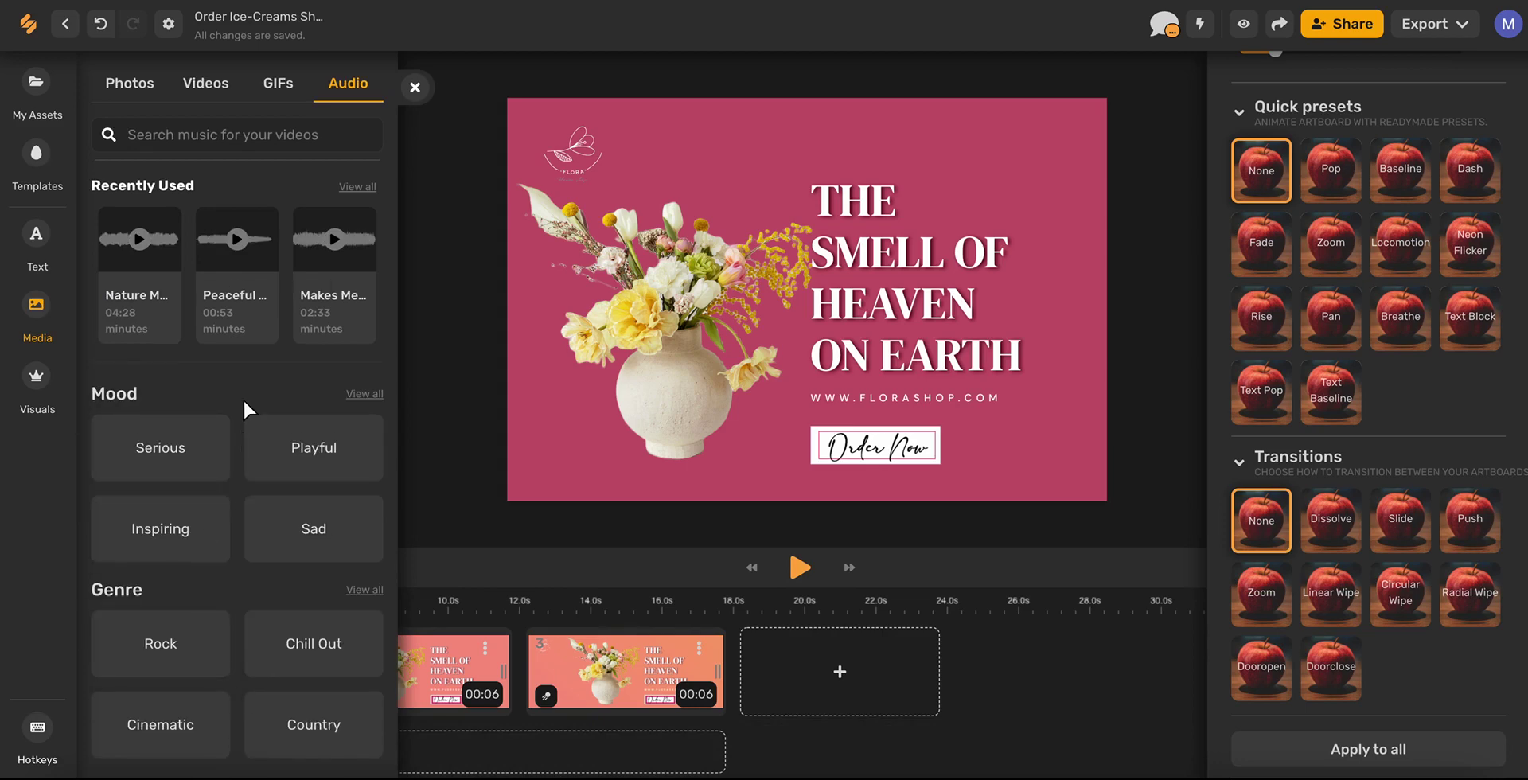
pyautogui.scroll(-2, 242, 398)
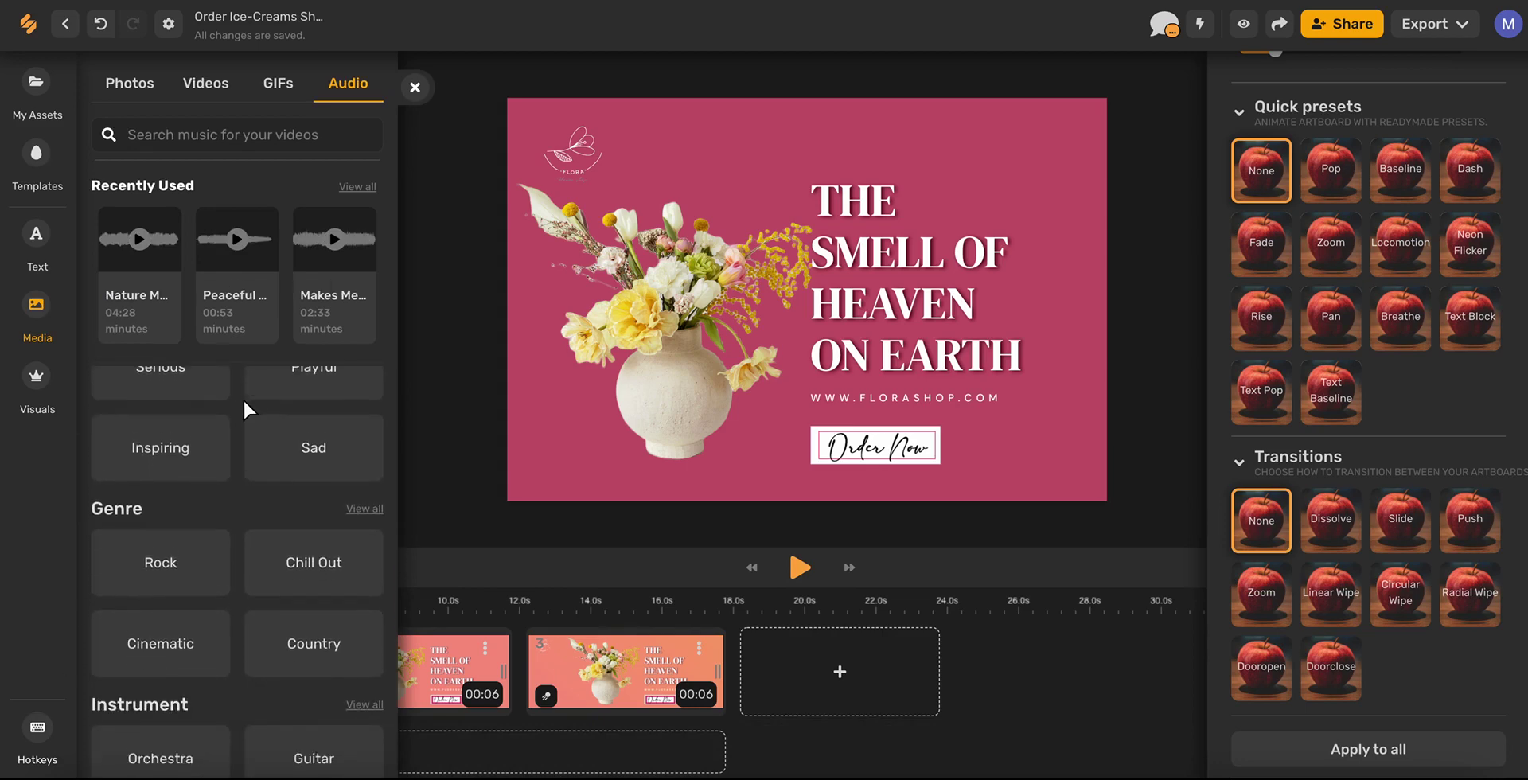
pyautogui.scroll(-4, 242, 398)
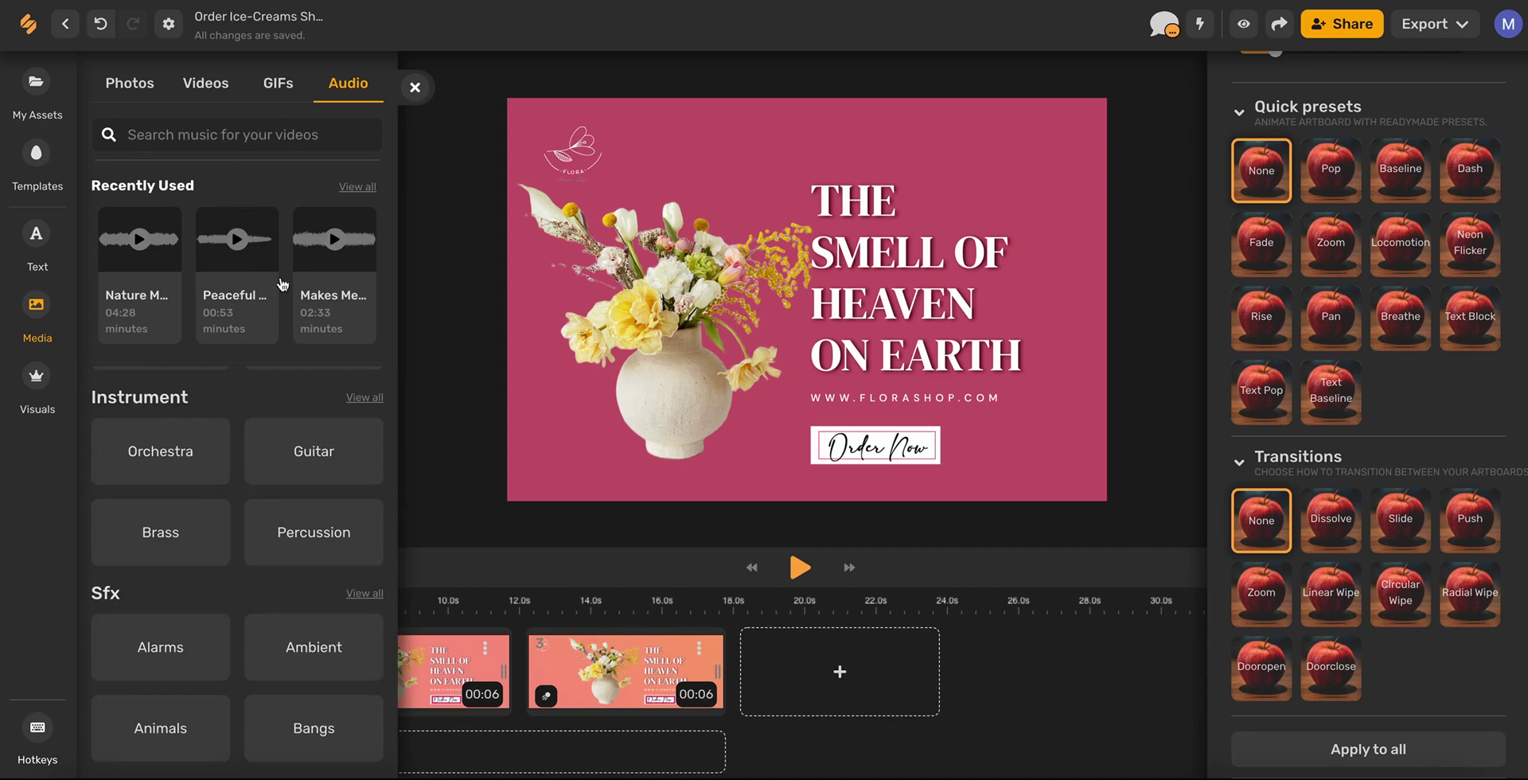
# - Search the GIF library for "flower power" and look through the flower animations
pyautogui.click(280, 85)
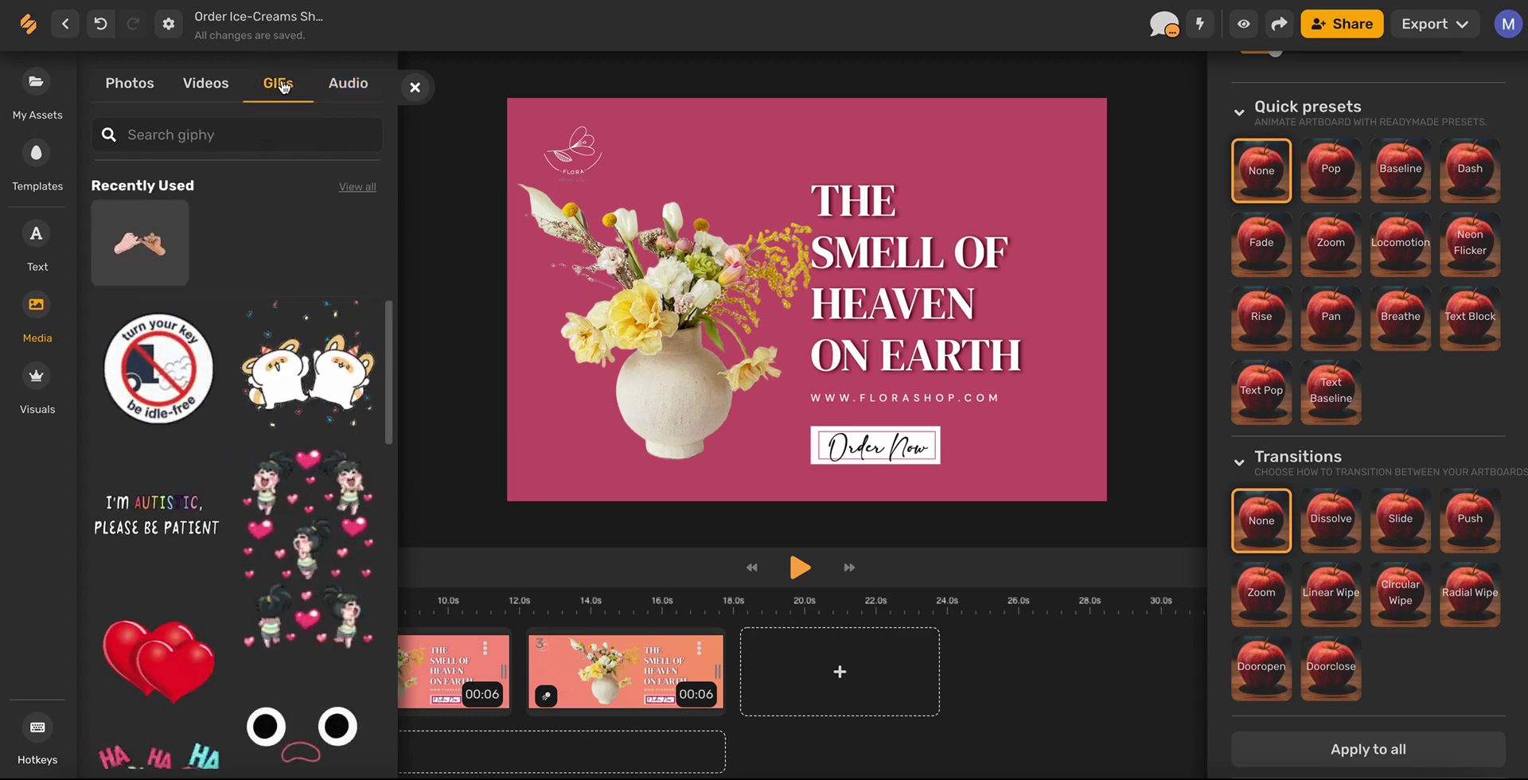
pyautogui.click(239, 134)
pyautogui.write('flower power')
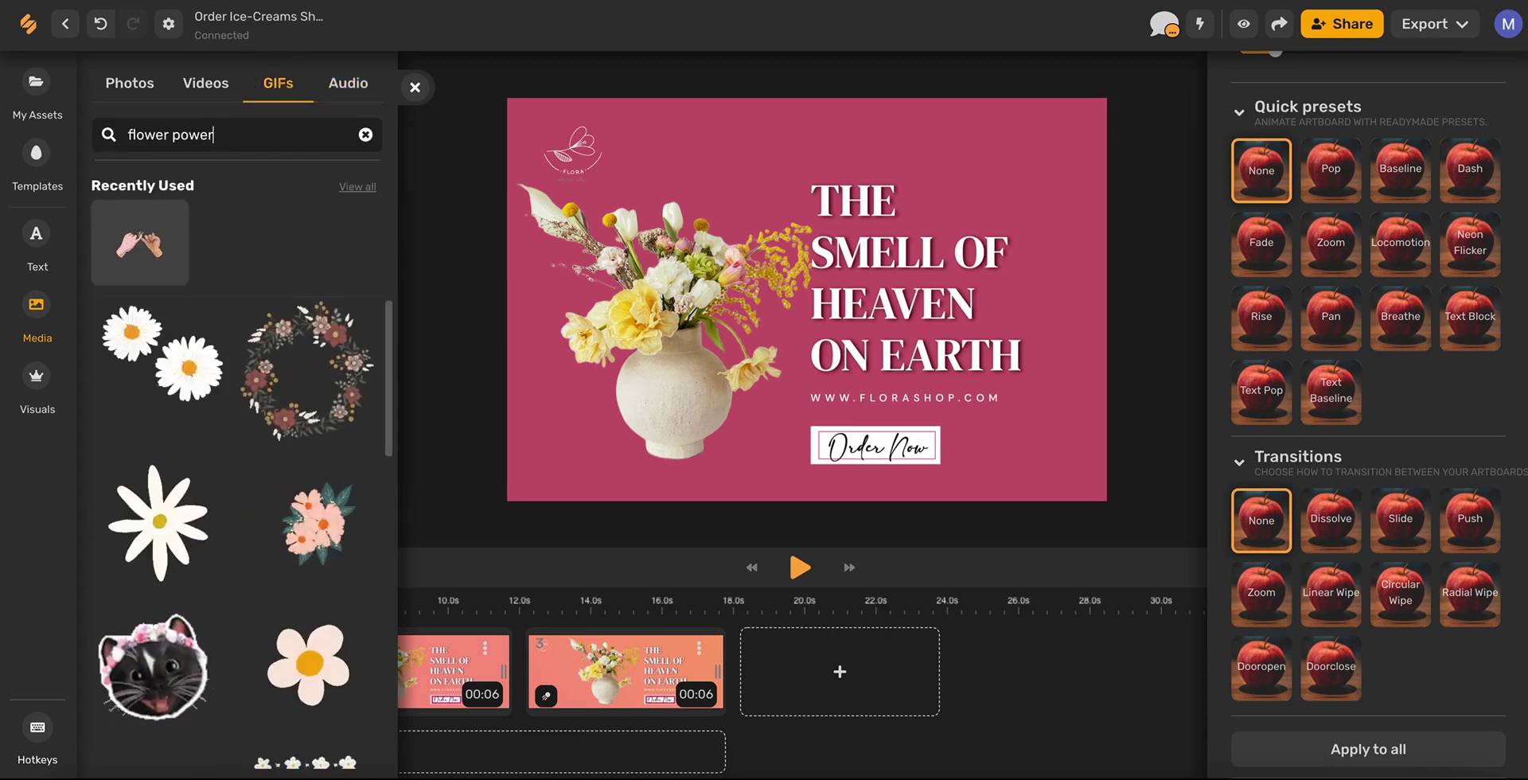
pyautogui.scroll(-3, 199, 430)
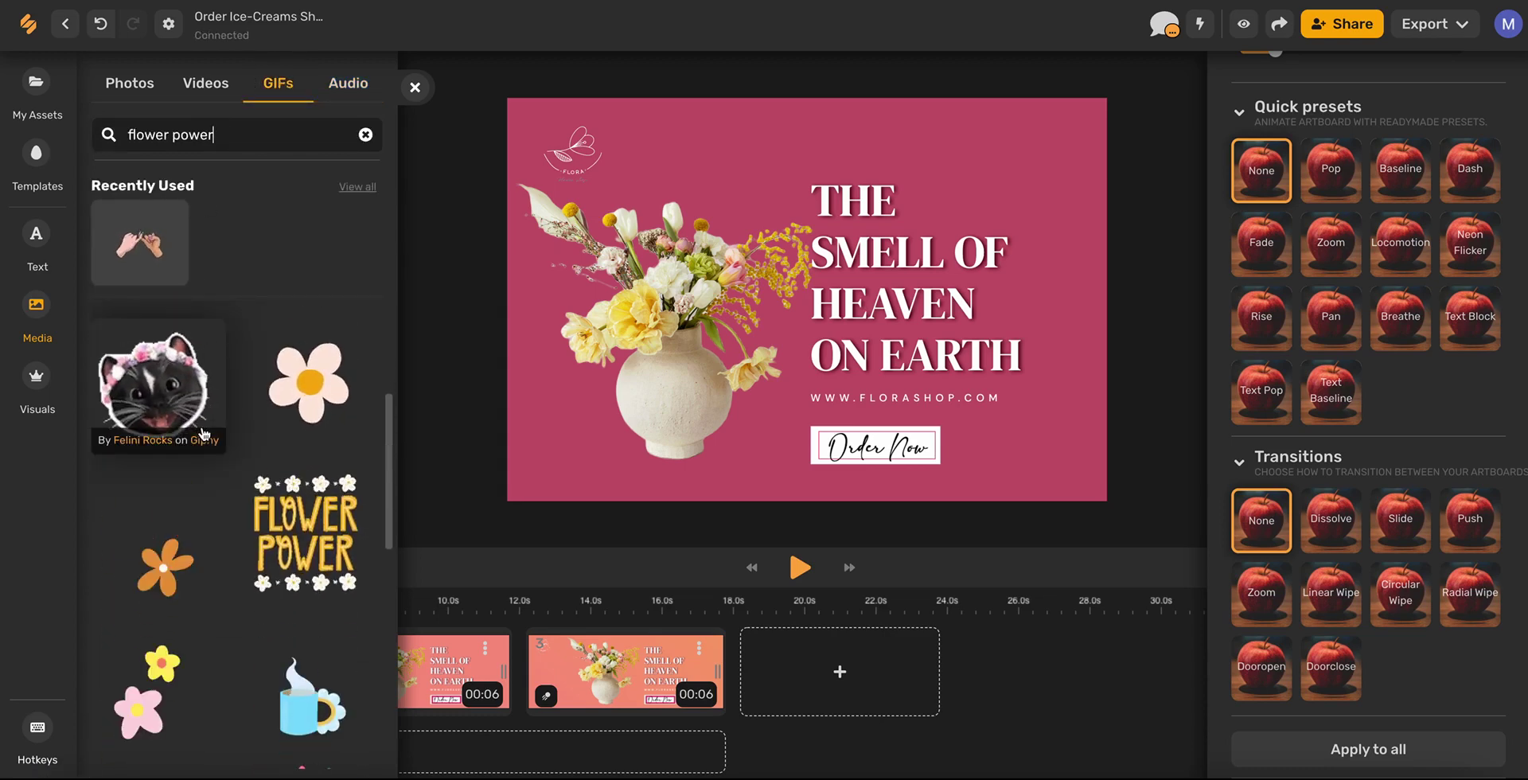
pyautogui.scroll(-3, 302, 540)
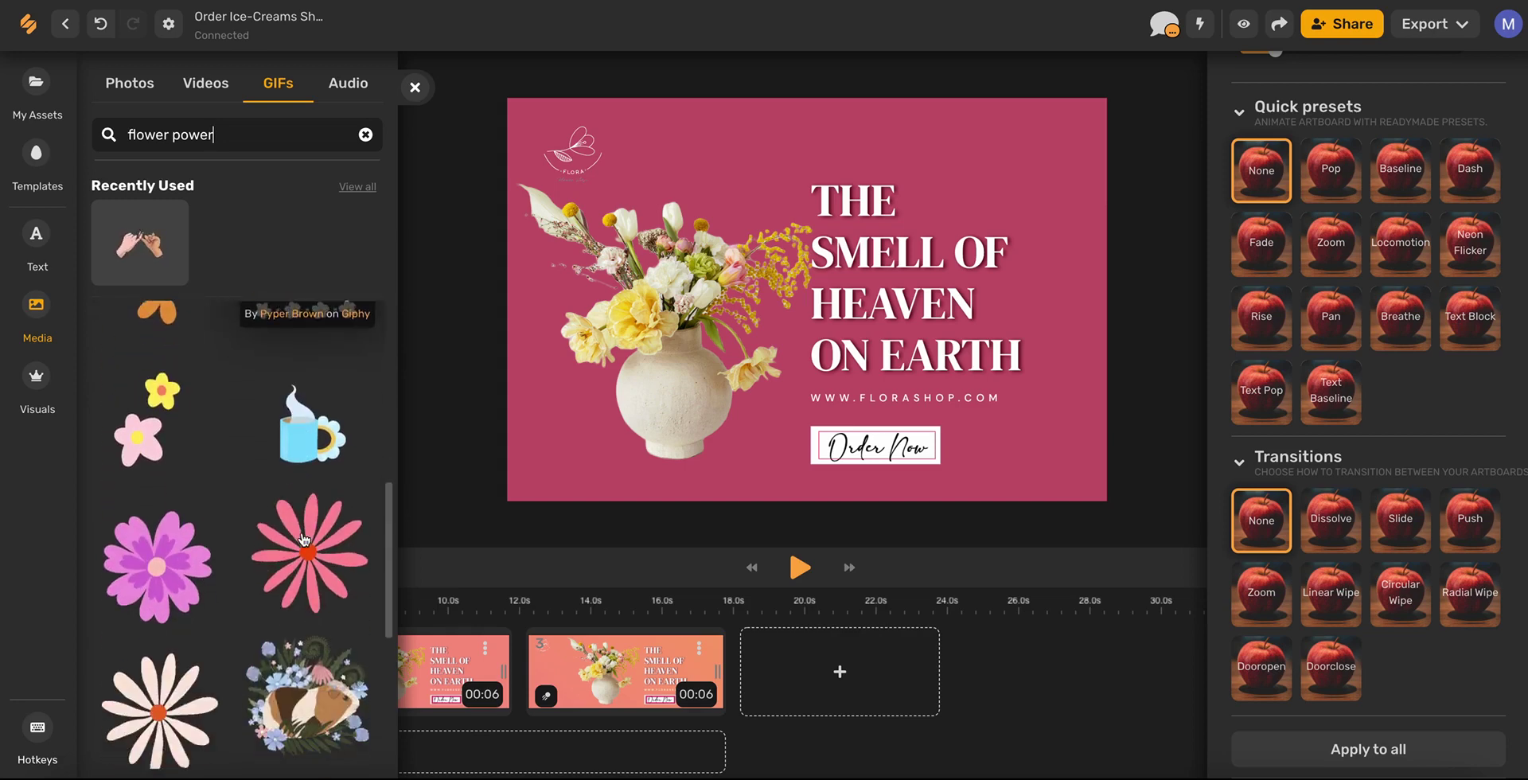
# - Try the pink and yellow flowers GIF on the magenta banner, delete it and close the media library
pyautogui.click(167, 455)
pyautogui.hotkey('ctrl', 'z')
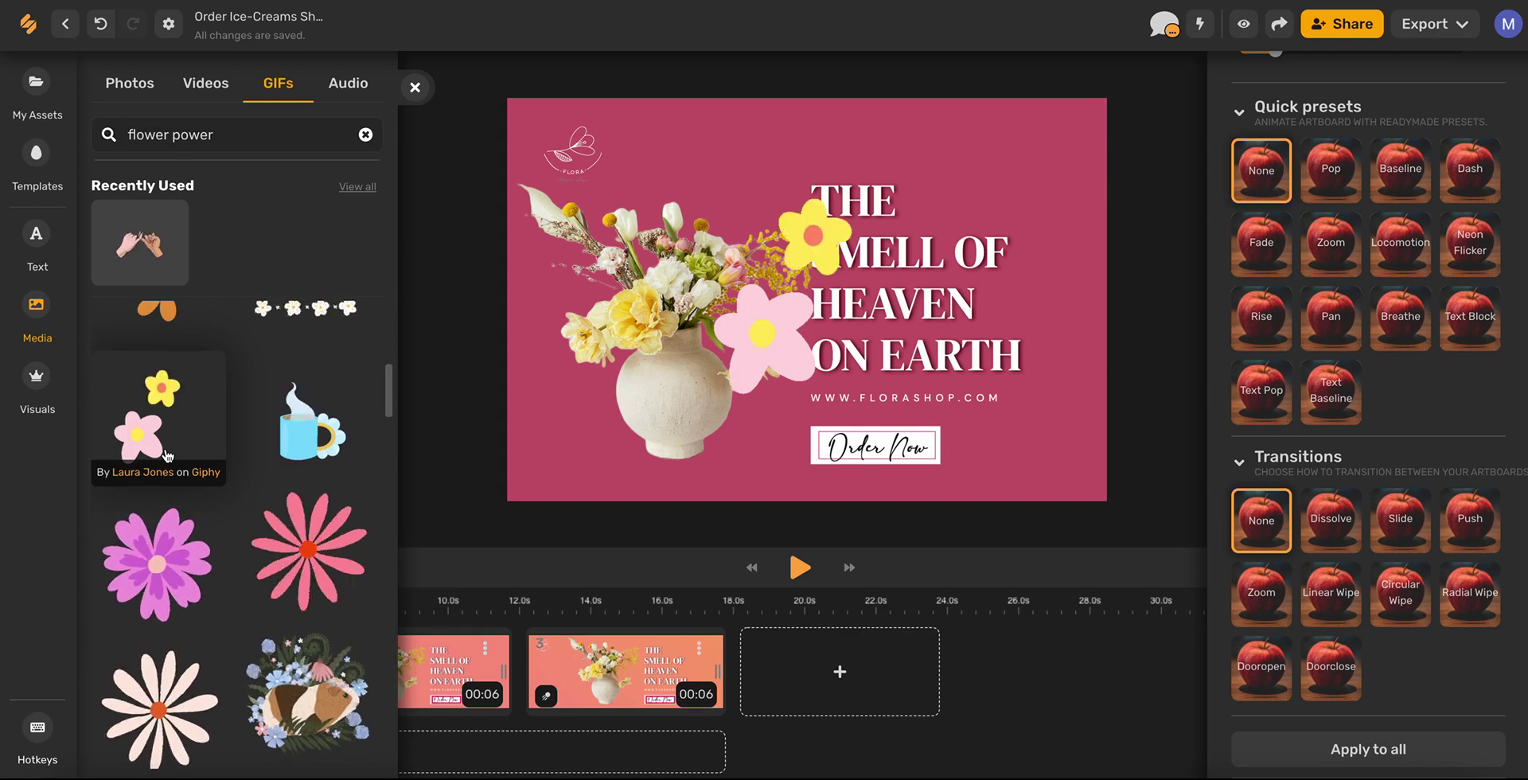
pyautogui.click(1085, 369)
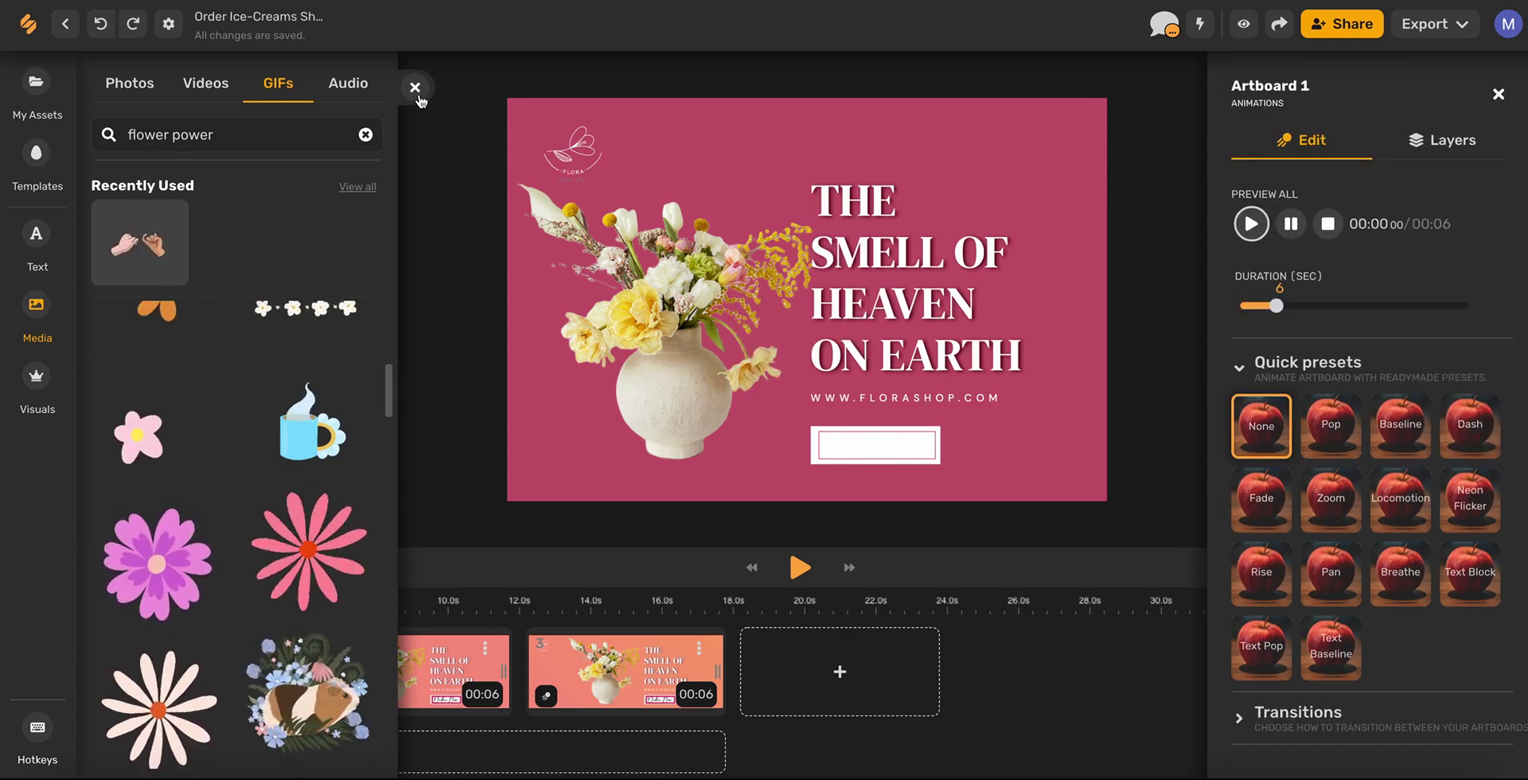
pyautogui.click(999, 191)
pyautogui.press('Delete')
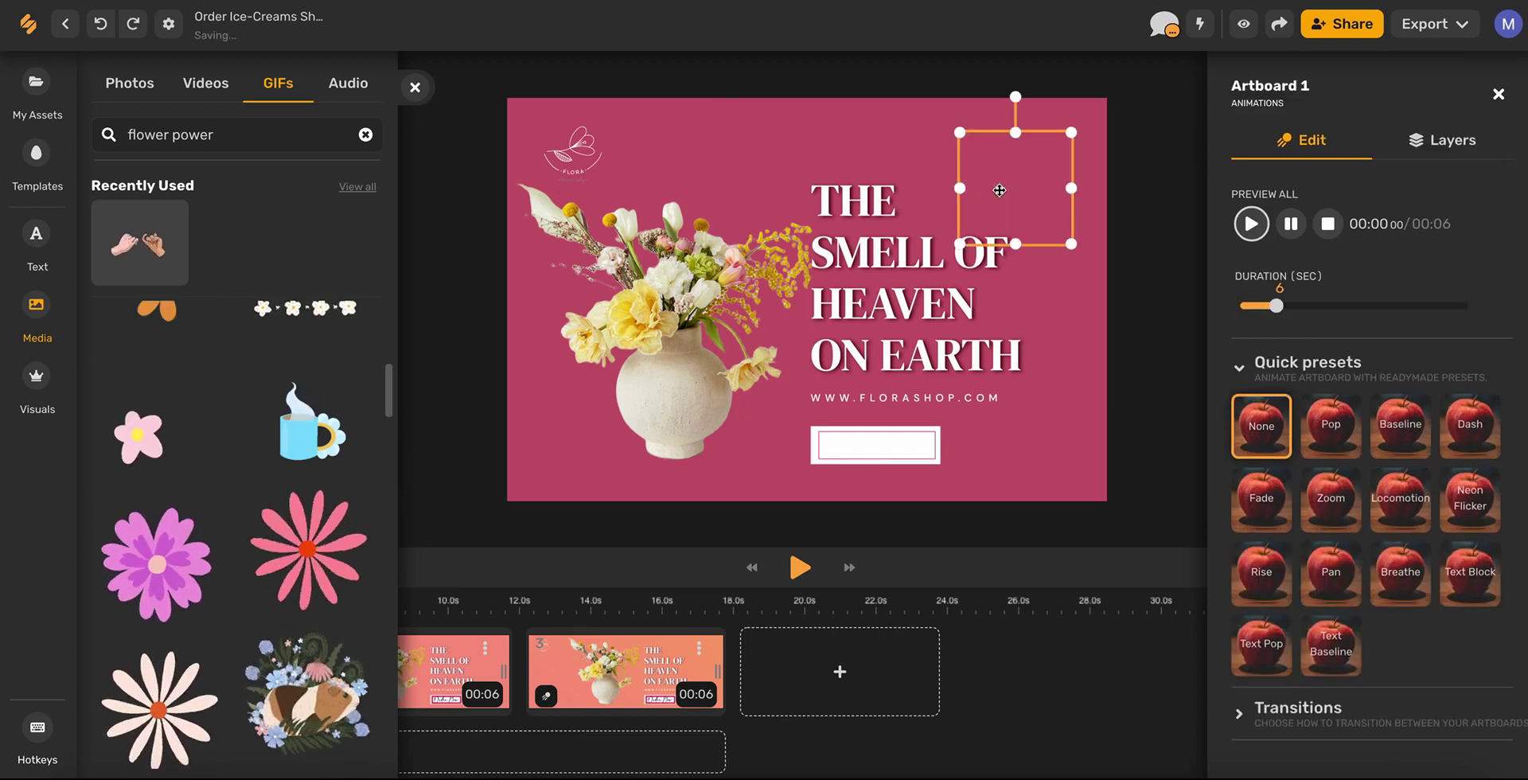
pyautogui.click(414, 89)
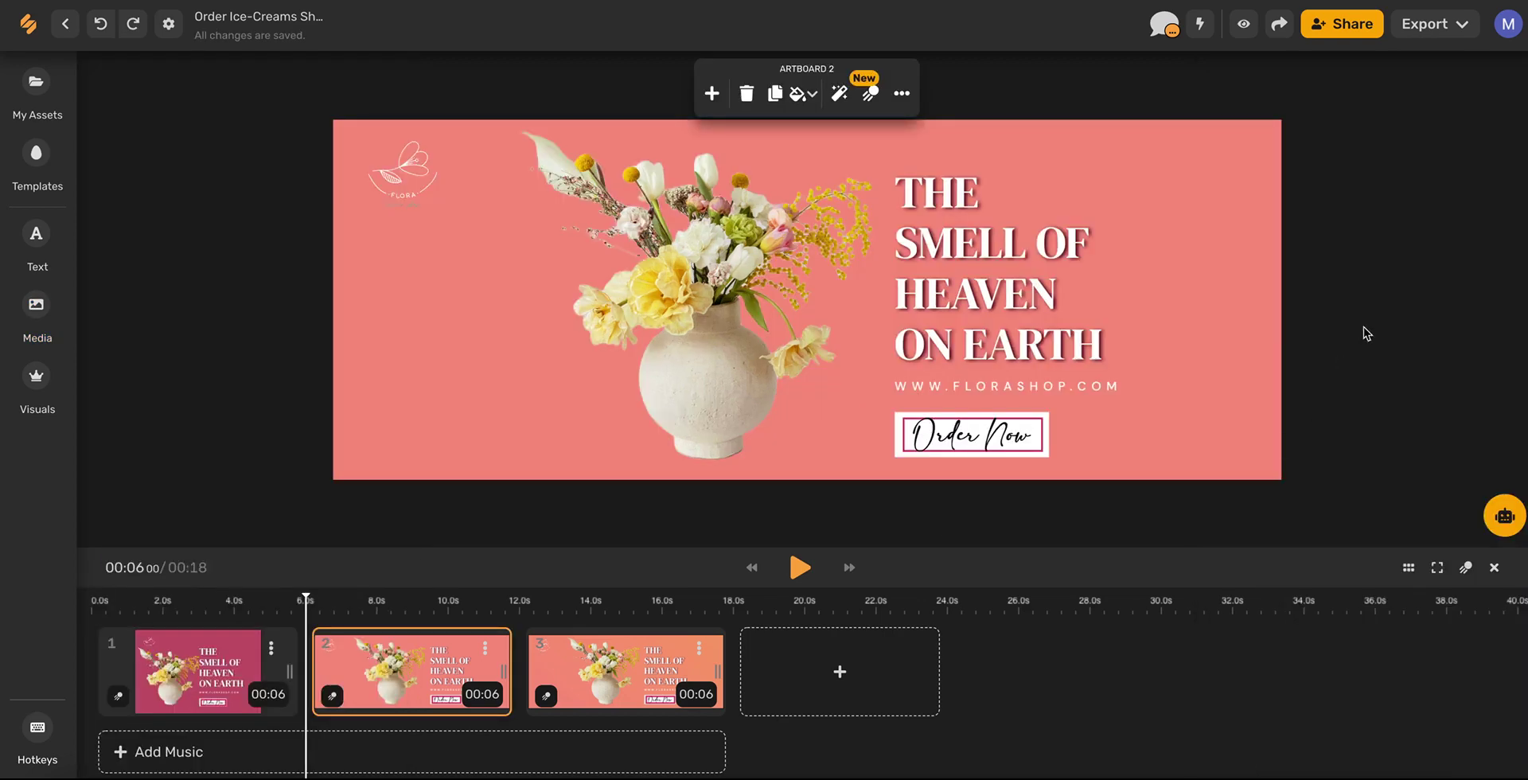
# - Export only Artboard 2 as a PNG at 1x size and dismiss the browser's download bar
pyautogui.click(1458, 31)
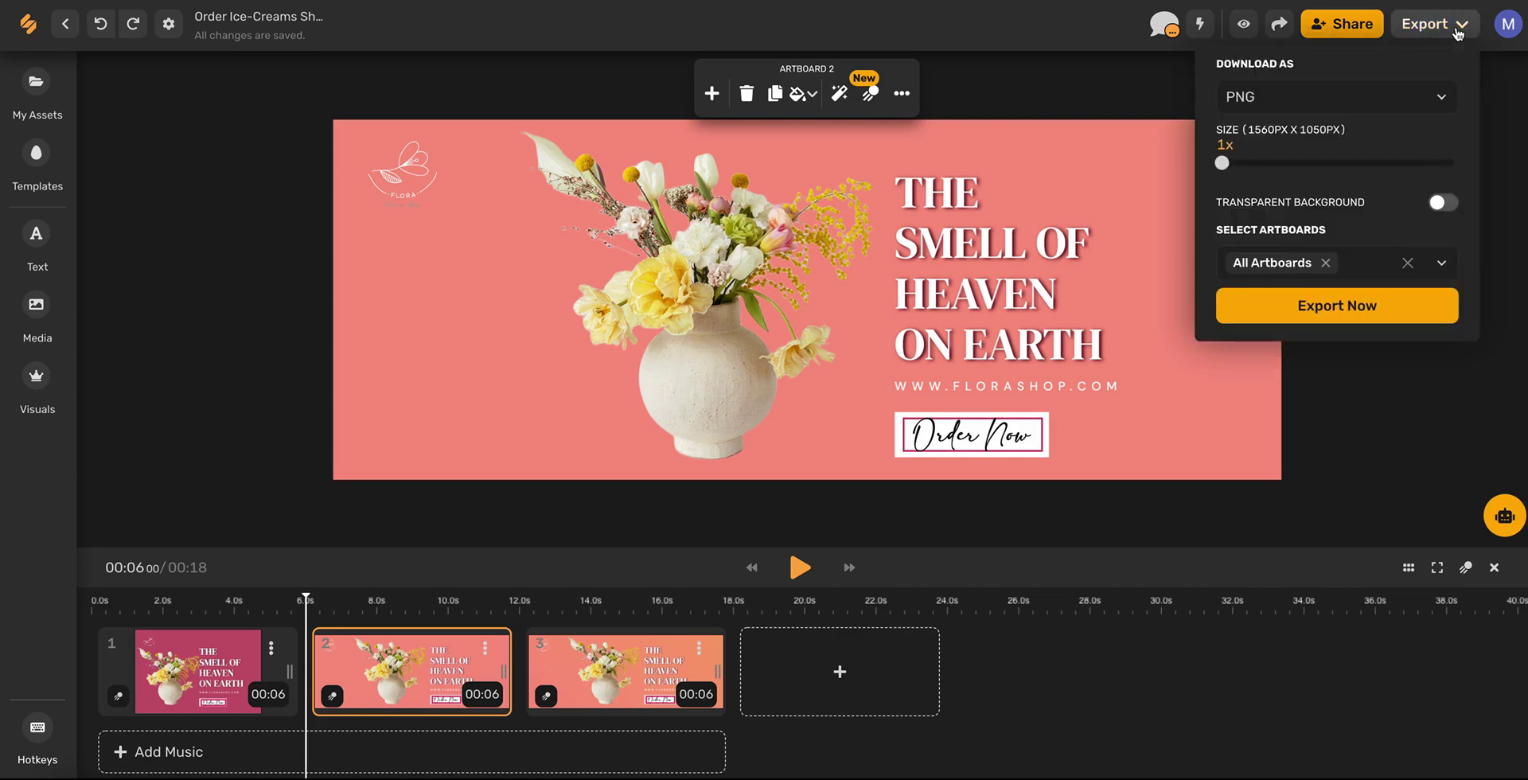
pyautogui.click(1402, 92)
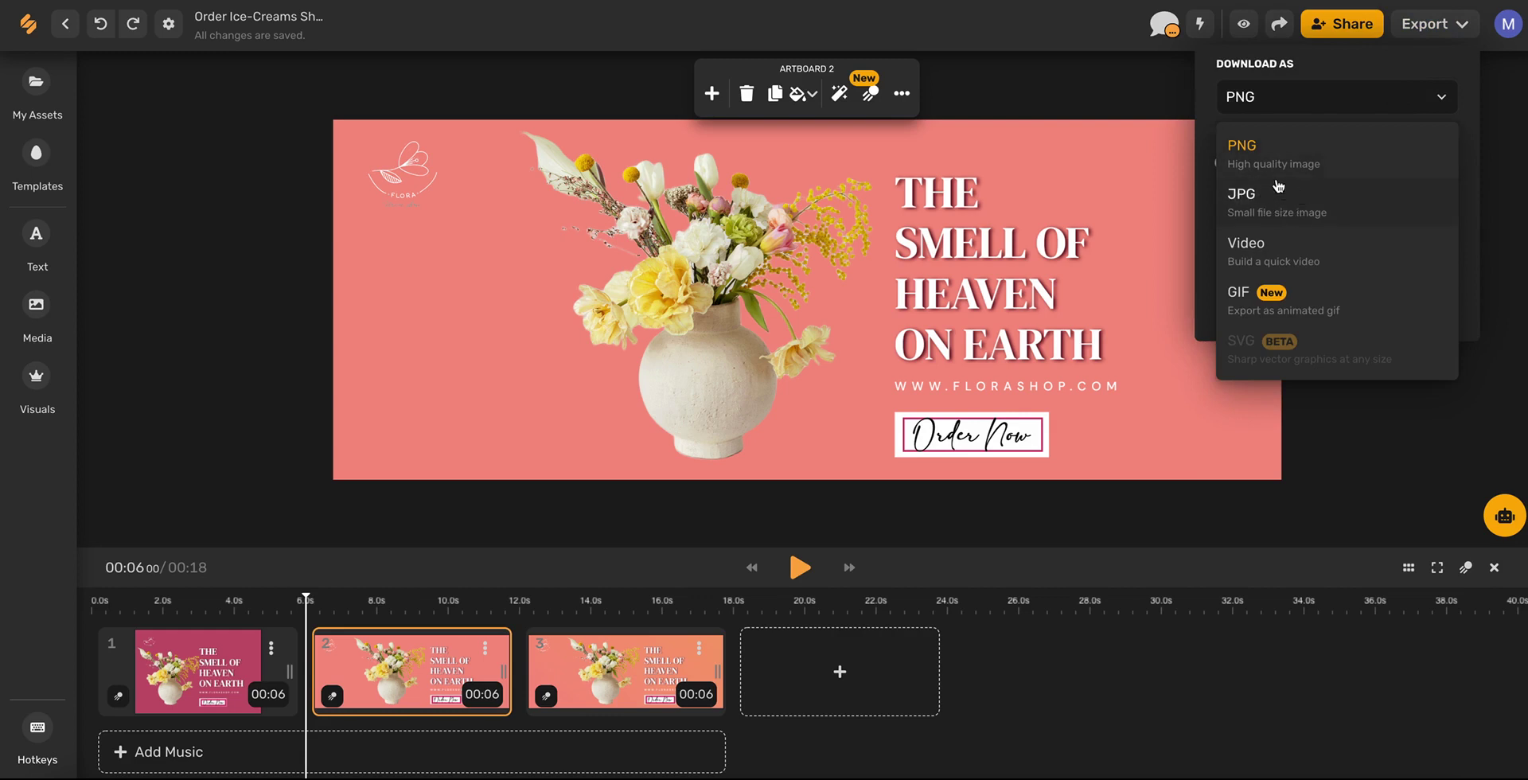
pyautogui.click(1475, 133)
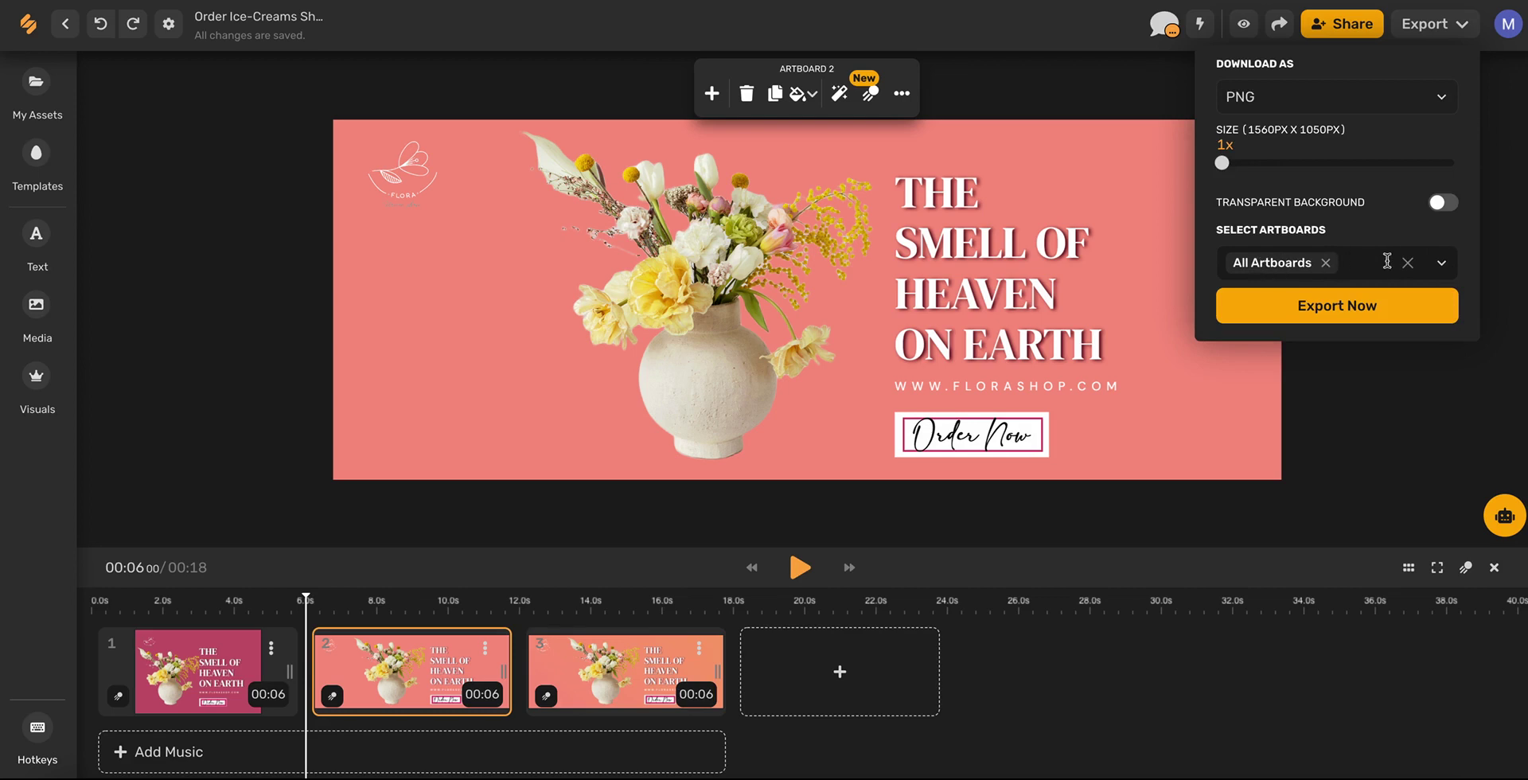
pyautogui.click(1444, 269)
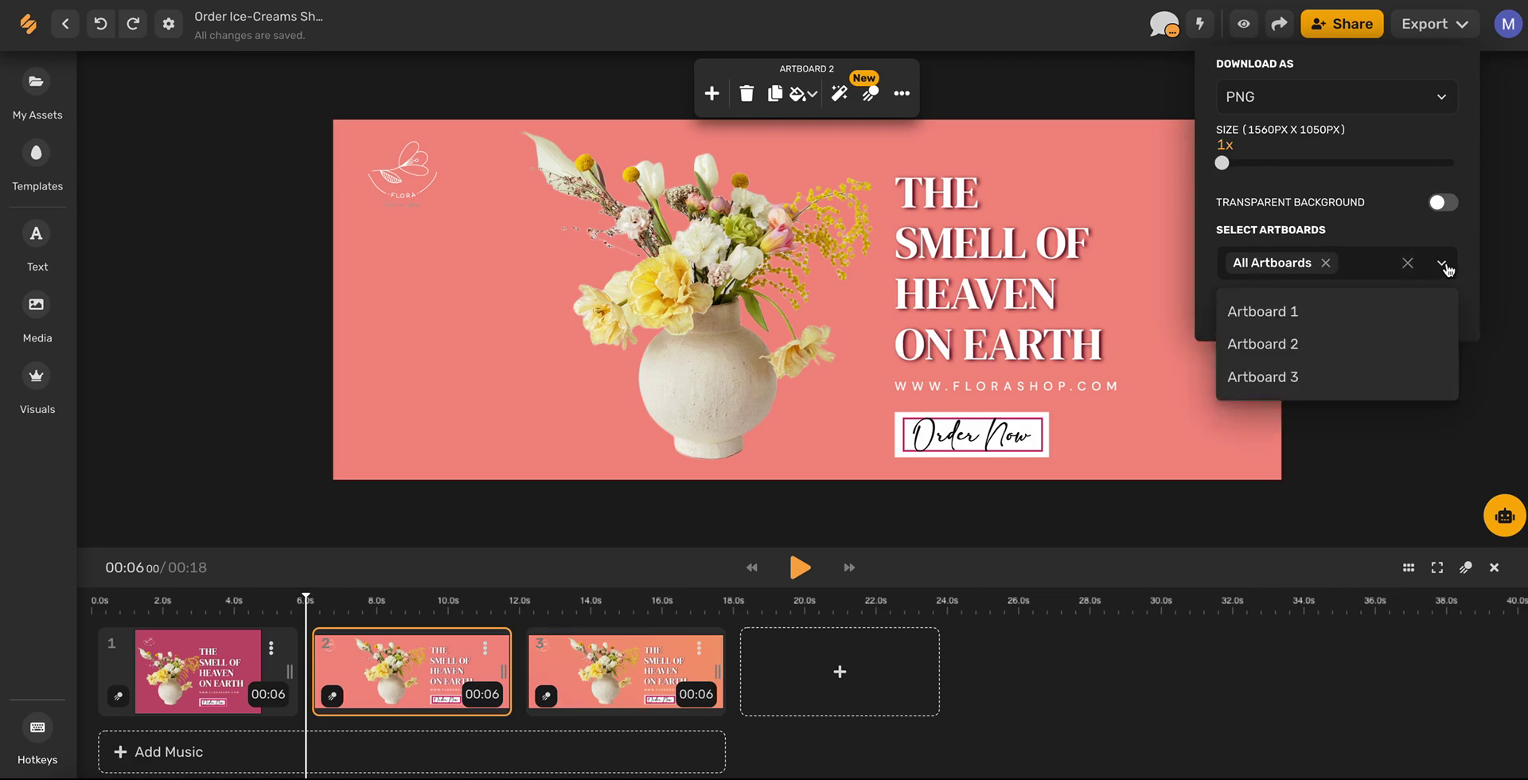
pyautogui.click(1268, 350)
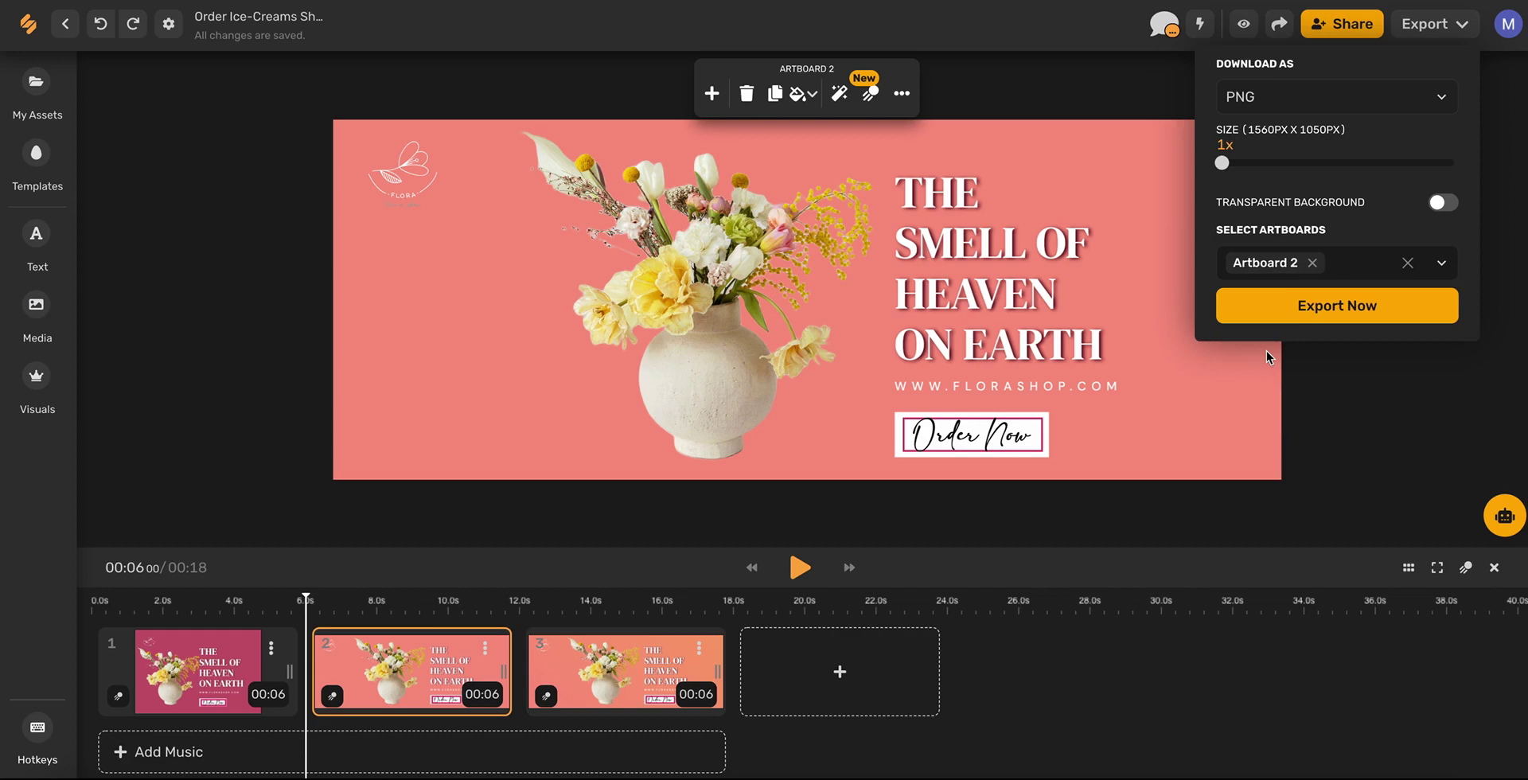
pyautogui.click(1325, 305)
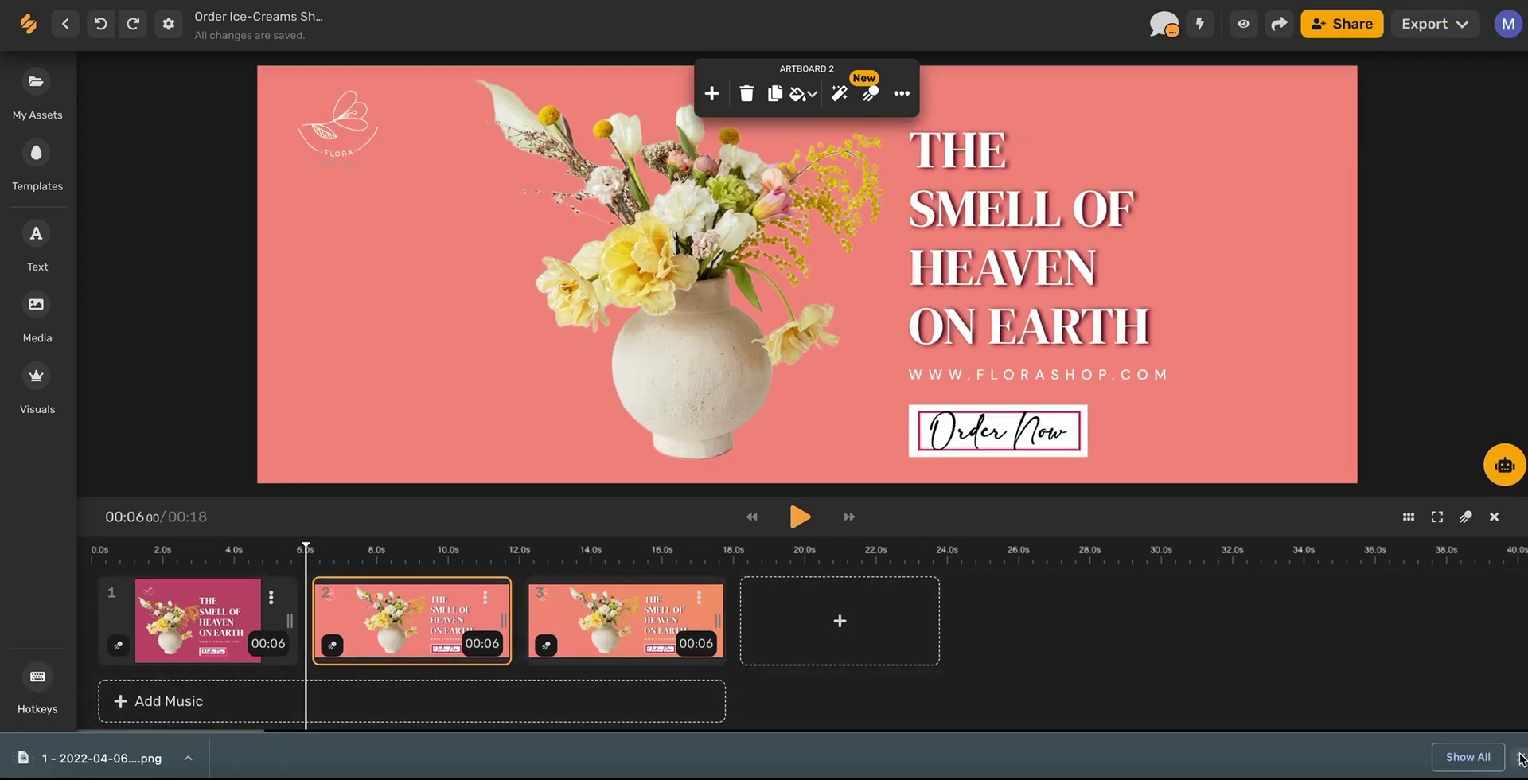
pyautogui.click(1520, 757)
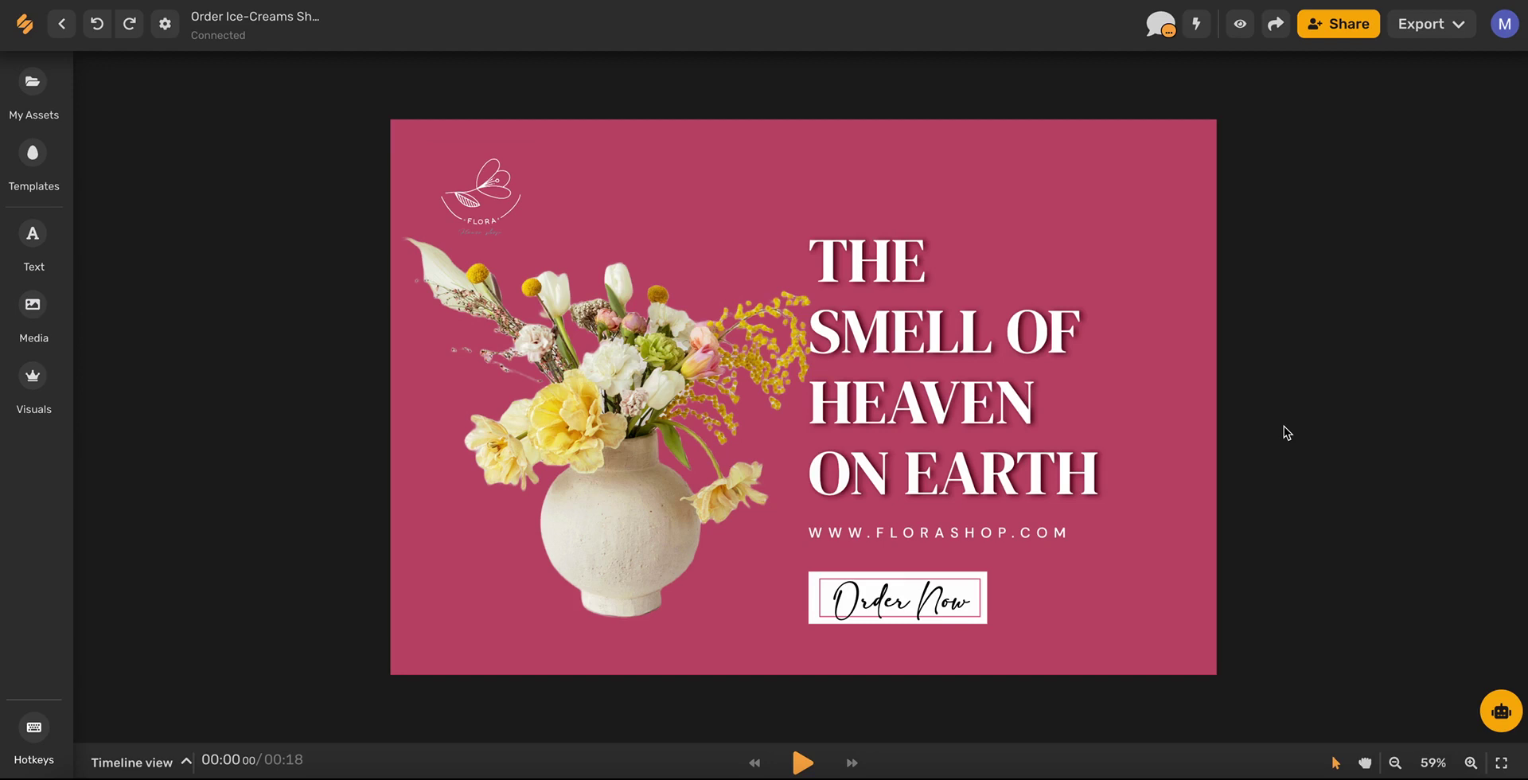
# - Send Artboard 1 as a PNG to a new scheduled social media post
pyautogui.click(1276, 26)
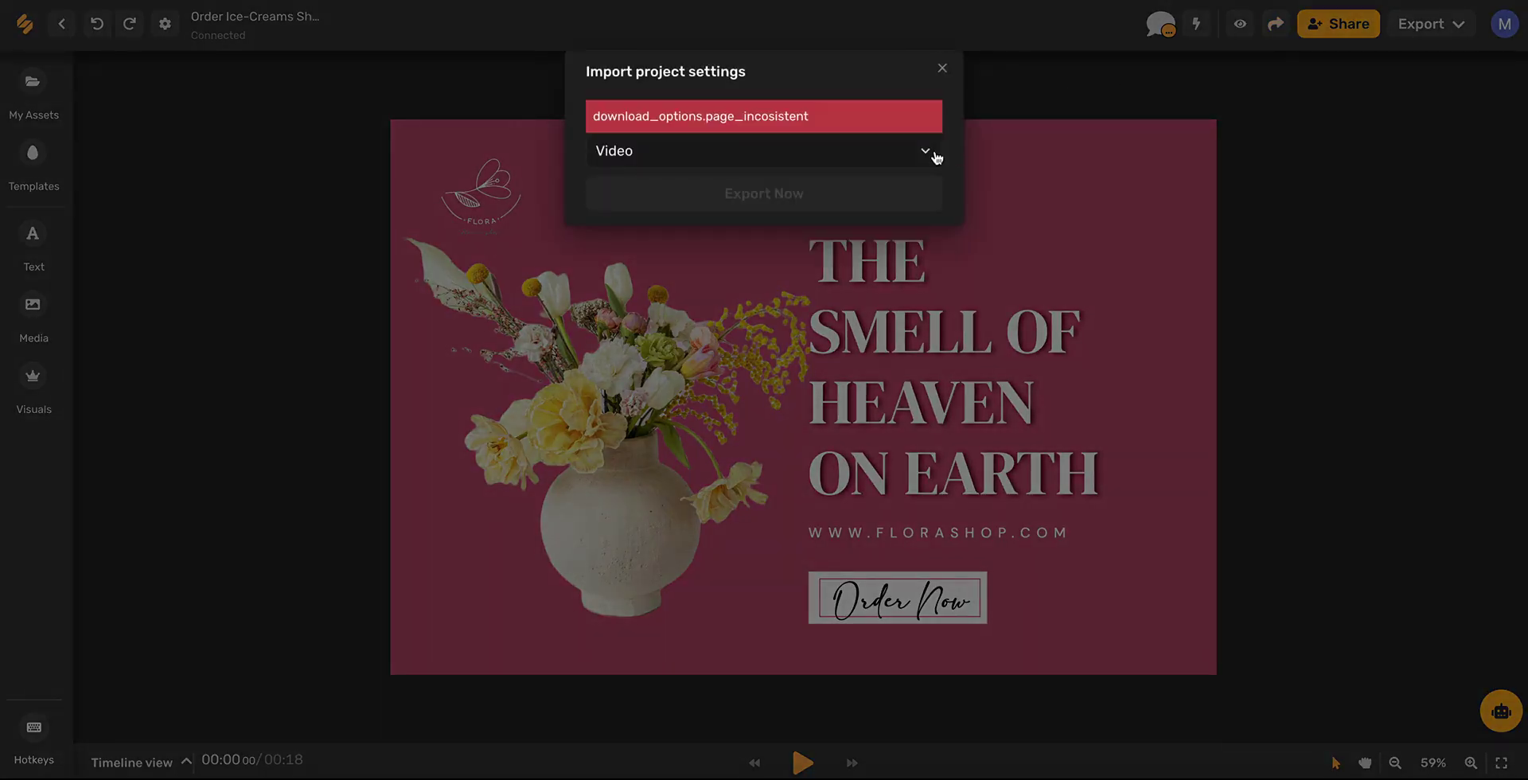
pyautogui.click(925, 151)
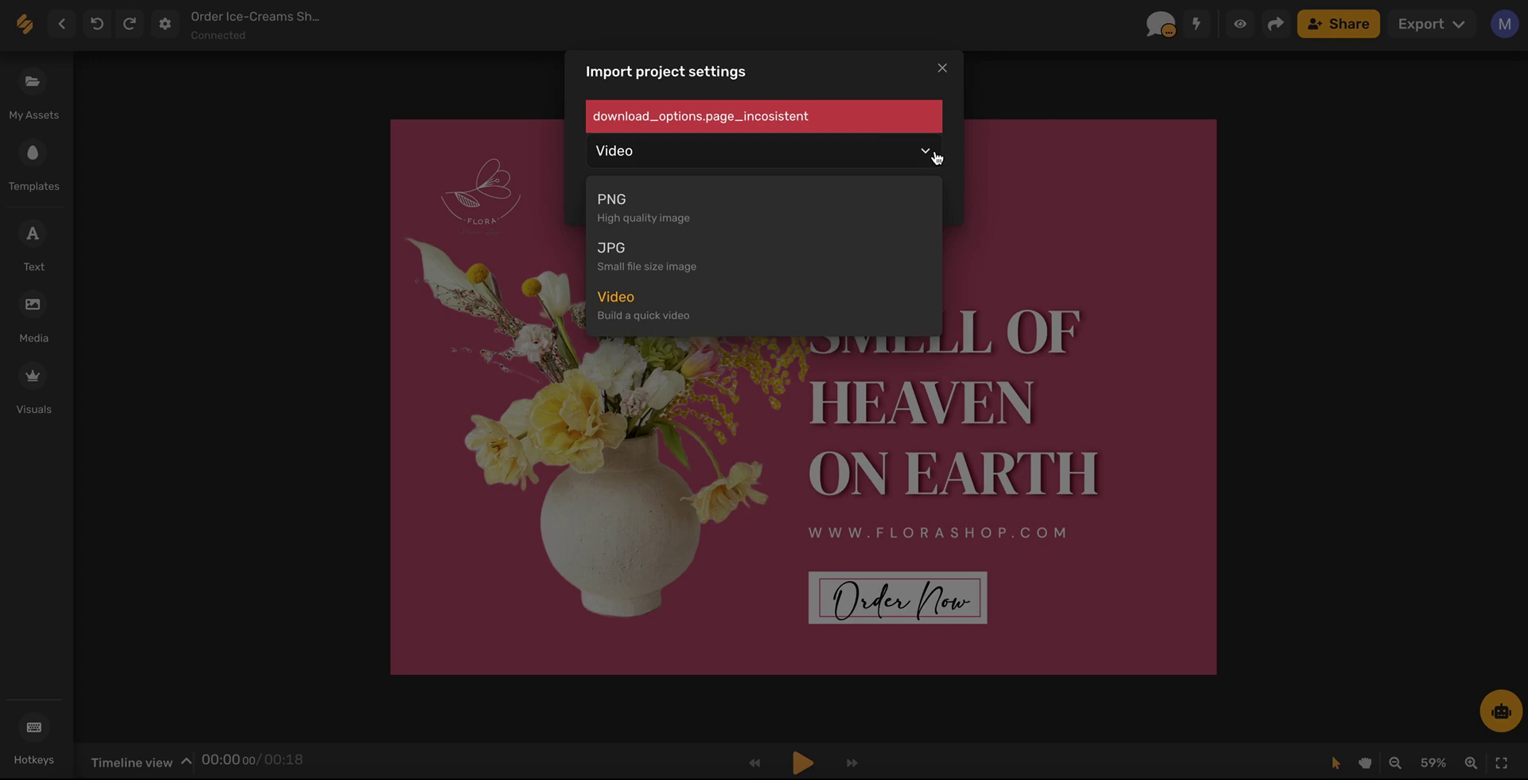
pyautogui.click(714, 210)
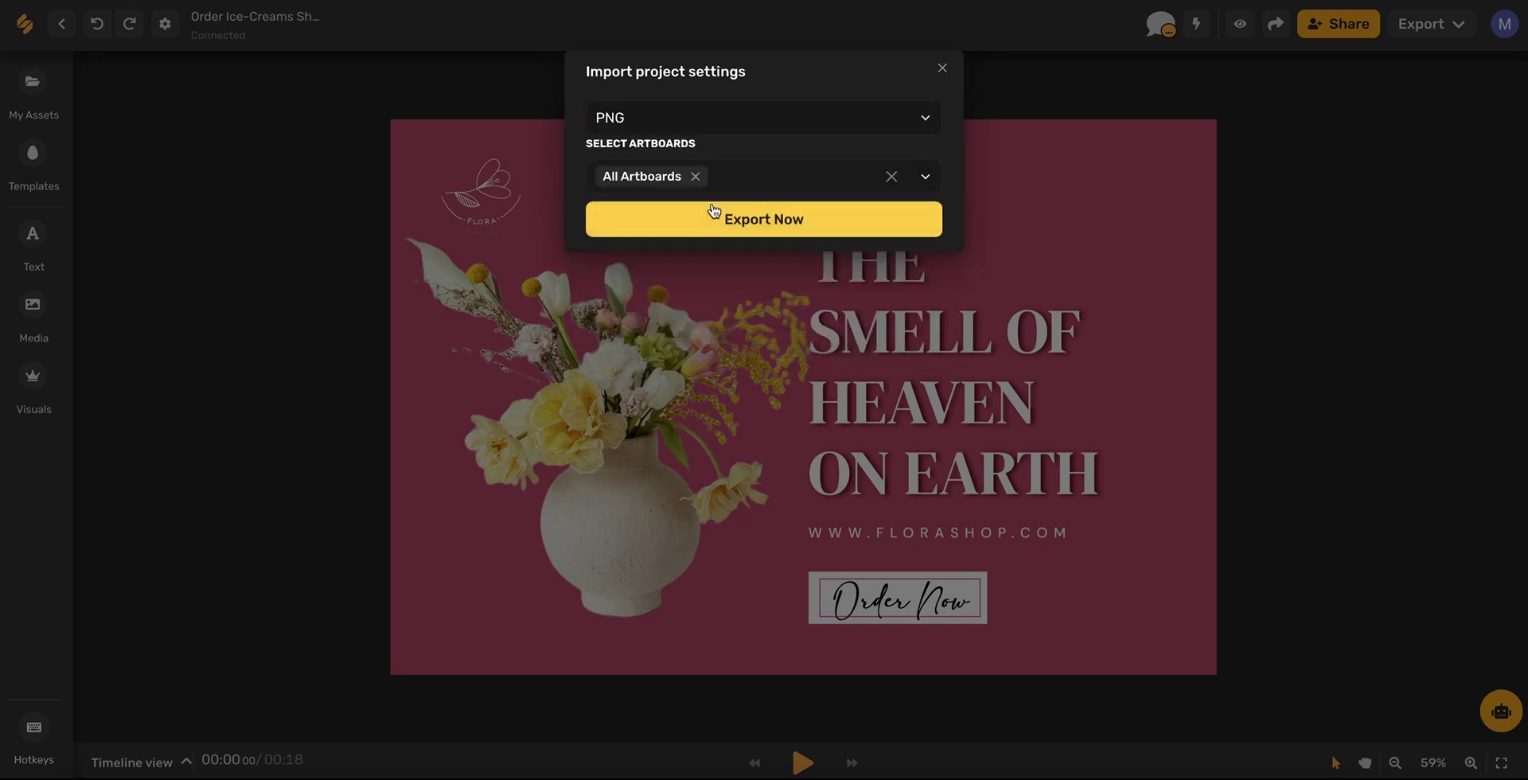
pyautogui.click(925, 179)
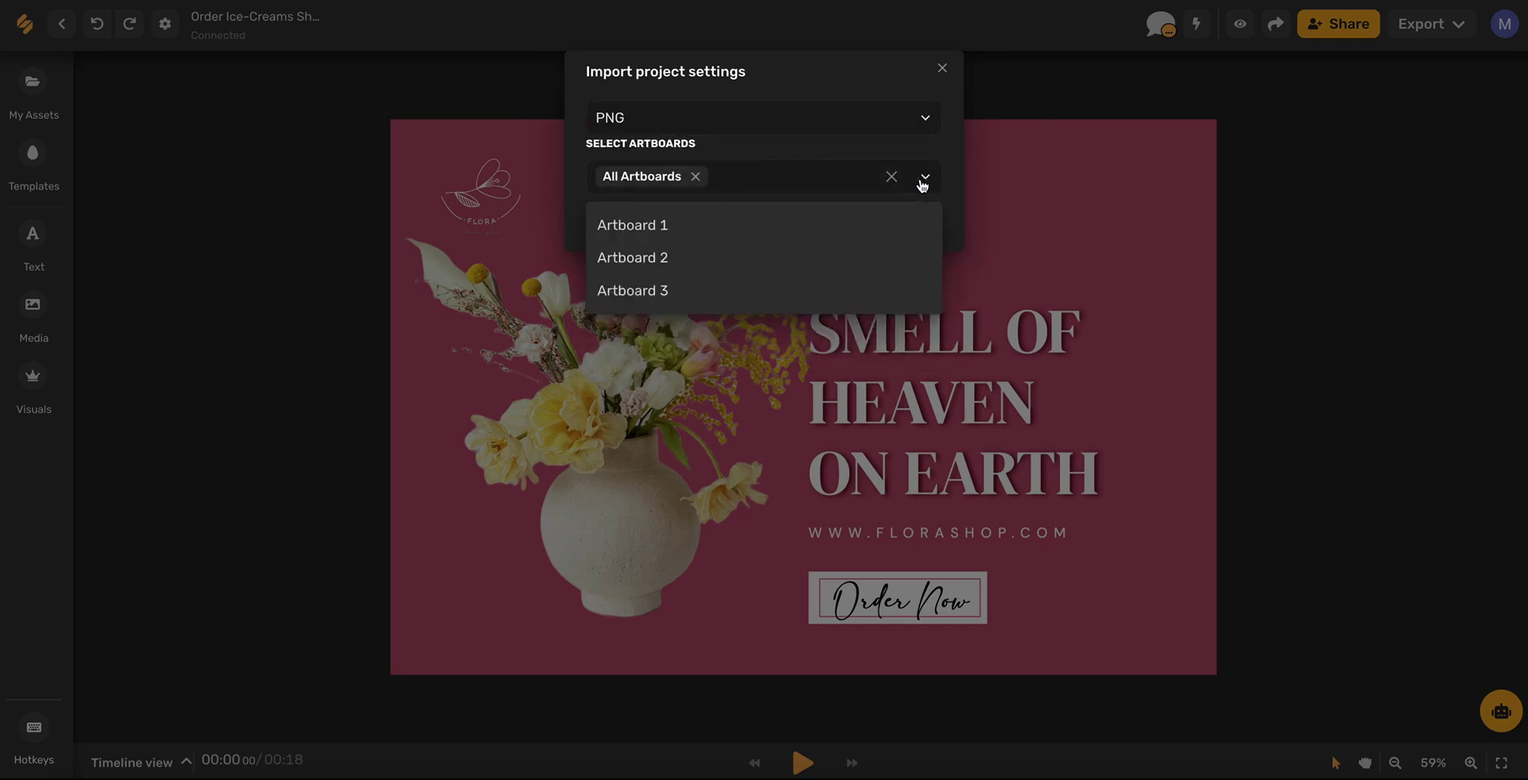
pyautogui.click(664, 239)
pyautogui.click(716, 229)
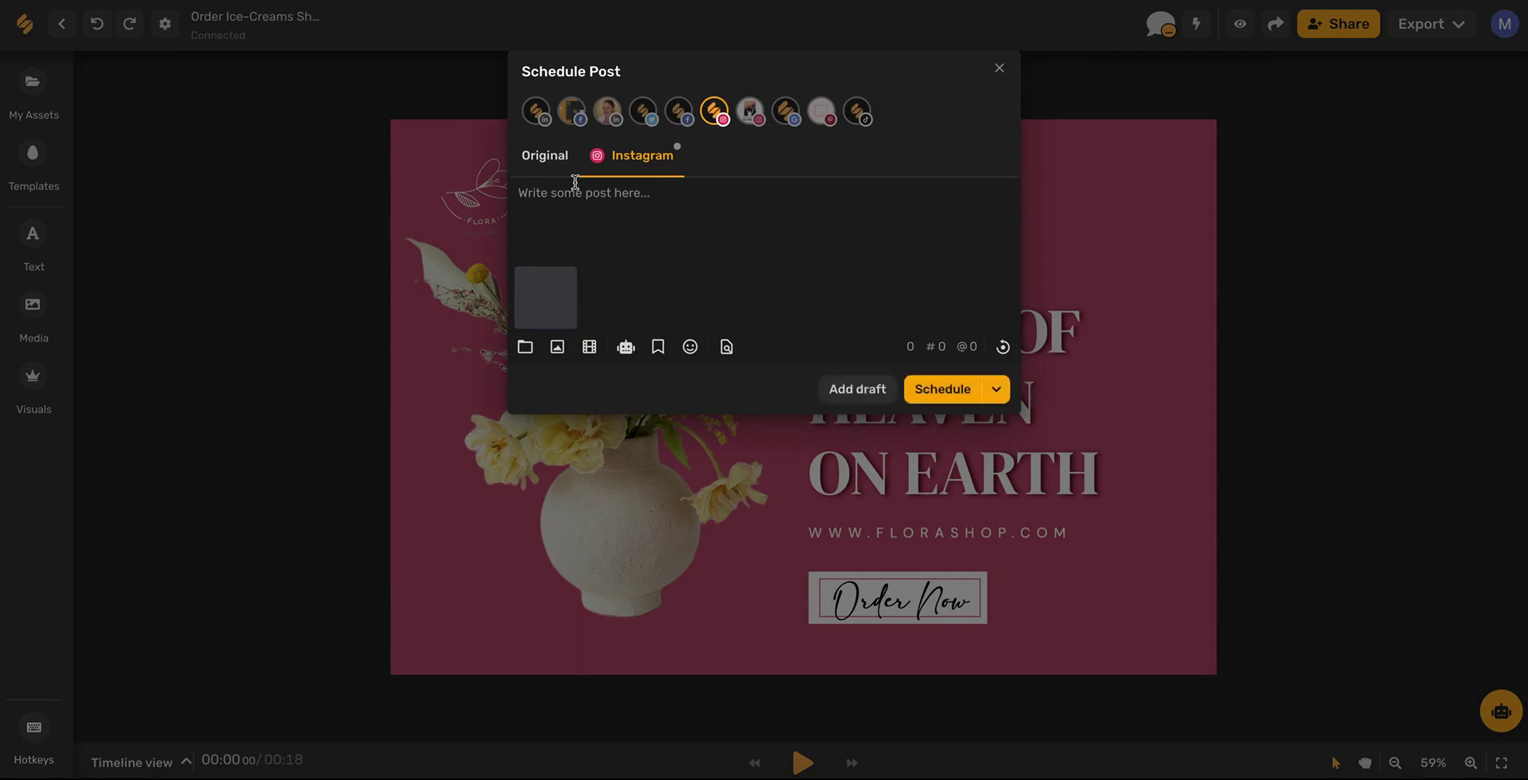
# - Try the Twitter and Facebook accounts for the post, deselect Instagram and Twitter, and keep only the Facebook account
pyautogui.click(648, 118)
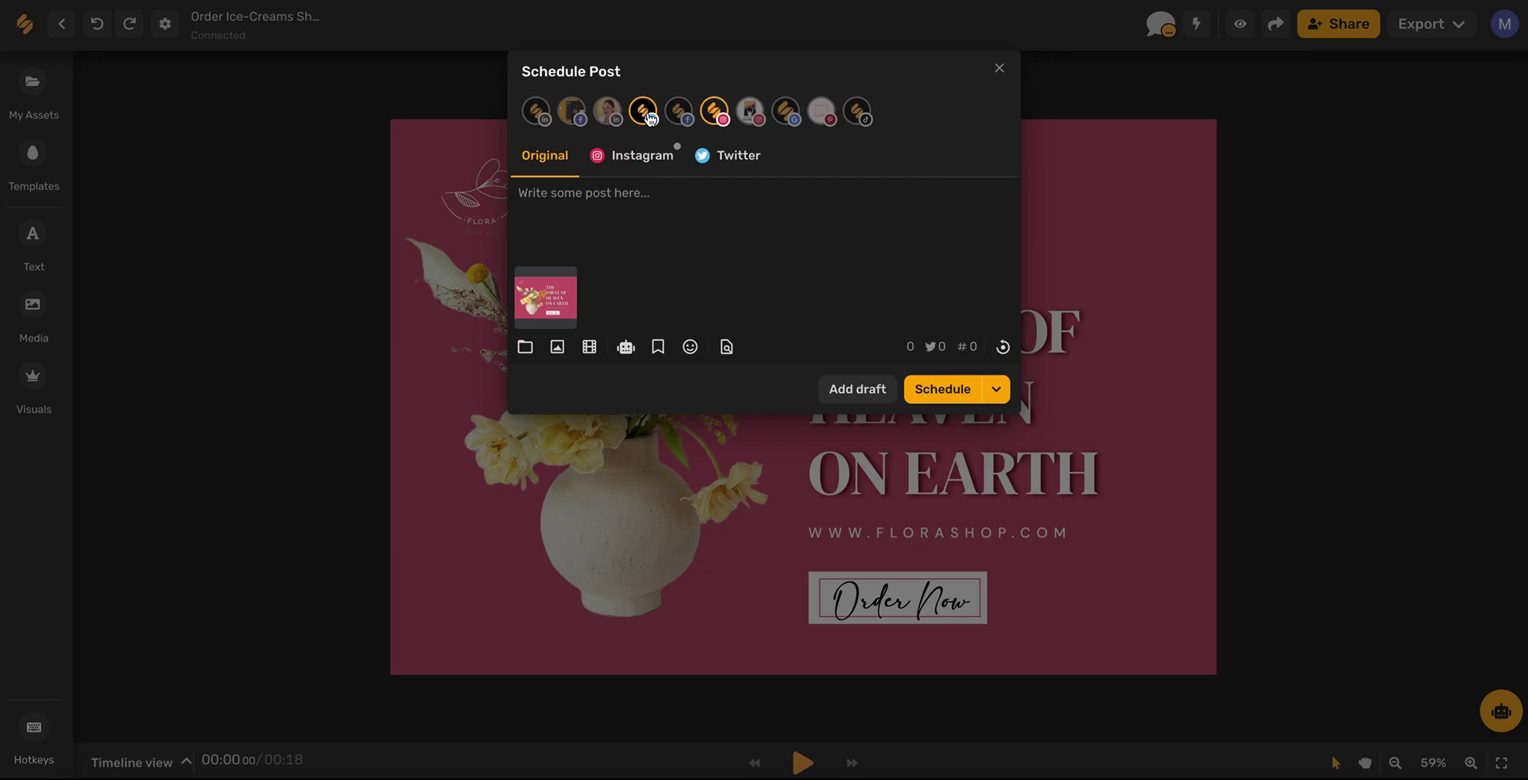
pyautogui.click(674, 117)
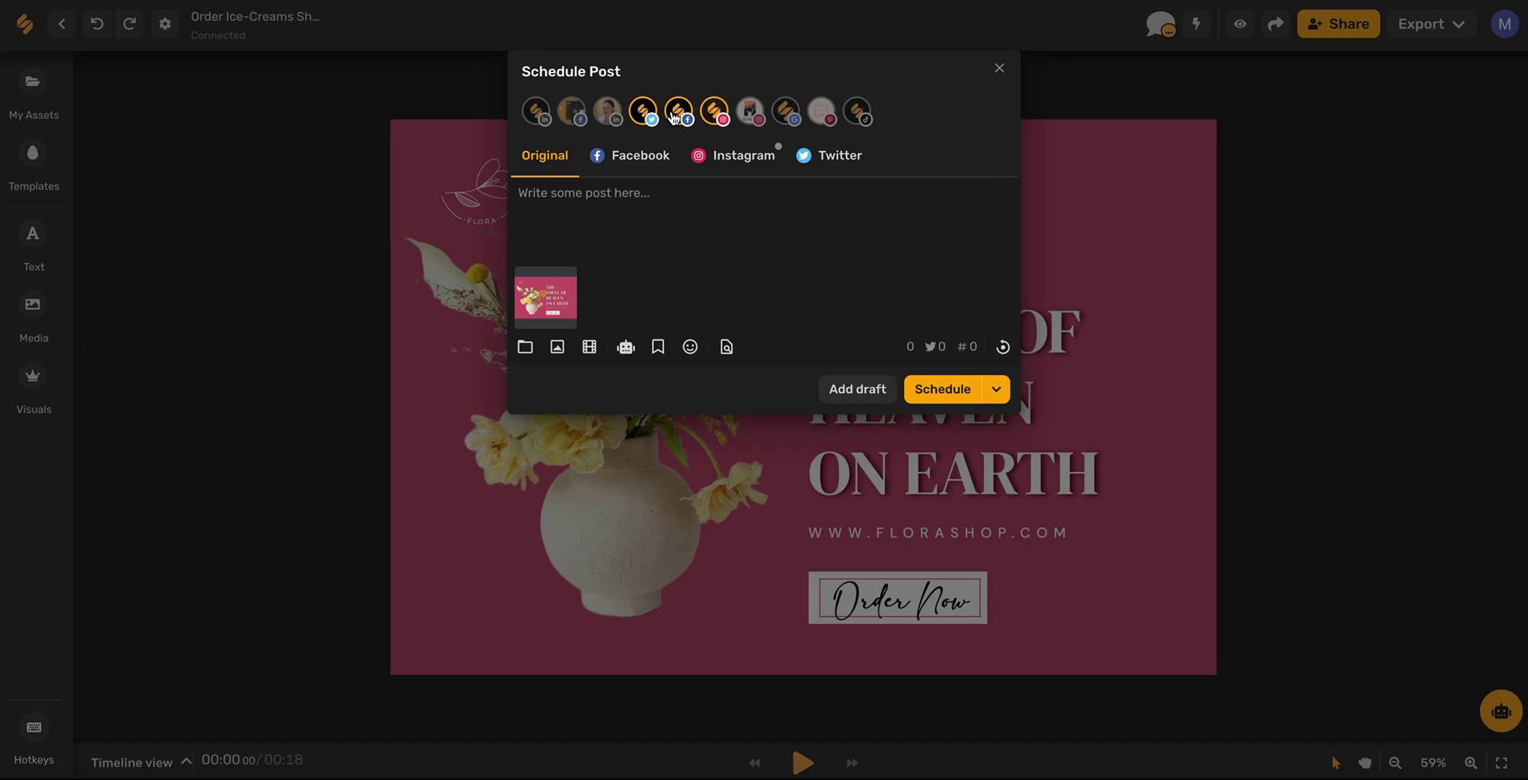
pyautogui.click(715, 118)
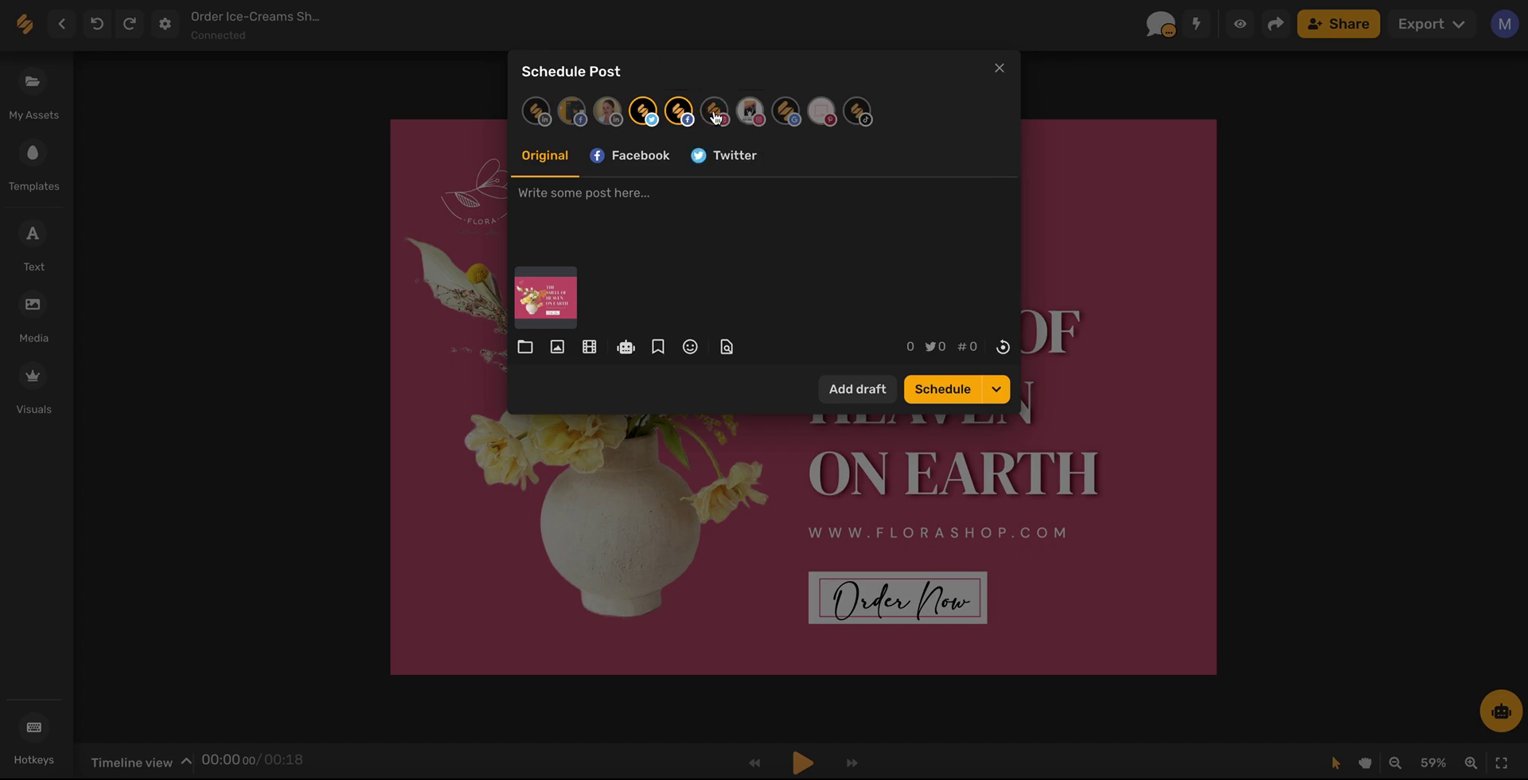
pyautogui.click(650, 122)
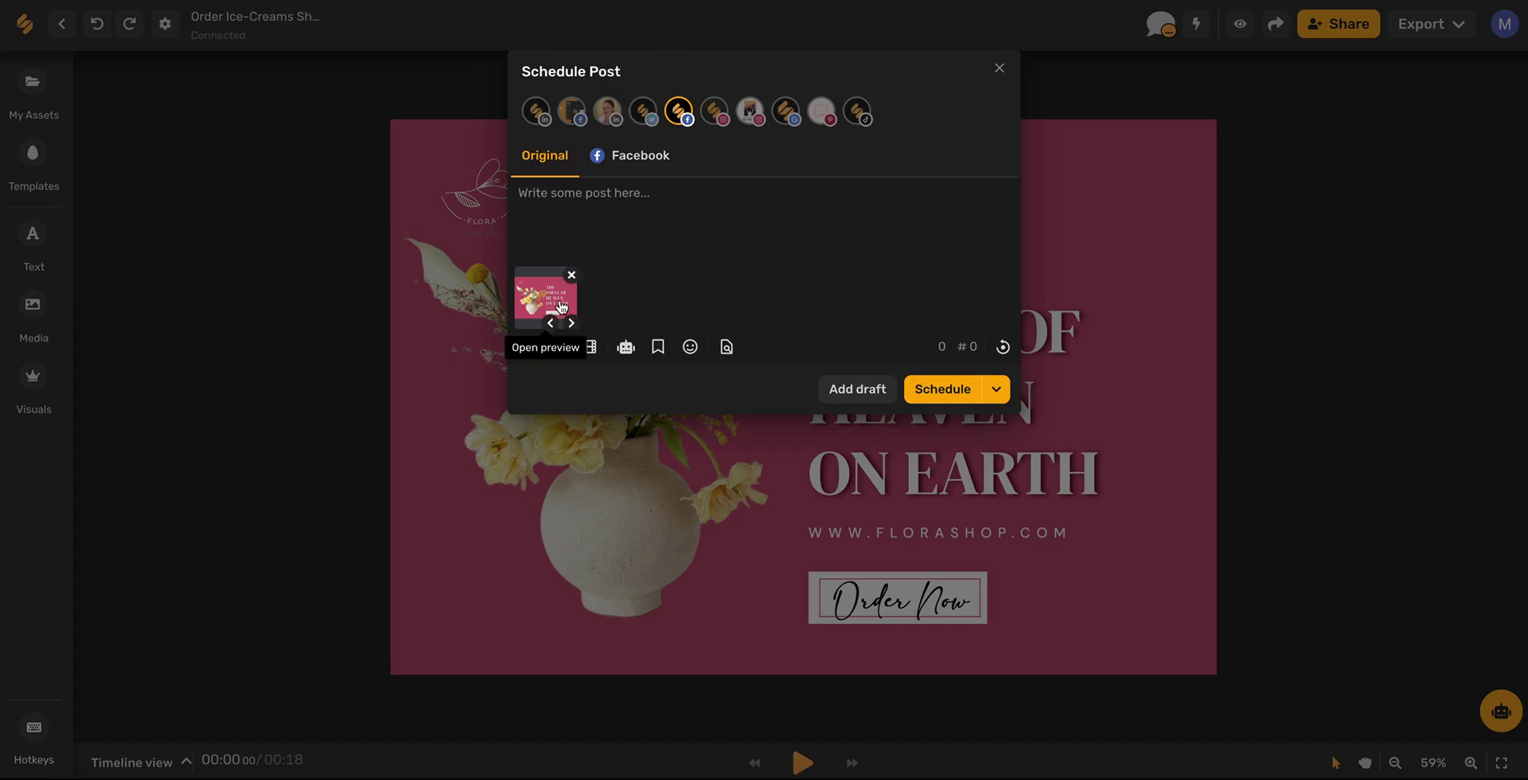
# - Start a new AI Assistant document for the post and choose the Product description template
pyautogui.click(625, 348)
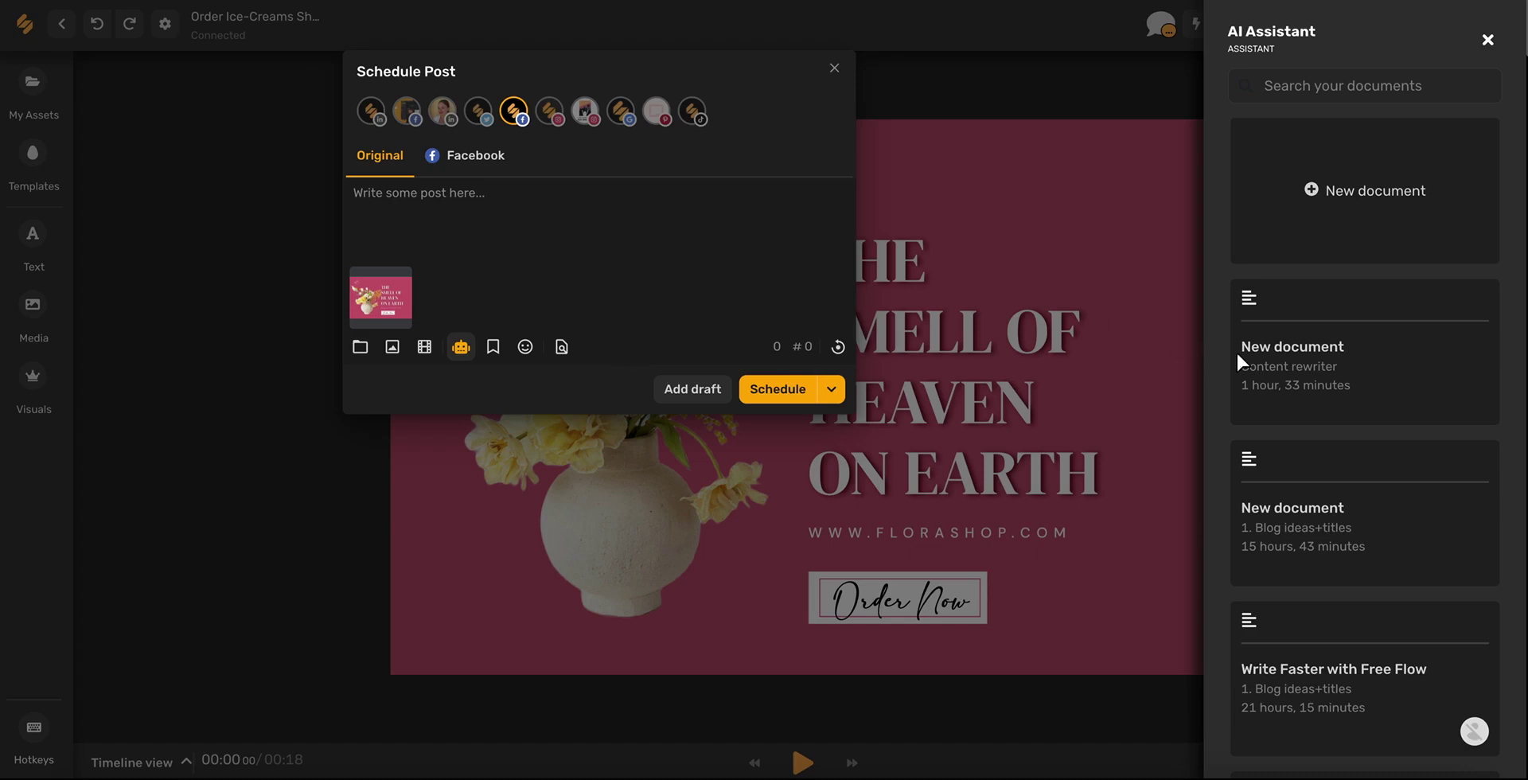
pyautogui.scroll(-7, 1298, 380)
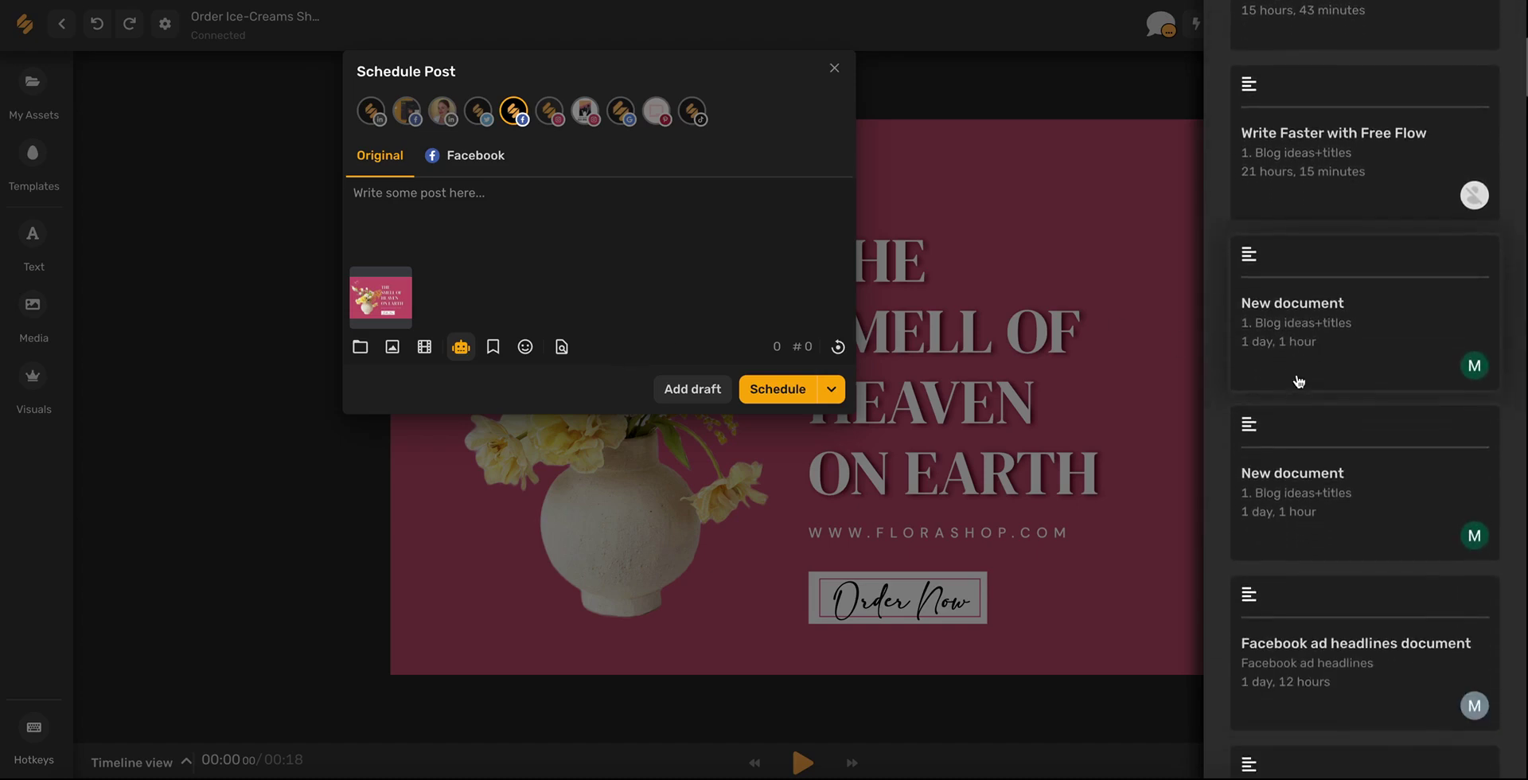
pyautogui.scroll(7, 1298, 381)
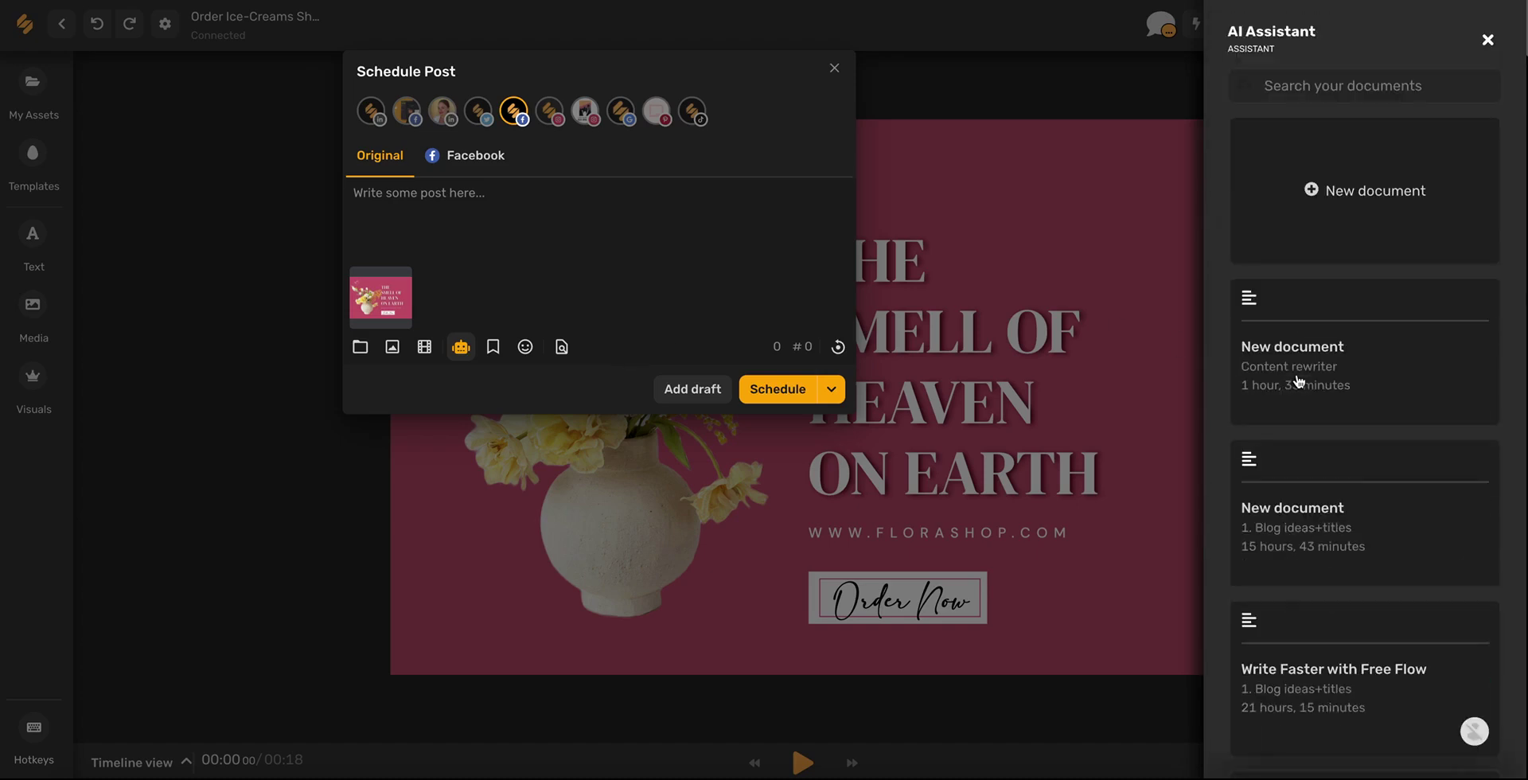
pyautogui.click(1372, 201)
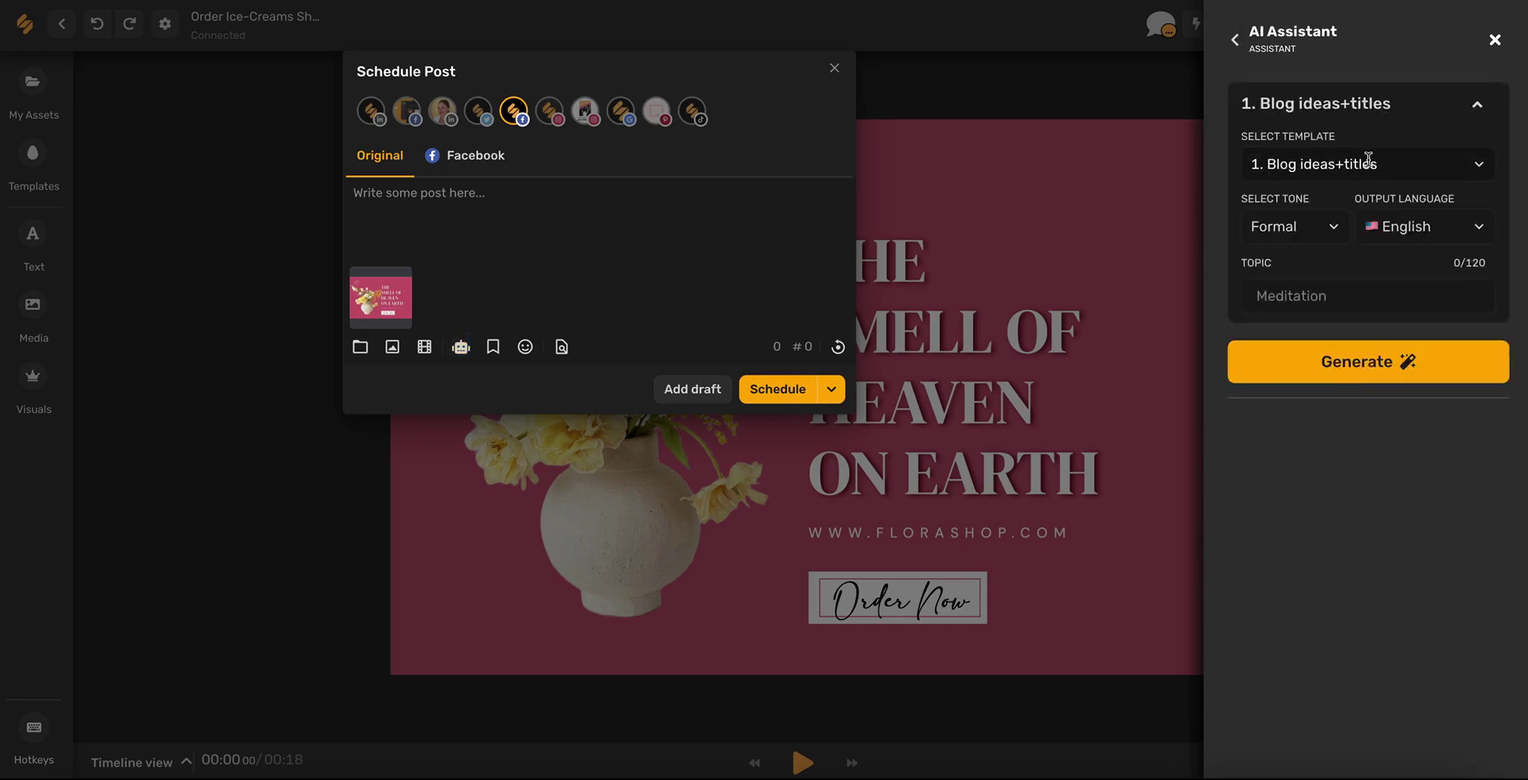
pyautogui.click(1368, 161)
pyautogui.write('phot')
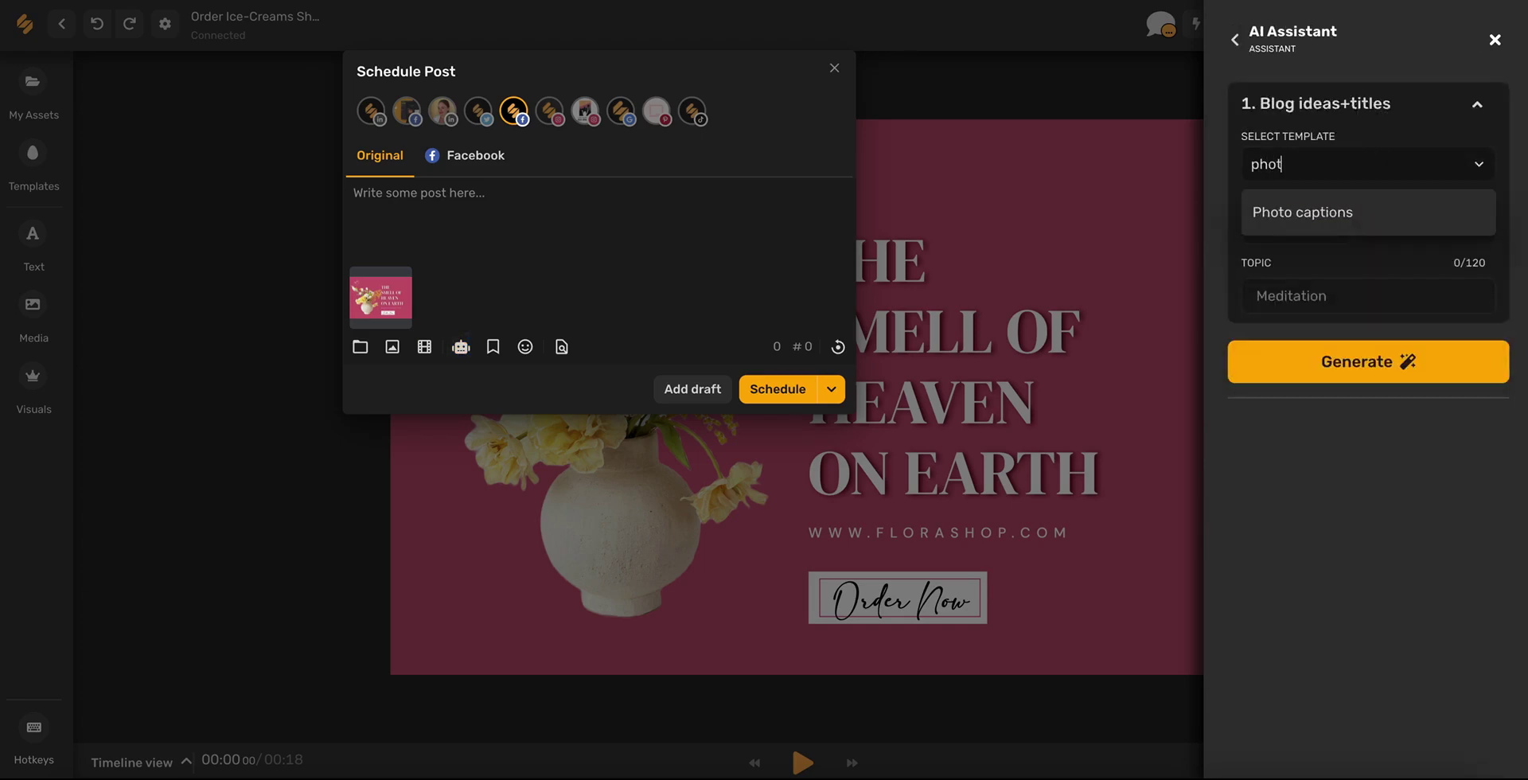
pyautogui.press('BackSpace')
pyautogui.press('BackSpace')
pyautogui.press('BackSpace')
pyautogui.write('prod')
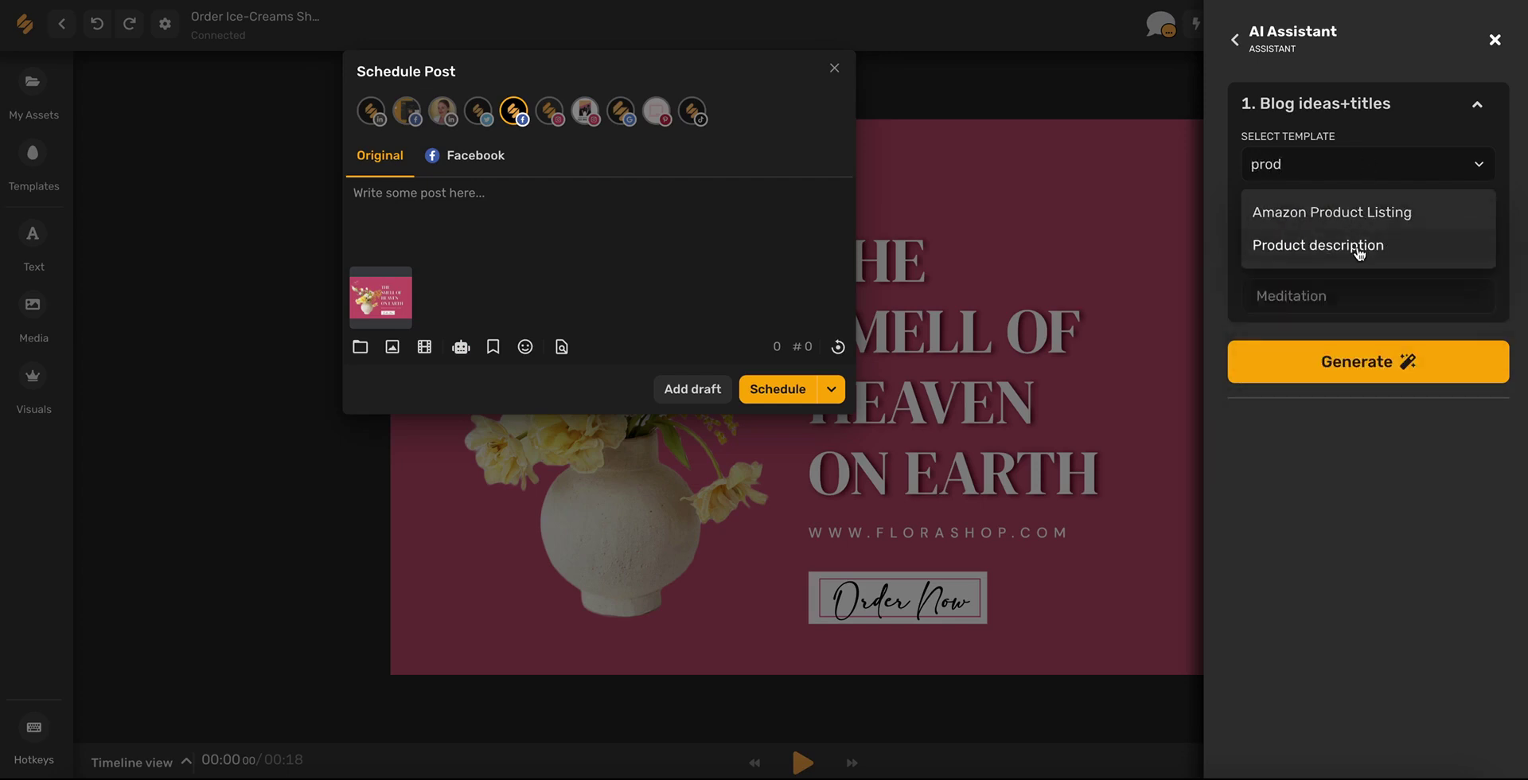
pyautogui.click(1358, 247)
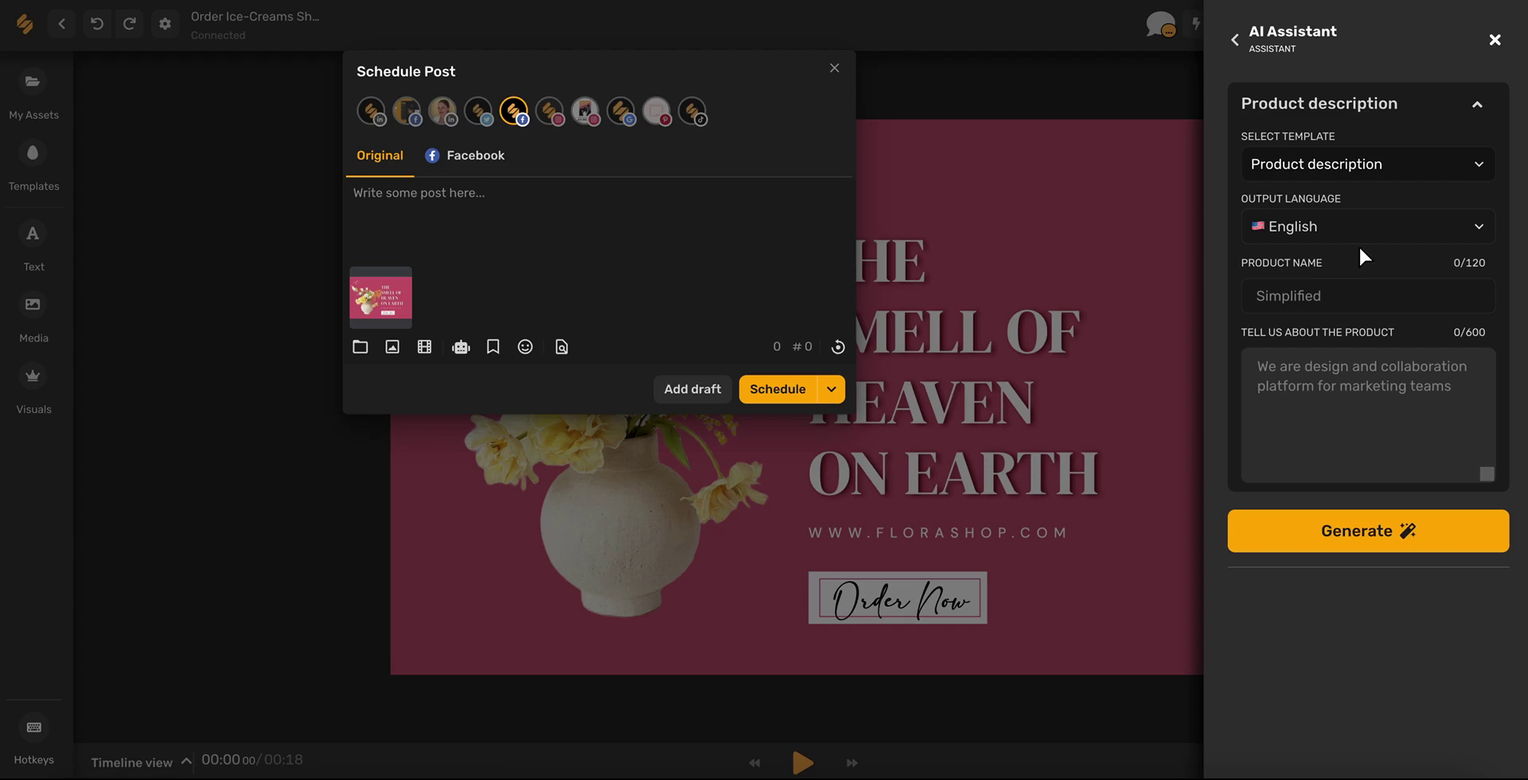
# - Generate product descriptions for Spring Bouquet, described as "locally grown flowers shipped straight to you in a hand made pottery vase from flora flower shop"
pyautogui.click(1305, 299)
pyautogui.write('S')
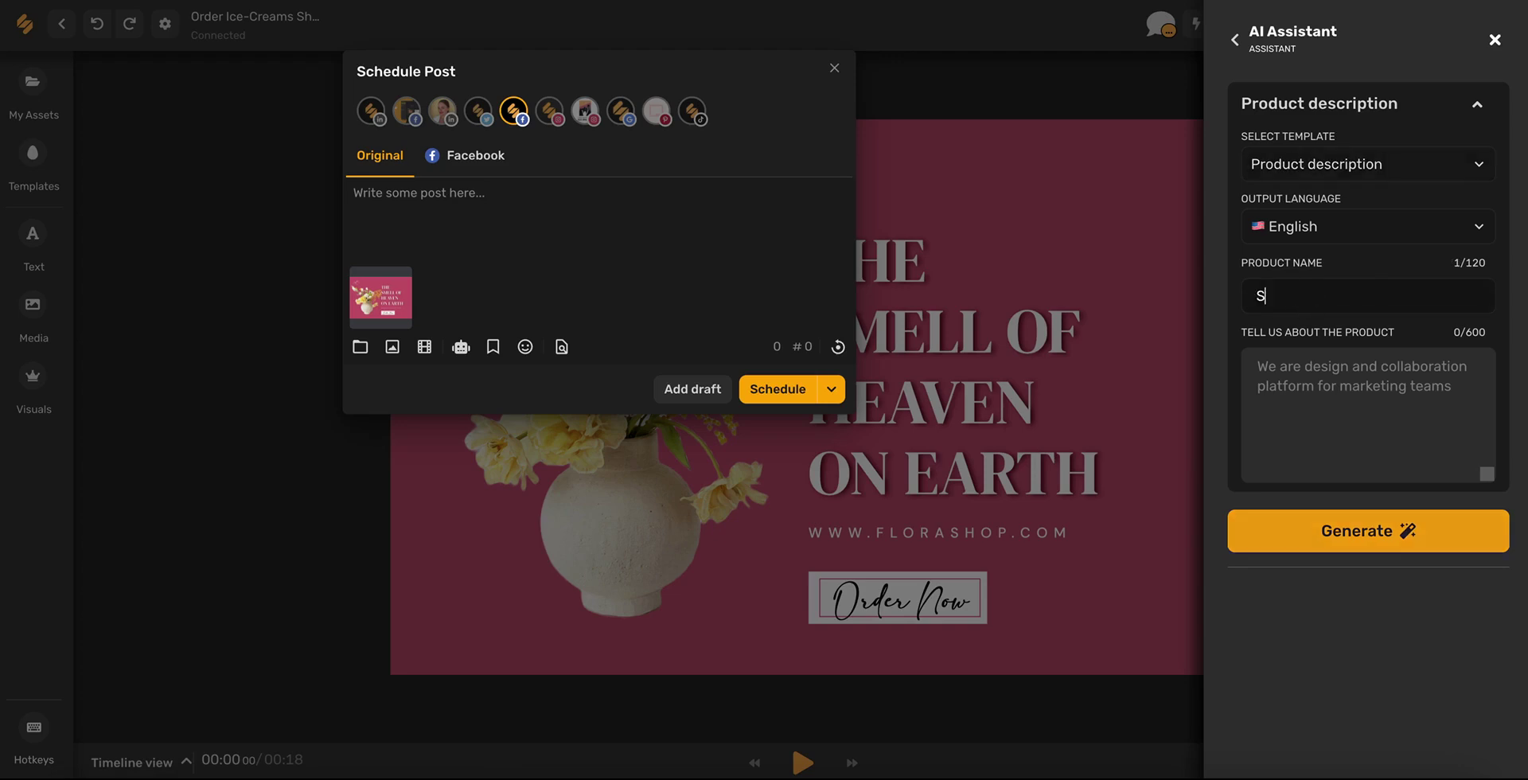
pyautogui.write('pring Bouquet')
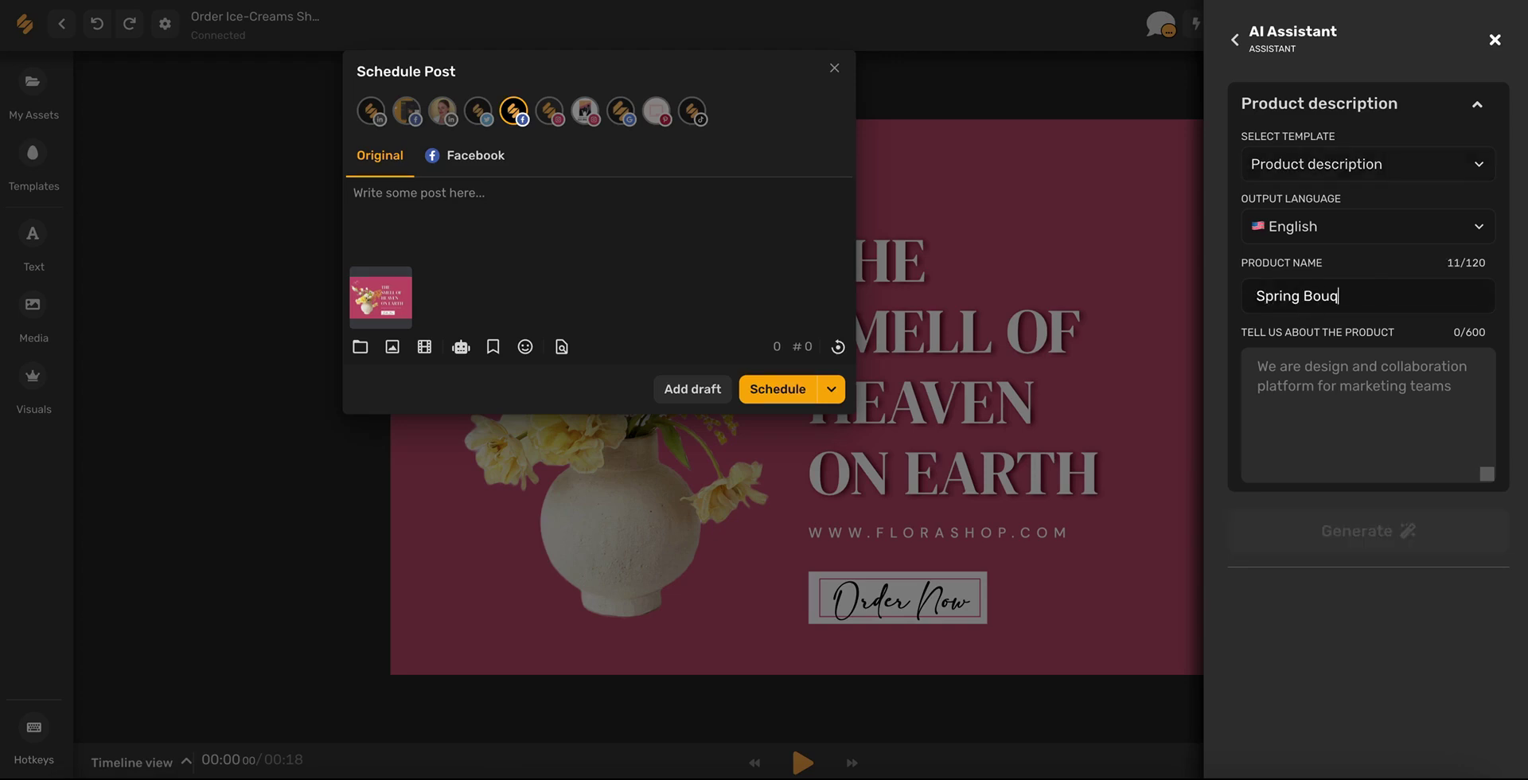
pyautogui.click(1303, 402)
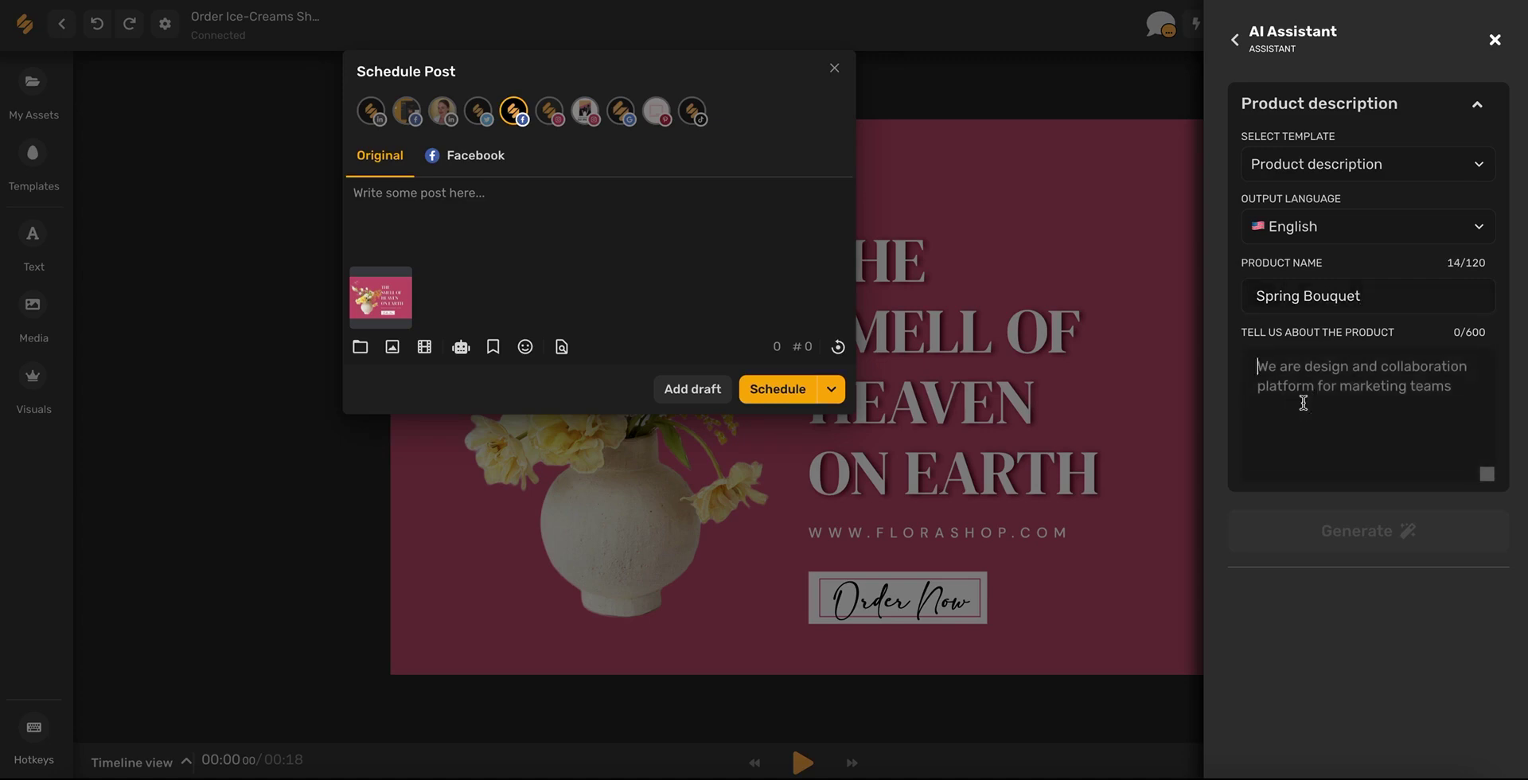
pyautogui.write('locally grown flowers')
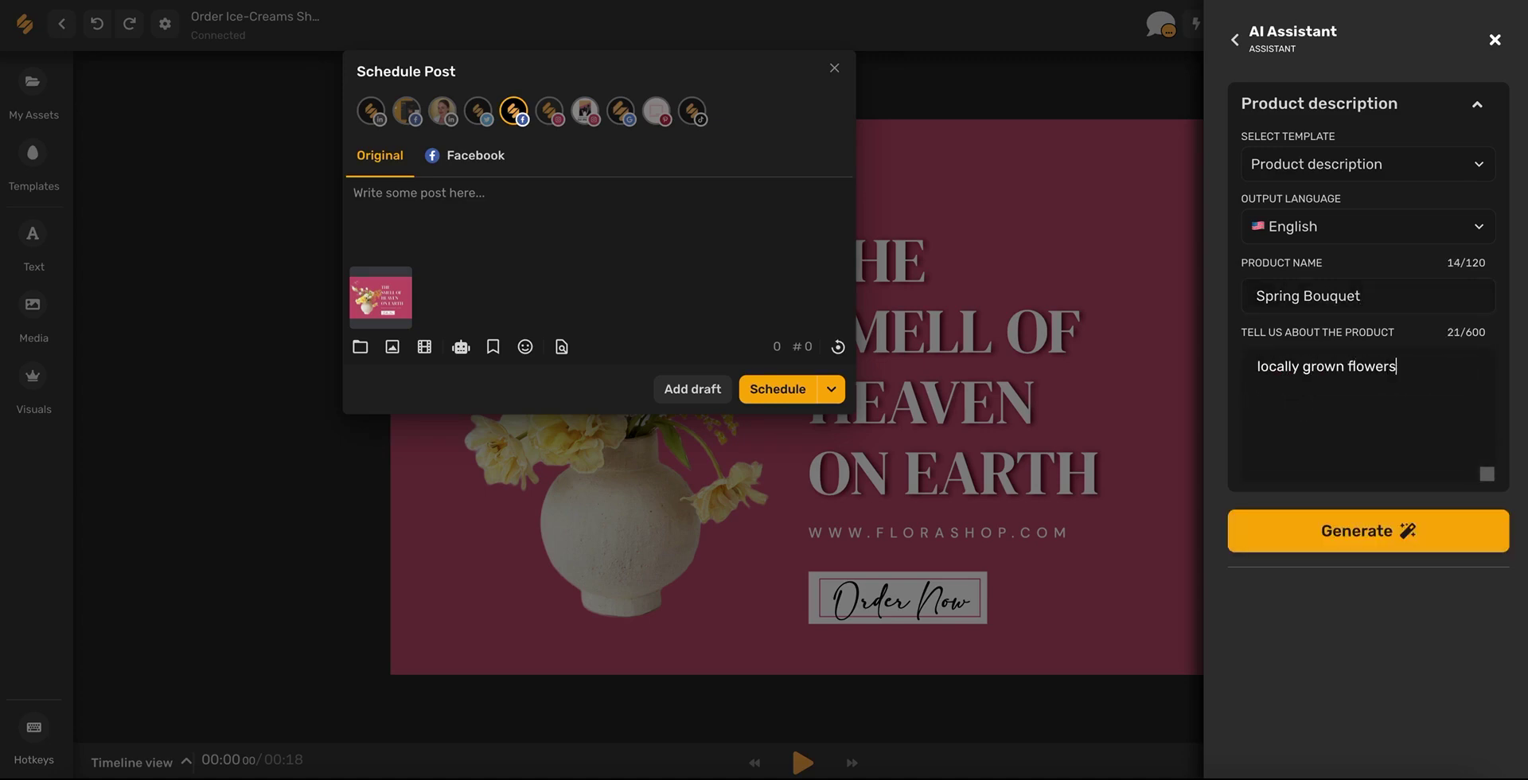
pyautogui.write(' shipped straight to you in a hand ')
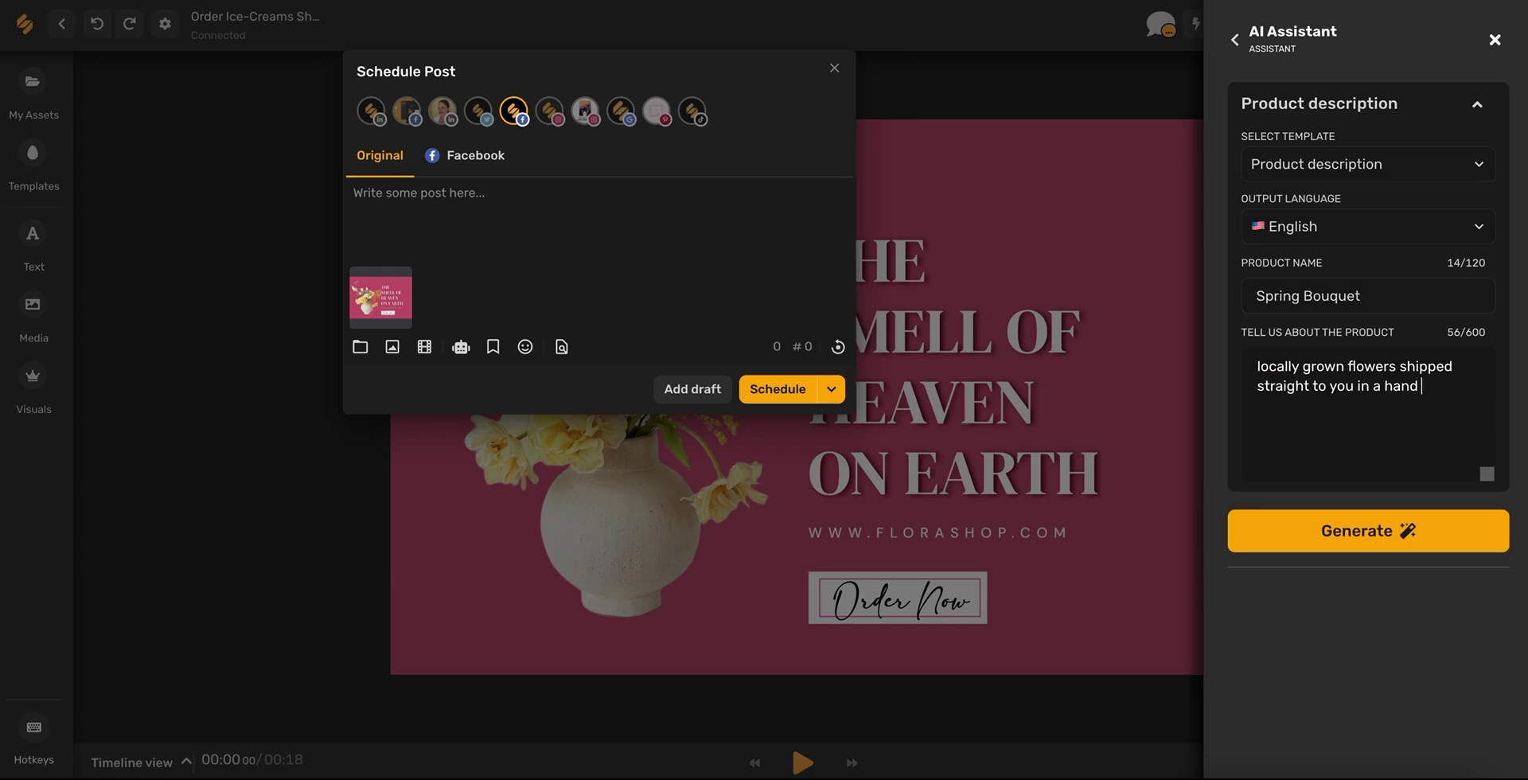
pyautogui.write('made pottery vase from flora flower sh')
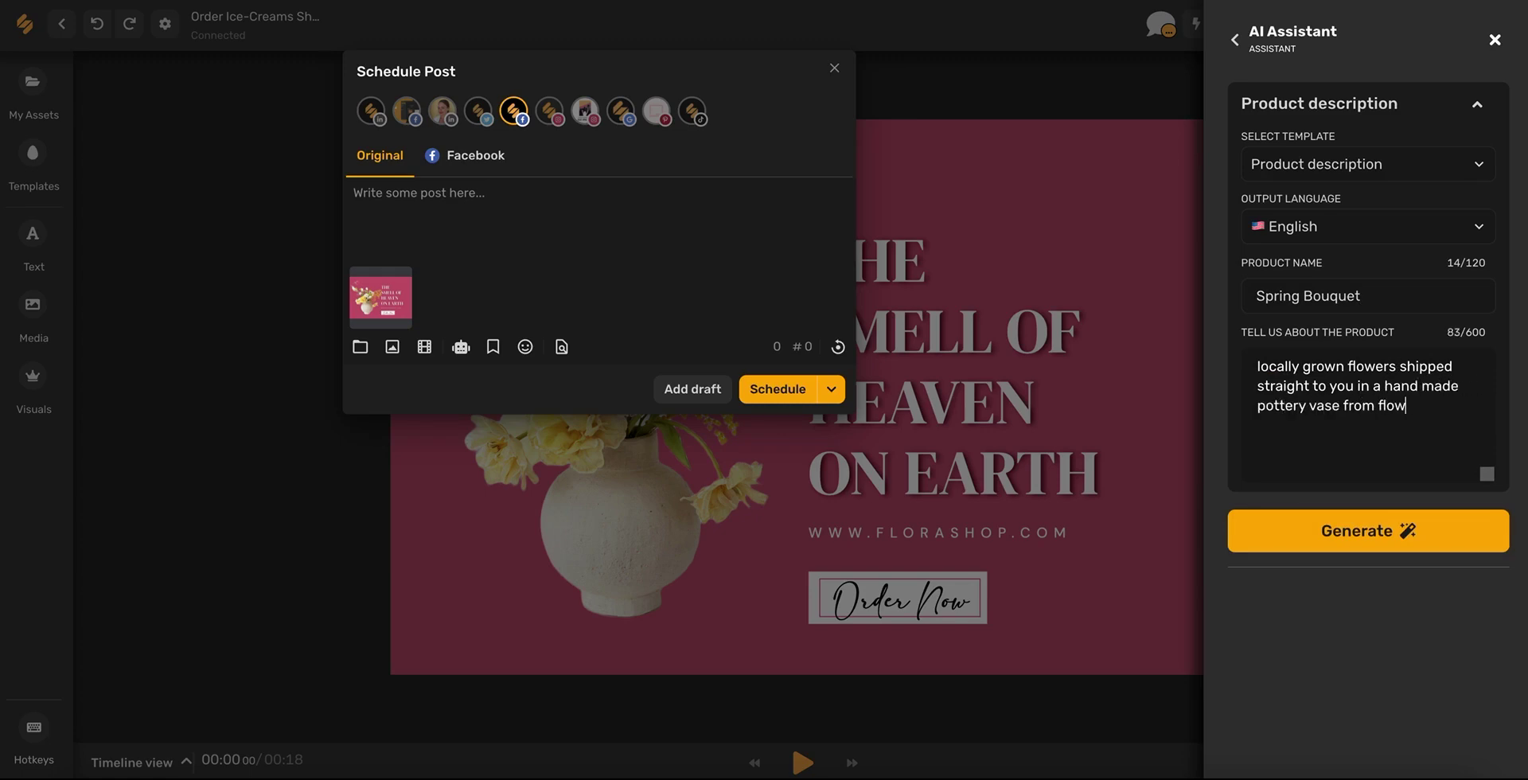
pyautogui.write('op')
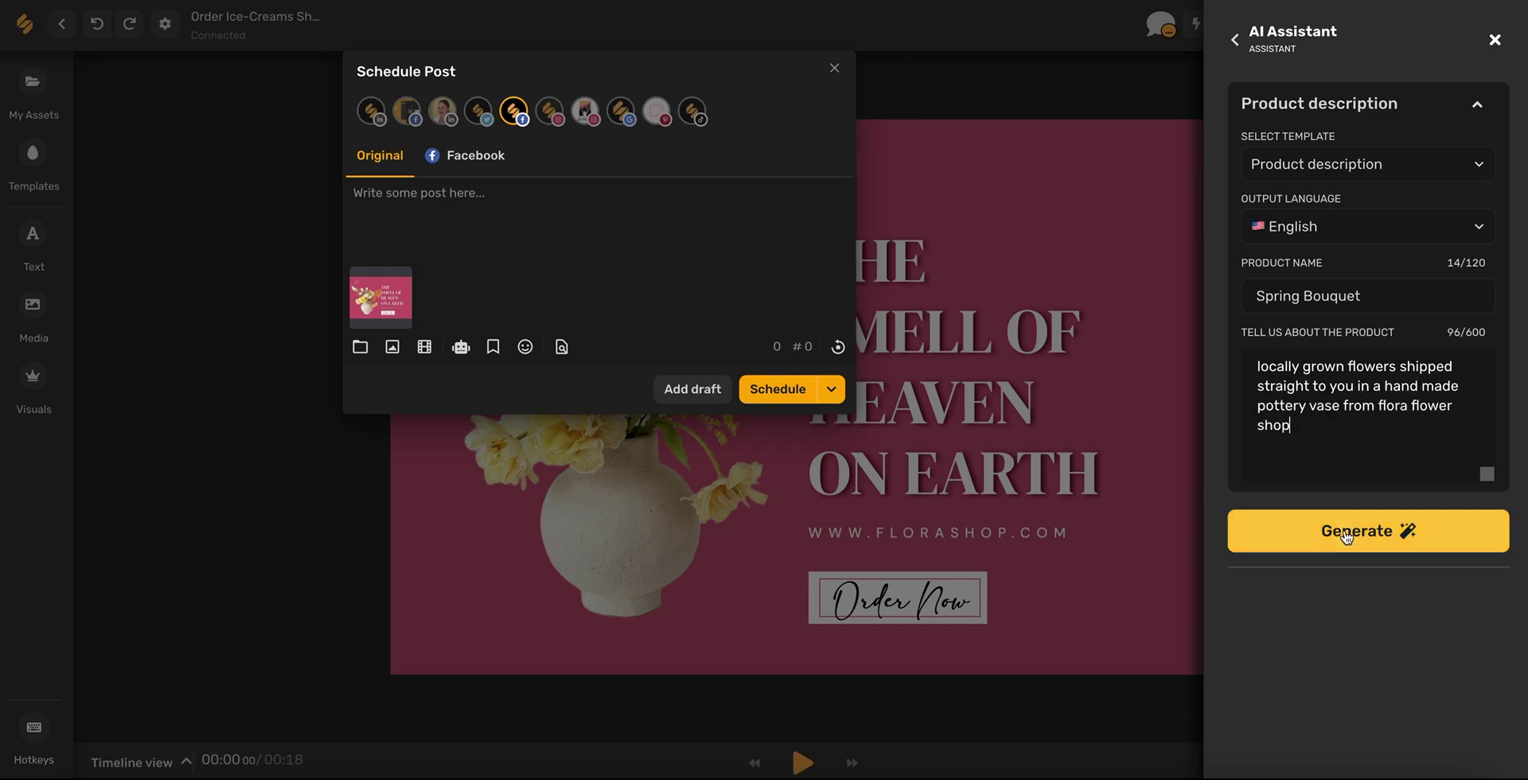
pyautogui.click(1346, 532)
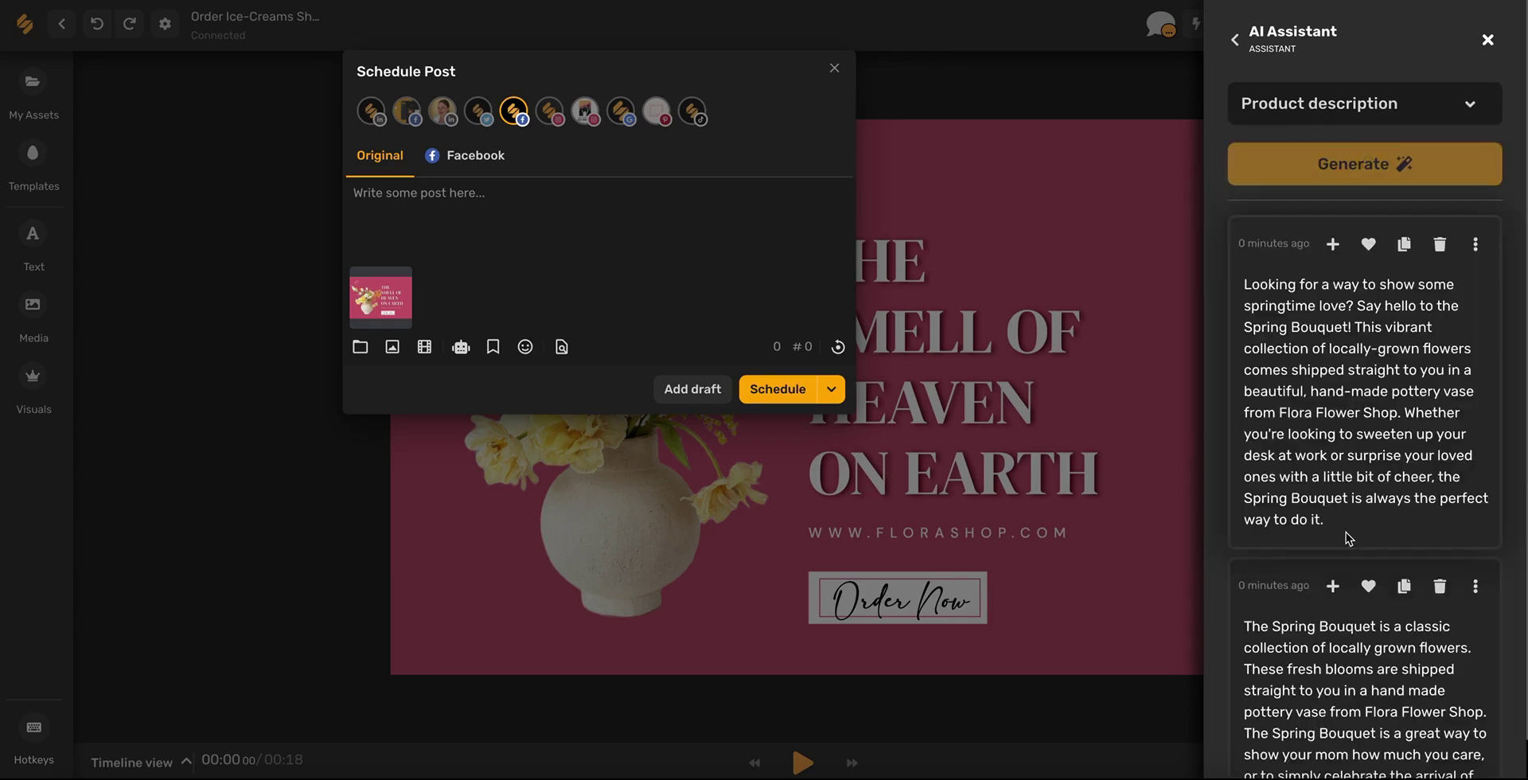
# - Insert the first generated description as the caption, put a blank line after "Spring Bouquet!" and add two line breaks at the end
pyautogui.scroll(-1, 1345, 531)
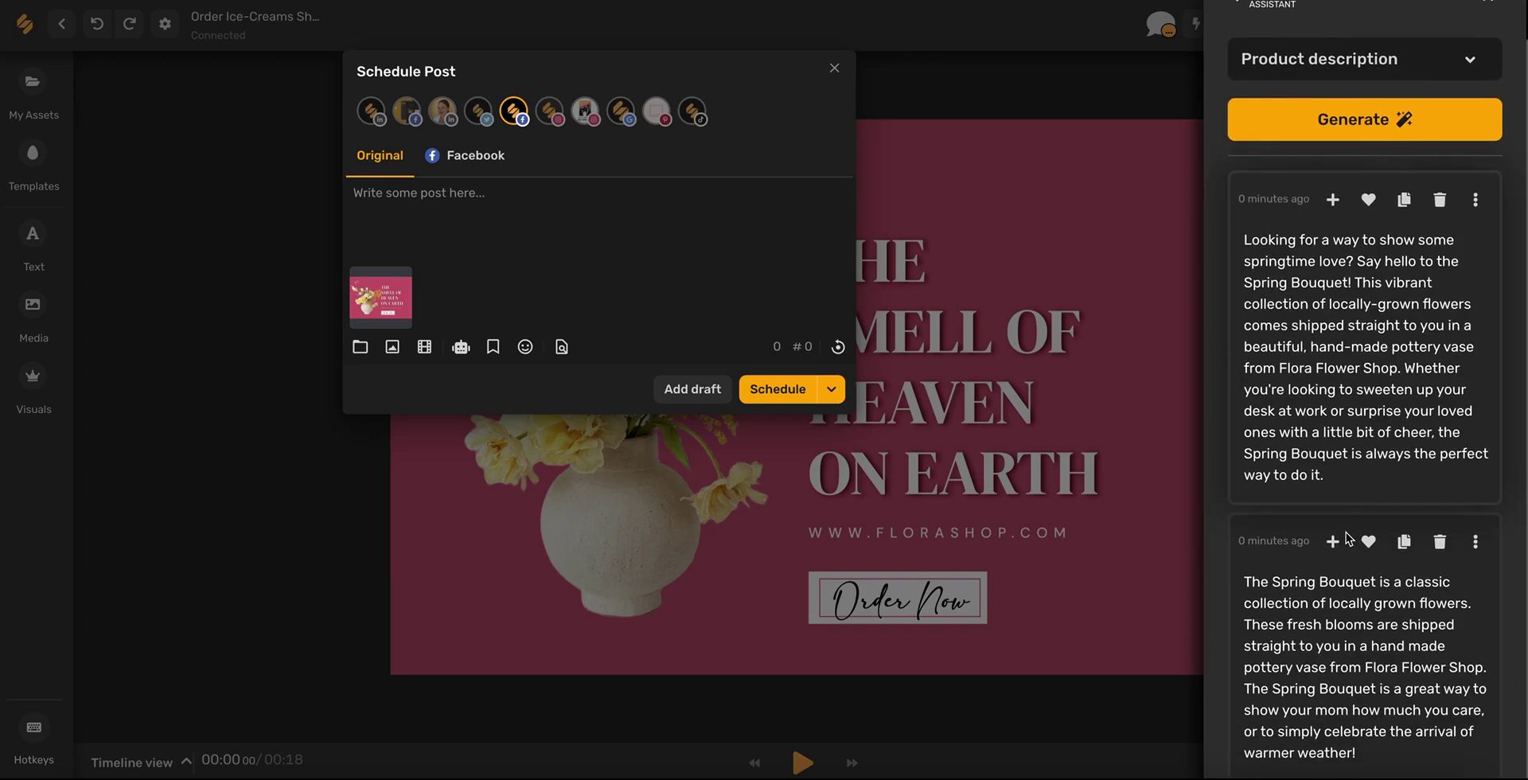
pyautogui.scroll(1, 1345, 538)
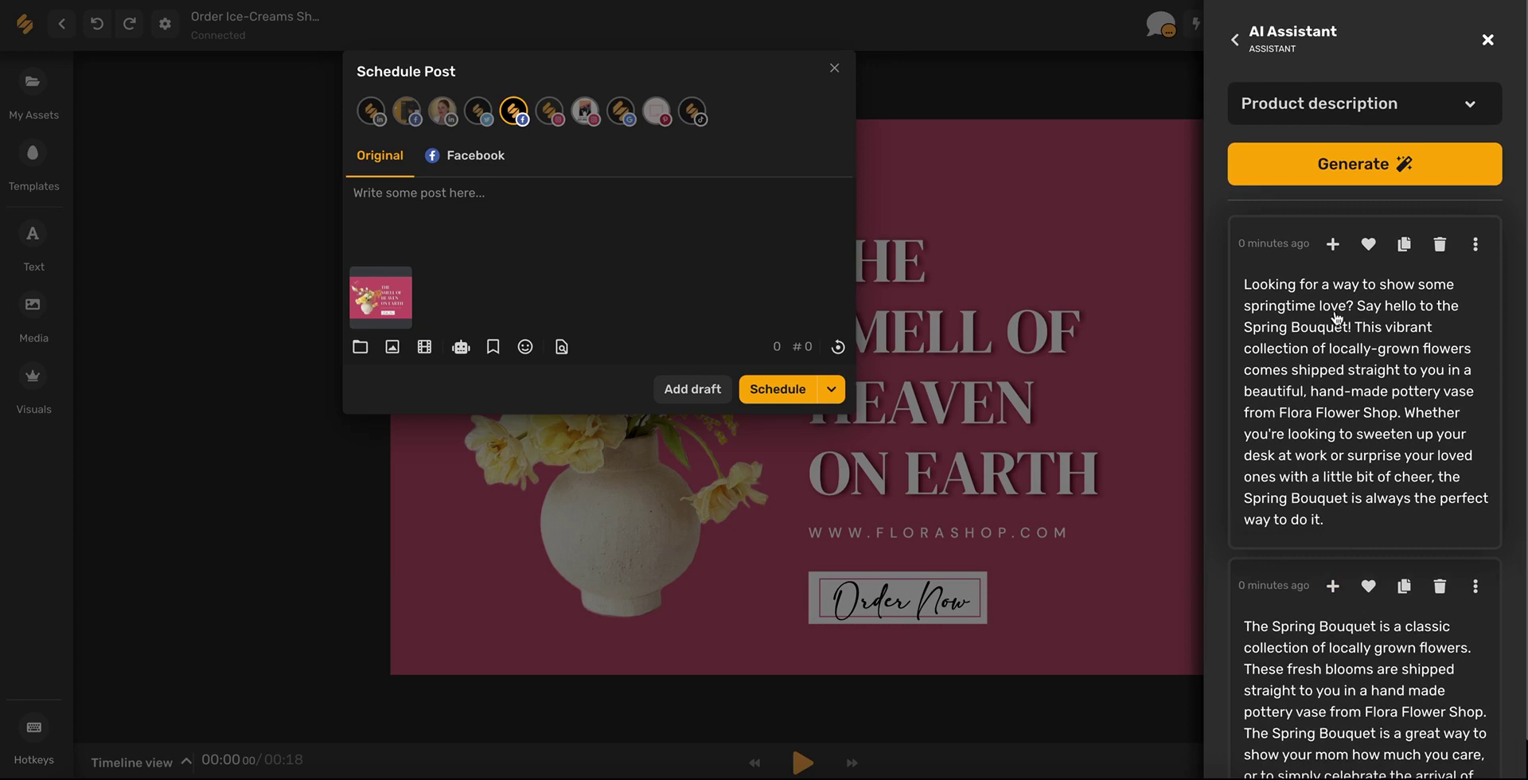
pyautogui.click(1334, 253)
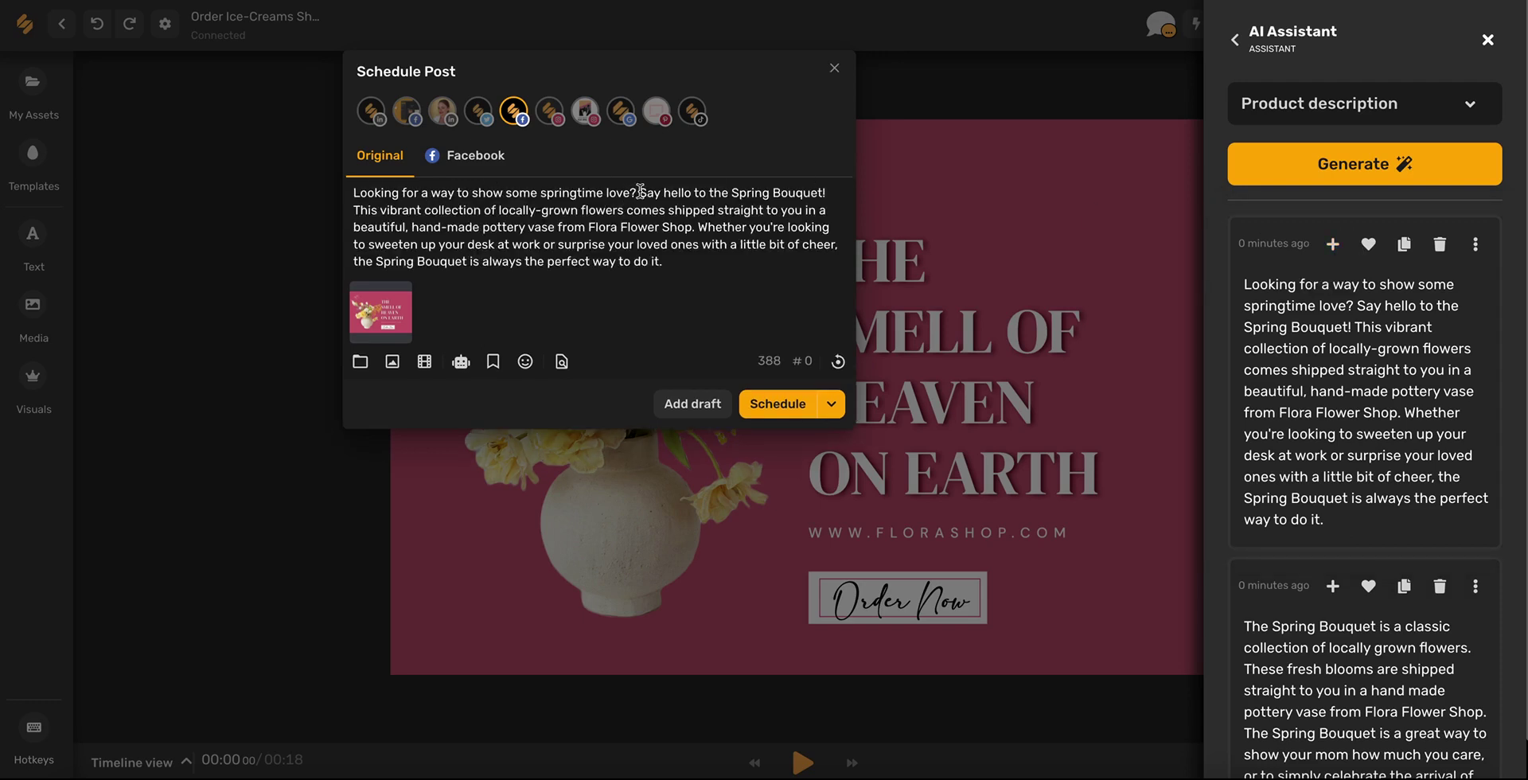
pyautogui.click(838, 188)
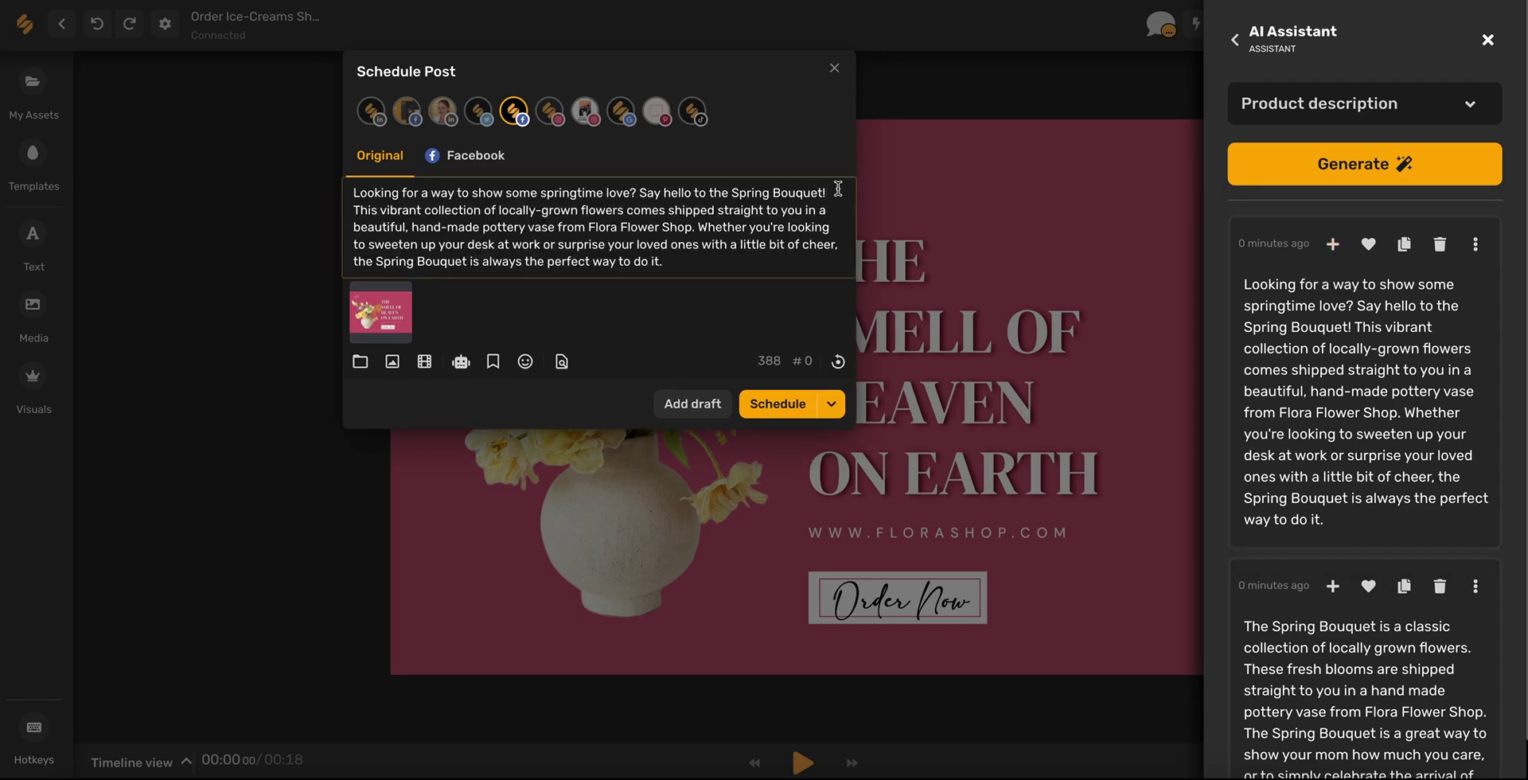
pyautogui.press('Return')
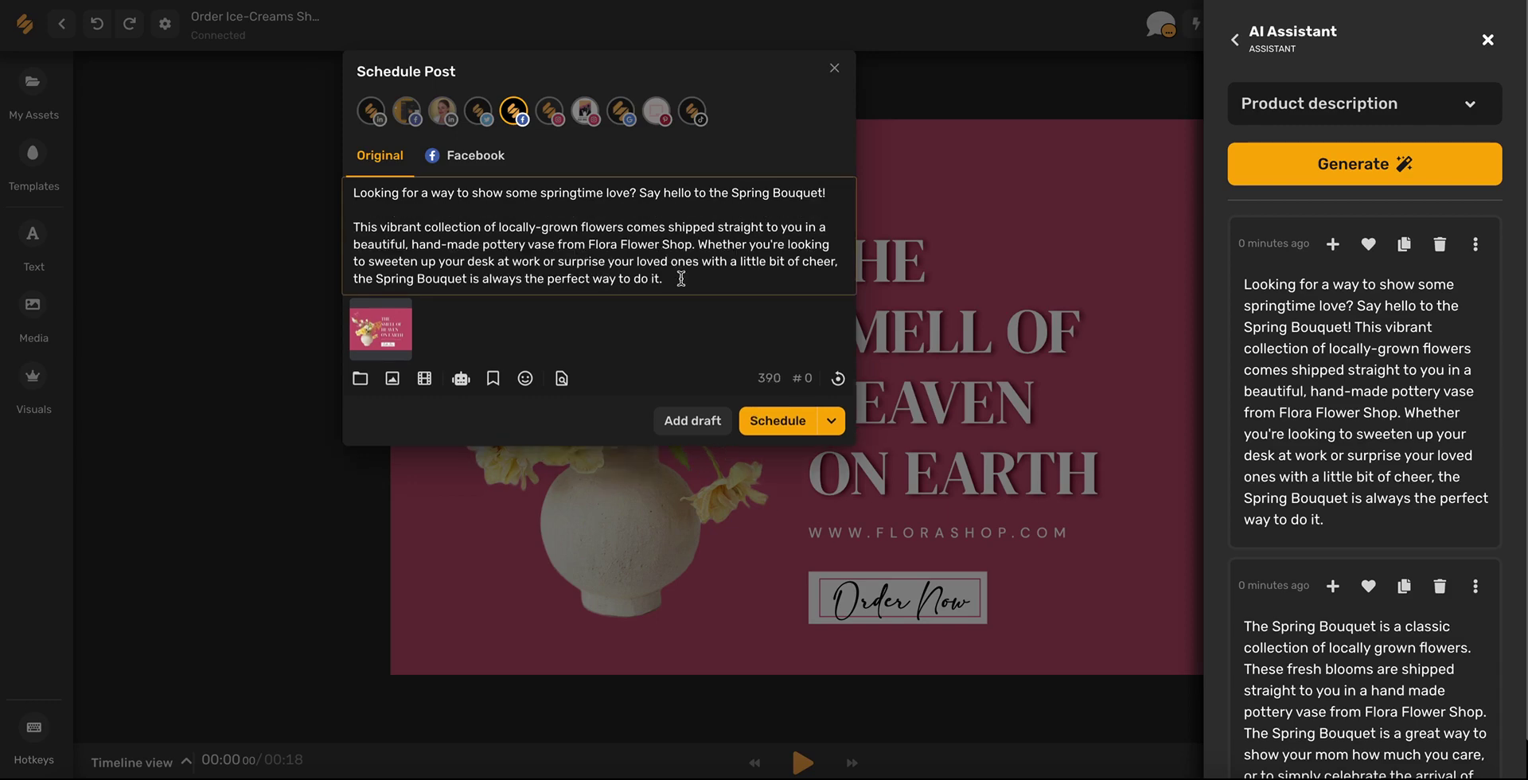
pyautogui.press('Return')
pyautogui.press('Return')
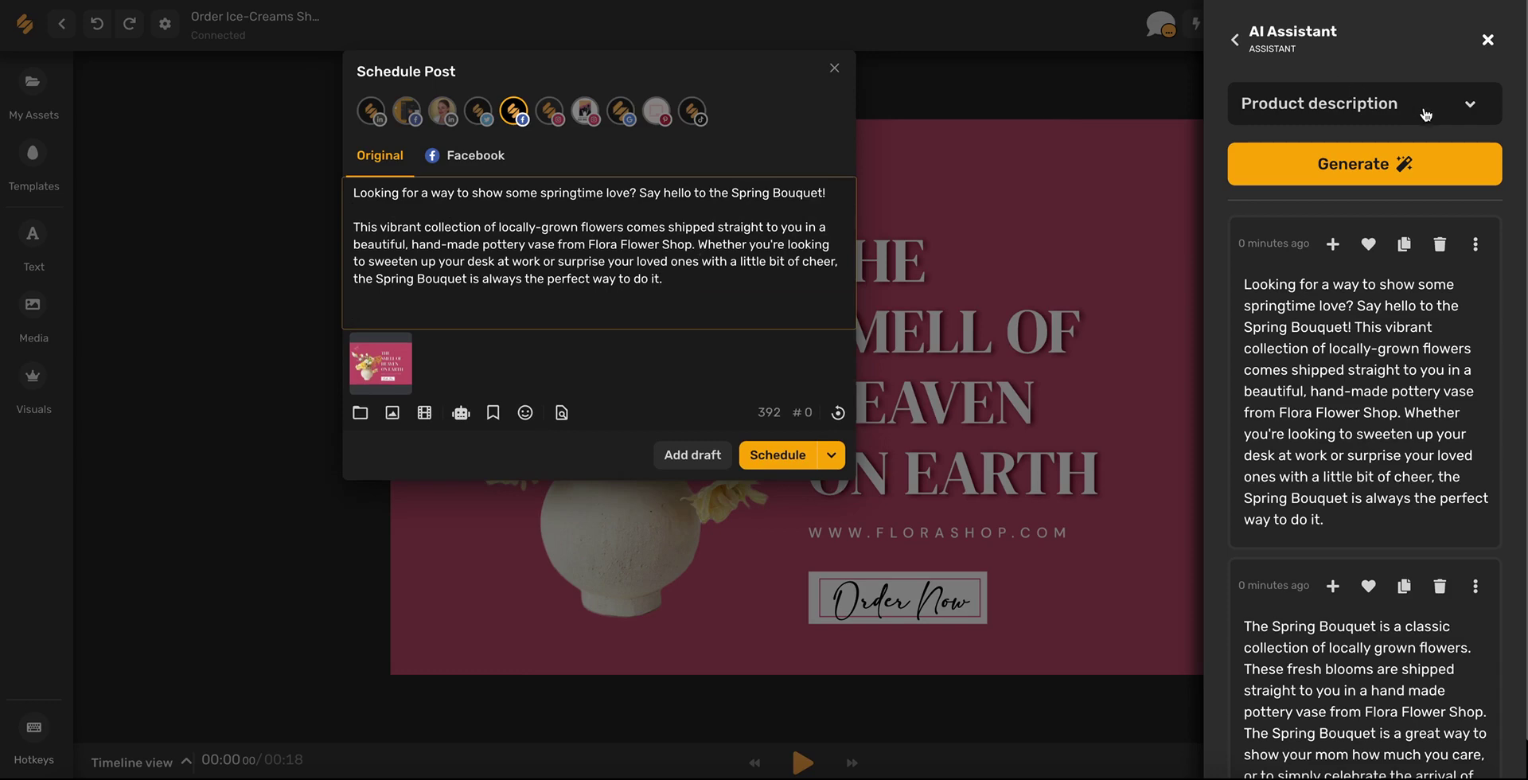
# - Switch the assistant to the AIDA framework template and generate copy from the same Spring Bouquet details
pyautogui.click(1425, 113)
pyautogui.click(1387, 162)
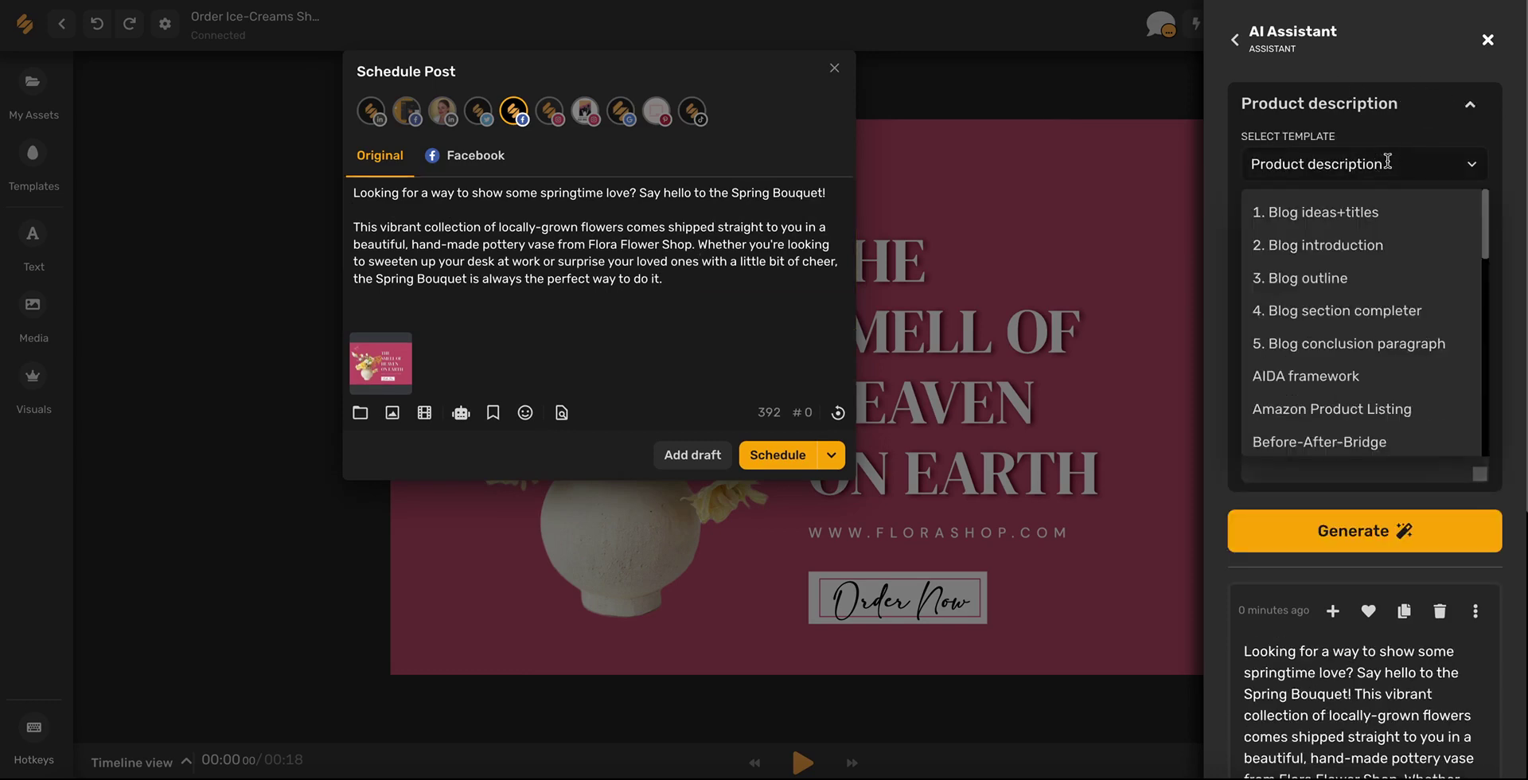
pyautogui.write('aida')
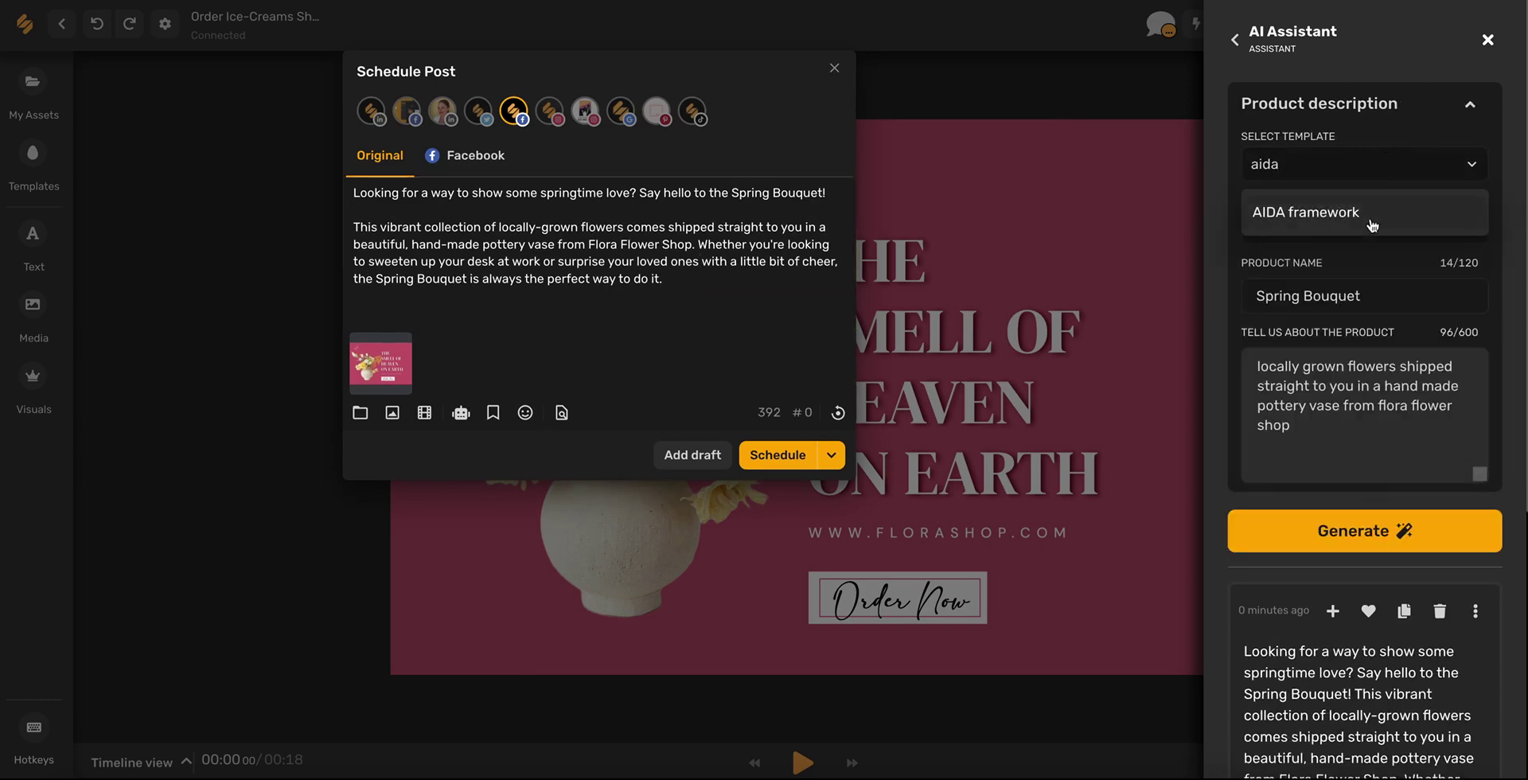
pyautogui.click(1358, 226)
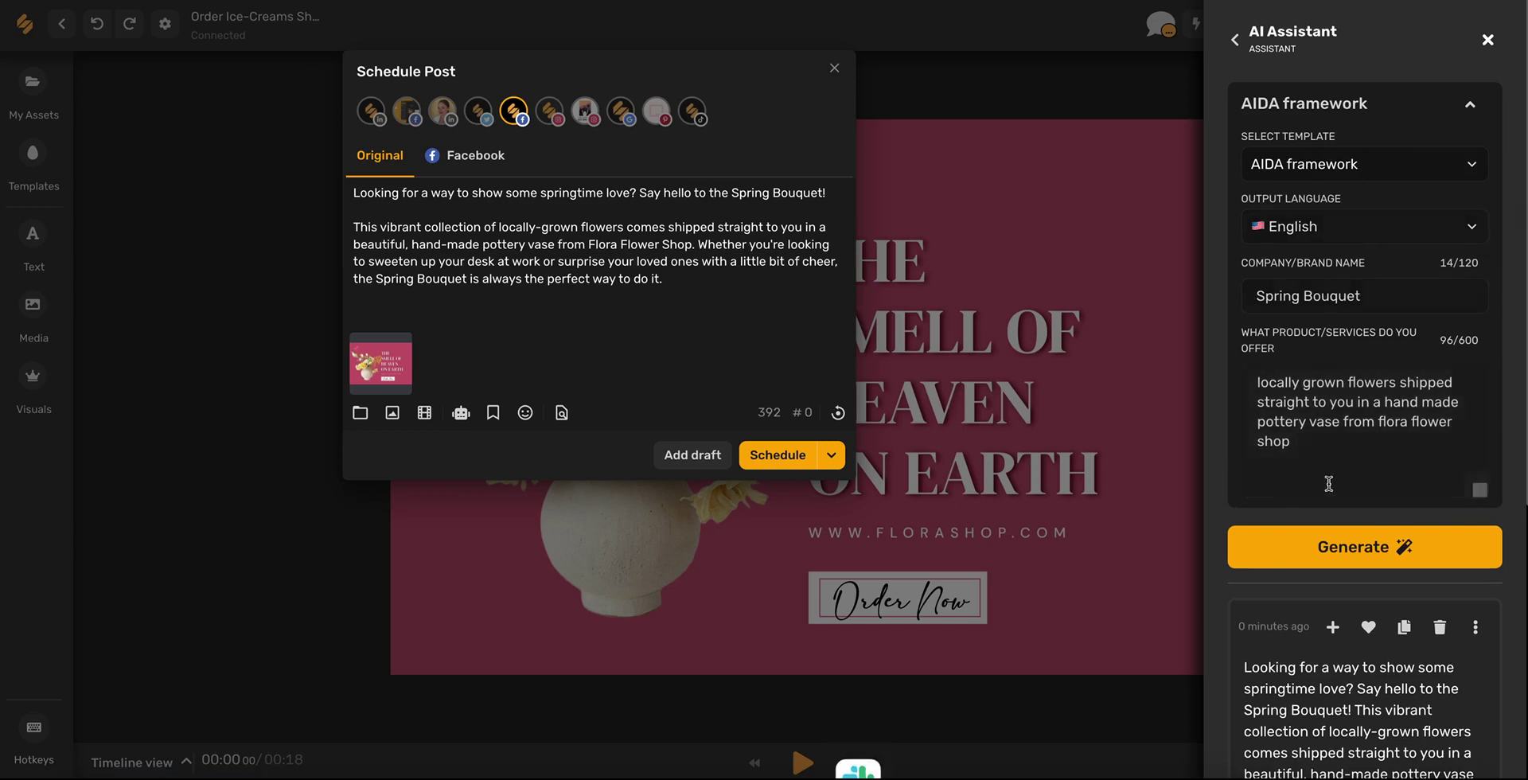
pyautogui.click(1346, 547)
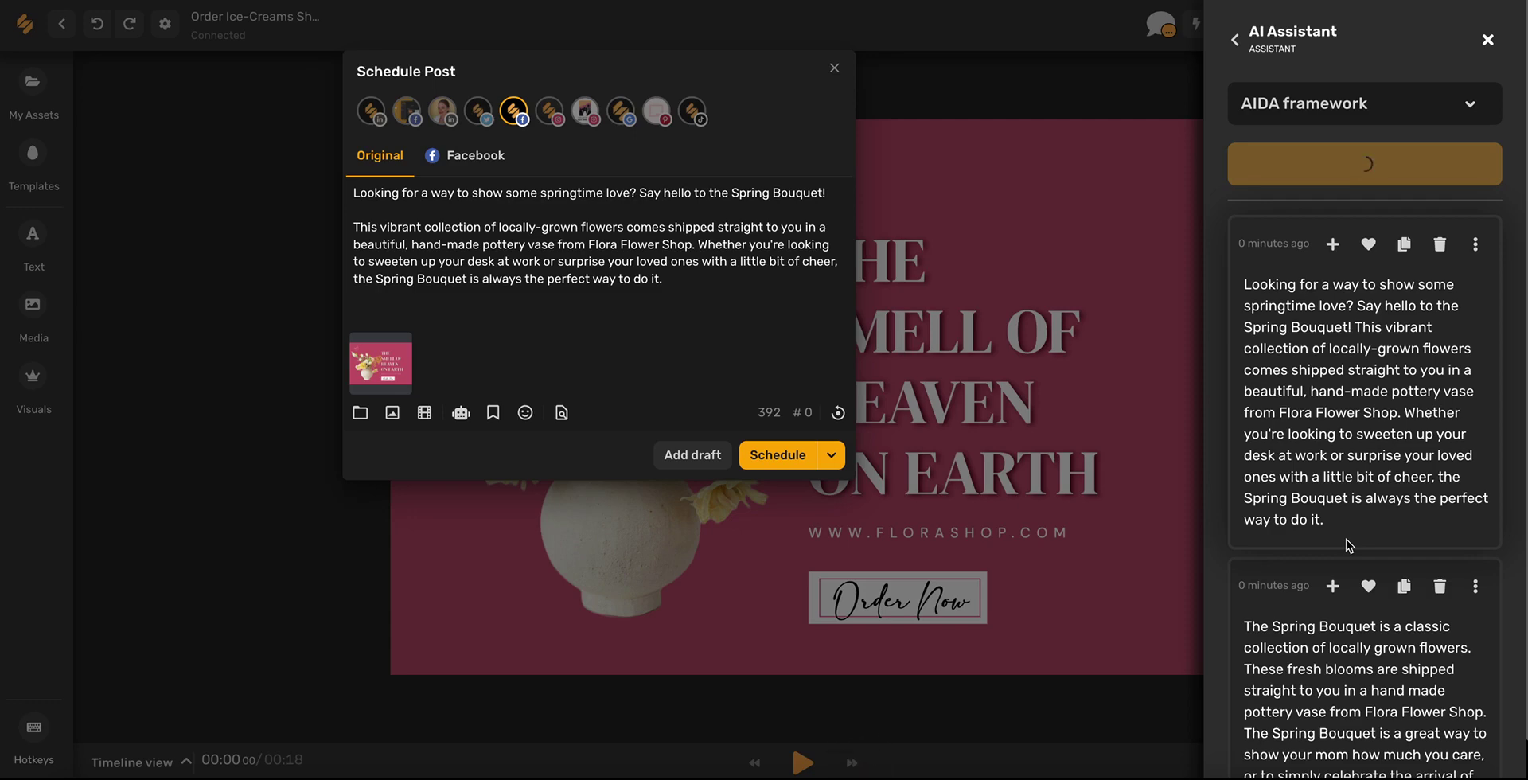
# - Review the attention, interest, desire and action sections of the generated AIDA copy, and close the AI Assistant
pyautogui.scroll(-2, 1346, 546)
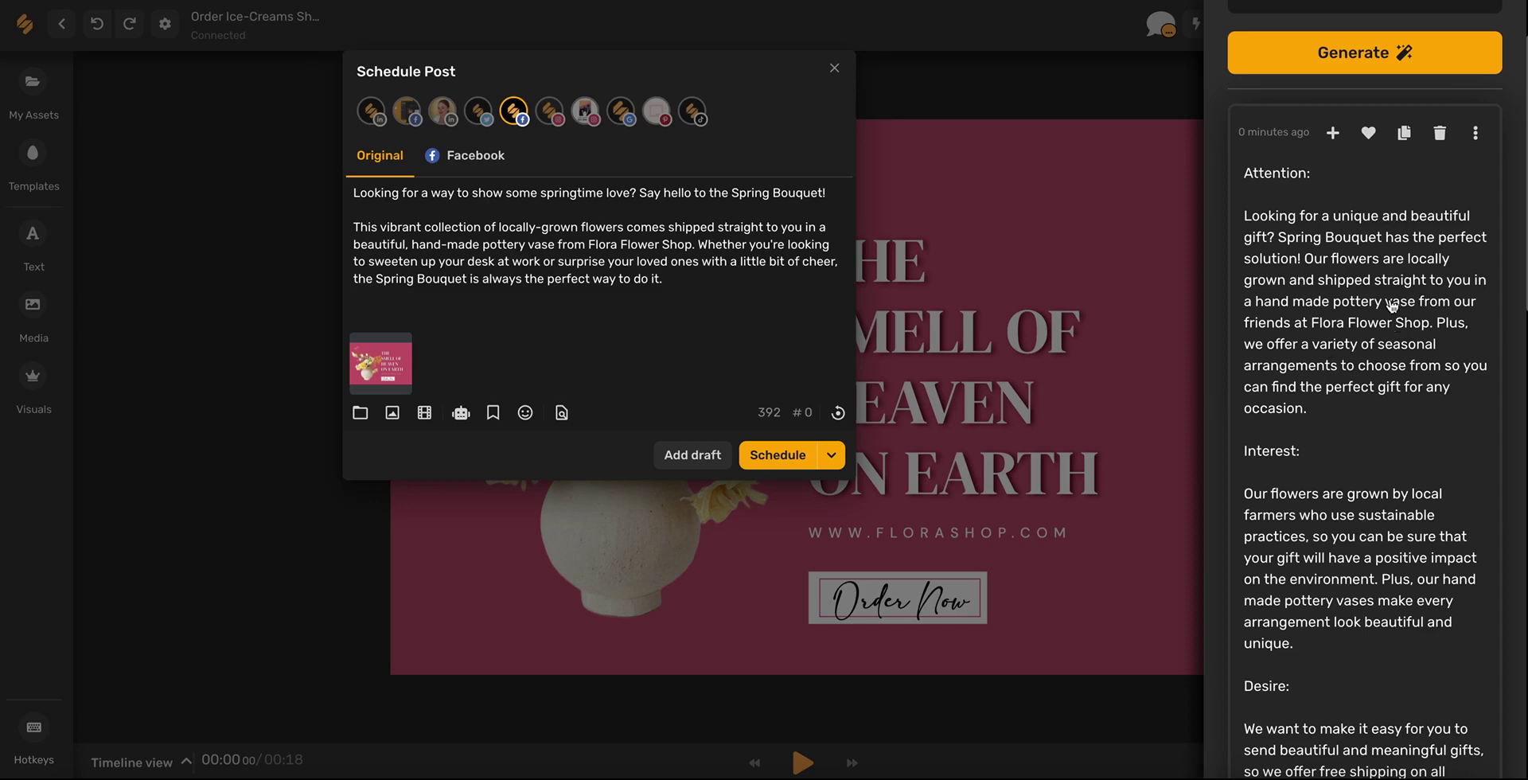
pyautogui.scroll(-3, 1293, 310)
pyautogui.scroll(-5, 1334, 390)
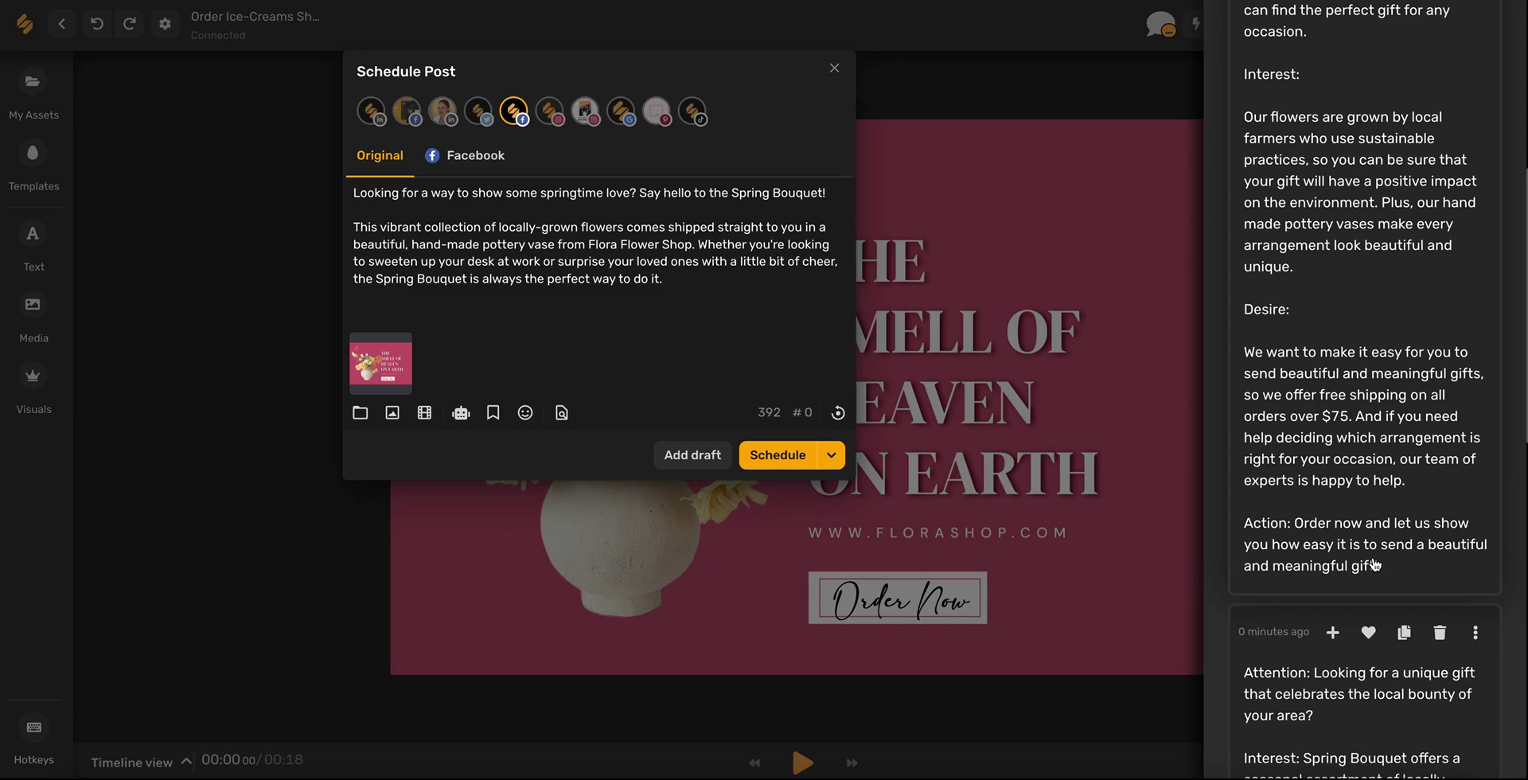
pyautogui.scroll(10, 1374, 565)
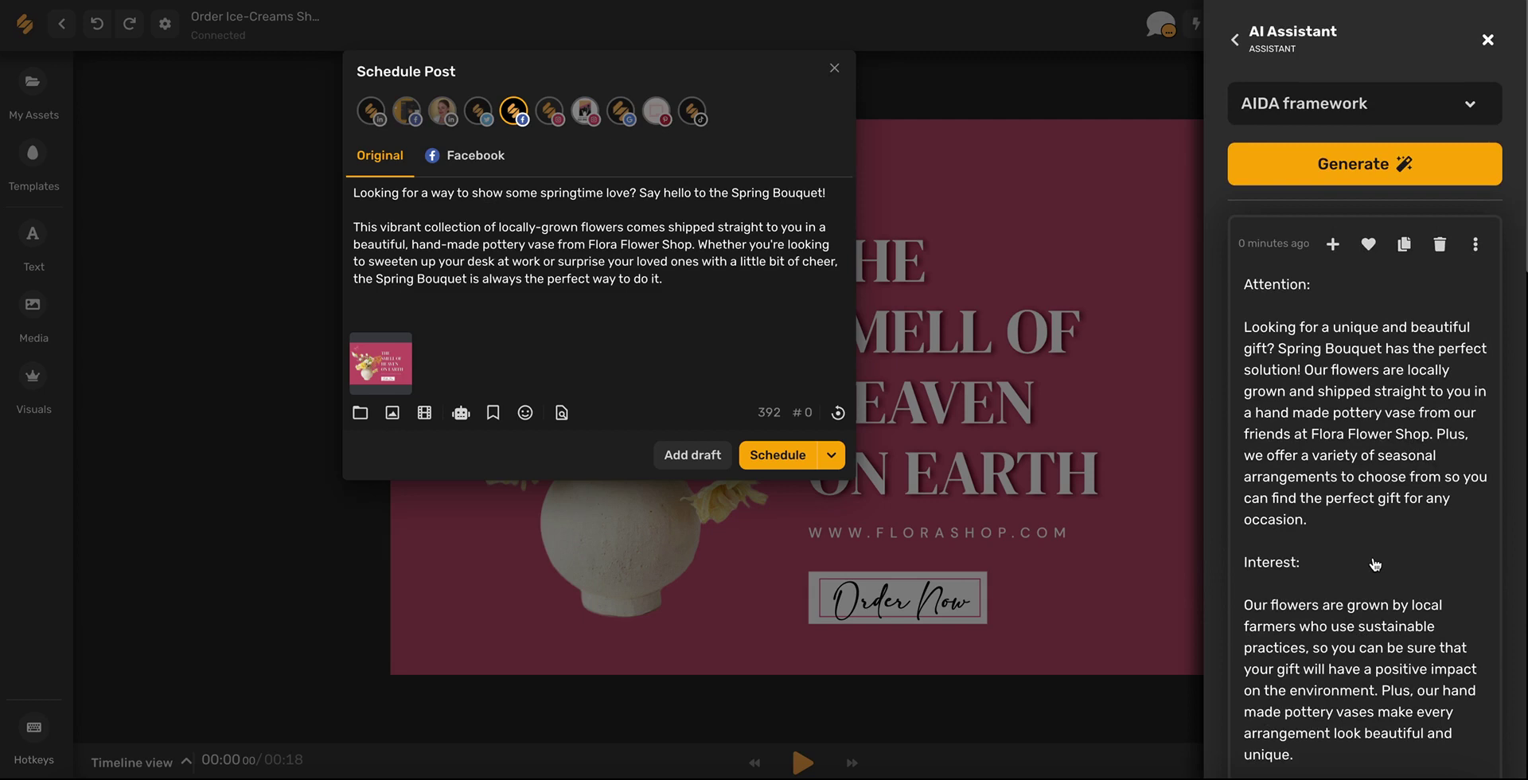
pyautogui.scroll(-1, 1385, 550)
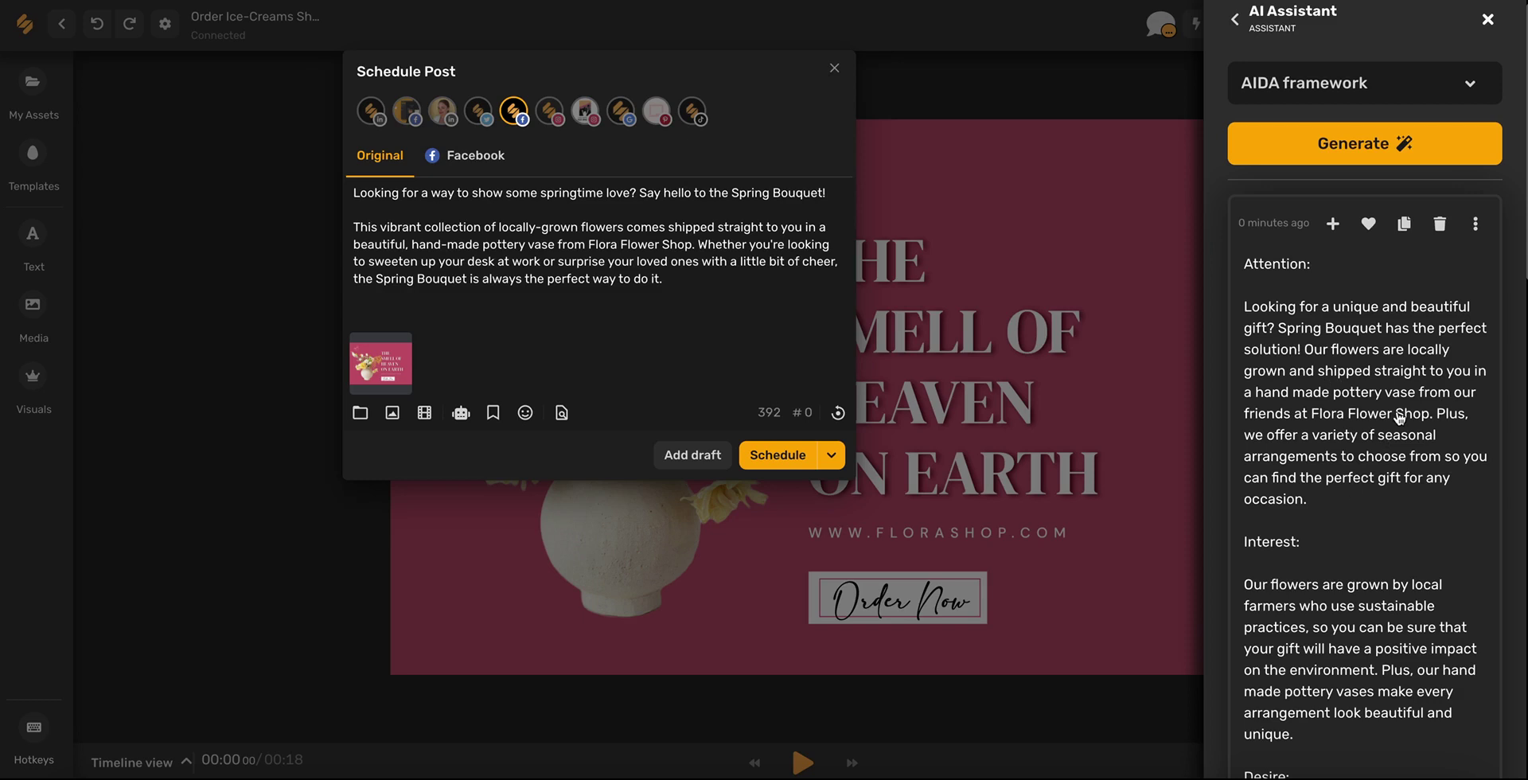
pyautogui.click(1486, 19)
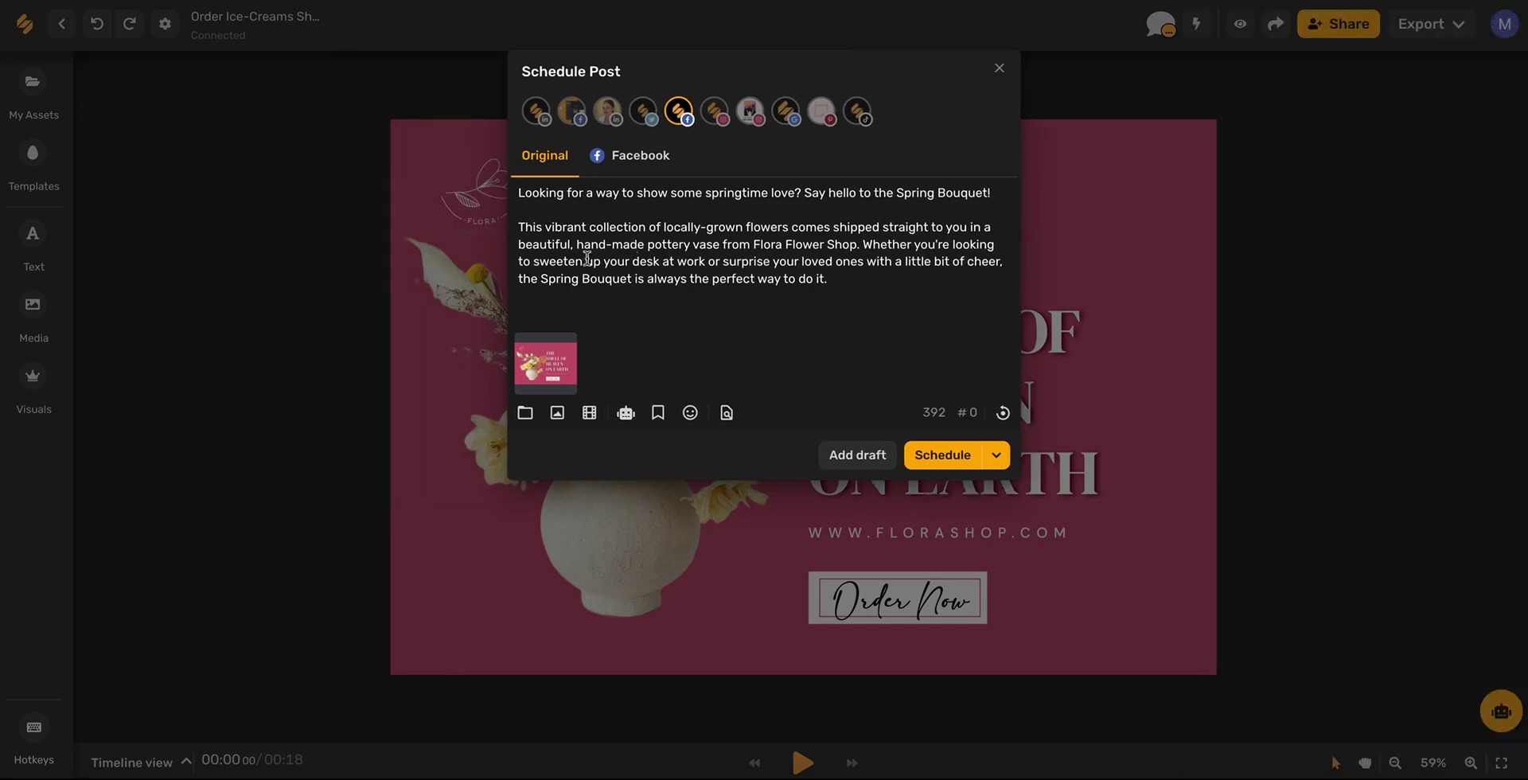
# - Add a line break after the caption and save a snippet titled "flowers" containing "#flowershop #florist #locallyowned #shoplocal #shopsmall"
pyautogui.click(848, 289)
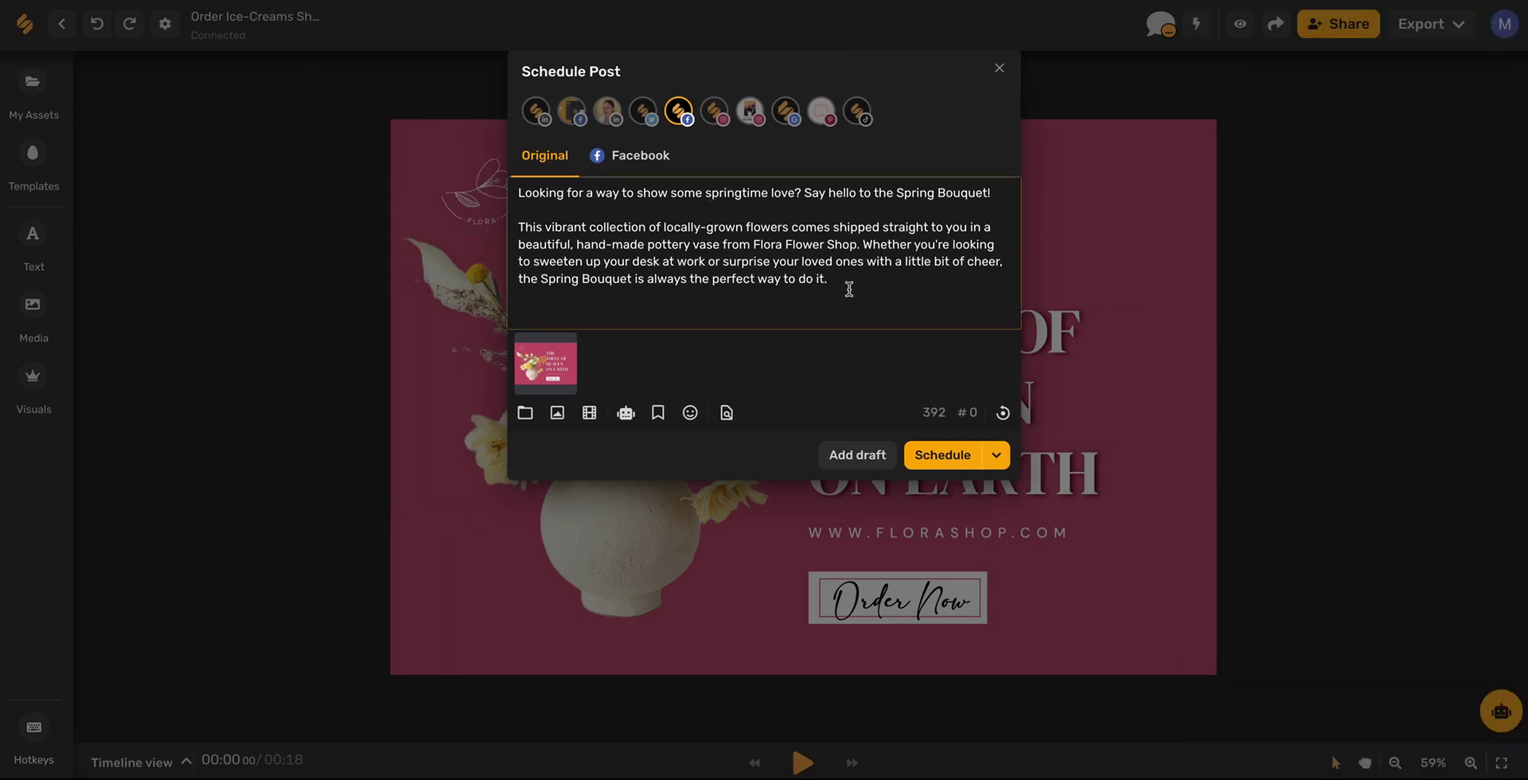
pyautogui.press('Return')
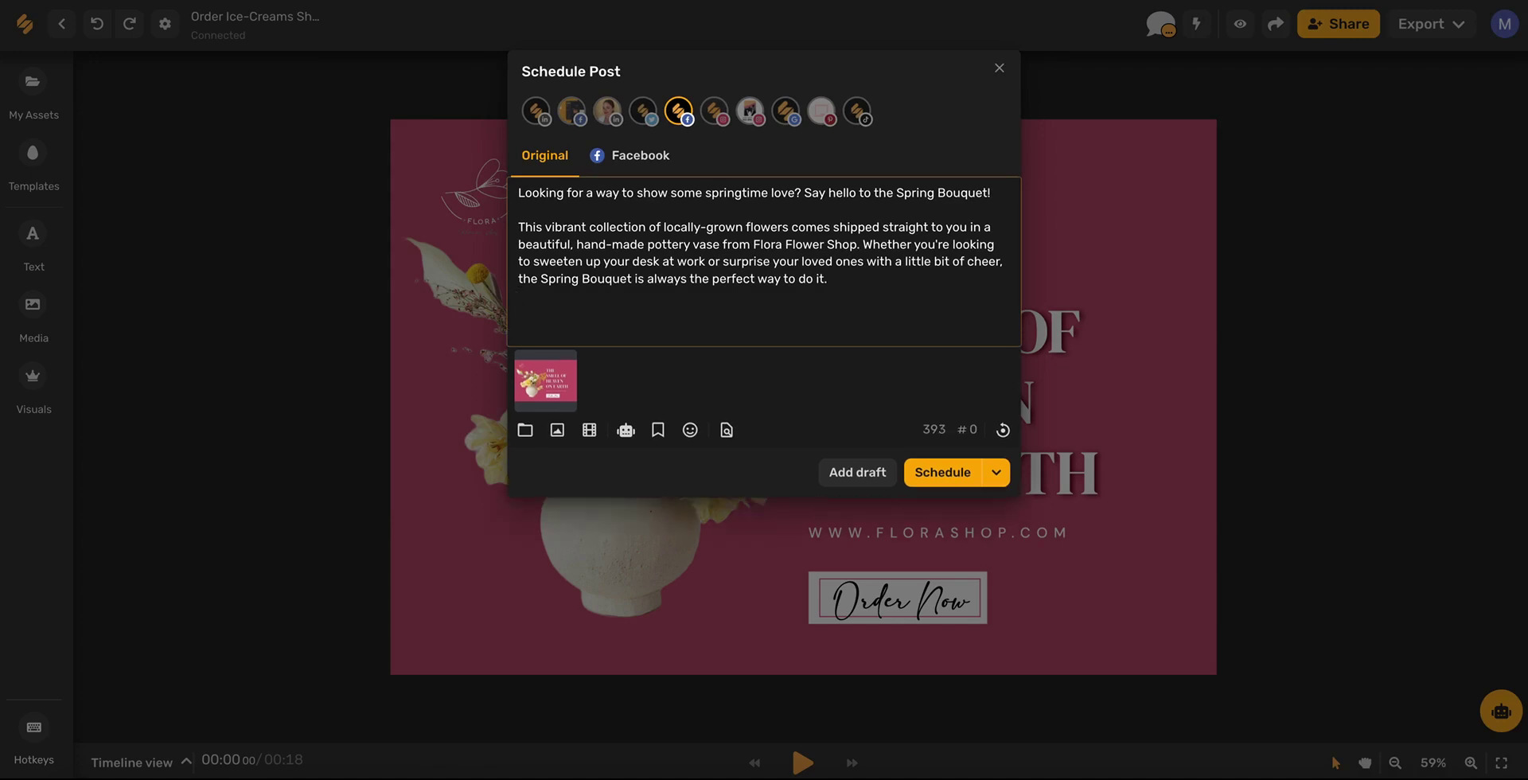
pyautogui.click(658, 430)
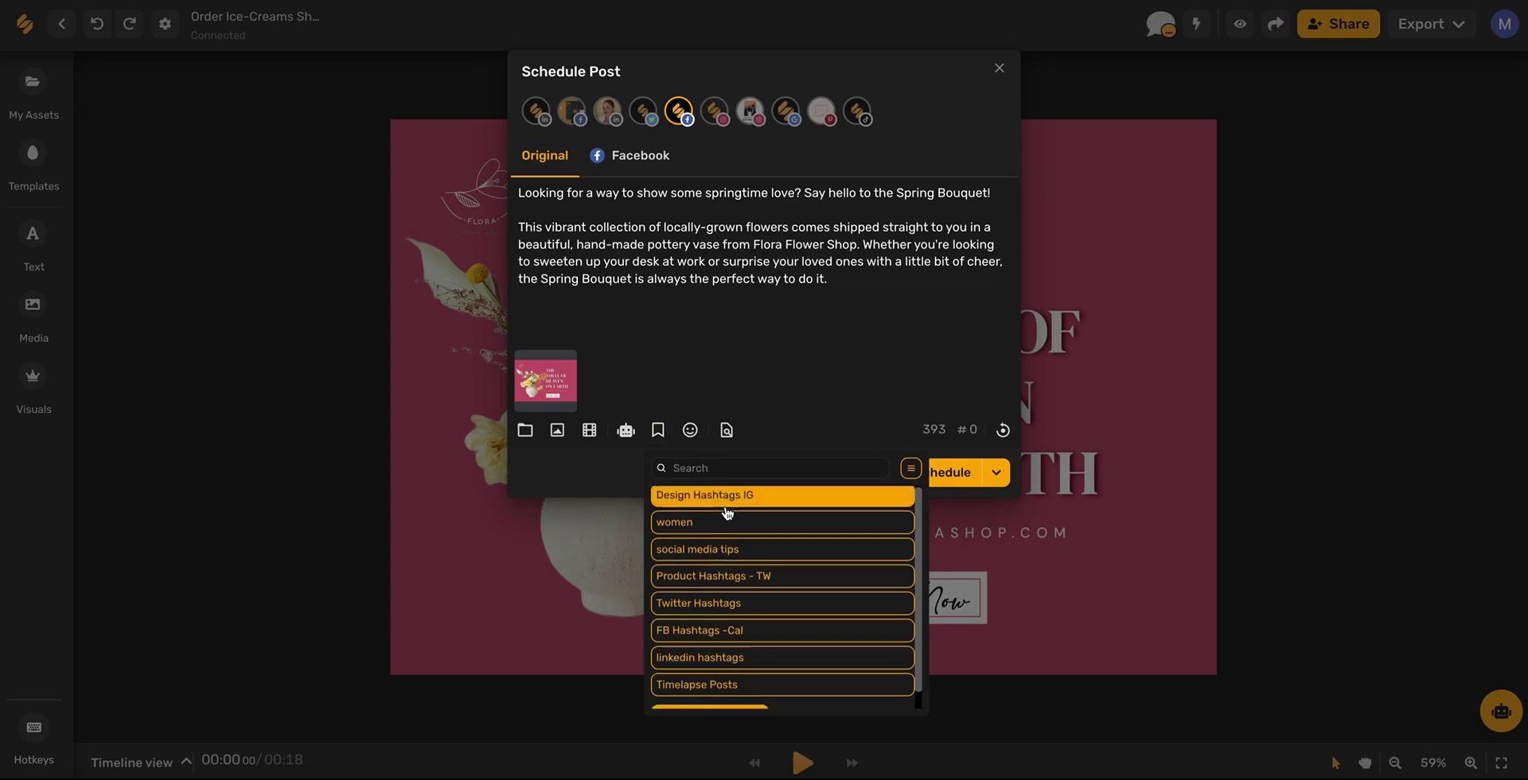
pyautogui.scroll(-1, 726, 509)
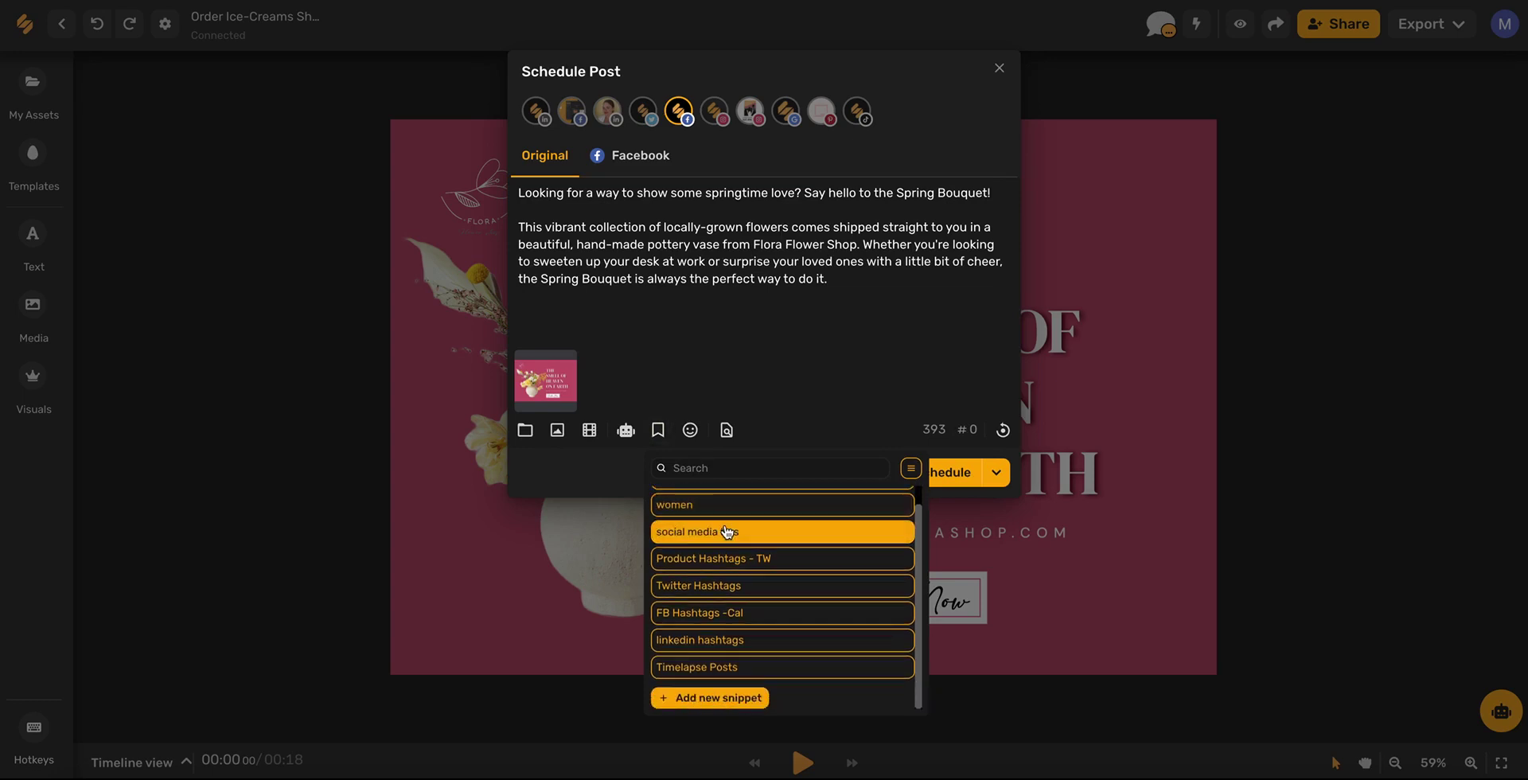
pyautogui.click(711, 700)
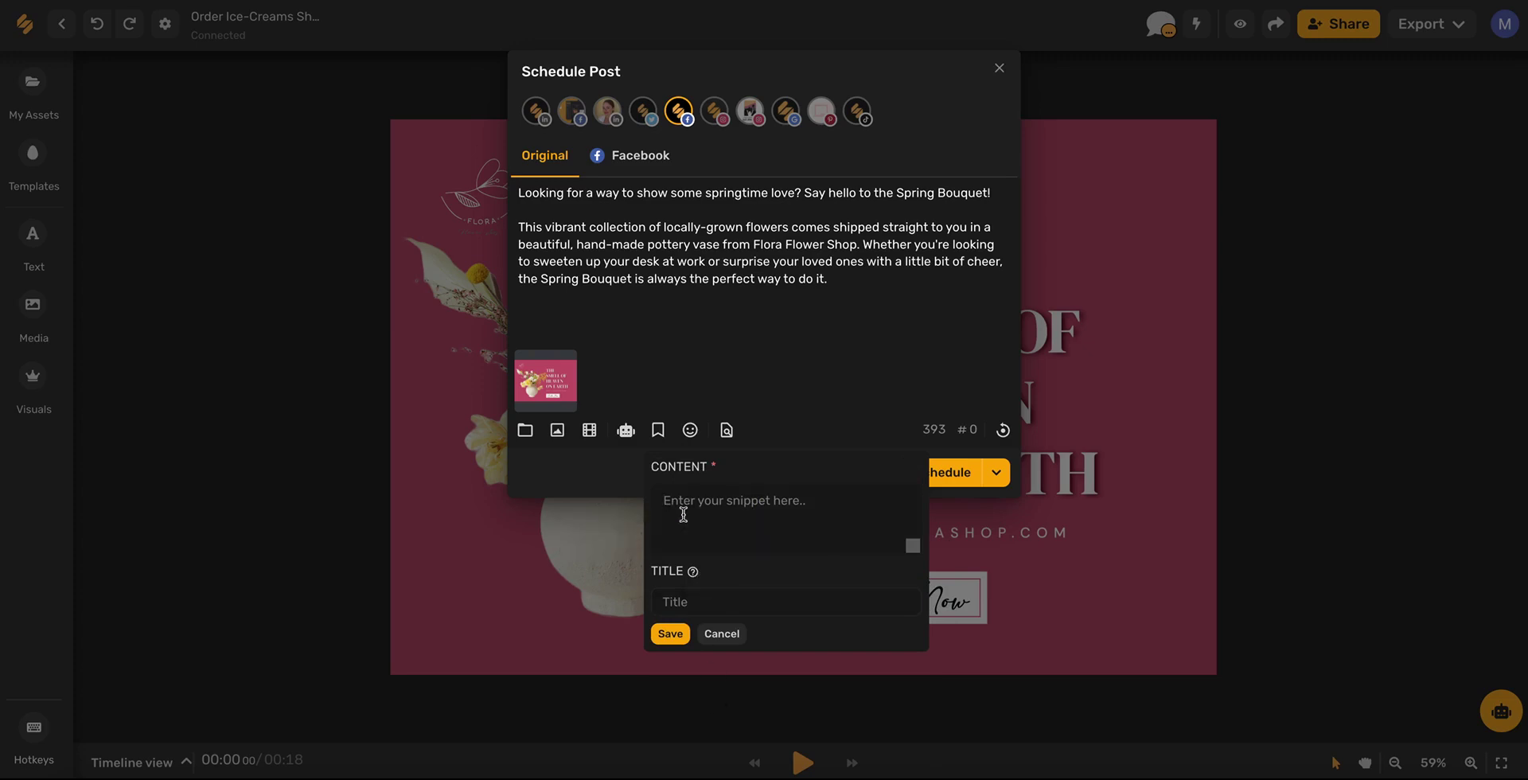
pyautogui.write('#flowershop #florist')
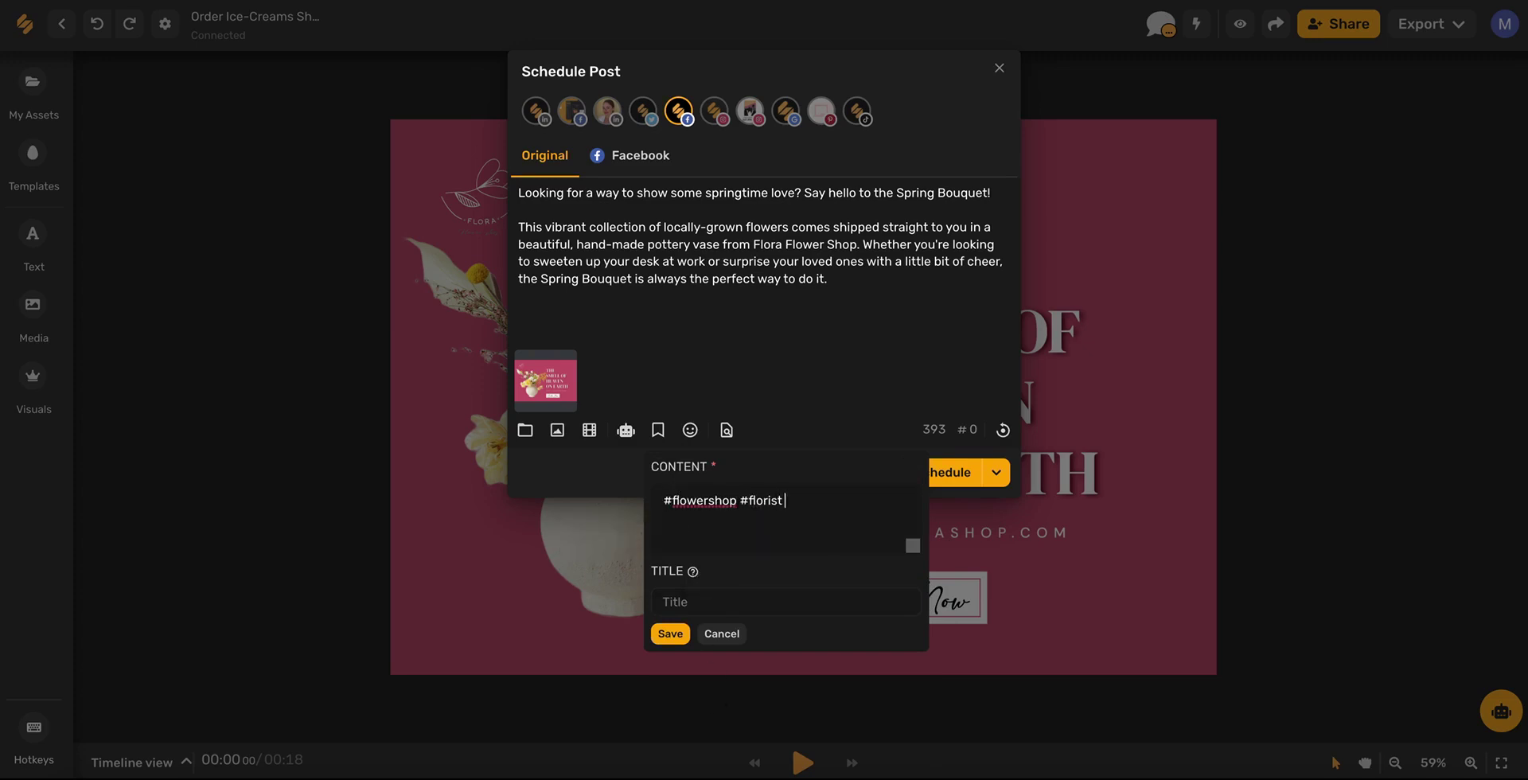
pyautogui.write(' #locallyowned #shoplocal #shopsmall')
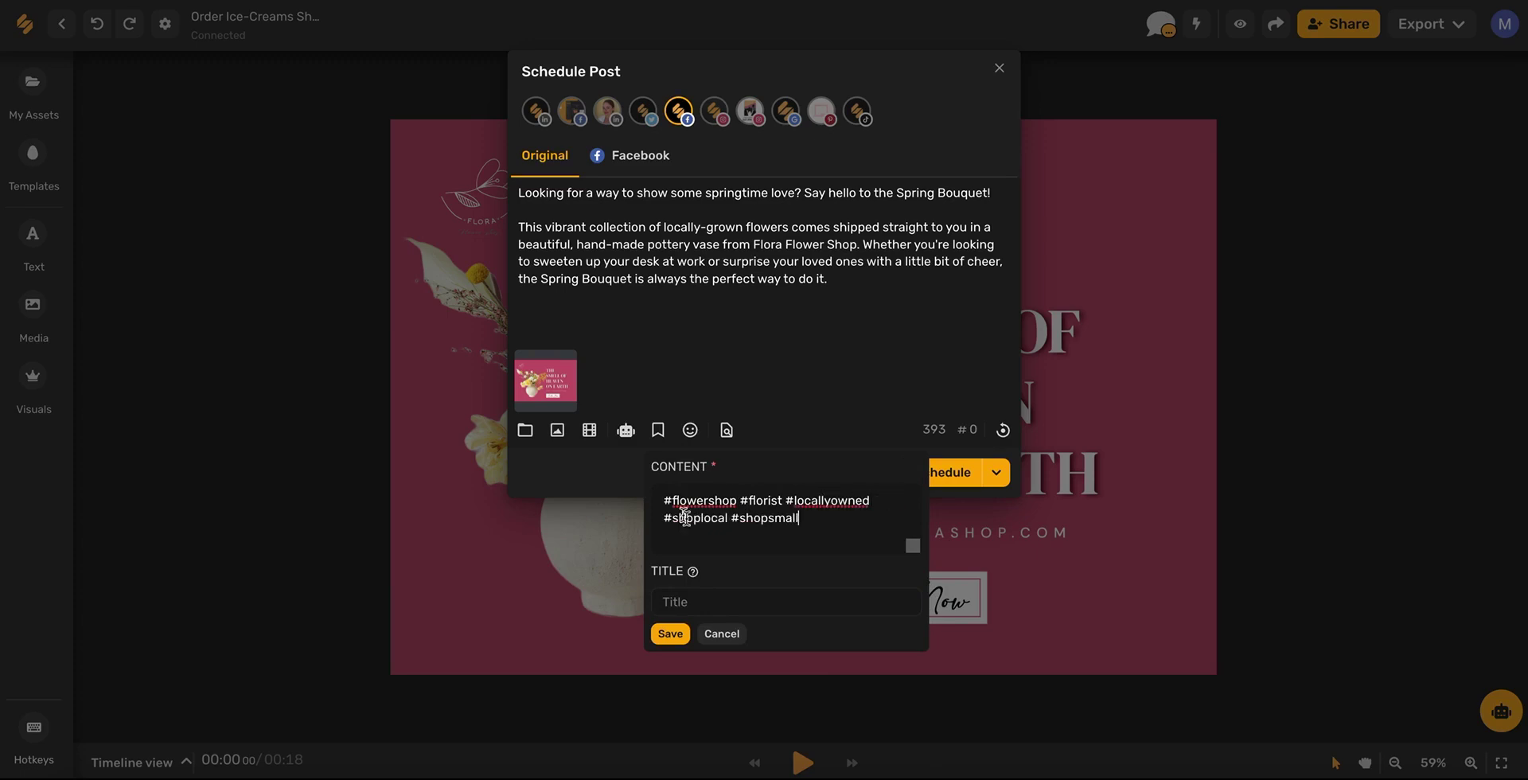
pyautogui.click(713, 599)
pyautogui.write('flowers')
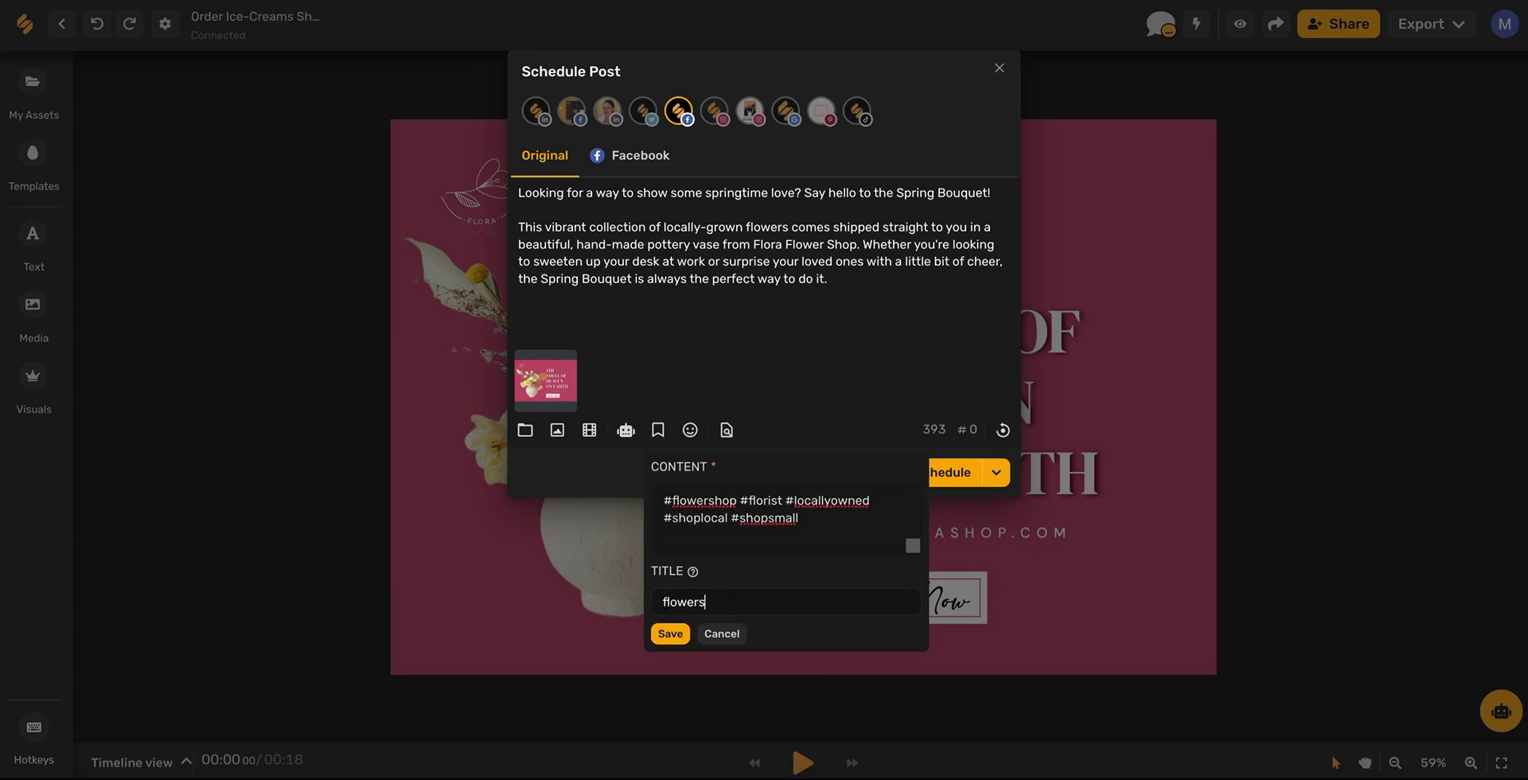
pyautogui.click(670, 633)
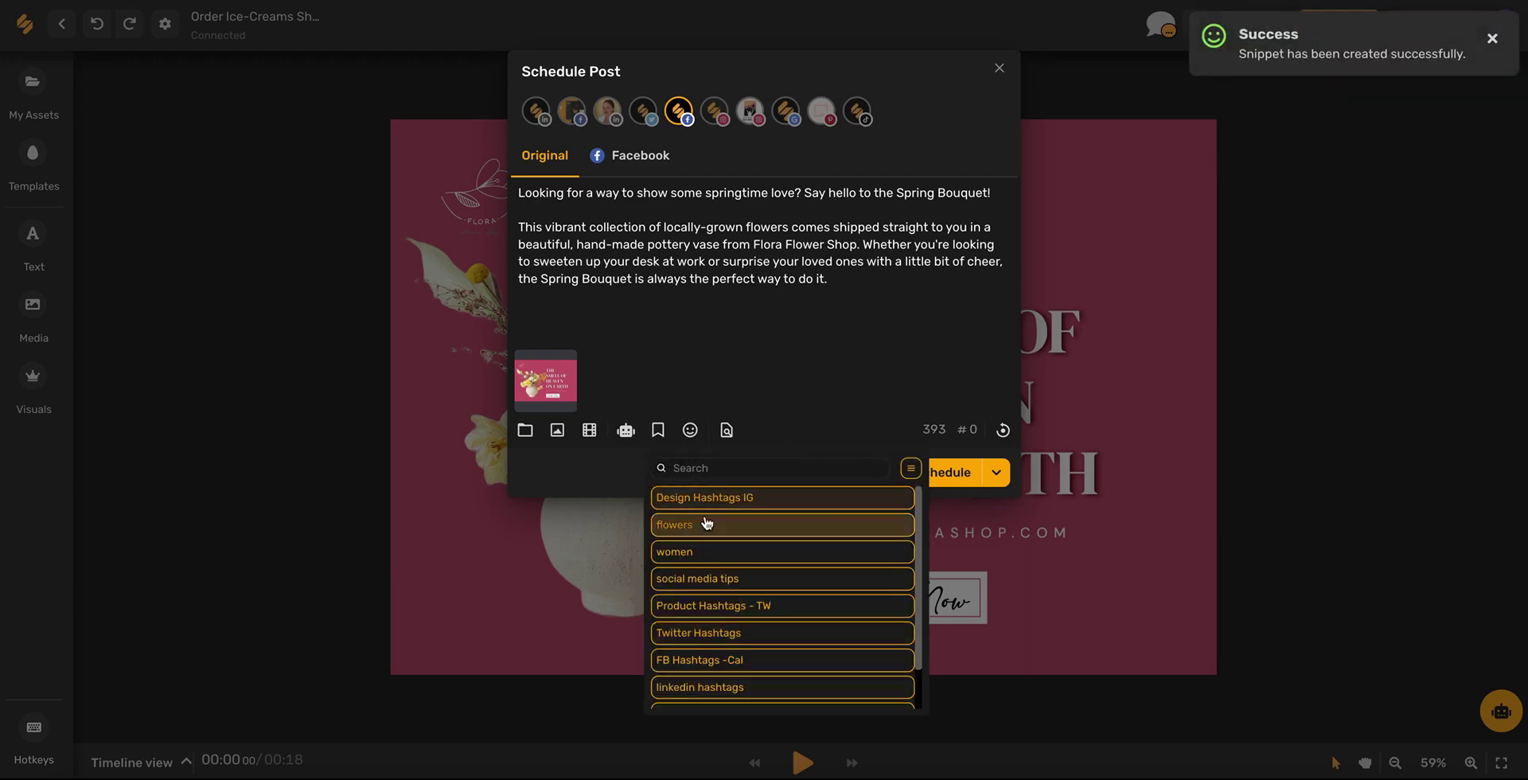
# - Insert the "flowers" hashtag snippet at the end of the caption and check the Facebook post preview
pyautogui.click(700, 527)
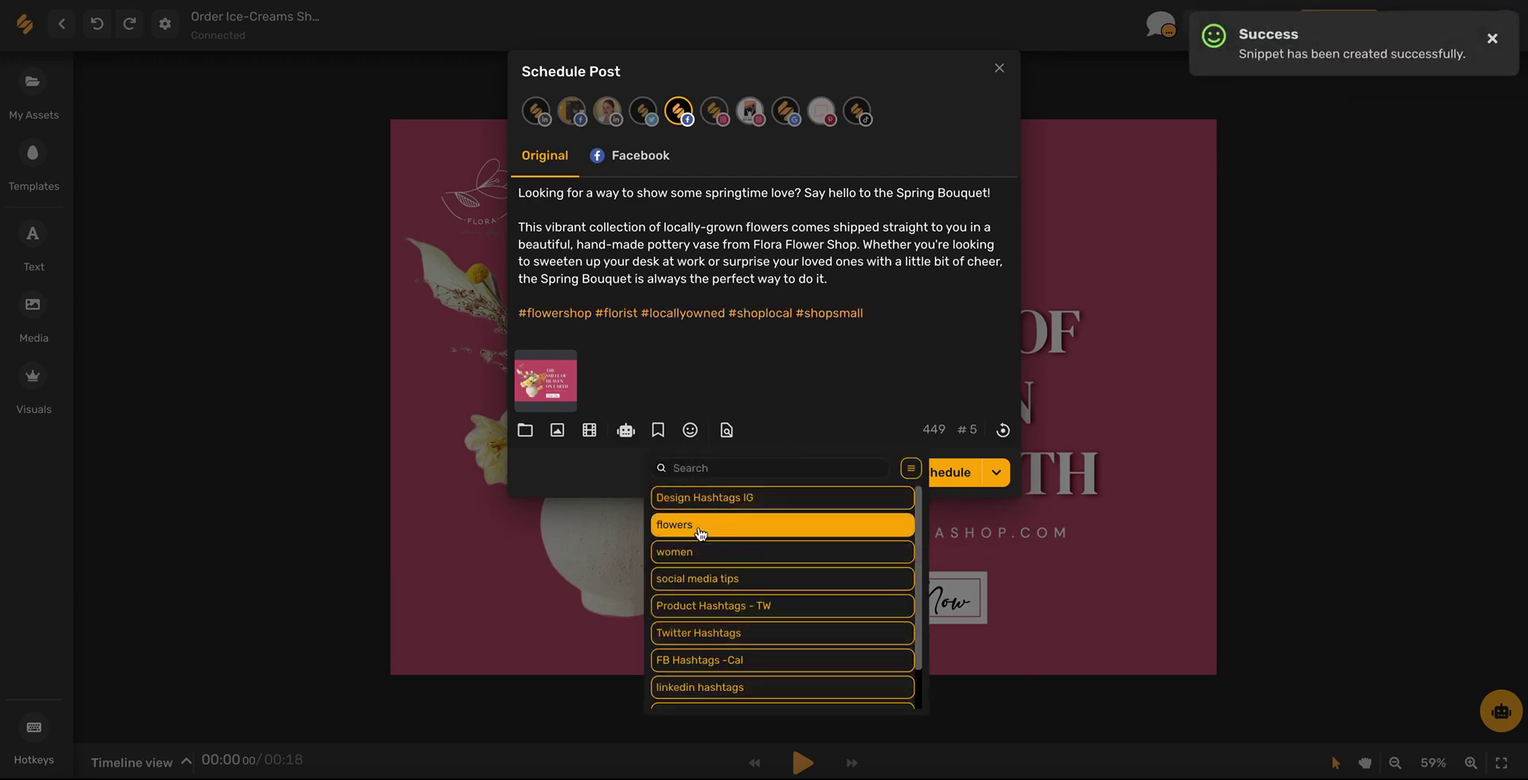
pyautogui.click(895, 315)
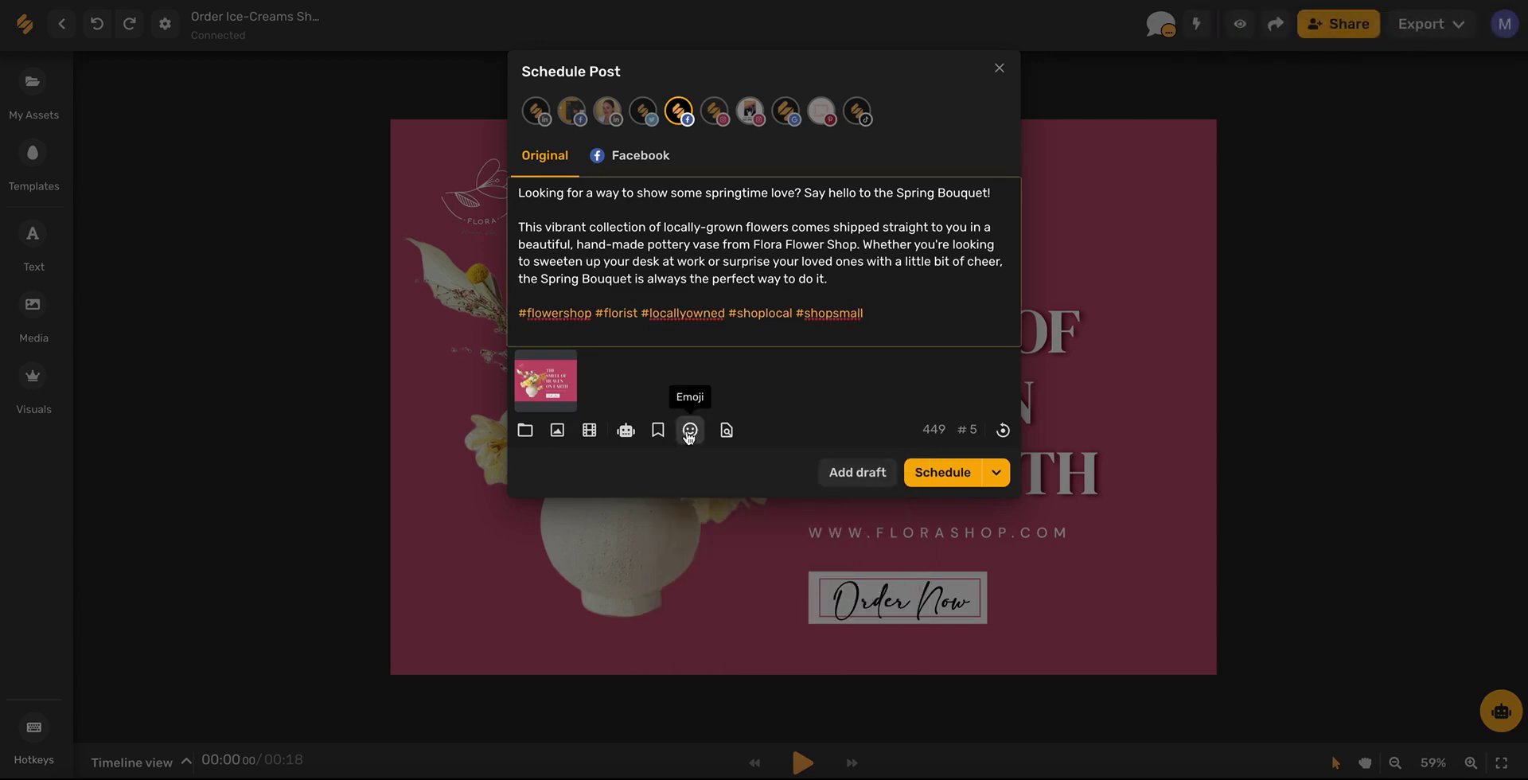
pyautogui.click(726, 430)
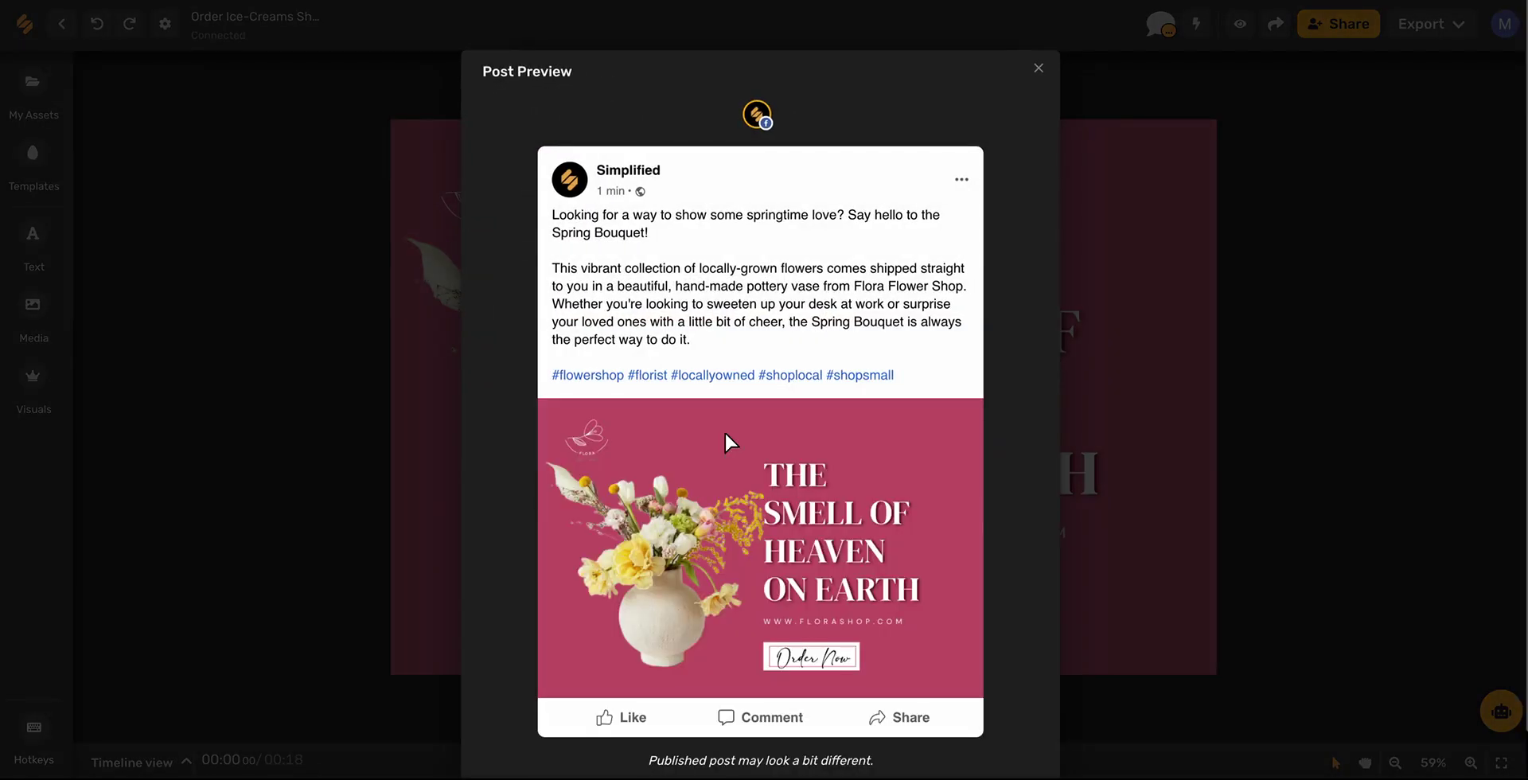
pyautogui.scroll(-1, 724, 431)
pyautogui.scroll(1, 724, 431)
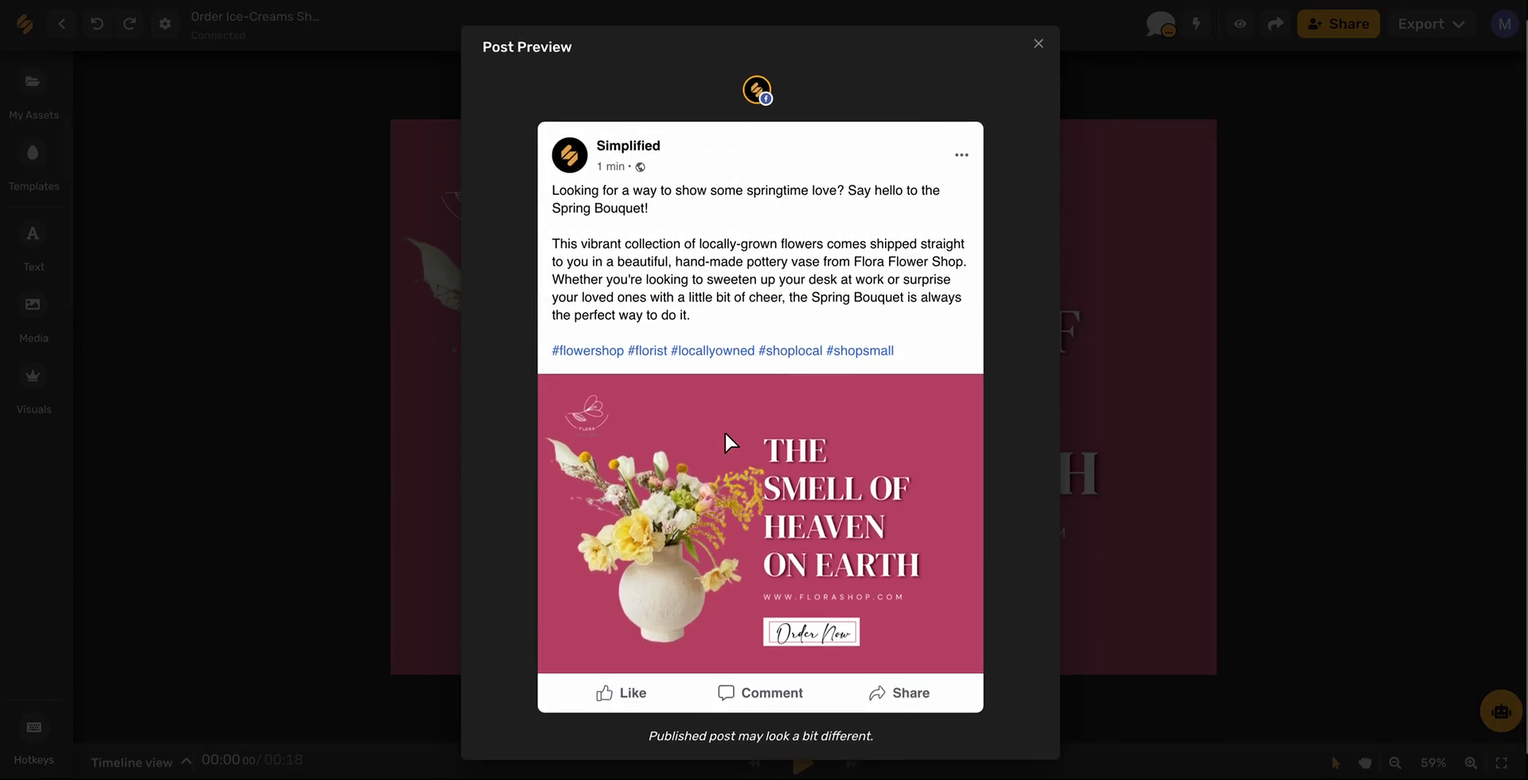
pyautogui.click(1039, 45)
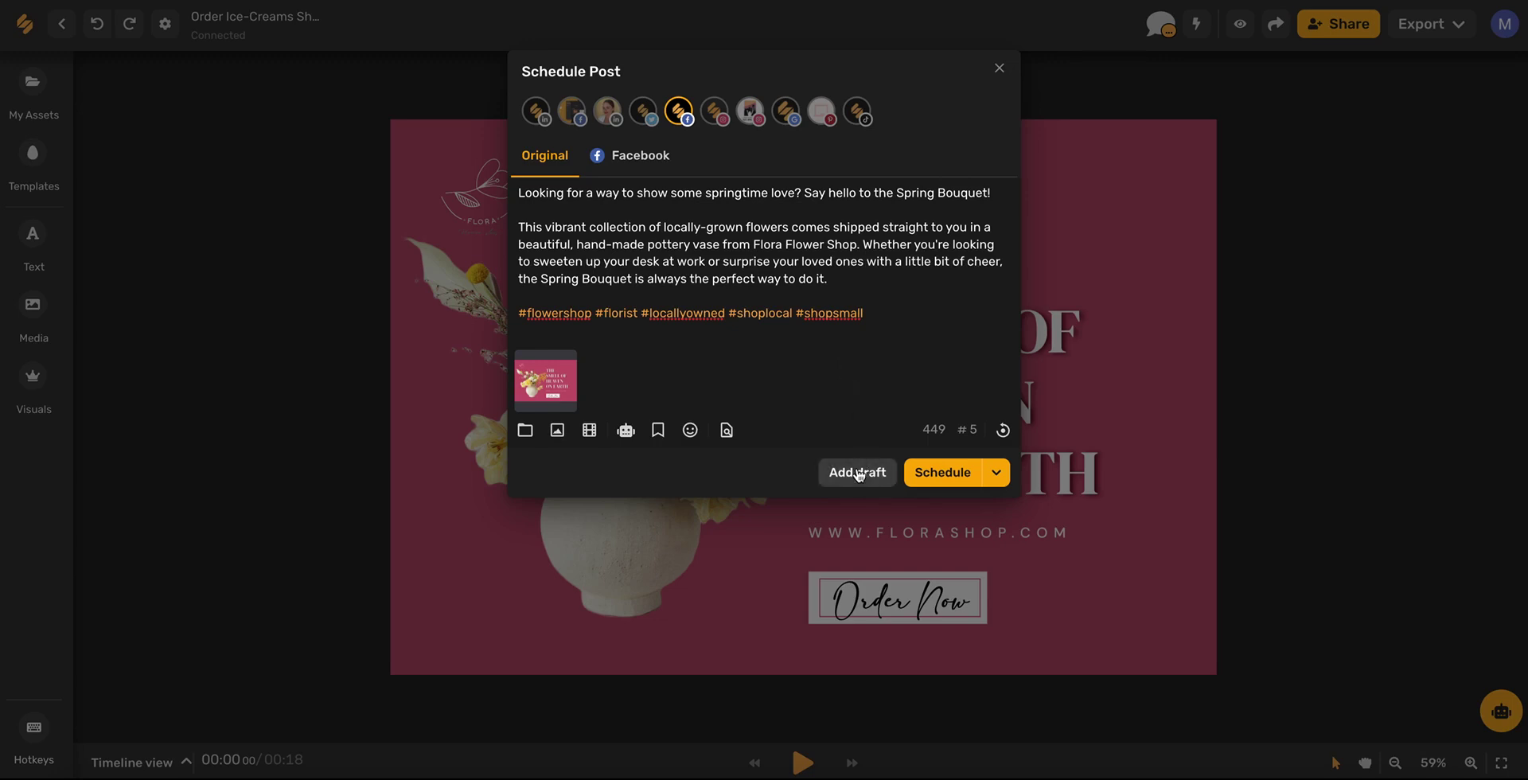
# - Schedule the Facebook post for April 23, 2022 at 3:12 PM
pyautogui.click(950, 473)
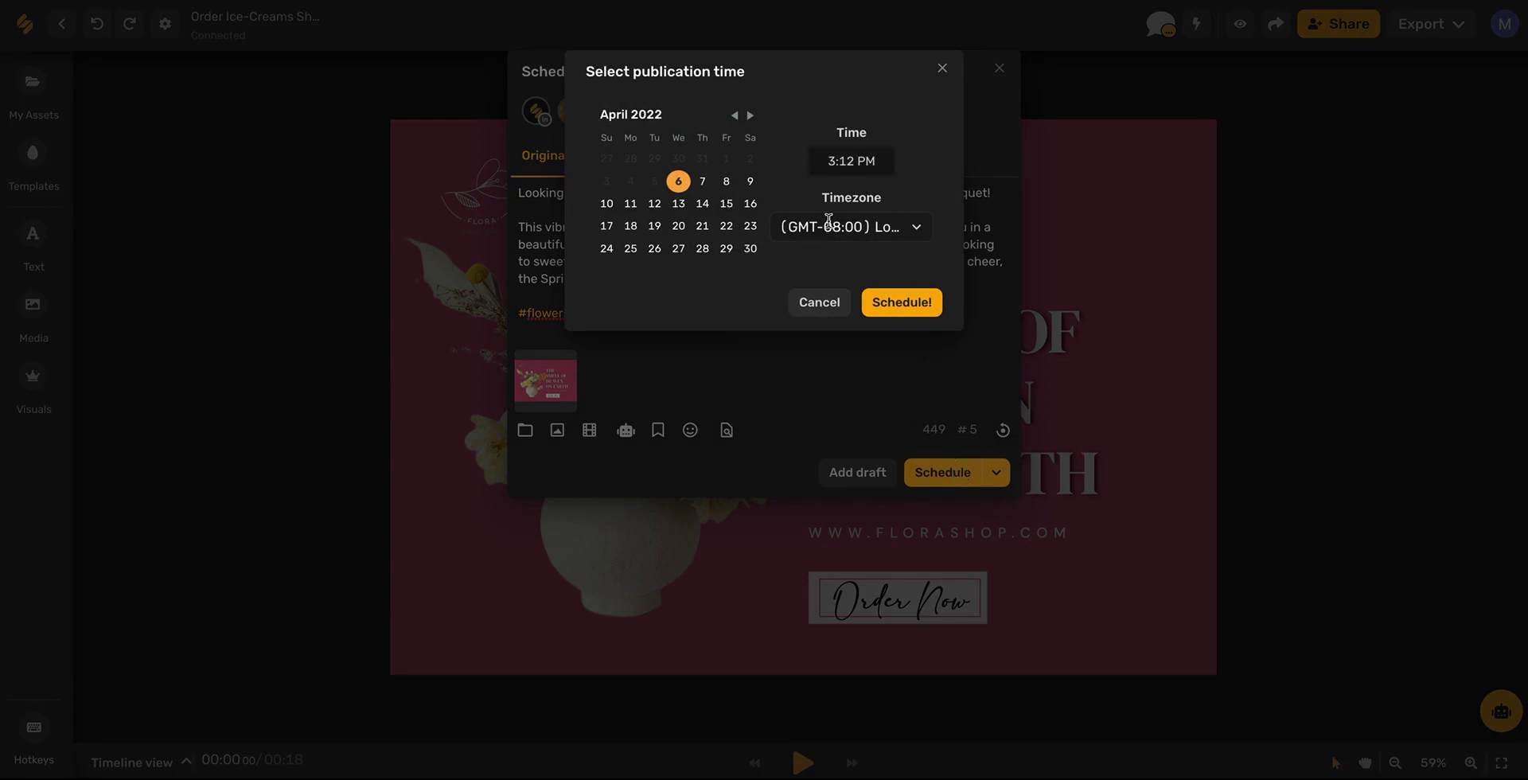
pyautogui.click(750, 226)
pyautogui.click(845, 156)
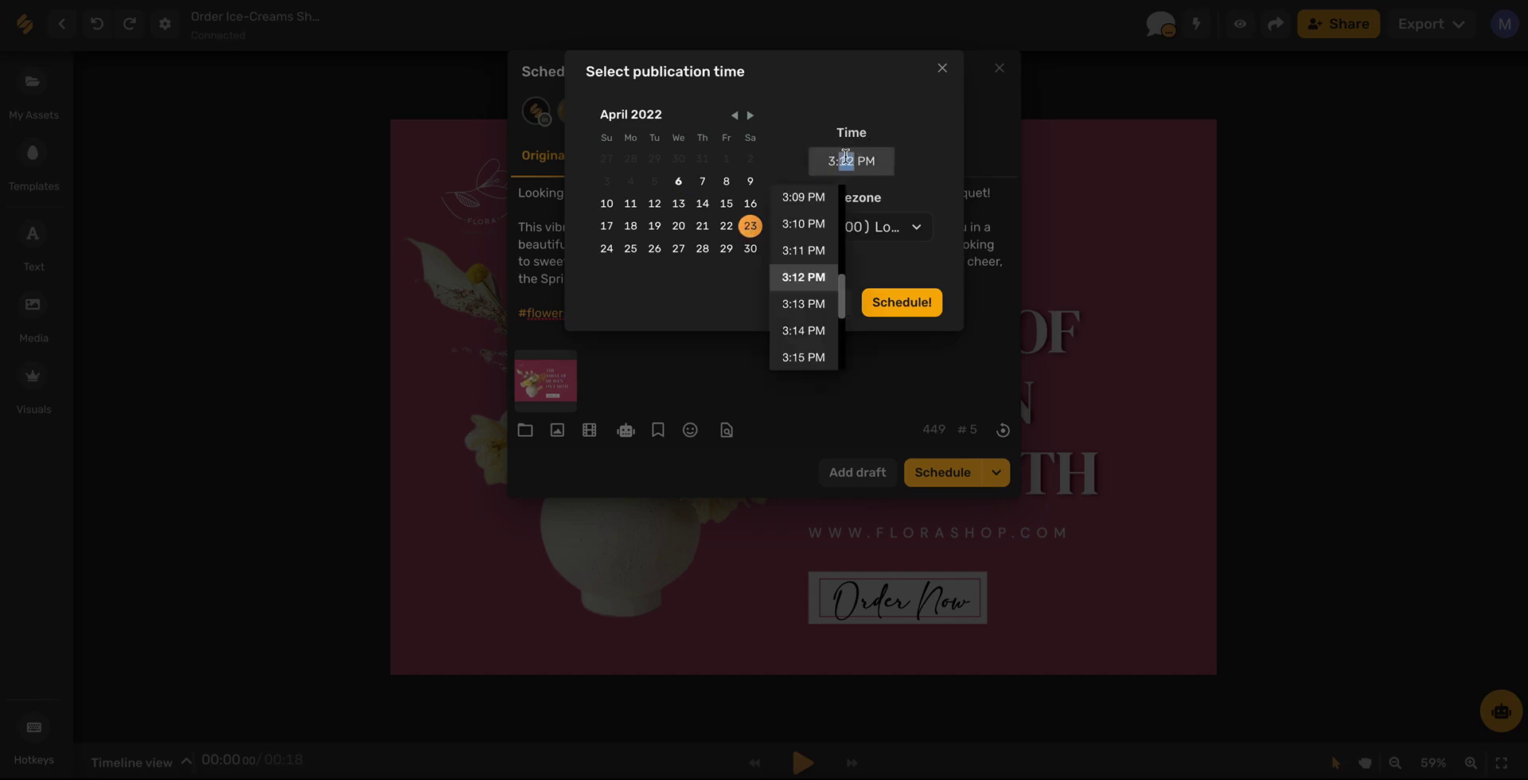
pyautogui.click(932, 302)
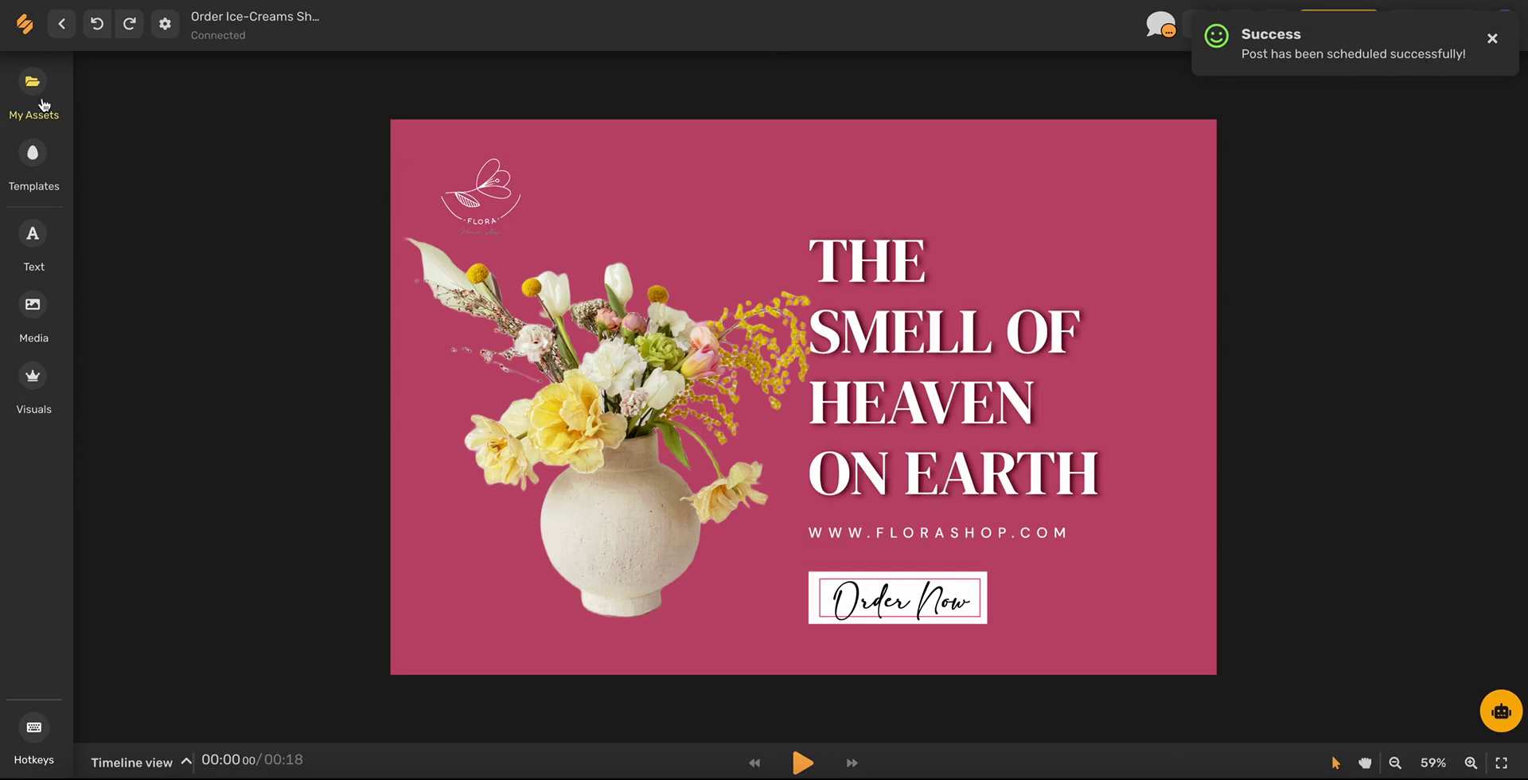
# - Leave the banner project for the Content Calendar and collapse its connected accounts list
pyautogui.click(25, 29)
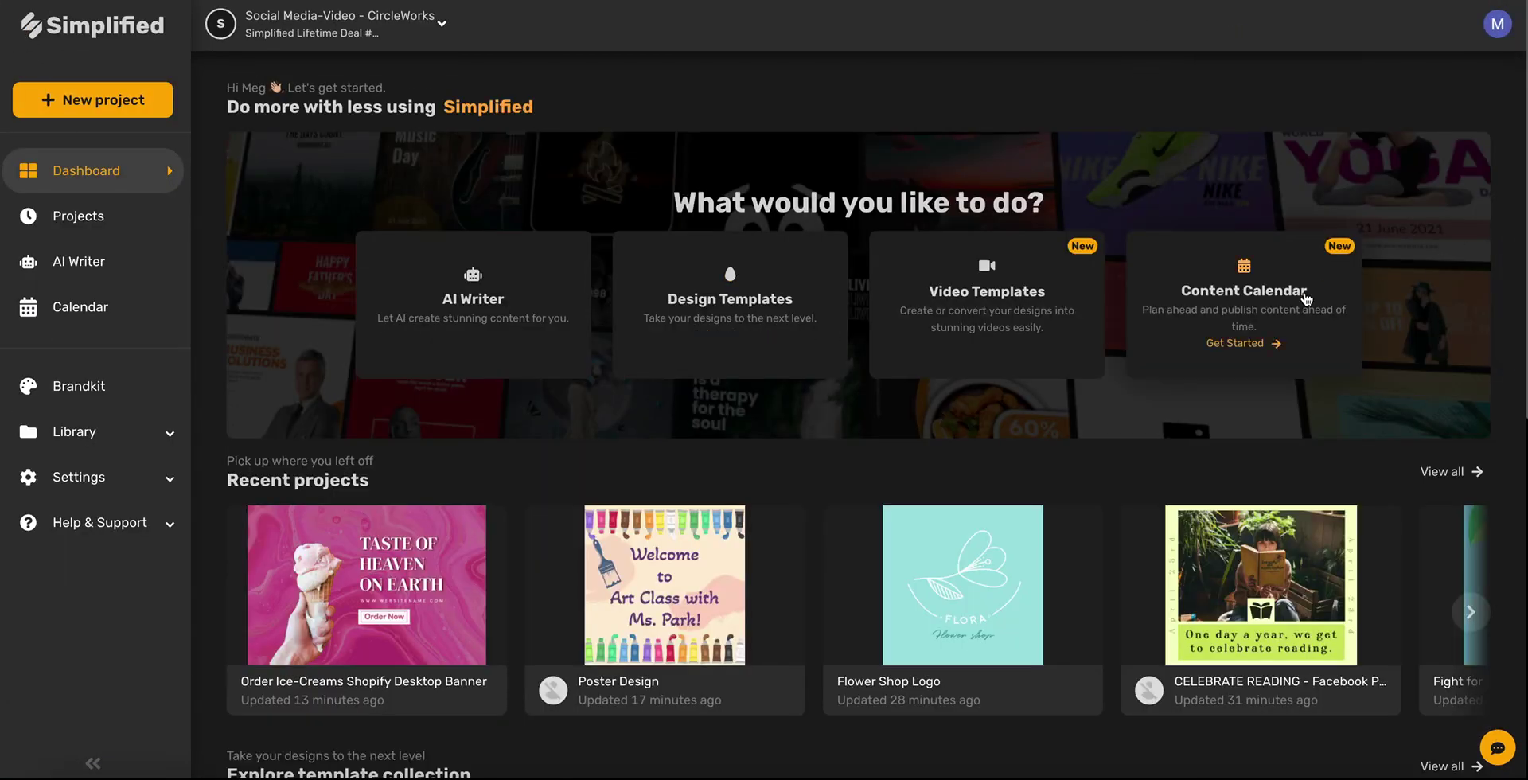
pyautogui.click(1305, 296)
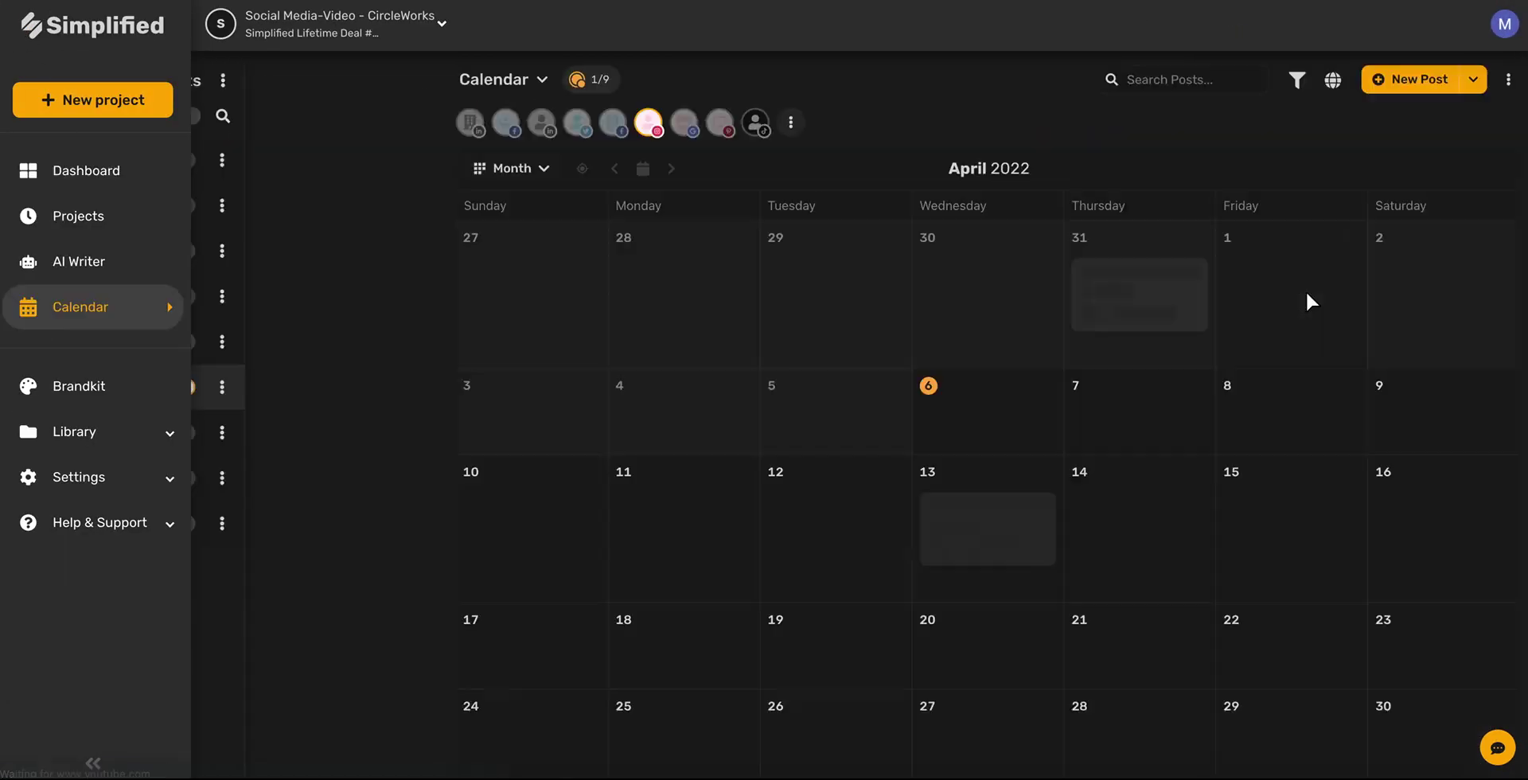
pyautogui.click(215, 80)
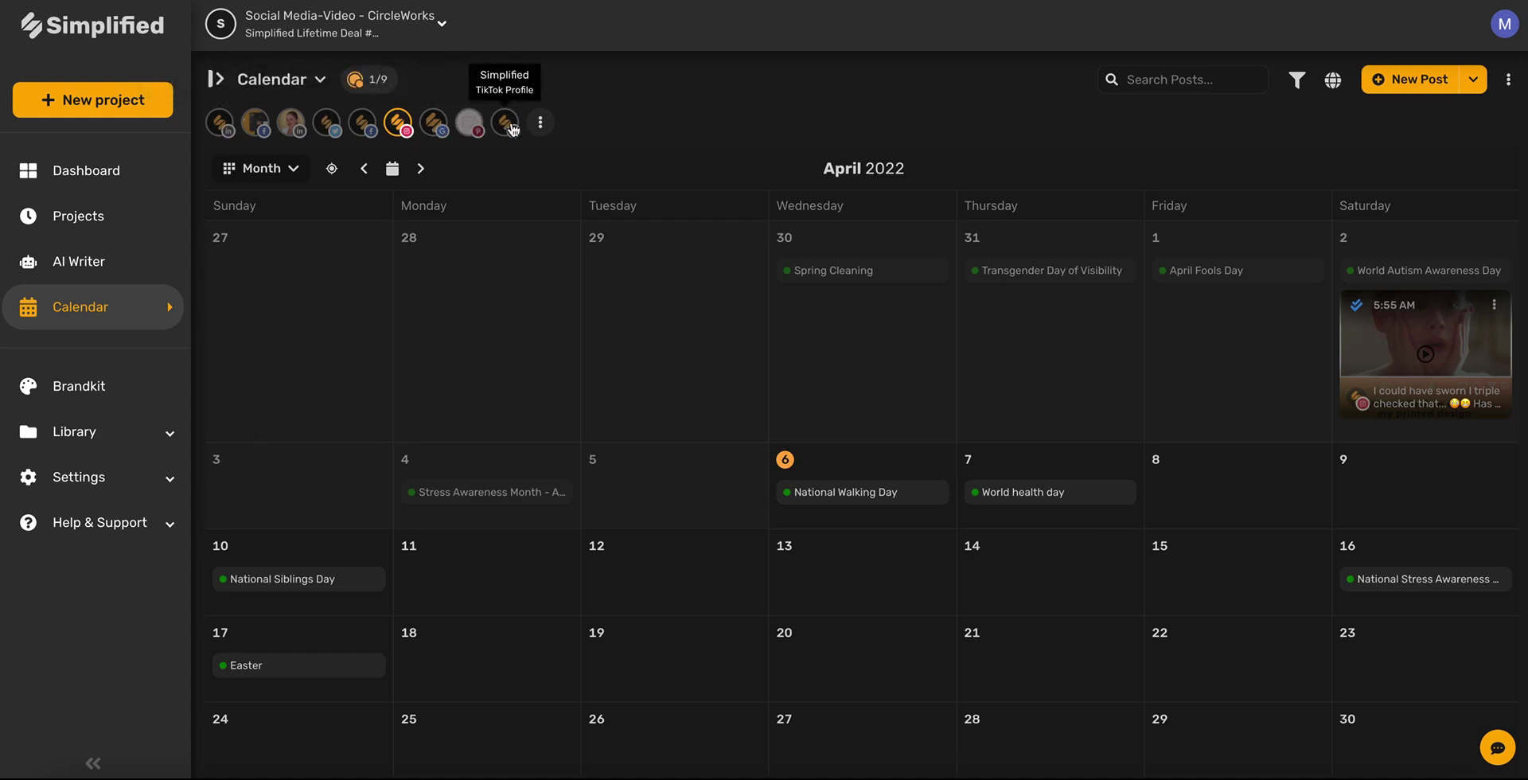
# - Expand the connected accounts list and look over the social networks offered for a new connection
pyautogui.click(216, 80)
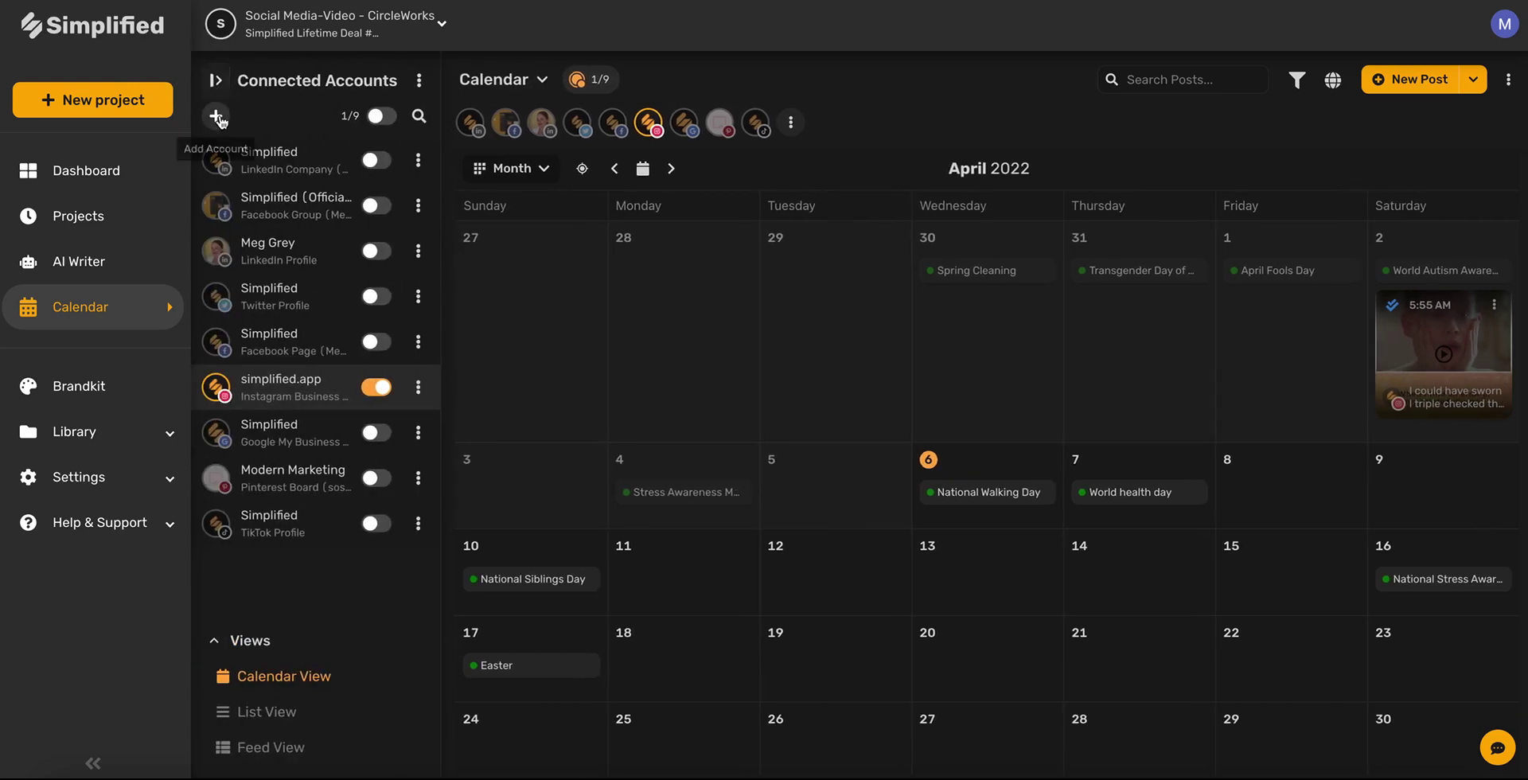
pyautogui.click(216, 116)
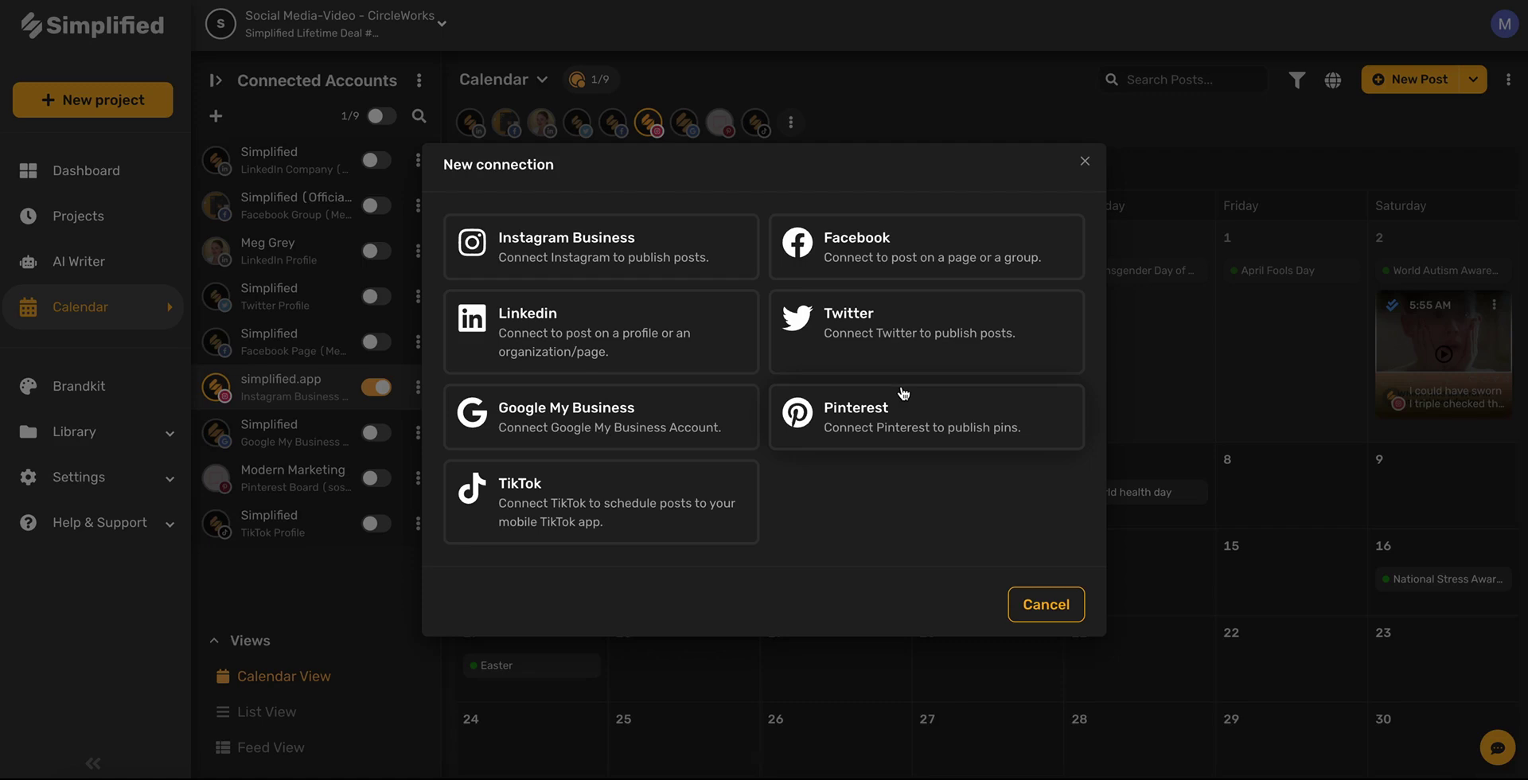
pyautogui.click(1054, 604)
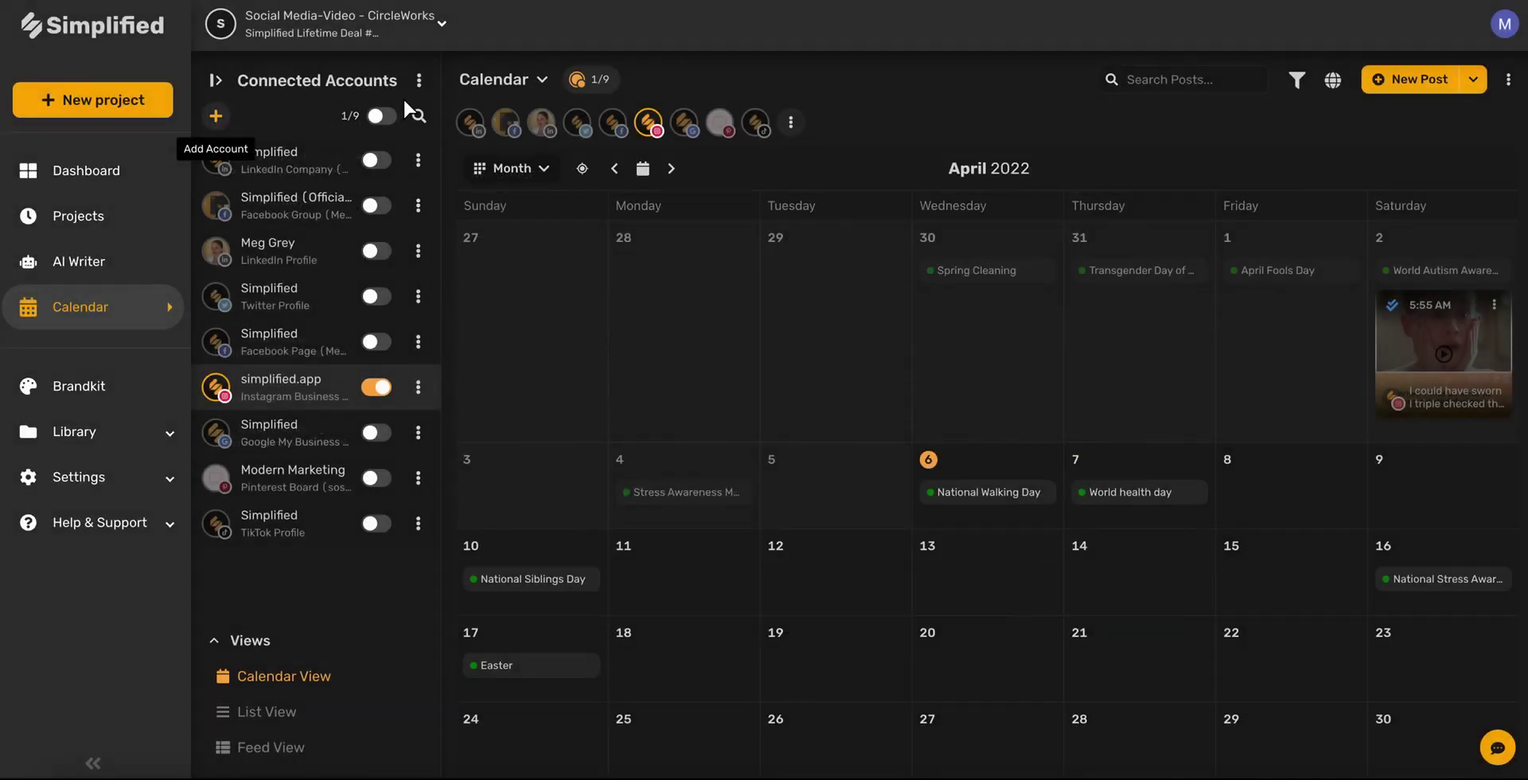
# - Show the posts of all connected accounts on the calendar, and narrow it to only the Simplified LinkedIn Company account
pyautogui.click(382, 117)
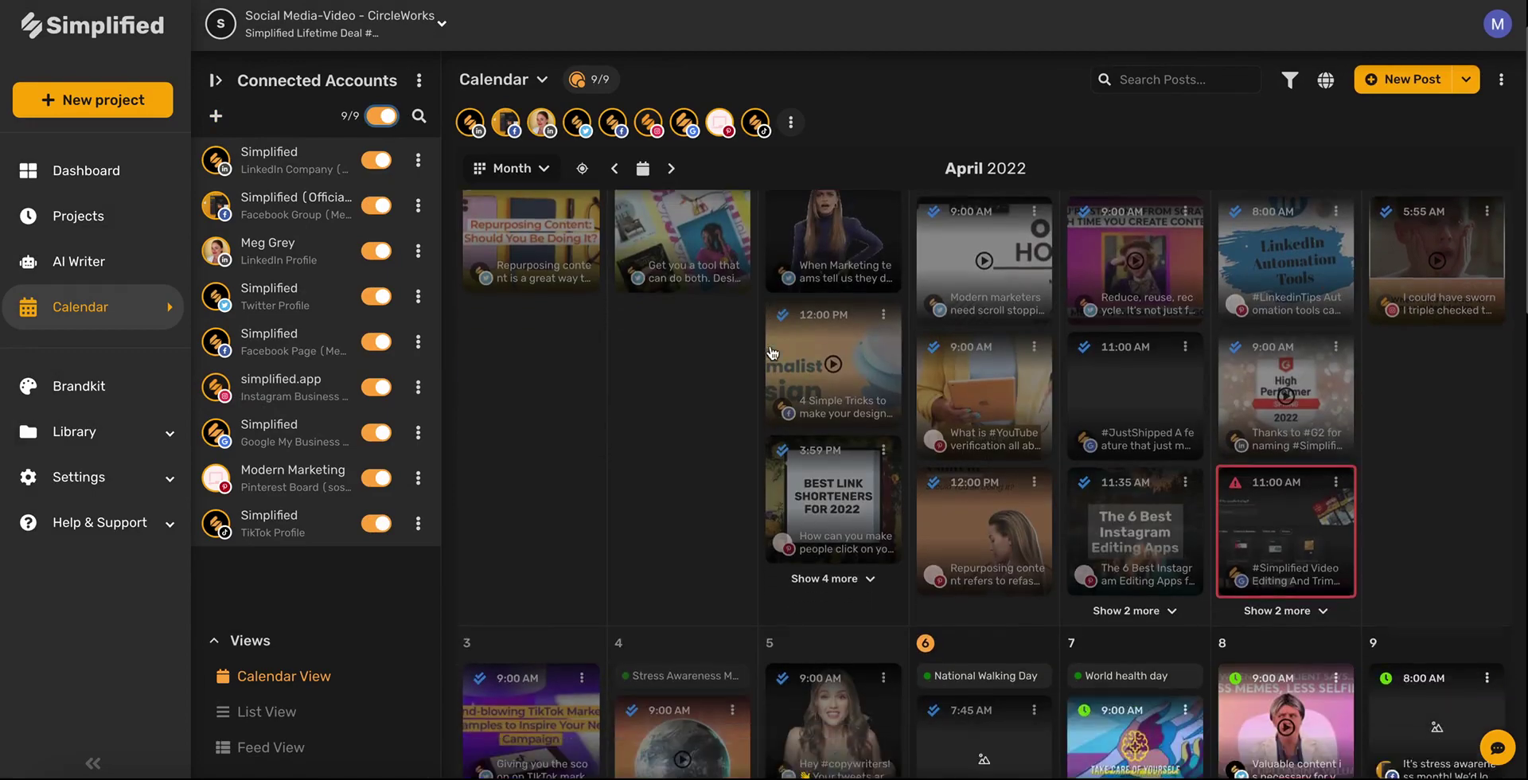
pyautogui.scroll(-10, 772, 353)
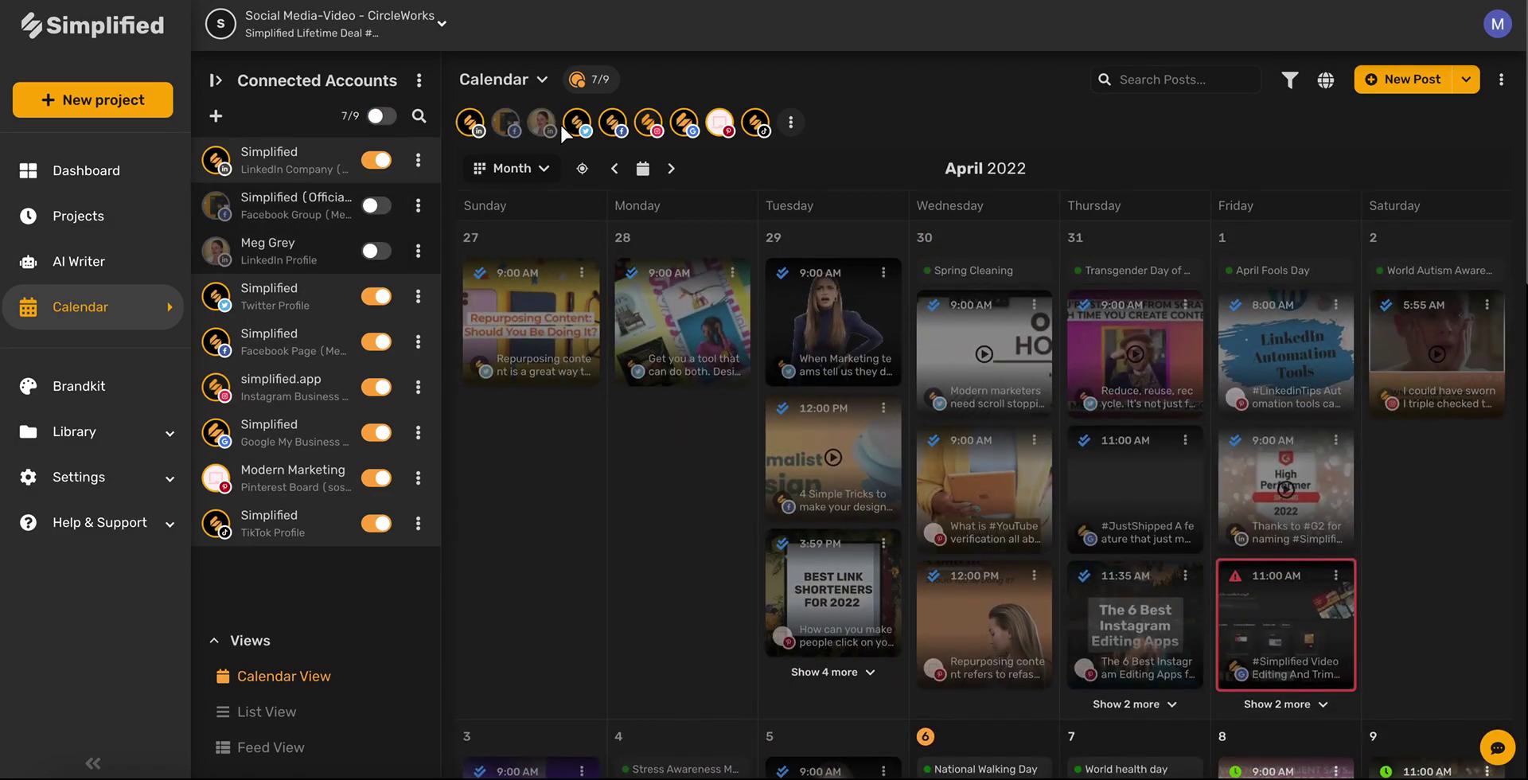
pyautogui.click(574, 125)
pyautogui.click(613, 124)
pyautogui.click(648, 123)
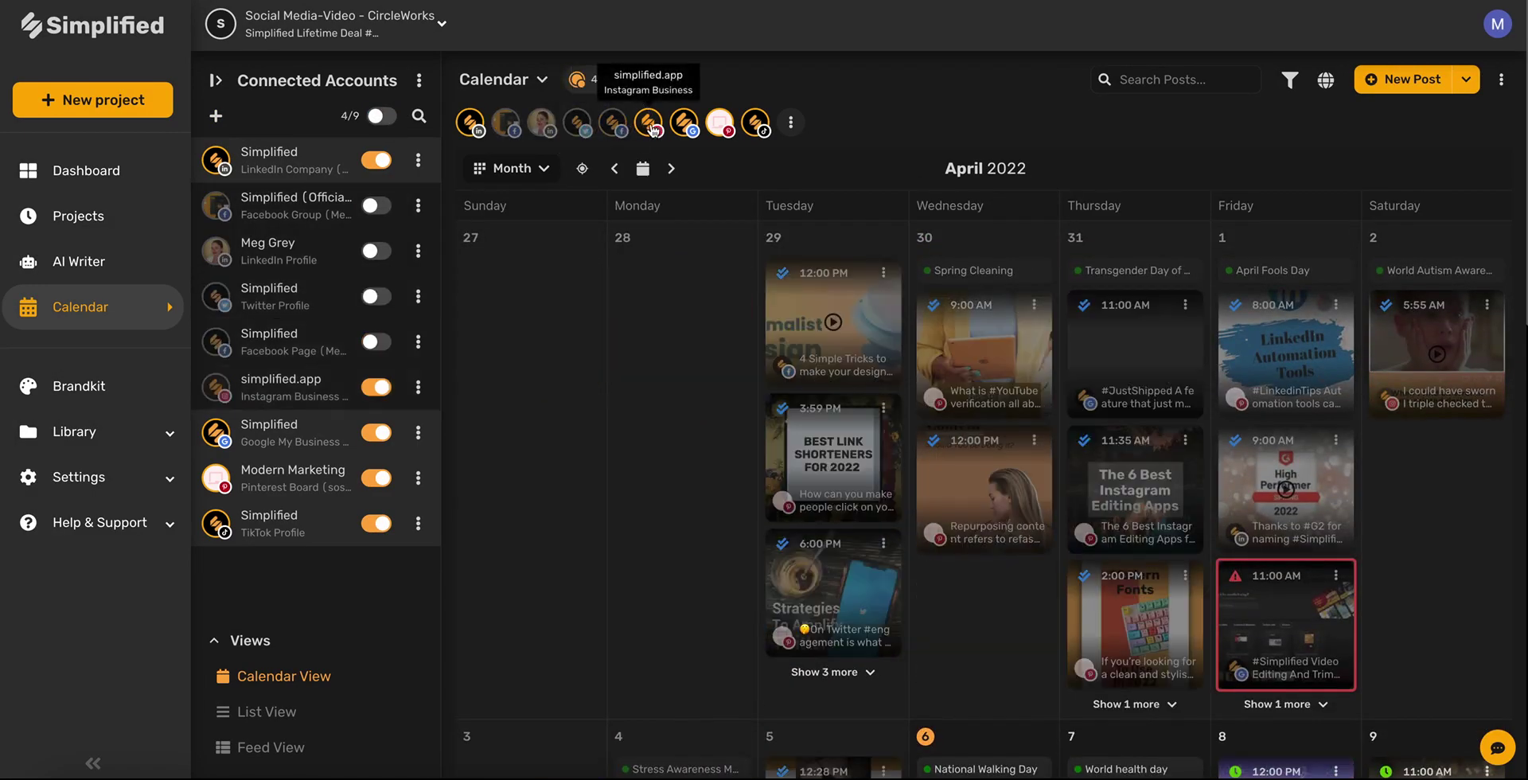
pyautogui.click(683, 125)
pyautogui.click(755, 123)
pyautogui.click(720, 123)
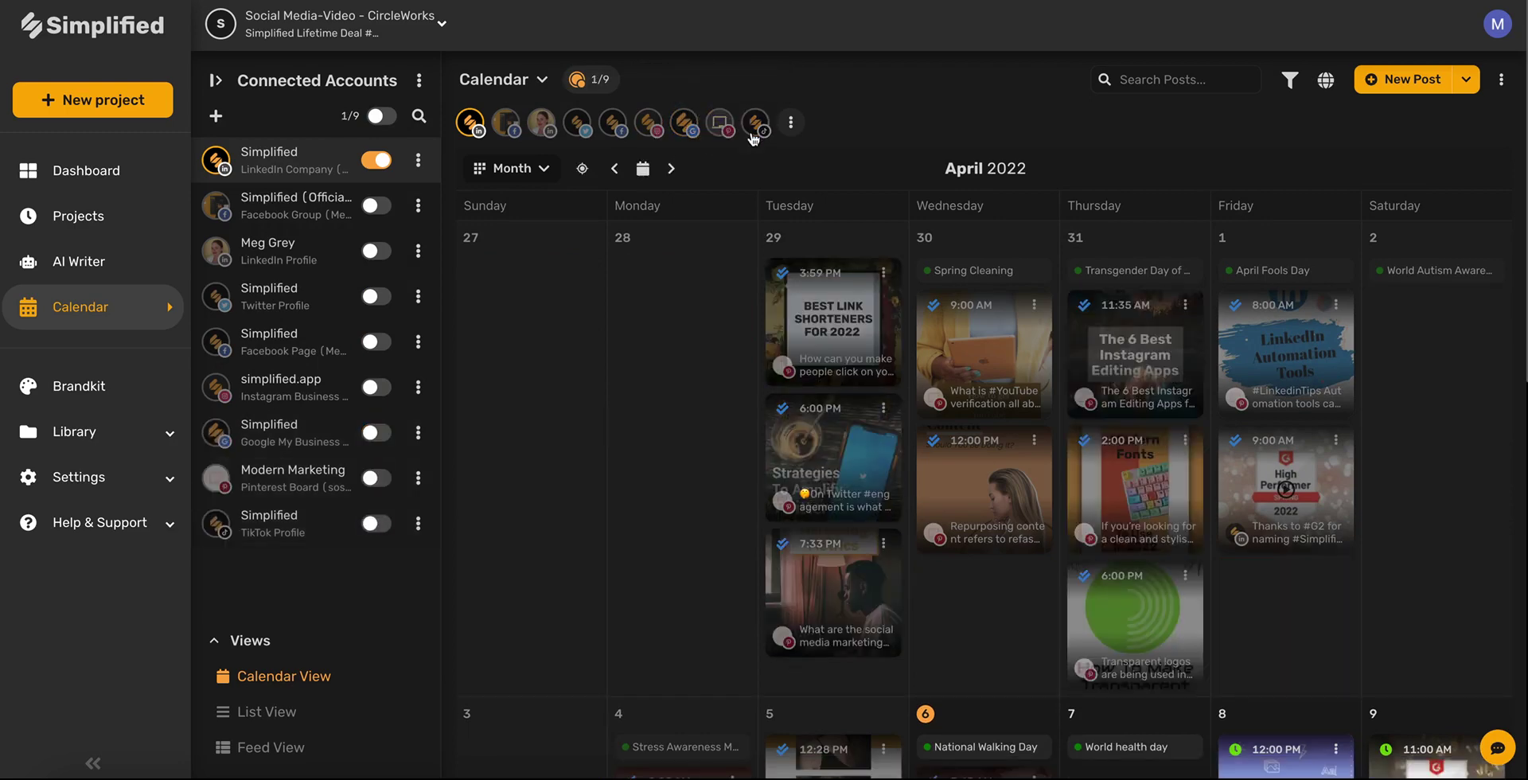
pyautogui.scroll(-3, 886, 328)
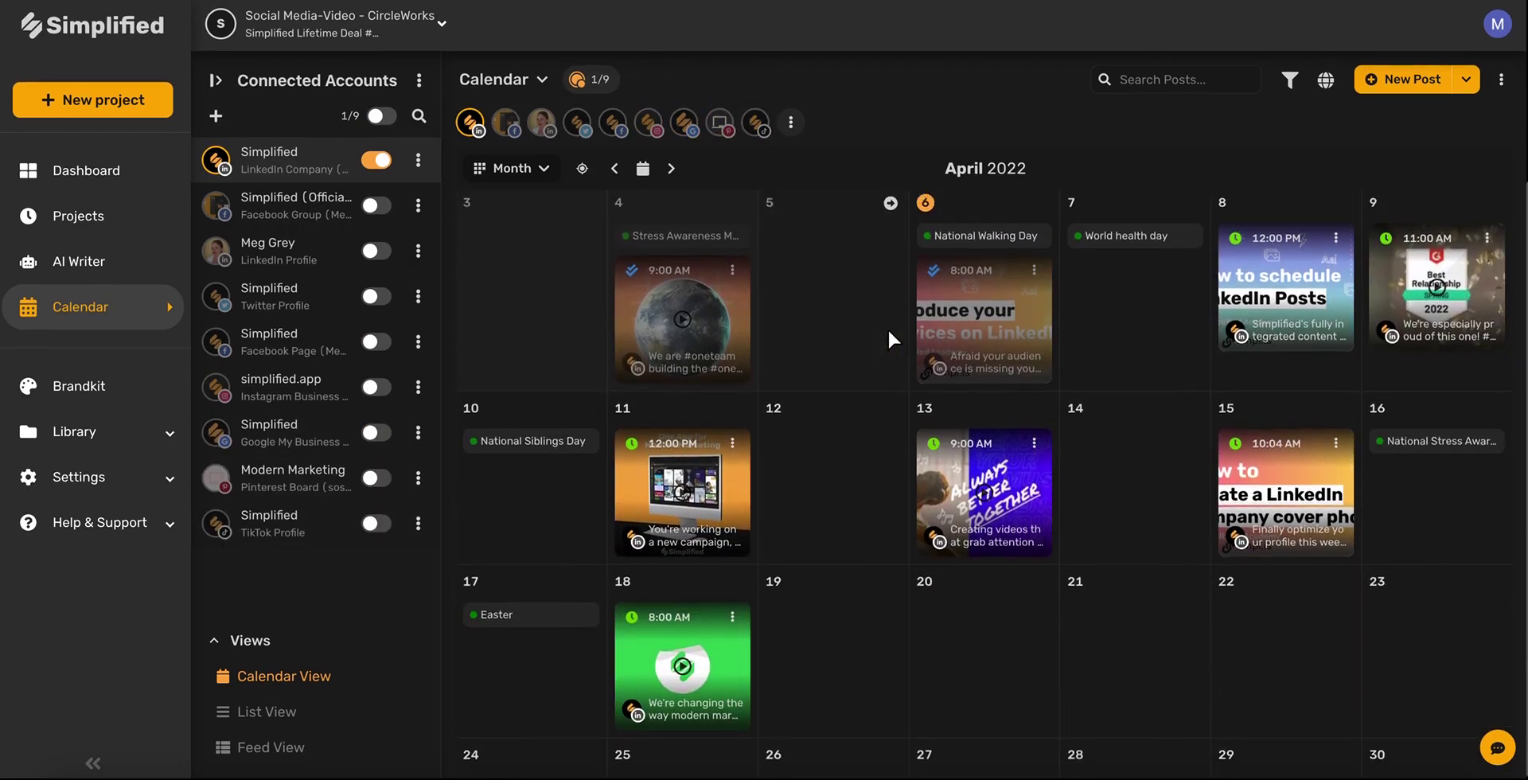
pyautogui.scroll(3, 886, 328)
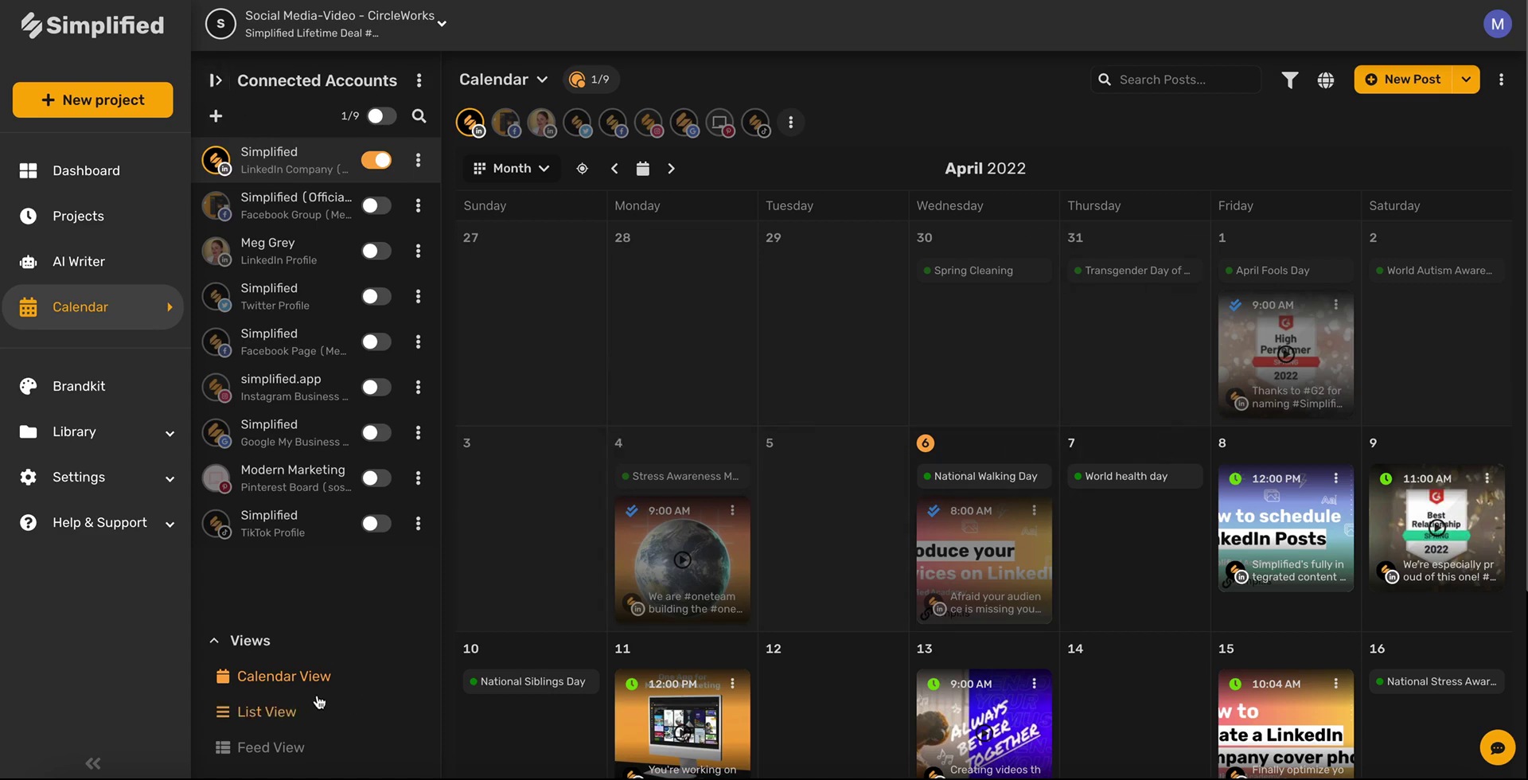
# - View the LinkedIn Company account's posts as a list and as a feed, and browse the published posts
pyautogui.click(292, 711)
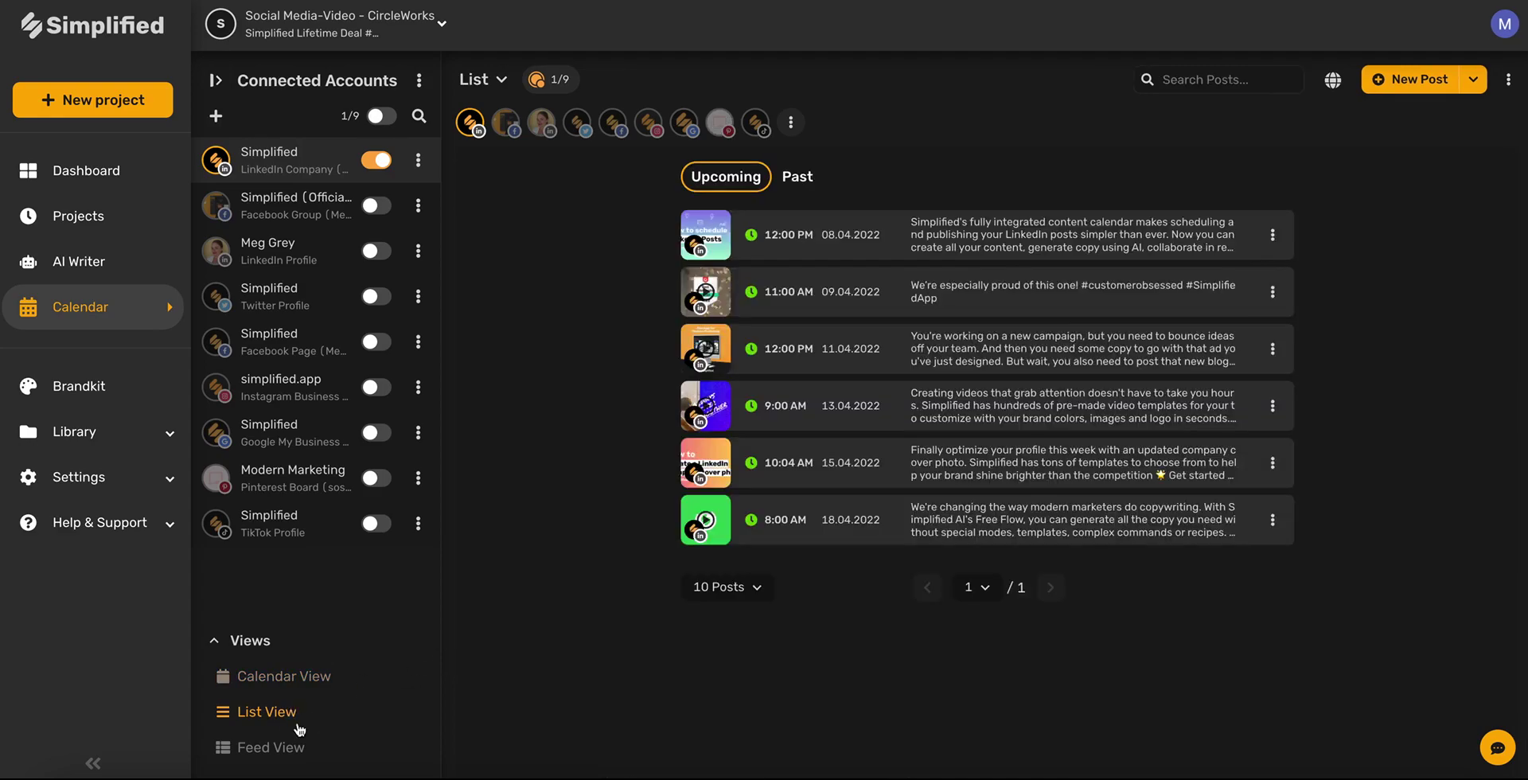
pyautogui.click(275, 746)
pyautogui.scroll(-7, 640, 548)
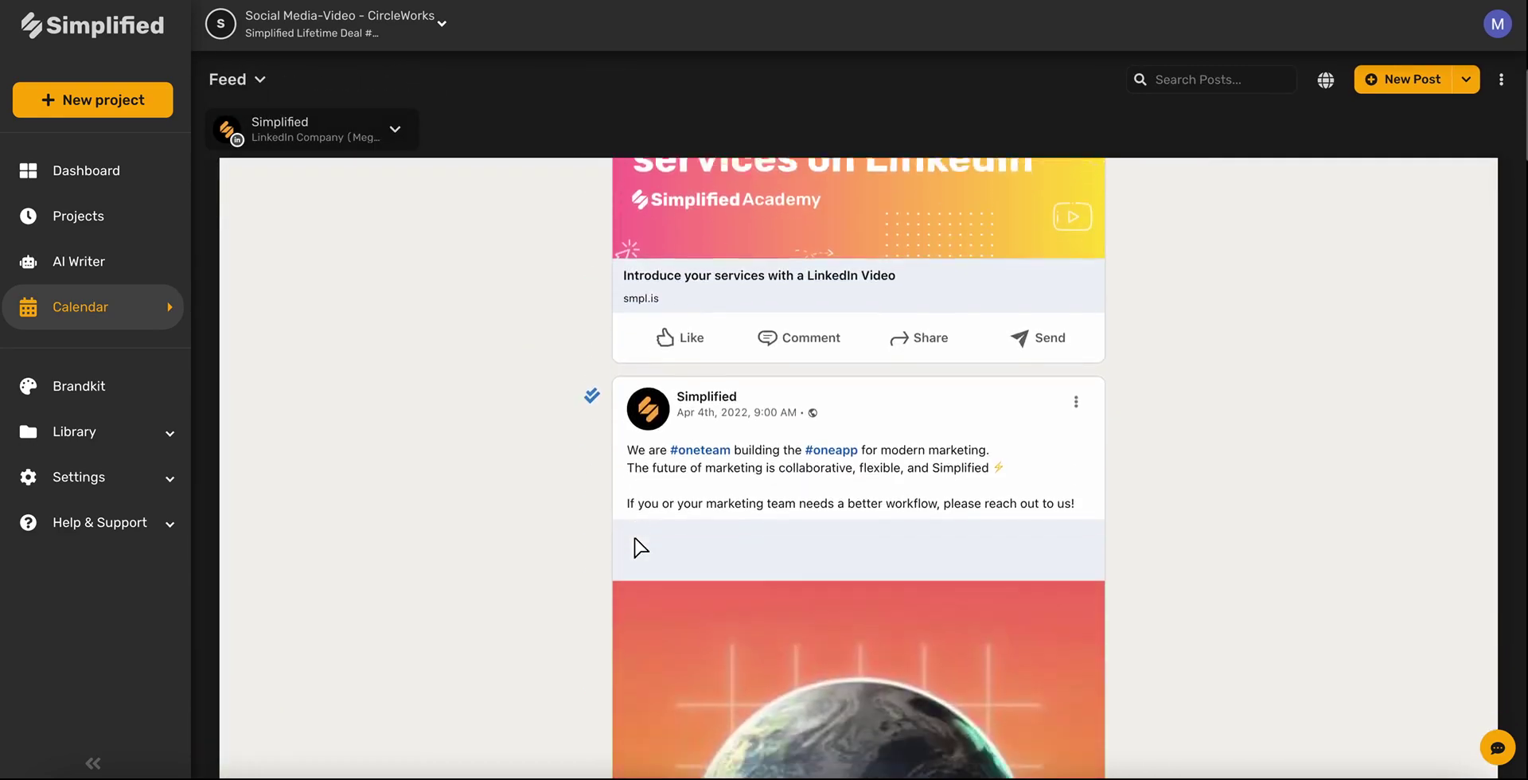
pyautogui.scroll(-18, 641, 547)
pyautogui.scroll(9, 641, 547)
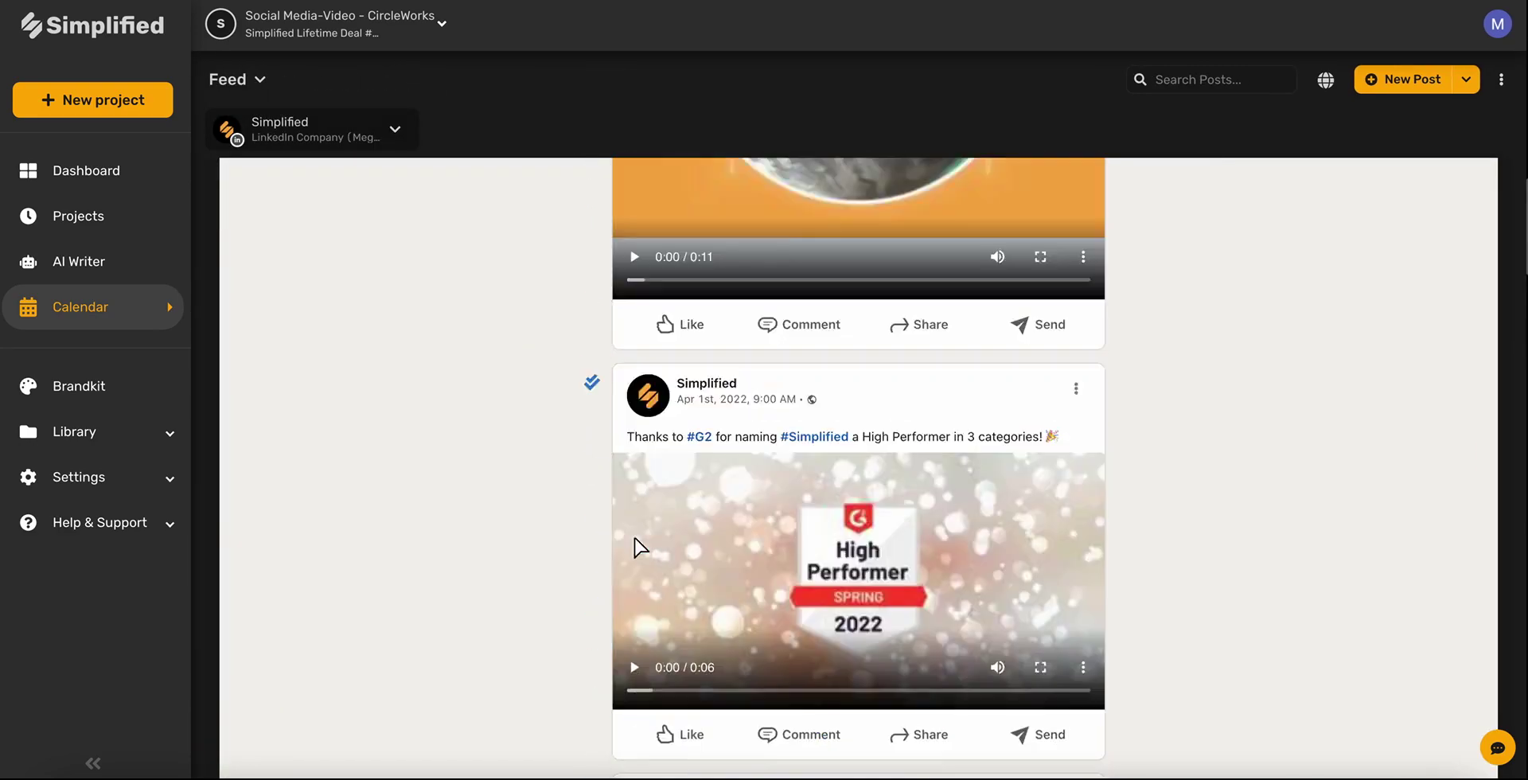
pyautogui.scroll(7, 641, 548)
# - Show the feed of the Simplified Twitter profile, and return to the calendar view
pyautogui.click(385, 137)
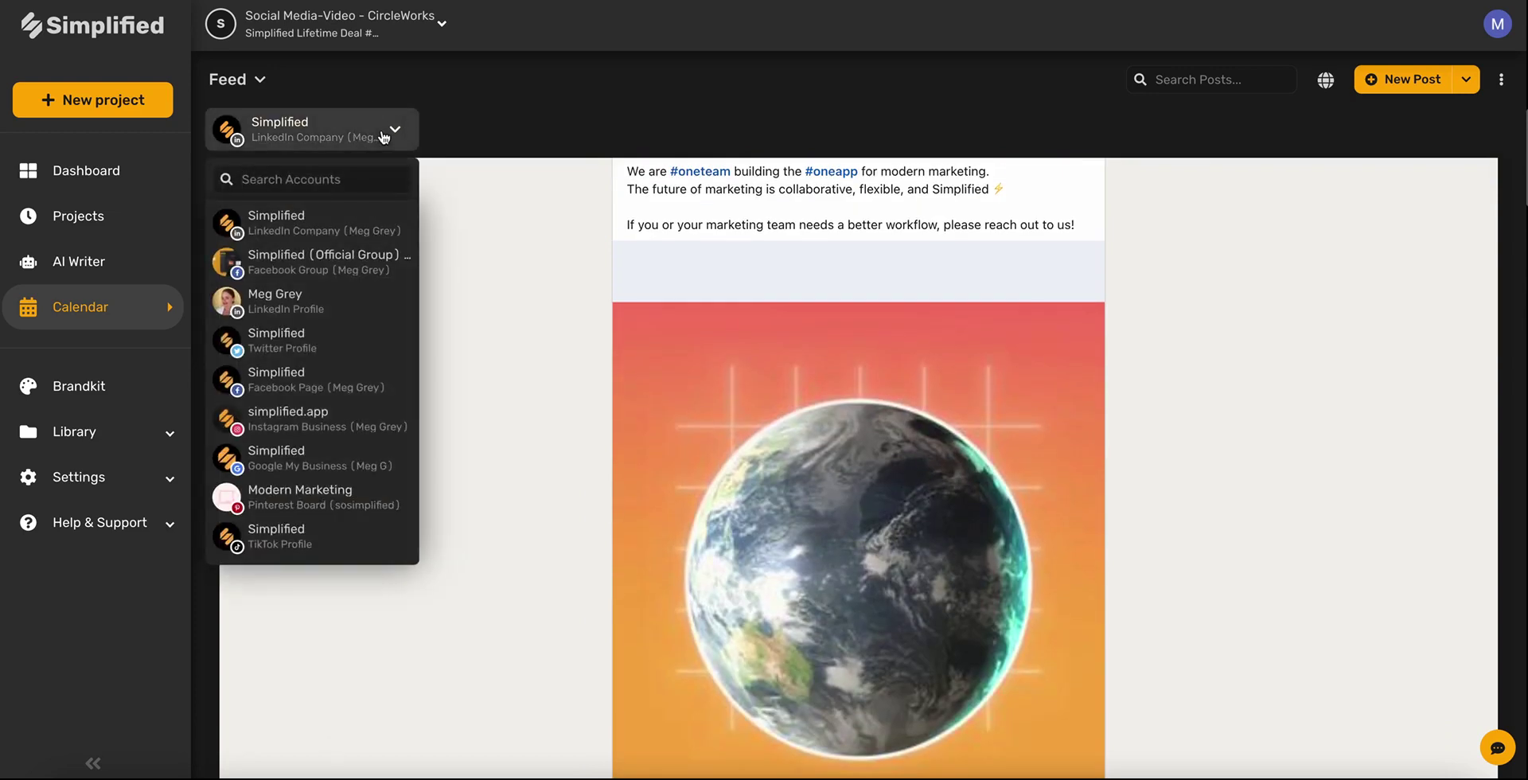
pyautogui.click(331, 335)
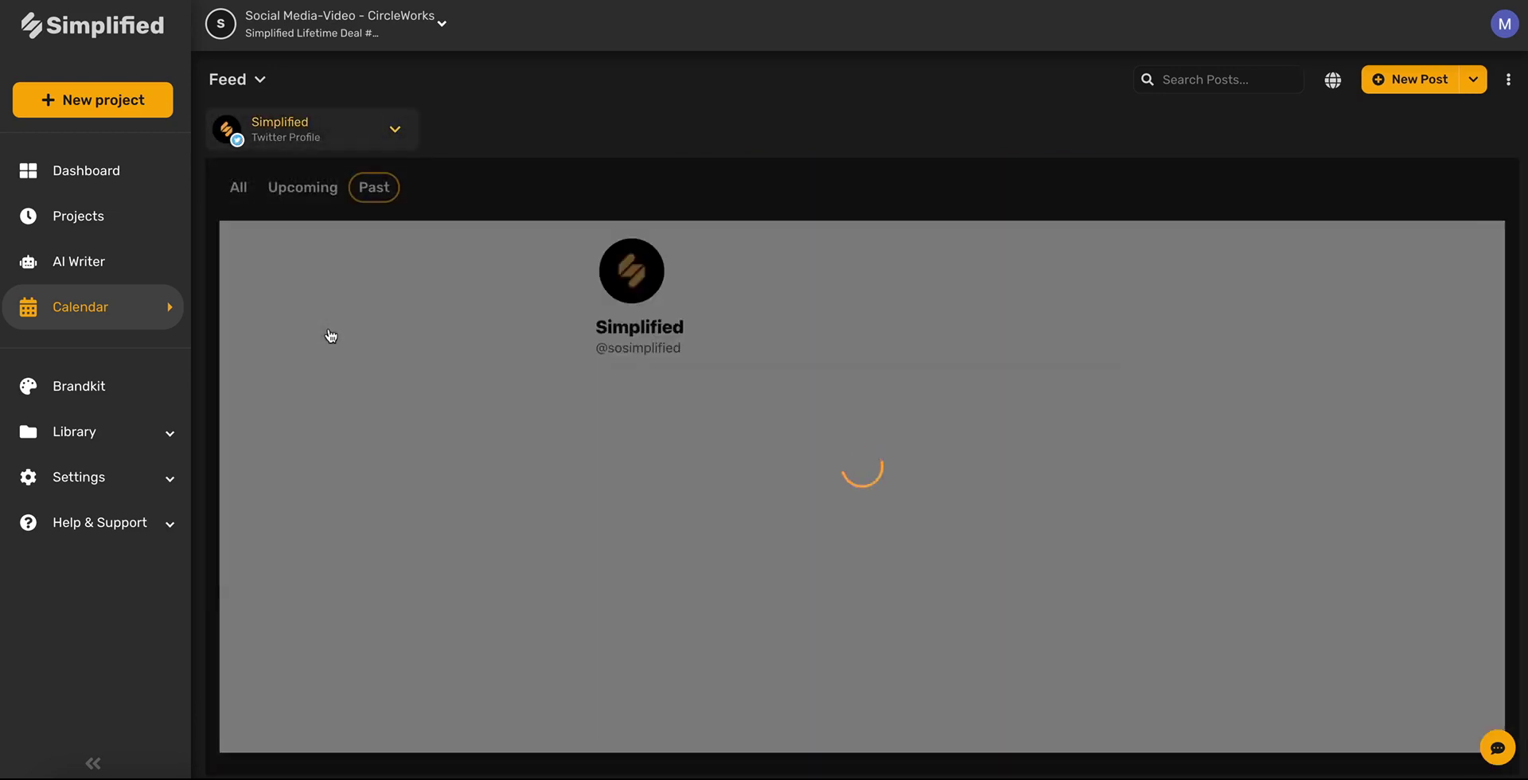
pyautogui.click(249, 80)
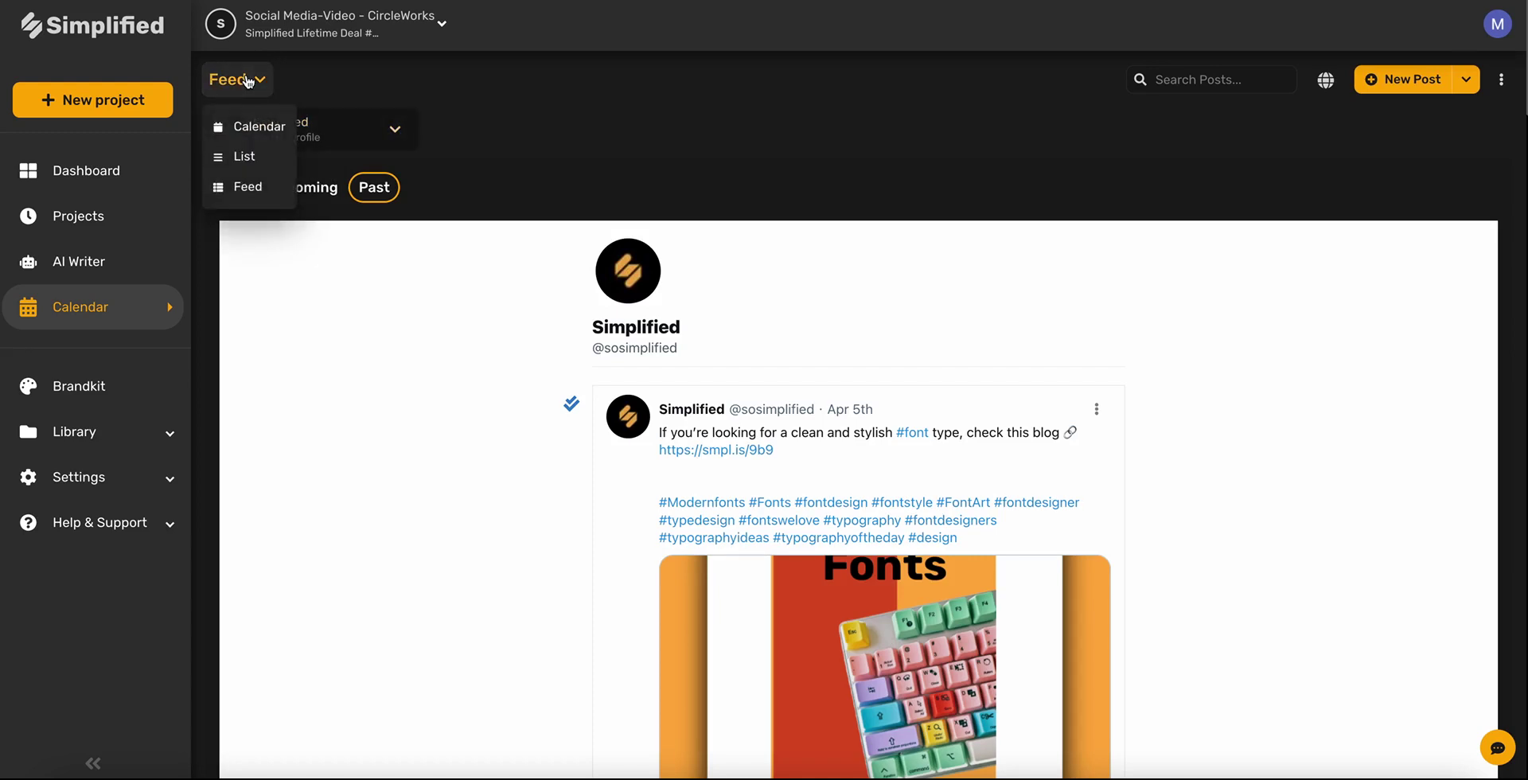
pyautogui.click(249, 127)
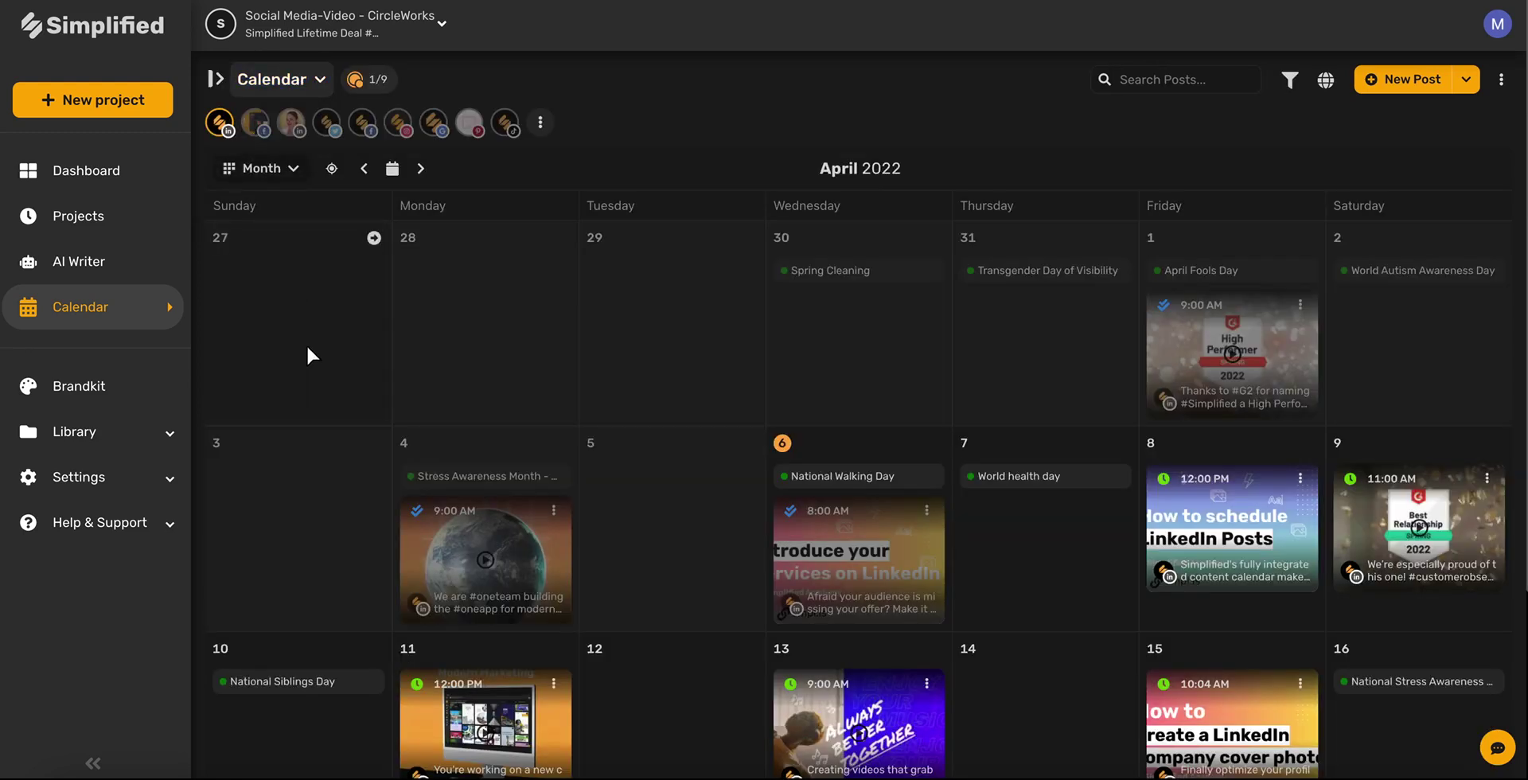
# - View the LinkedIn Company account's calendar by day, and switch it to the week layout
pyautogui.click(279, 176)
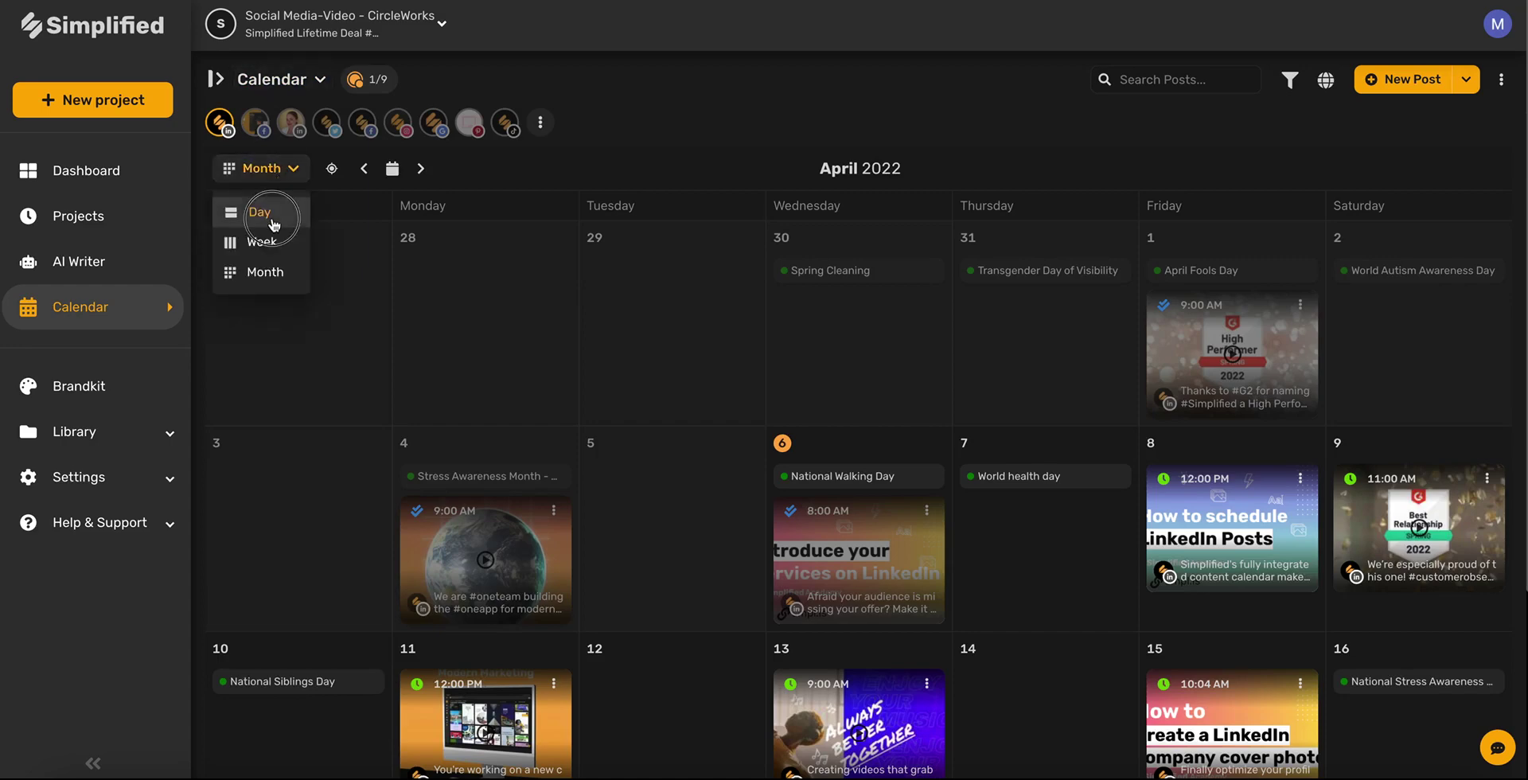
pyautogui.click(273, 212)
pyautogui.click(273, 180)
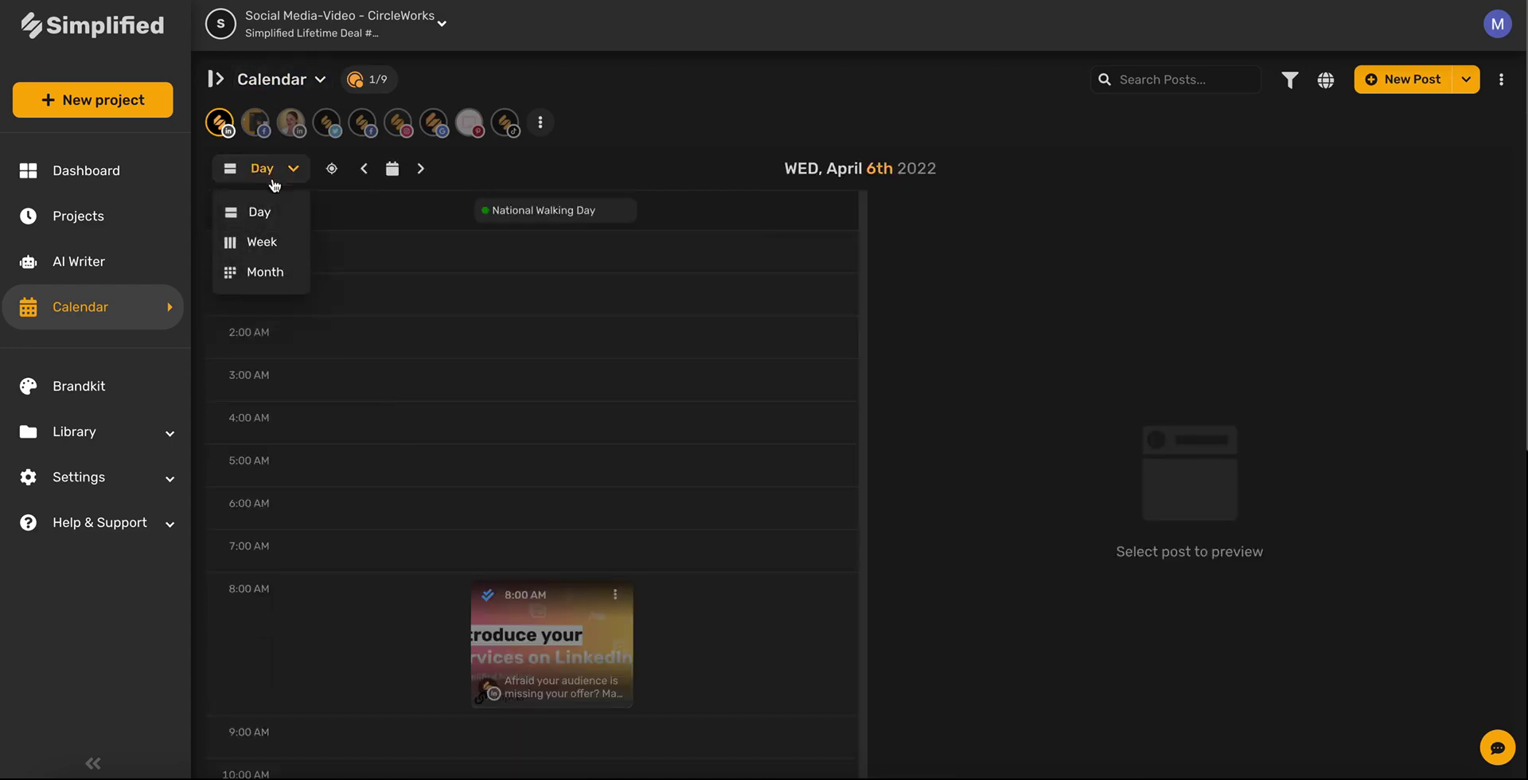
pyautogui.click(270, 240)
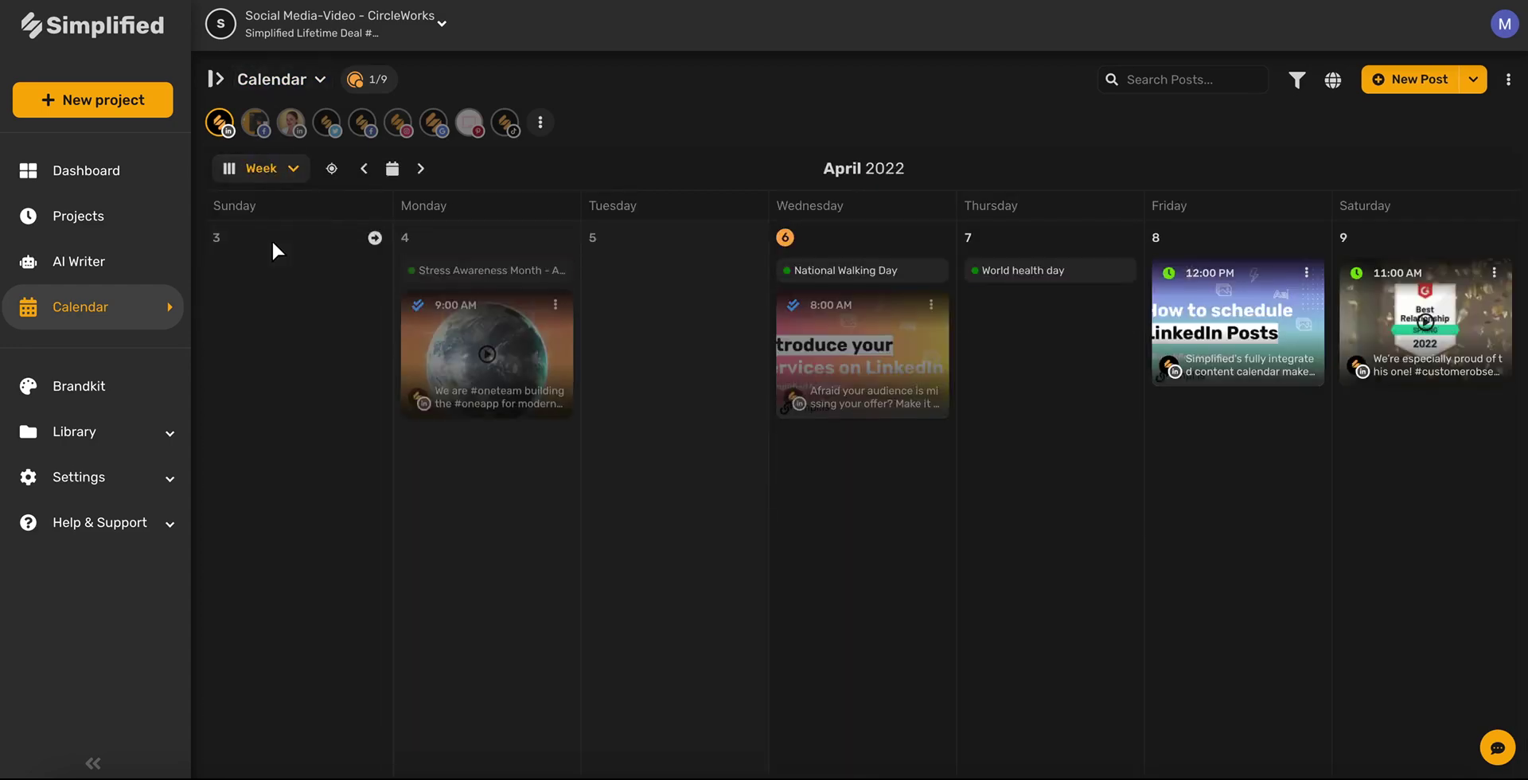
# - Add the Facebook Group, LinkedIn profile, Twitter, Facebook Page and Instagram Business accounts to the weekly calendar
pyautogui.click(254, 121)
pyautogui.click(290, 121)
pyautogui.click(325, 123)
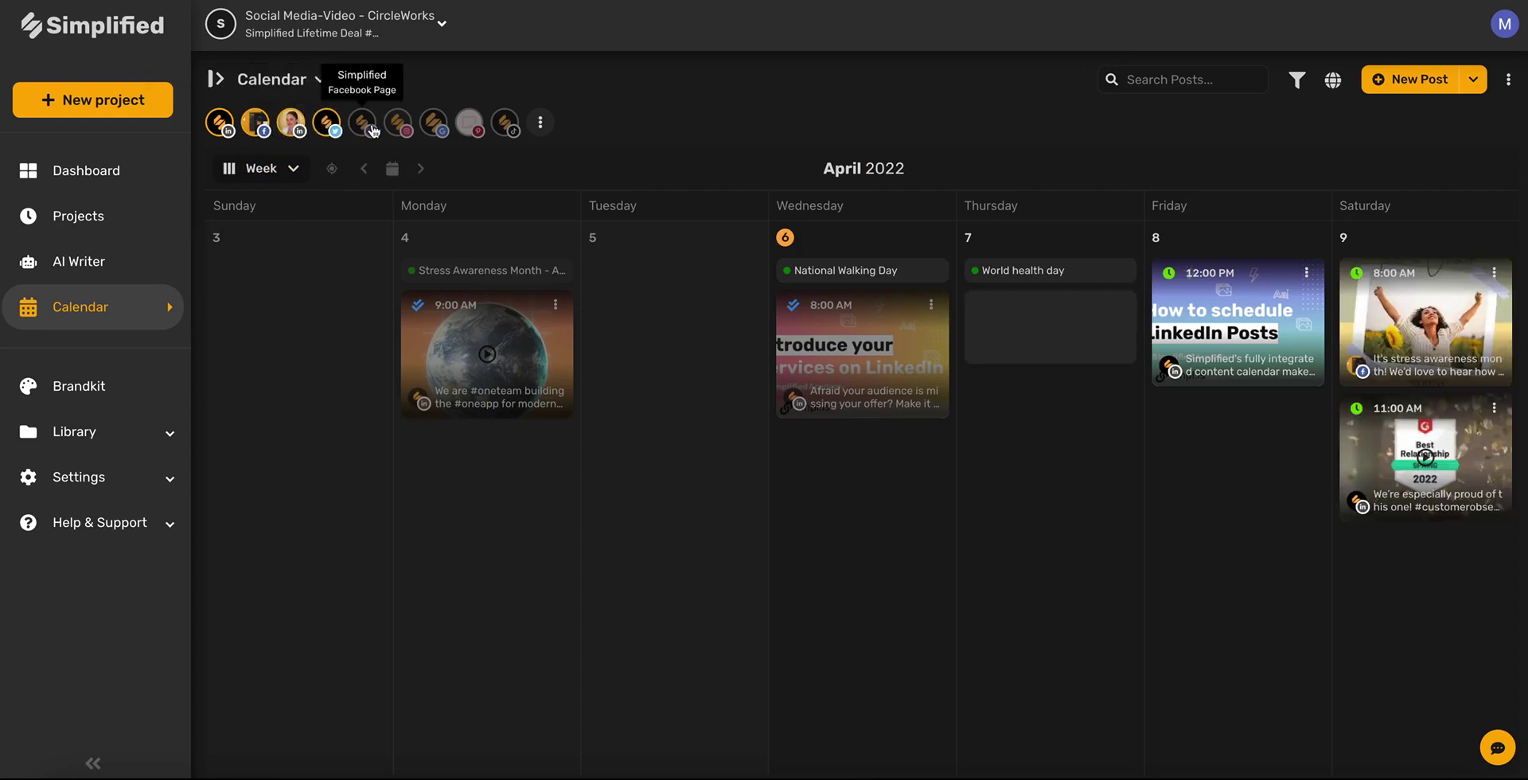
pyautogui.click(362, 123)
pyautogui.click(402, 125)
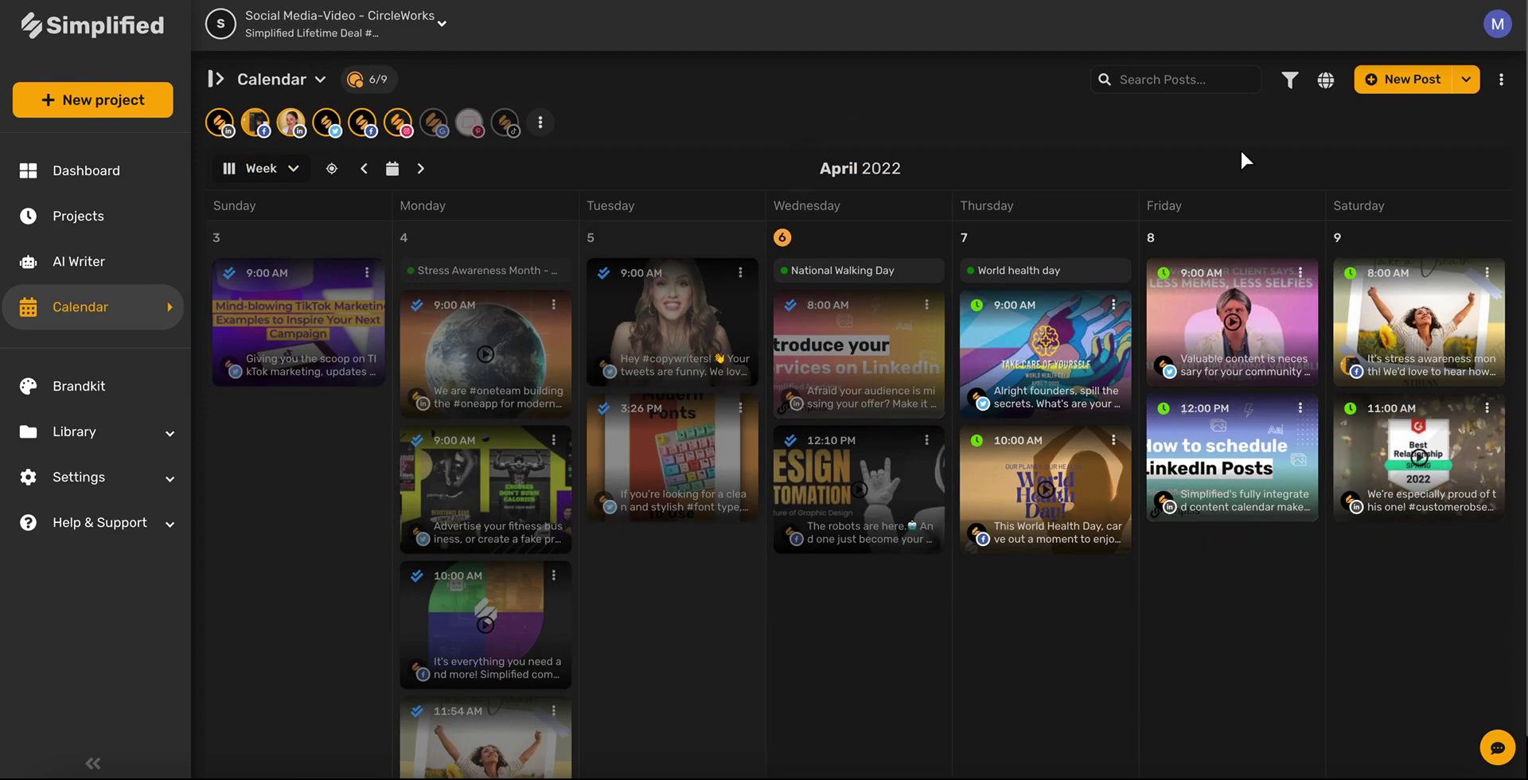
# - Check the calendar's timezone setting and its post filter without changing them
pyautogui.click(1320, 92)
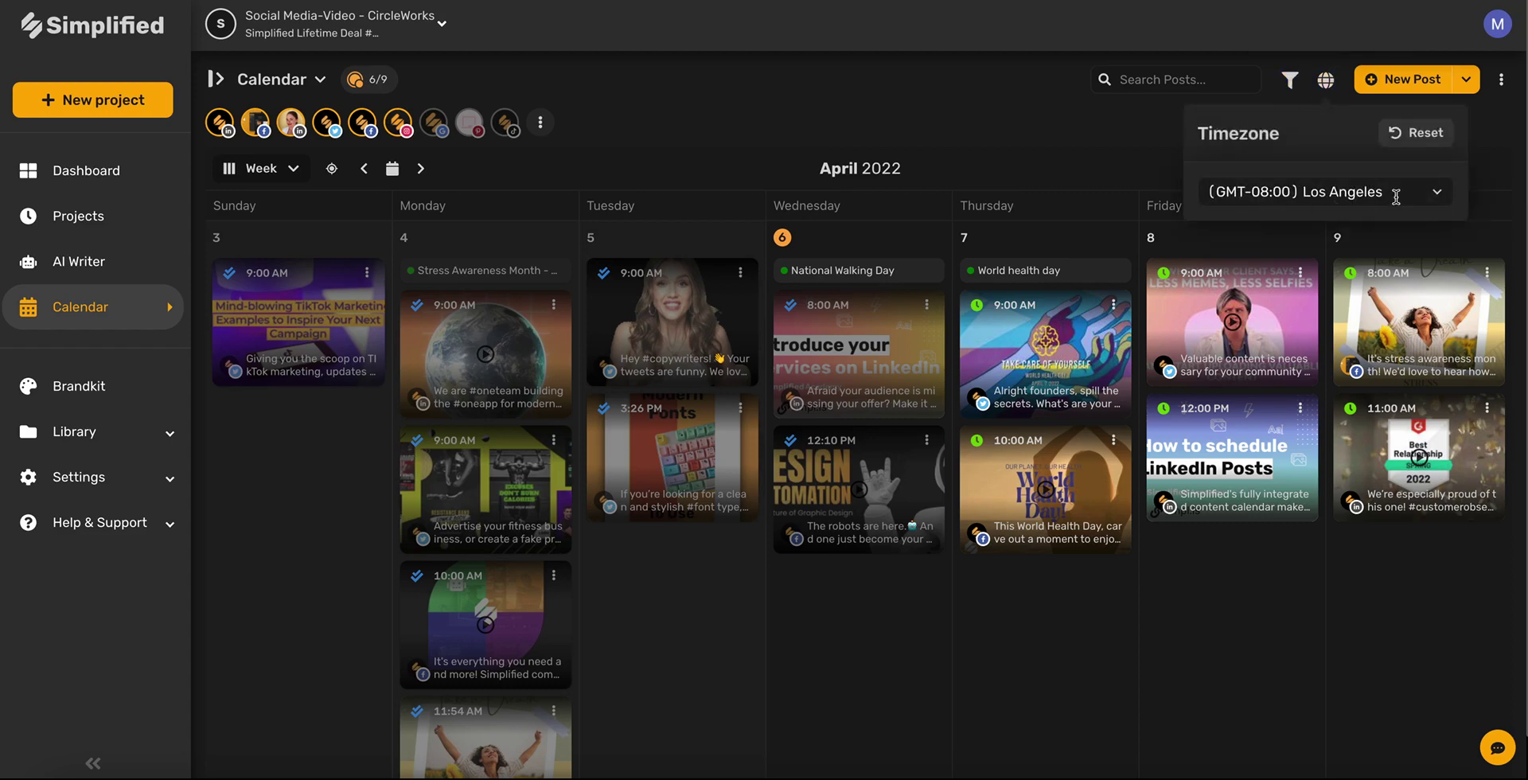
pyautogui.click(1154, 158)
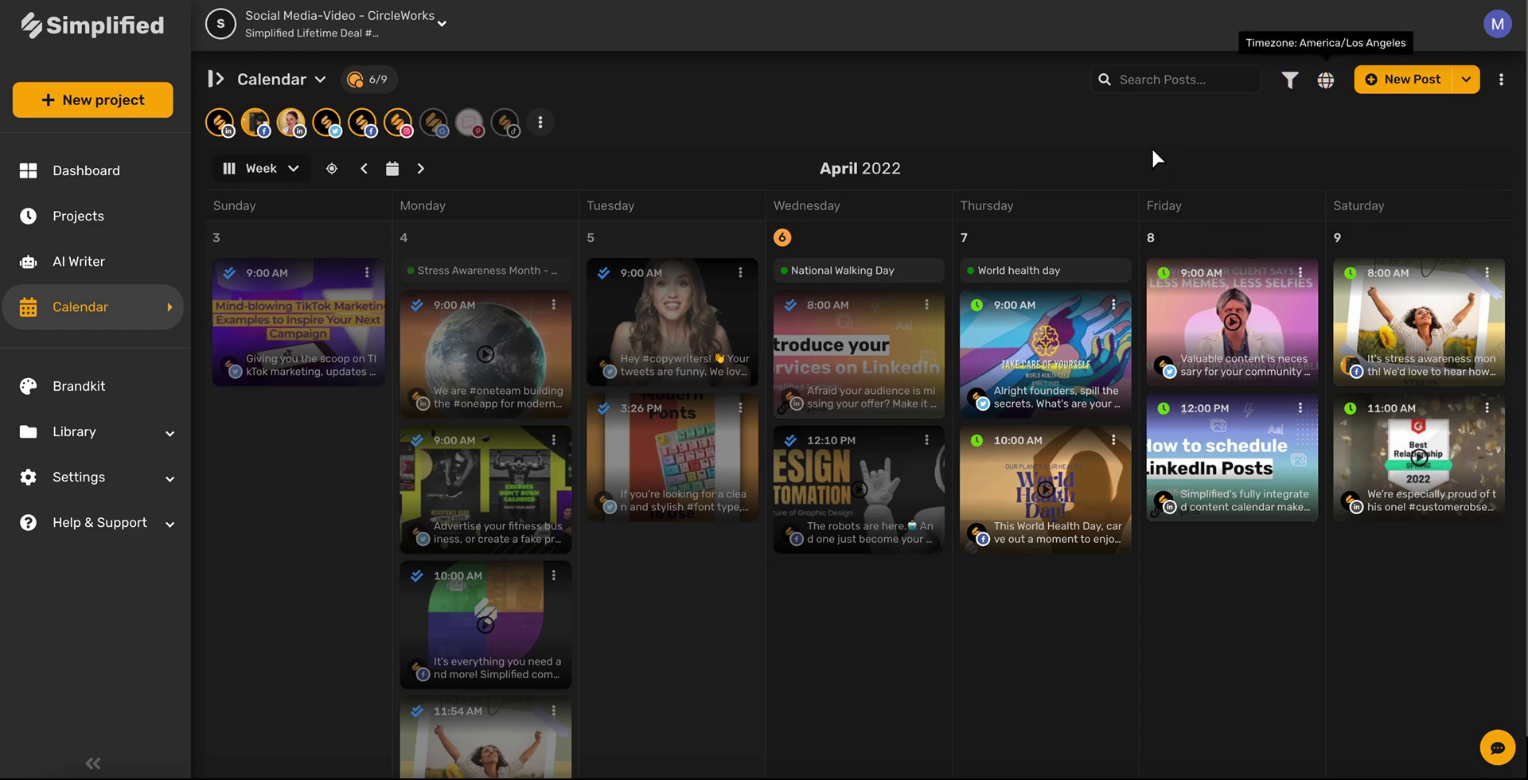
pyautogui.click(1289, 82)
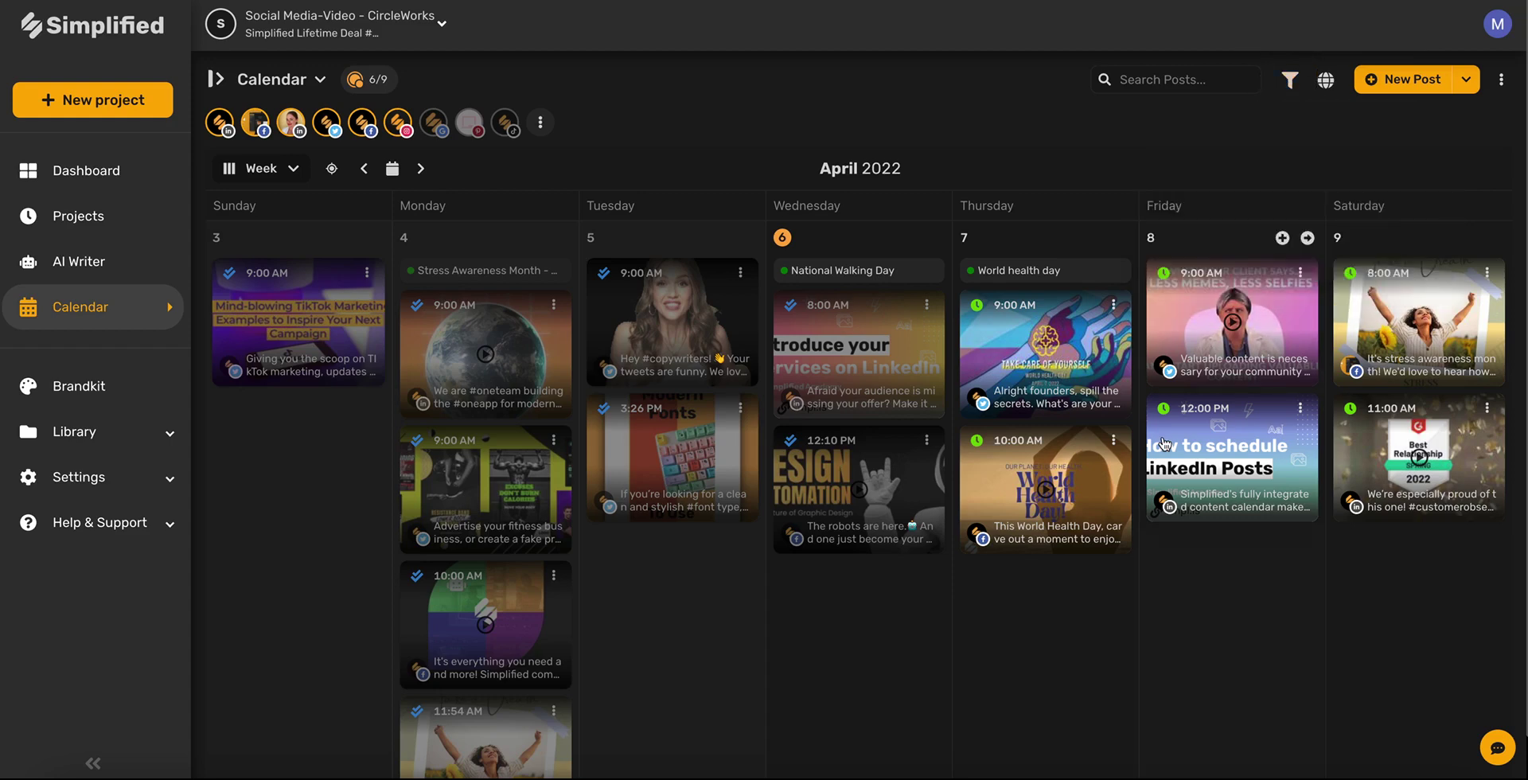
# - Look over the Bulk Schedule Posts instructions and CSV import options, and close them
pyautogui.click(1468, 83)
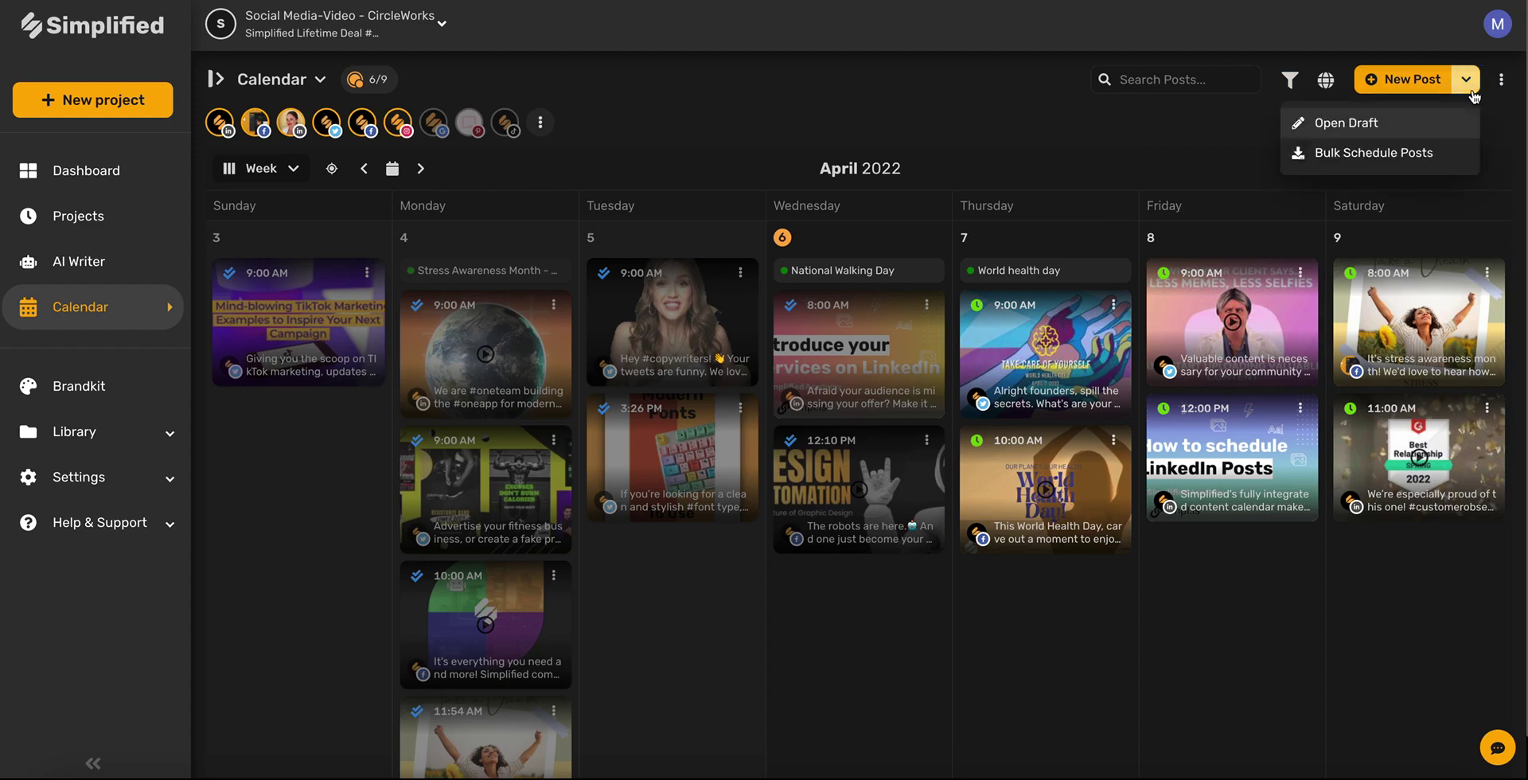
pyautogui.click(1357, 159)
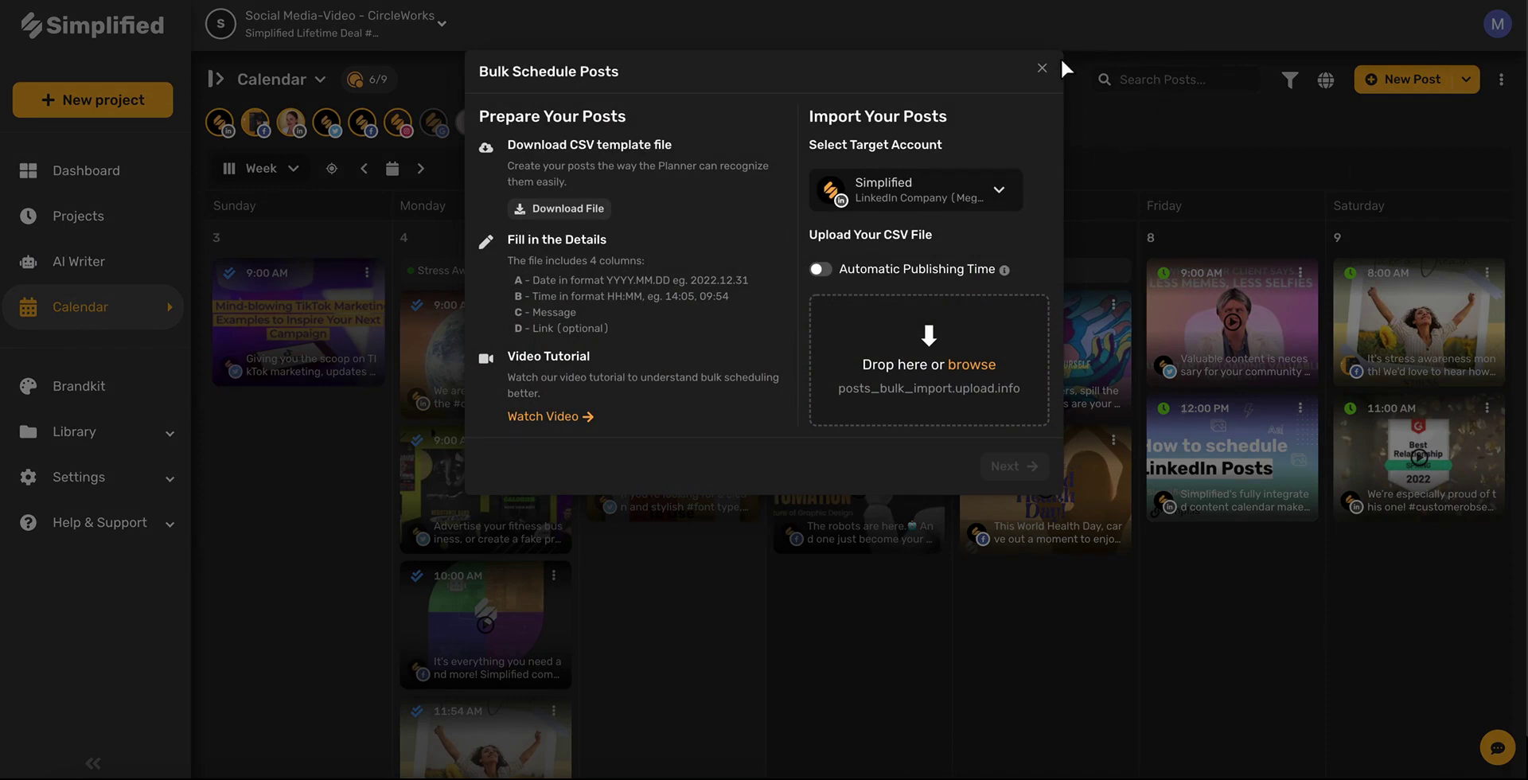
pyautogui.click(1041, 68)
# - Open the post drafts, preview the draft about giving up on creating content, and close the preview and the drafts
pyautogui.click(1465, 79)
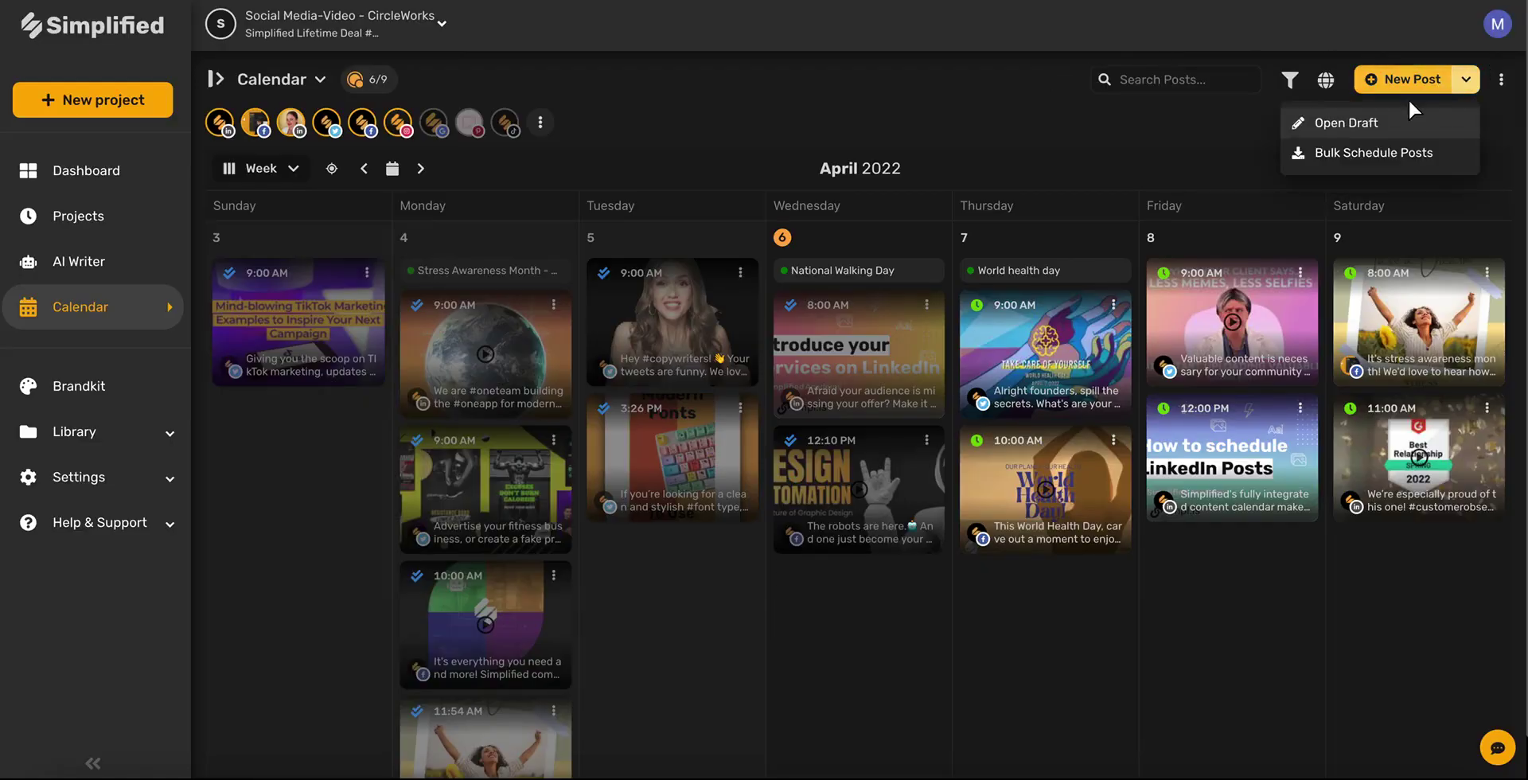
pyautogui.click(1379, 125)
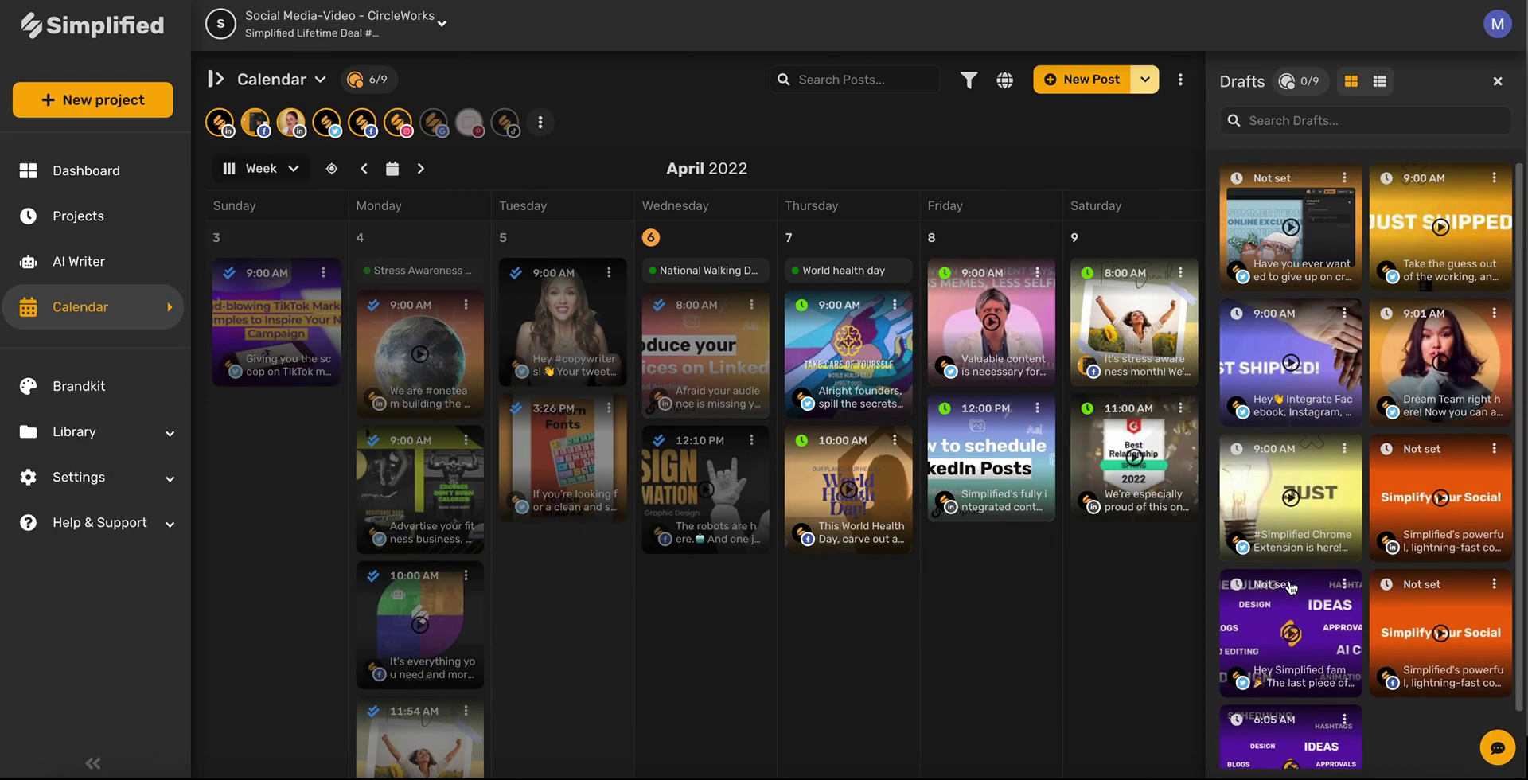
pyautogui.click(1335, 269)
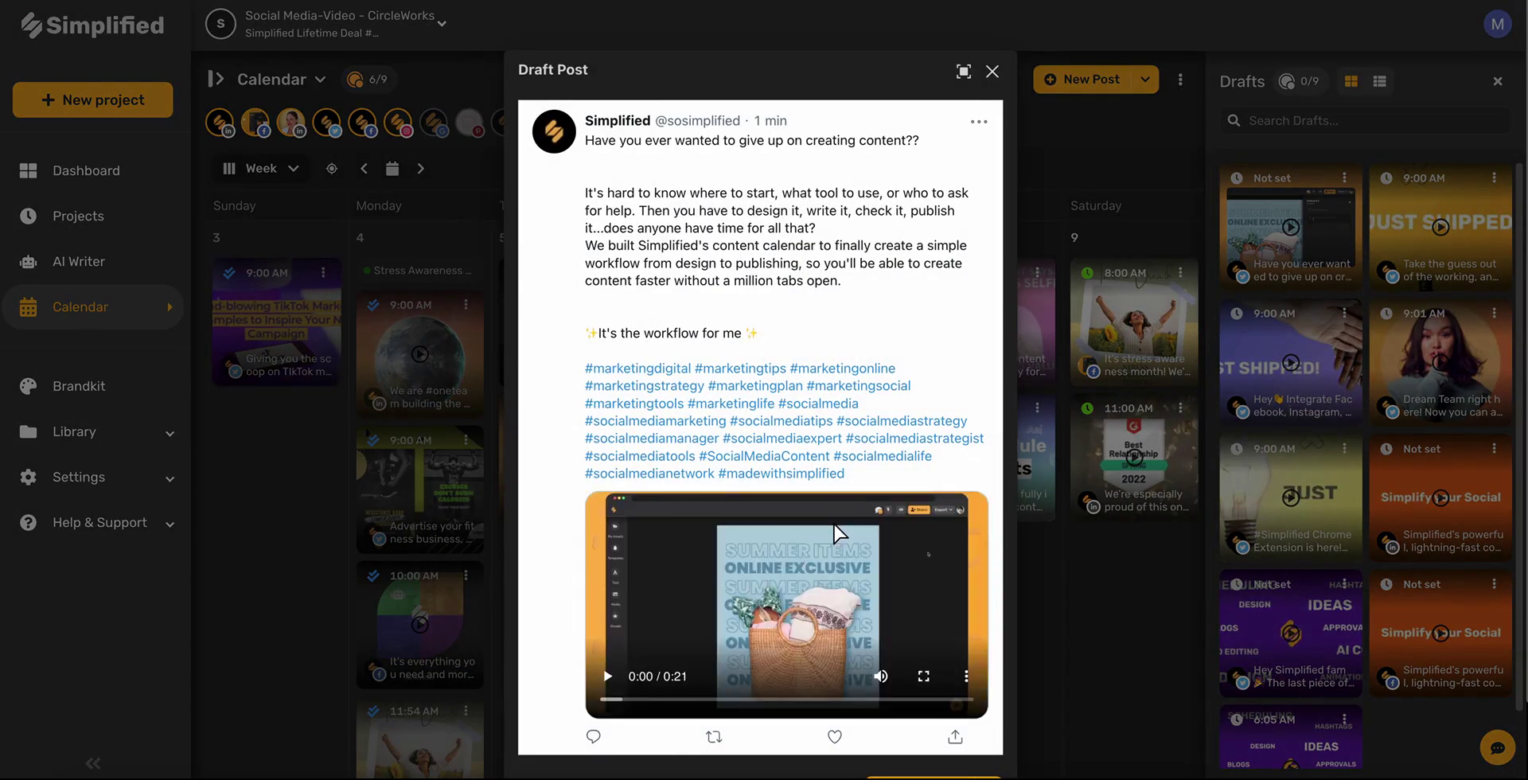
pyautogui.scroll(-2, 842, 390)
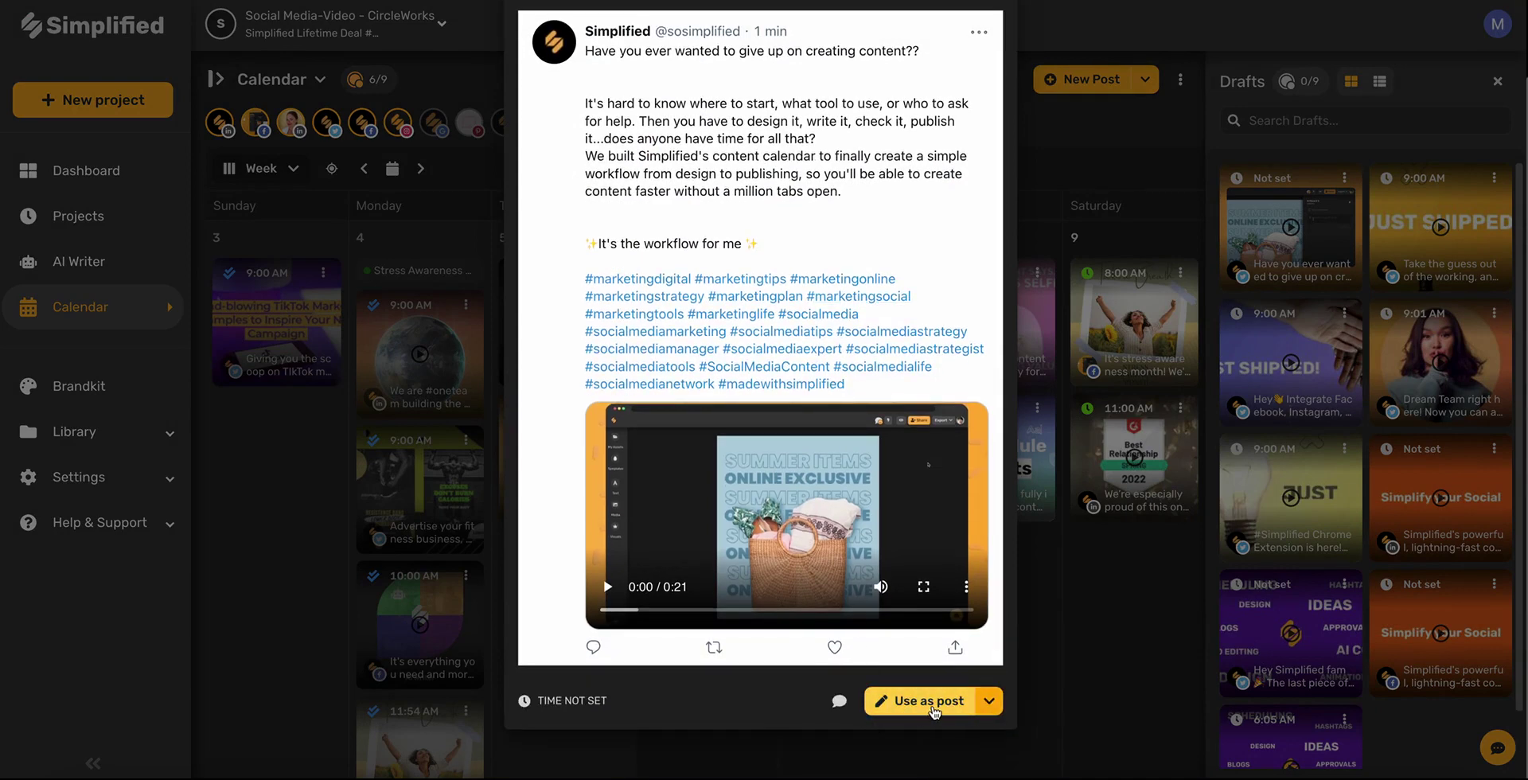
pyautogui.click(989, 68)
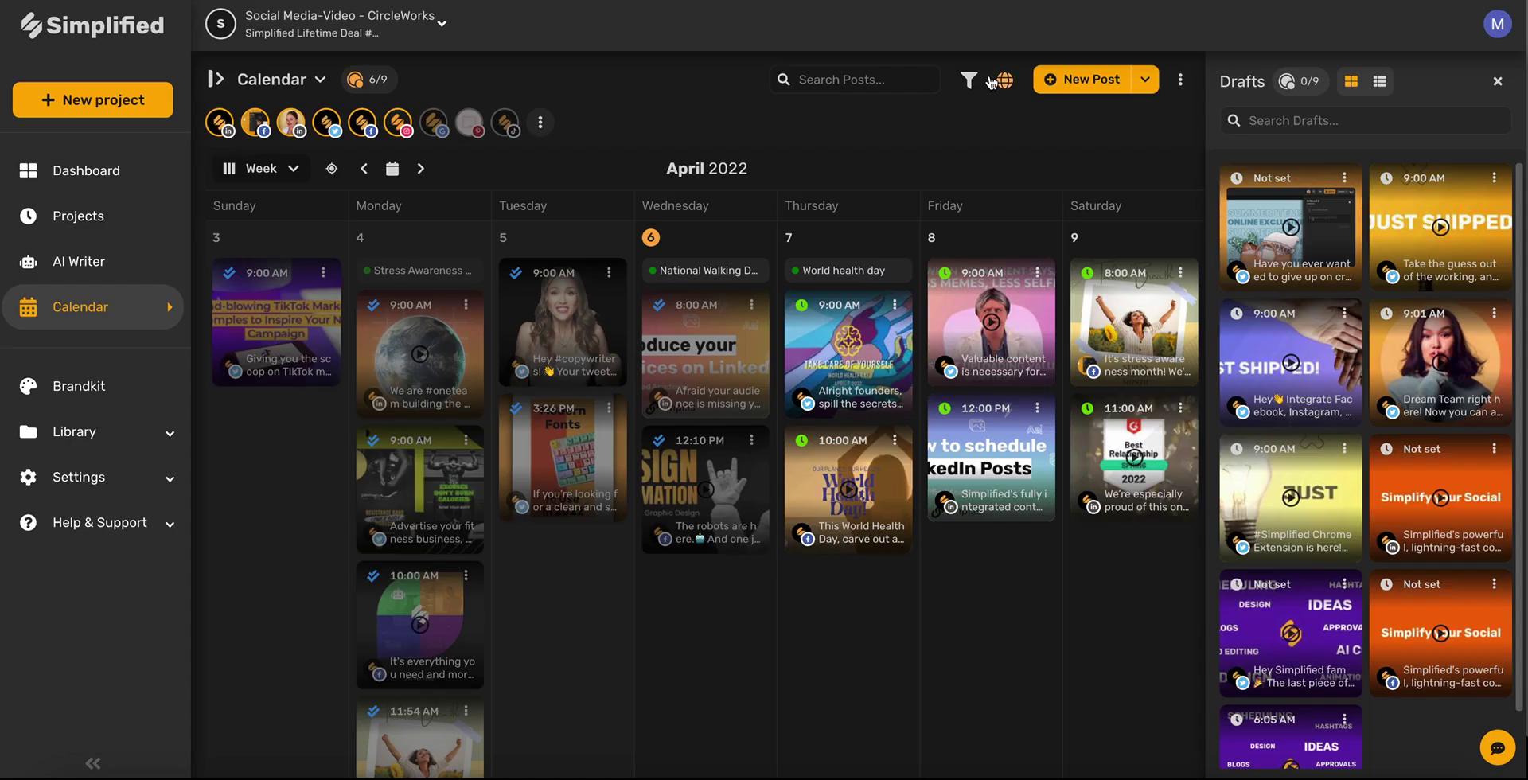
pyautogui.click(1496, 82)
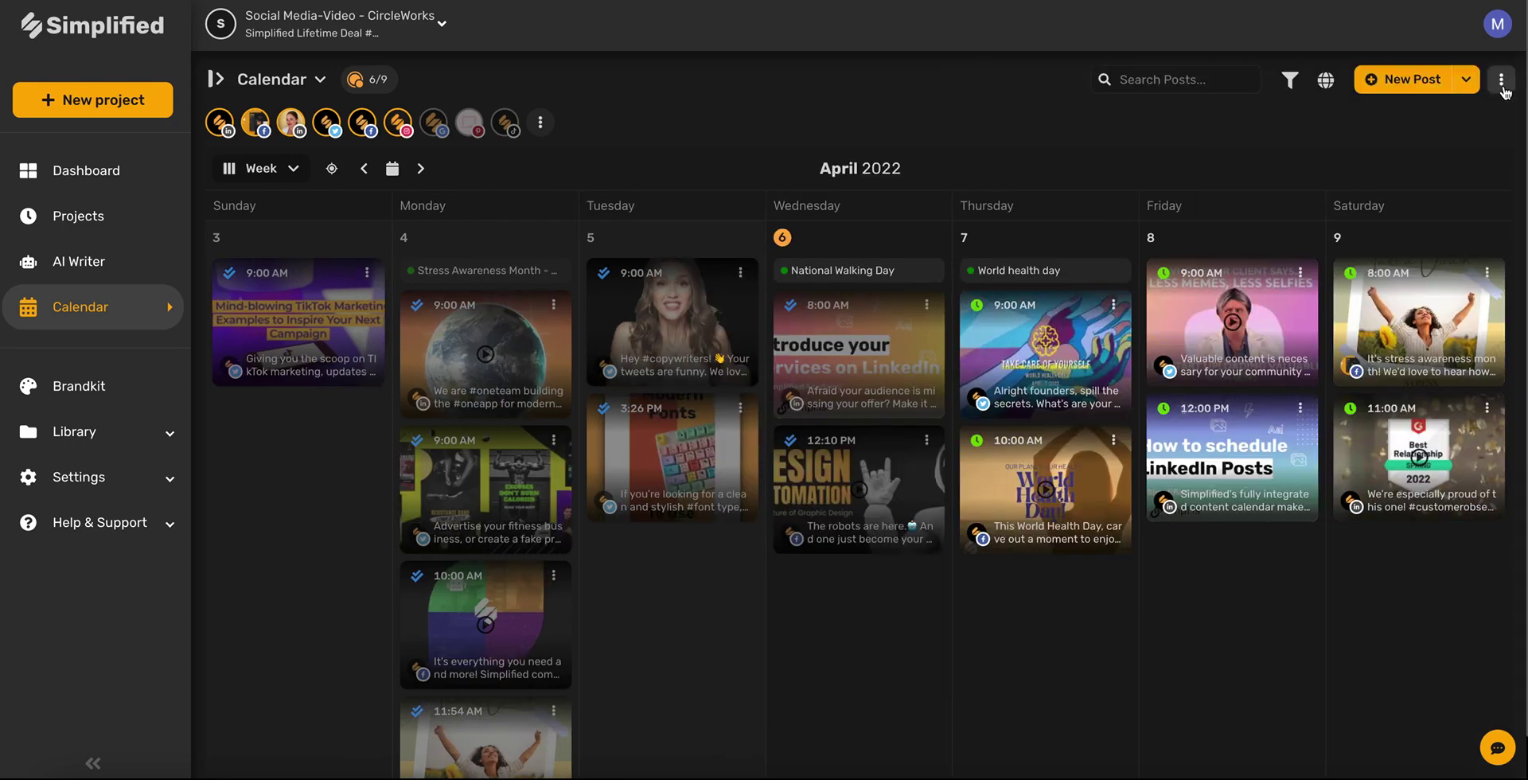
# - Go from the dashboard to the video templates, show the eCommerce formats, and browse the video template collections
pyautogui.click(94, 177)
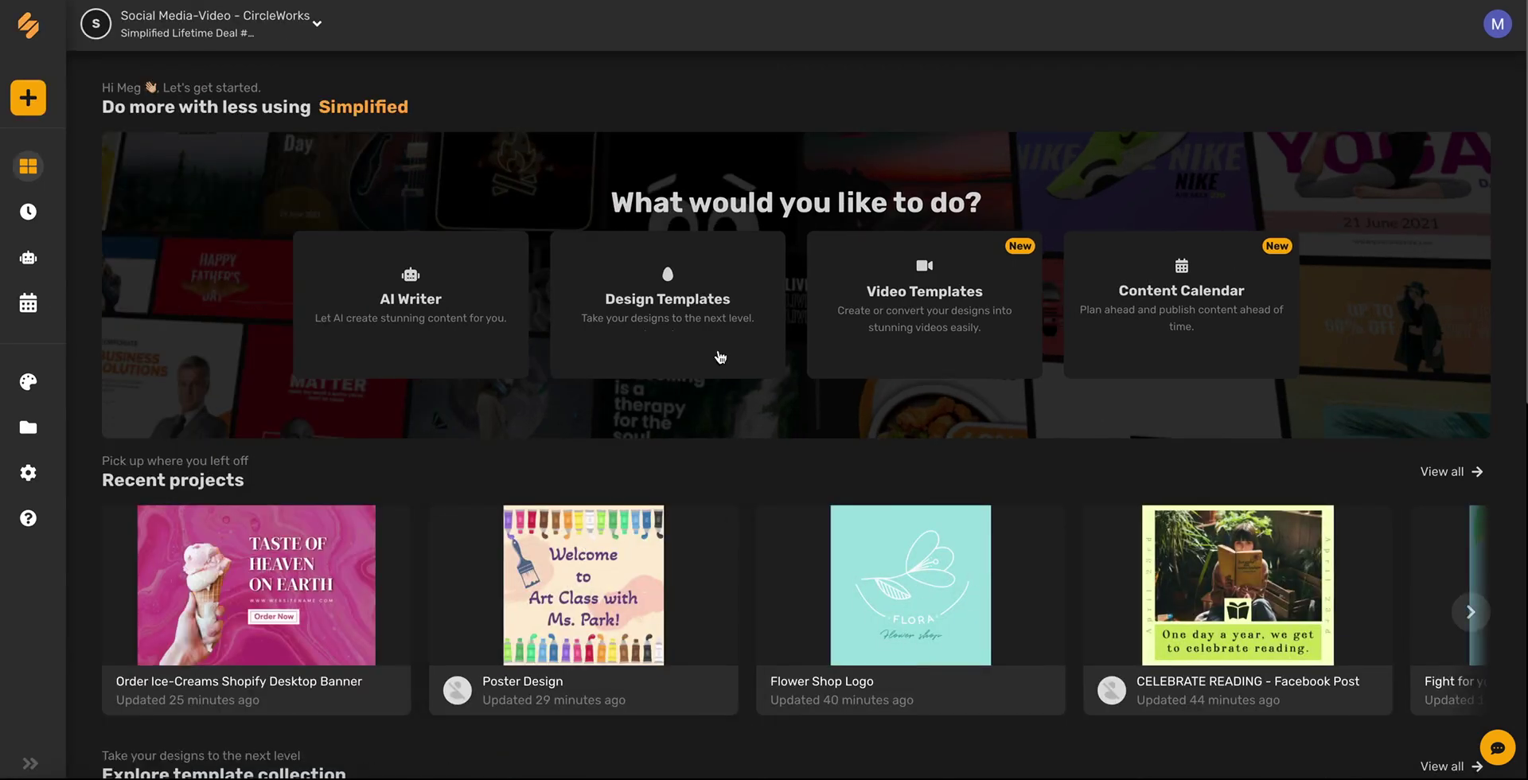
pyautogui.click(938, 288)
pyautogui.click(777, 318)
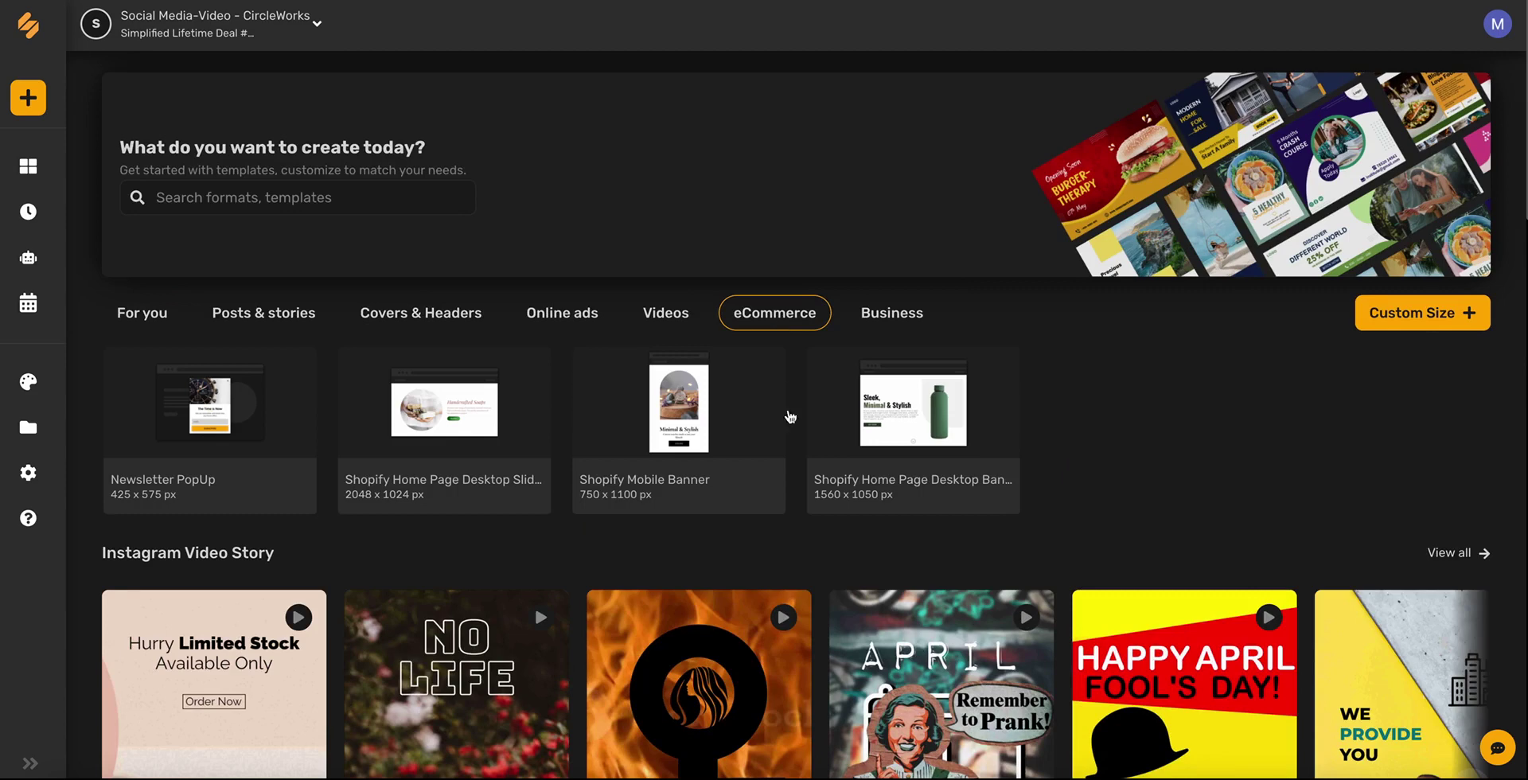
pyautogui.scroll(-5, 788, 547)
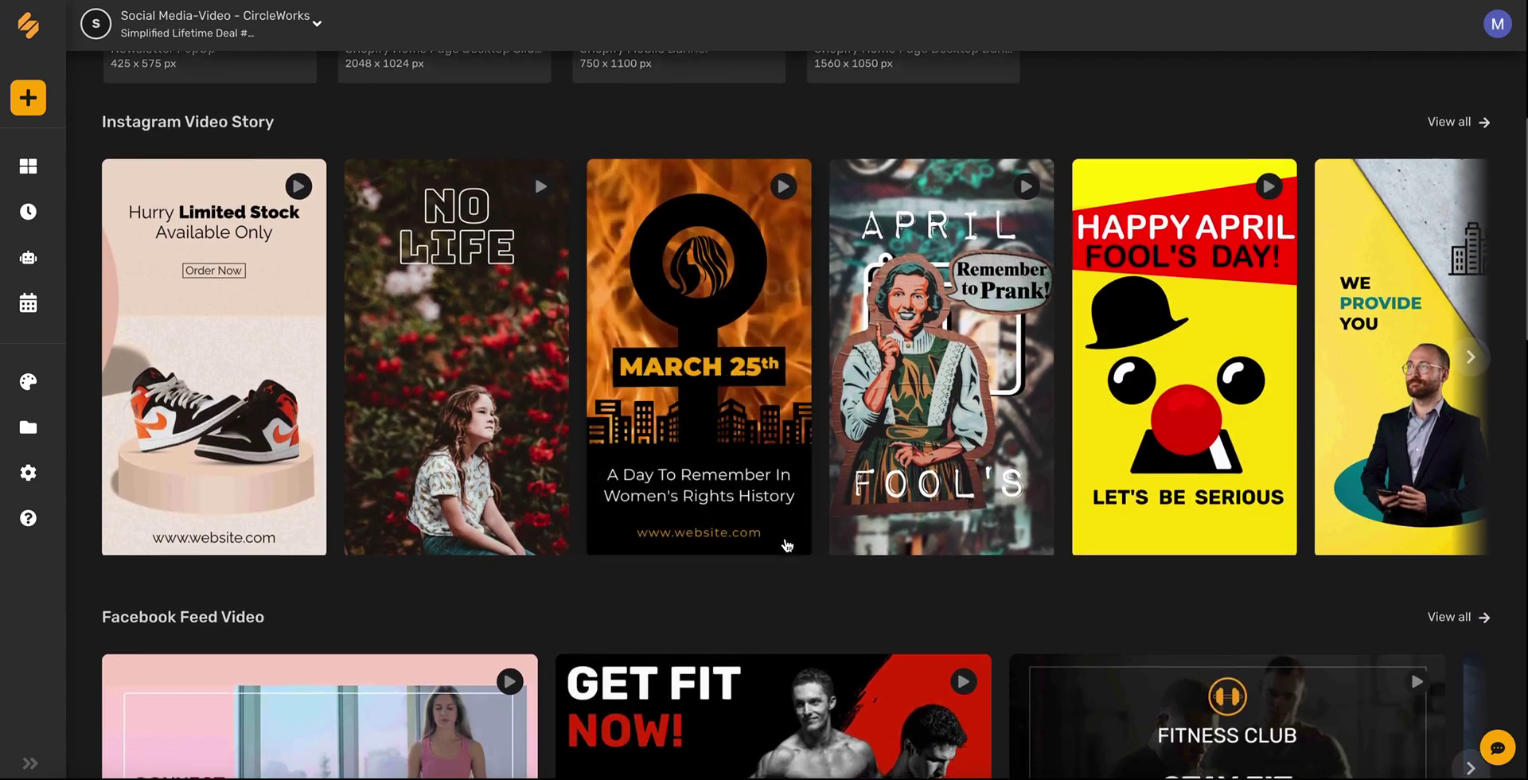
pyautogui.scroll(-8, 786, 545)
pyautogui.scroll(-5, 788, 546)
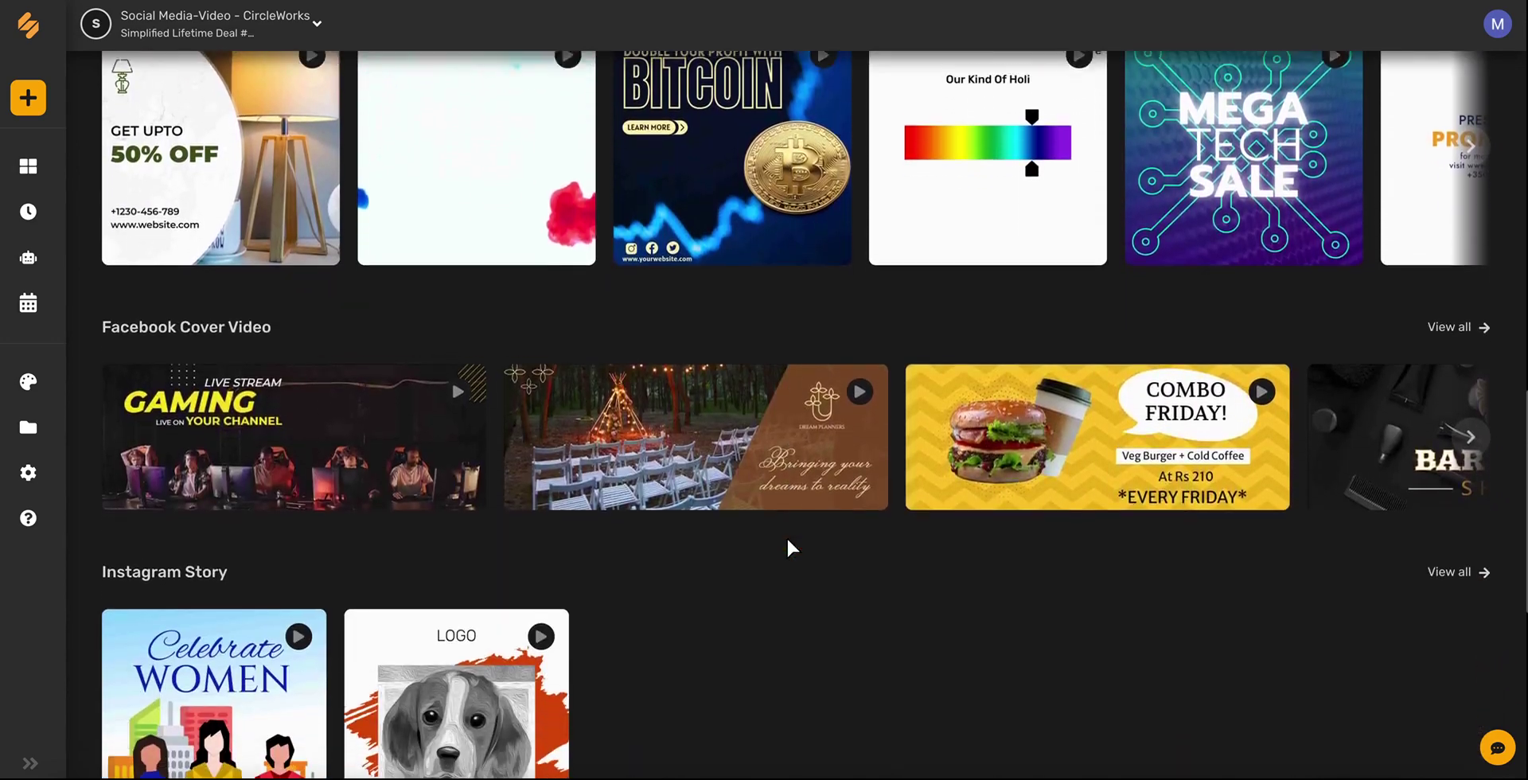
pyautogui.scroll(10, 787, 546)
pyautogui.scroll(3, 787, 541)
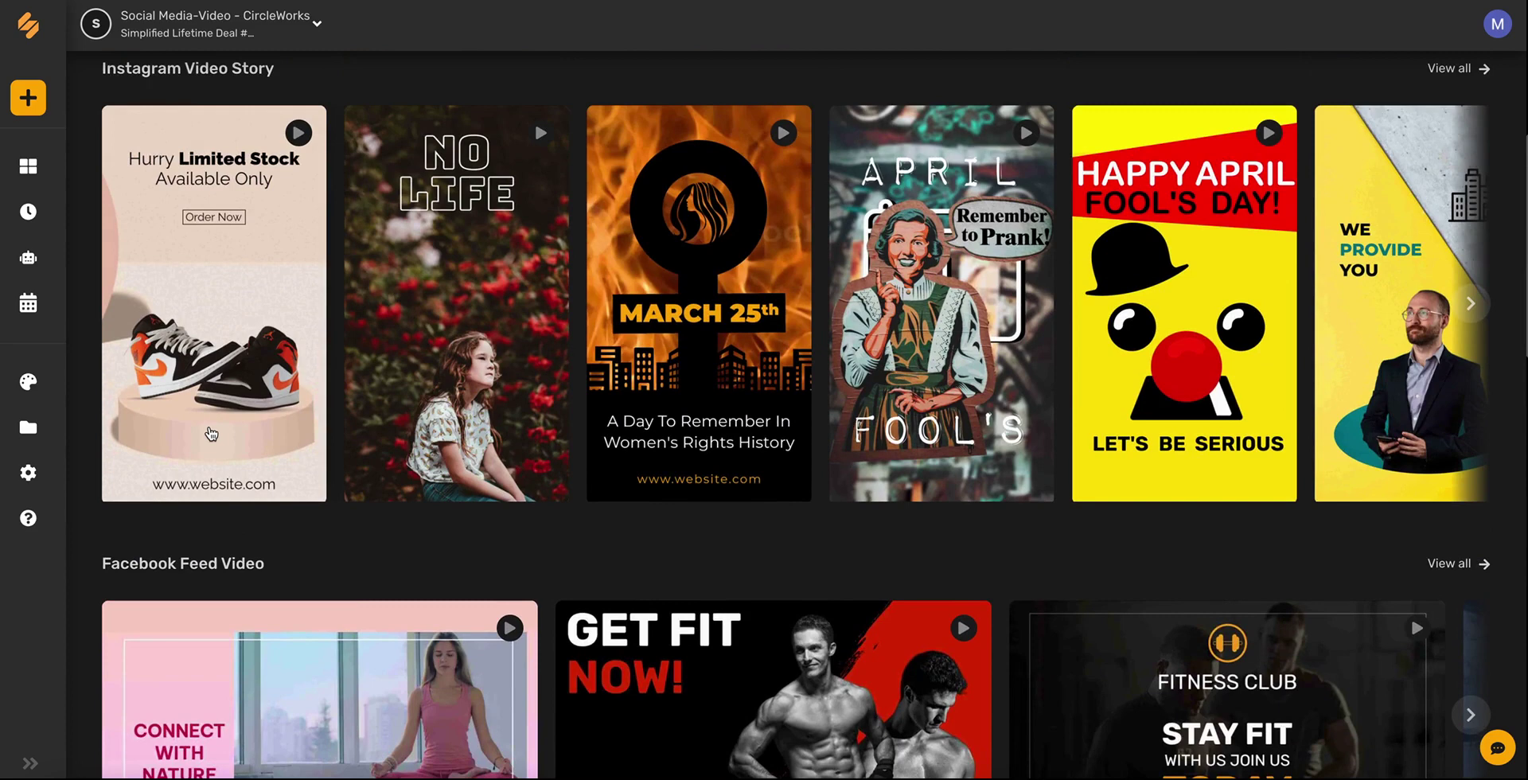
# - Open the "Hurry Limited Stock" shoe template from the Instagram Video Story collection in the video editor and play it
pyautogui.moveTo(218, 310)
pyautogui.click(213, 315)
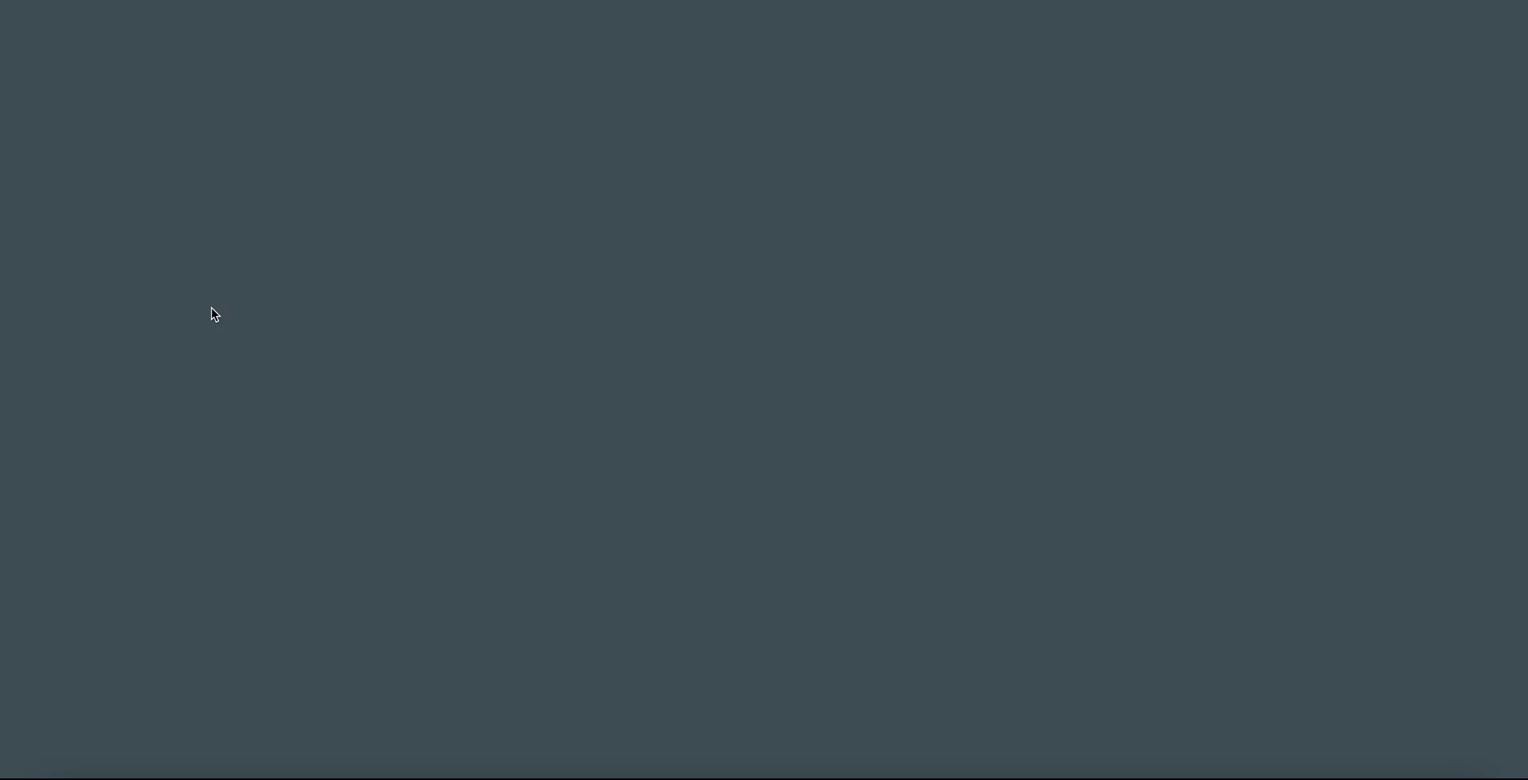
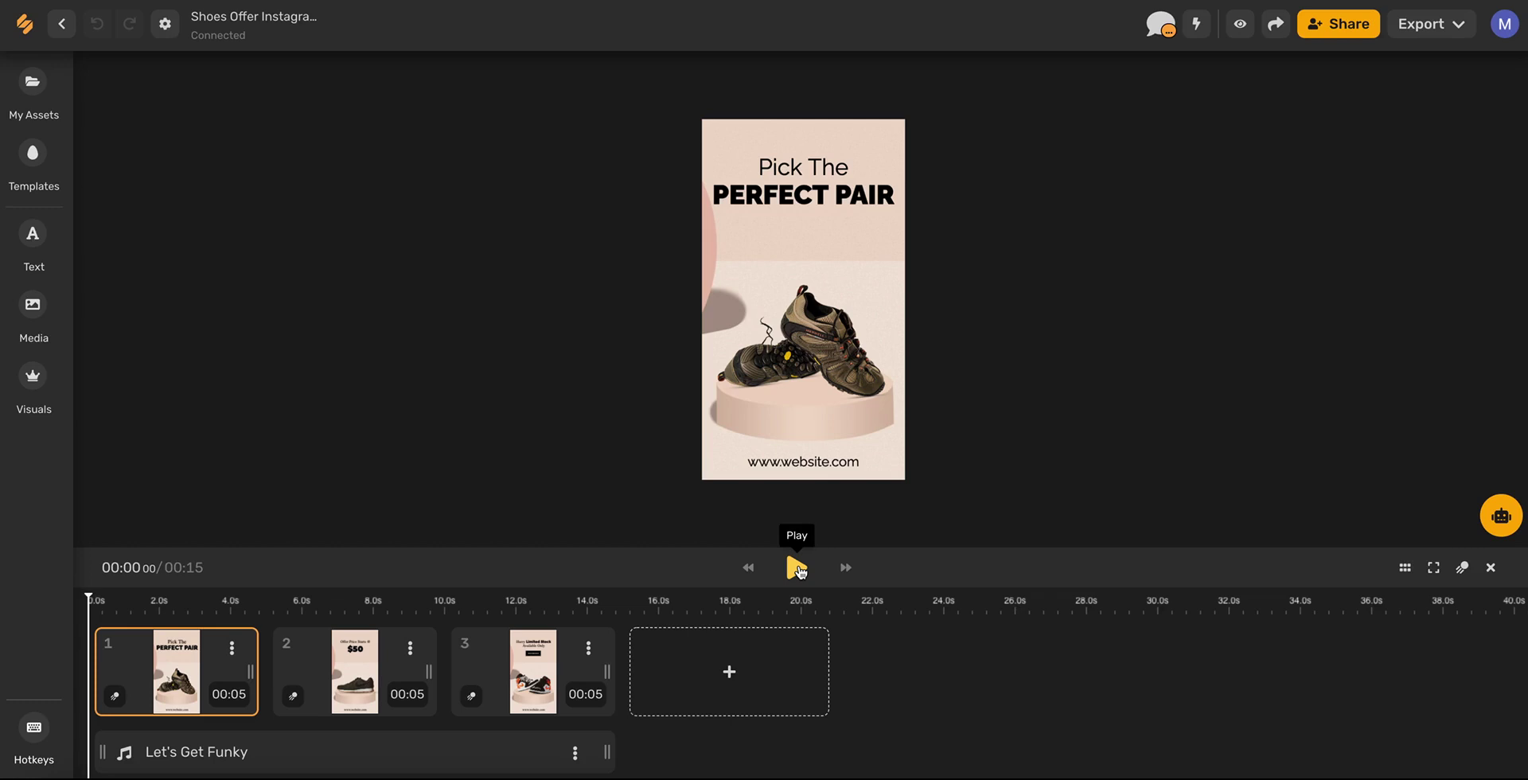
pyautogui.click(796, 567)
pyautogui.click(814, 344)
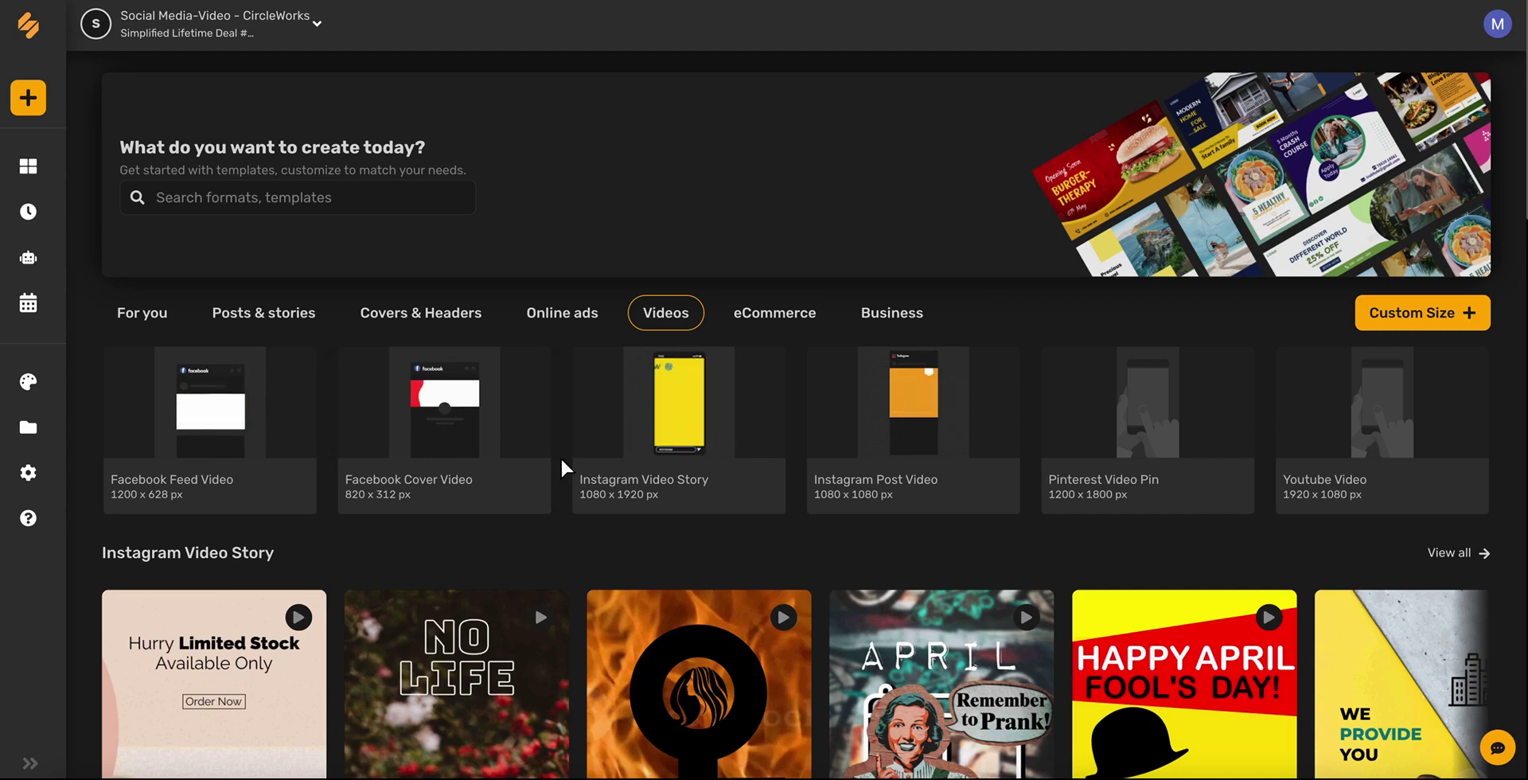
# - Look through the eCommerce, Business, Online ads, Covers & Headers and Posts & stories formats, and open the full Instagram Video Story template collection
pyautogui.scroll(-1, 562, 457)
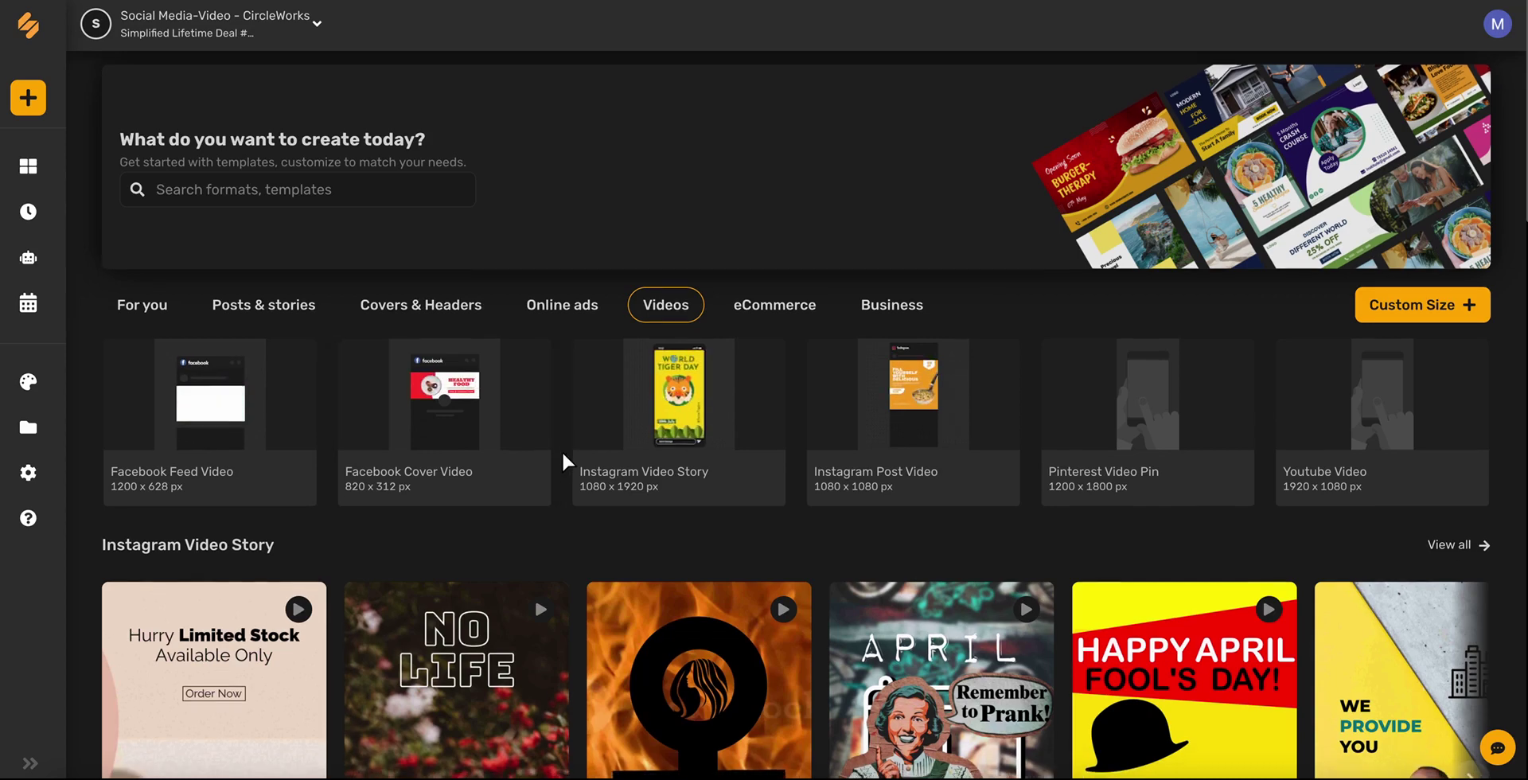
pyautogui.click(774, 309)
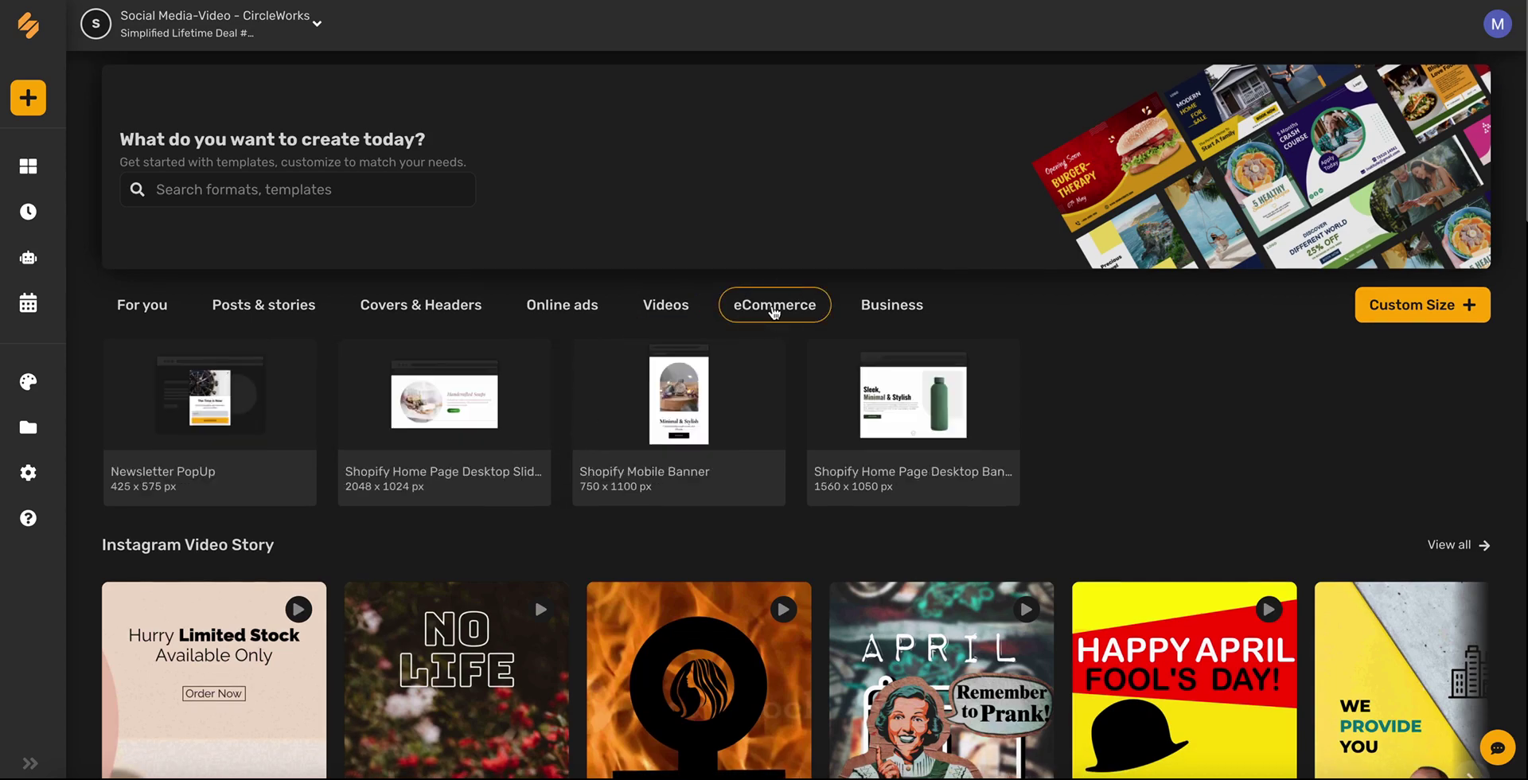
pyautogui.click(892, 305)
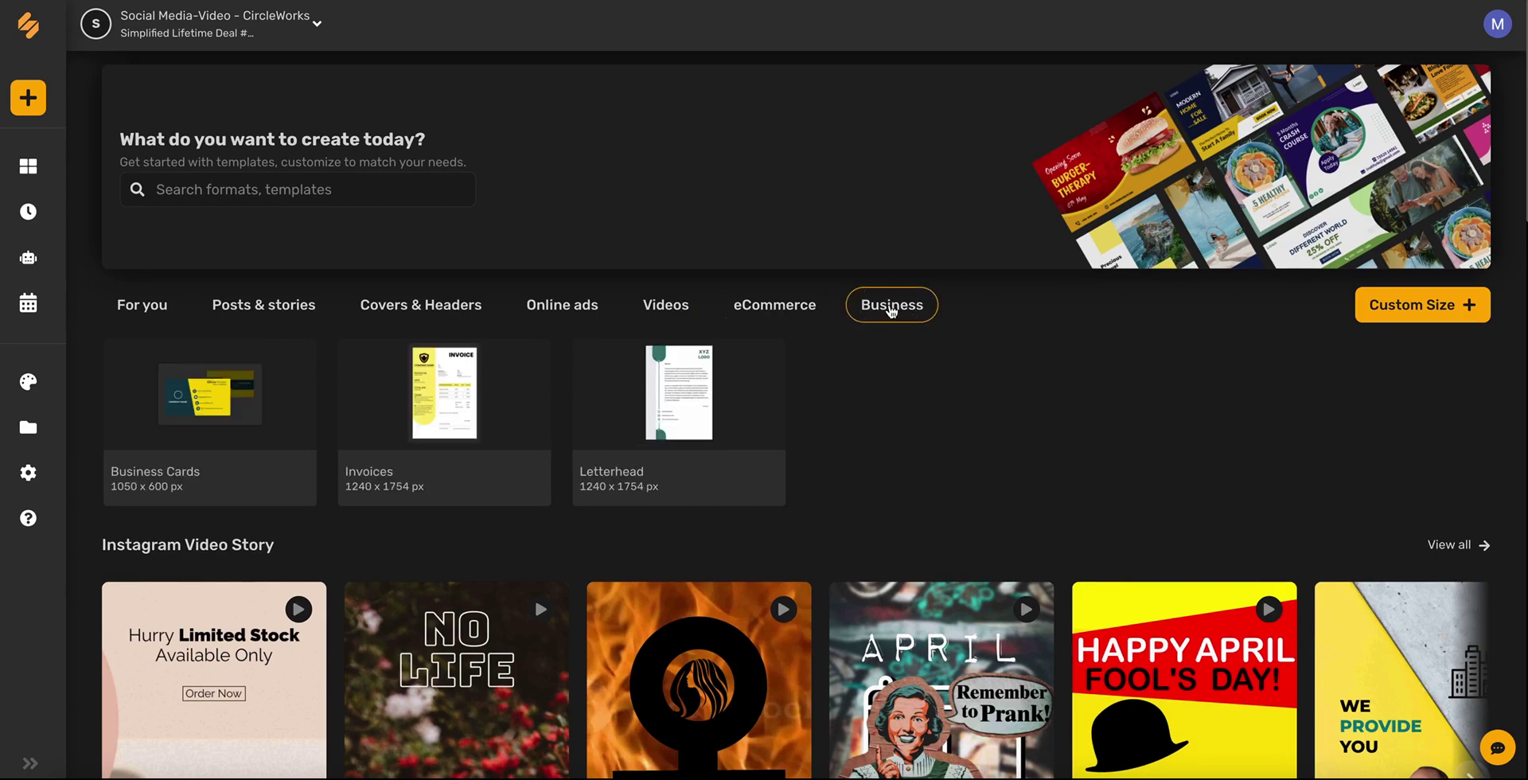
pyautogui.click(538, 310)
pyautogui.click(414, 307)
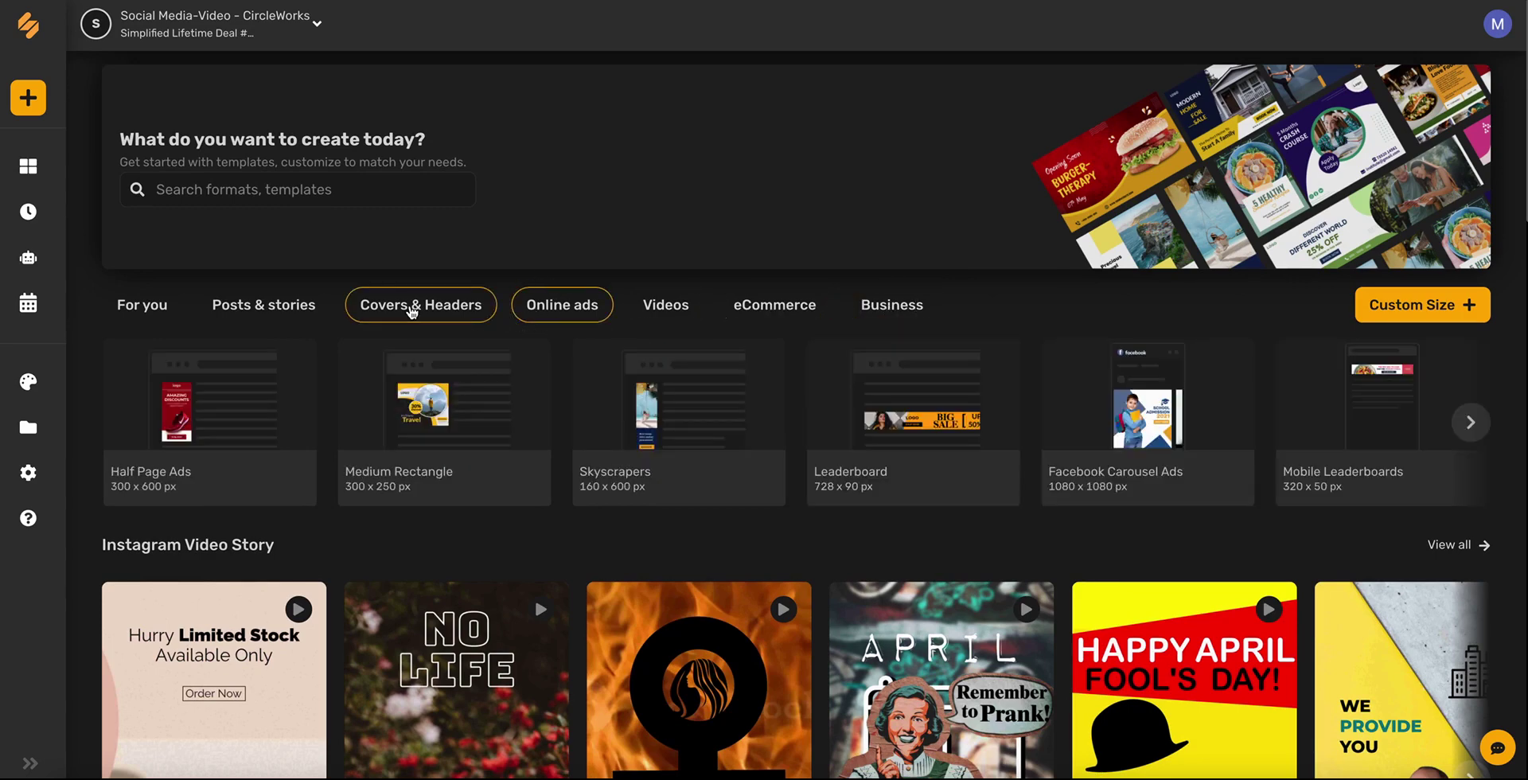
pyautogui.click(288, 310)
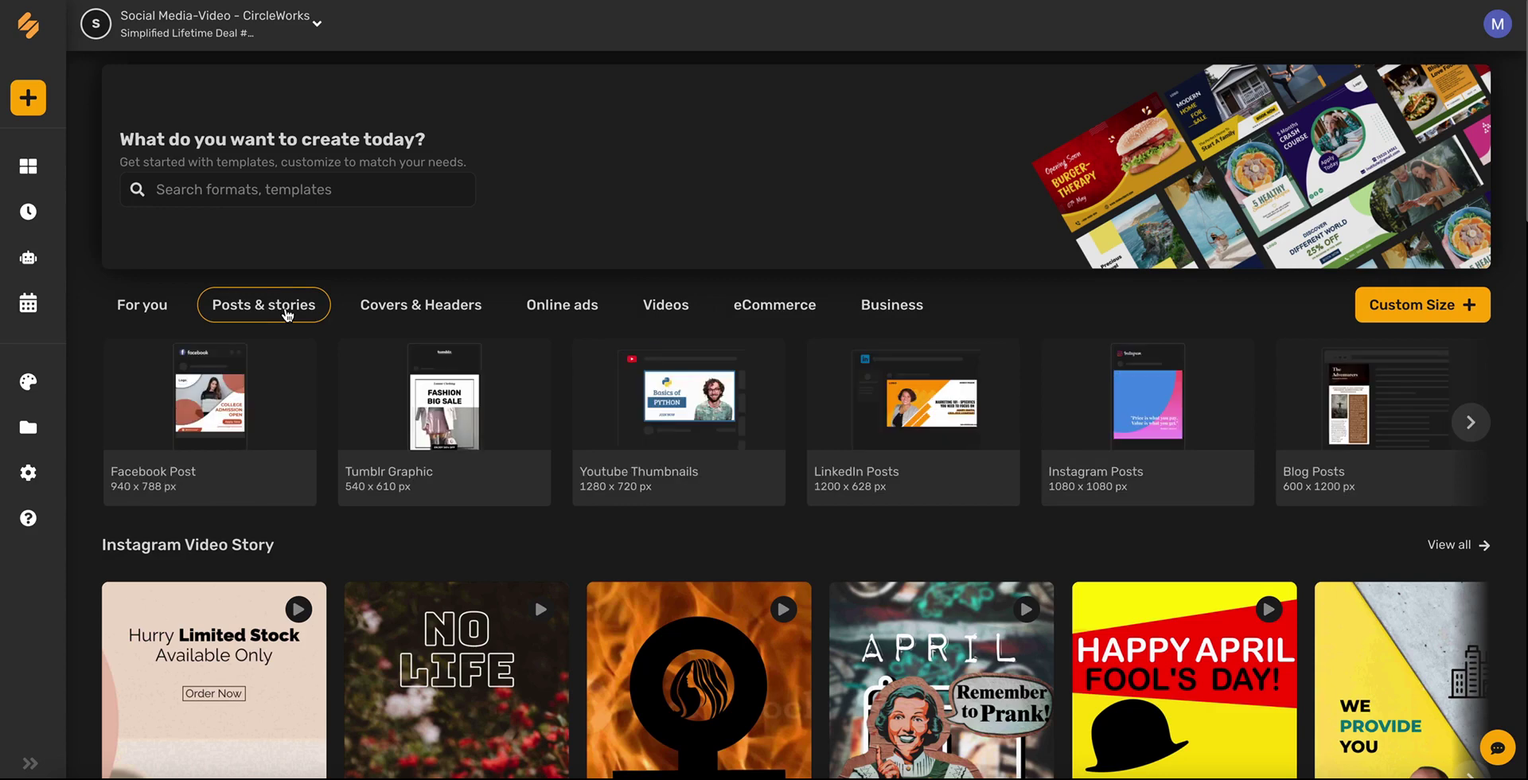
pyautogui.scroll(-5, 272, 329)
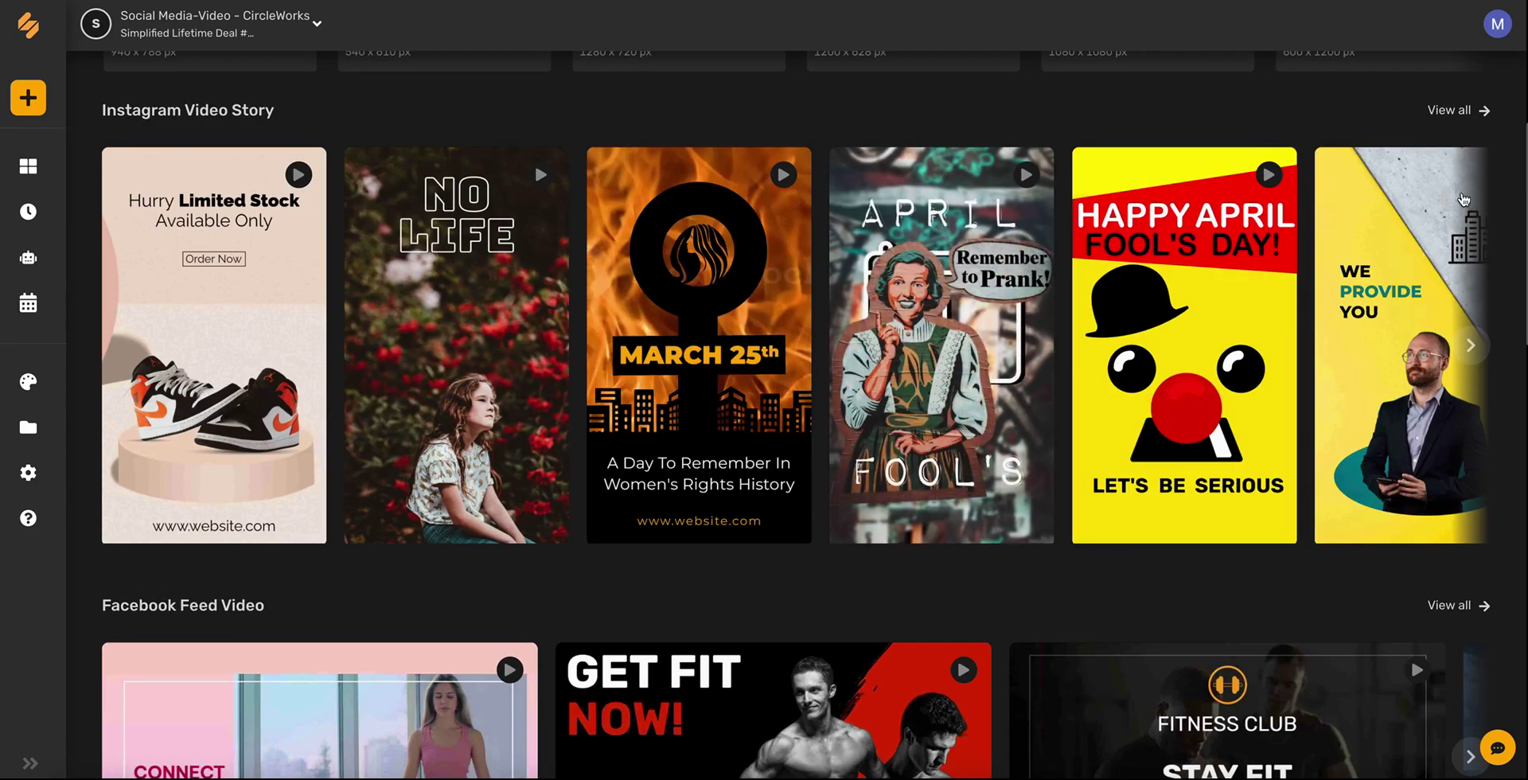
pyautogui.click(1469, 113)
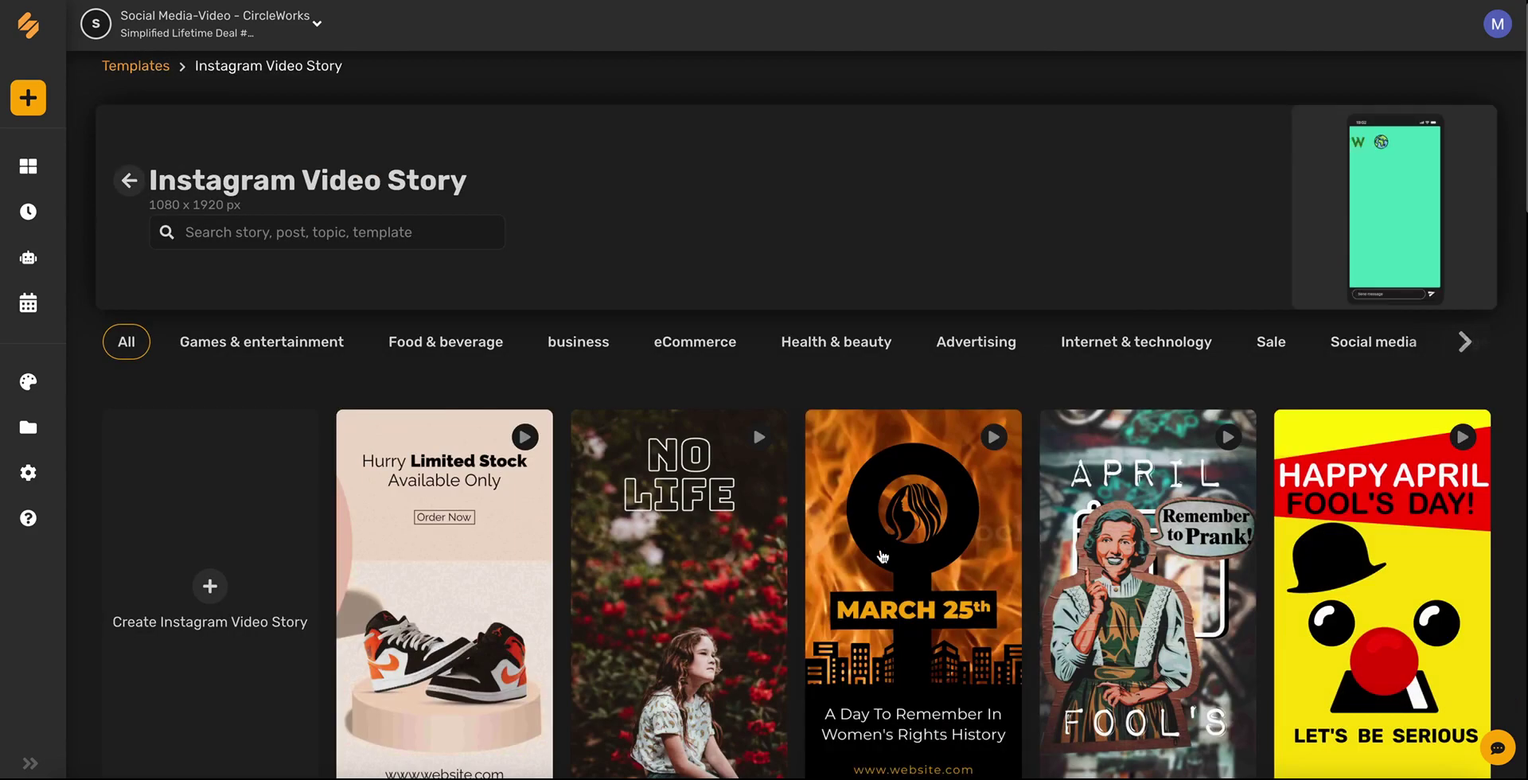
# - Browse the Instagram Video Story templates and open the "natural chemistry organic by nature" beauty template in the video editor
pyautogui.scroll(-8, 882, 555)
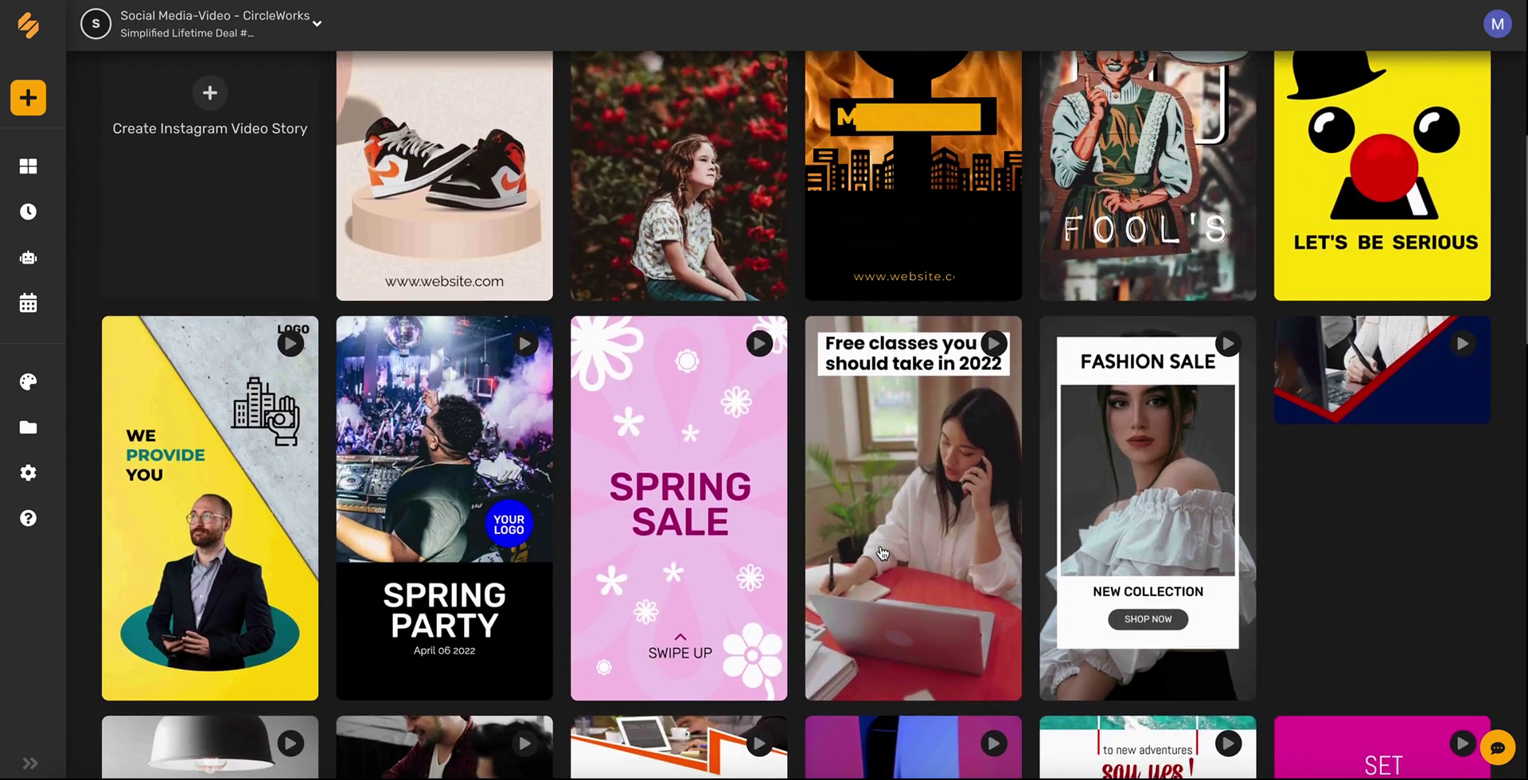
pyautogui.scroll(-2, 882, 551)
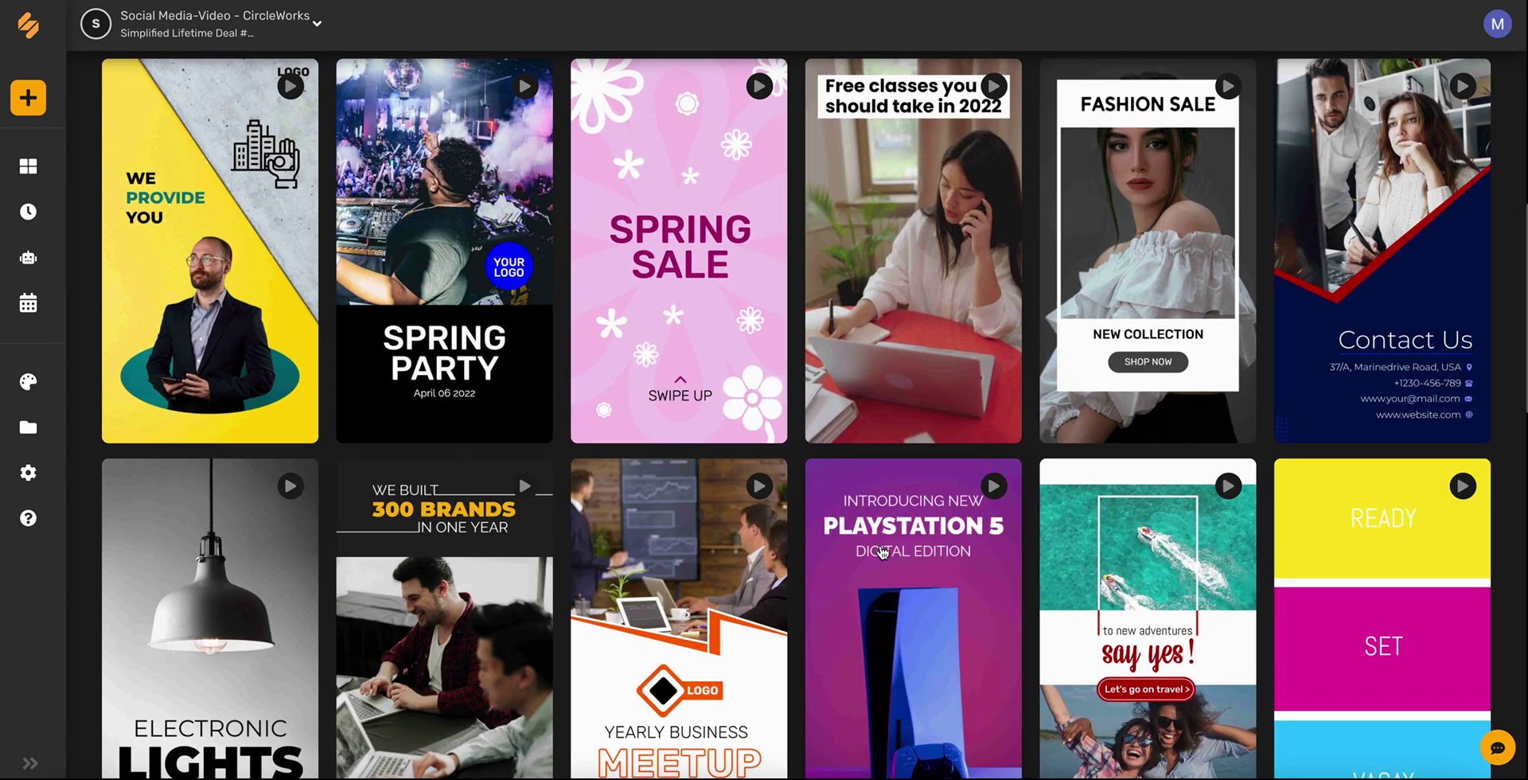
pyautogui.moveTo(942, 180)
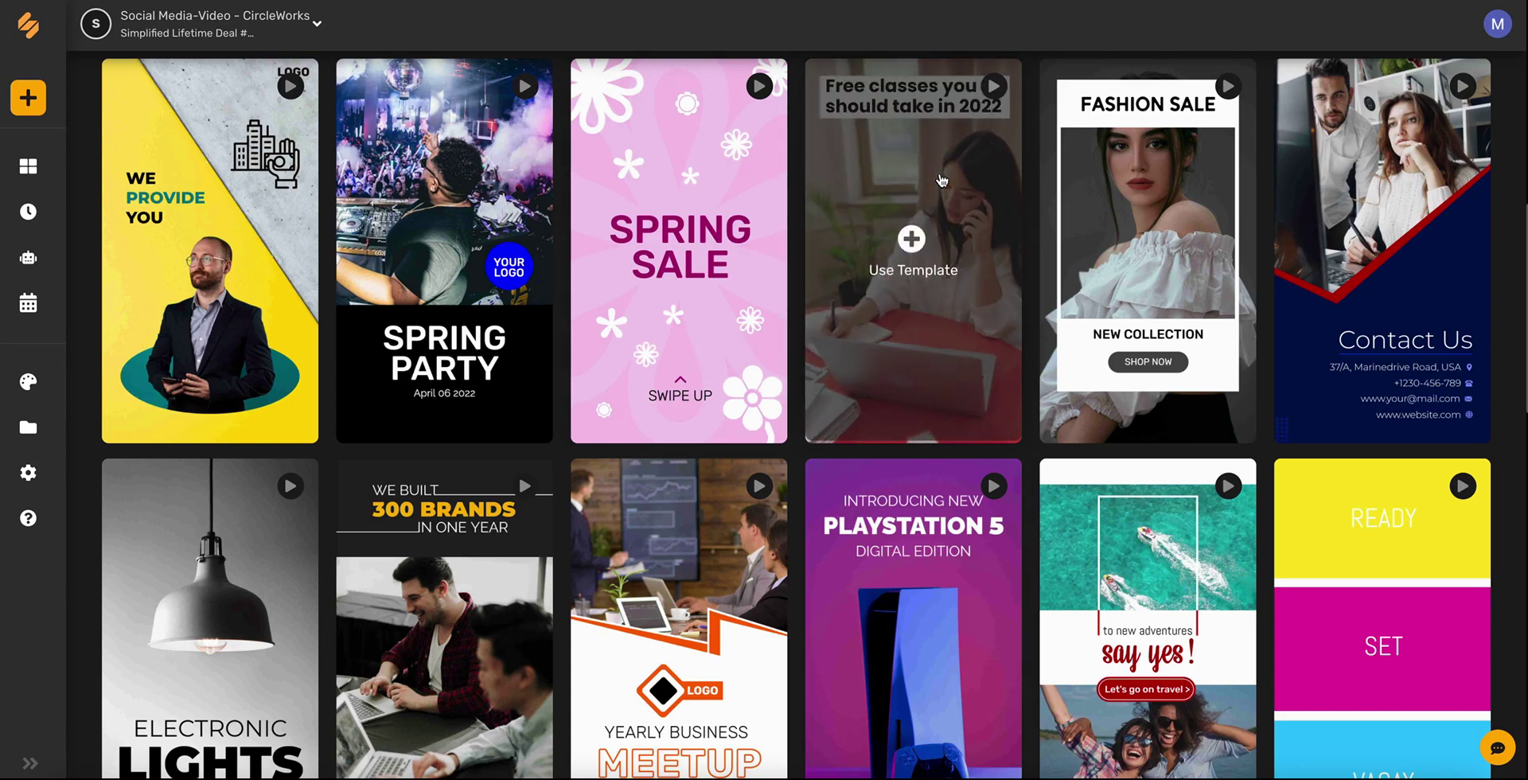
pyautogui.scroll(-12, 942, 179)
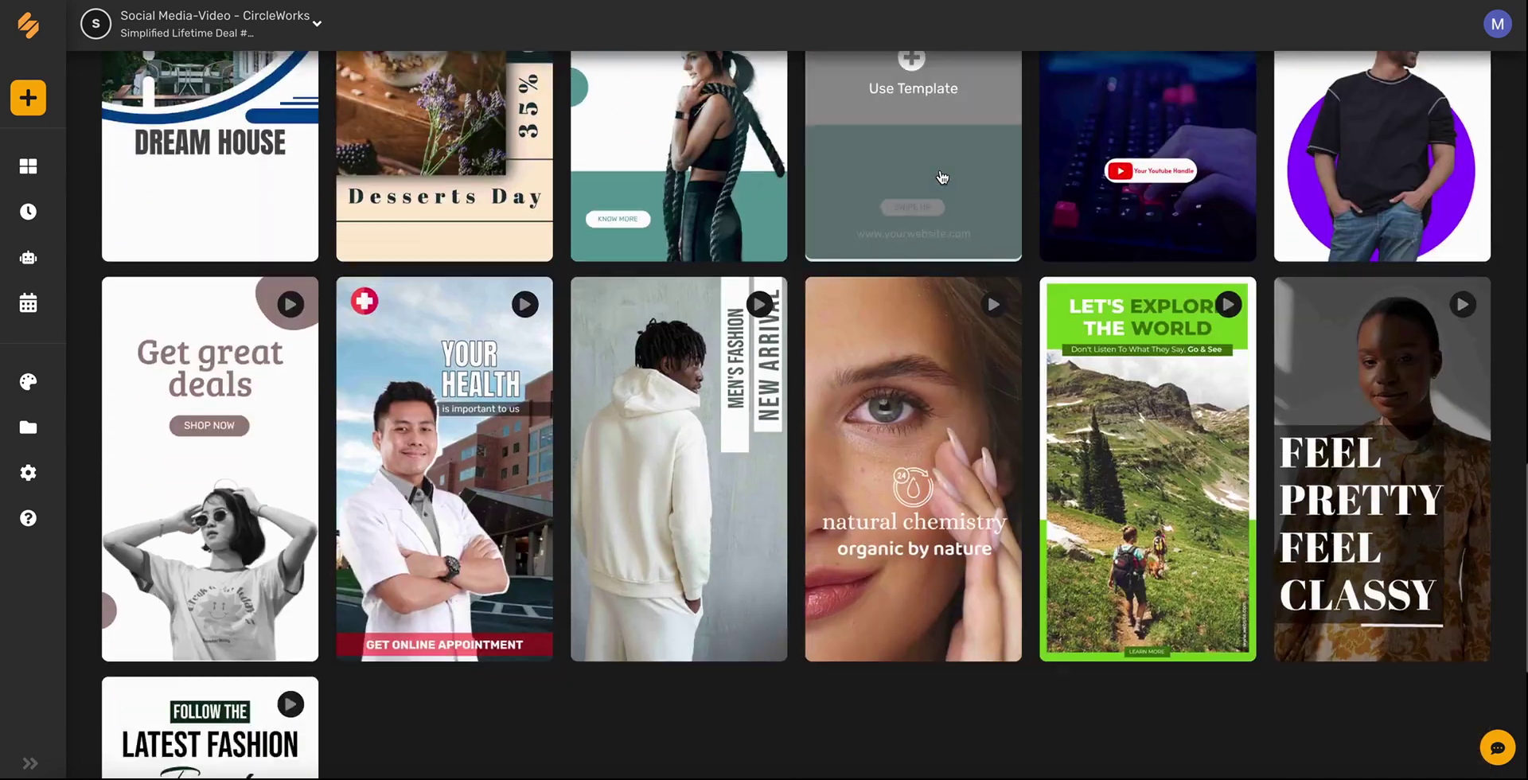
pyautogui.scroll(-3, 941, 177)
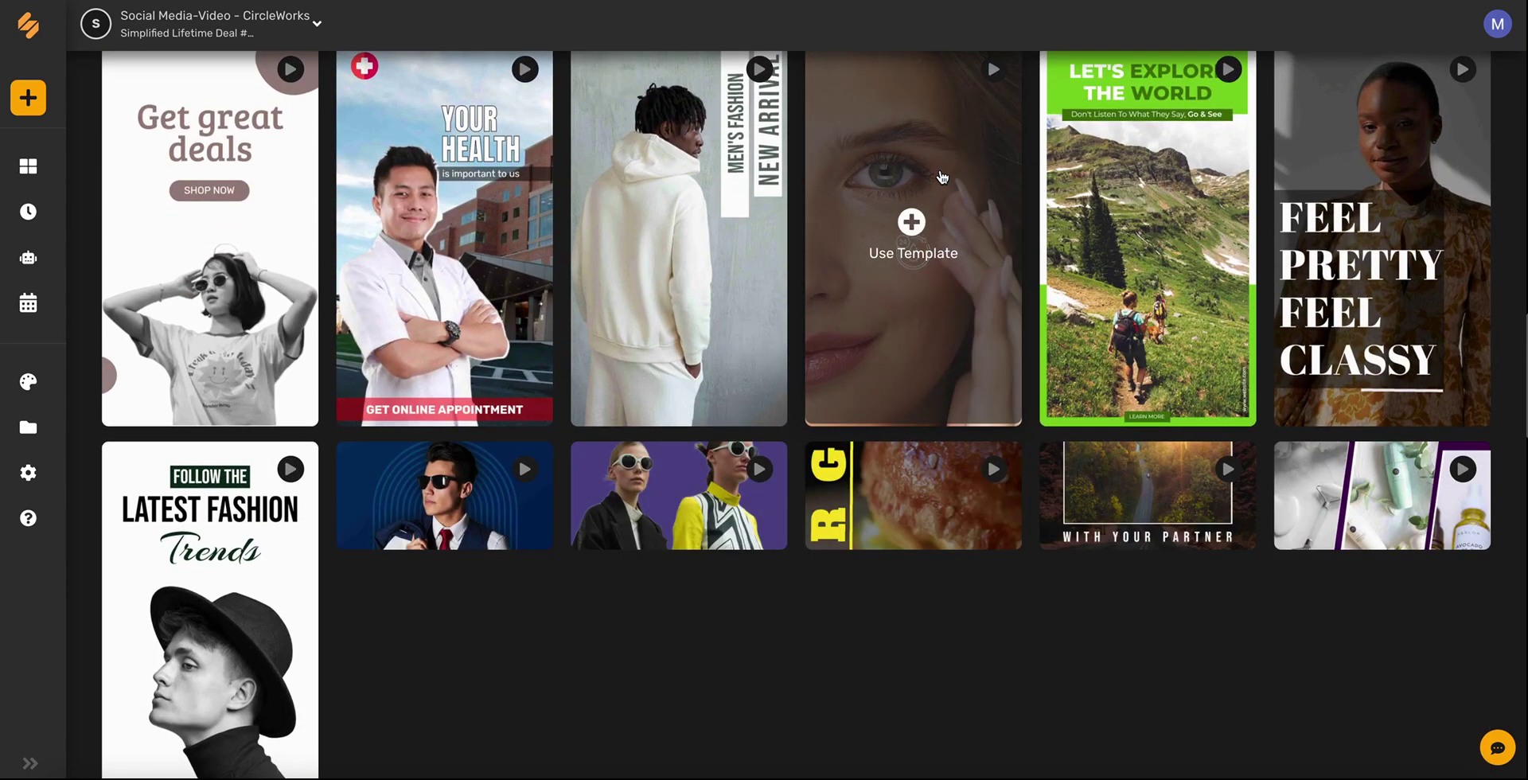
pyautogui.click(941, 177)
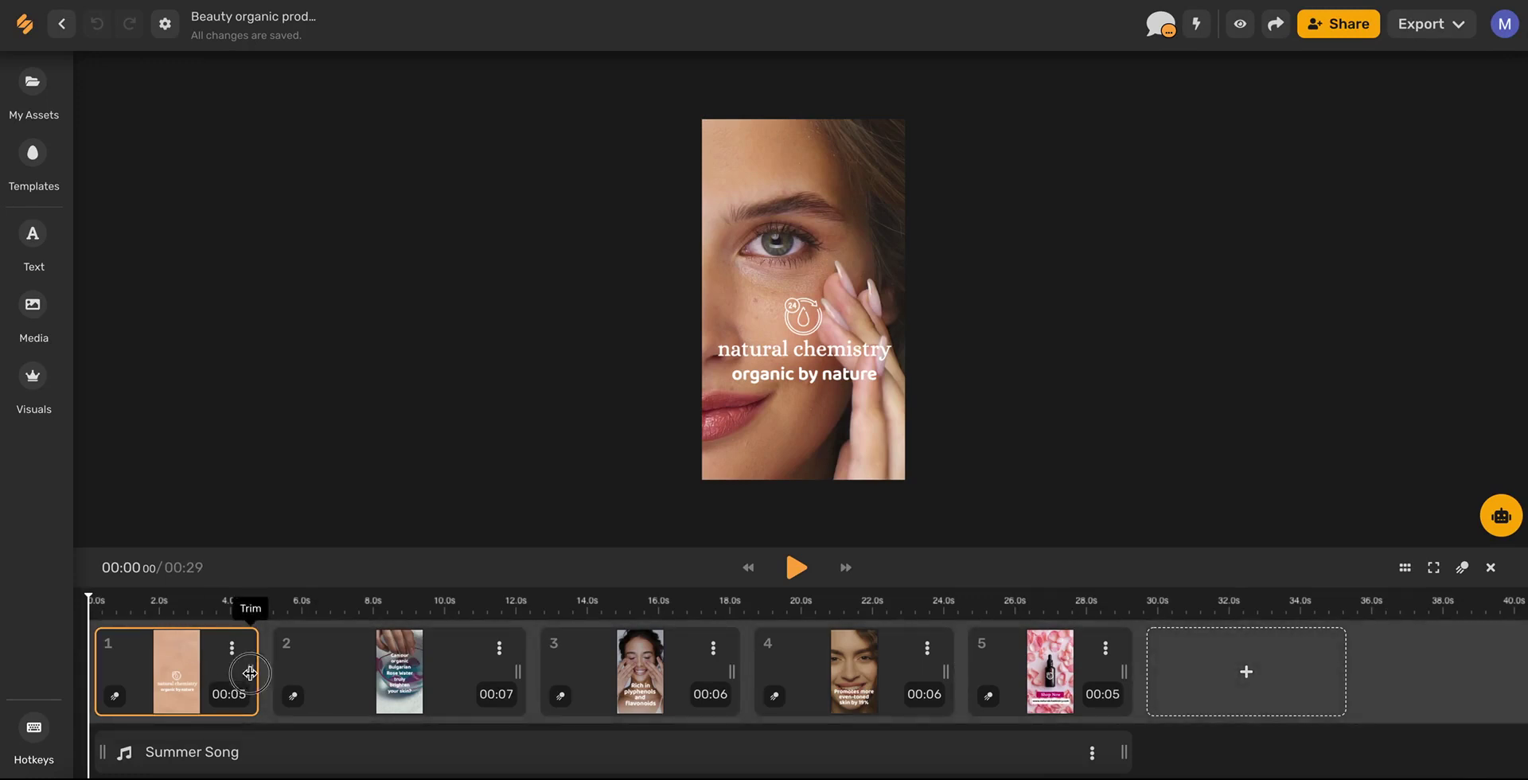
# - Trim the five scenes on the timeline to about 2, 1, 2, 2 and 2 seconds
pyautogui.moveTo(250, 671); pyautogui.dragTo(169, 678)
pyautogui.moveTo(438, 673); pyautogui.dragTo(235, 673)
pyautogui.moveTo(448, 673); pyautogui.dragTo(334, 673)
pyautogui.moveTo(549, 671); pyautogui.dragTo(422, 673)
pyautogui.moveTo(600, 671); pyautogui.dragTo(494, 667)
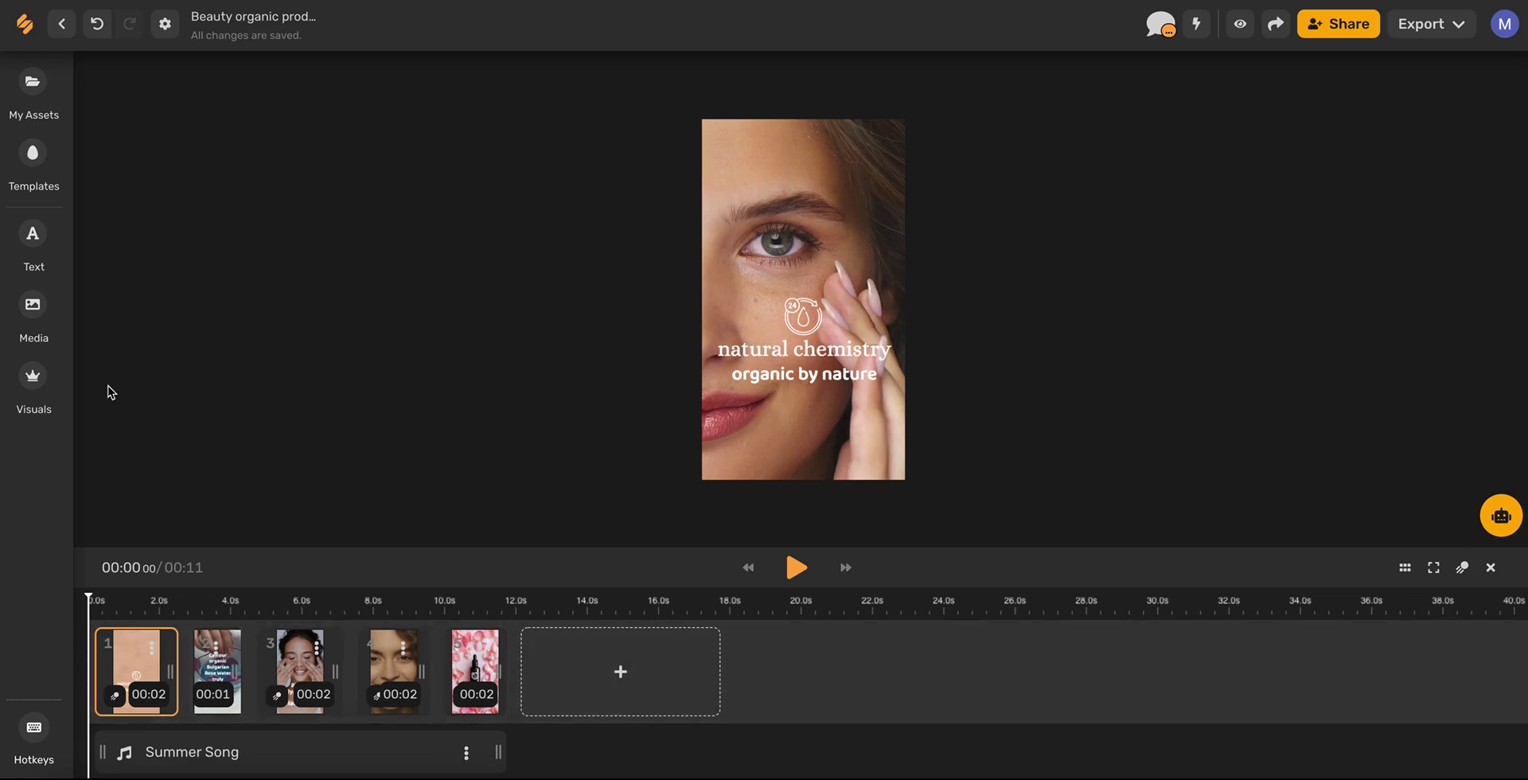
# - Search the Storyblocks stock videos for "flower field"
pyautogui.click(45, 320)
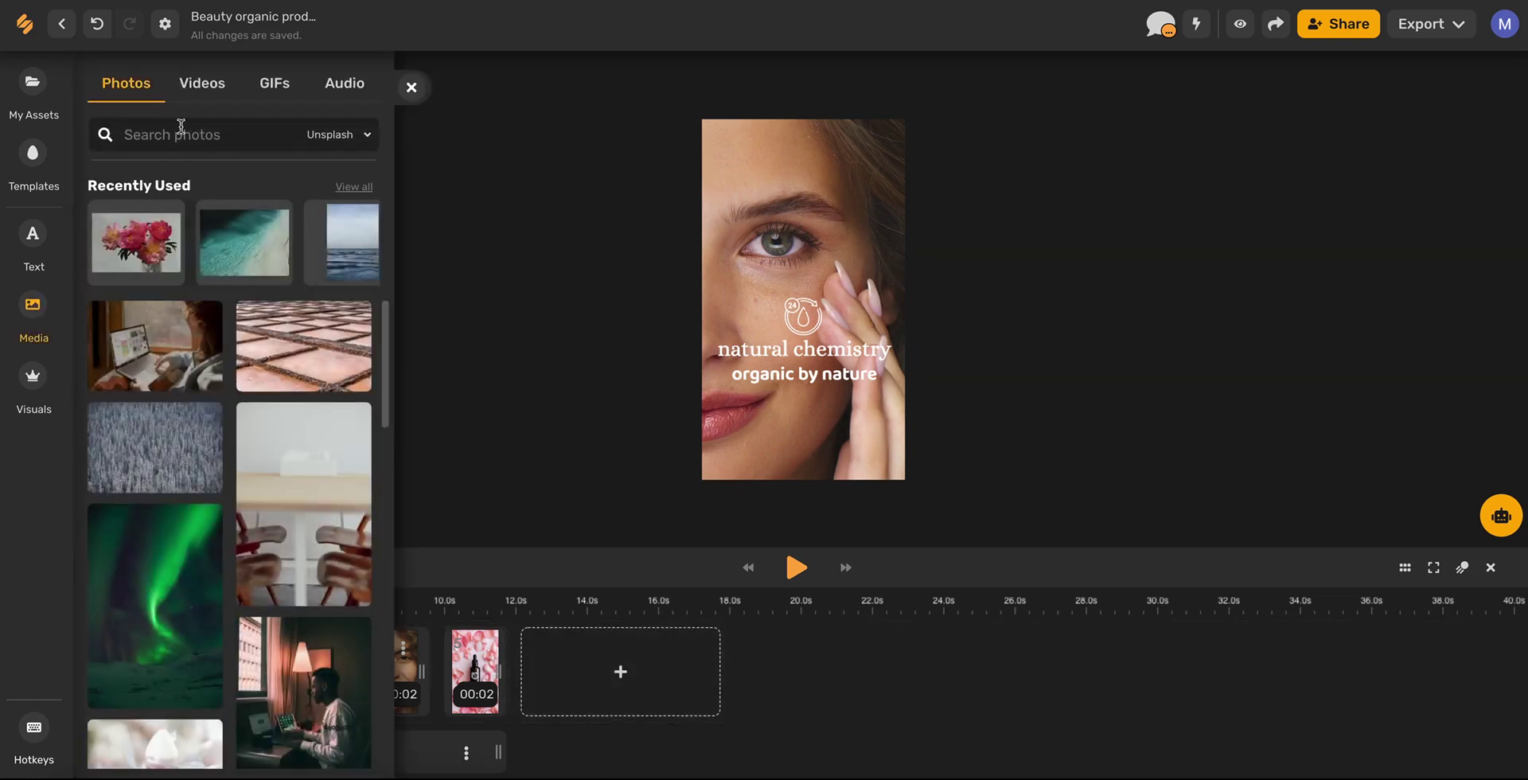
pyautogui.click(203, 84)
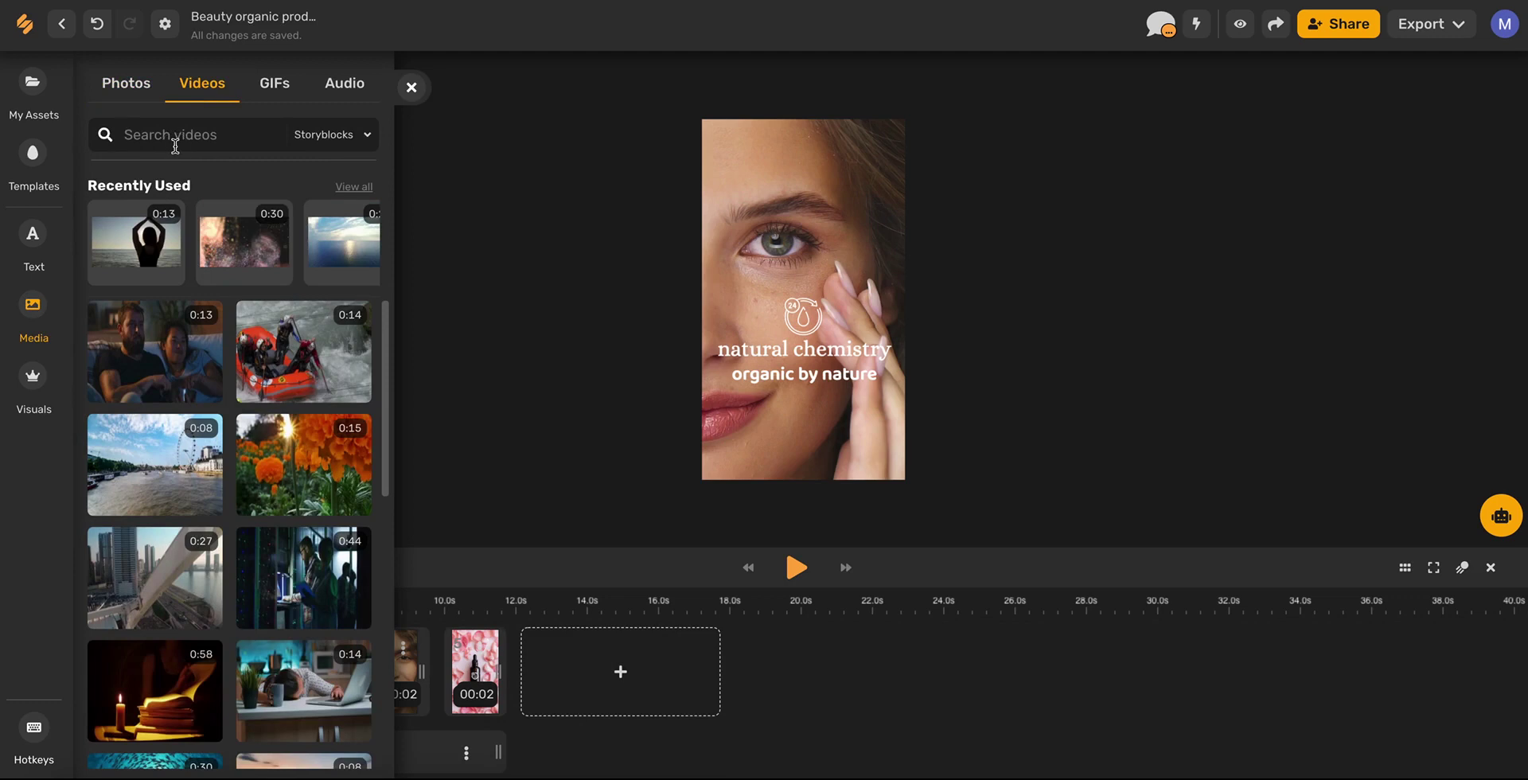
pyautogui.write('flower field')
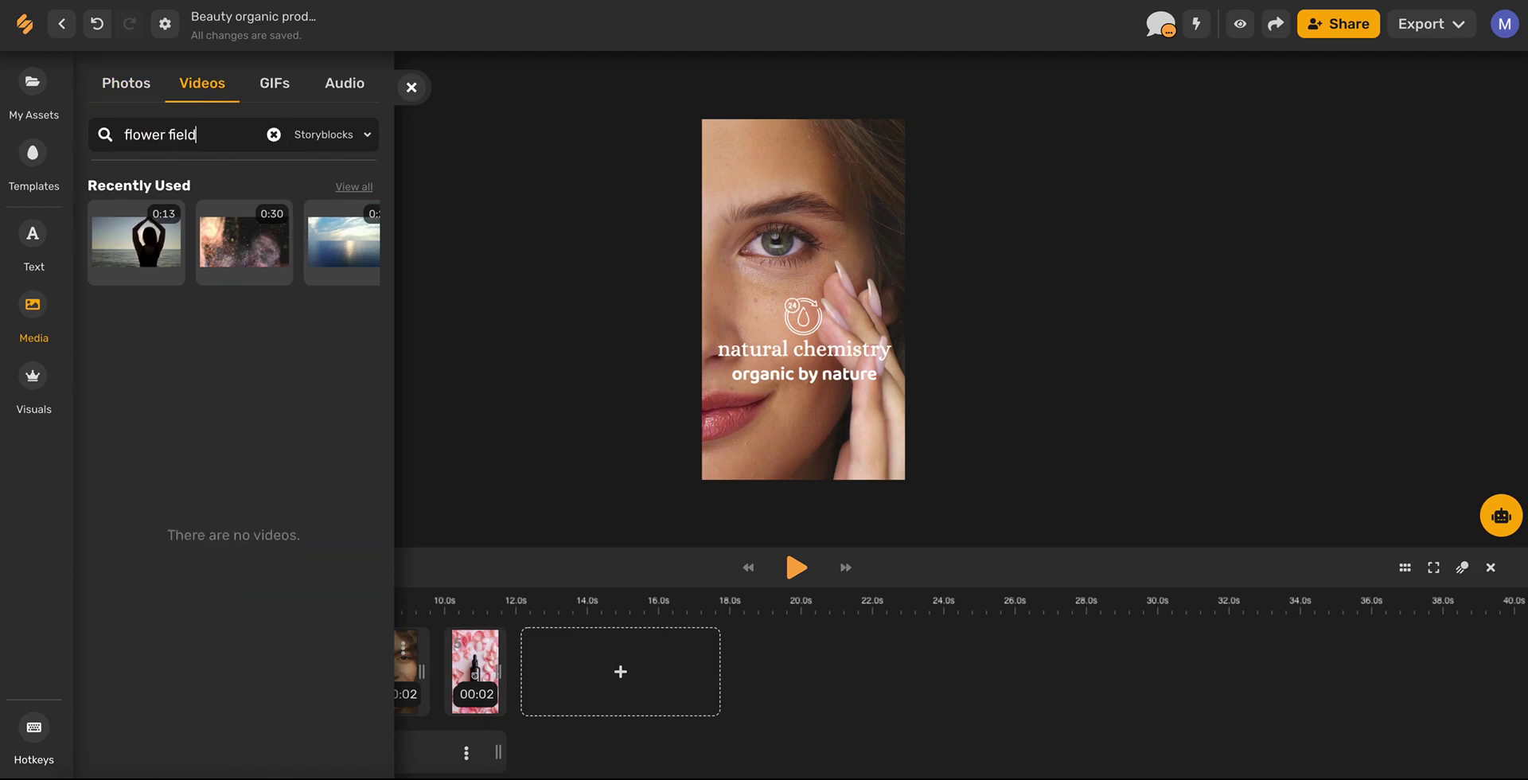
pyautogui.press('Return')
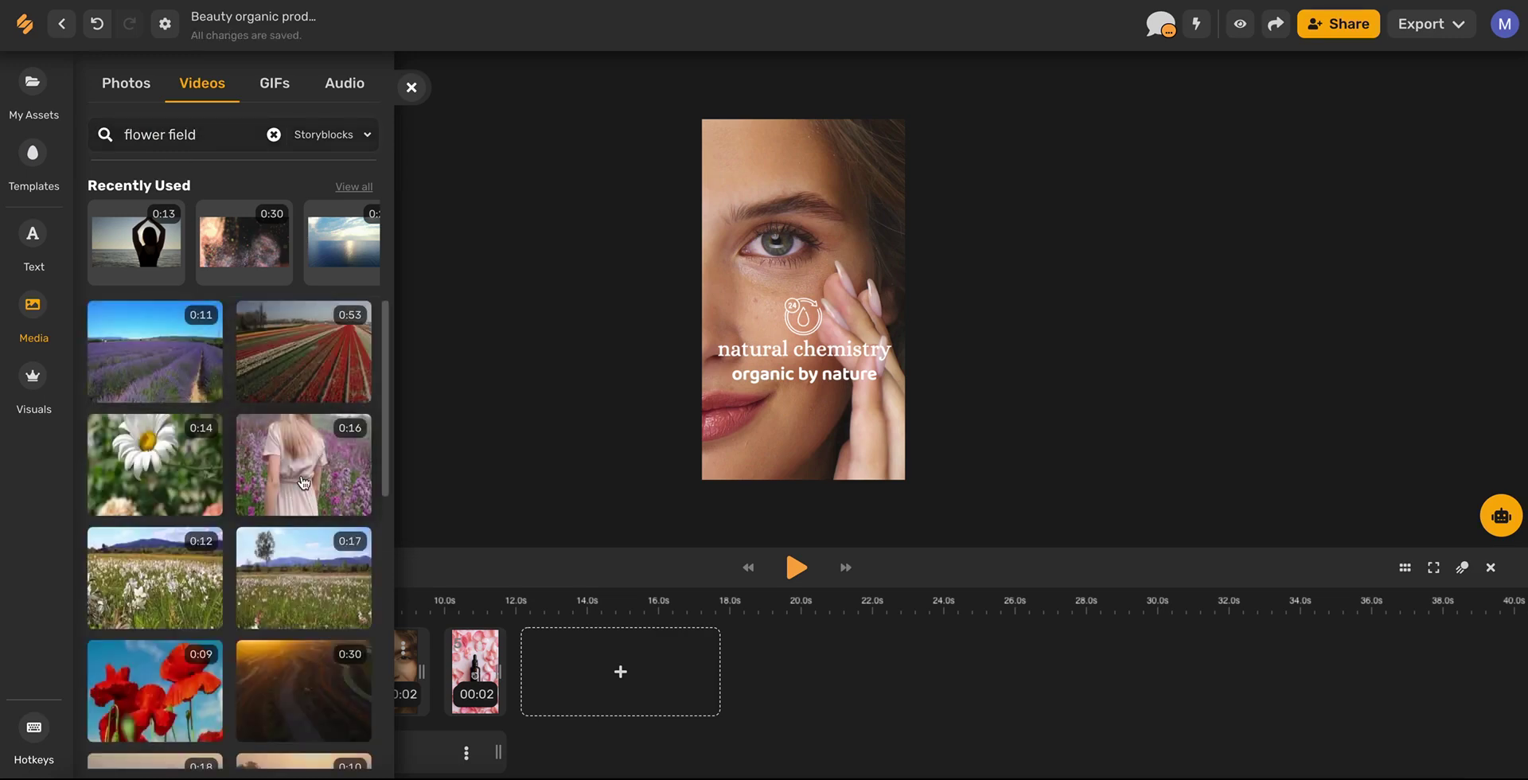
# - Replace the first scene's face footage with the clip of the woman among pink flowers, enlarged and sent to the back, and play it
pyautogui.moveTo(304, 482)
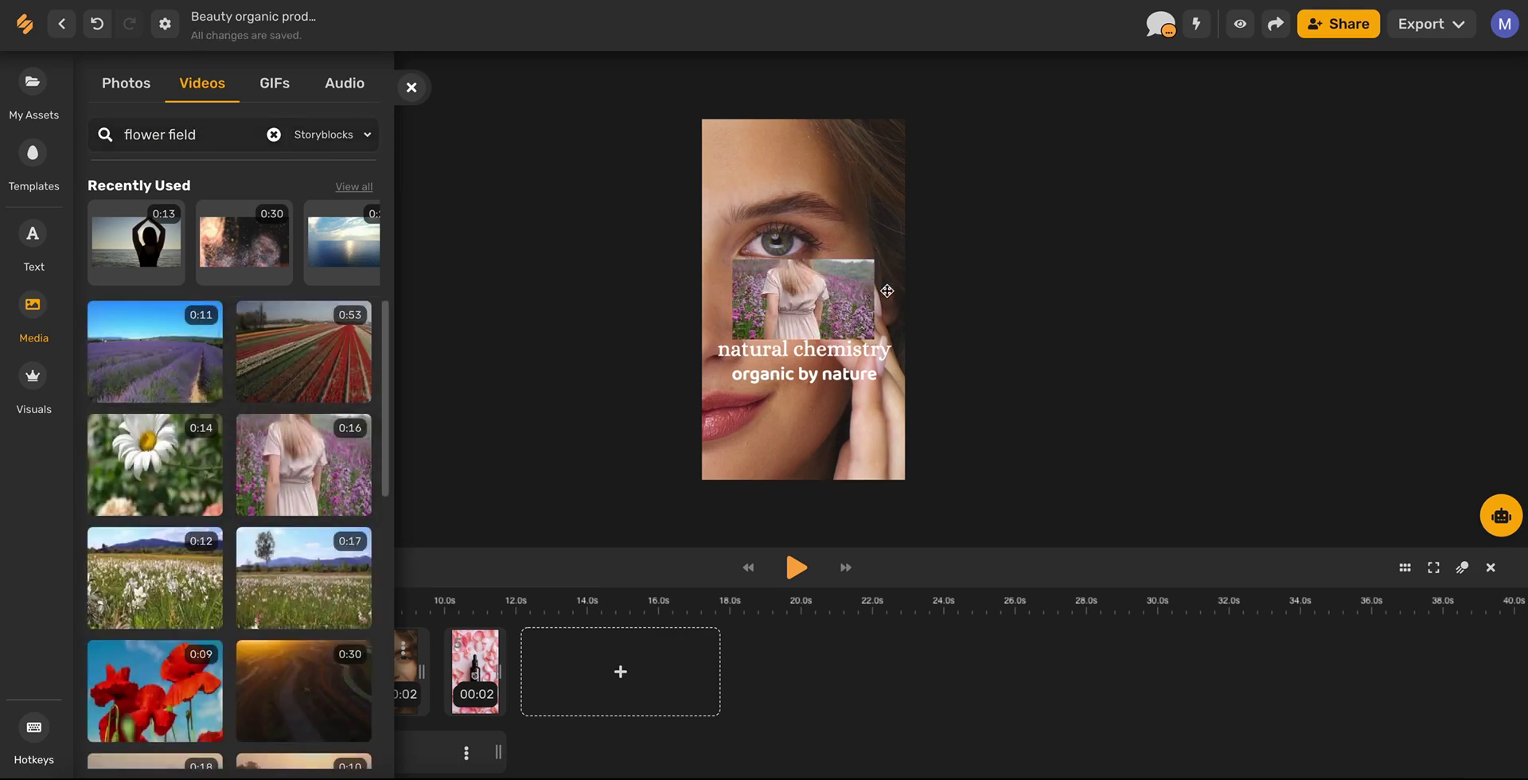
pyautogui.moveTo(829, 311); pyautogui.dragTo(714, 144)
pyautogui.press('Delete')
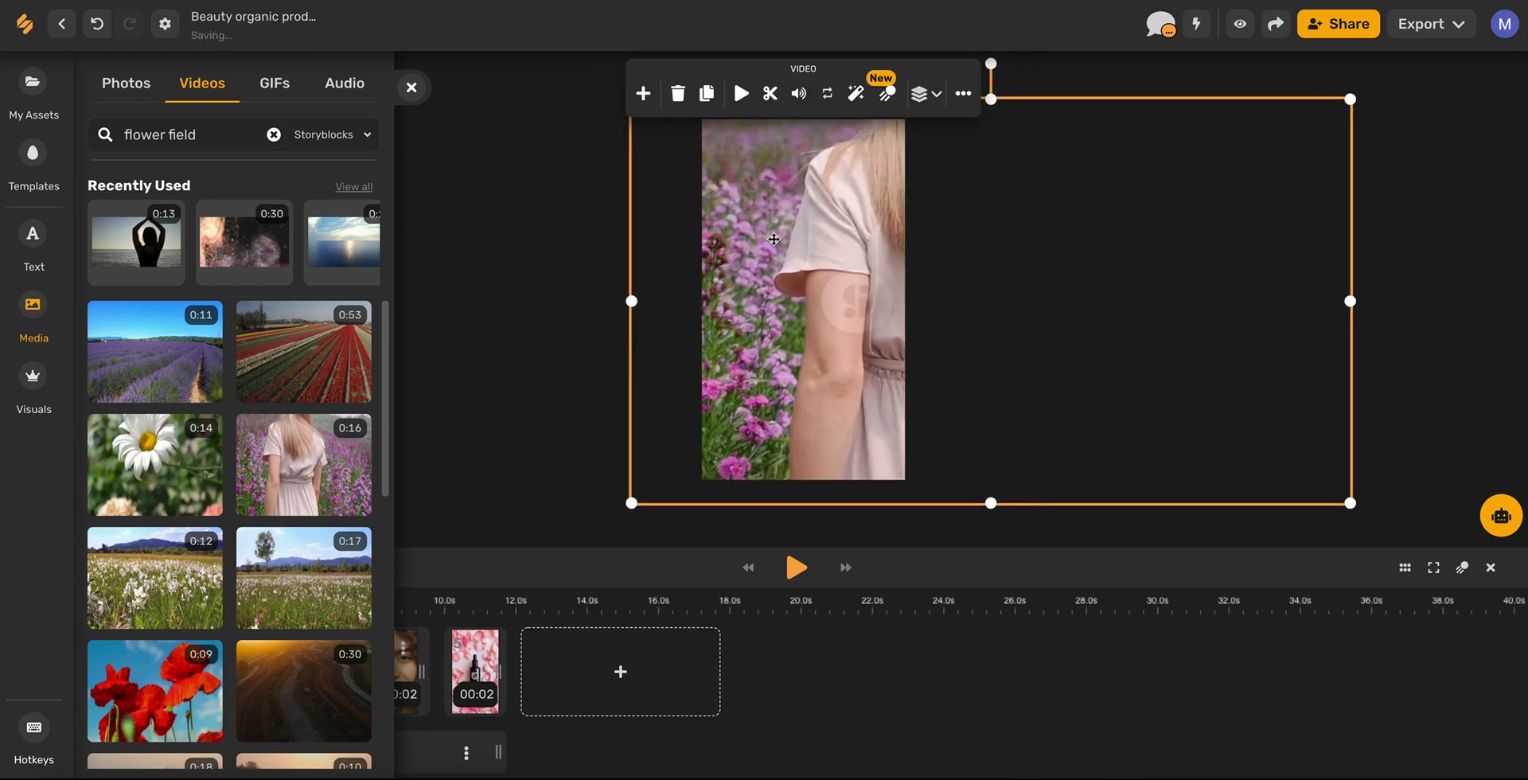
pyautogui.rightClick(795, 249)
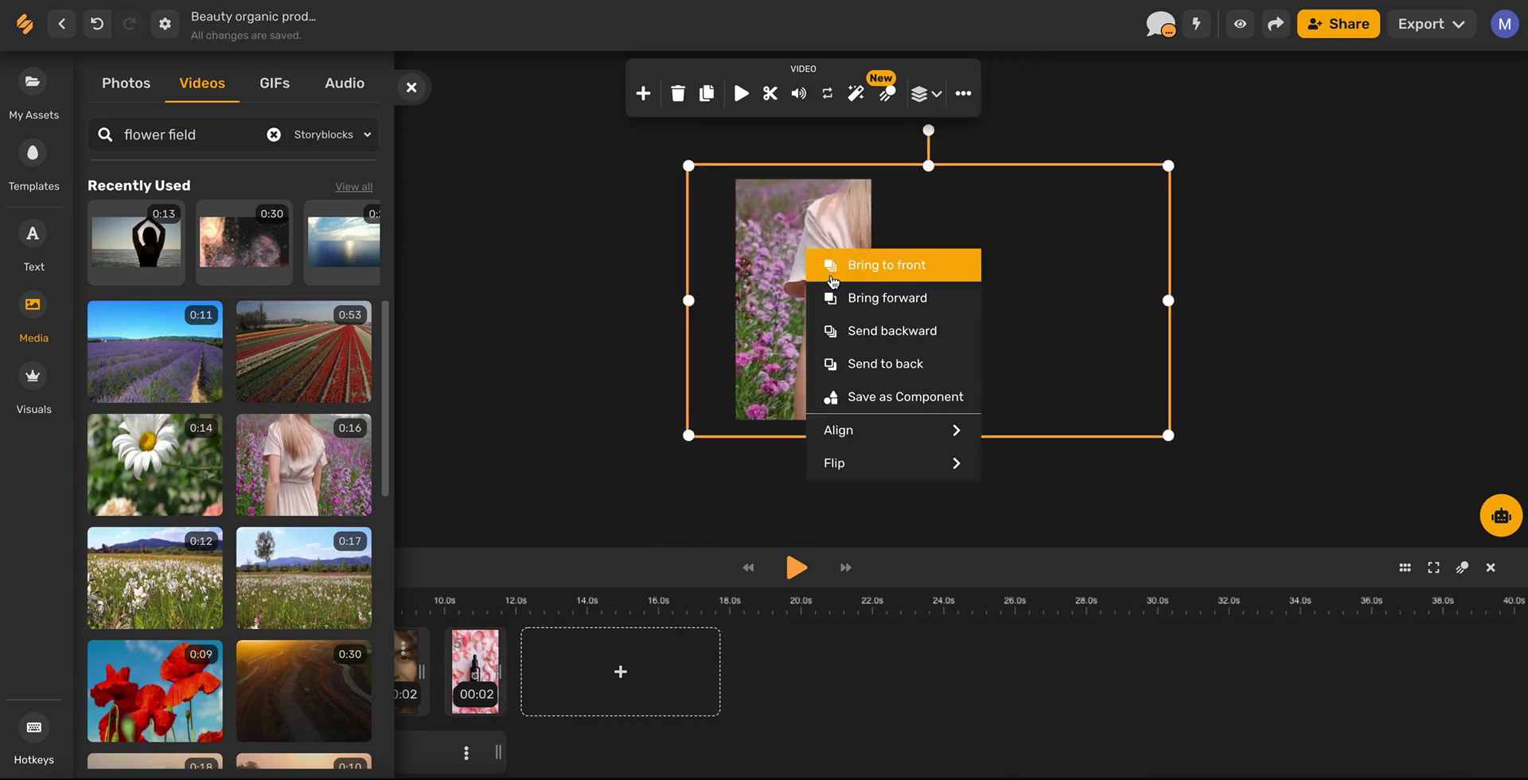
pyautogui.click(836, 360)
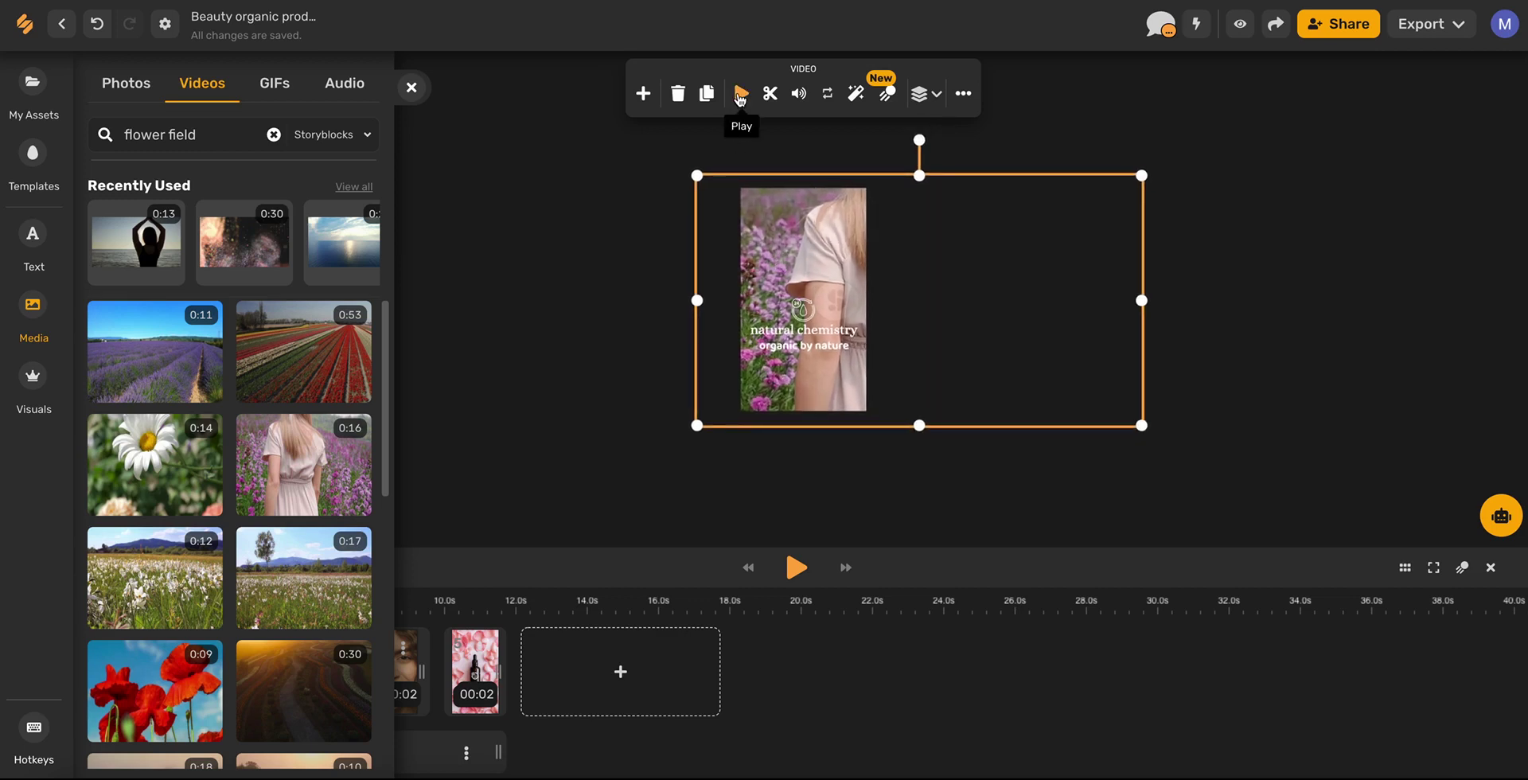
pyautogui.click(740, 96)
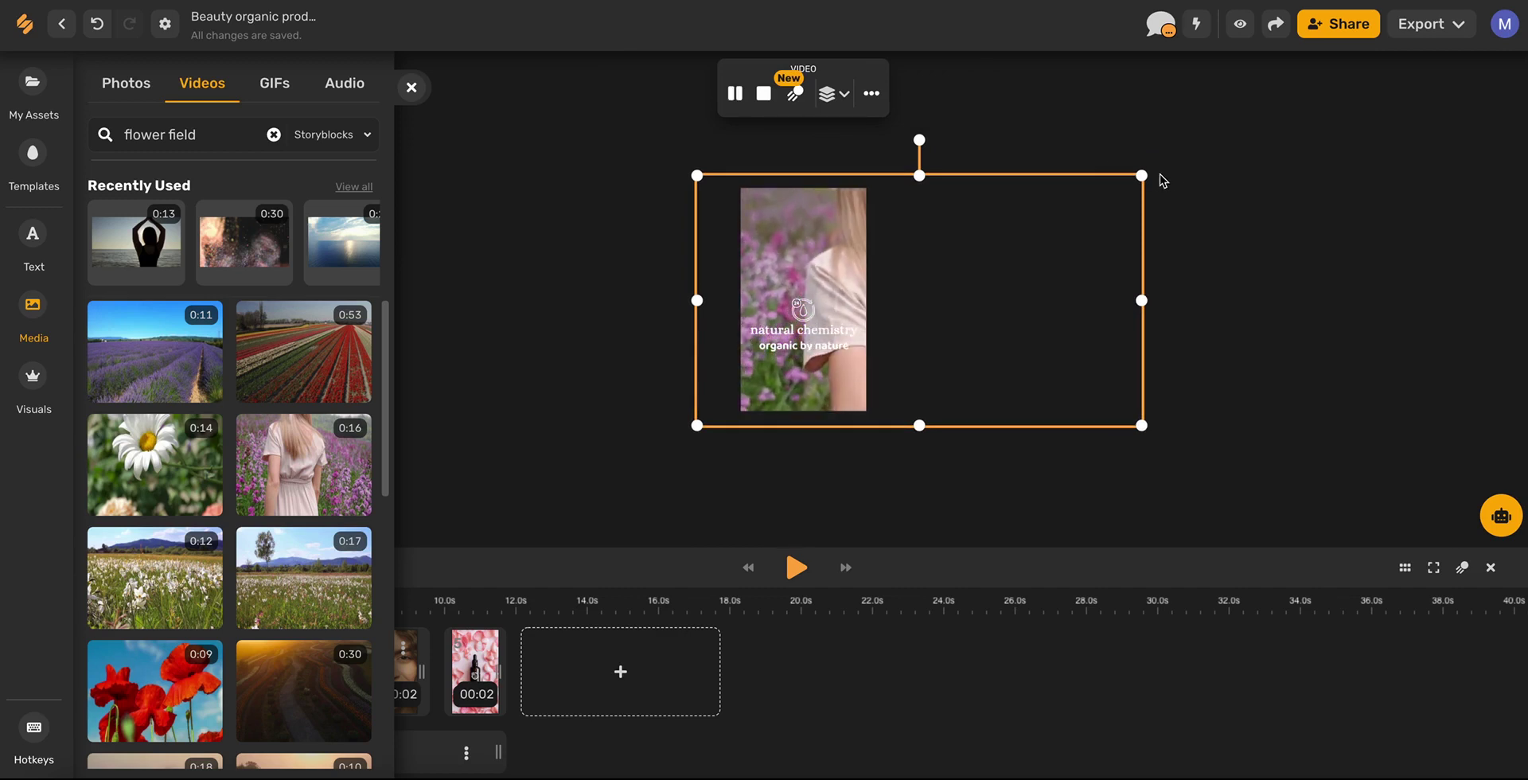
# - Swap the woman clip for the 53-second red flower rows clip, enlarged to fill the first scene, play it and send it to the back
pyautogui.moveTo(1142, 176); pyautogui.dragTo(1078, 188)
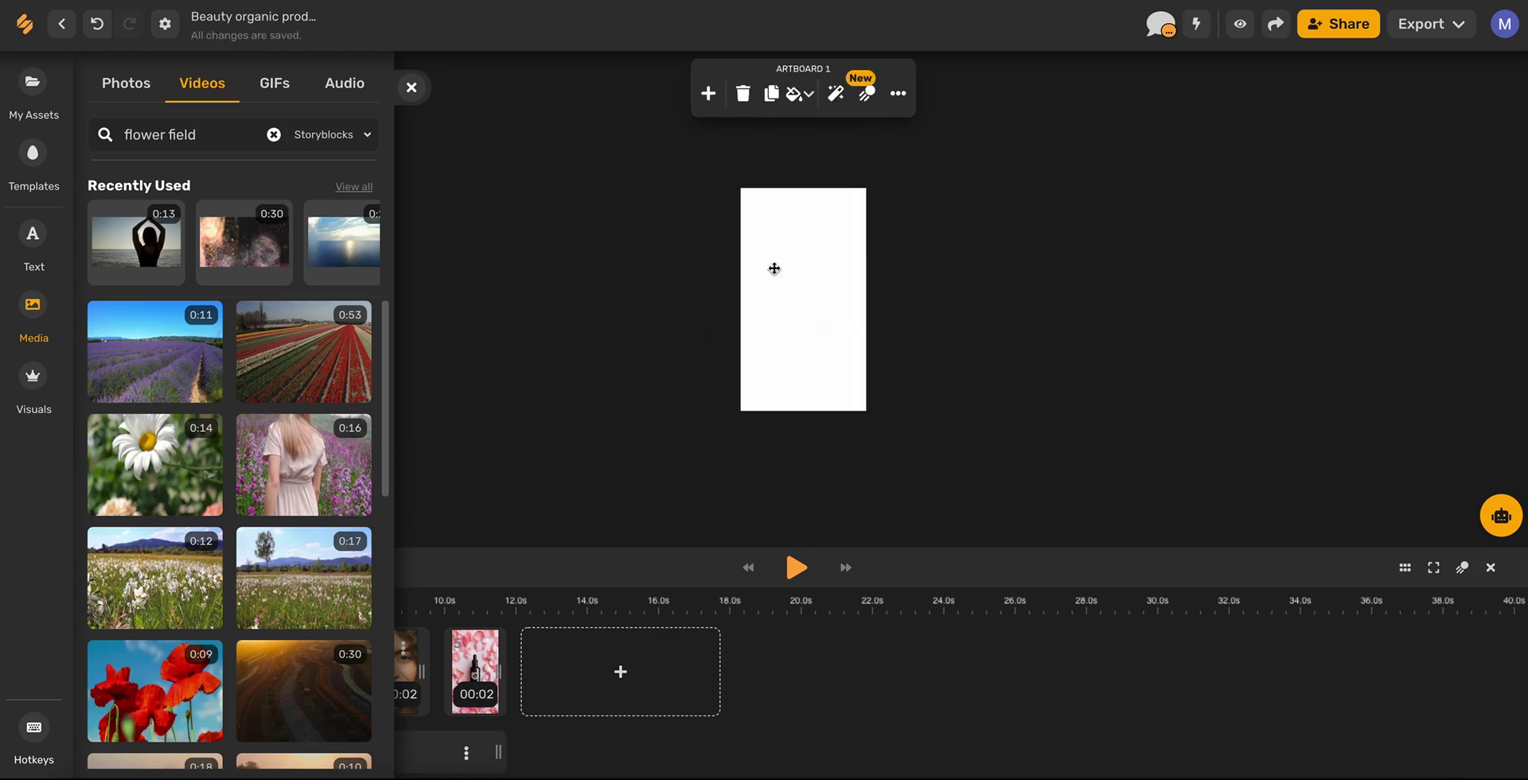
pyautogui.click(323, 398)
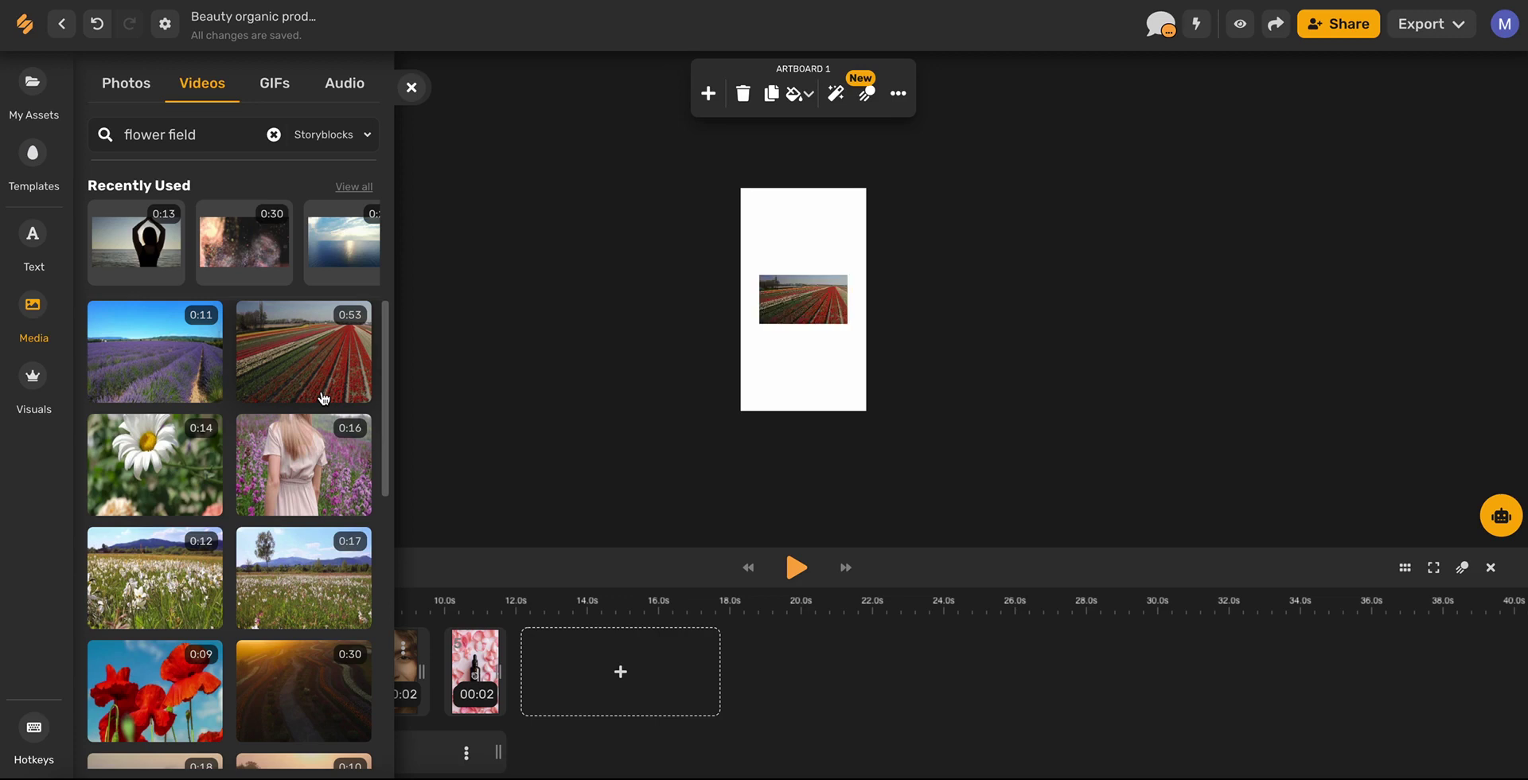
pyautogui.moveTo(795, 300); pyautogui.dragTo(1026, 644)
pyautogui.moveTo(733, 295); pyautogui.dragTo(466, 294)
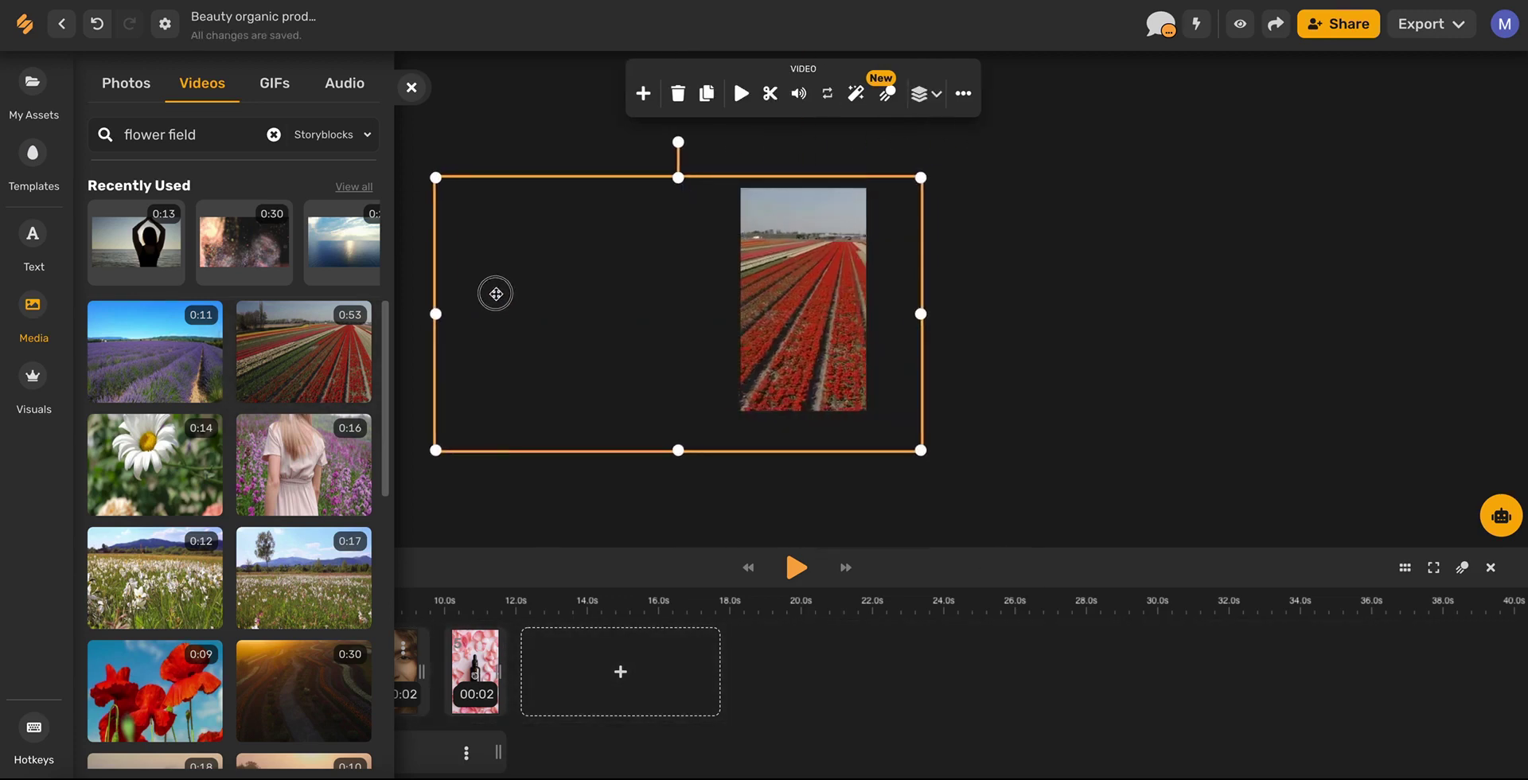
pyautogui.click(741, 94)
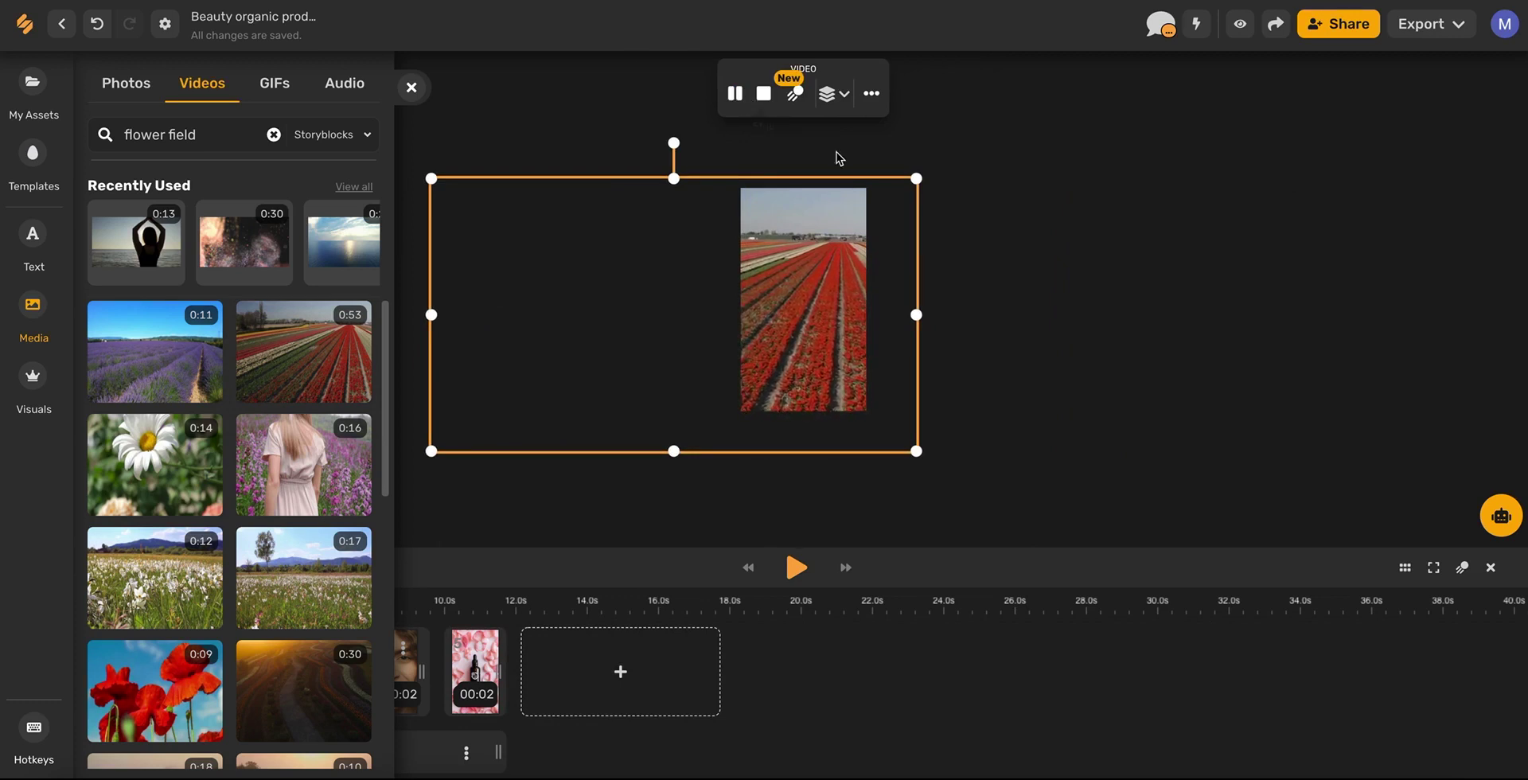
pyautogui.rightClick(834, 301)
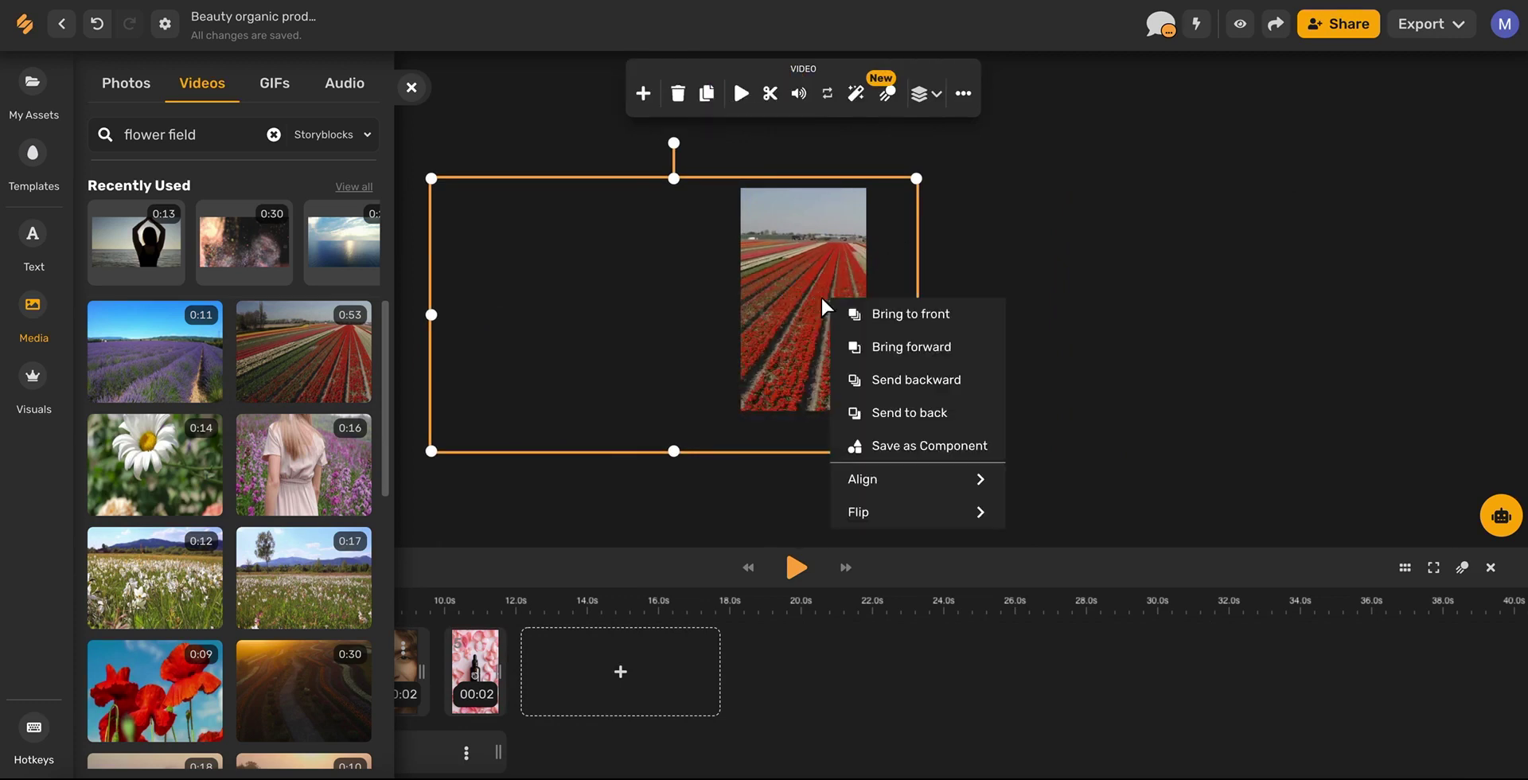
pyautogui.click(880, 411)
pyautogui.click(1041, 242)
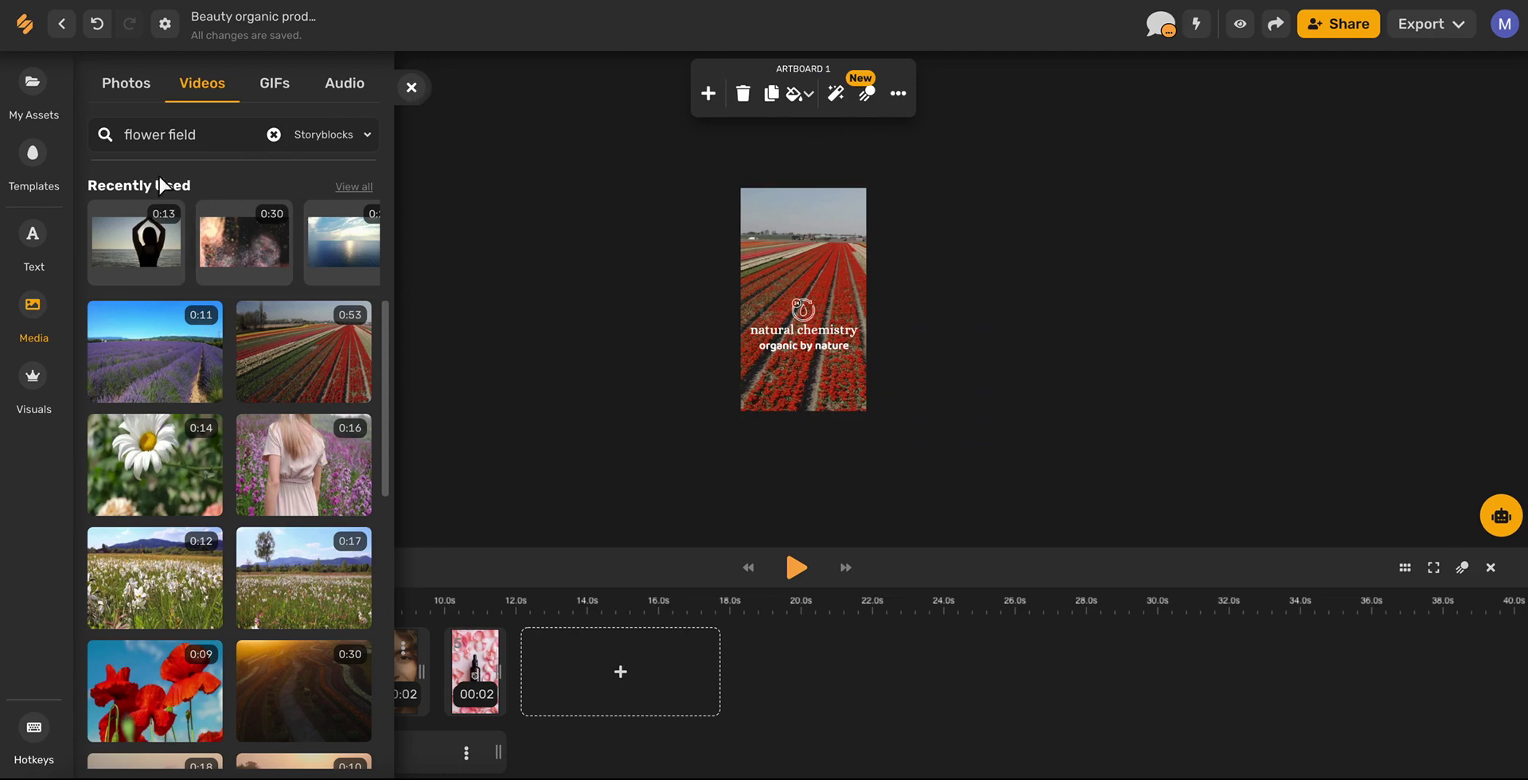
# - Look through the uploaded assets and the video's export options, then close both without exporting
pyautogui.click(33, 82)
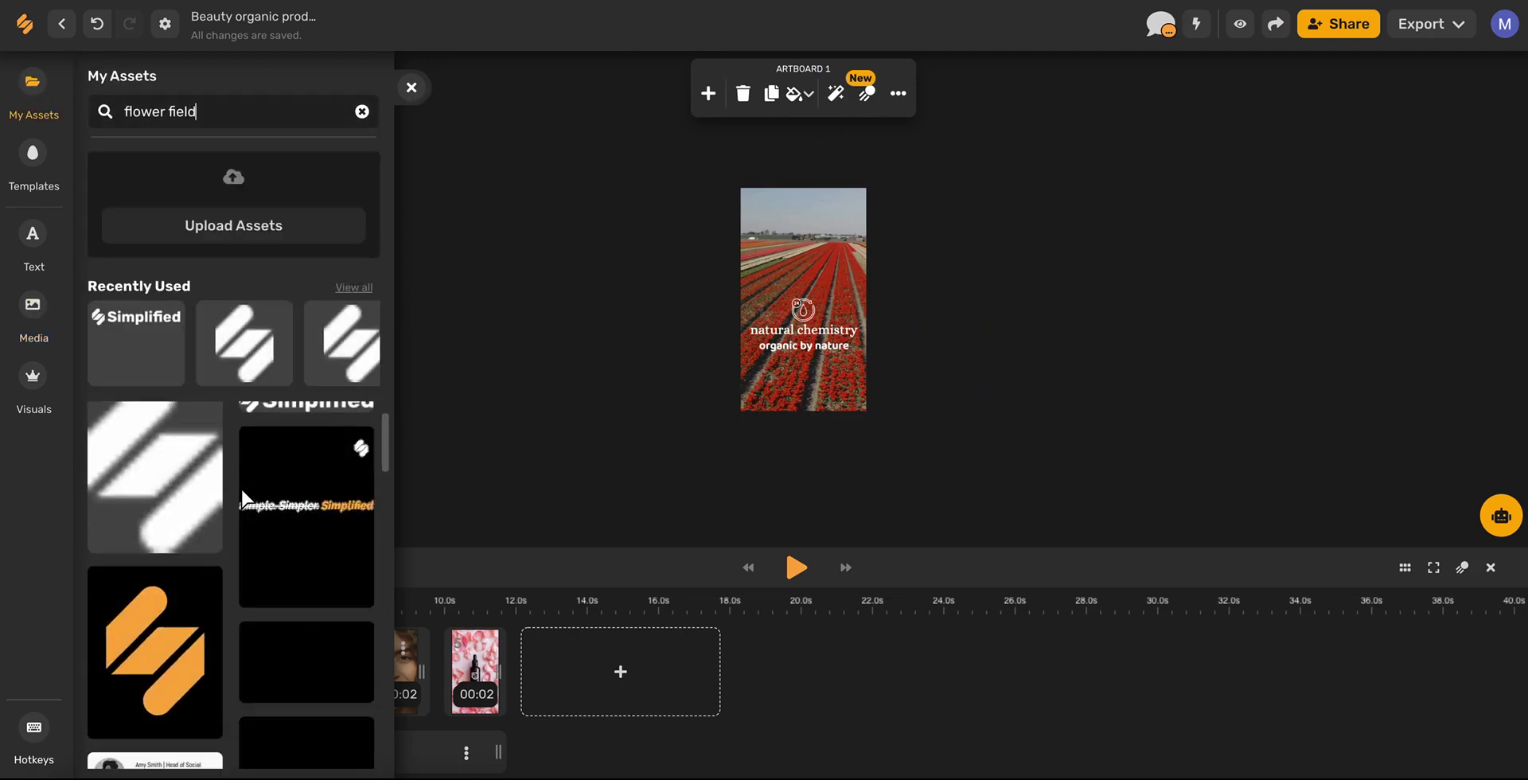
pyautogui.scroll(-5, 243, 497)
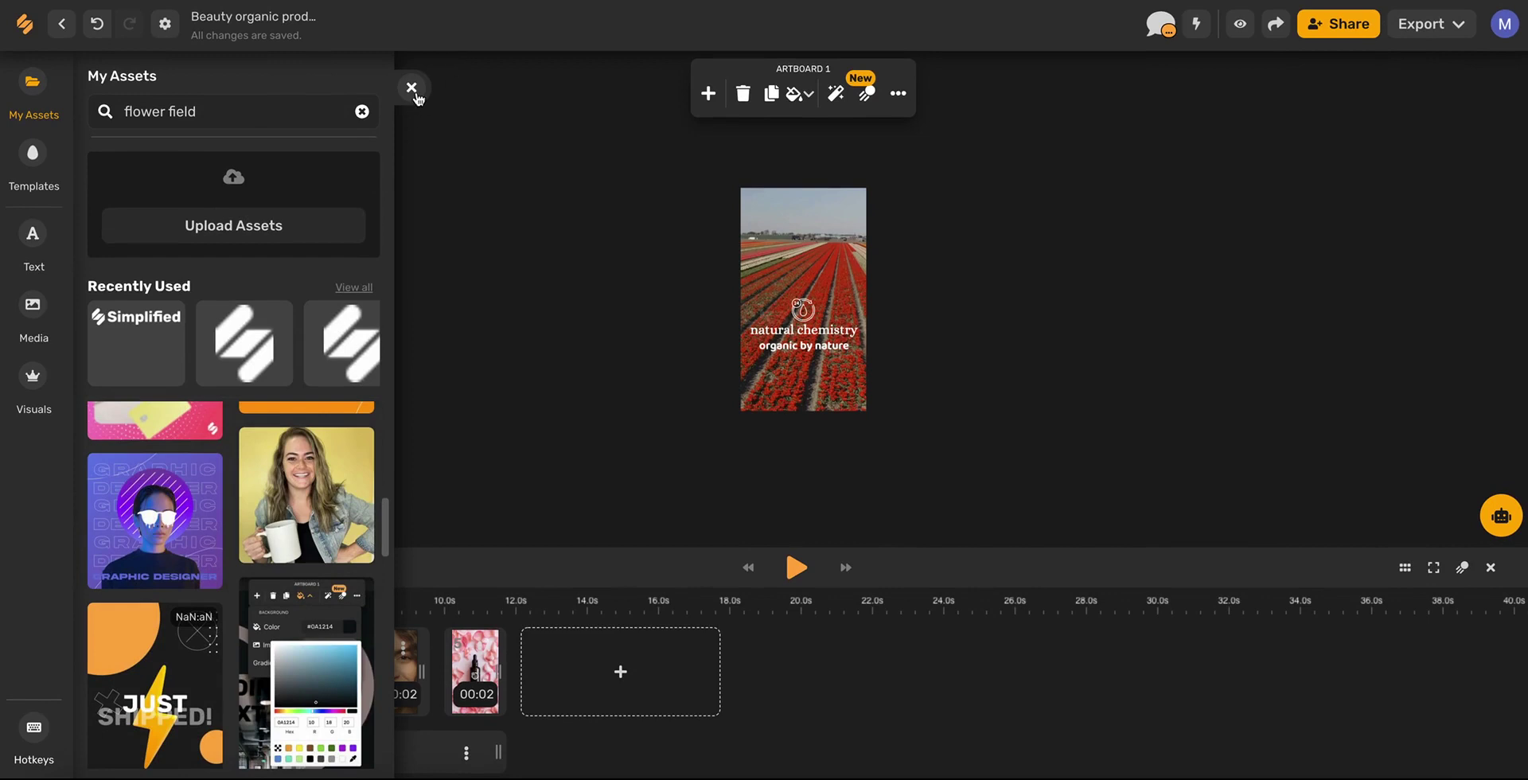
pyautogui.click(412, 88)
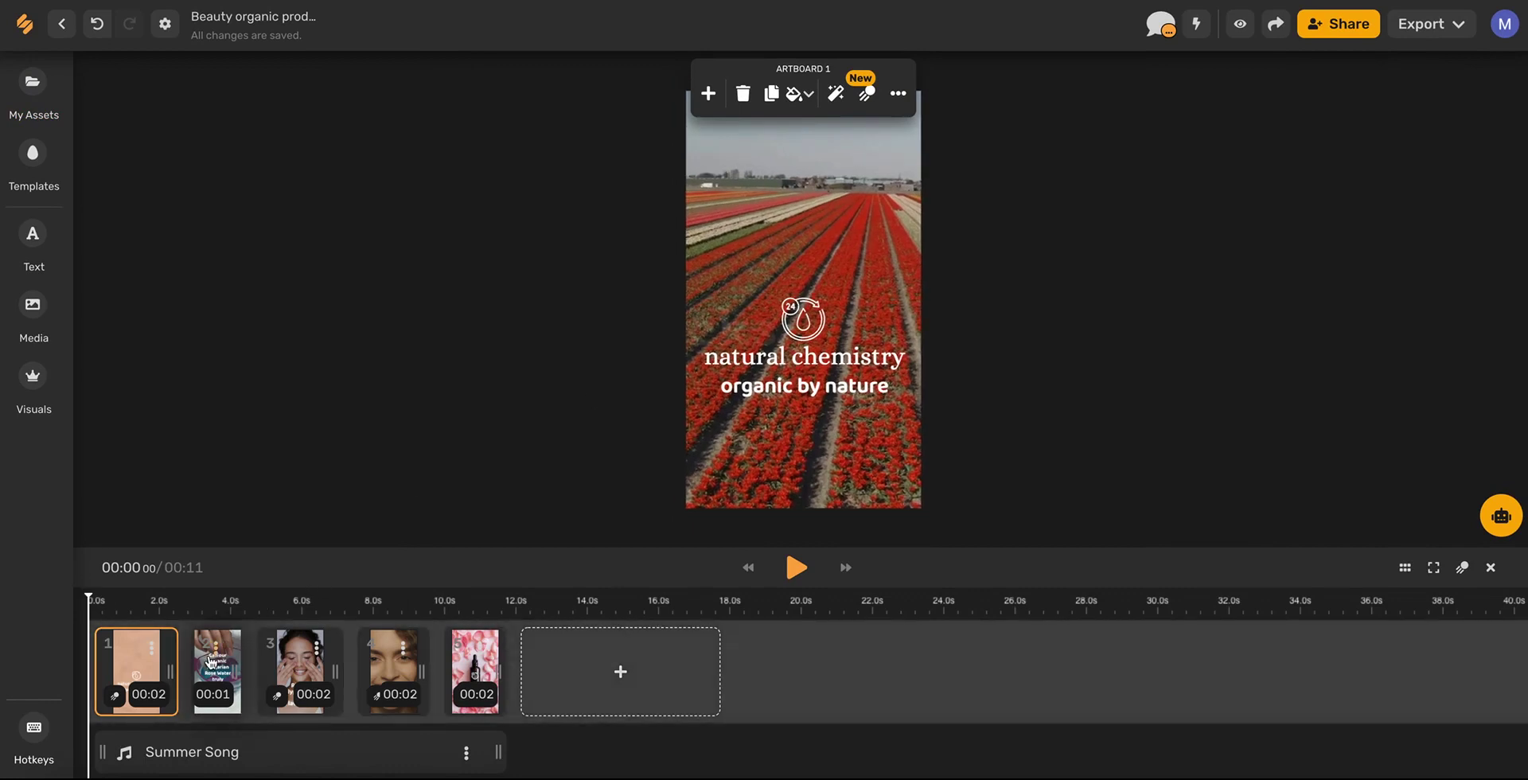
pyautogui.click(1444, 35)
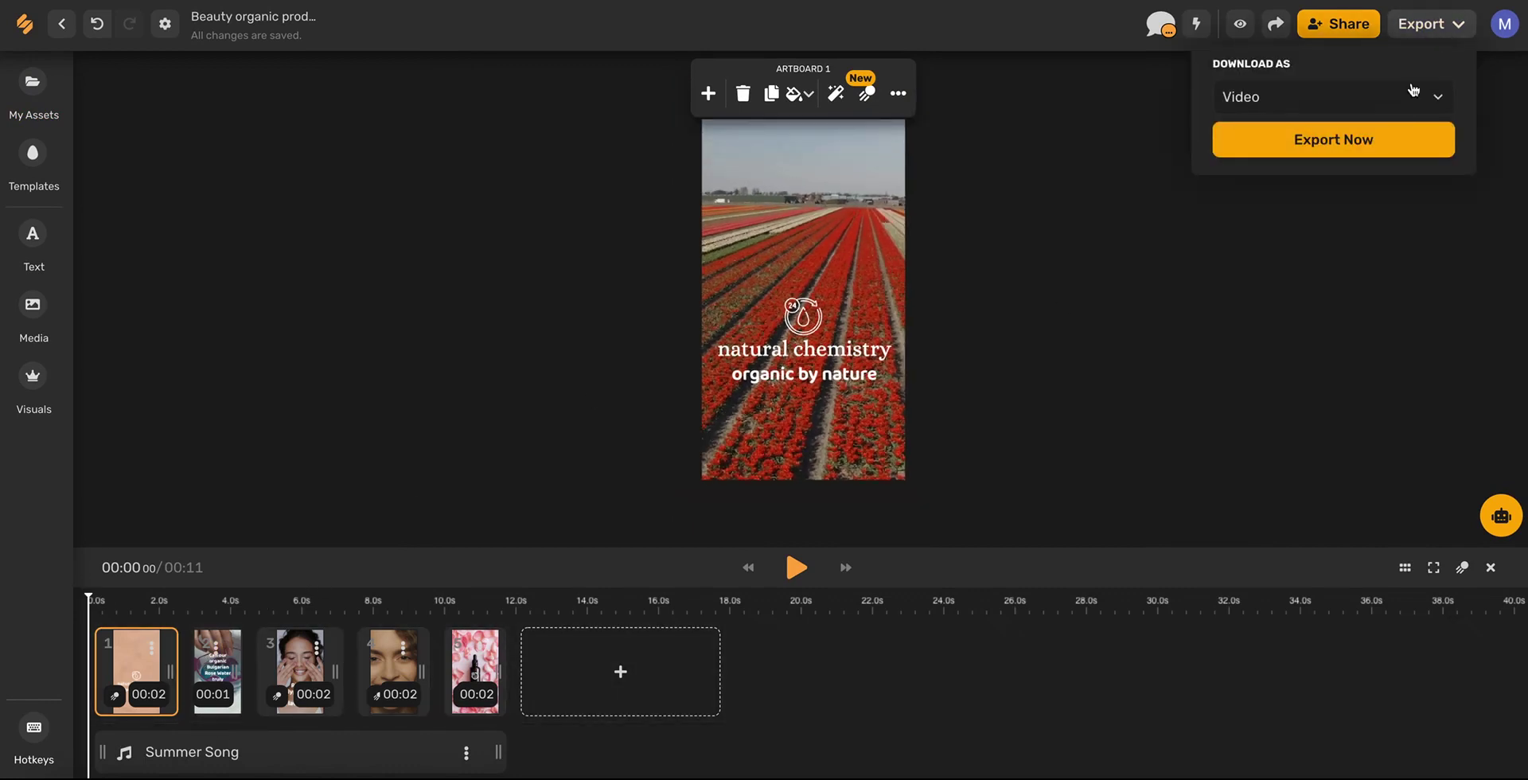
pyautogui.click(1023, 253)
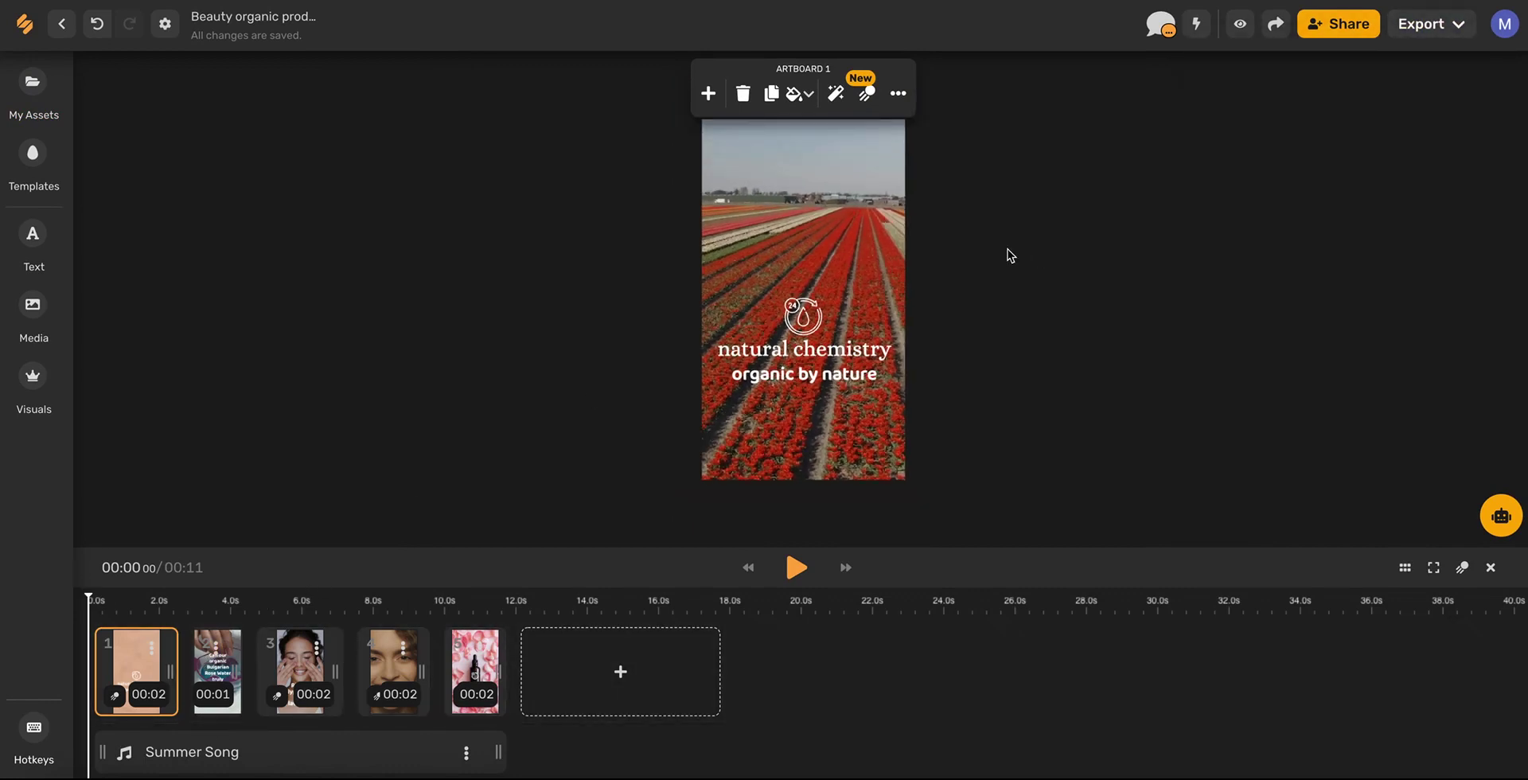
# - Return to the dashboard and open the AI Writer's Short form assistant
pyautogui.click(14, 31)
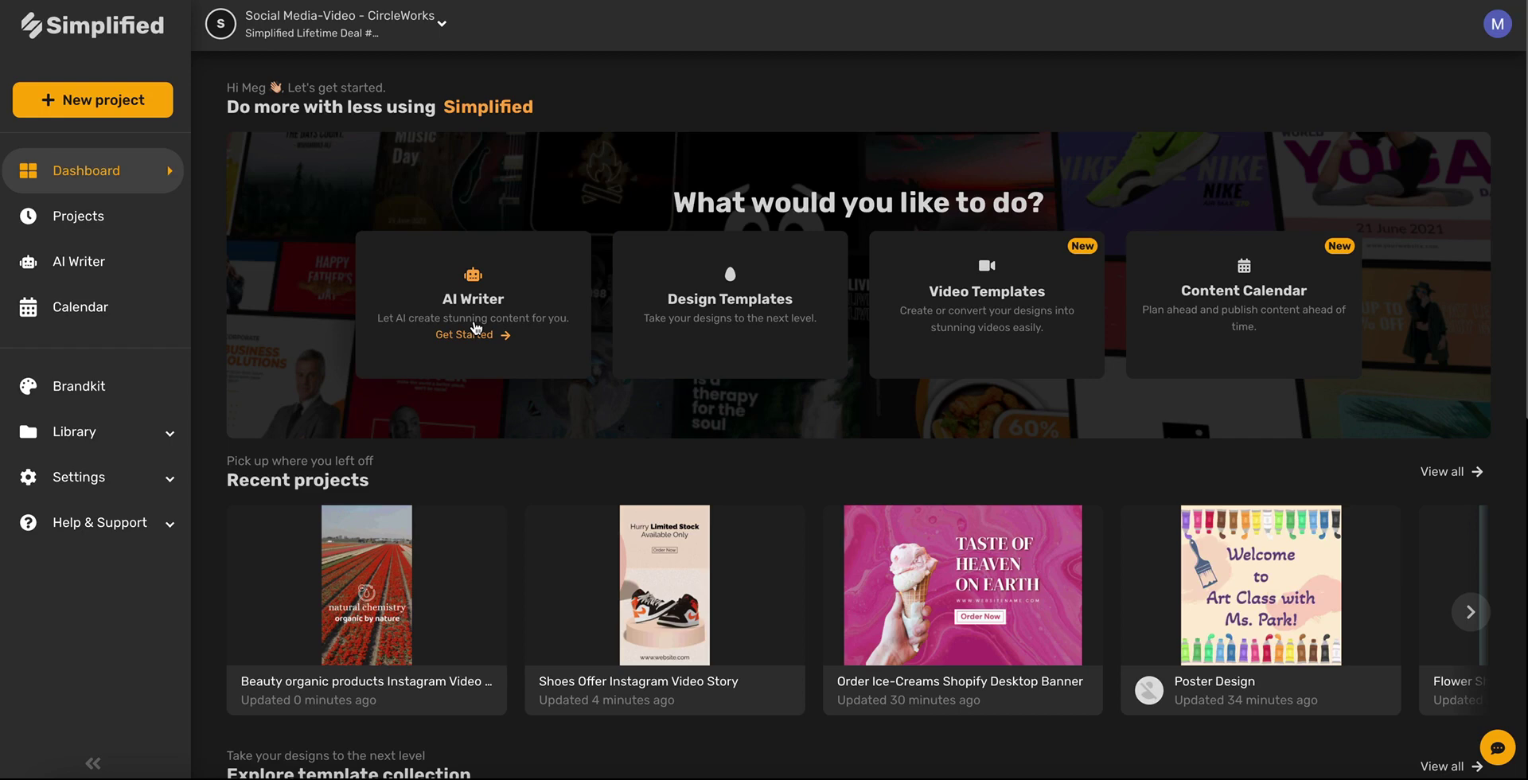
pyautogui.click(475, 328)
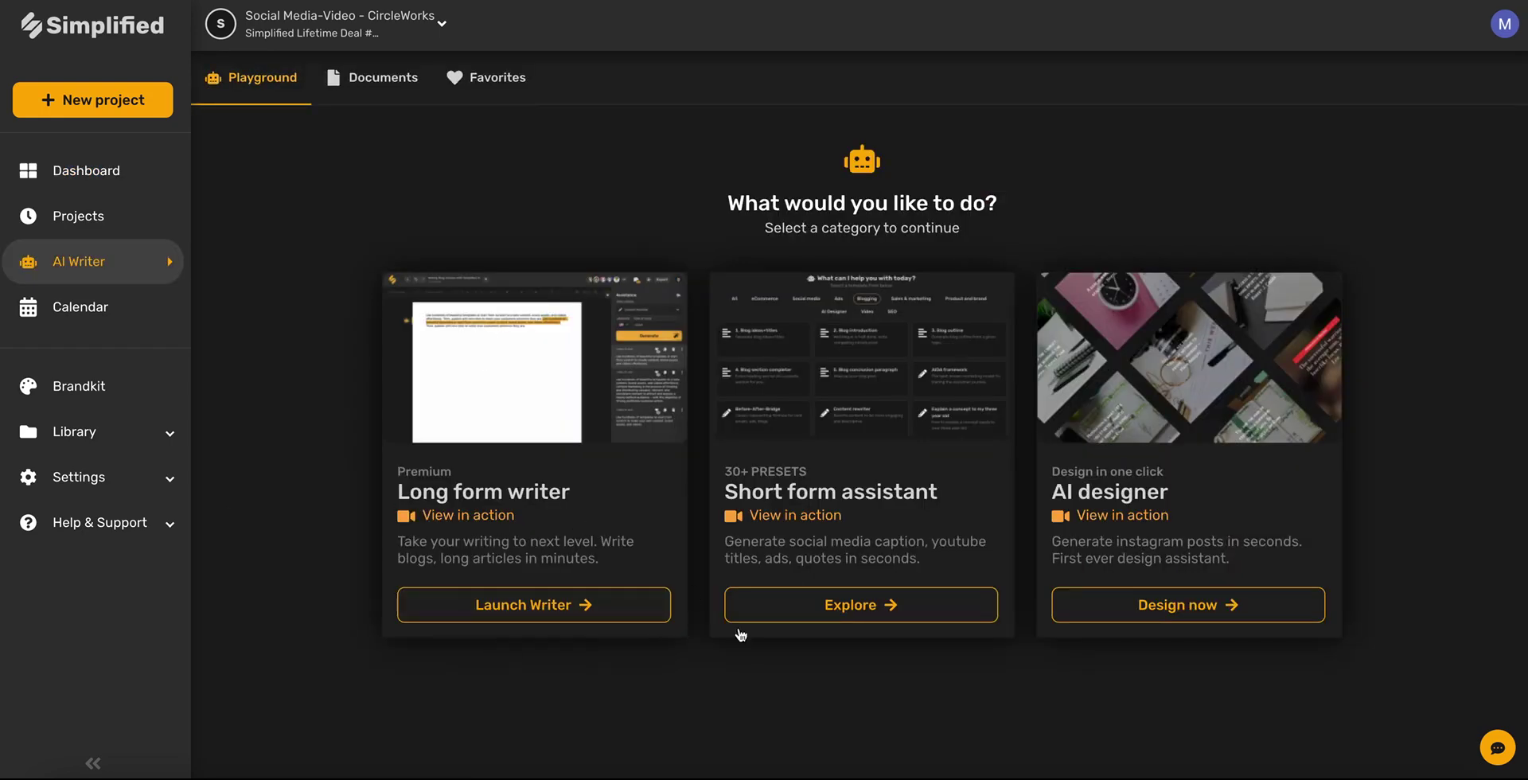
pyautogui.click(866, 611)
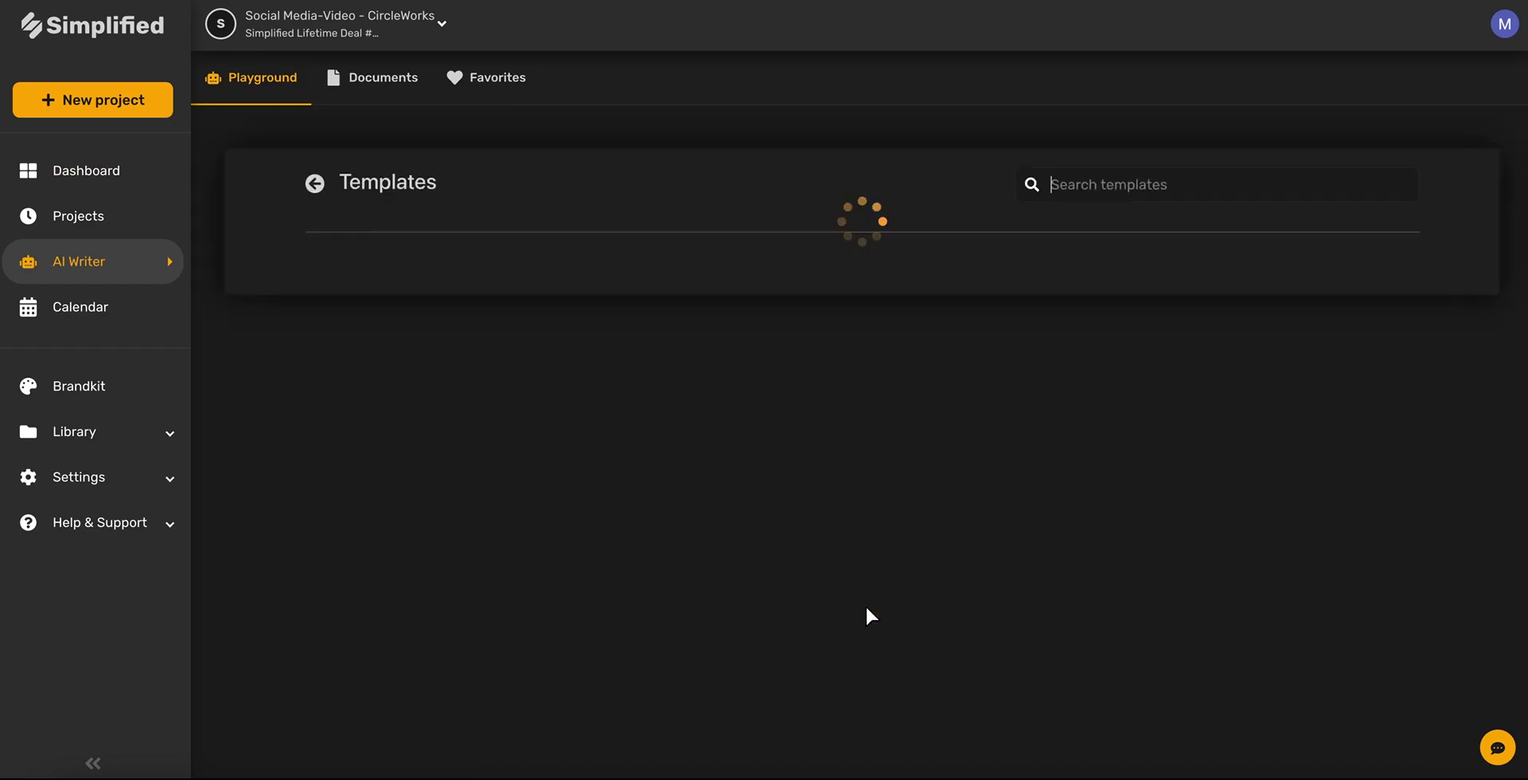
# - Look through the short-form writing templates and open The 4P's of Marketing
pyautogui.scroll(-5, 866, 611)
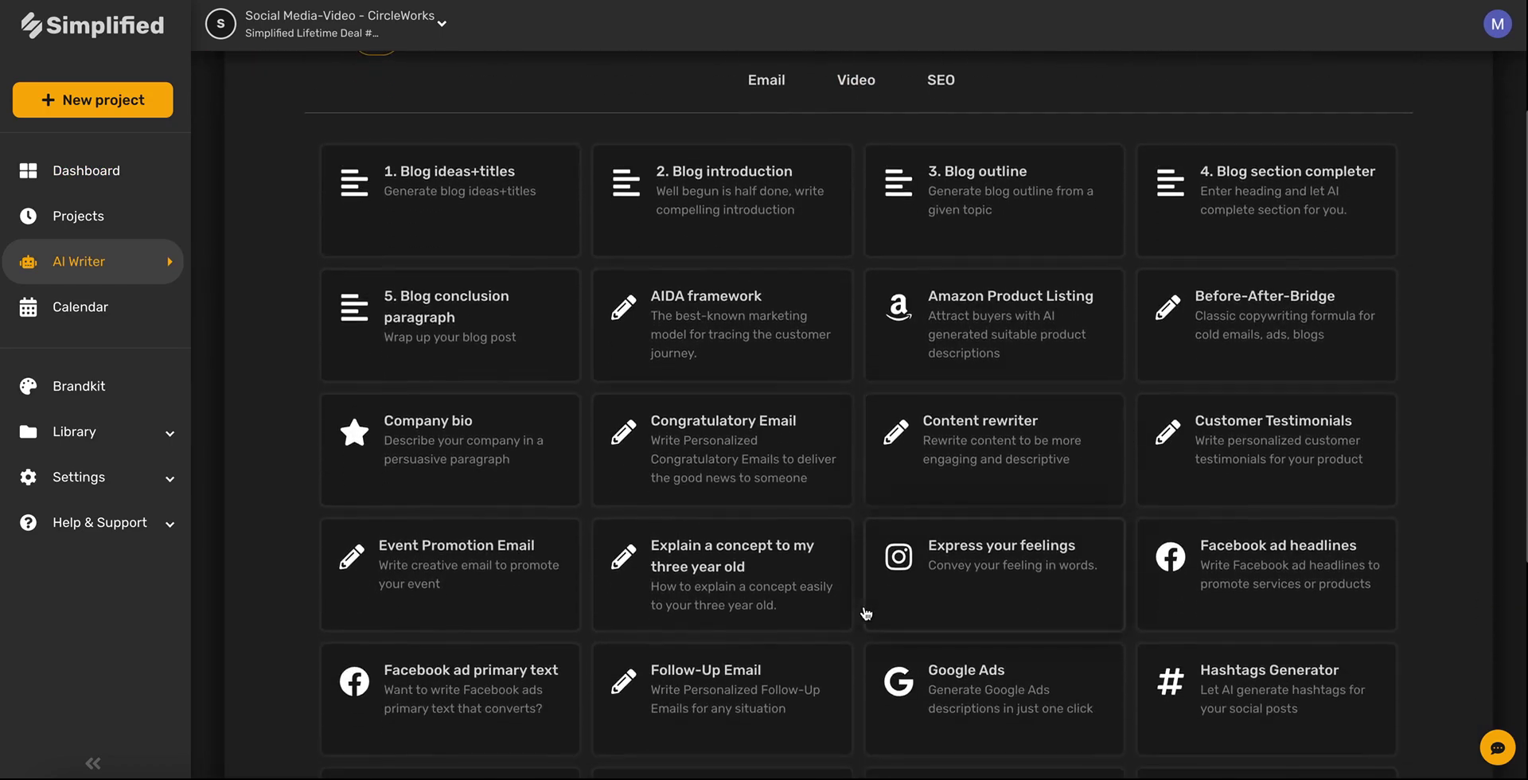
pyautogui.scroll(-2, 865, 613)
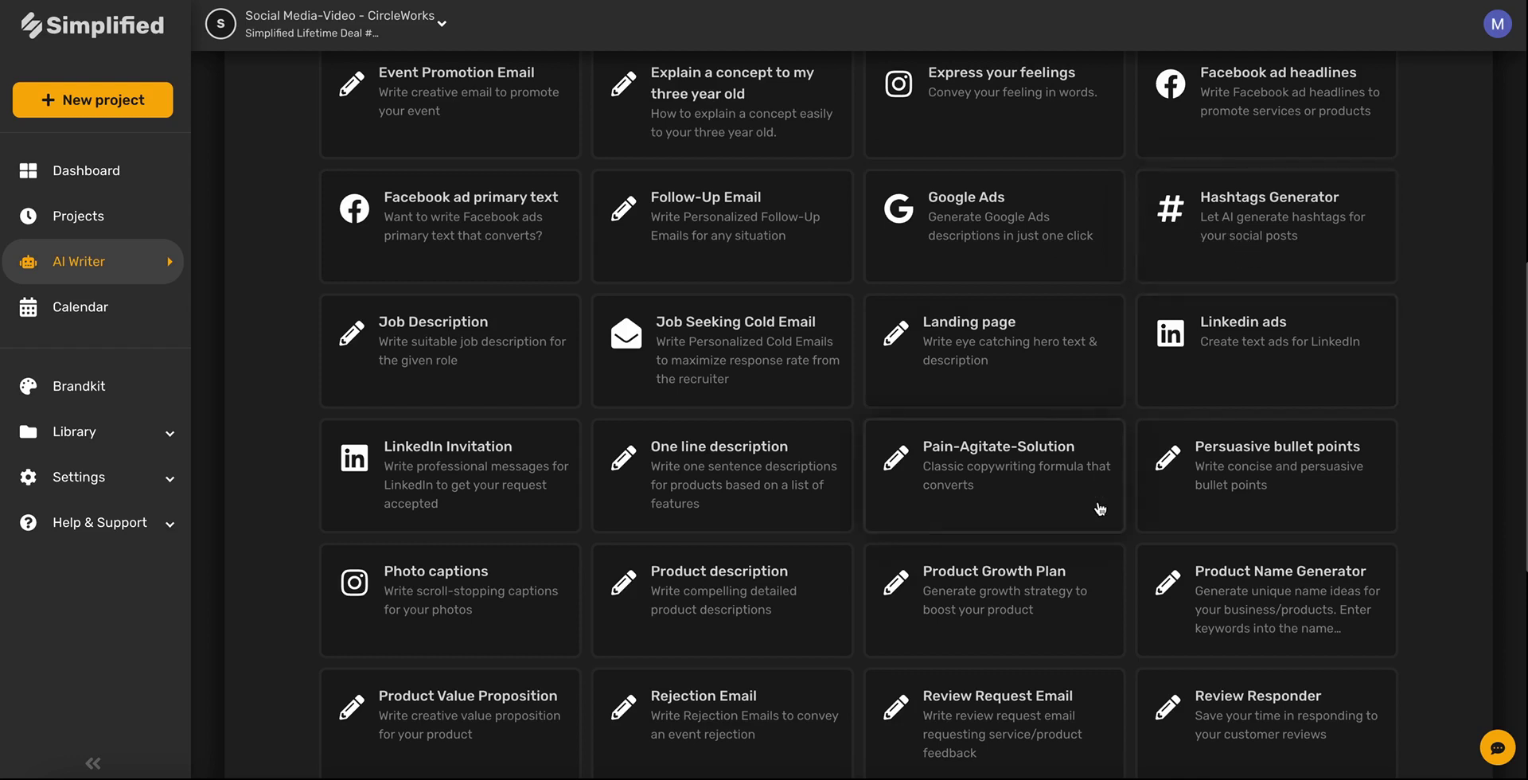
pyautogui.scroll(-4, 1257, 318)
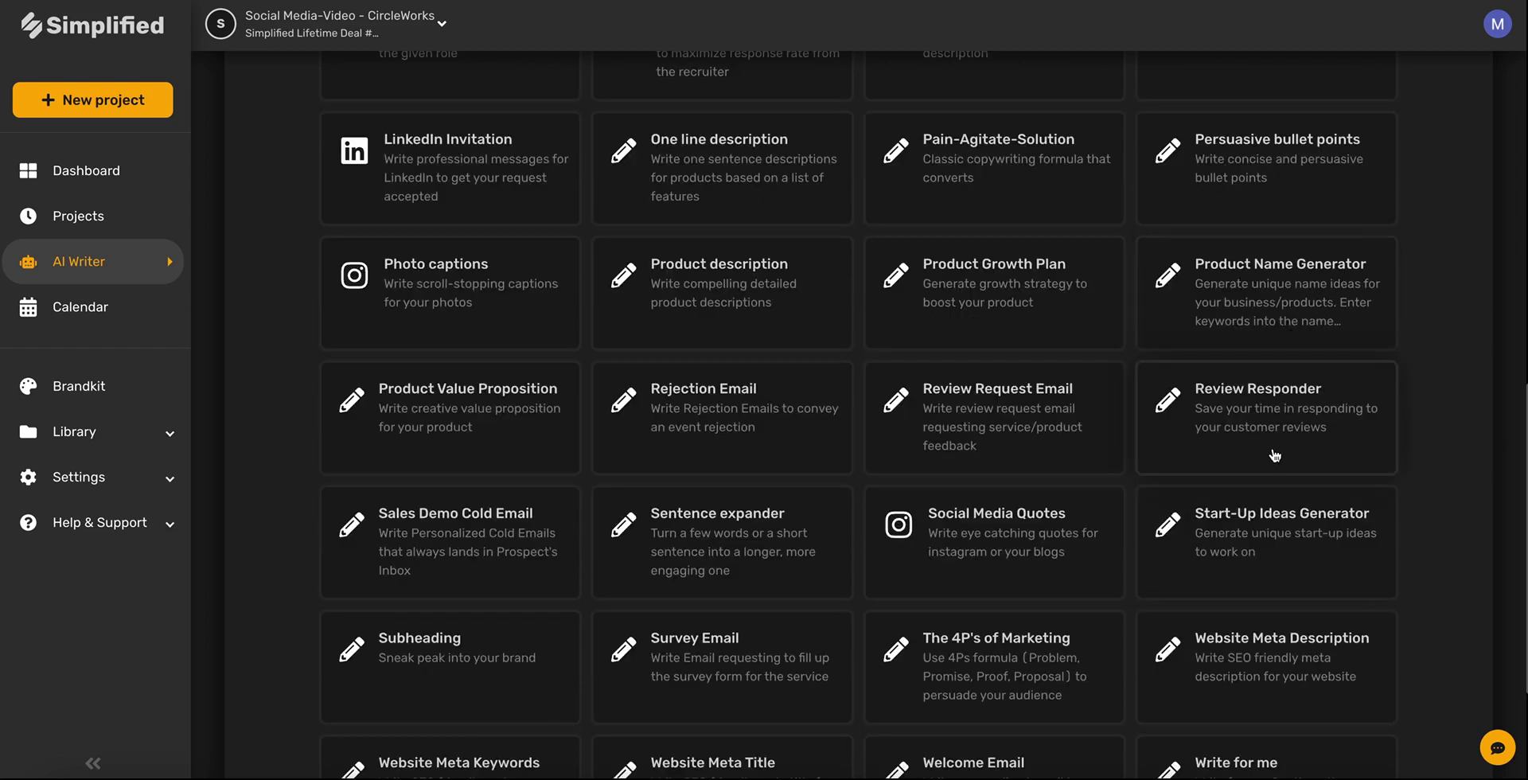
pyautogui.scroll(-3, 1220, 482)
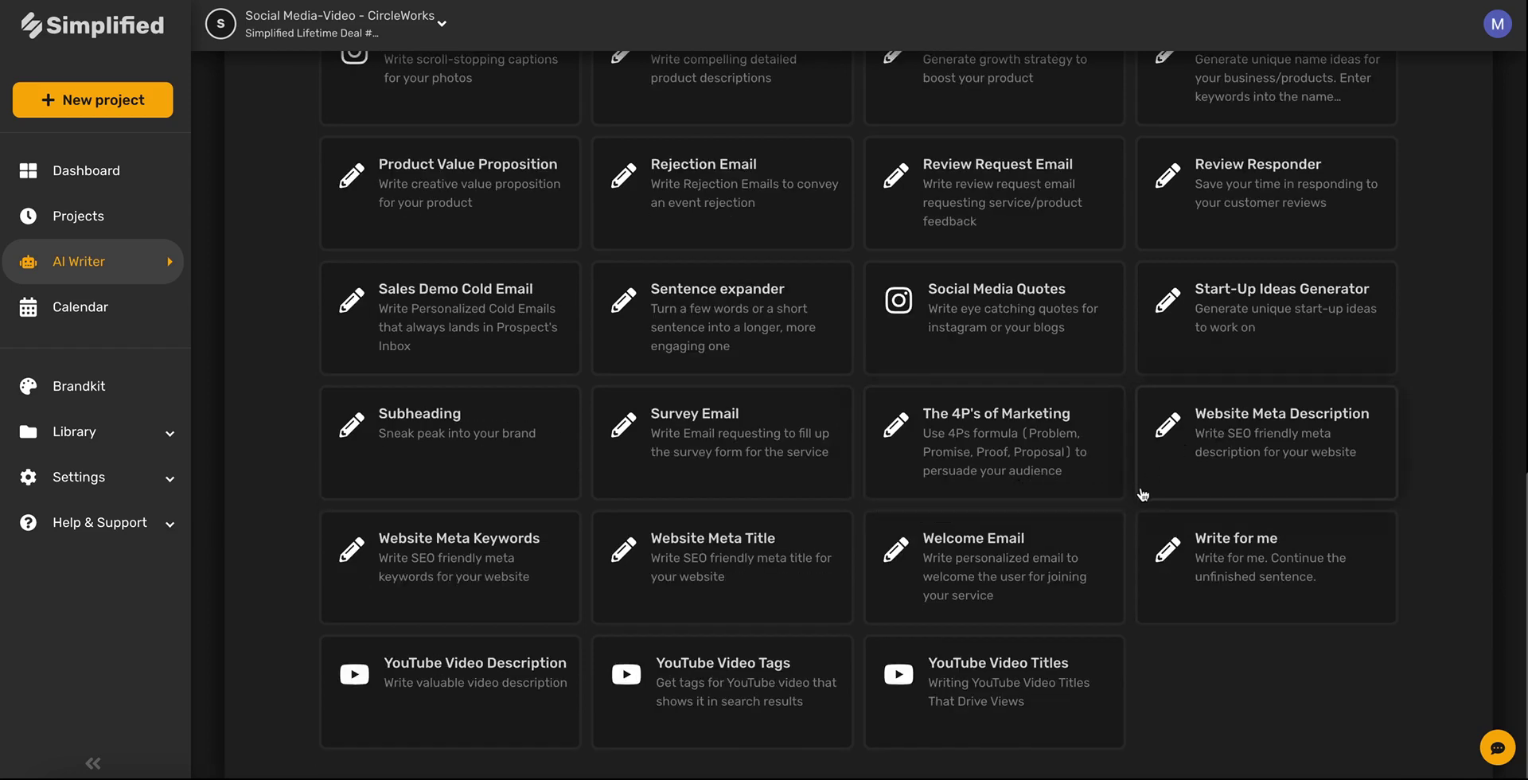
pyautogui.click(1060, 468)
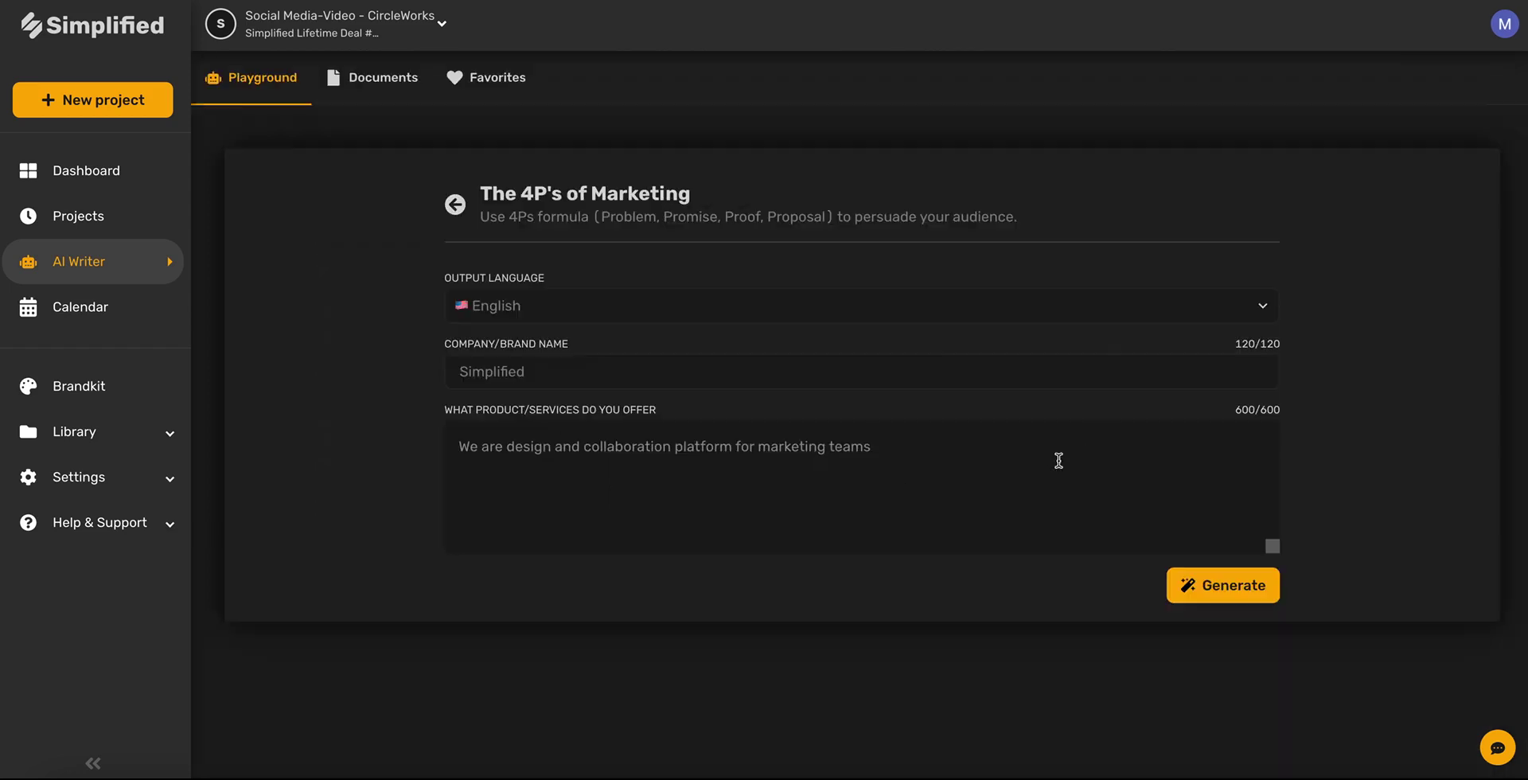
# - Generate 4P's marketing copy for the brand "Flora Flower Shop" offering "locally grown flowers, handmade pottery, beautiful bouquets shipped to your door"
pyautogui.click(536, 375)
pyautogui.write('Flora Fl')
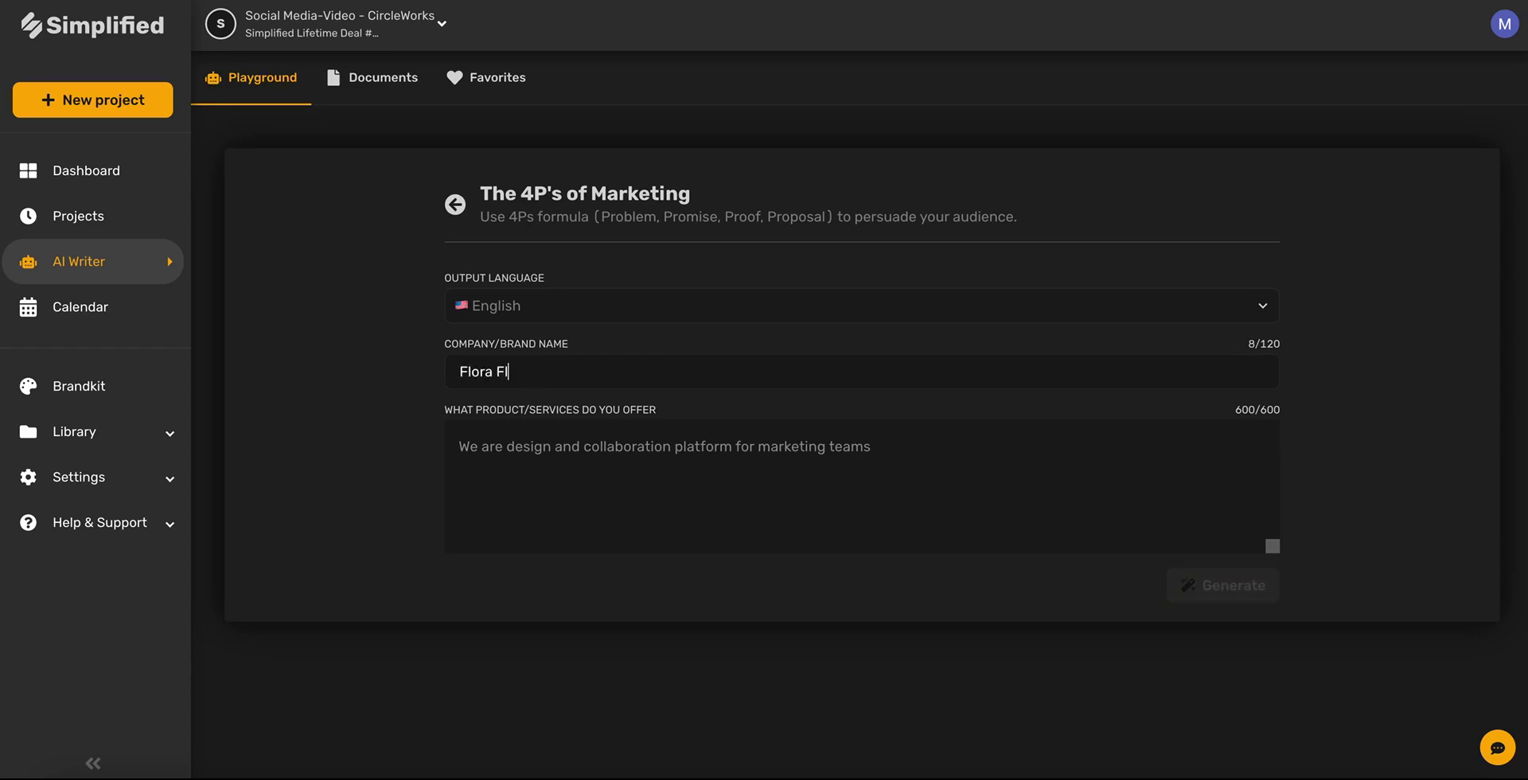
pyautogui.write('ower Shop')
pyautogui.click(523, 455)
pyautogui.write('locally grown flower')
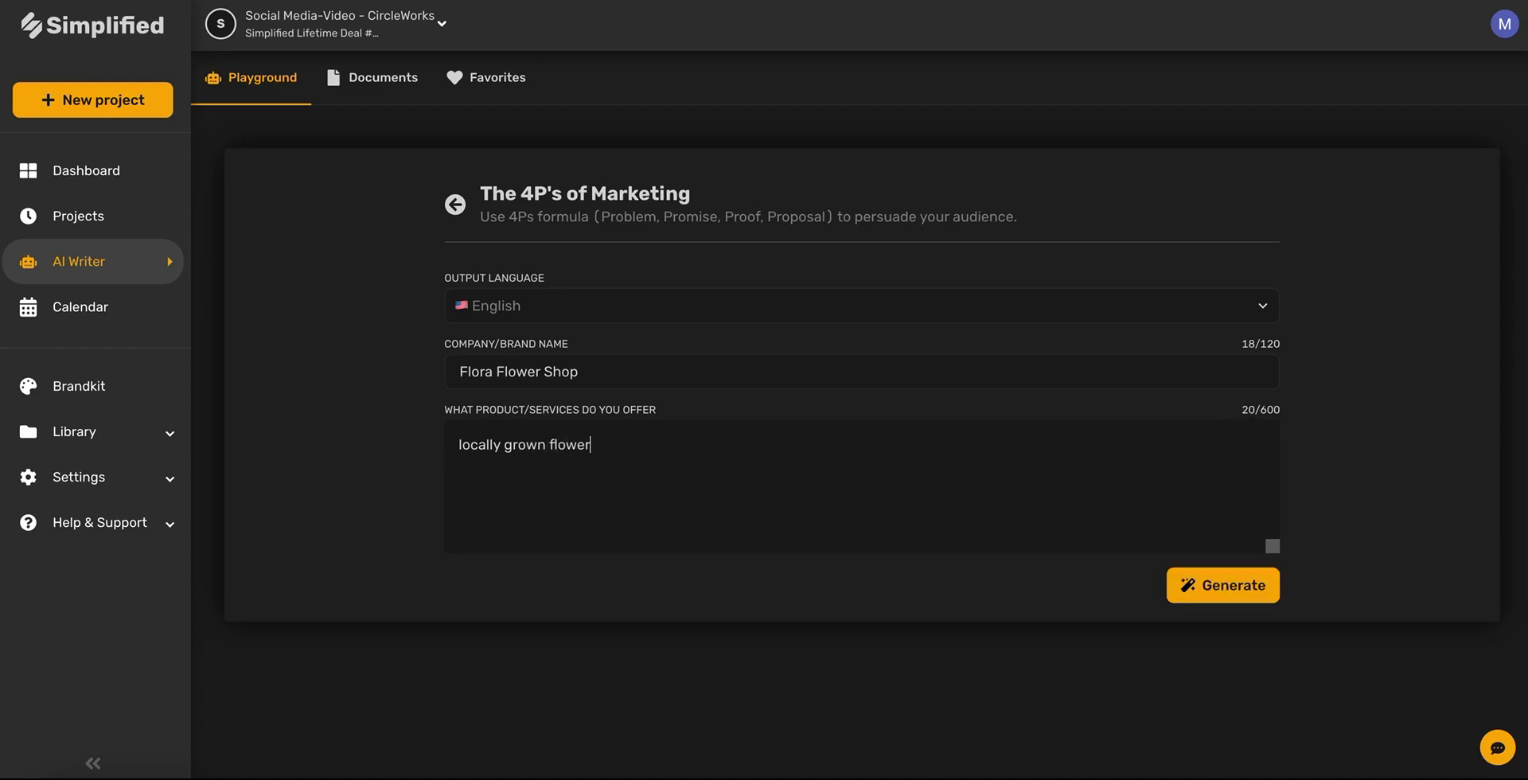
pyautogui.write('s, handmade pottery, beautiful bo')
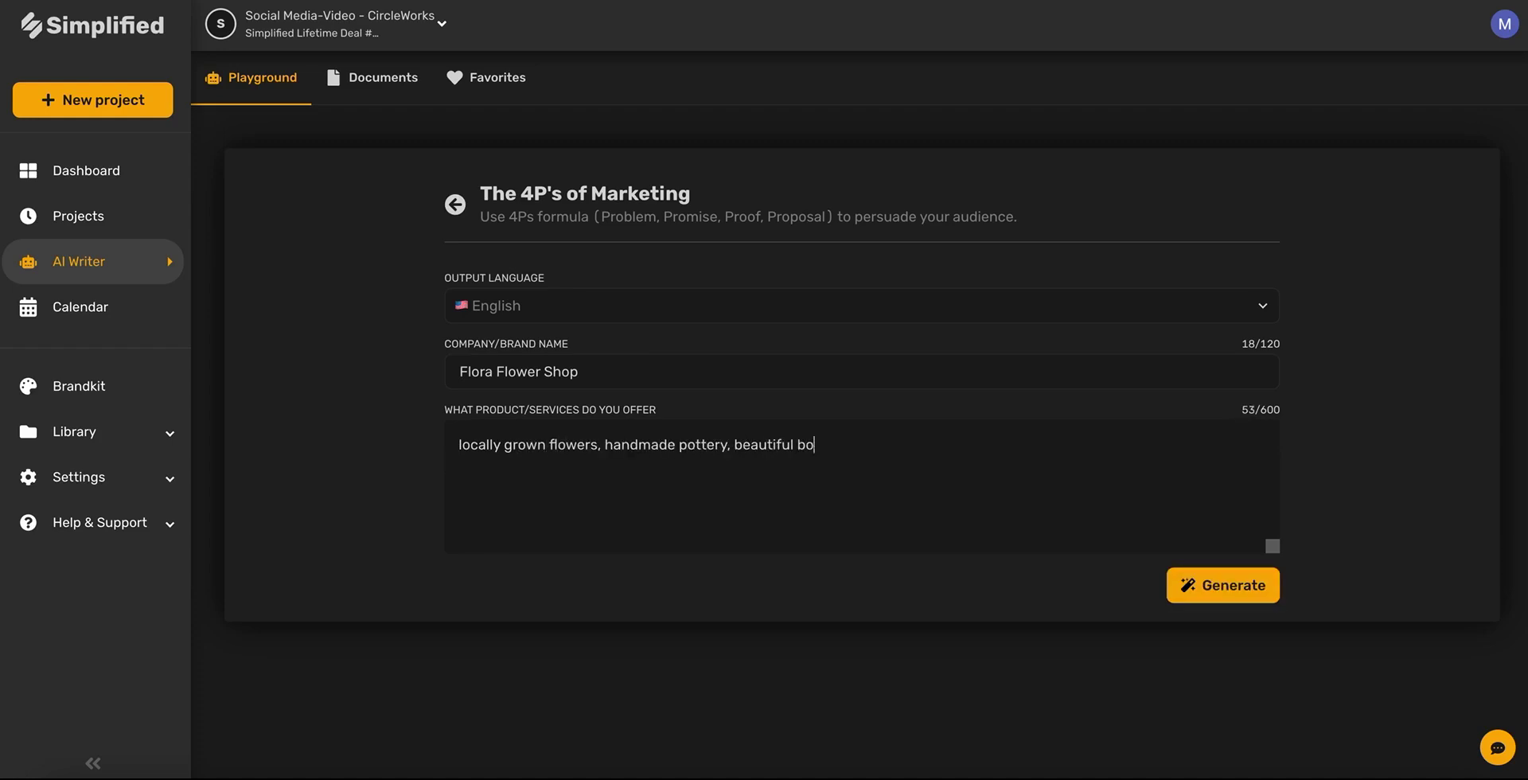
pyautogui.write('uquets shipped to your door')
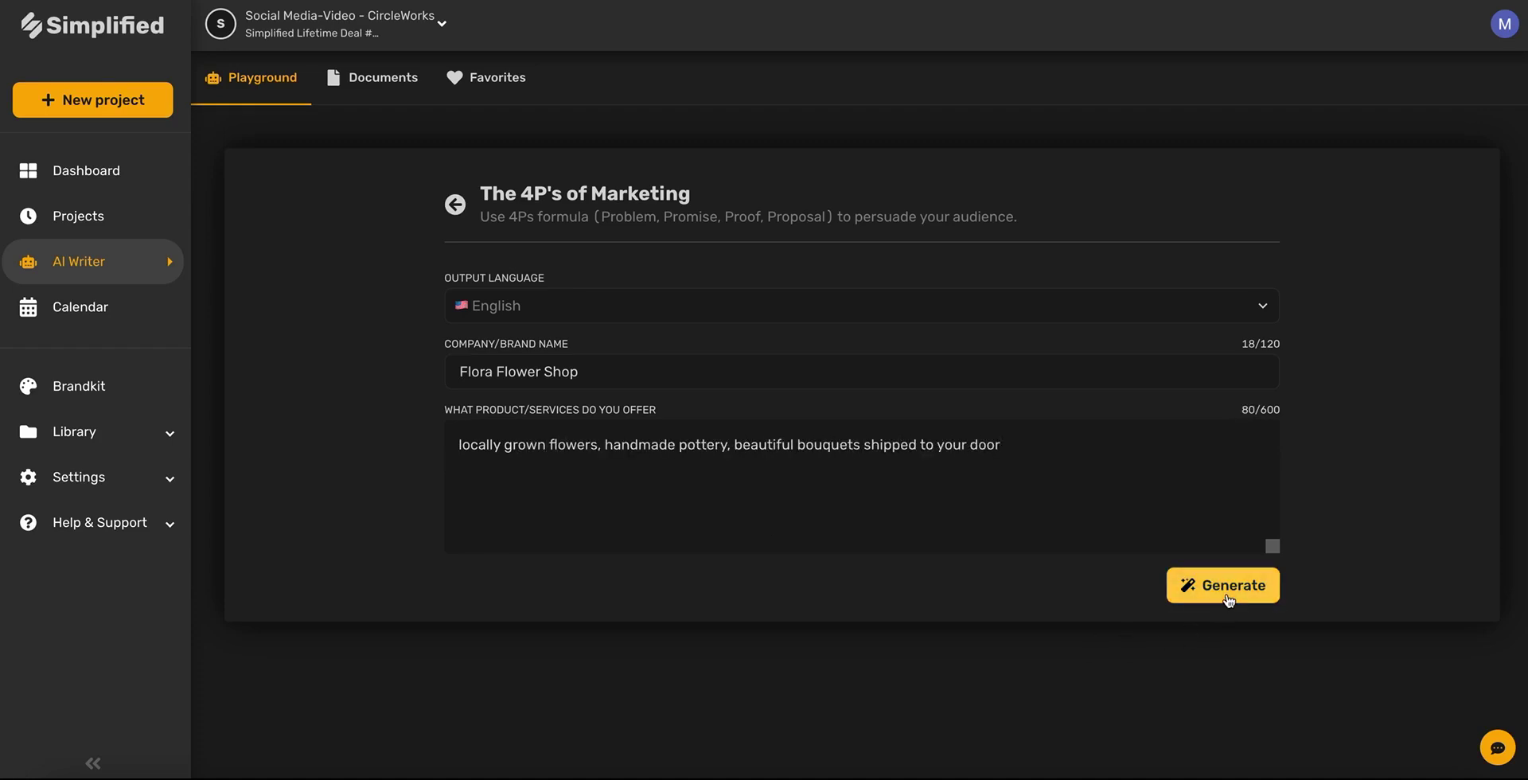
pyautogui.click(1227, 599)
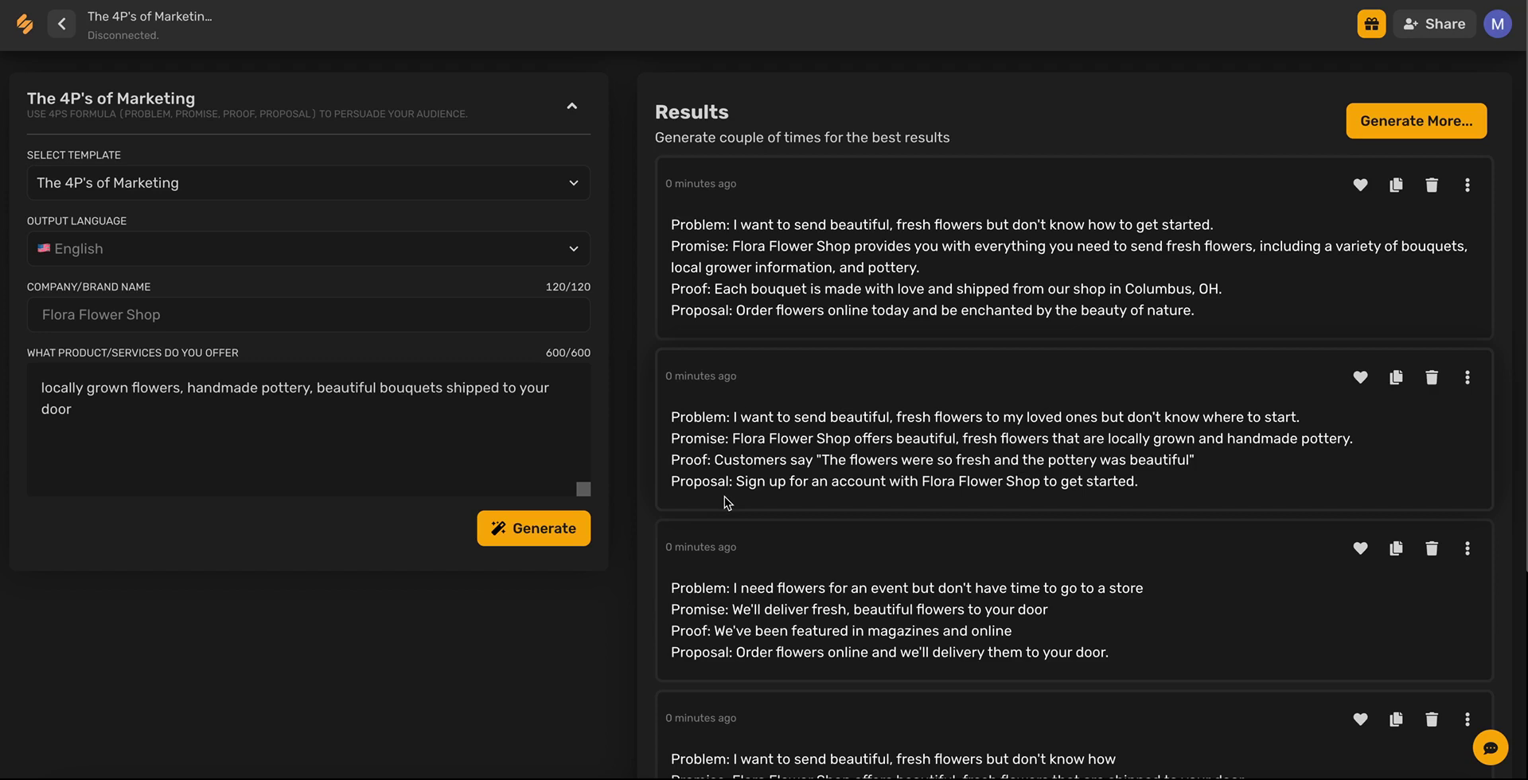
# - Add the first generated result to favorites, delete the second one, and return to the AI Writer start page
pyautogui.click(1360, 186)
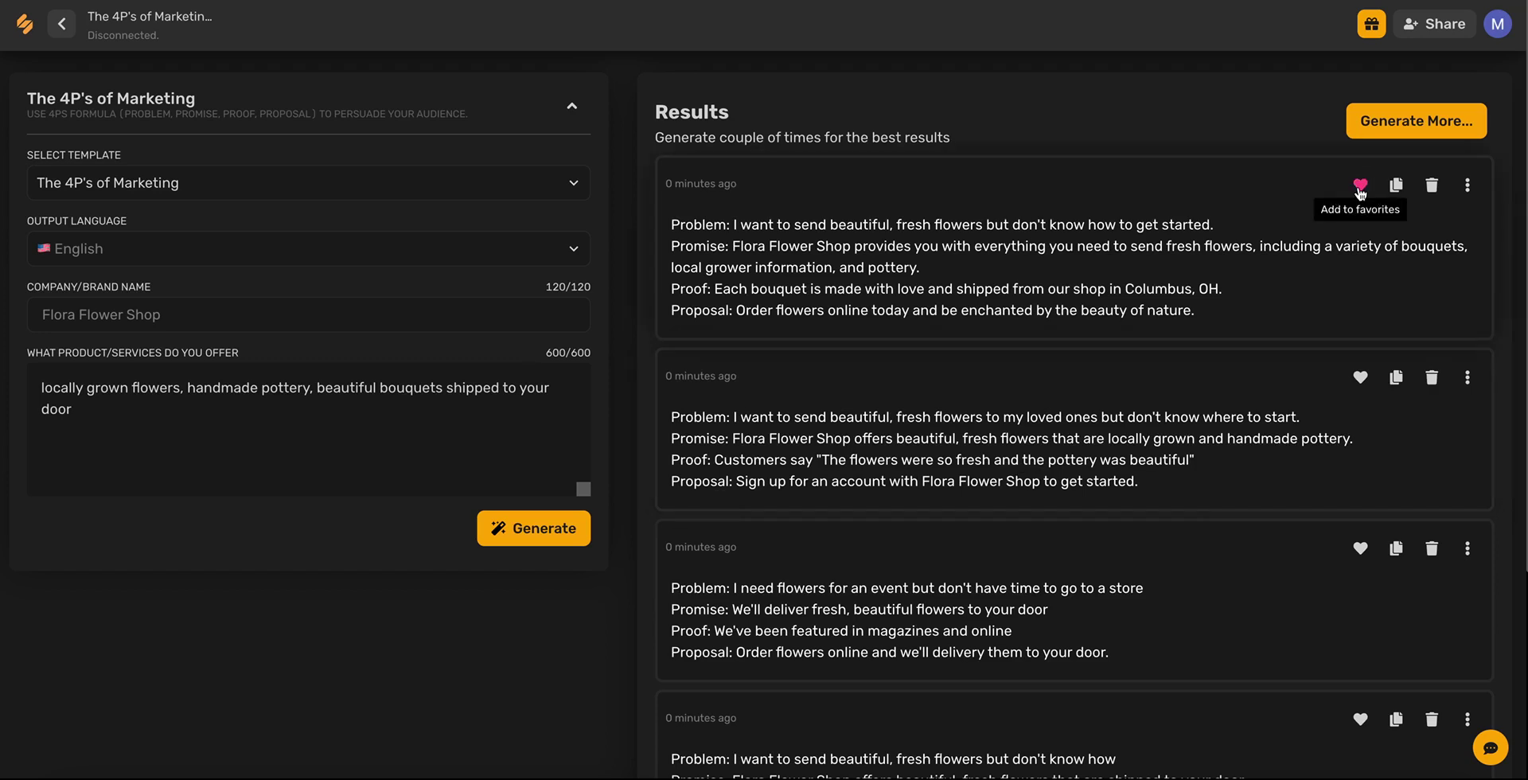
pyautogui.click(1431, 377)
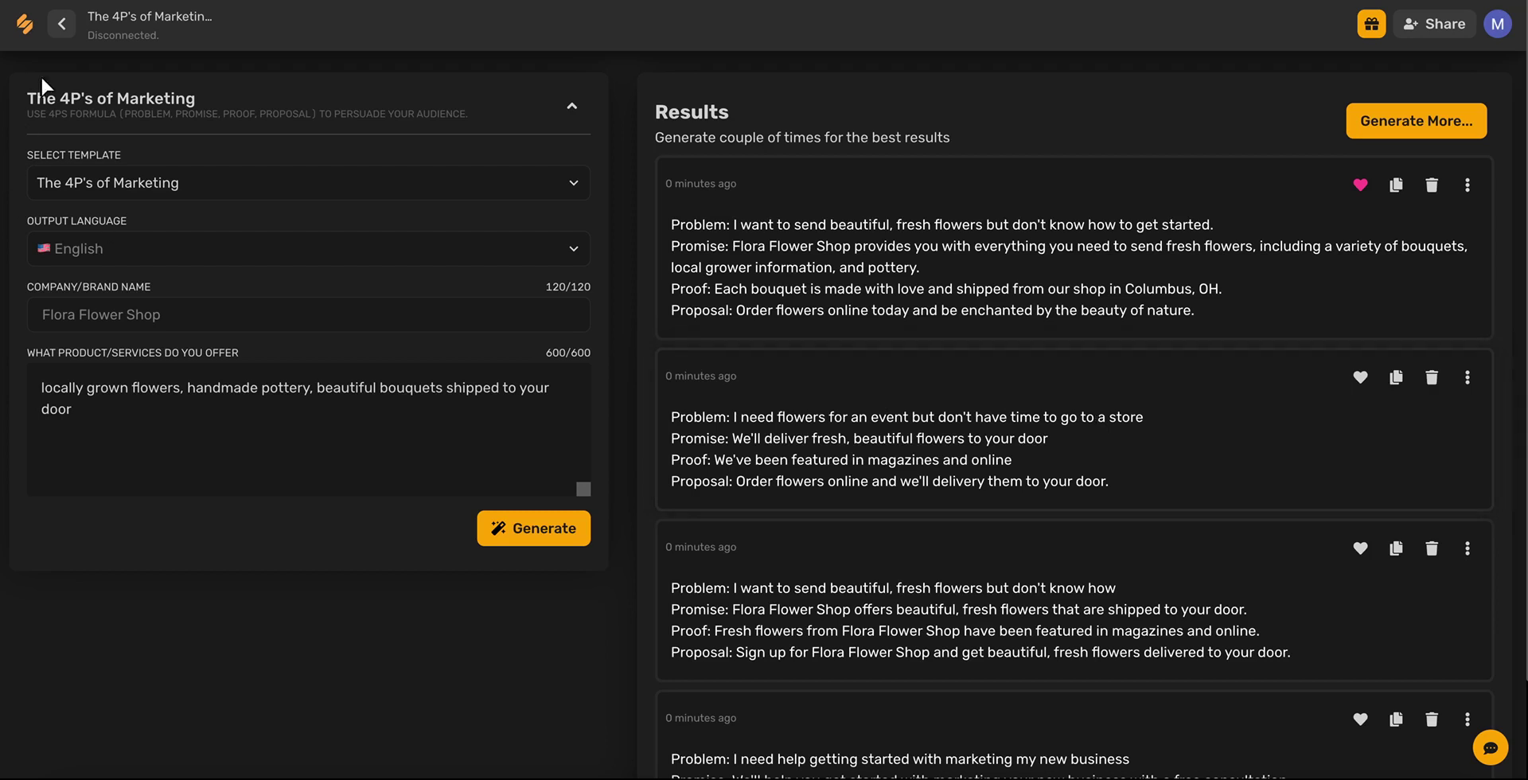
pyautogui.click(61, 23)
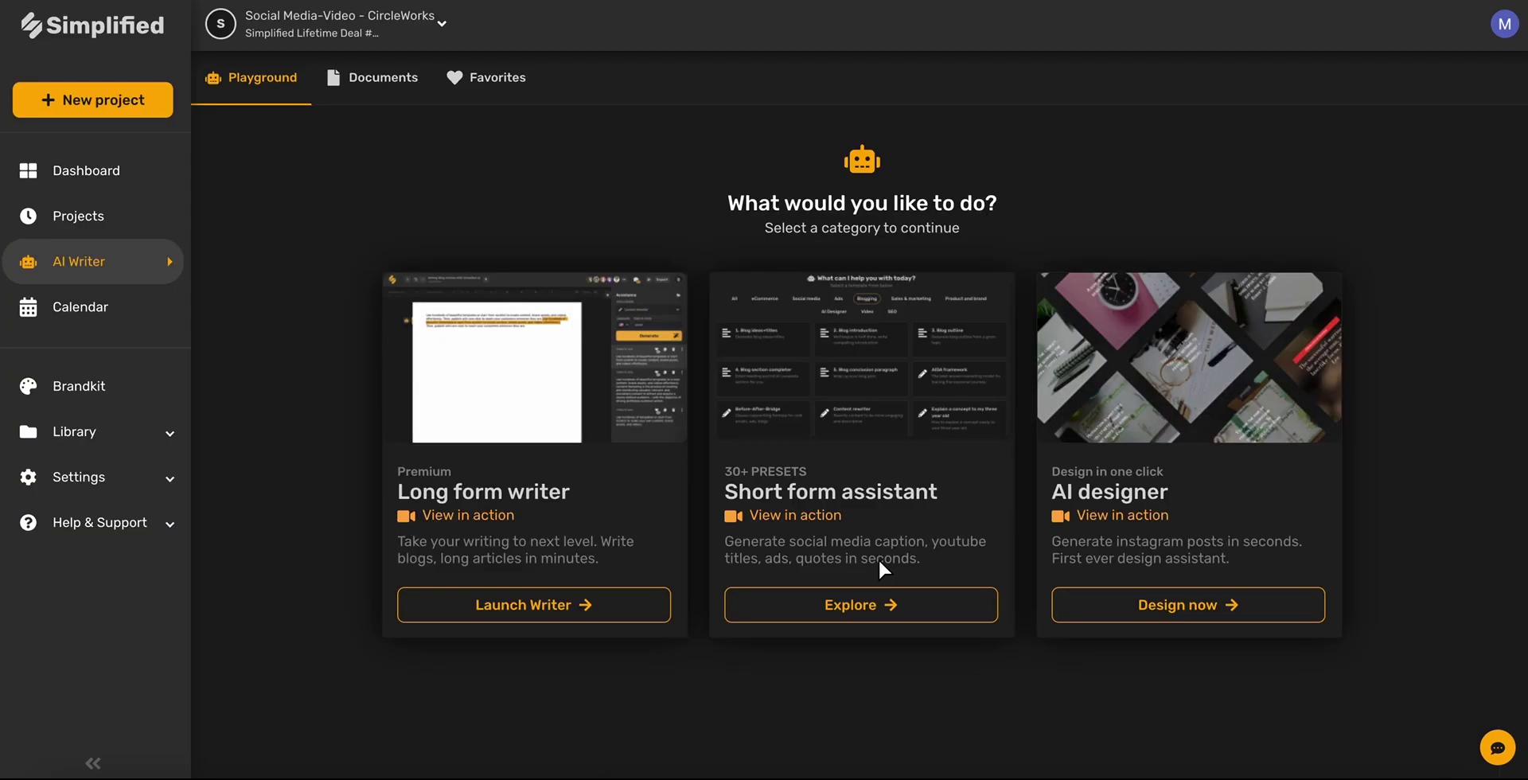
# - Launch the Long form writer and enter "Write a blog about seasonal flowers for April in United states" in the new document
pyautogui.click(489, 605)
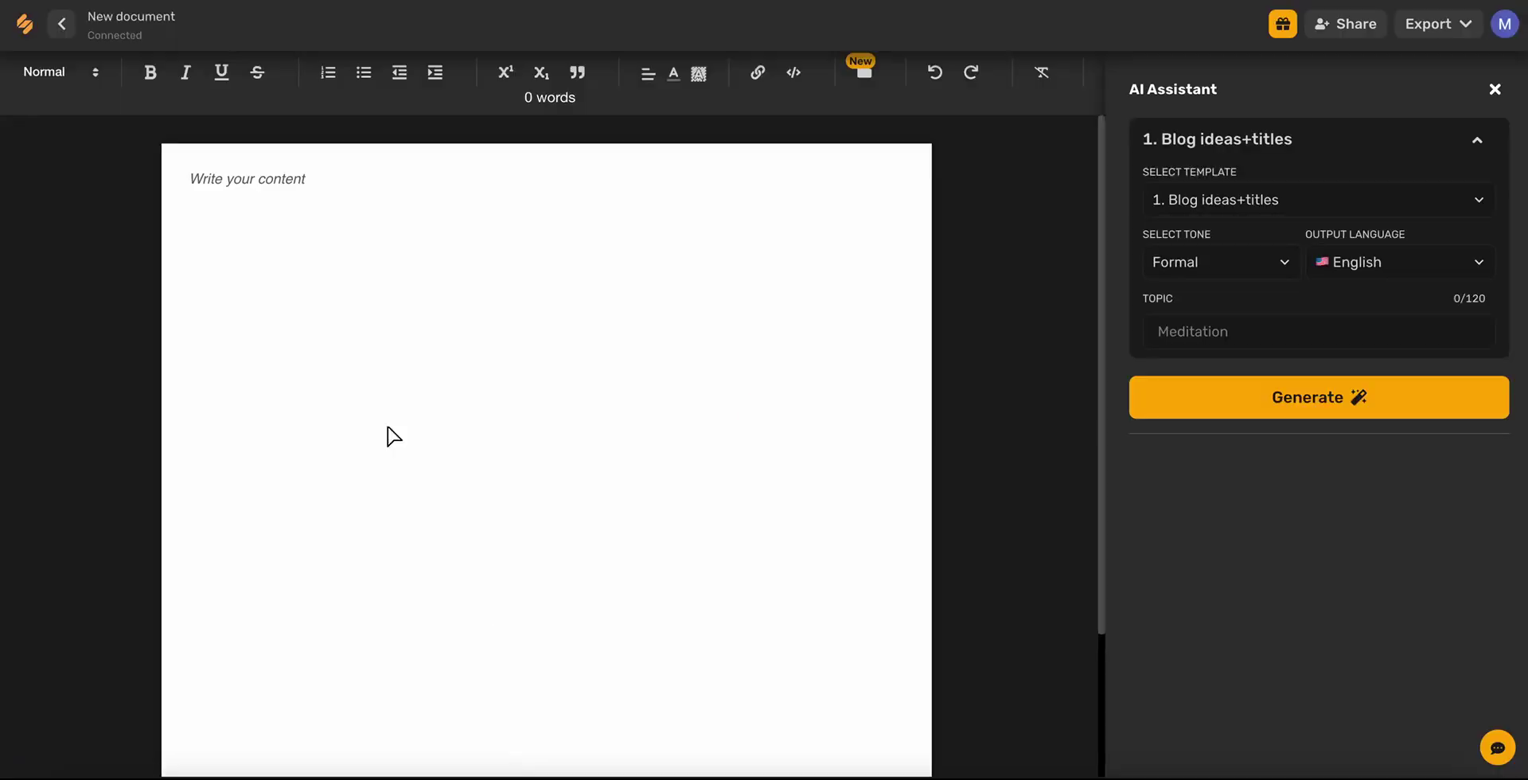
pyautogui.click(249, 184)
pyautogui.write('Write a blog about sesa')
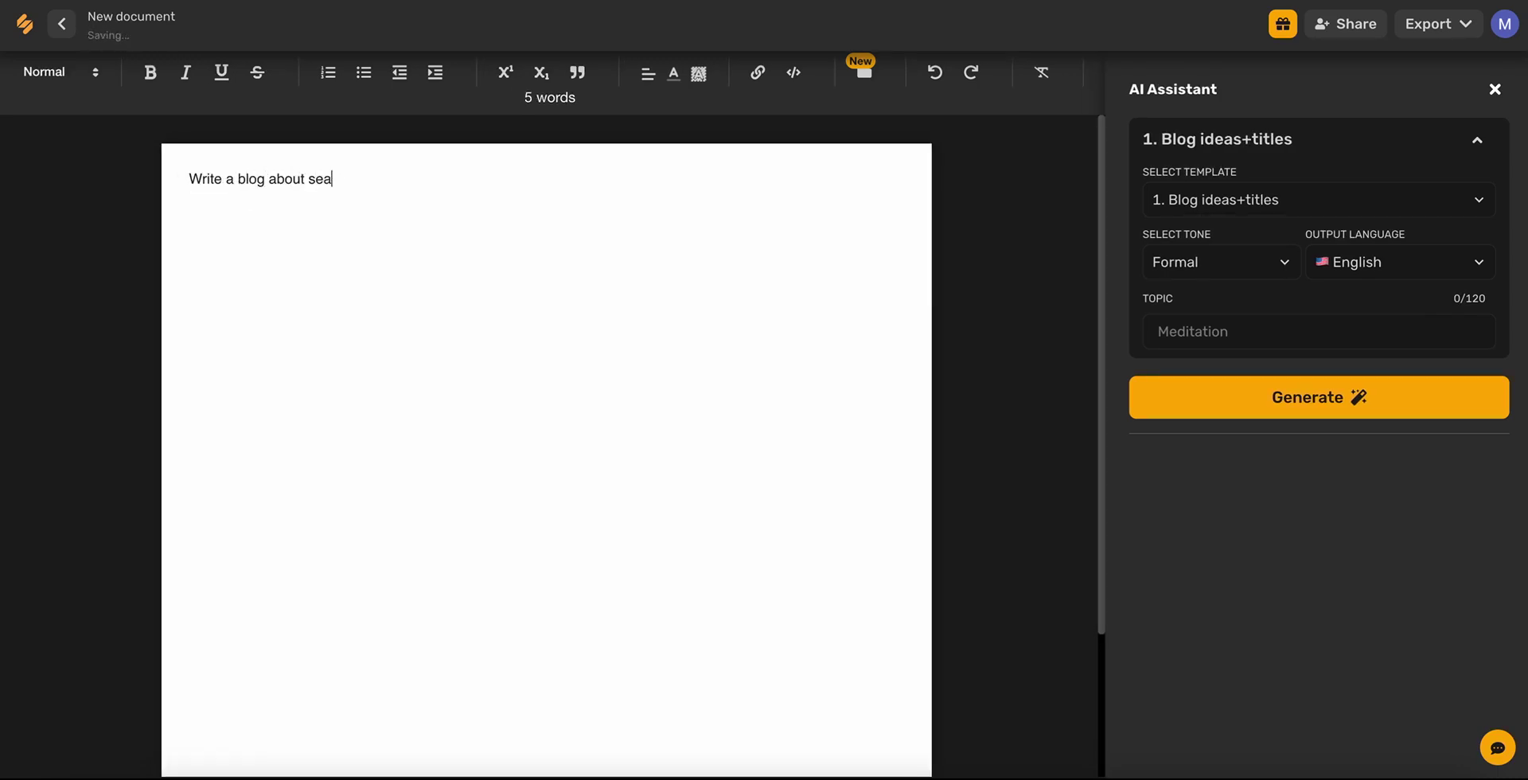
pyautogui.press('BackSpace')
pyautogui.press('BackSpace')
pyautogui.write('asonal flowers for Apri')
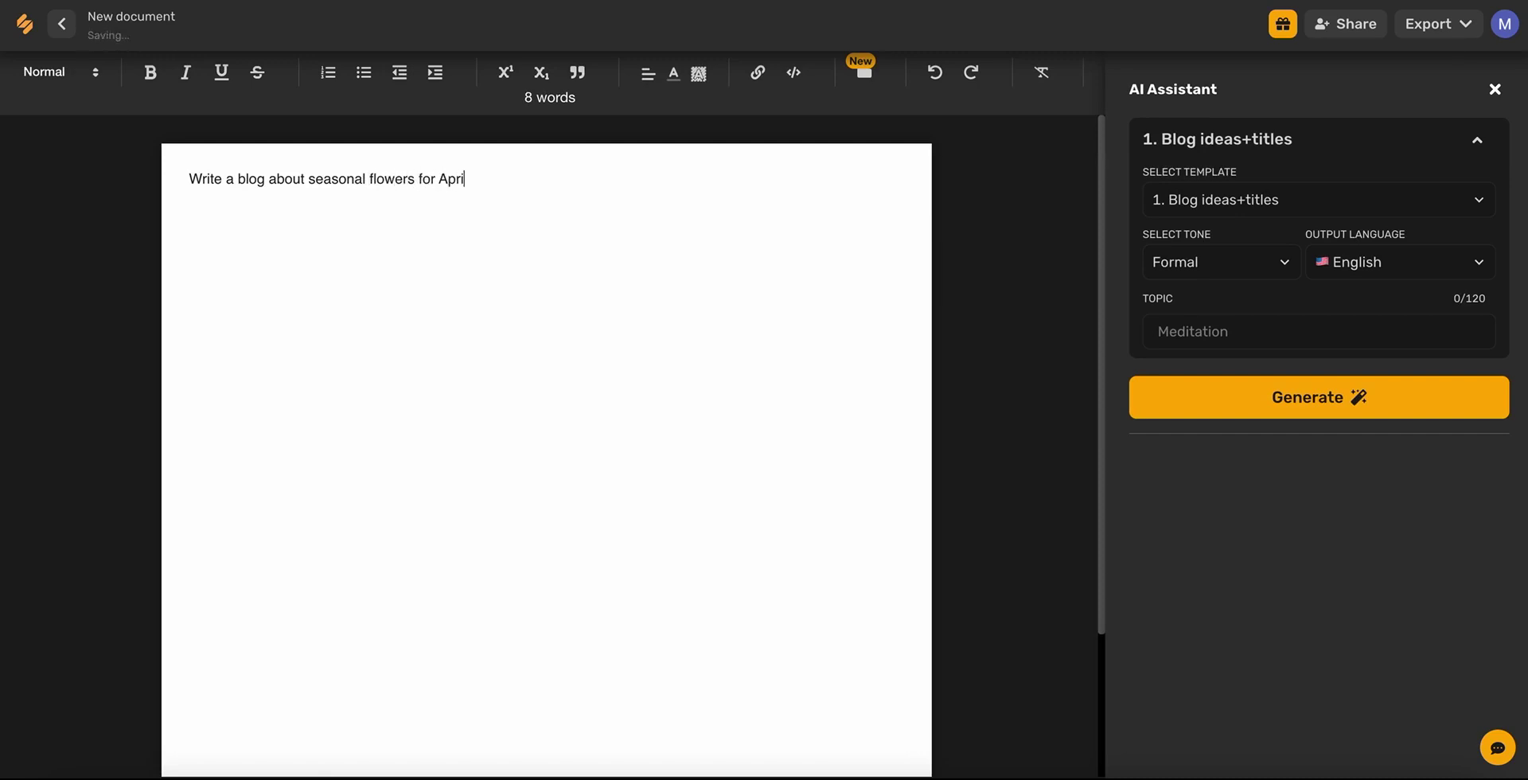
pyautogui.write('l in United states')
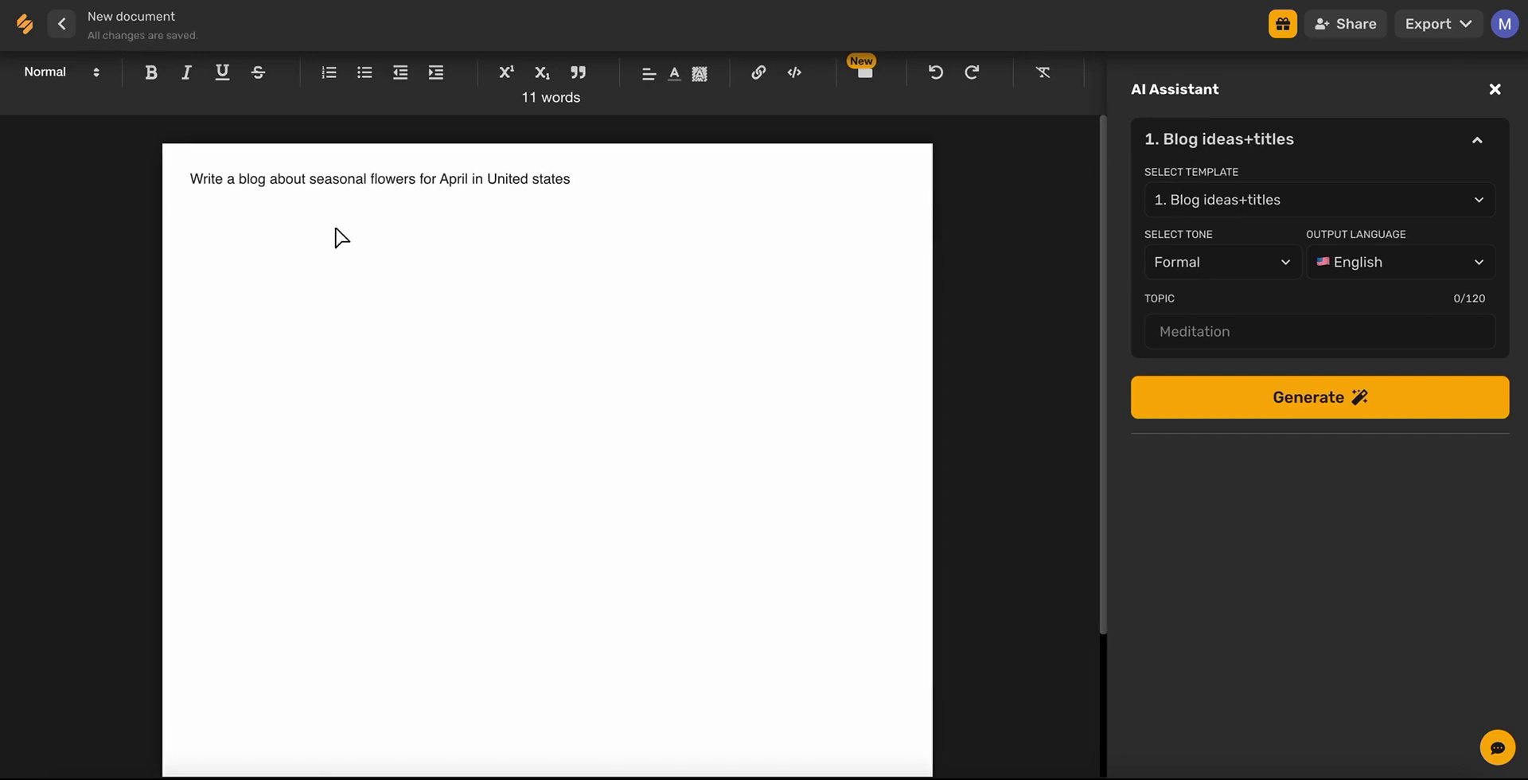
# - Have the AI continue writing the blog from the prompt line about seasonal flowers
pyautogui.tripleClick(419, 186)
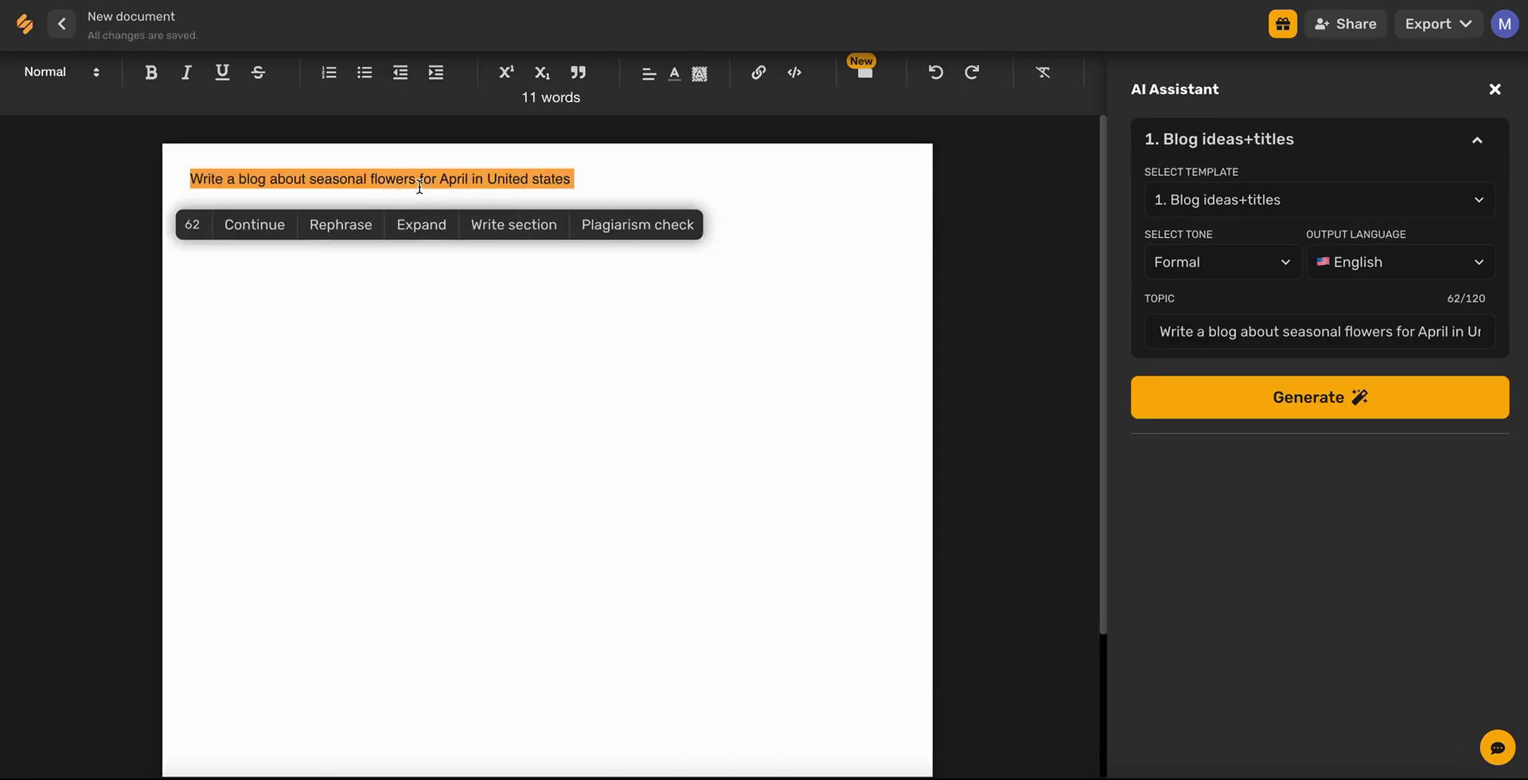
pyautogui.click(276, 227)
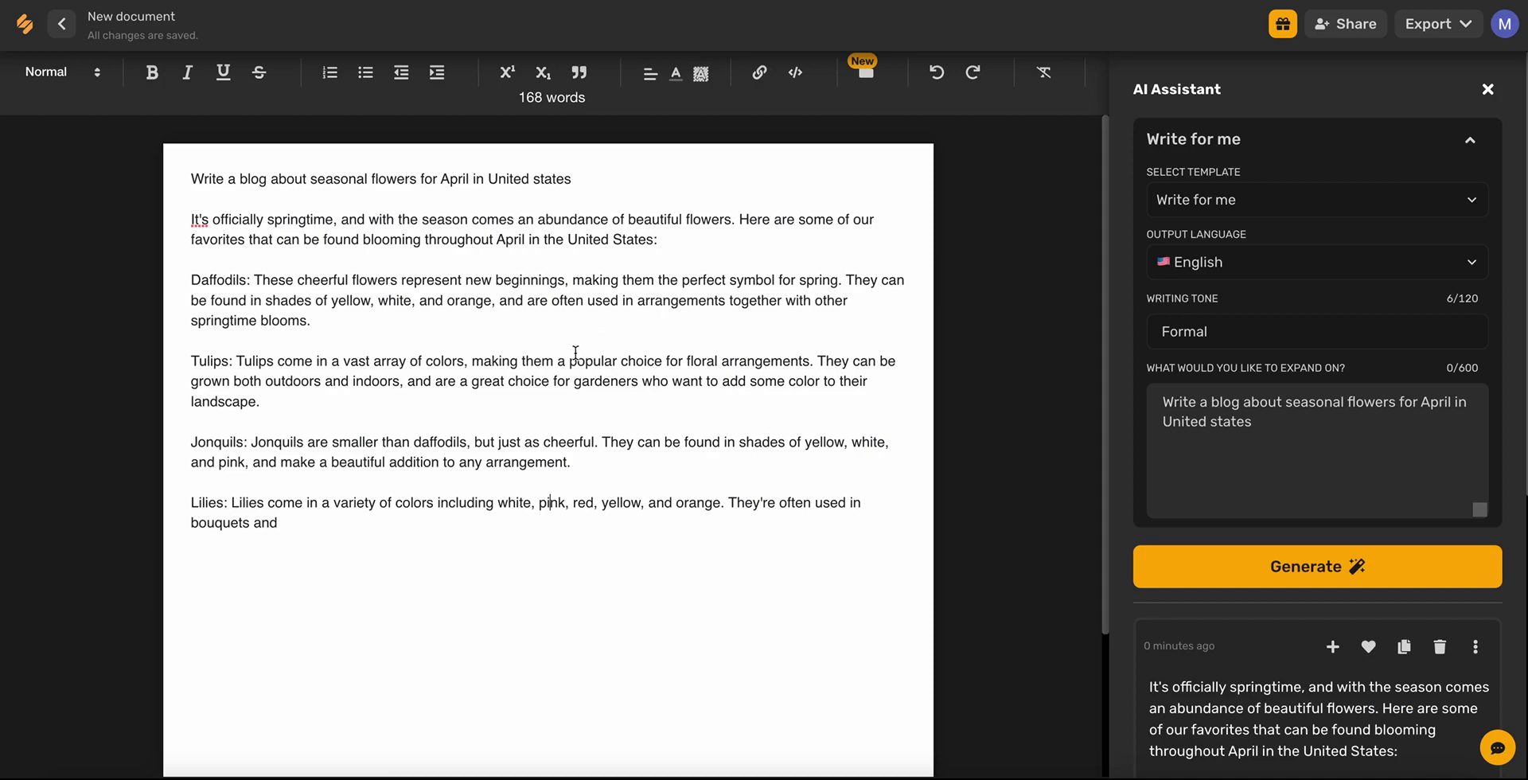
pyautogui.click(191, 284)
pyautogui.doubleClick(191, 283)
pyautogui.click(198, 367)
pyautogui.click(354, 568)
# - Continue the text from the Daffodils through Lilies paragraphs with AI, and join the generated ending onto the unfinished Lilies sentence
pyautogui.moveTo(279, 523); pyautogui.dragTo(201, 283)
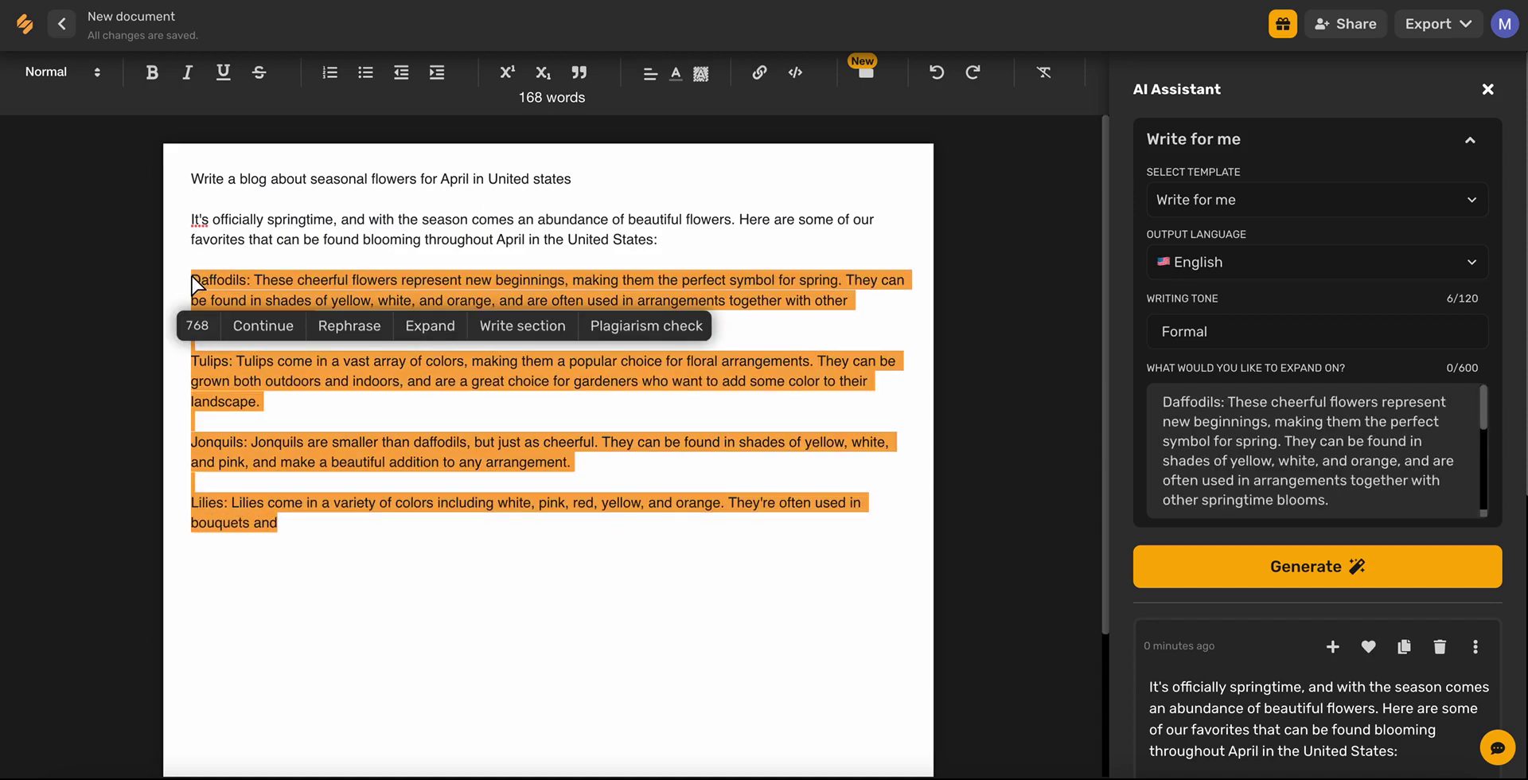
pyautogui.click(261, 326)
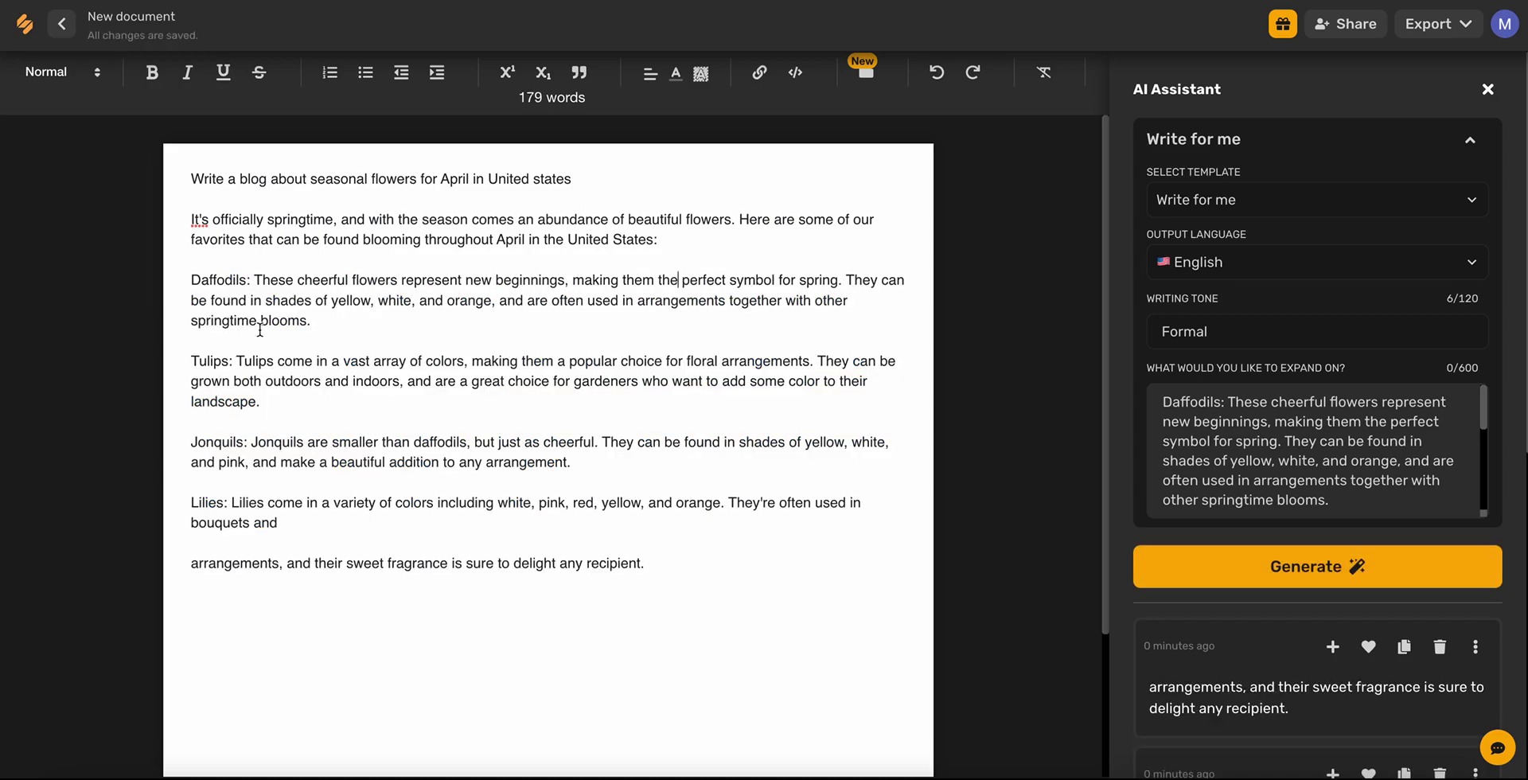
pyautogui.click(191, 562)
pyautogui.press('BackSpace')
pyautogui.press('BackSpace')
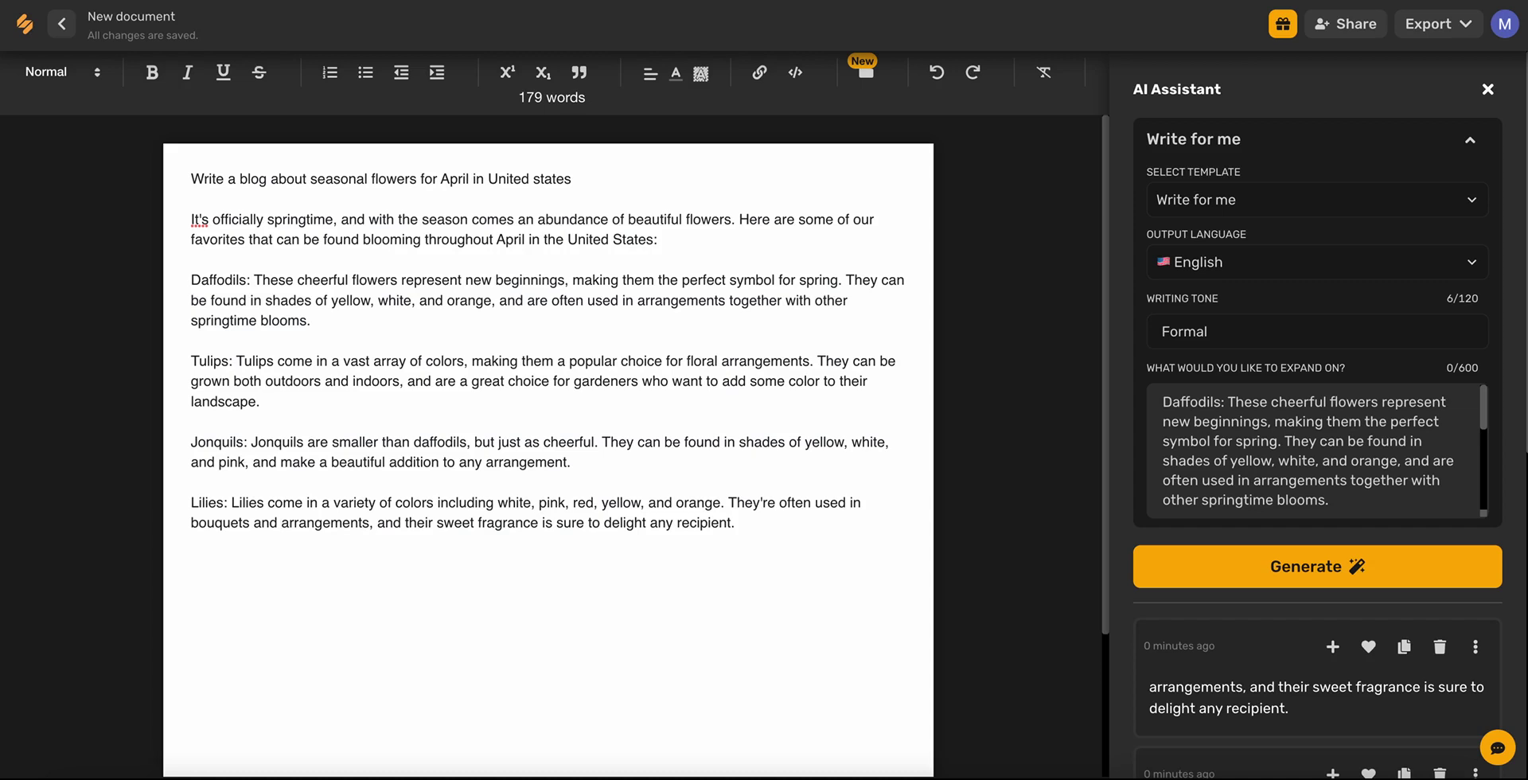
# - Search Unsplash images for "daffodil" and insert the close-up of yellow daffodils on a new blank line below the Daffodils paragraph
pyautogui.click(757, 521)
pyautogui.press('Return')
pyautogui.press('Return')
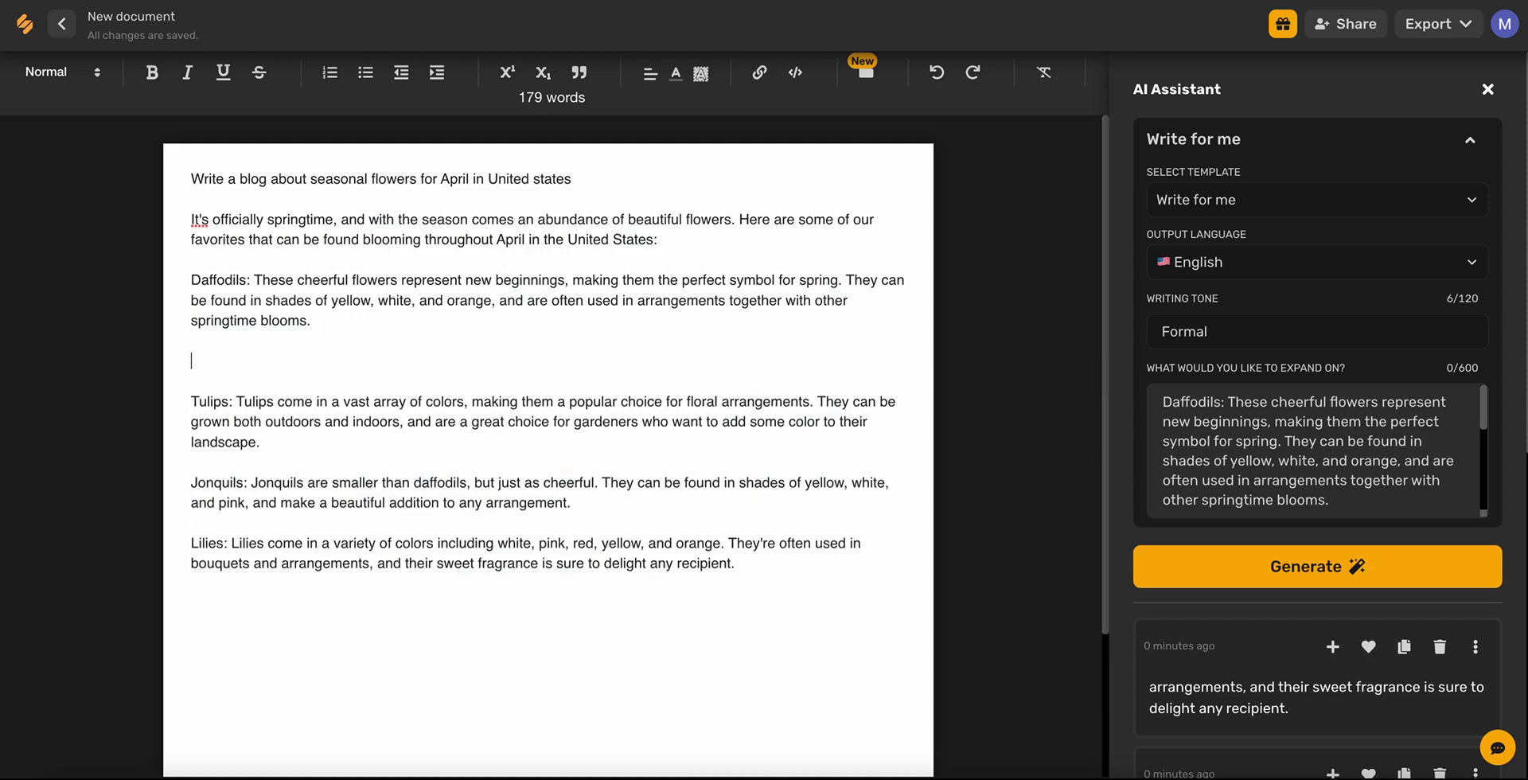
pyautogui.click(866, 77)
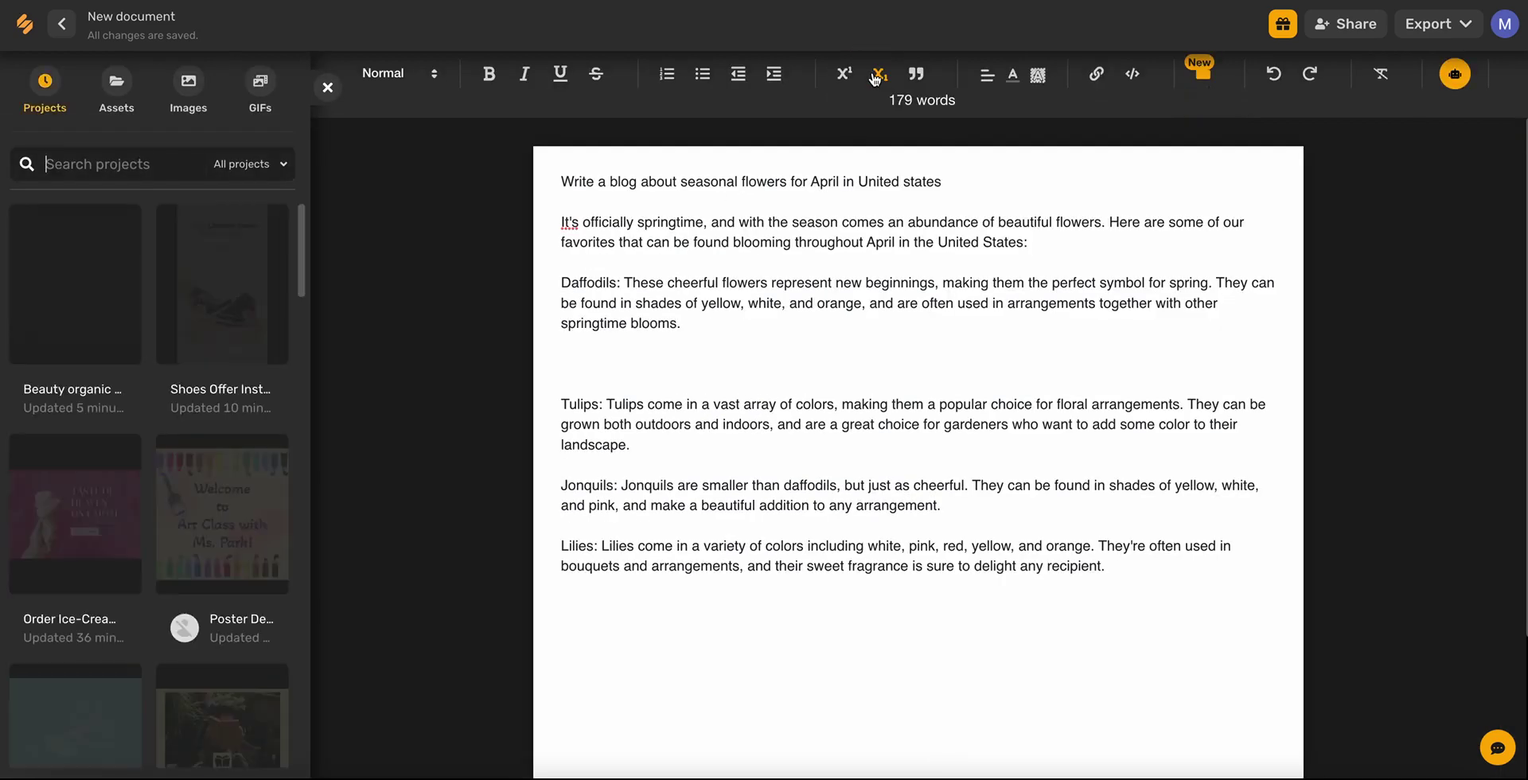
pyautogui.click(43, 95)
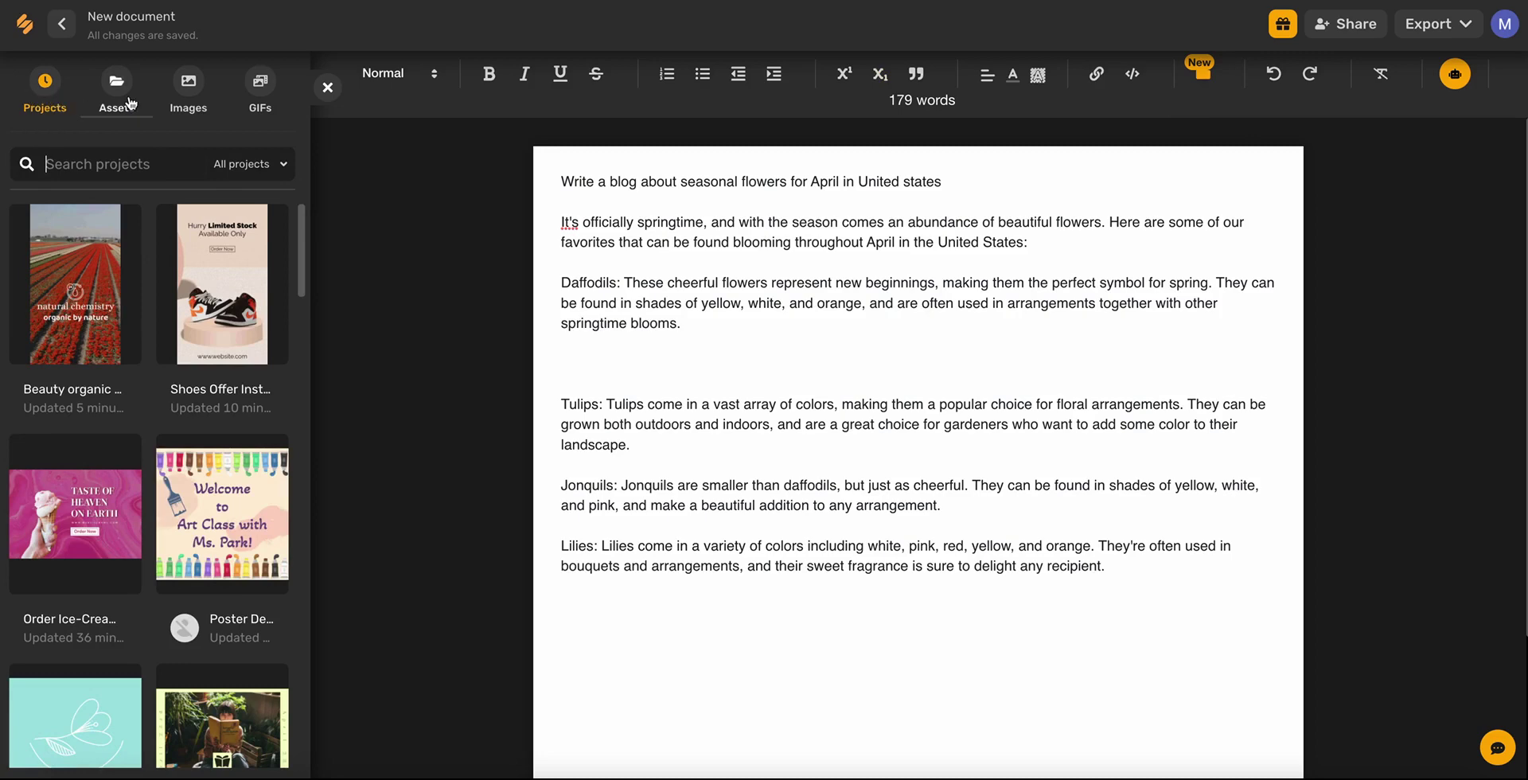
pyautogui.click(187, 84)
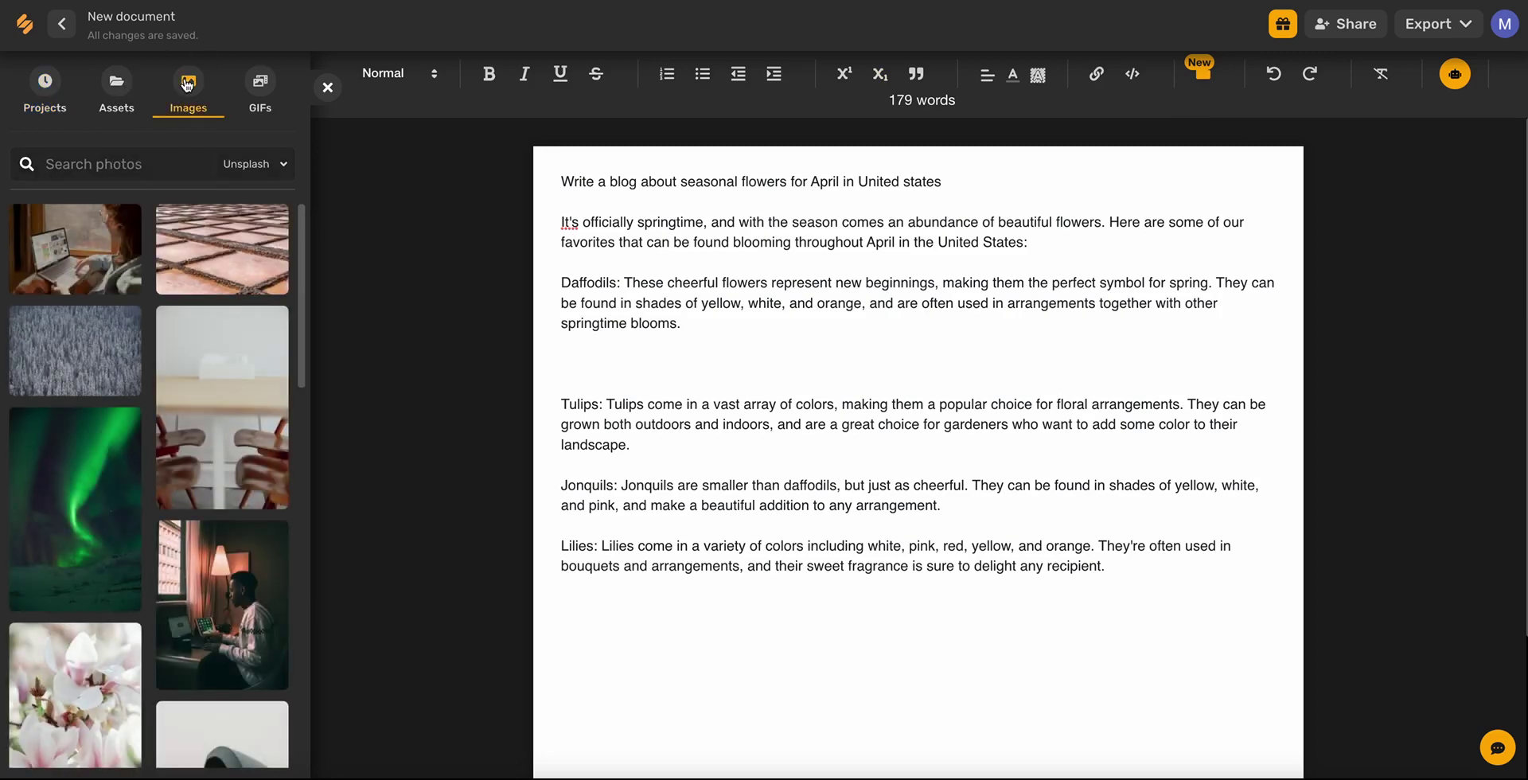
pyautogui.click(159, 163)
pyautogui.write('daffodil')
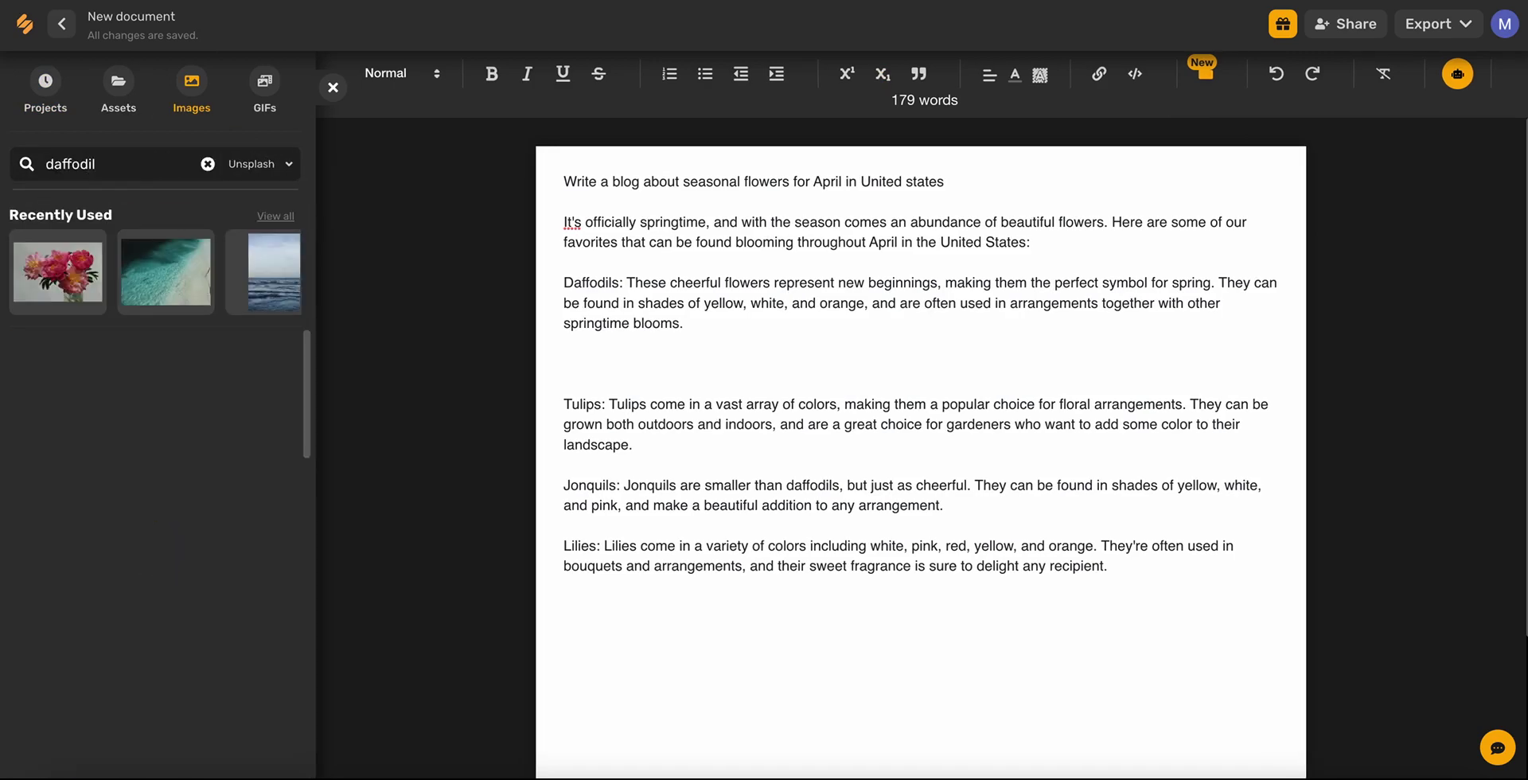
pyautogui.click(66, 389)
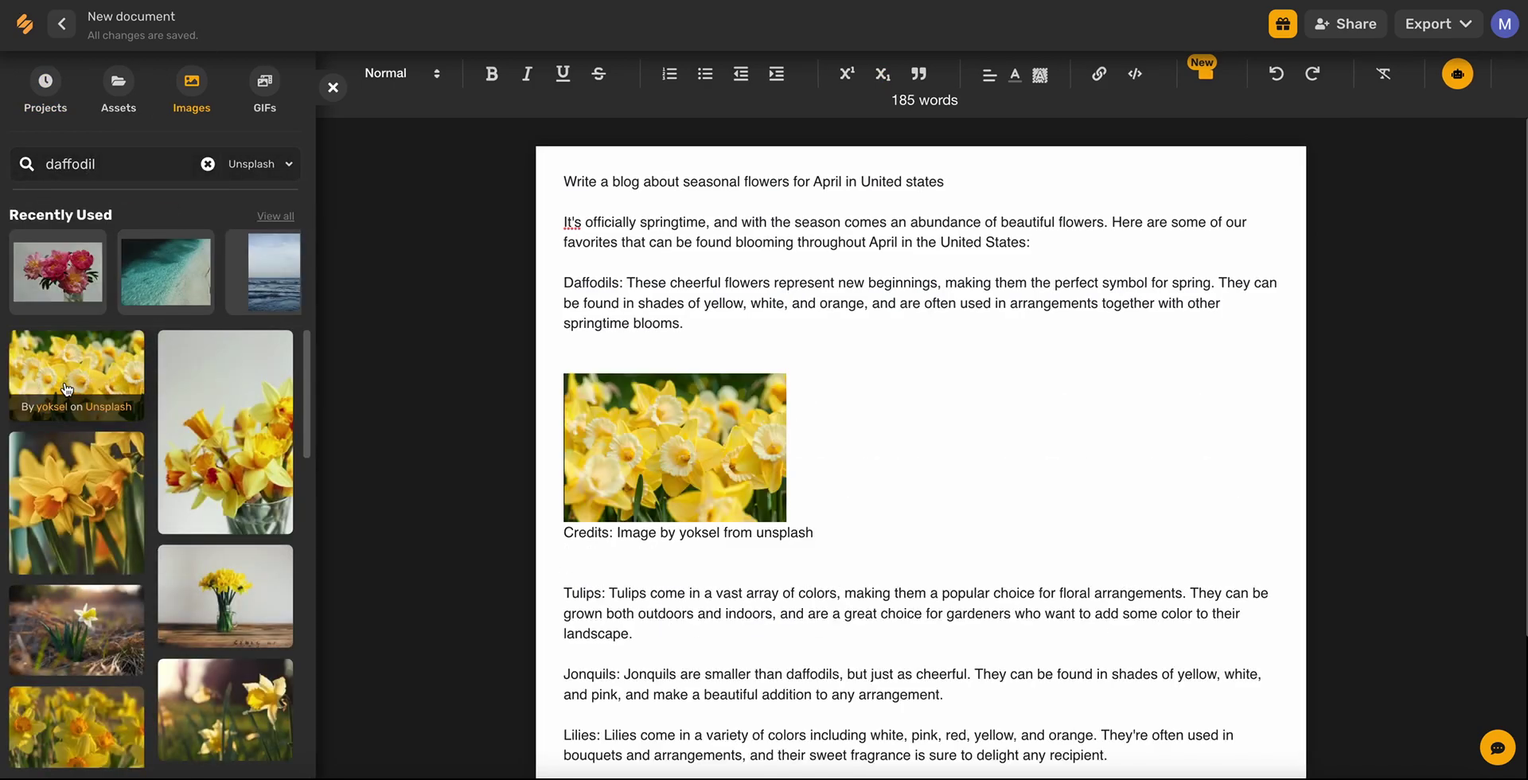
# - Enlarge the daffodil image to about 802 × 535 so it spans the text width, and deselect it
pyautogui.click(736, 457)
pyautogui.moveTo(786, 525); pyautogui.dragTo(1274, 647)
pyautogui.scroll(-5, 1095, 517)
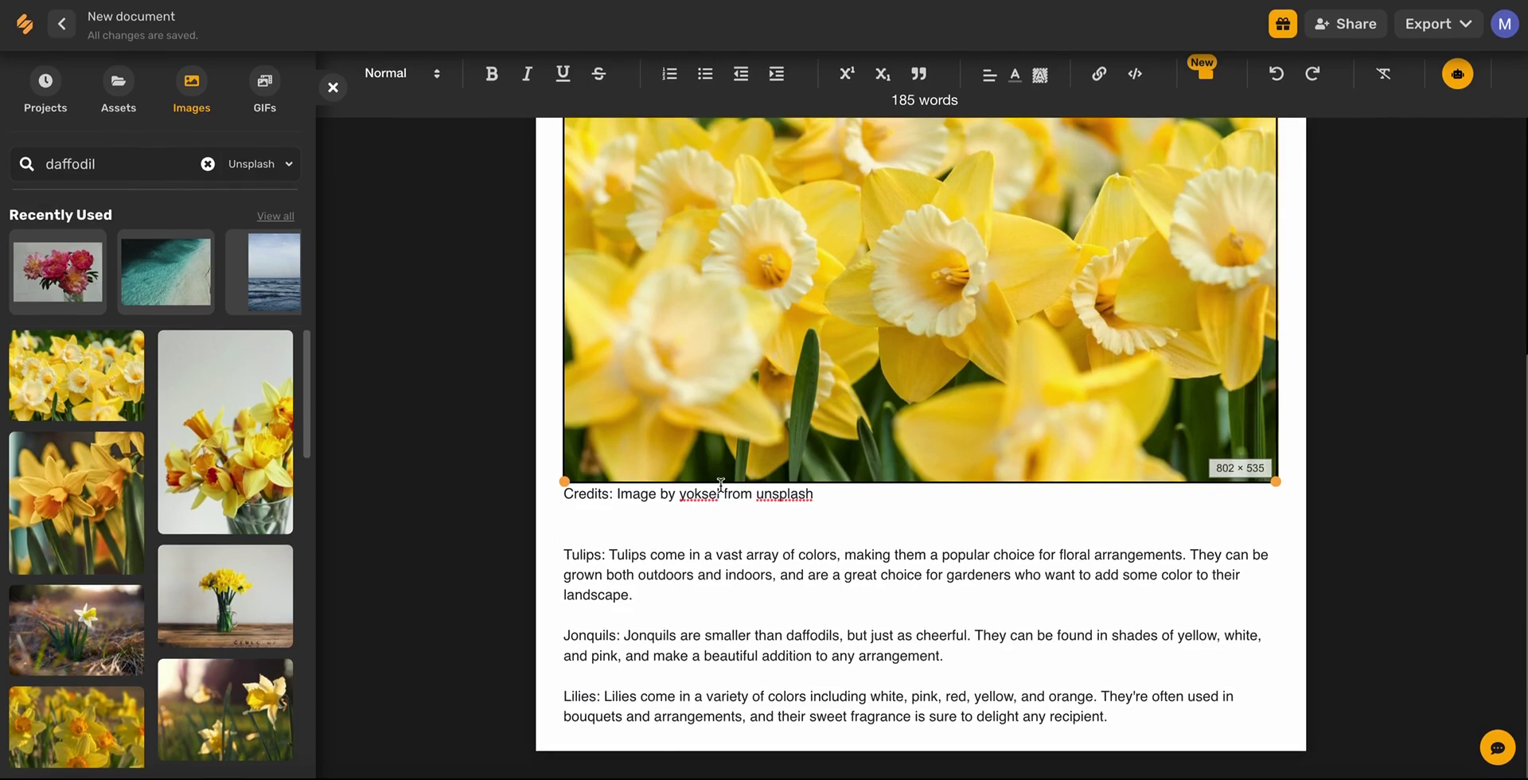
pyautogui.scroll(5, 723, 487)
pyautogui.click(753, 331)
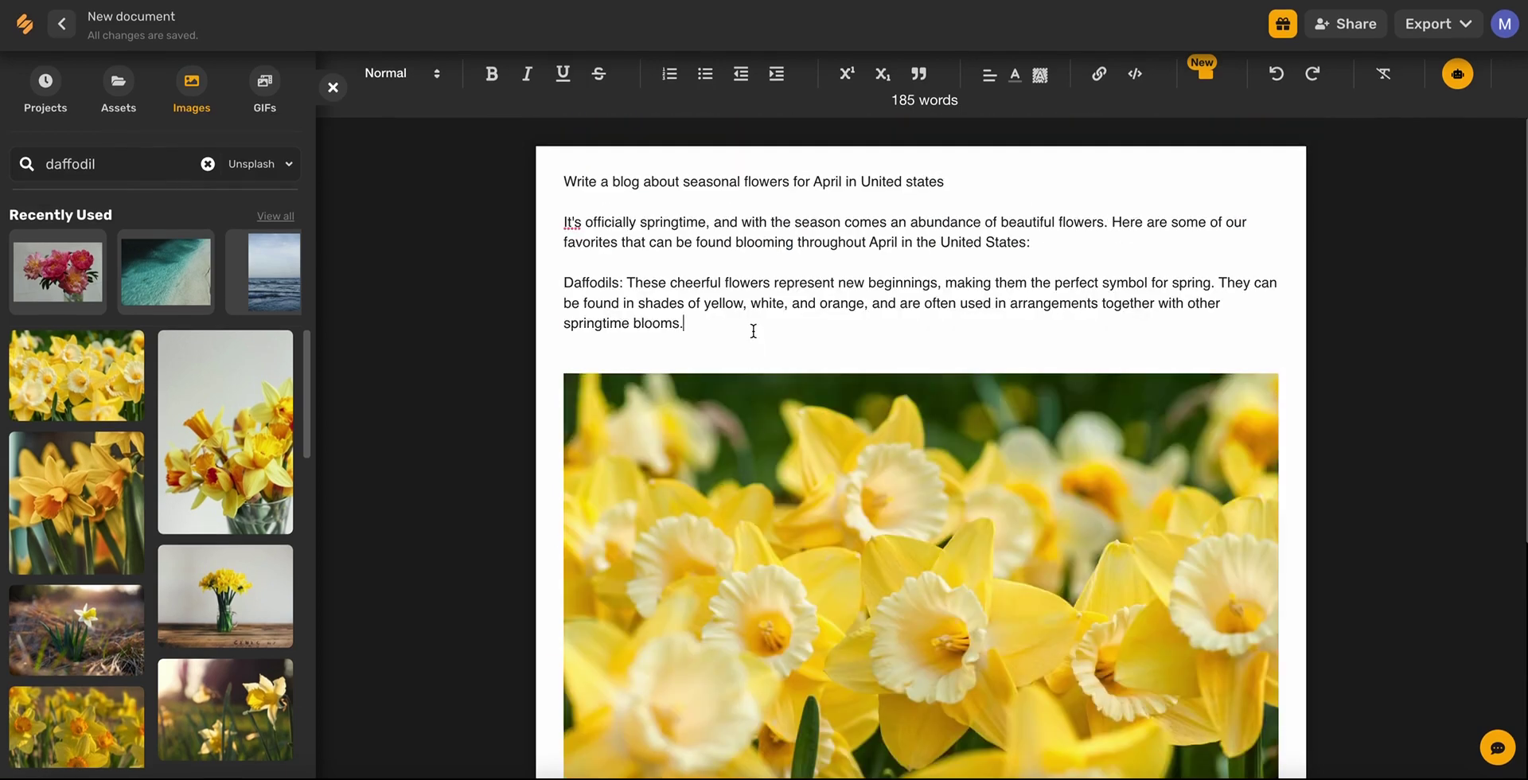
# - Look at the document's download formats in the export options and choose PDF
pyautogui.click(1432, 24)
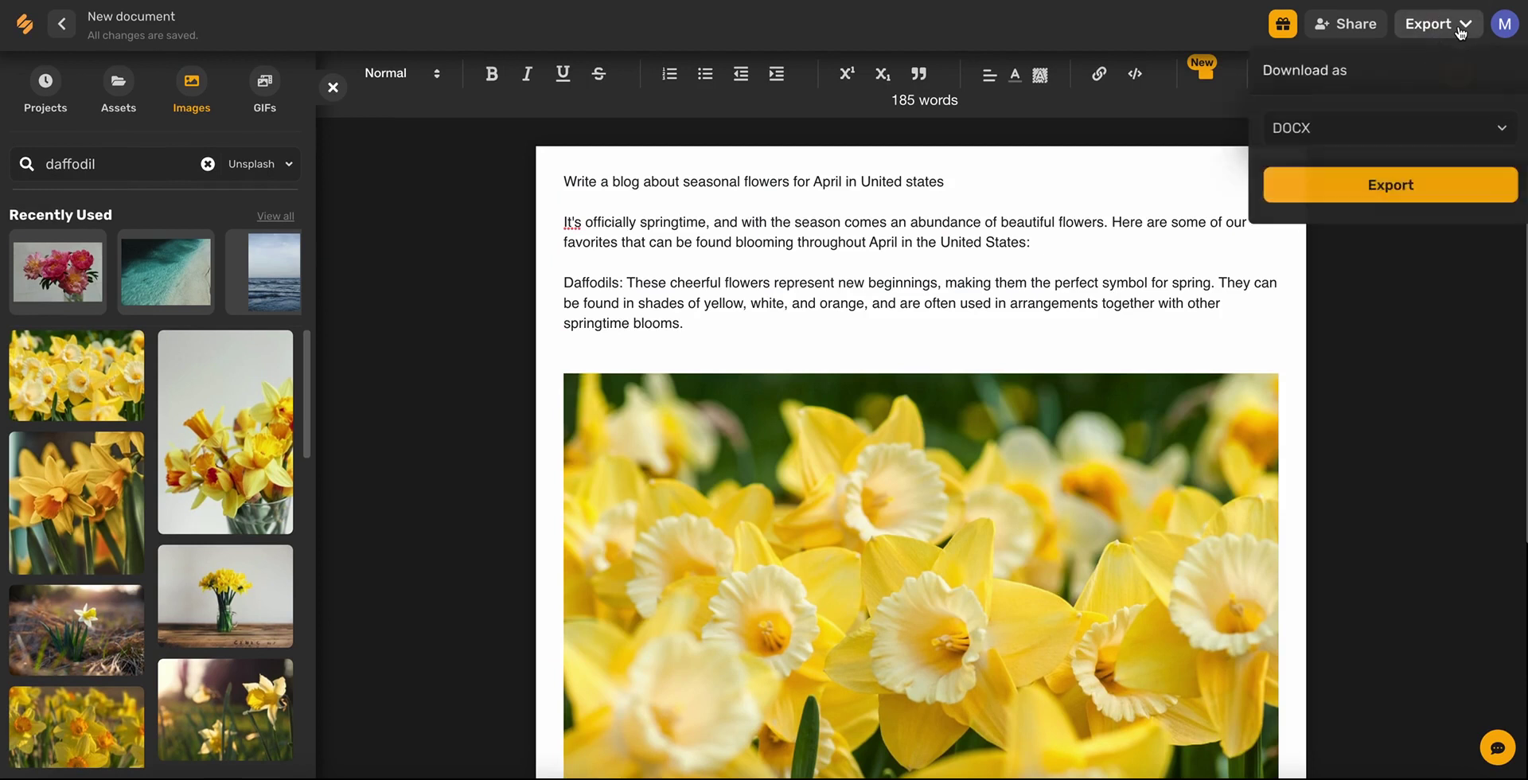
pyautogui.click(1501, 129)
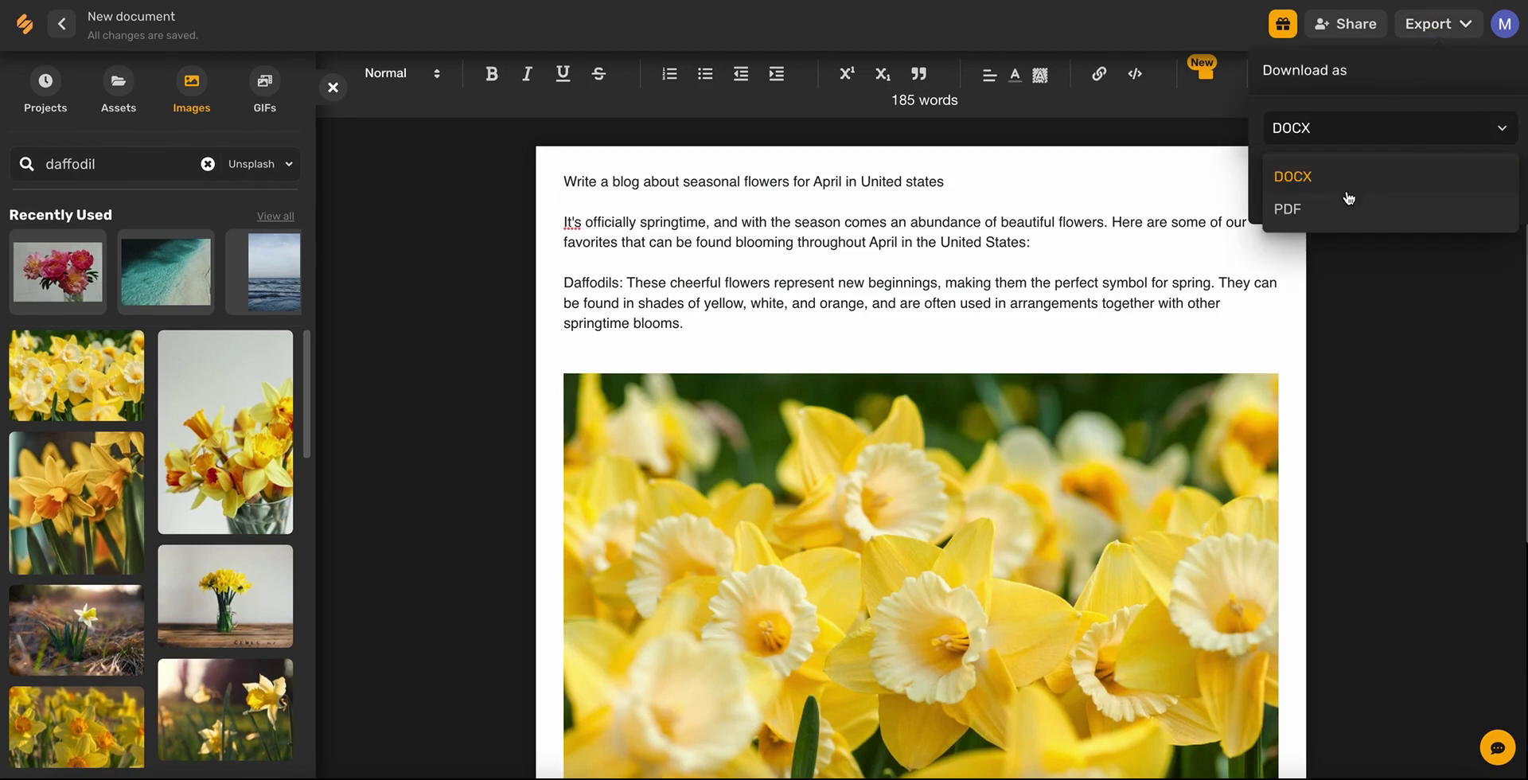
pyautogui.click(1340, 216)
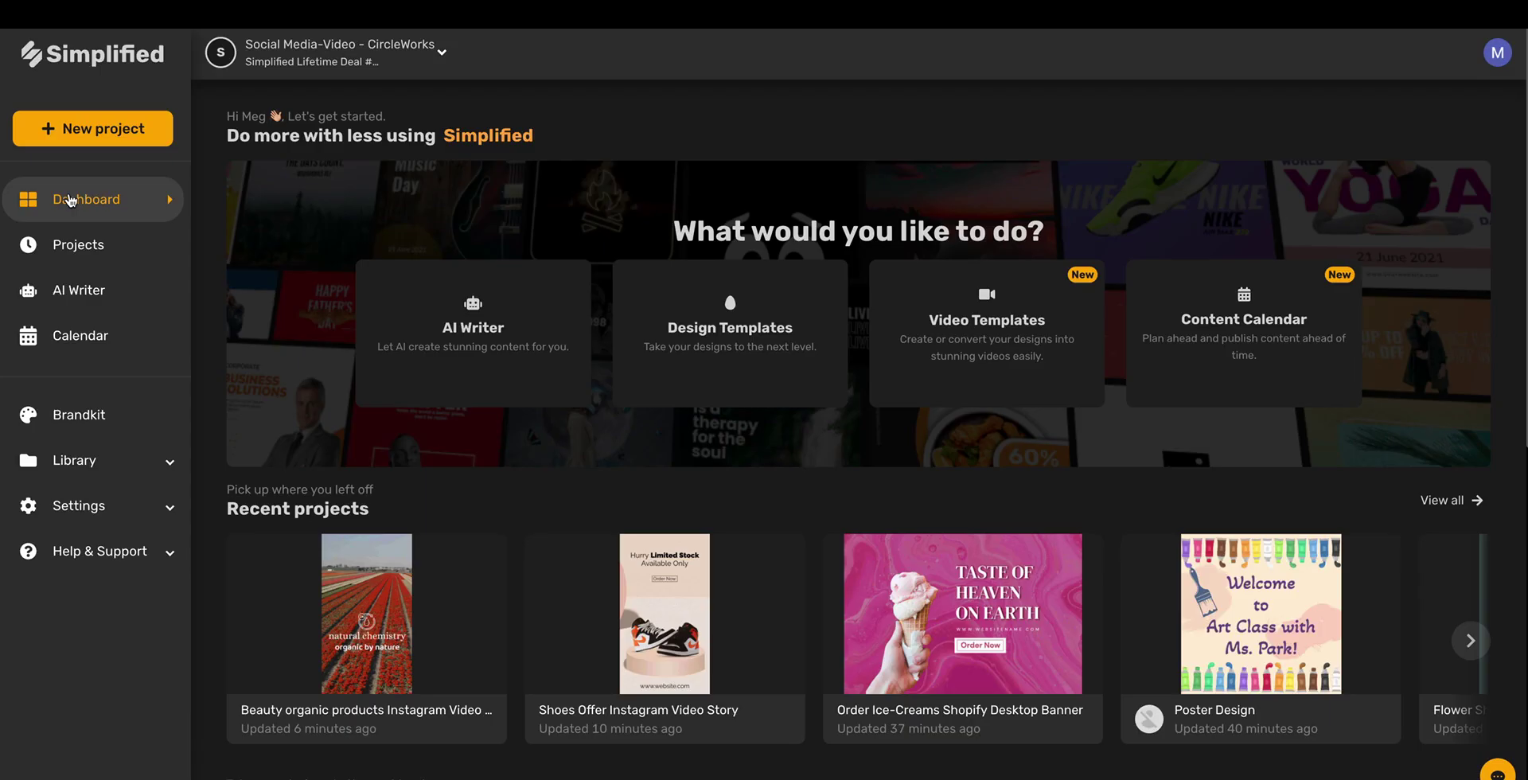